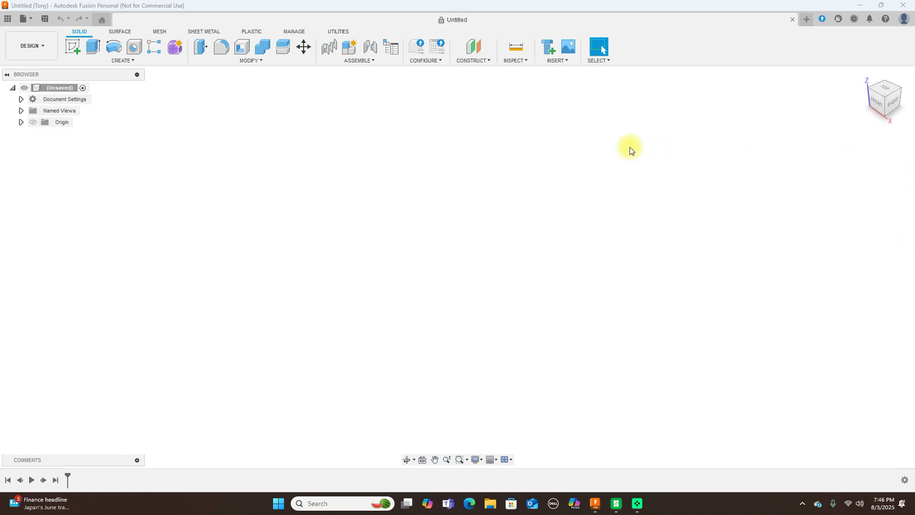
pyautogui.click(560, 62)
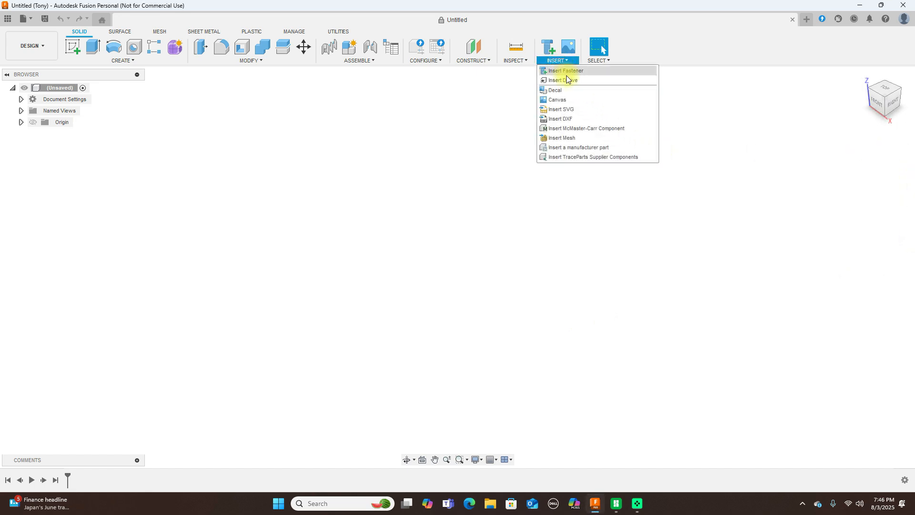
pyautogui.click(570, 99)
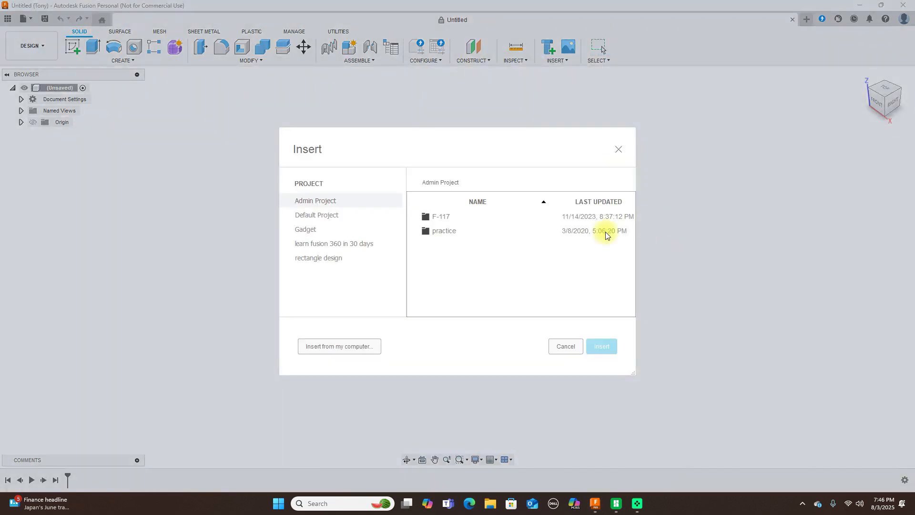
pyautogui.click(358, 348)
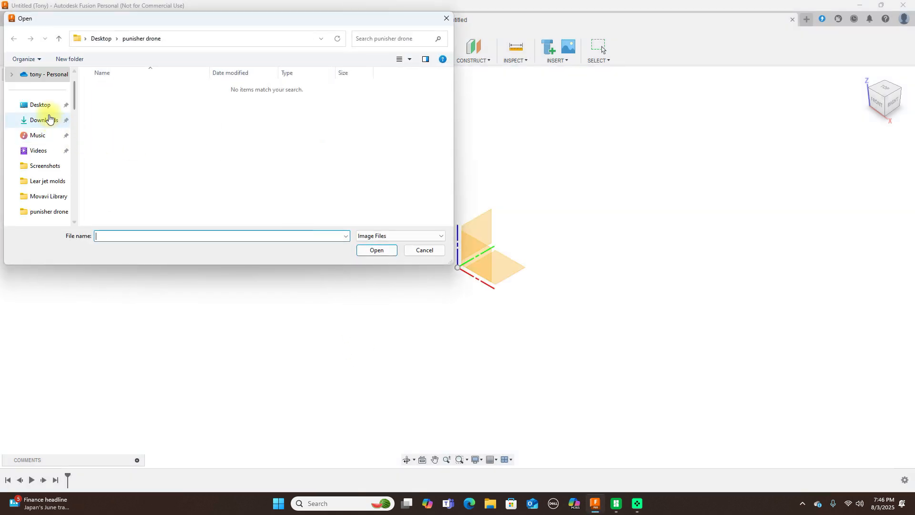
pyautogui.click(41, 104)
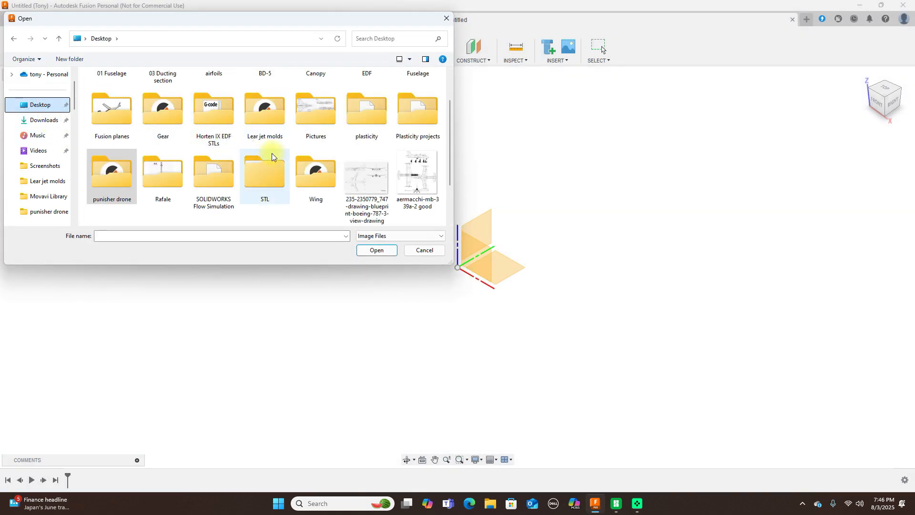
pyautogui.scroll(-2, 271, 155)
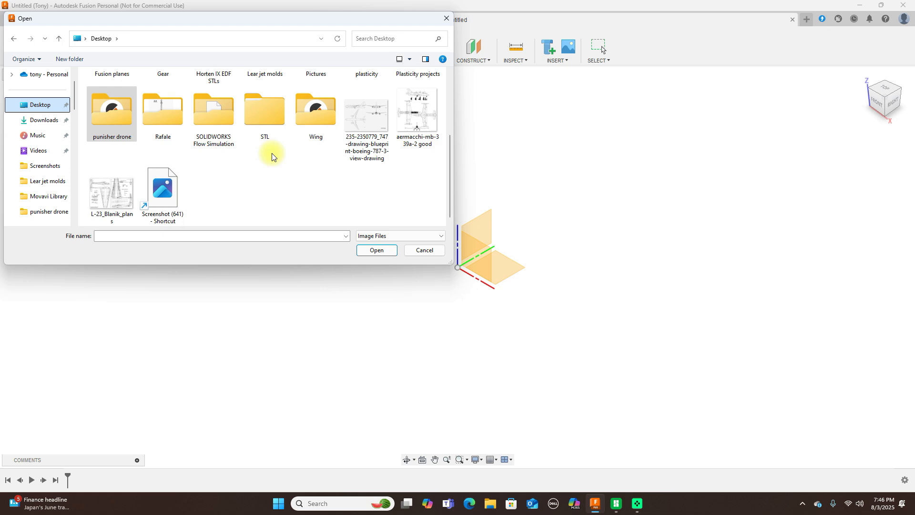
pyautogui.click(360, 127)
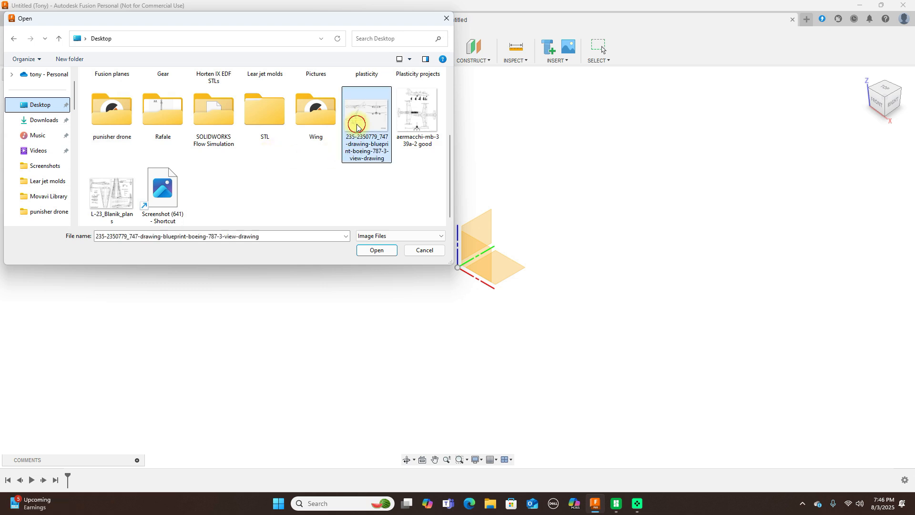
pyautogui.click(388, 251)
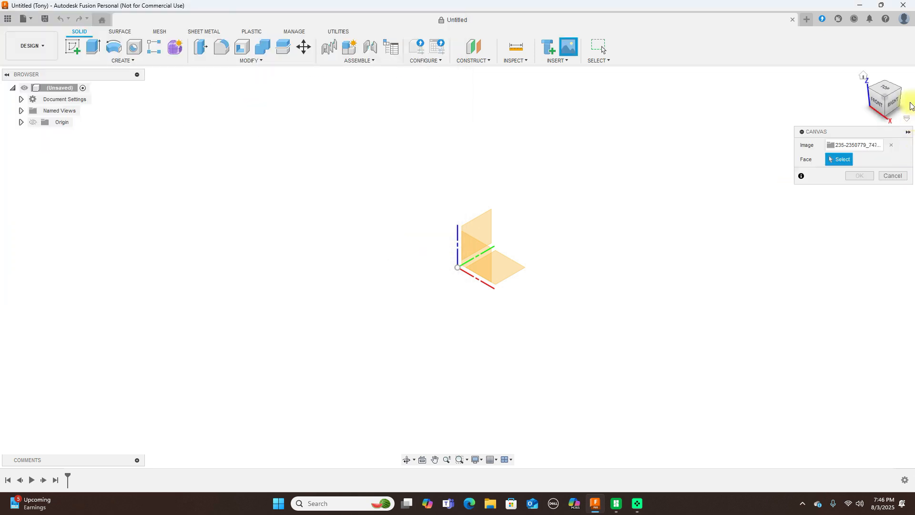
# Place the blueprint canvas on the YZ plane in the right view and scale it uniformly to about 25.5.
pyautogui.click(897, 107)
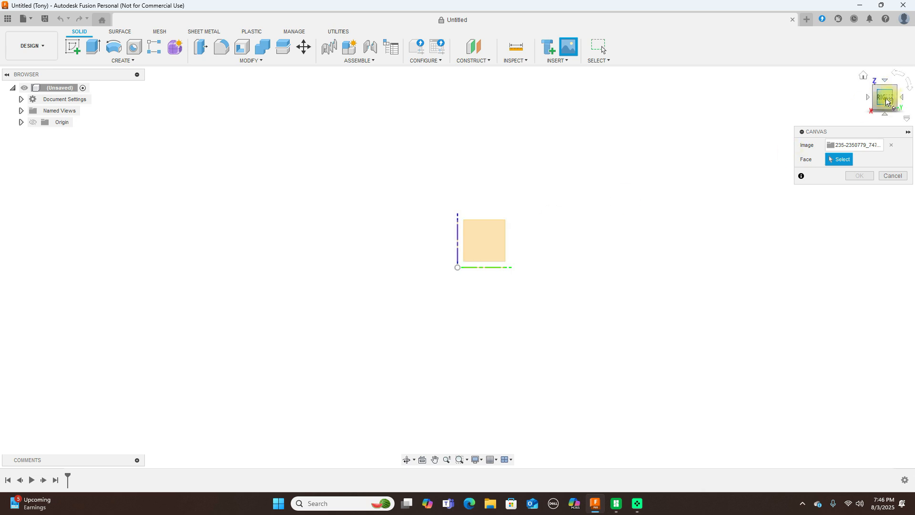
pyautogui.click(481, 246)
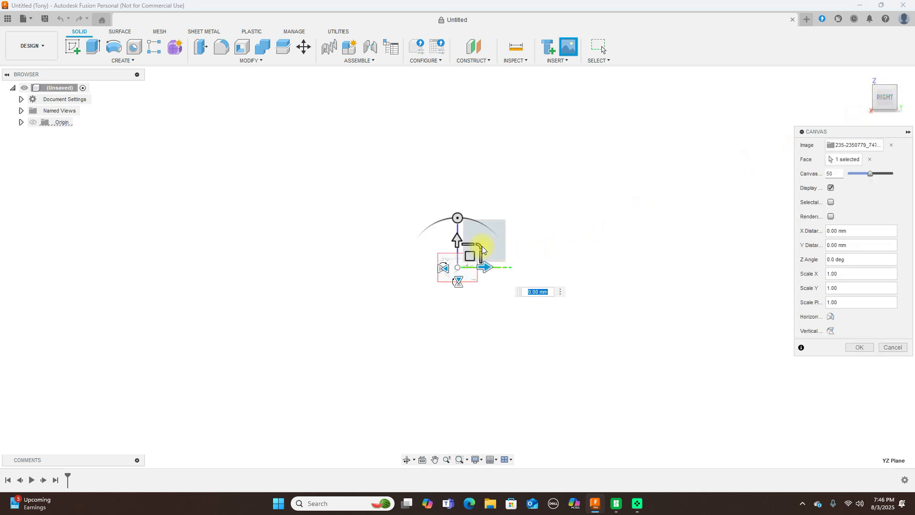
pyautogui.moveTo(483, 248); pyautogui.dragTo(576, 159)
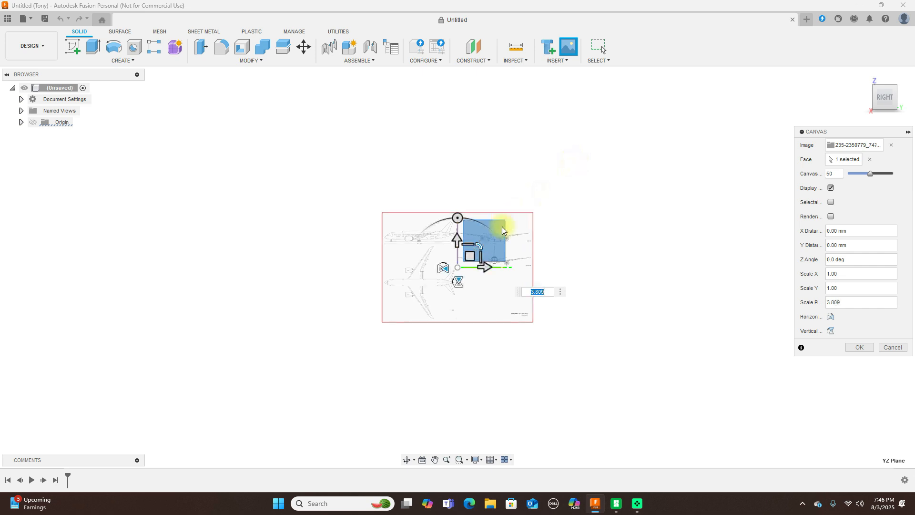
pyautogui.moveTo(480, 246); pyautogui.dragTo(572, 185)
pyautogui.moveTo(482, 248); pyautogui.dragTo(537, 257)
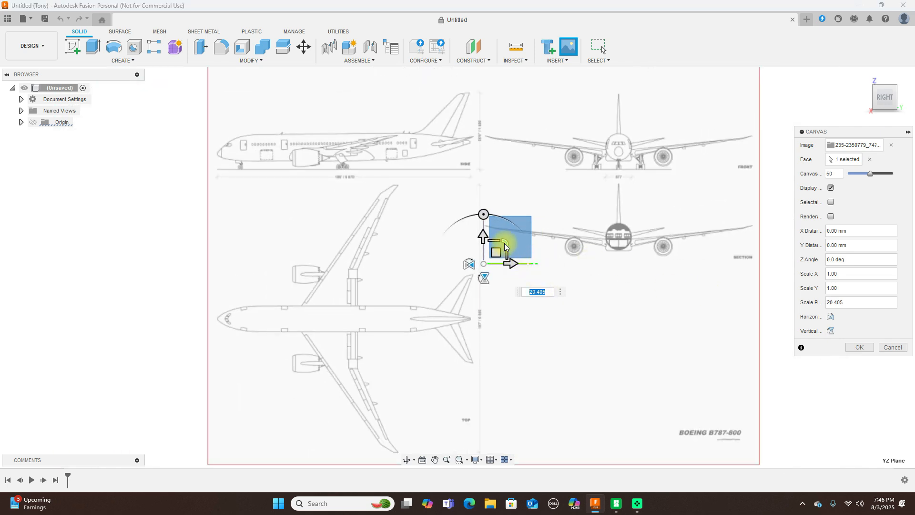
pyautogui.moveTo(509, 245); pyautogui.dragTo(511, 238)
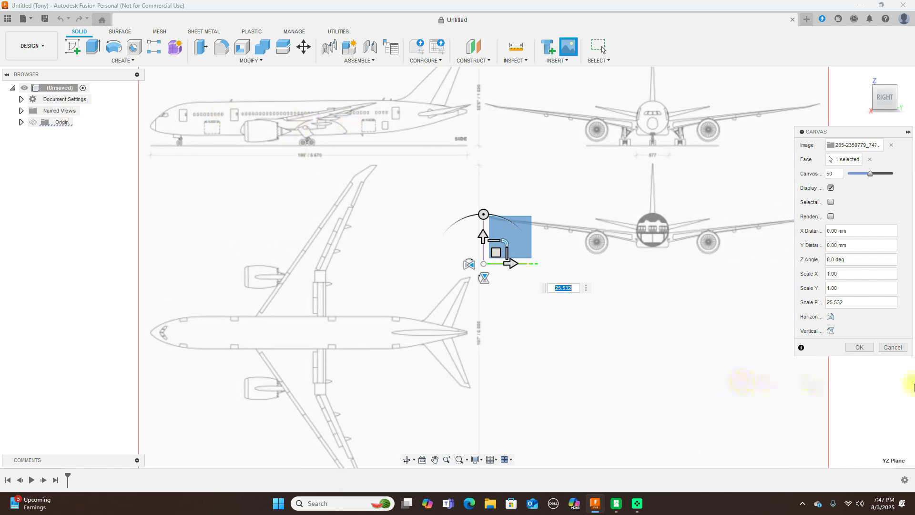
pyautogui.click(858, 348)
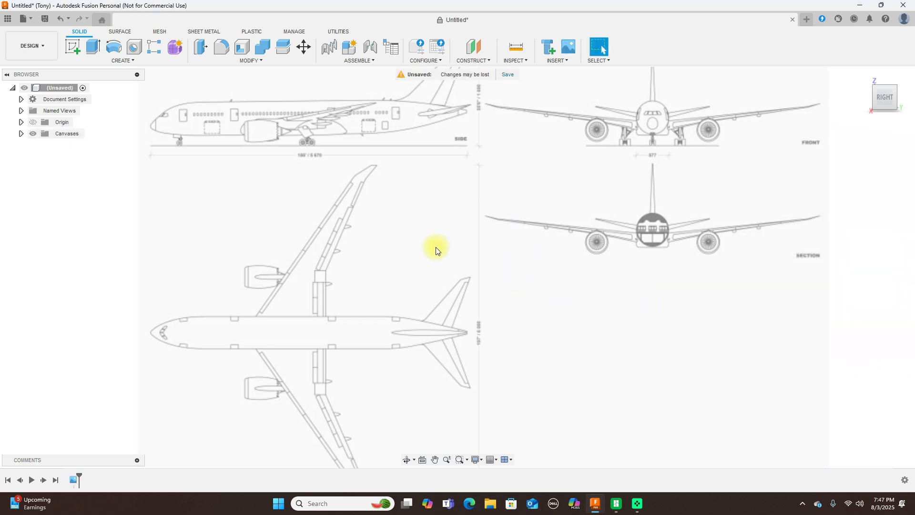
# Make the origin planes and axes visible over the blueprint.
pyautogui.scroll(-2, 436, 250)
pyautogui.scroll(-1, 435, 247)
pyautogui.moveTo(433, 245); pyautogui.dragTo(589, 268, button='middle')
pyautogui.scroll(3, 540, 267)
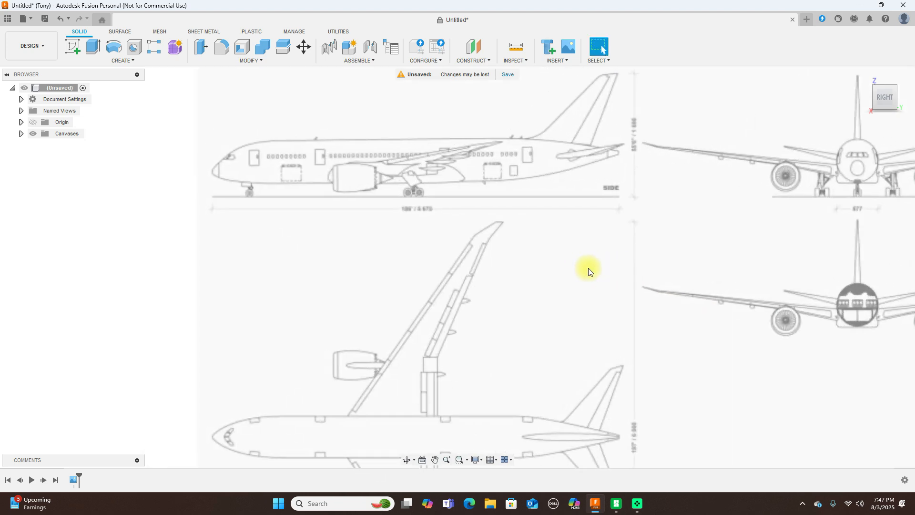
pyautogui.click(34, 123)
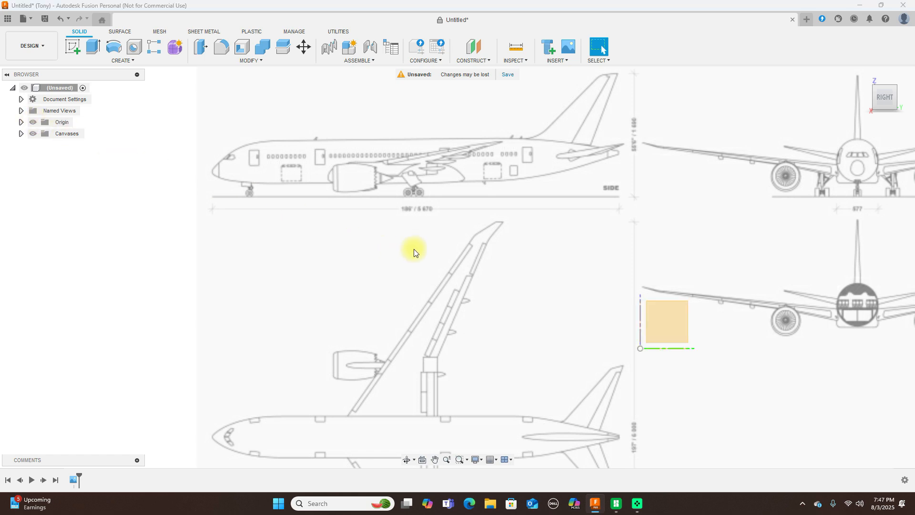
pyautogui.click(34, 126)
# Expand the Canvases folder and toggle the blueprint canvas's visibility off and back on.
pyautogui.click(21, 134)
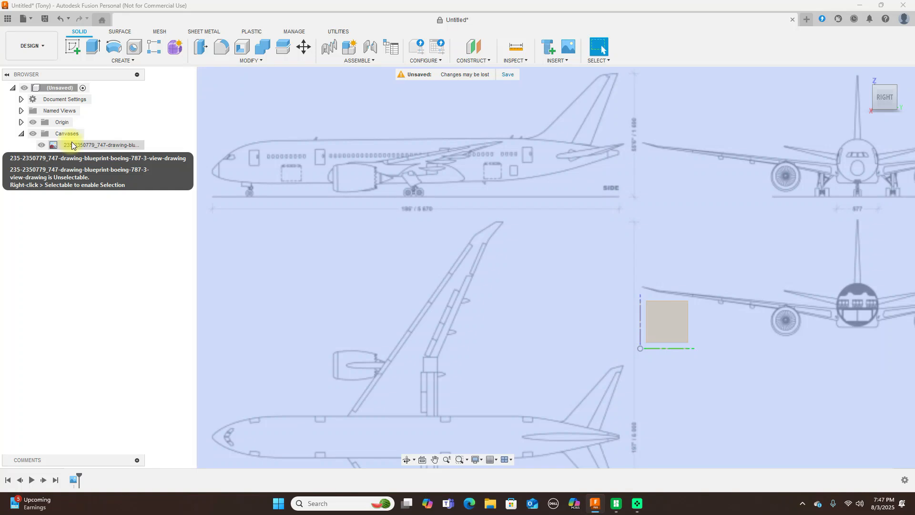
pyautogui.click(41, 143)
pyautogui.click(41, 144)
pyautogui.click(41, 144)
pyautogui.click(41, 144)
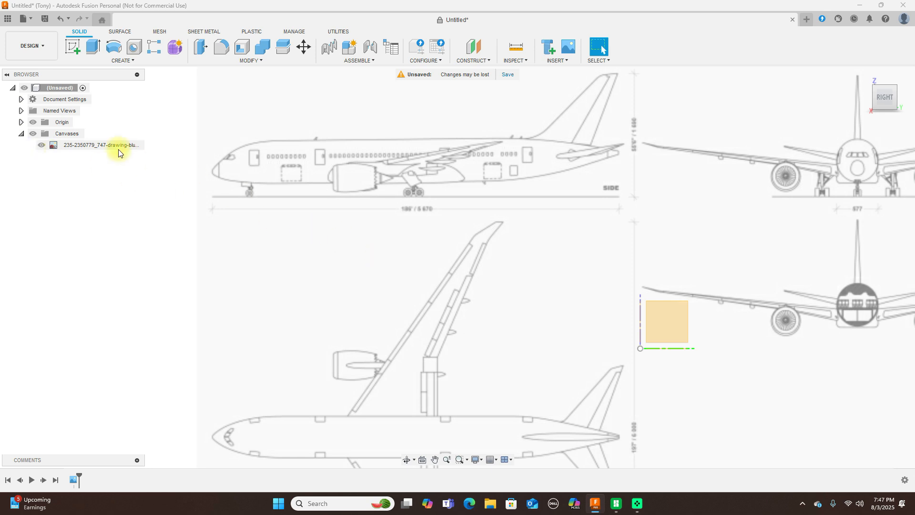
# Rename the blueprint canvas to "side".
pyautogui.click(70, 146)
pyautogui.doubleClick(71, 146)
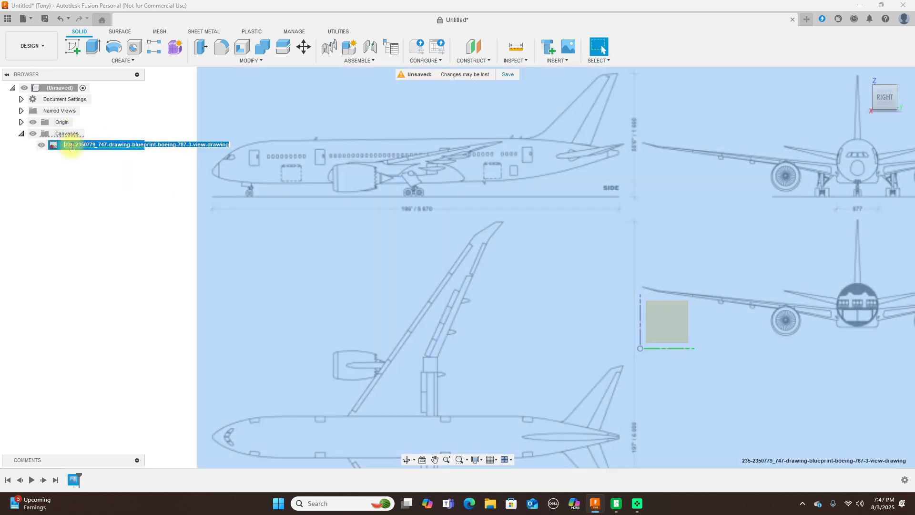
pyautogui.press('BackSpace')
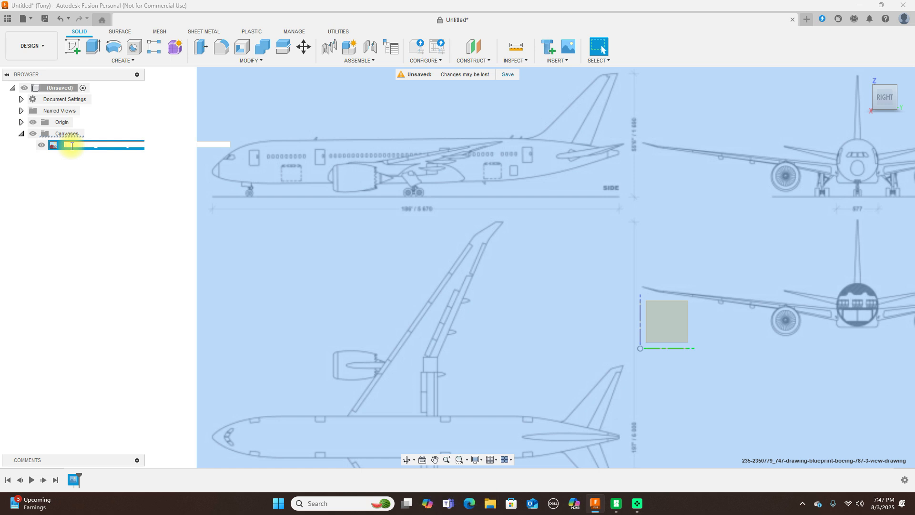
pyautogui.write('side')
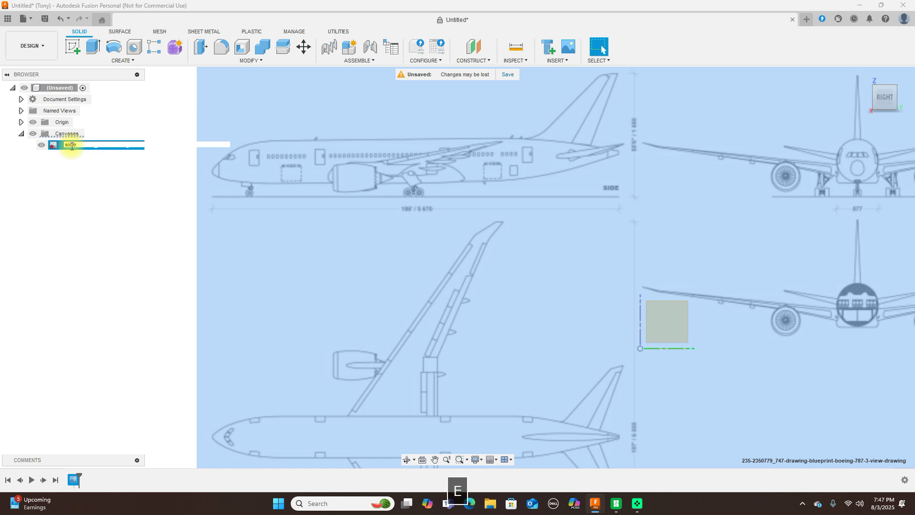
pyautogui.press('Return')
pyautogui.click(356, 241)
# Calibrate the side canvas to 2000 mm between the two ends of the ground line beneath the side-view aircraft.
pyautogui.scroll(-3, 356, 241)
pyautogui.scroll(2, 432, 244)
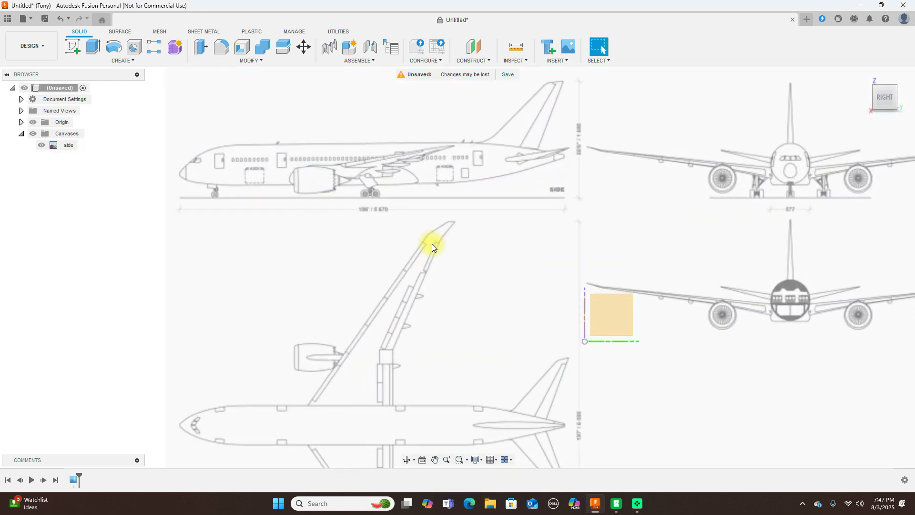
pyautogui.scroll(3, 498, 213)
pyautogui.moveTo(494, 223); pyautogui.dragTo(522, 244, button='middle')
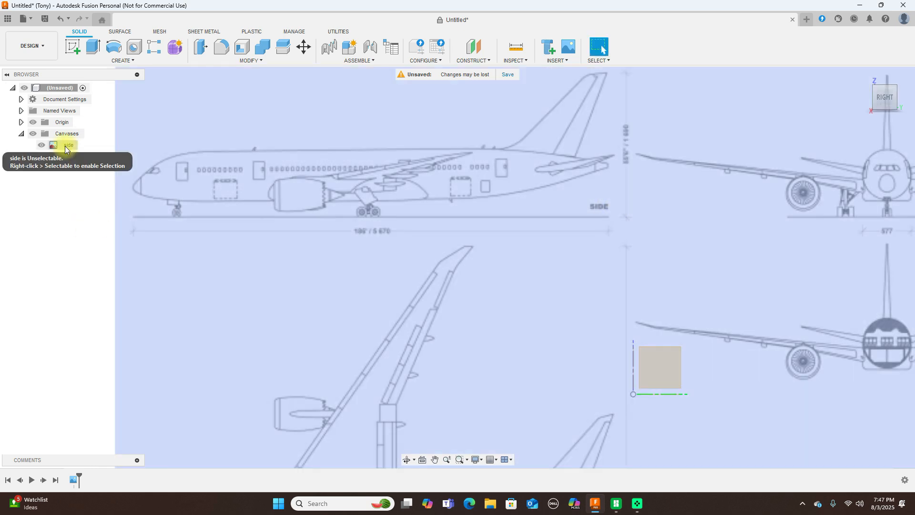
pyautogui.rightClick(65, 145)
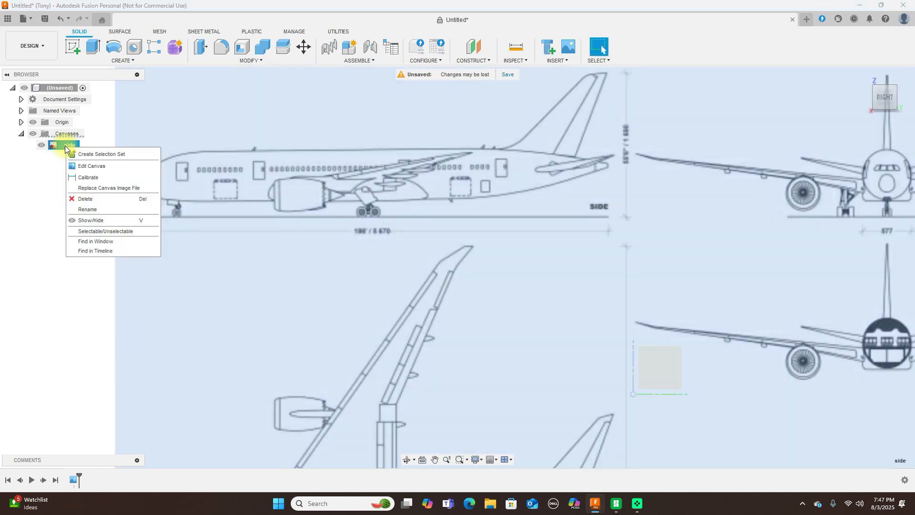
pyautogui.click(87, 179)
pyautogui.scroll(2, 194, 221)
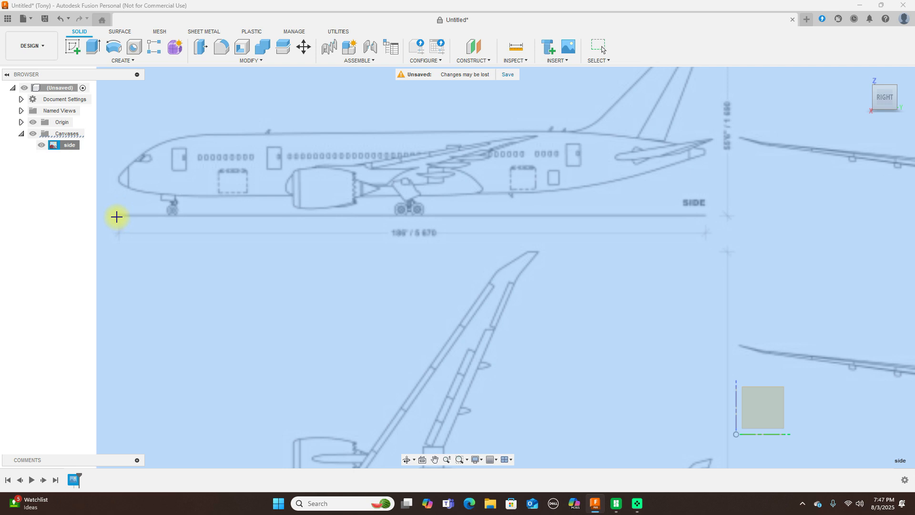
pyautogui.click(118, 214)
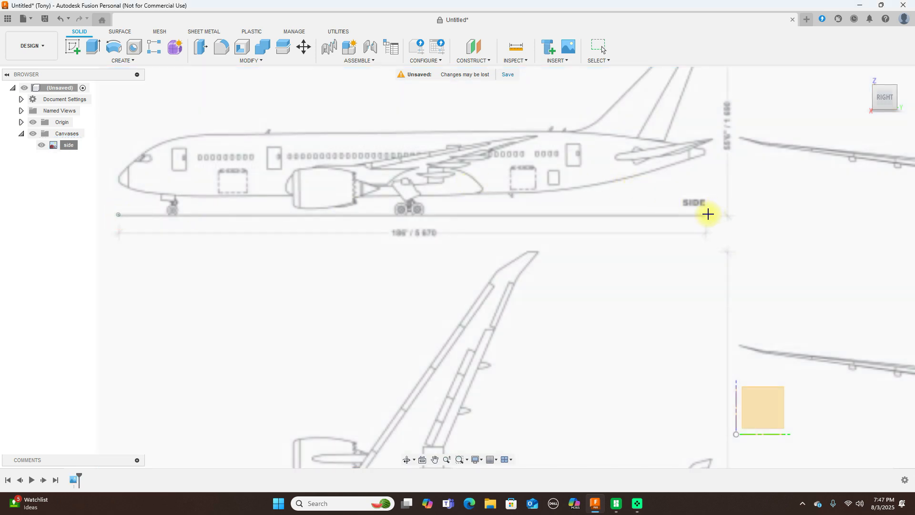
pyautogui.click(704, 214)
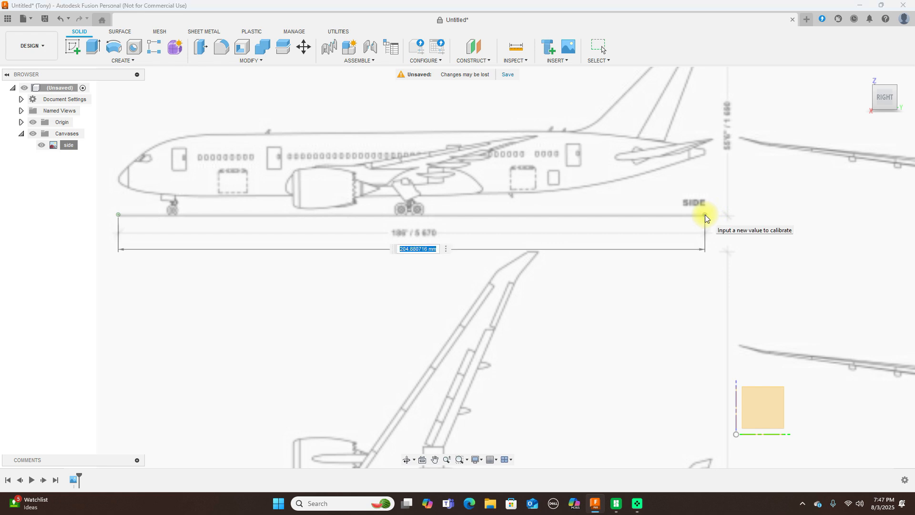
pyautogui.write('2000')
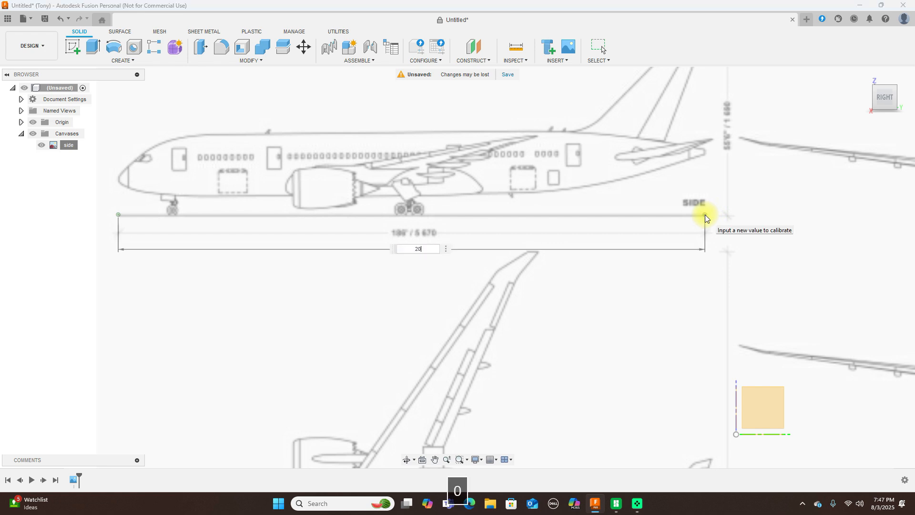
pyautogui.press('Return')
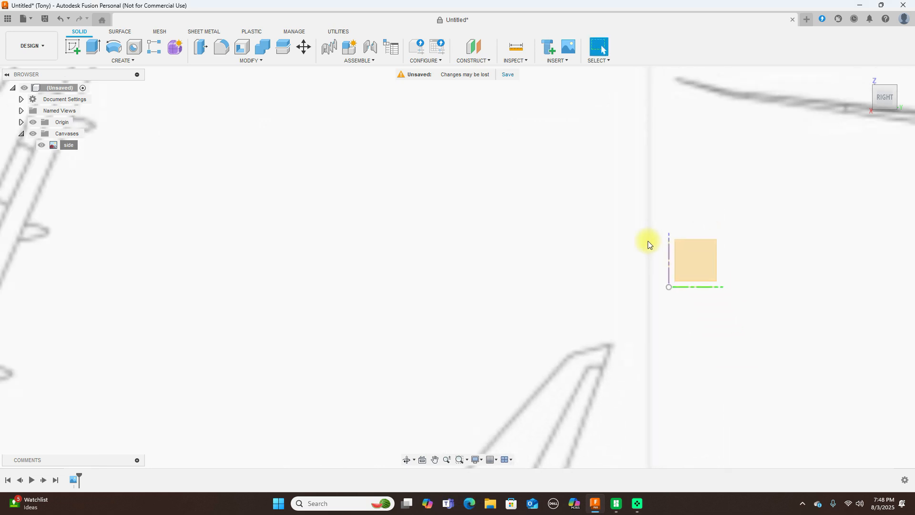
# Edit the side canvas and move it to about X 2203 mm, Y -872 mm, bringing the side-view aircraft's nose near the origin.
pyautogui.scroll(-10, 647, 244)
pyautogui.scroll(-2, 648, 245)
pyautogui.moveTo(653, 255); pyautogui.dragTo(492, 290, button='middle')
pyautogui.scroll(2, 535, 296)
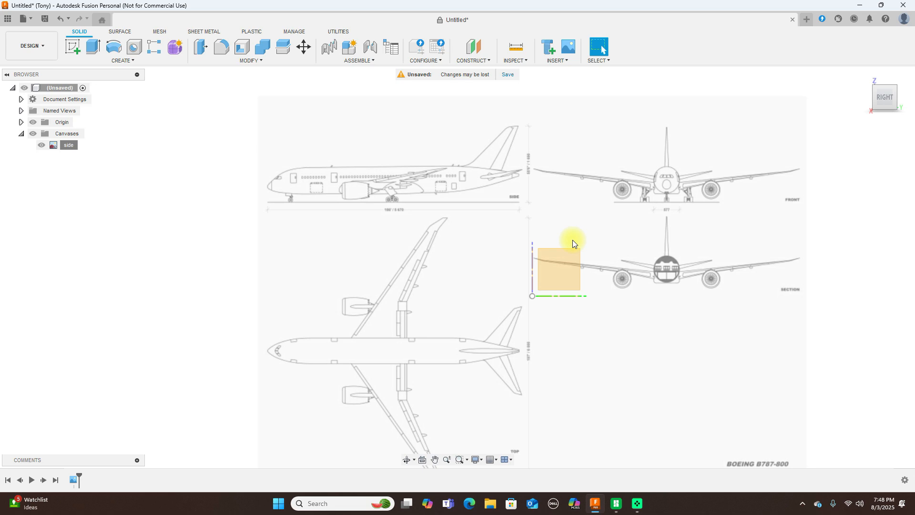
pyautogui.scroll(1, 499, 243)
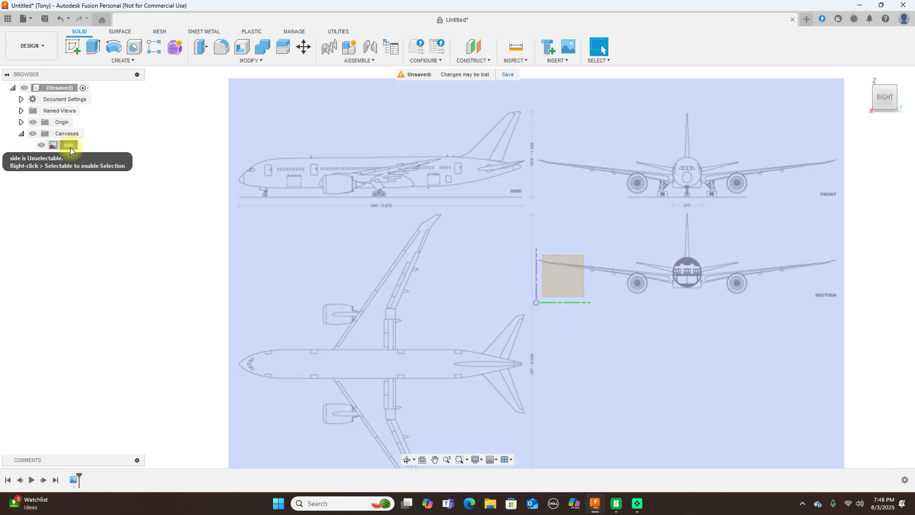
pyautogui.rightClick(64, 146)
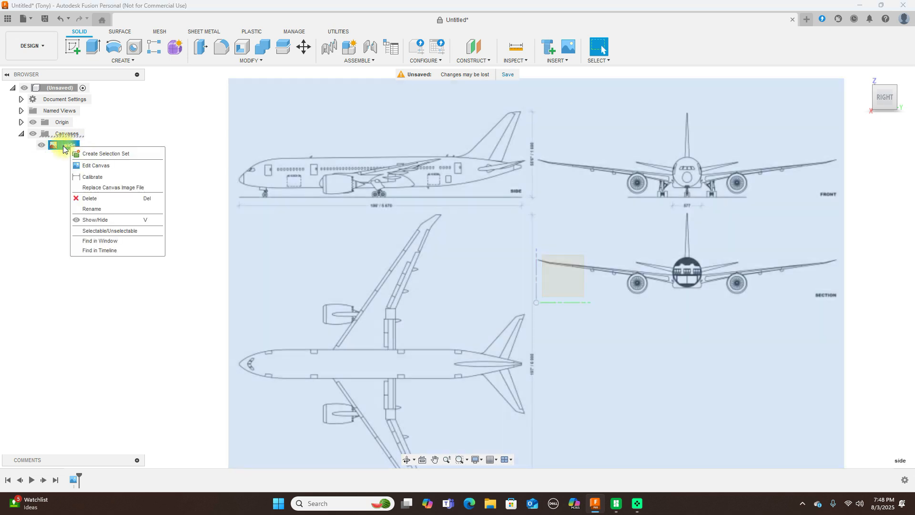
pyautogui.click(90, 168)
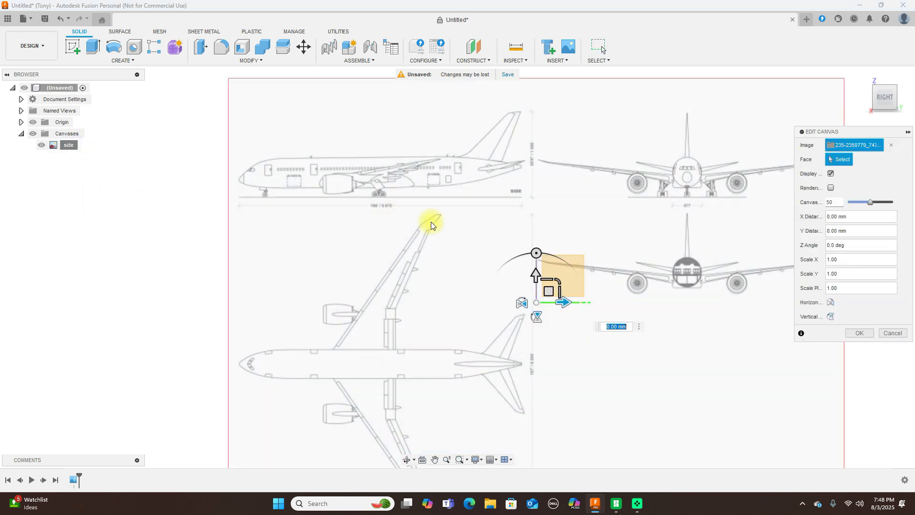
pyautogui.moveTo(547, 289); pyautogui.dragTo(699, 326)
pyautogui.scroll(1, 670, 246)
pyautogui.moveTo(607, 209); pyautogui.dragTo(381, 123, button='middle')
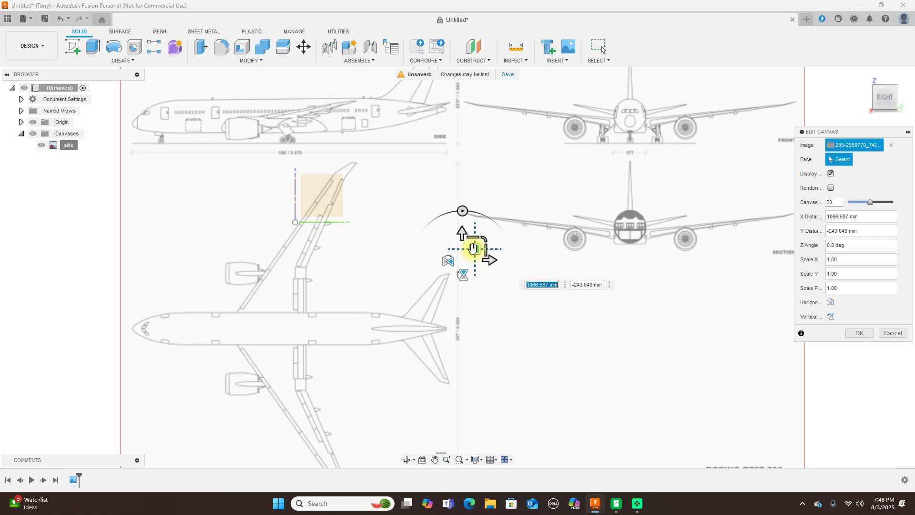
pyautogui.moveTo(482, 251); pyautogui.dragTo(668, 359)
pyautogui.scroll(1, 419, 267)
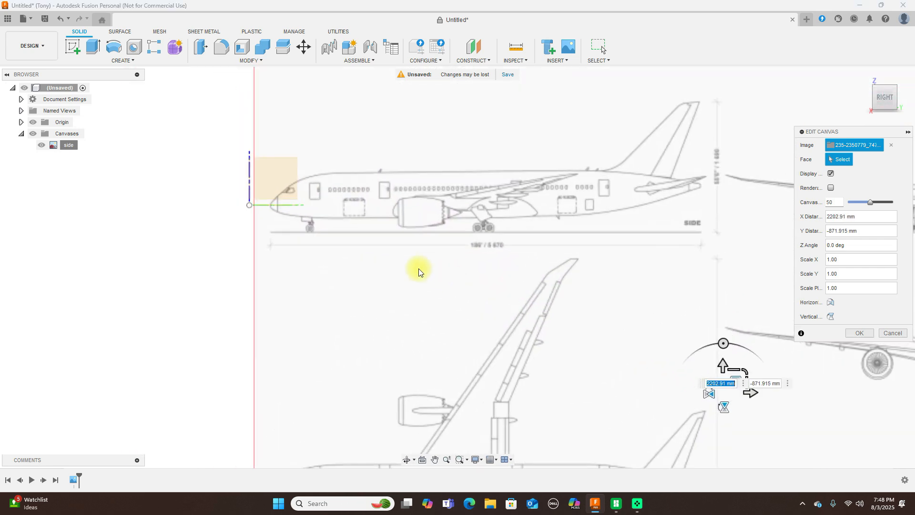
# Fine-tune the side canvas to about X 2128 mm so the side-view nose meets the origin, and accept the edit.
pyautogui.moveTo(413, 269); pyautogui.dragTo(487, 239, button='middle')
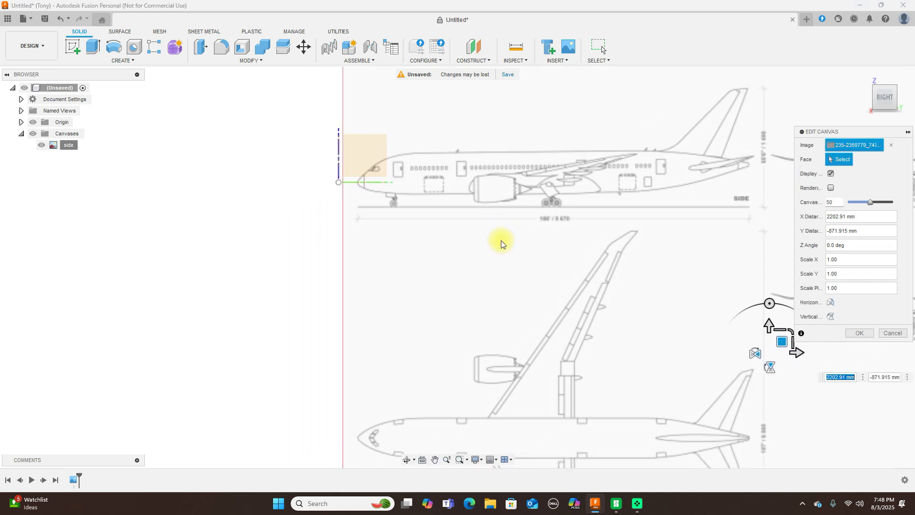
pyautogui.scroll(-2, 499, 265)
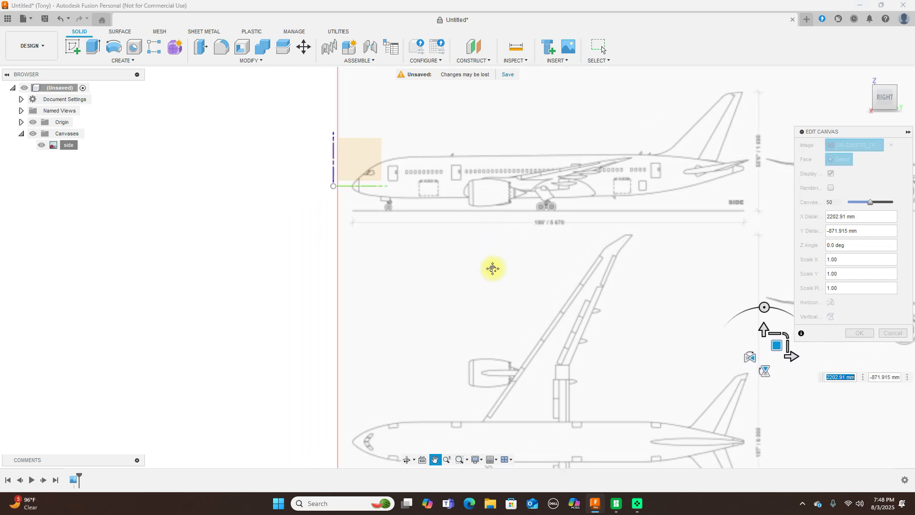
pyautogui.moveTo(735, 347); pyautogui.dragTo(723, 349)
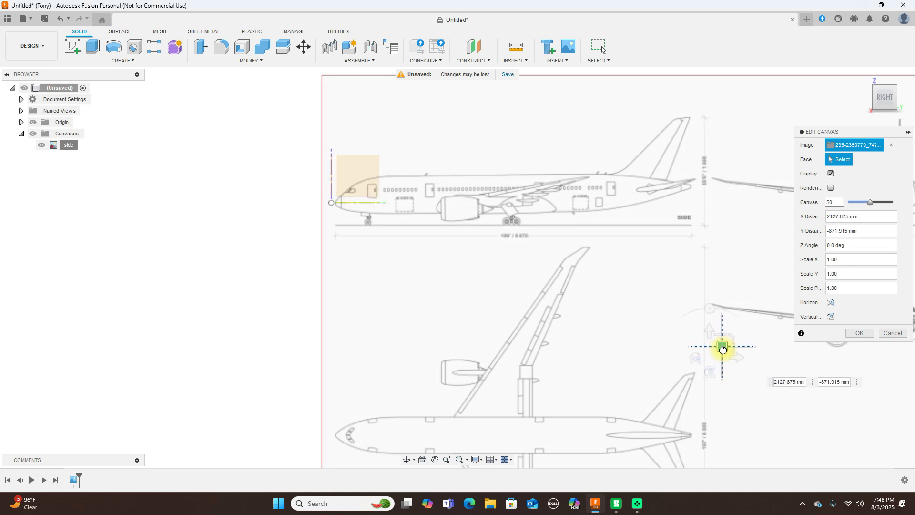
pyautogui.moveTo(722, 348); pyautogui.dragTo(722, 348)
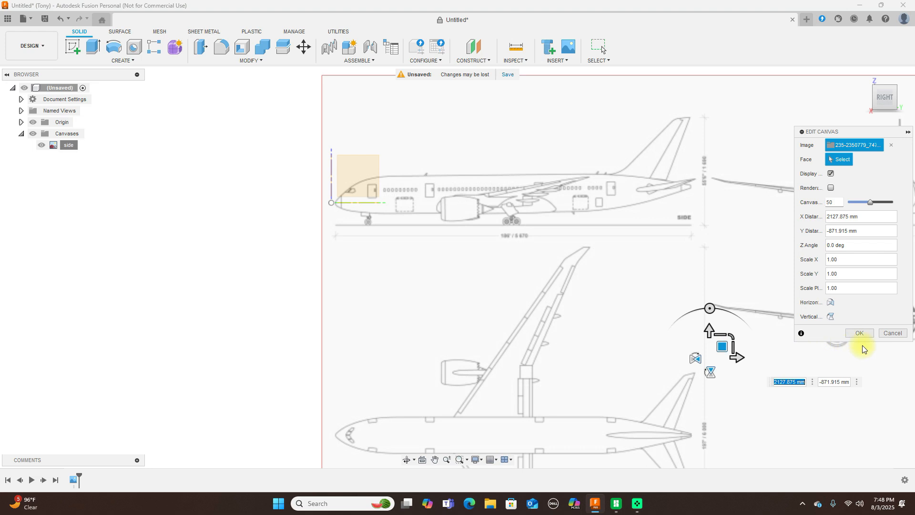
pyautogui.click(864, 333)
pyautogui.click(863, 332)
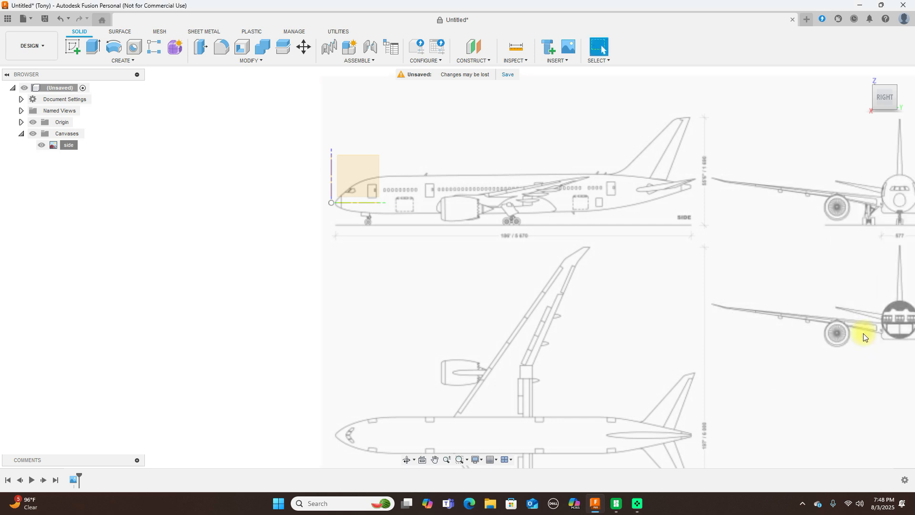
pyautogui.scroll(-3, 685, 270)
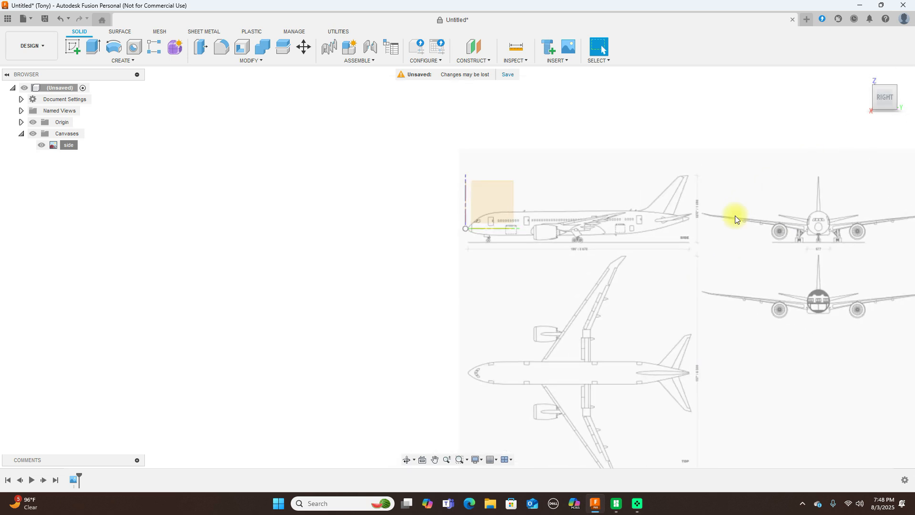
pyautogui.scroll(2, 735, 215)
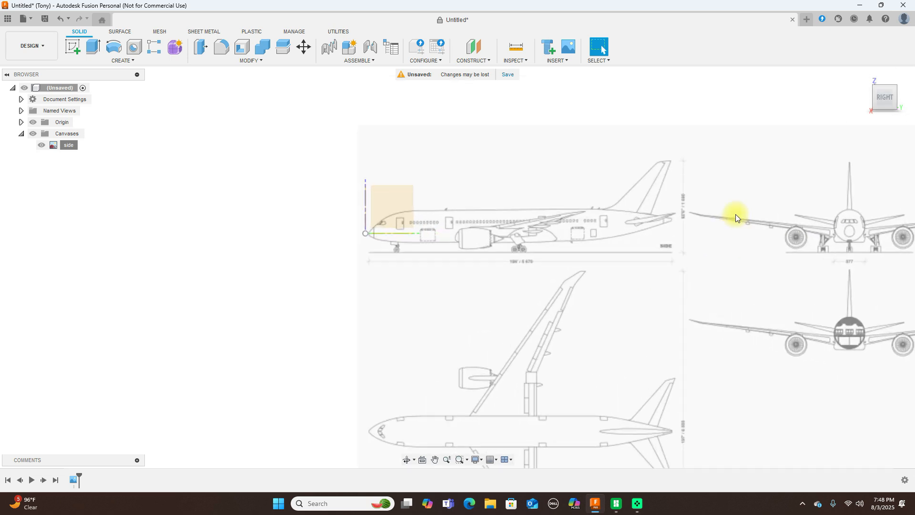
pyautogui.click(565, 61)
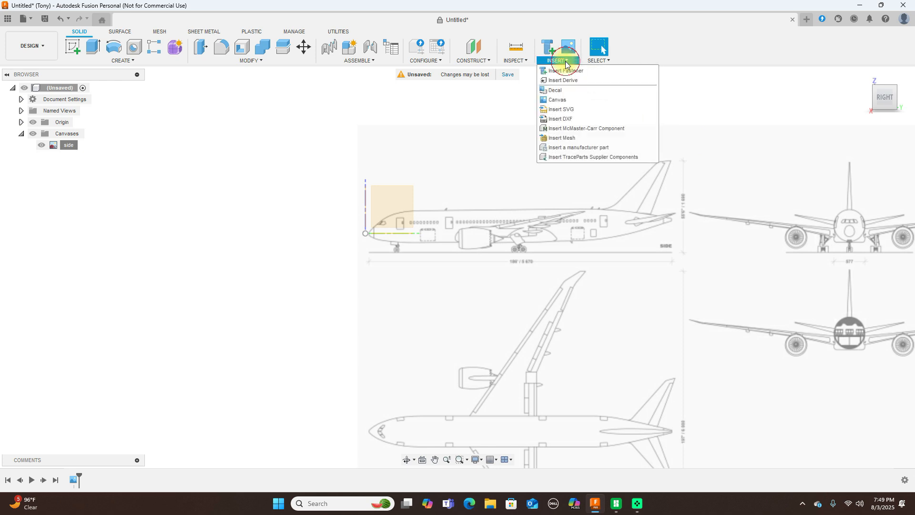
pyautogui.click(573, 102)
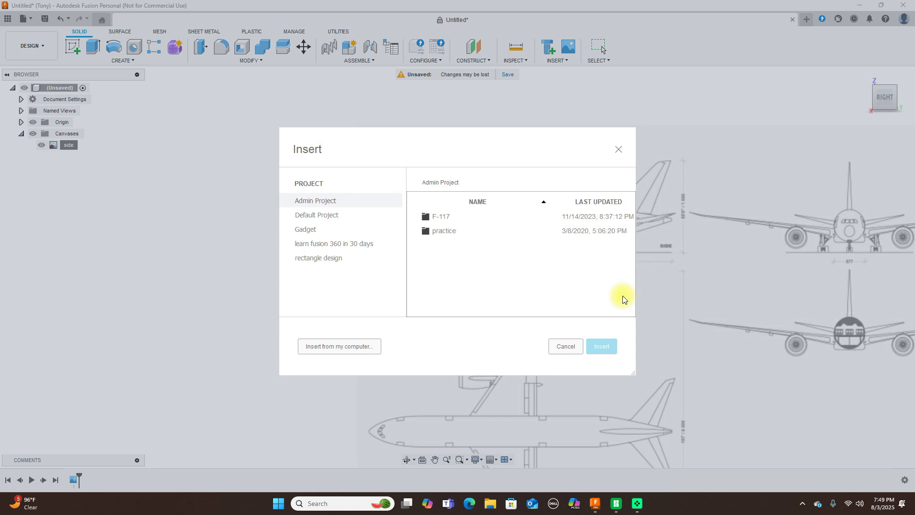
pyautogui.click(354, 346)
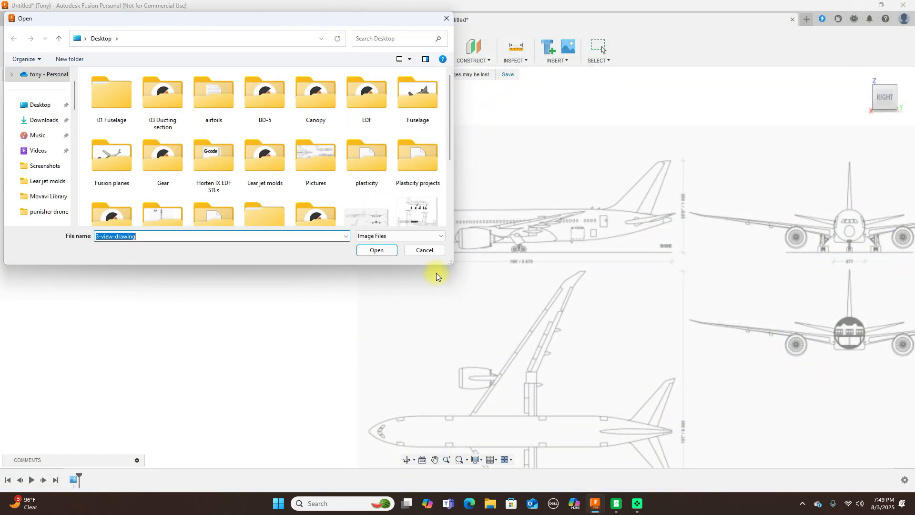
pyautogui.scroll(-3, 450, 129)
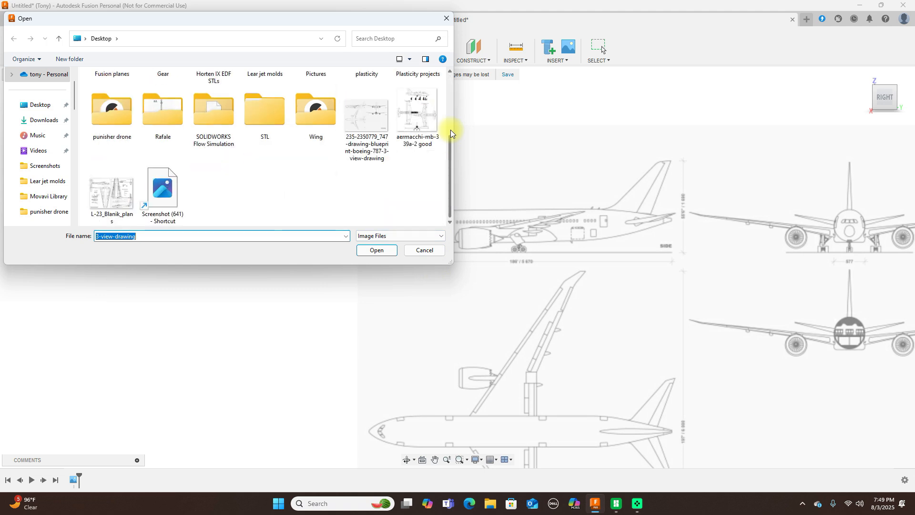
pyautogui.click(374, 121)
pyautogui.click(369, 250)
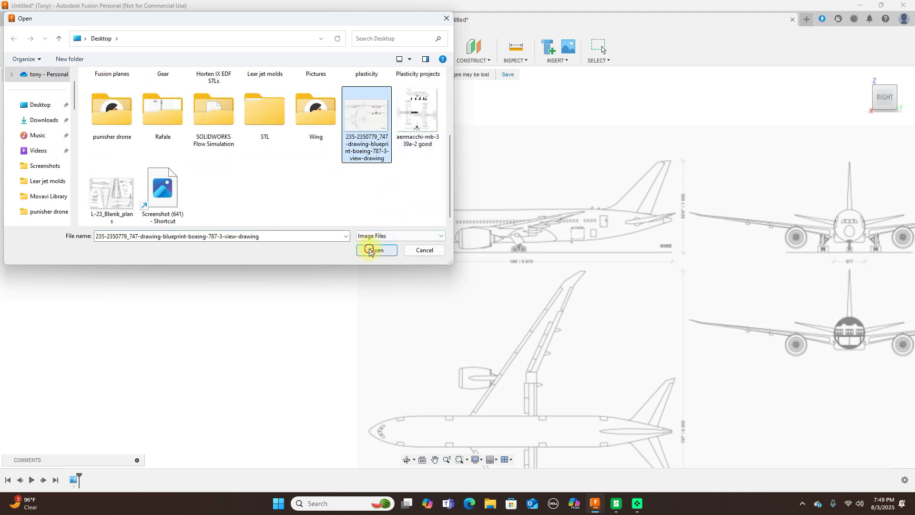
# Place the new canvas on the XY plane in the top view and scale it uniformly by about 173.
pyautogui.click(887, 81)
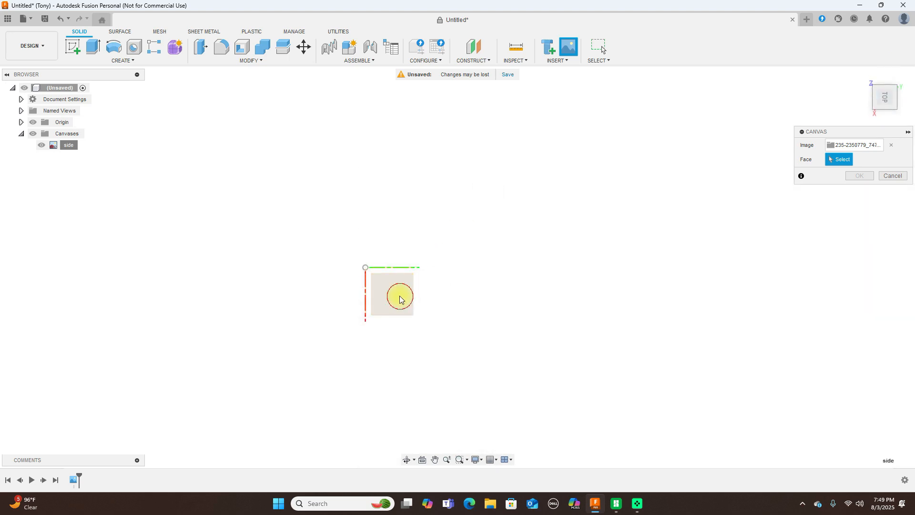
pyautogui.click(399, 299)
pyautogui.moveTo(388, 292); pyautogui.dragTo(468, 367)
pyautogui.moveTo(386, 290); pyautogui.dragTo(500, 376)
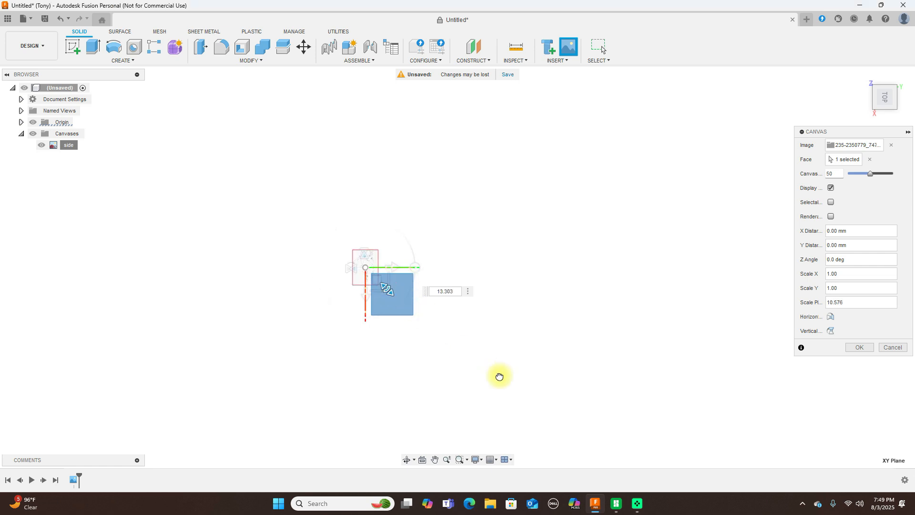
pyautogui.moveTo(386, 288); pyautogui.dragTo(428, 328)
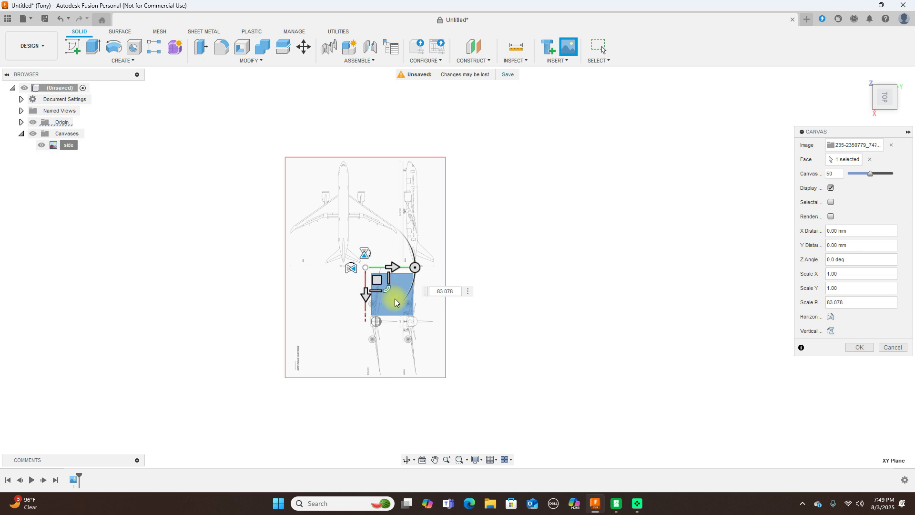
pyautogui.moveTo(388, 288); pyautogui.dragTo(410, 310)
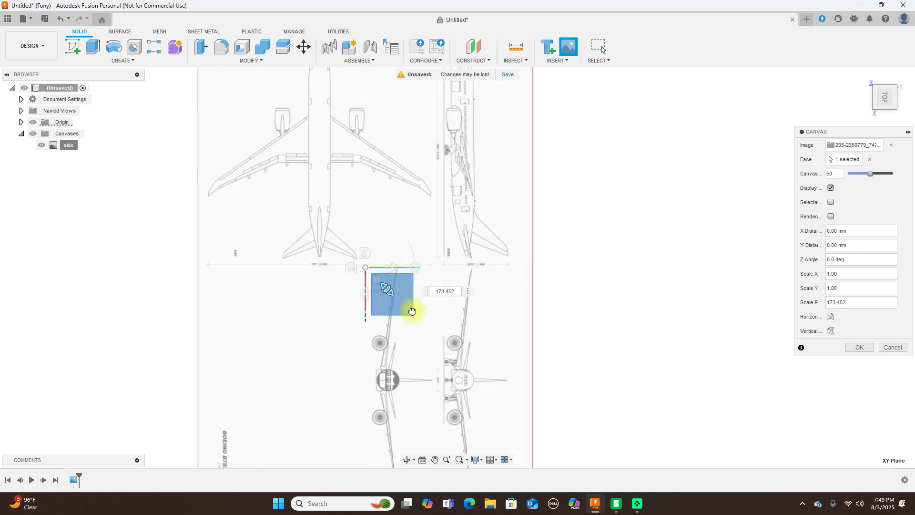
# Rotate the new canvas 90 degrees, move its top-view nose to the origin at about X 1542 mm, Y 311 mm, and accept it.
pyautogui.moveTo(417, 266); pyautogui.dragTo(366, 207)
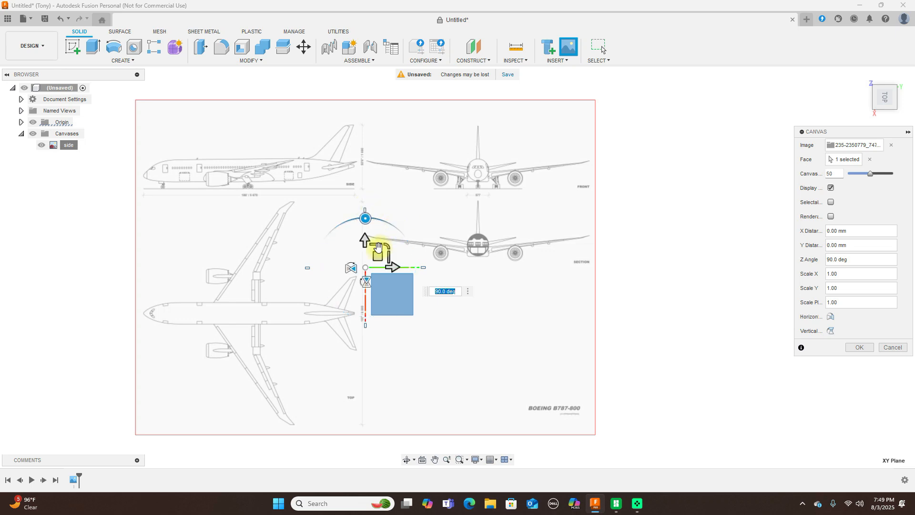
pyautogui.moveTo(376, 254); pyautogui.dragTo(613, 207)
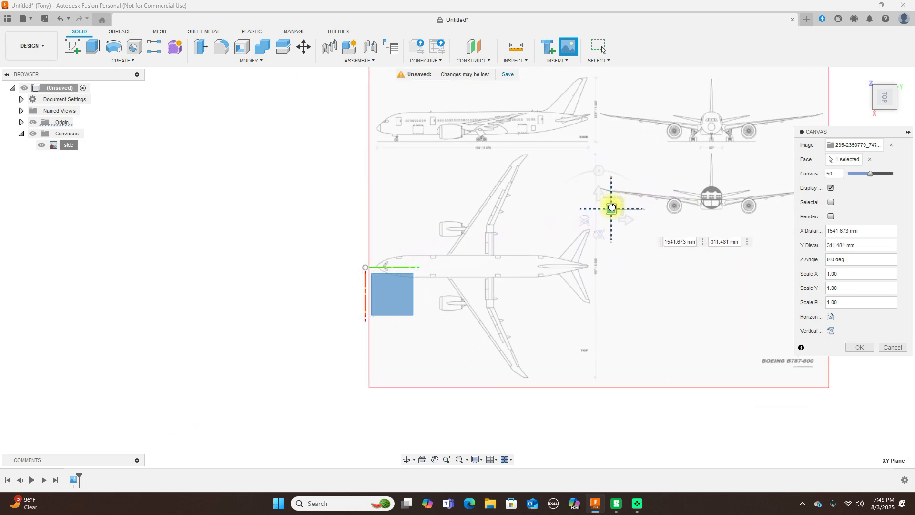
pyautogui.scroll(3, 567, 256)
pyautogui.click(865, 351)
# Rename the newly inserted blueprint canvas to "top".
pyautogui.scroll(-3, 633, 321)
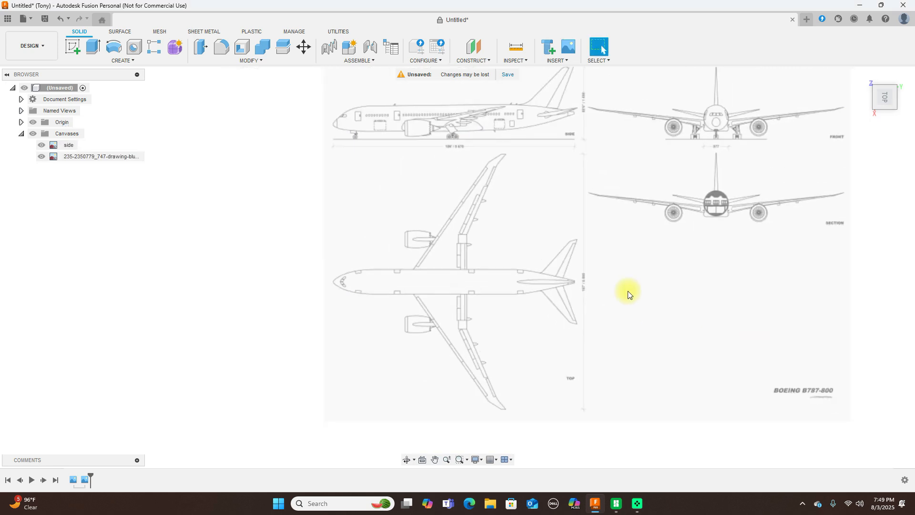
pyautogui.moveTo(627, 292); pyautogui.dragTo(616, 310, button='middle')
pyautogui.scroll(1, 357, 237)
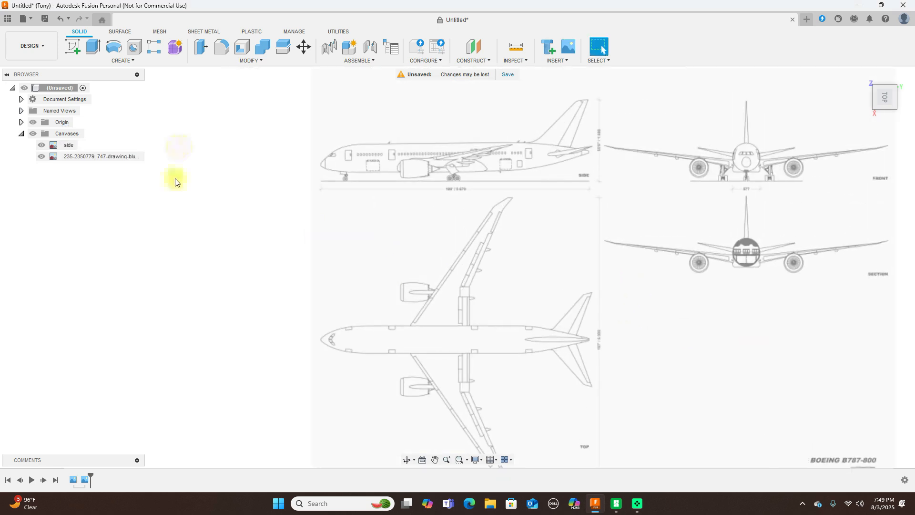
pyautogui.click(105, 157)
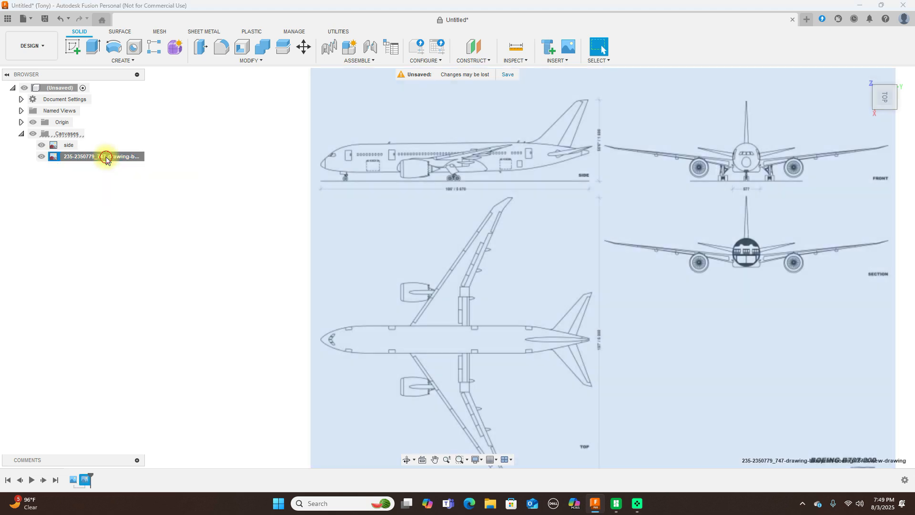
pyautogui.click(106, 158)
pyautogui.press('BackSpace')
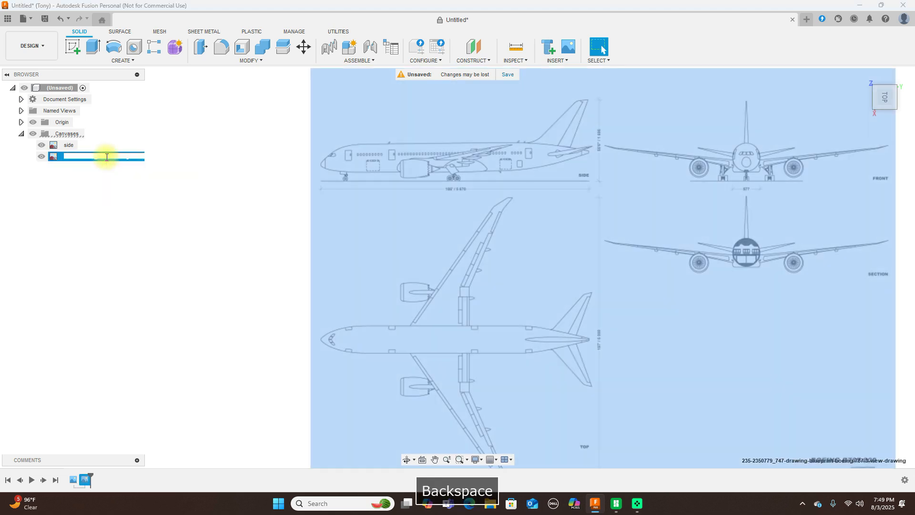
pyautogui.write('top')
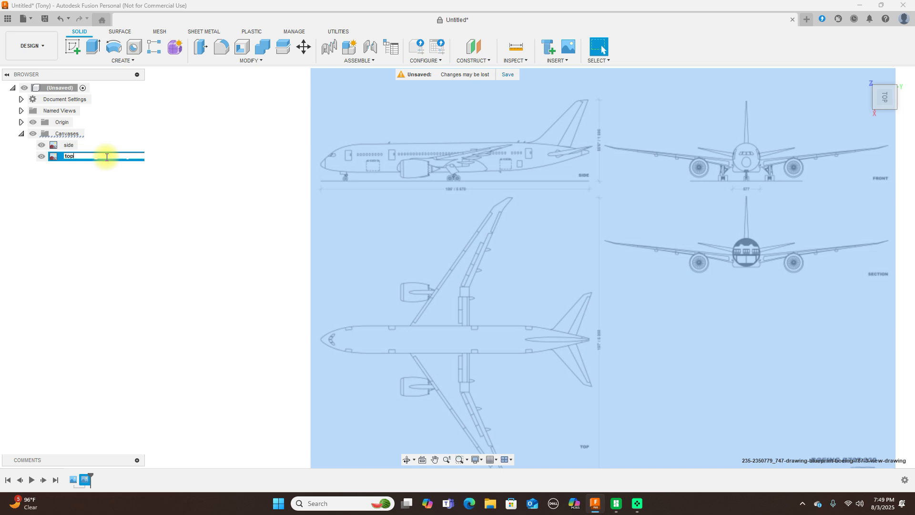
pyautogui.press('Return')
pyautogui.scroll(-2, 511, 267)
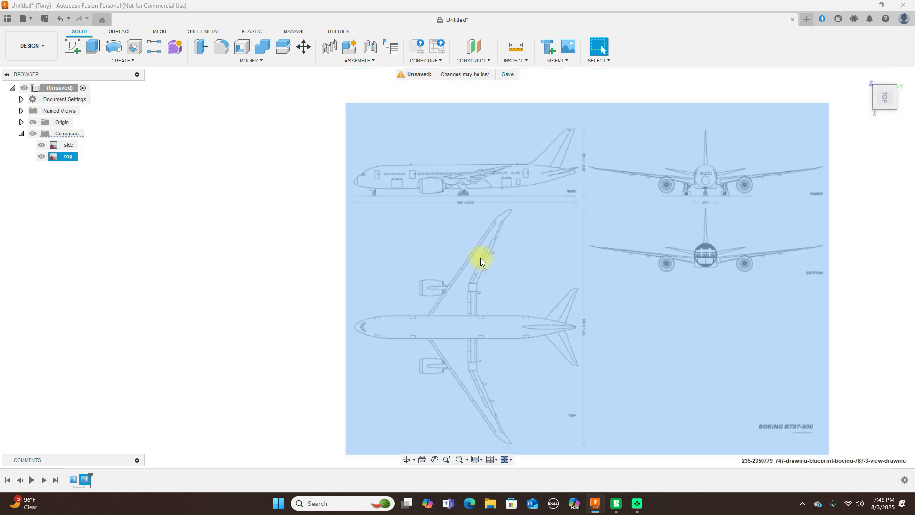
# Save the design as "787" in Admin Project and clear the canvas selection.
pyautogui.click(45, 20)
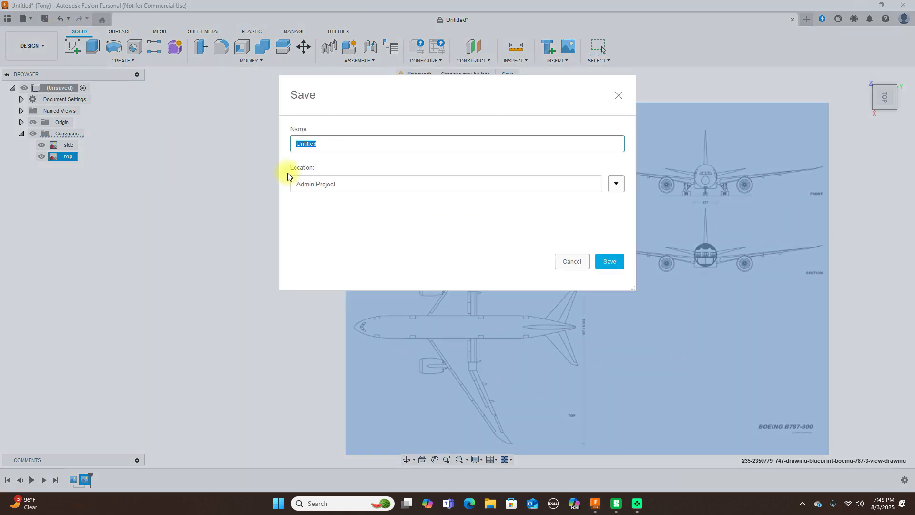
pyautogui.press('BackSpace')
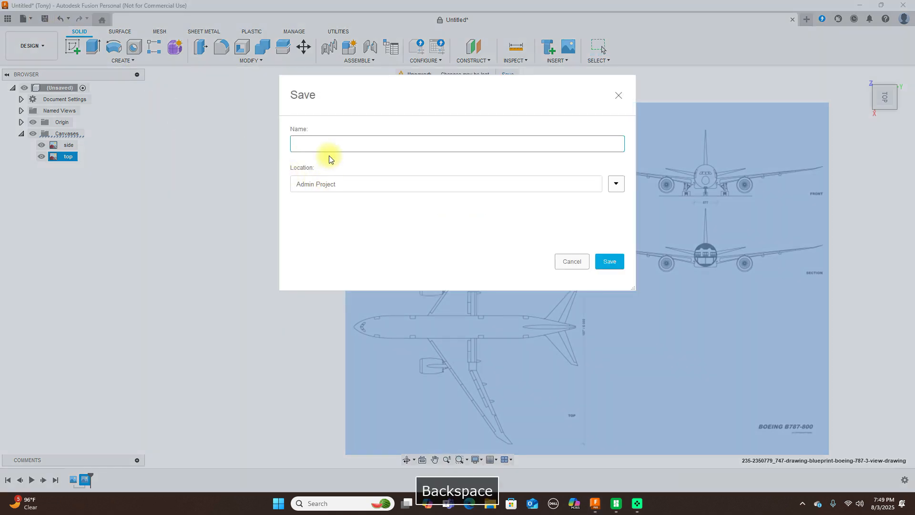
pyautogui.write('787')
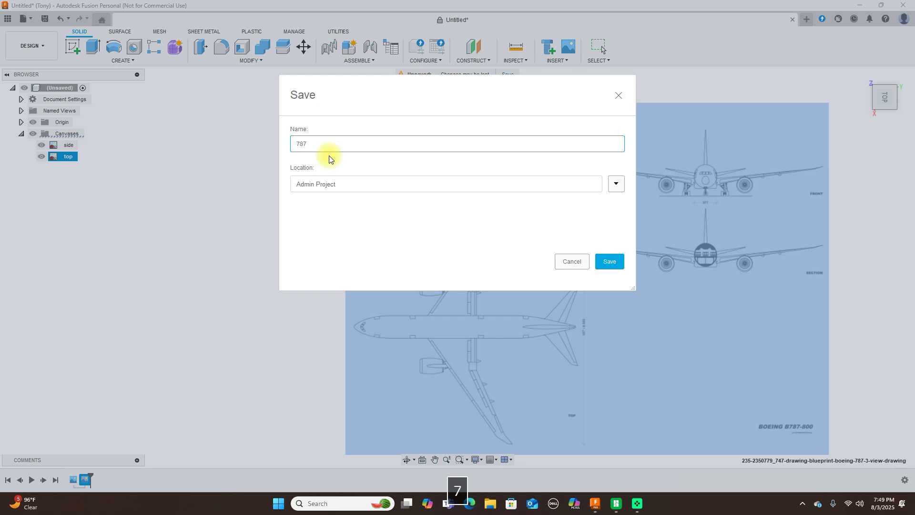
pyautogui.click(617, 259)
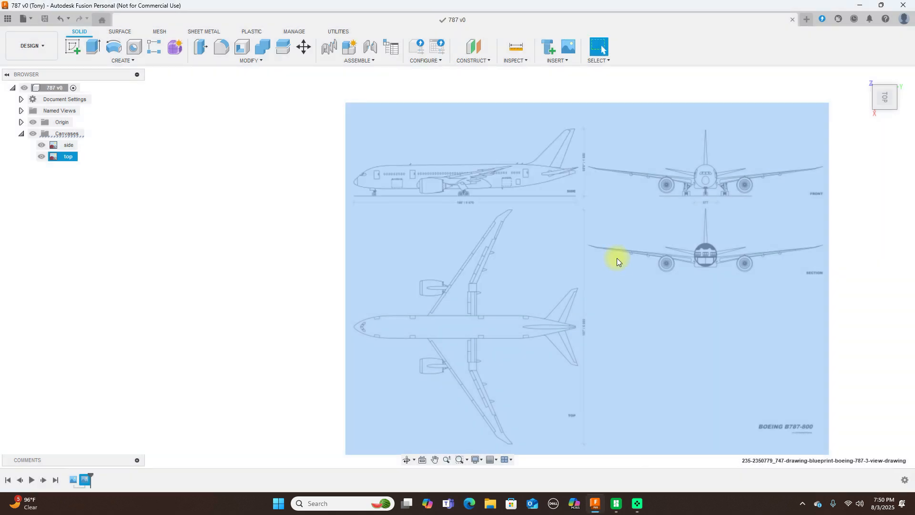
pyautogui.click(258, 221)
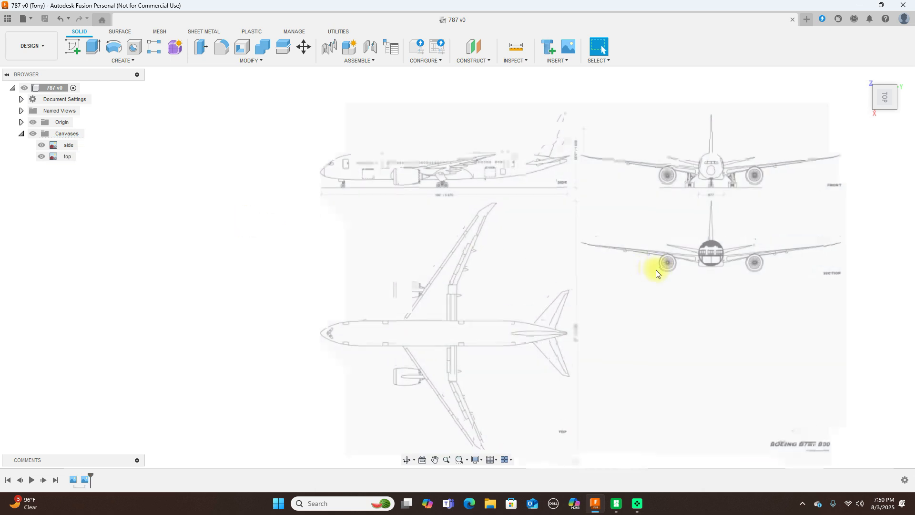
# Calibrate the "top" canvas by picking both ends of the side view's ground line and setting that length to 2000 mm.
pyautogui.click(71, 157)
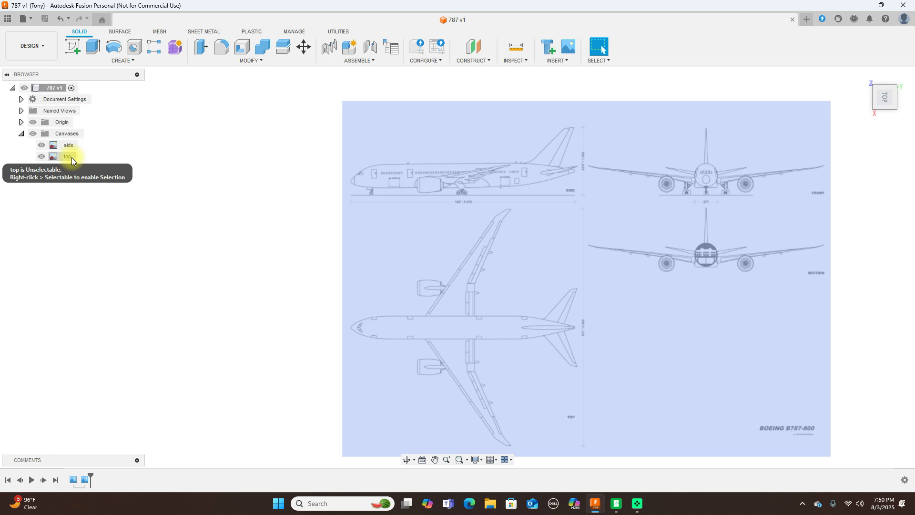
pyautogui.rightClick(72, 158)
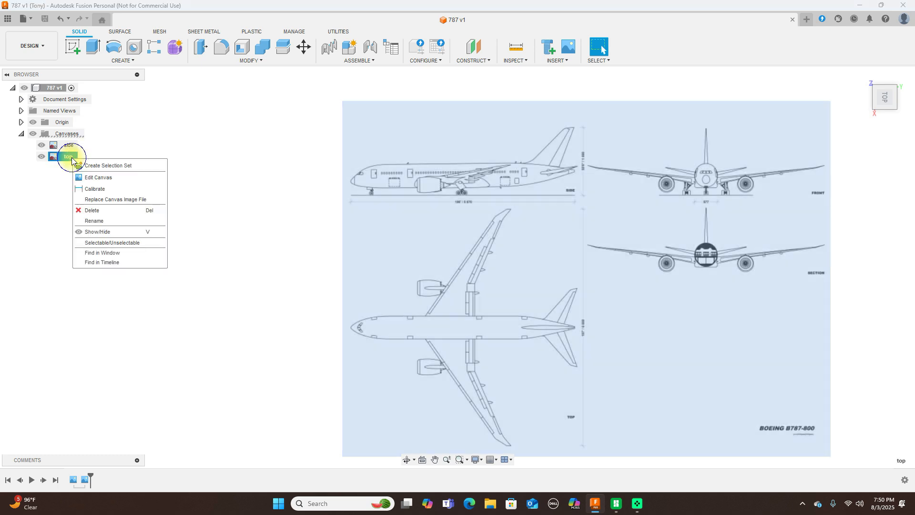
pyautogui.click(104, 188)
pyautogui.scroll(3, 392, 225)
pyautogui.scroll(2, 393, 225)
pyautogui.moveTo(456, 206); pyautogui.dragTo(367, 288, button='middle')
pyautogui.scroll(-1, 369, 288)
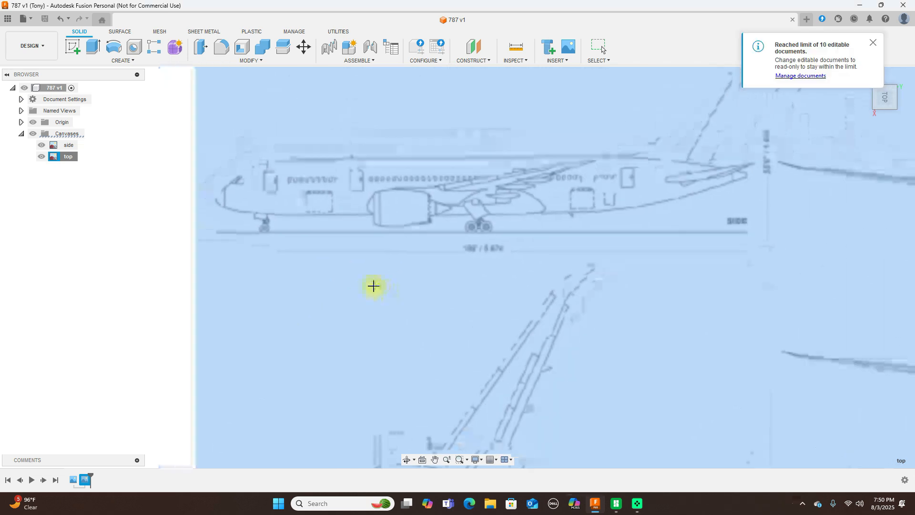
pyautogui.scroll(1, 219, 229)
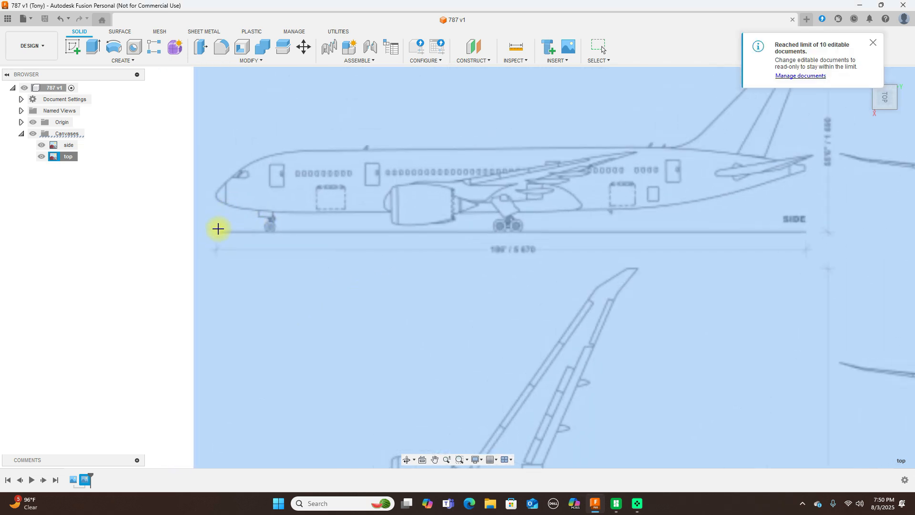
pyautogui.click(216, 230)
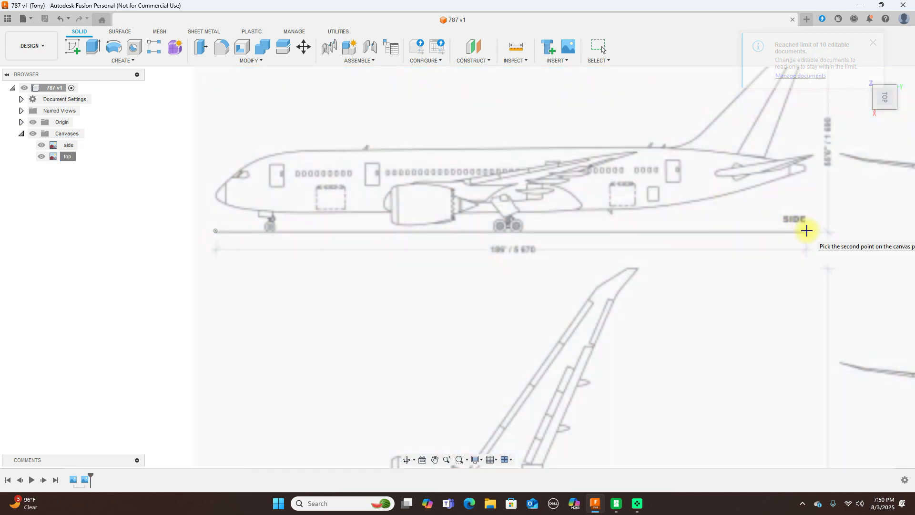
pyautogui.click(806, 231)
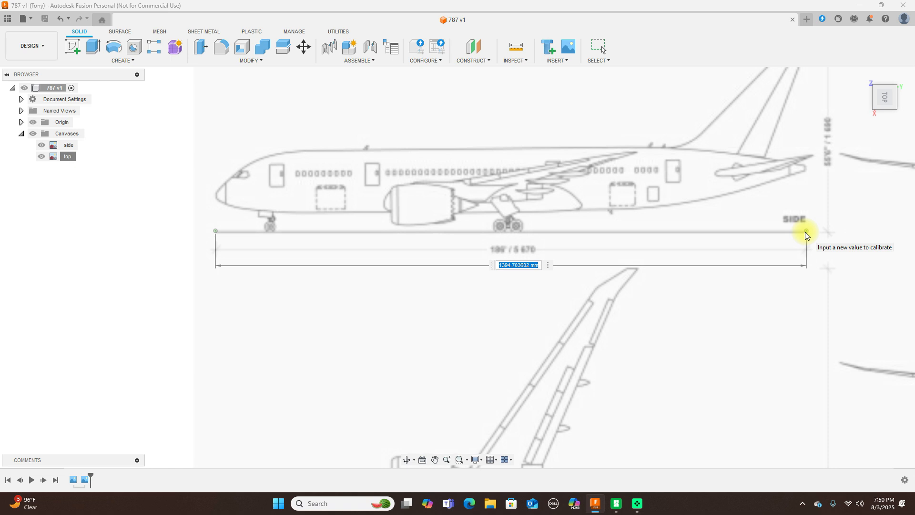
pyautogui.write('2000')
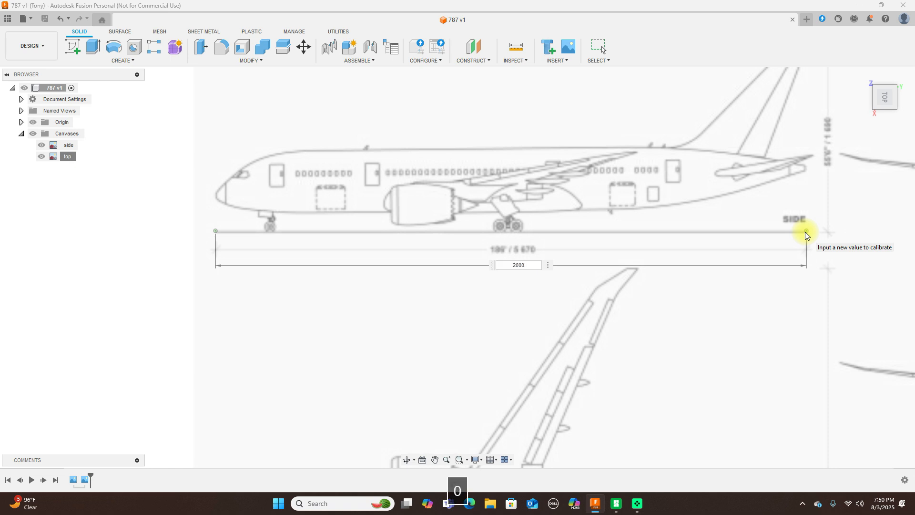
pyautogui.press('Return')
pyautogui.scroll(-1, 716, 270)
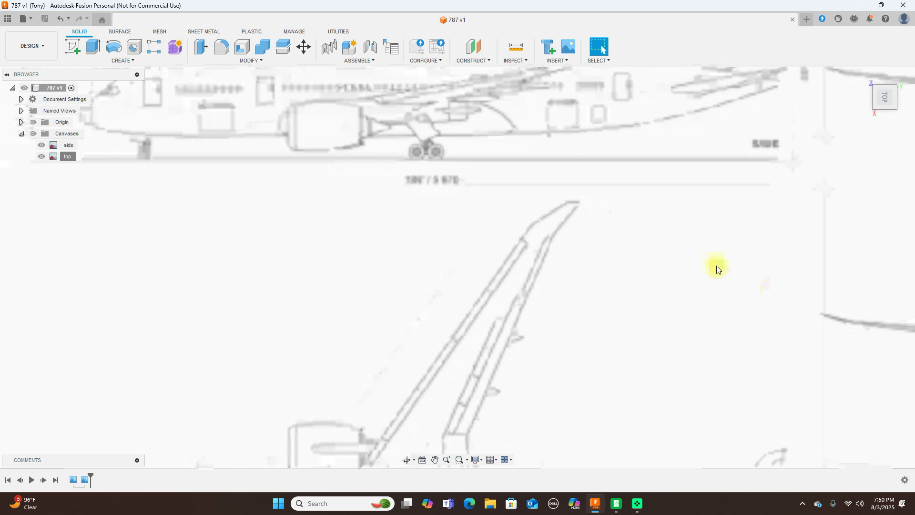
pyautogui.scroll(-3, 717, 269)
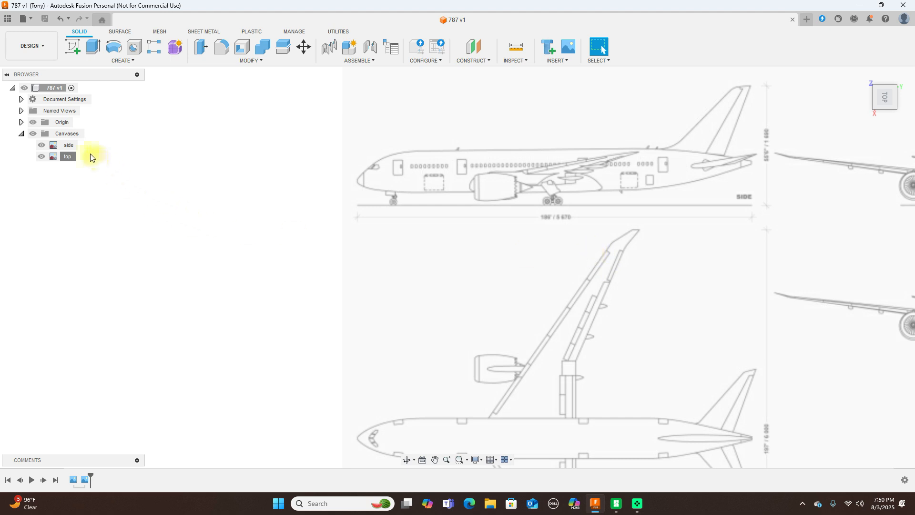
# Toggle the origin's visibility so its axes and planes show over the top-view blueprint.
pyautogui.click(32, 123)
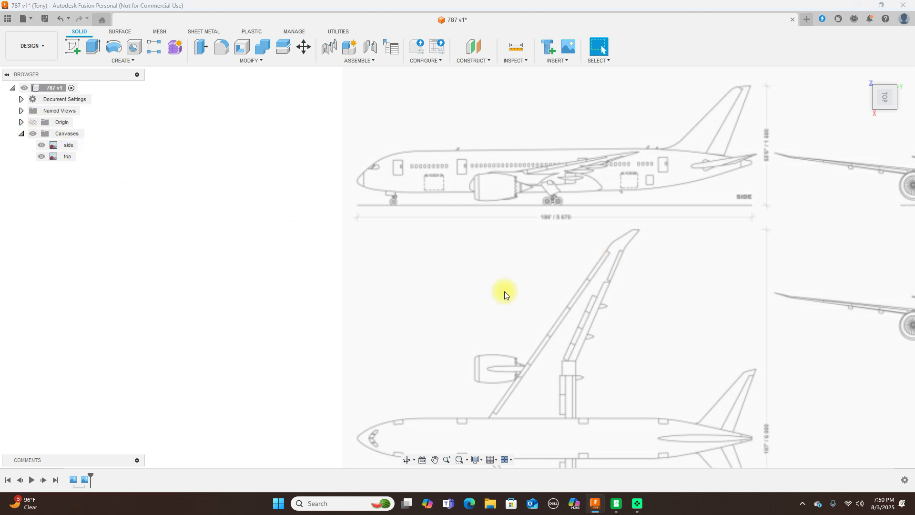
pyautogui.scroll(-6, 505, 294)
pyautogui.moveTo(610, 255); pyautogui.dragTo(537, 190)
pyautogui.press('Escape')
pyautogui.click(33, 122)
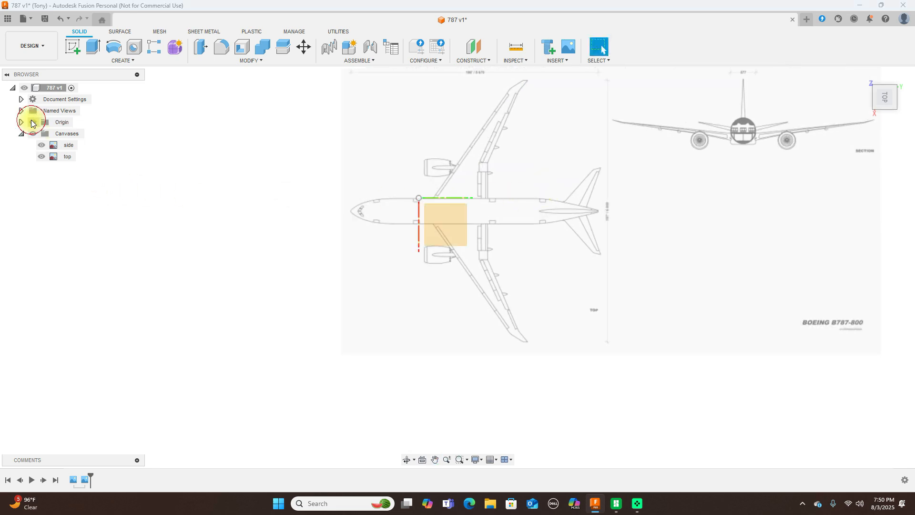
# Move the "top" canvas by about X 574.5 mm and Y 106.5 mm to bring the top-view nose to the origin, and accept it.
pyautogui.scroll(3, 491, 179)
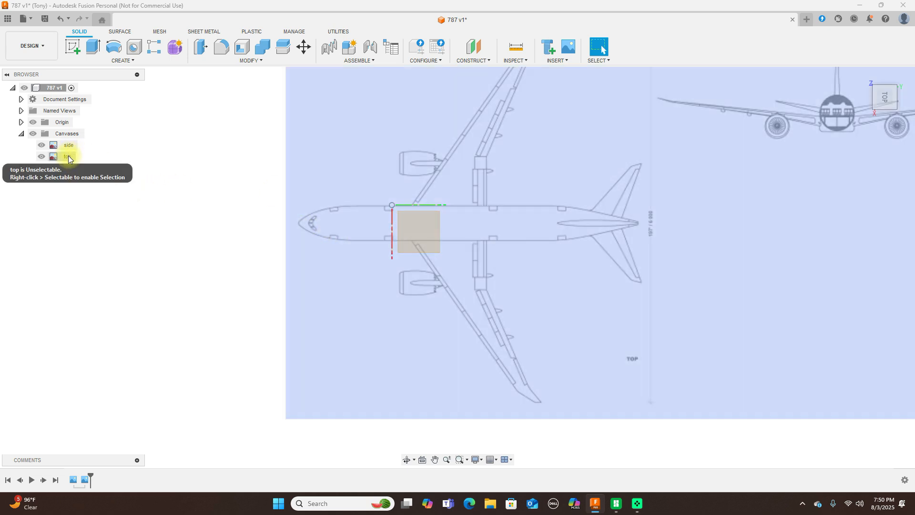
pyautogui.rightClick(67, 155)
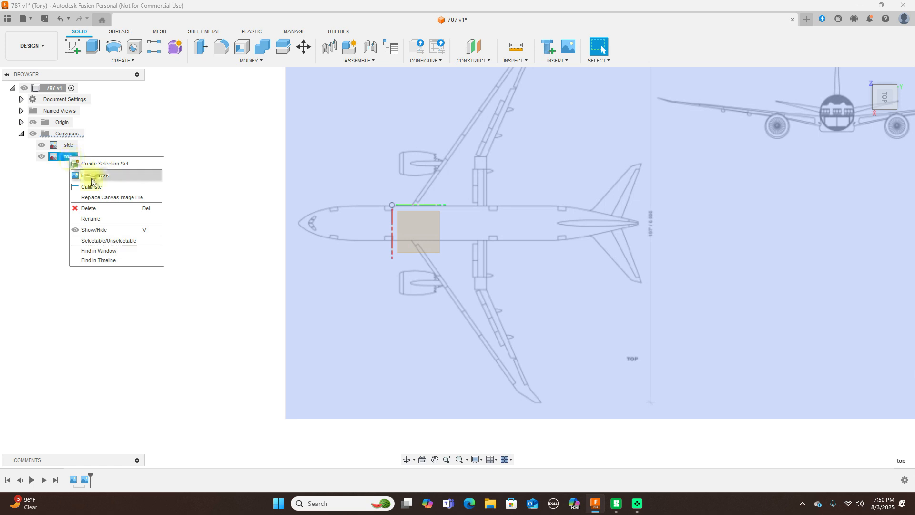
pyautogui.click(94, 177)
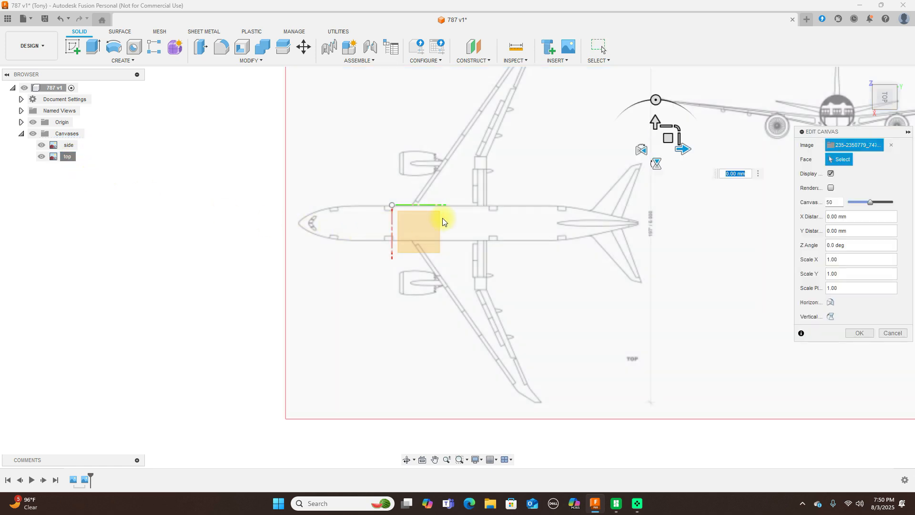
pyautogui.moveTo(667, 137); pyautogui.dragTo(772, 129)
pyautogui.moveTo(688, 149); pyautogui.dragTo(567, 179, button='middle')
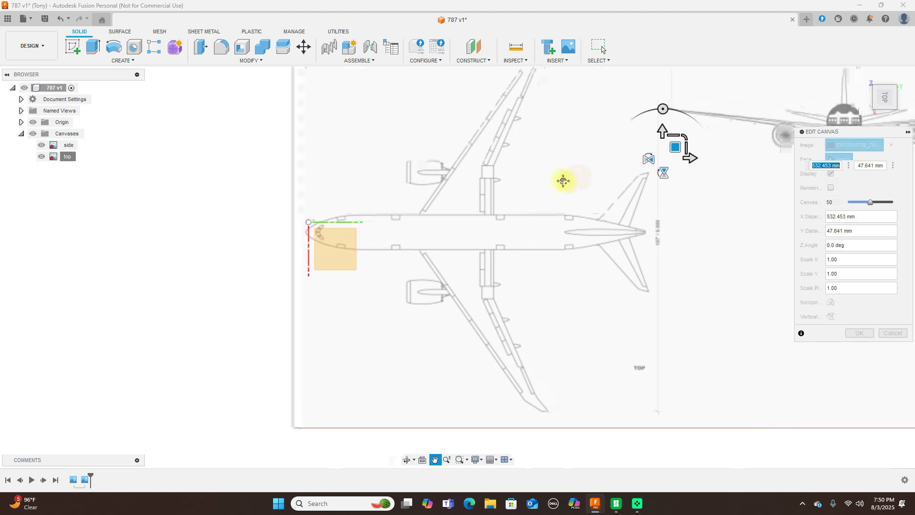
pyautogui.moveTo(619, 162); pyautogui.dragTo(627, 152)
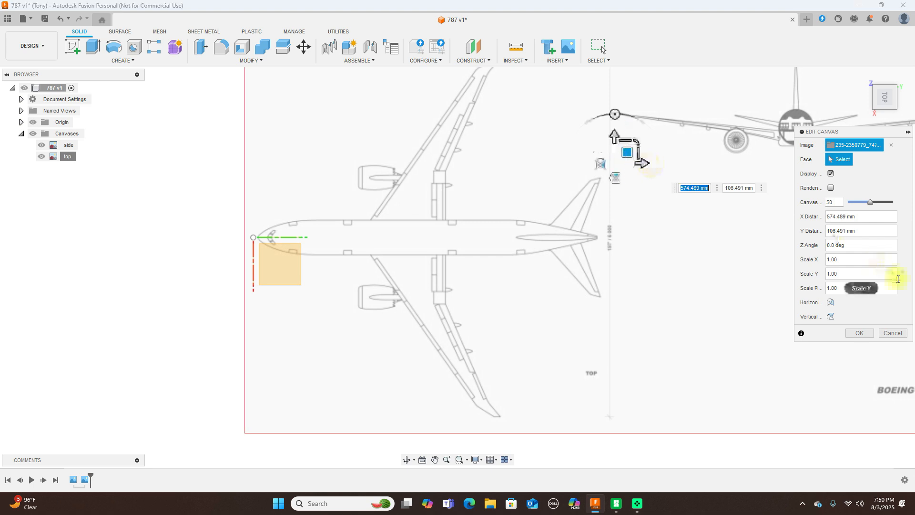
pyautogui.click(853, 332)
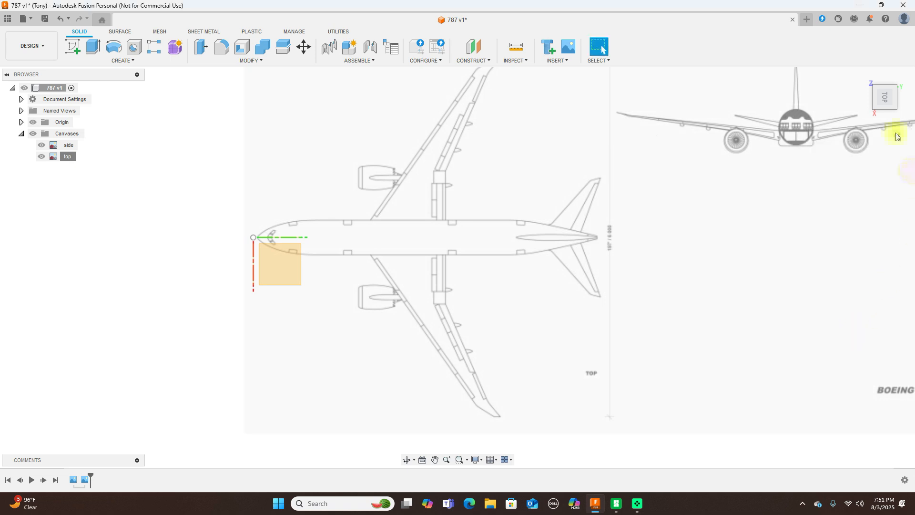
# Inspect the alignment of the side and top canvases at the origin from the right view and from oblique angles.
pyautogui.click(886, 114)
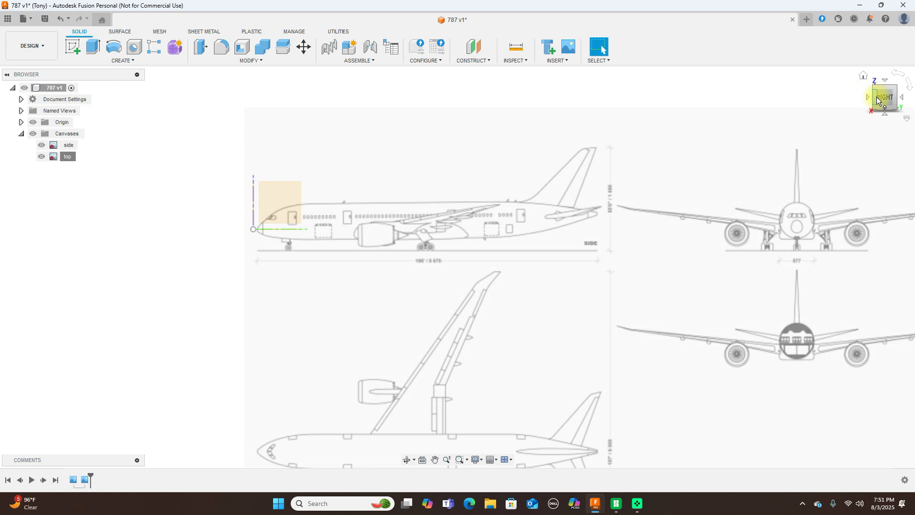
pyautogui.moveTo(876, 98)
pyautogui.mouseDown()
pyautogui.moveTo(50, 125)
pyautogui.moveTo(98, 123)
pyautogui.moveTo(98, 98)
pyautogui.moveTo(108, 97)
pyautogui.moveTo(30, 90)
pyautogui.moveTo(3, 123)
pyautogui.moveTo(879, 96)
pyautogui.mouseUp()
pyautogui.click(881, 97)
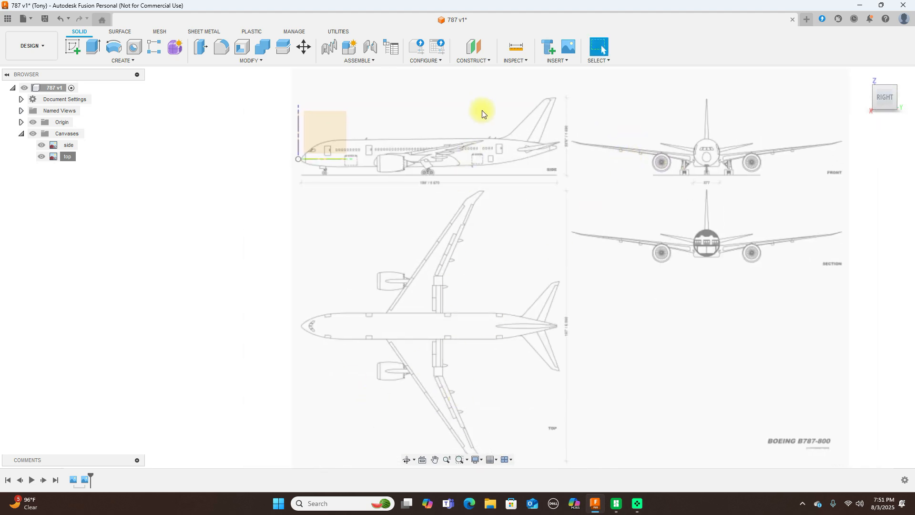
pyautogui.scroll(2, 633, 257)
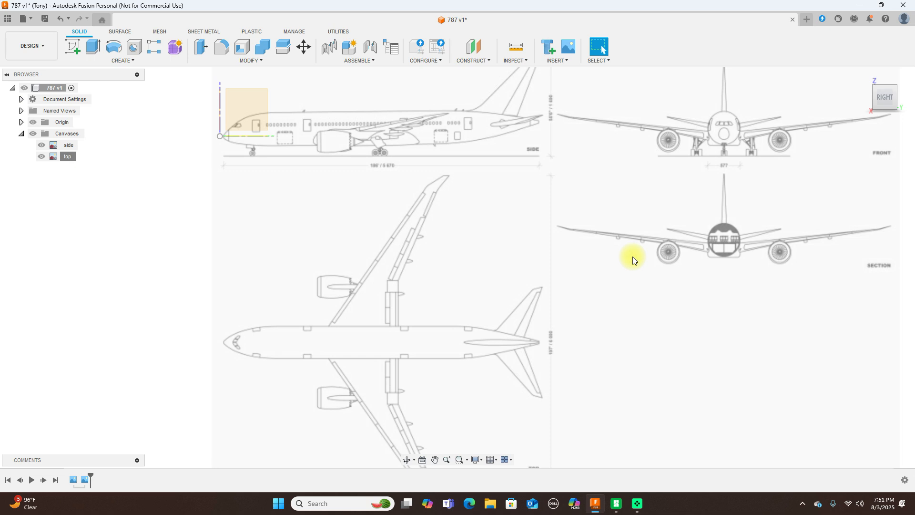
pyautogui.click(873, 87)
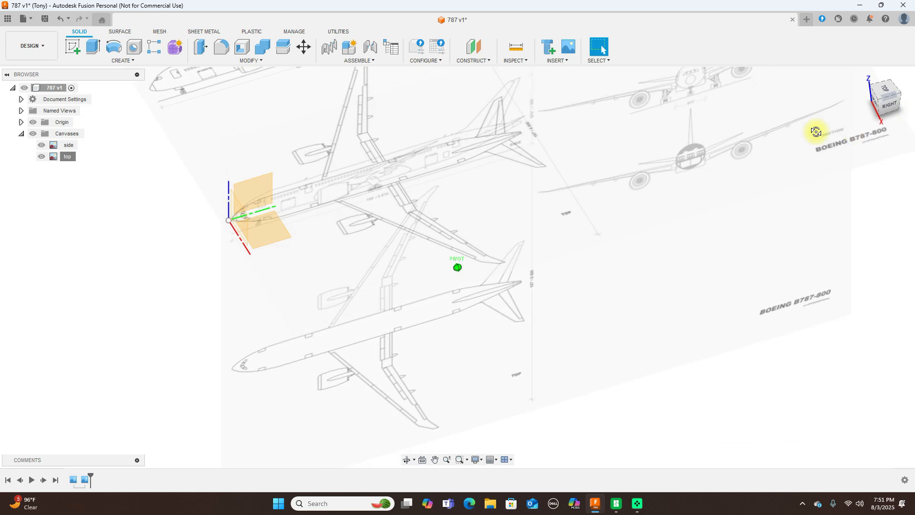
pyautogui.scroll(-2, 615, 314)
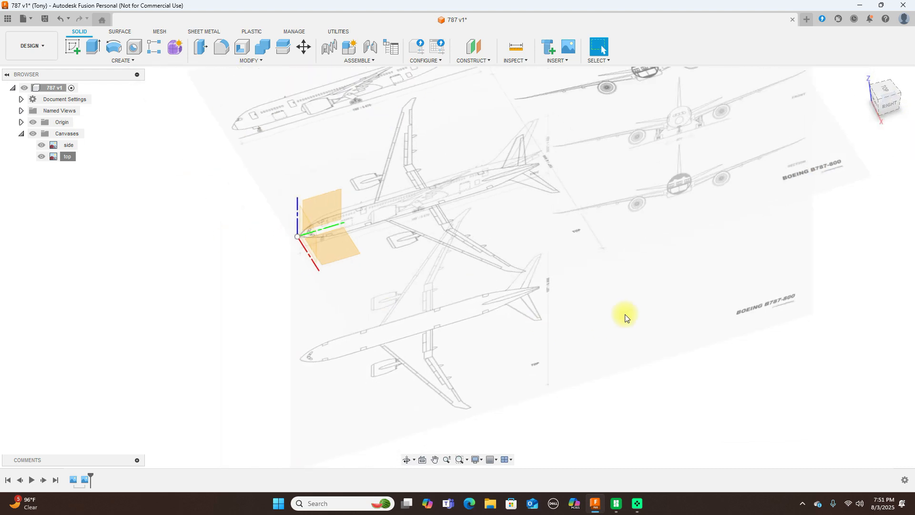
pyautogui.click(893, 110)
pyautogui.moveTo(892, 109); pyautogui.dragTo(894, 104)
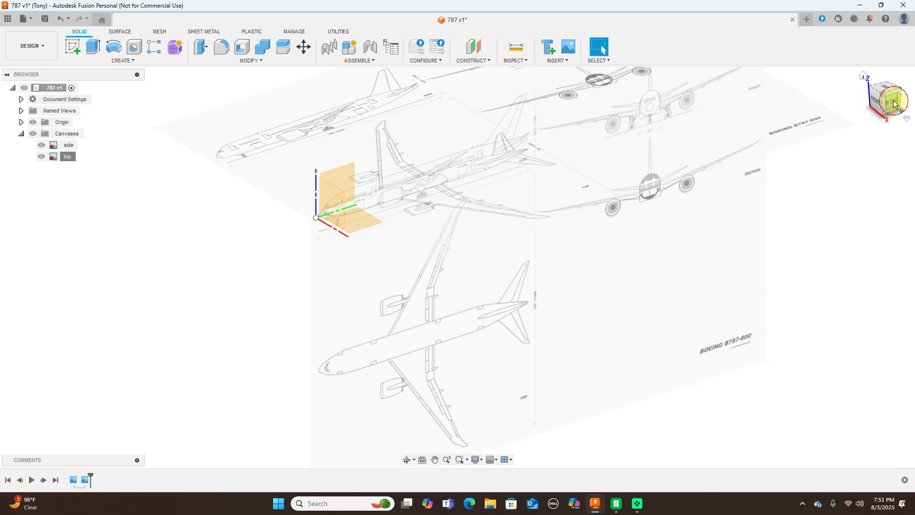
pyautogui.click(893, 104)
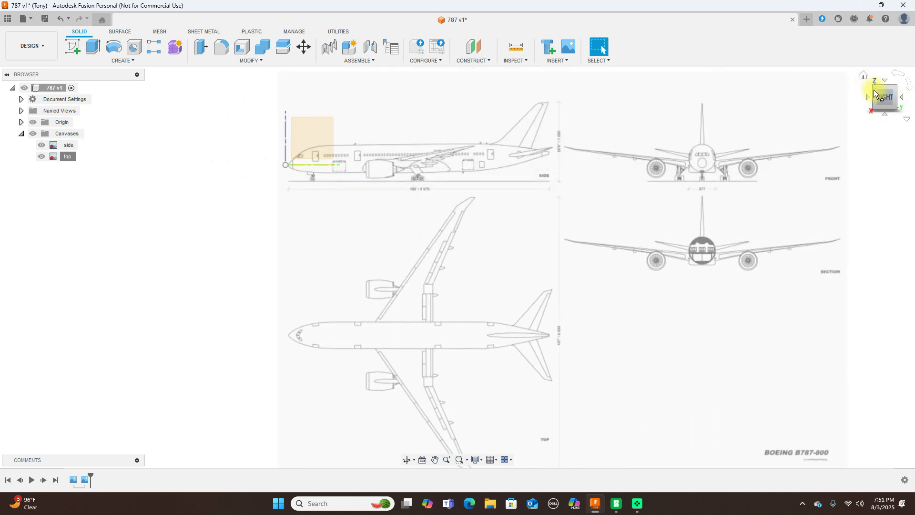
pyautogui.moveTo(876, 95); pyautogui.dragTo(9, 117)
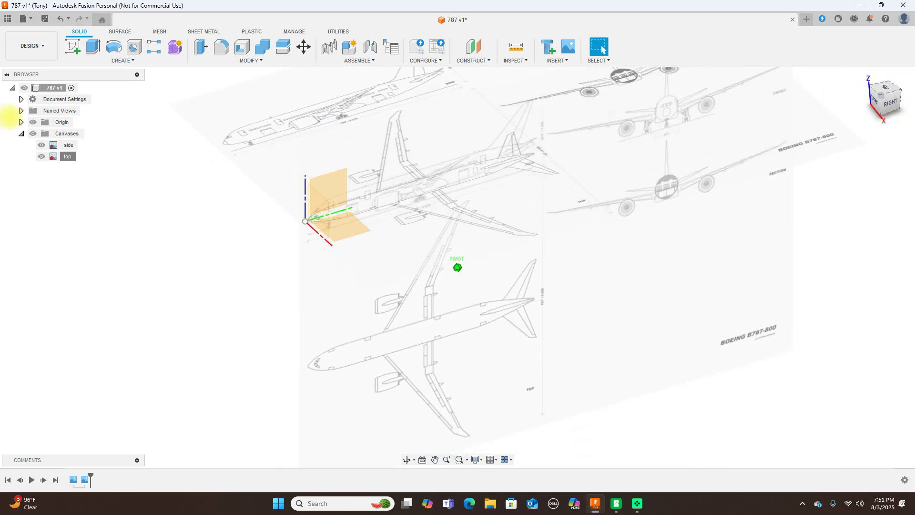
pyautogui.click(889, 96)
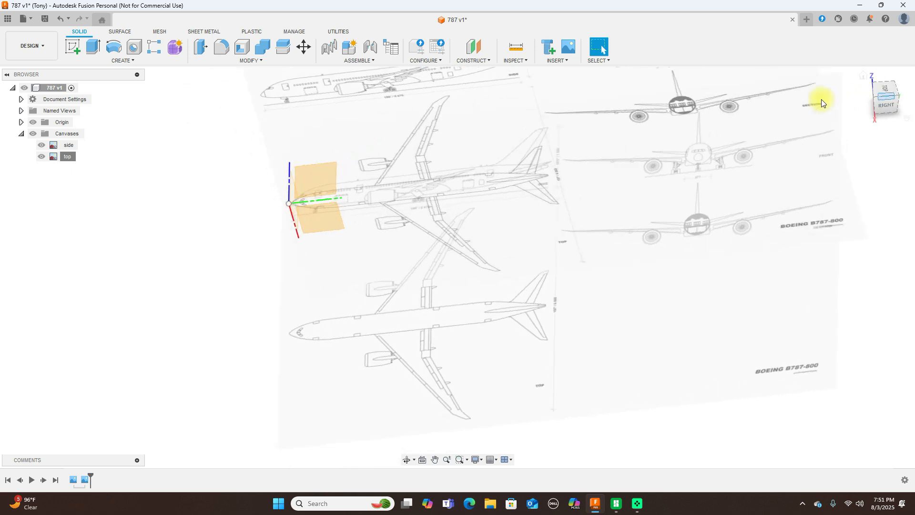
pyautogui.click(882, 106)
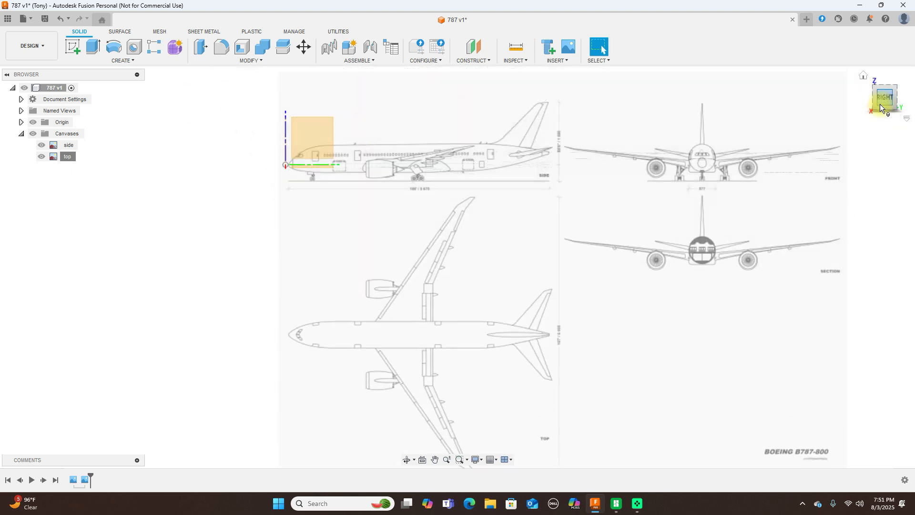
pyautogui.scroll(-1, 625, 164)
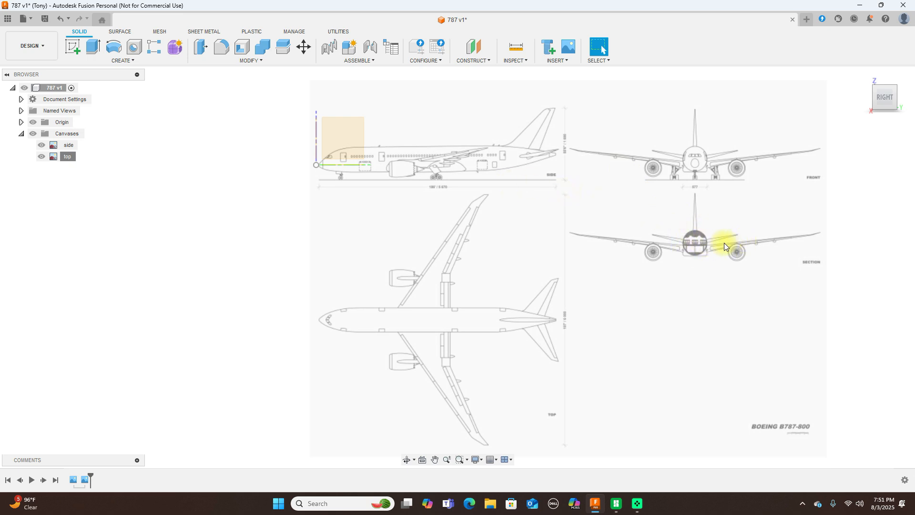
pyautogui.scroll(1, 605, 229)
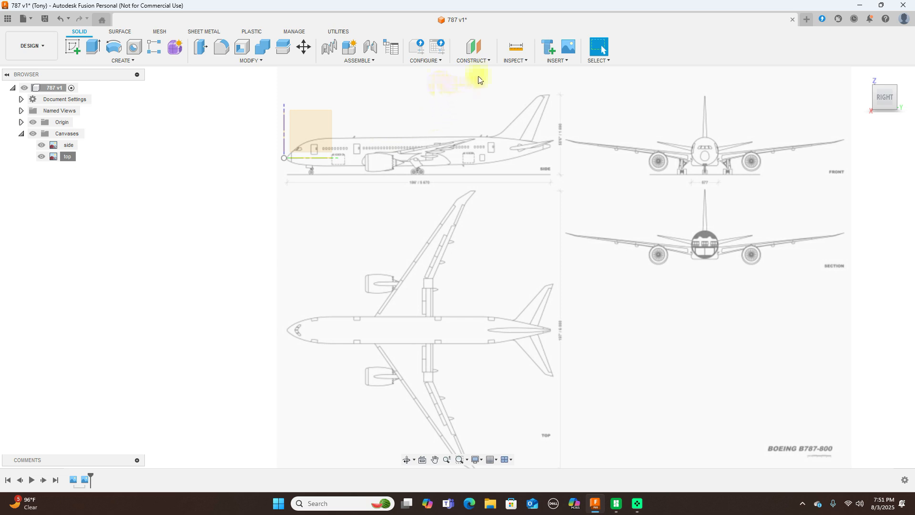
# Create a construction plane offset 600 mm from the XZ plane along the fuselage.
pyautogui.click(490, 62)
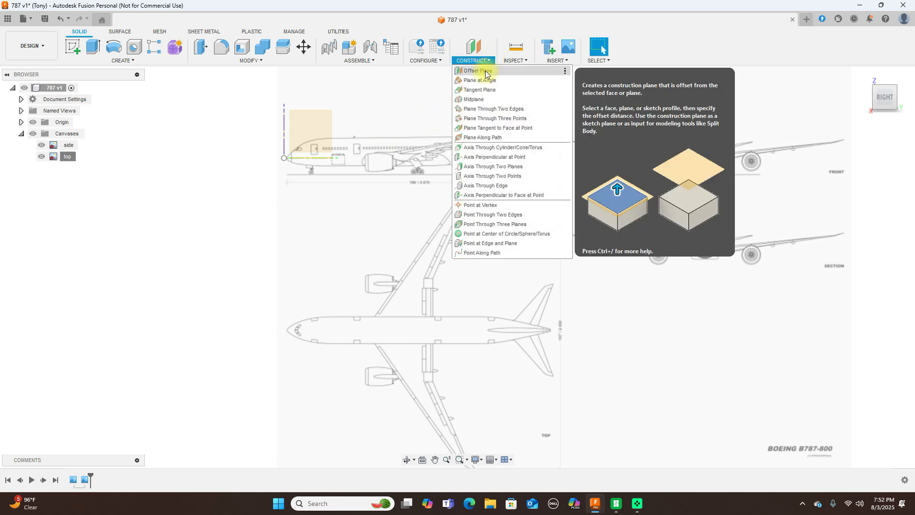
pyautogui.click(478, 71)
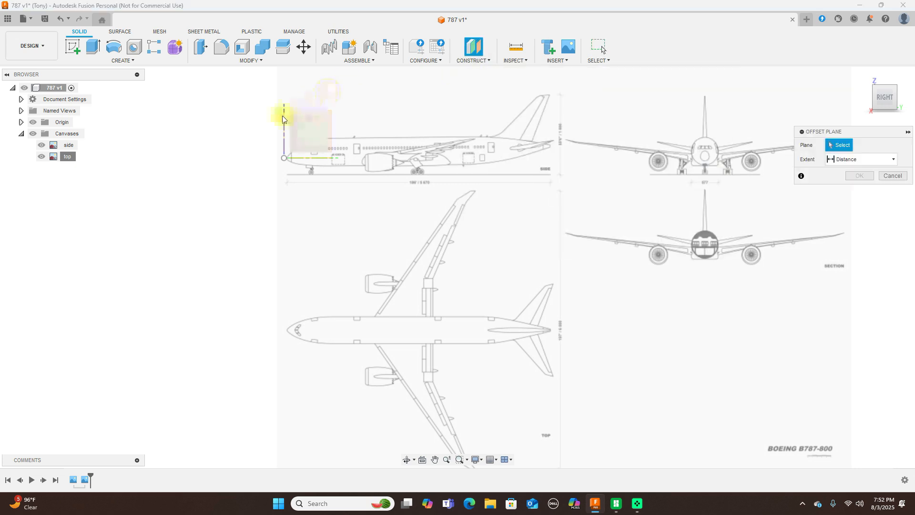
pyautogui.click(283, 132)
pyautogui.moveTo(296, 154); pyautogui.dragTo(422, 162)
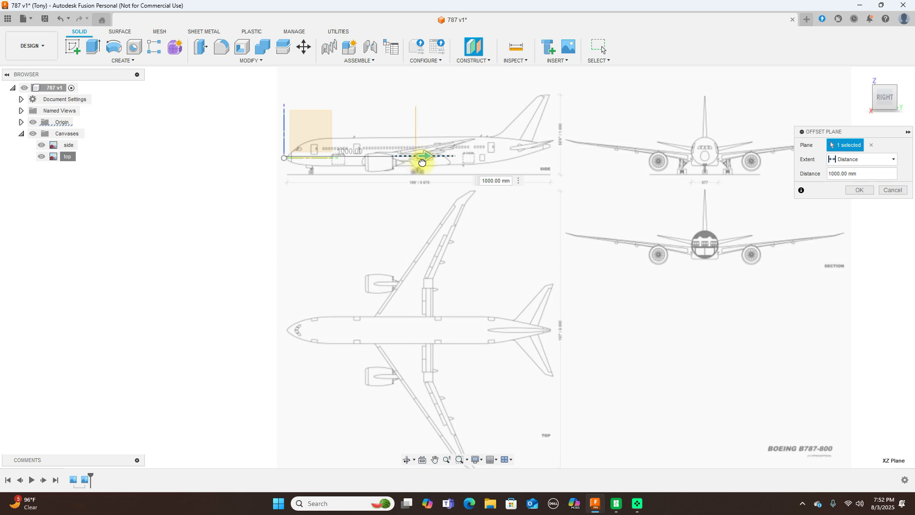
pyautogui.moveTo(422, 163); pyautogui.dragTo(422, 162)
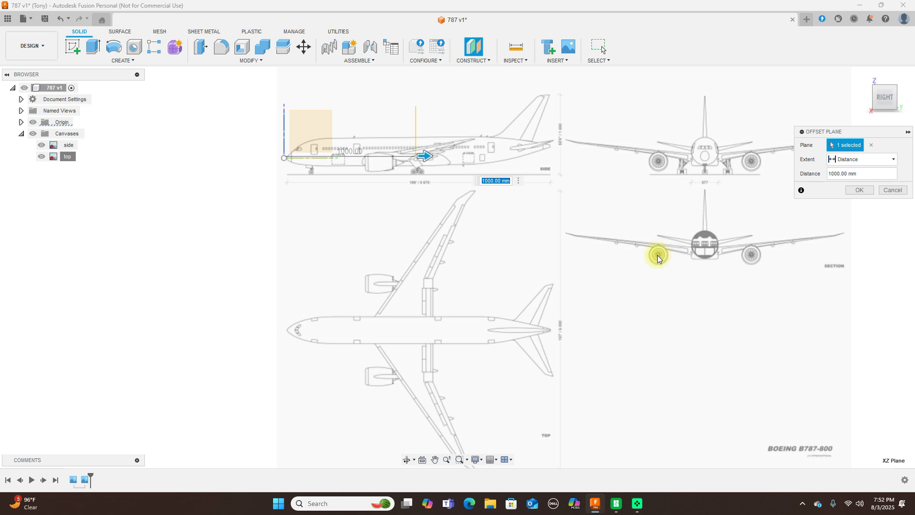
pyautogui.scroll(2, 383, 179)
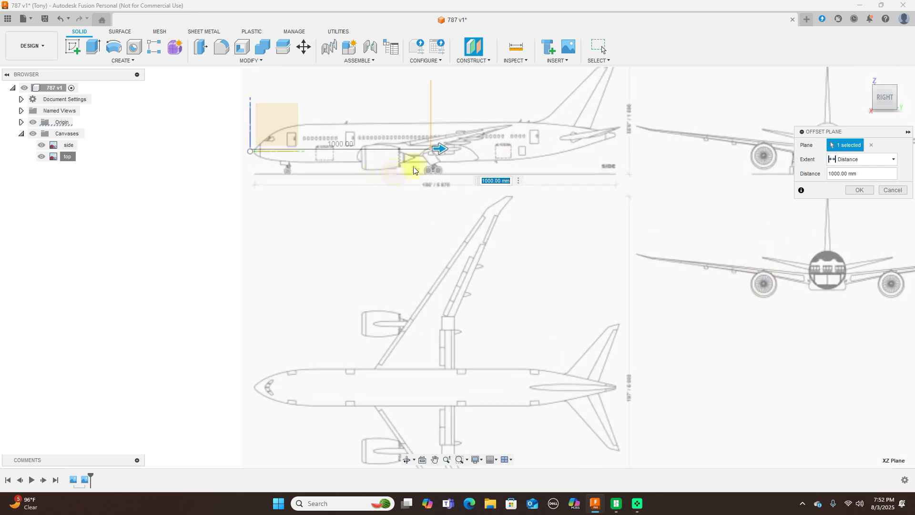
pyautogui.moveTo(437, 149); pyautogui.dragTo(367, 148)
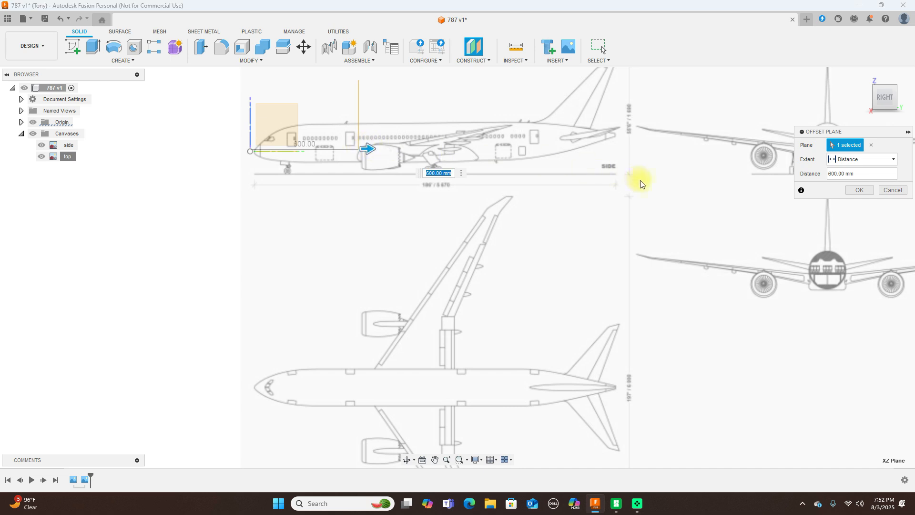
pyautogui.click(858, 190)
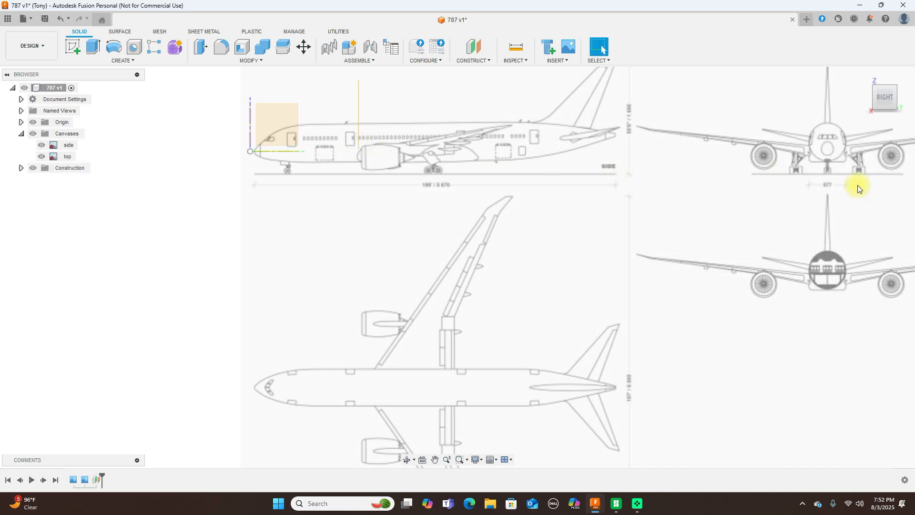
pyautogui.click(877, 98)
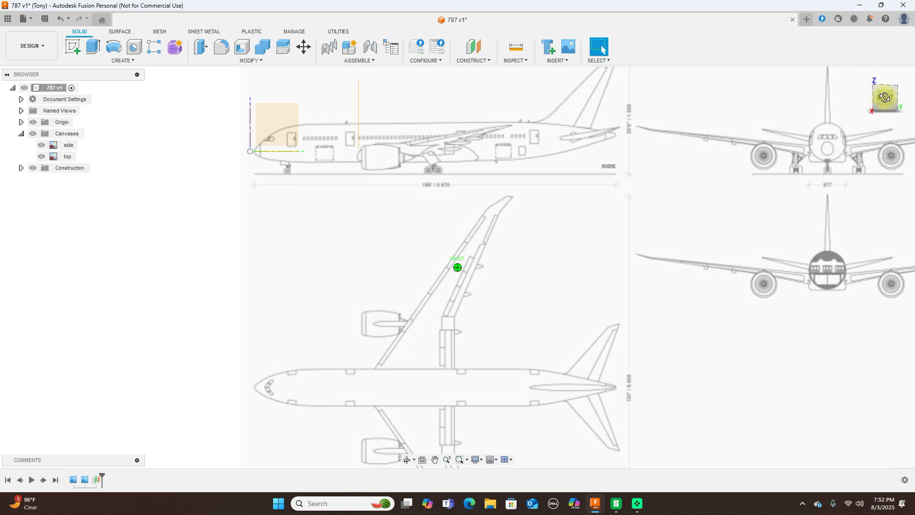
pyautogui.click(564, 62)
pyautogui.click(567, 99)
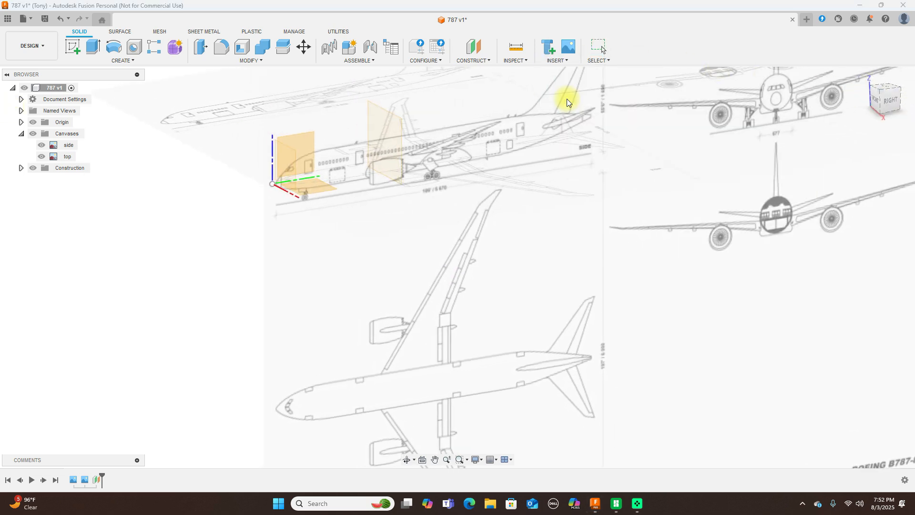
pyautogui.click(316, 352)
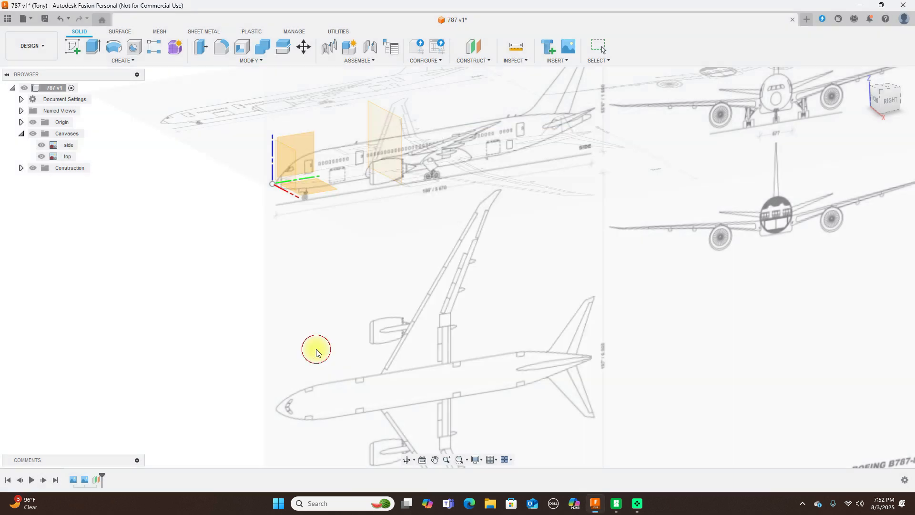
pyautogui.scroll(-3, 411, 219)
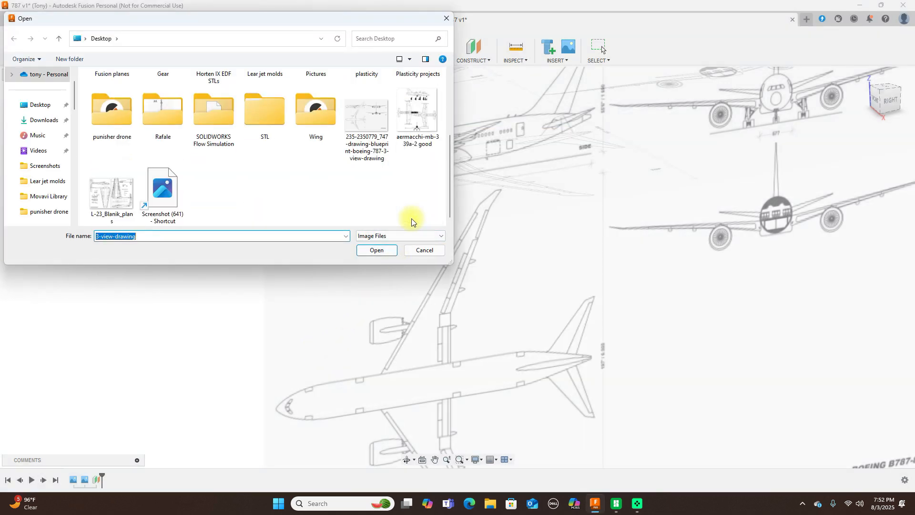
pyautogui.click(381, 157)
pyautogui.click(389, 250)
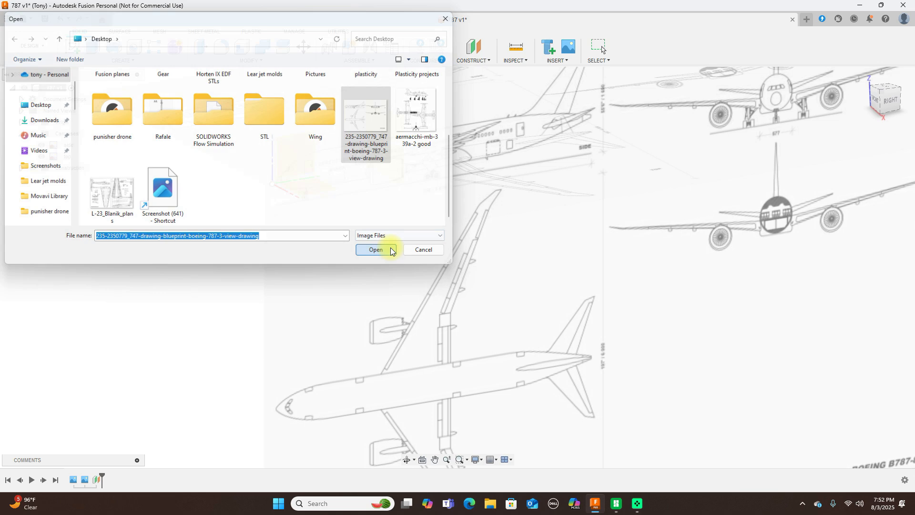
pyautogui.click(379, 138)
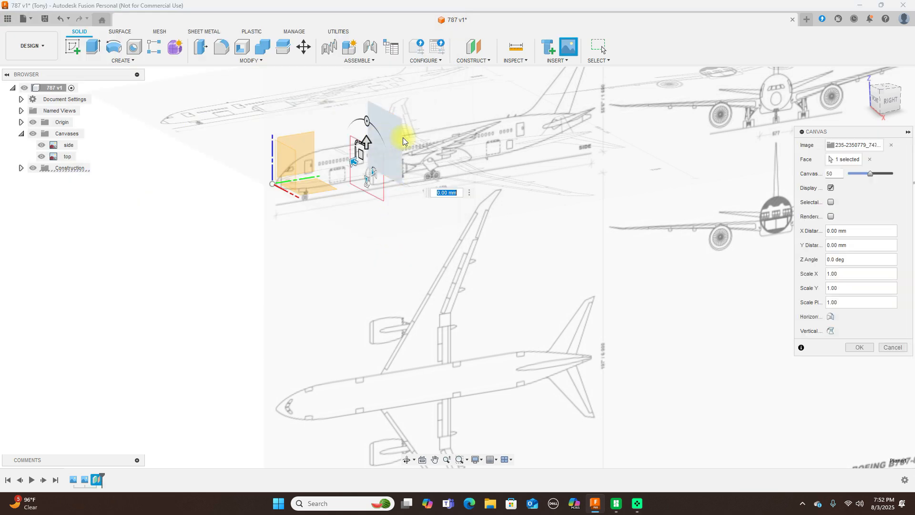
# Flip the new canvas horizontally so its drawings read correctly from the front view, and accept it.
pyautogui.click(875, 97)
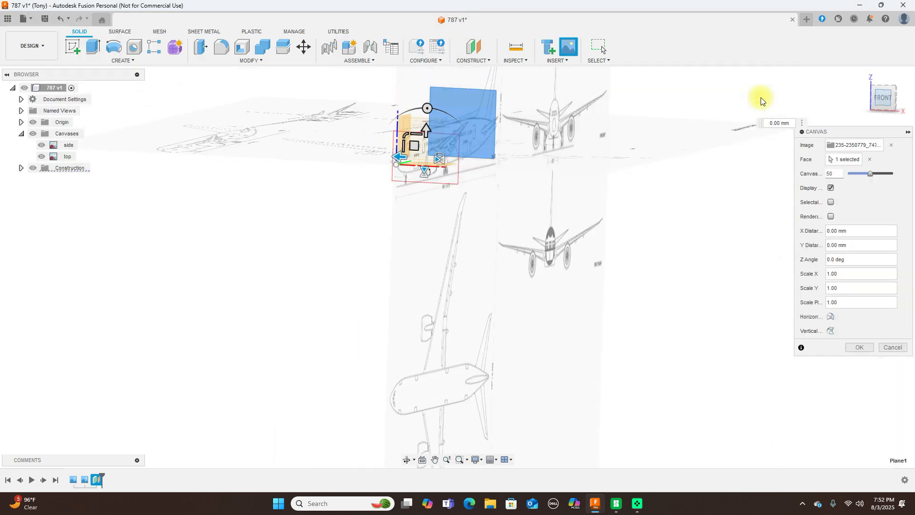
pyautogui.scroll(2, 508, 204)
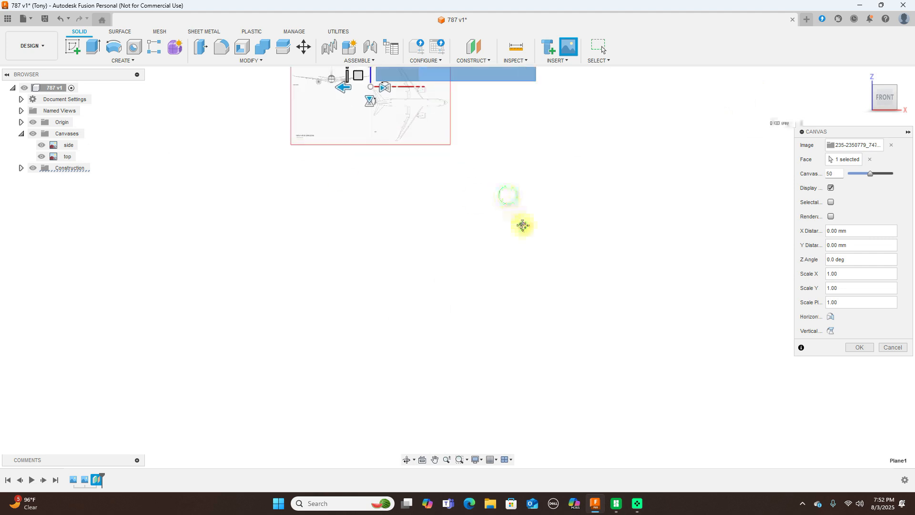
pyautogui.moveTo(521, 224); pyautogui.dragTo(607, 312, button='middle')
pyautogui.scroll(2, 607, 309)
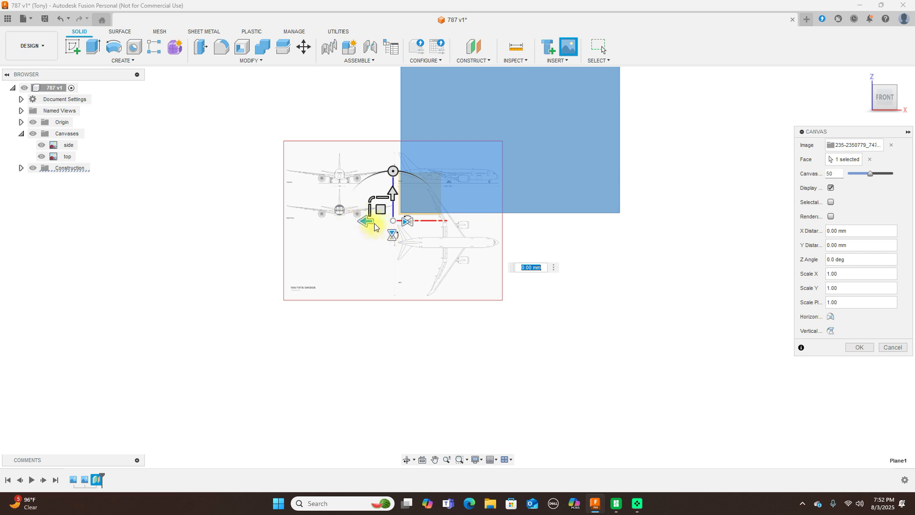
pyautogui.click(408, 223)
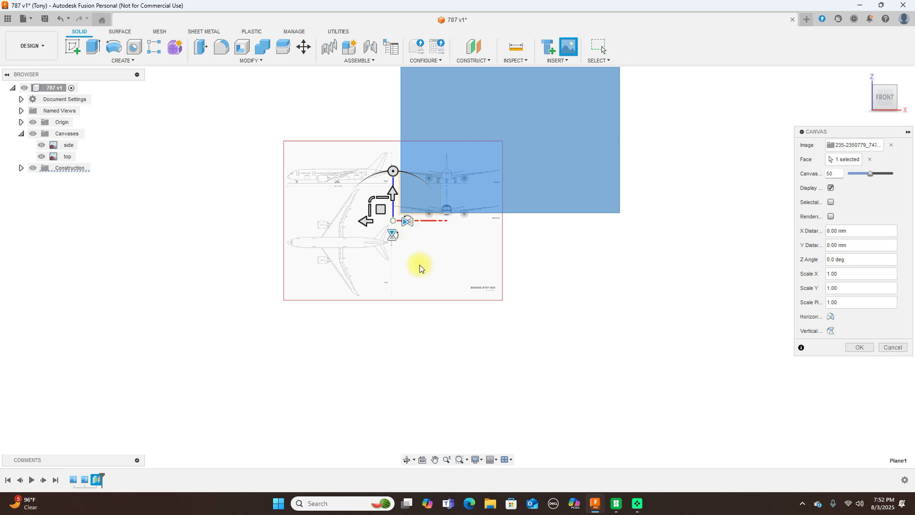
pyautogui.scroll(3, 419, 264)
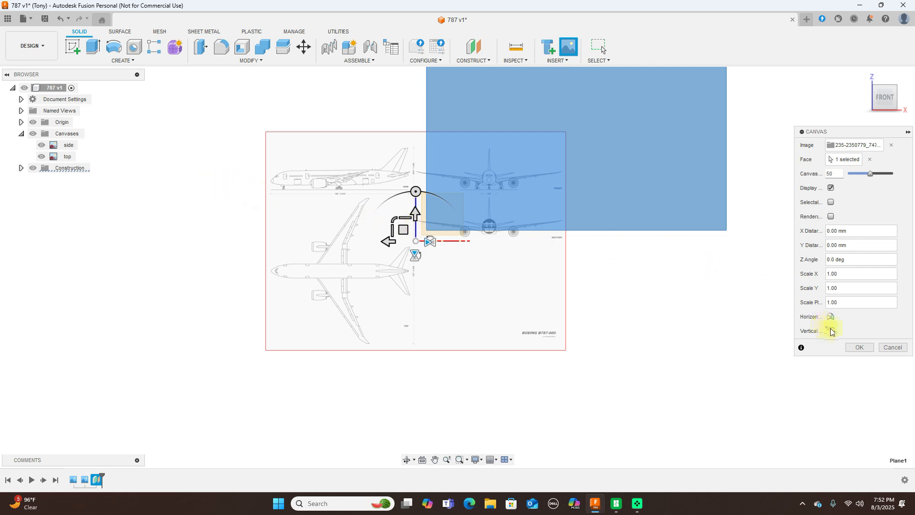
pyautogui.click(860, 347)
# Rename the newly inserted blueprint canvas as "Mid front".
pyautogui.scroll(4, 251, 209)
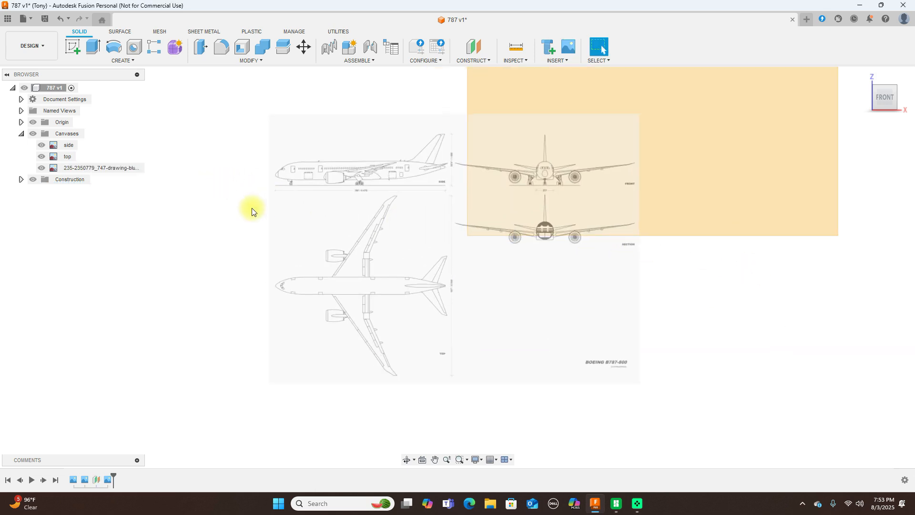
pyautogui.scroll(2, 350, 201)
pyautogui.scroll(2, 374, 240)
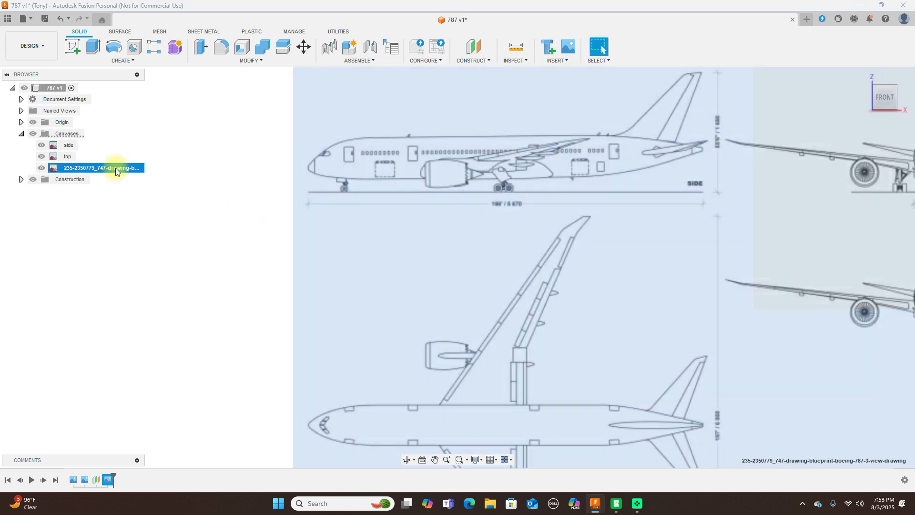
pyautogui.doubleClick(116, 168)
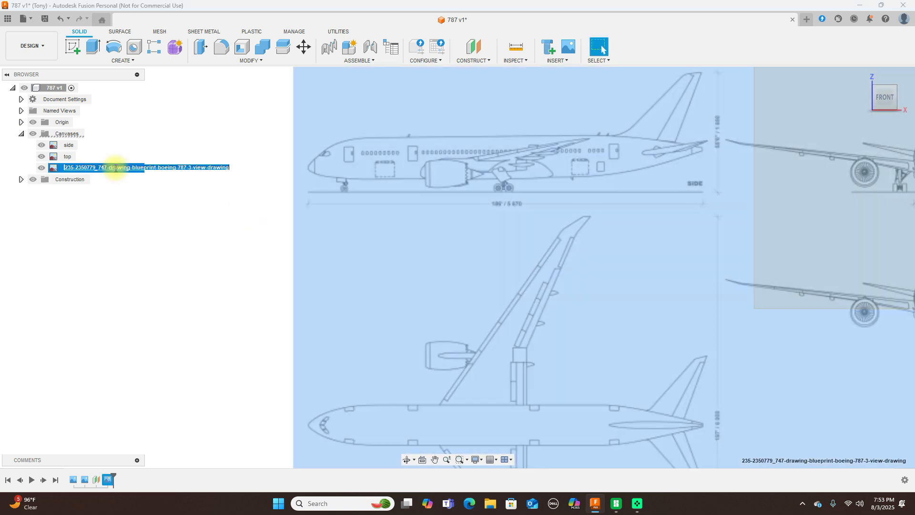
pyautogui.press('BackSpace')
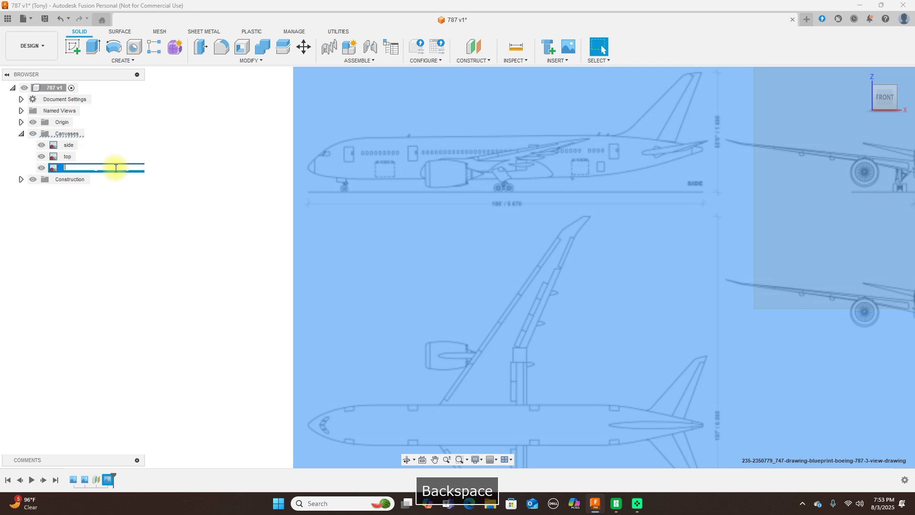
pyautogui.write('Mi')
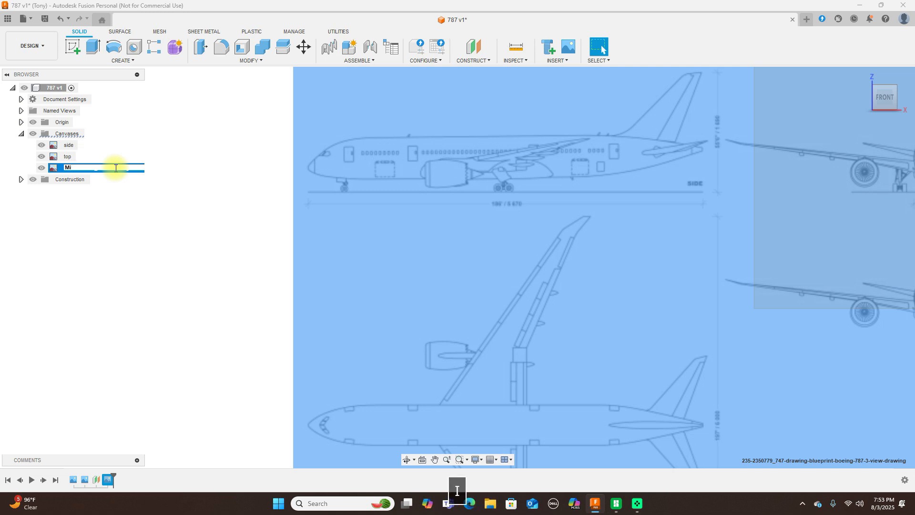
pyautogui.write('d front')
pyautogui.press('Return')
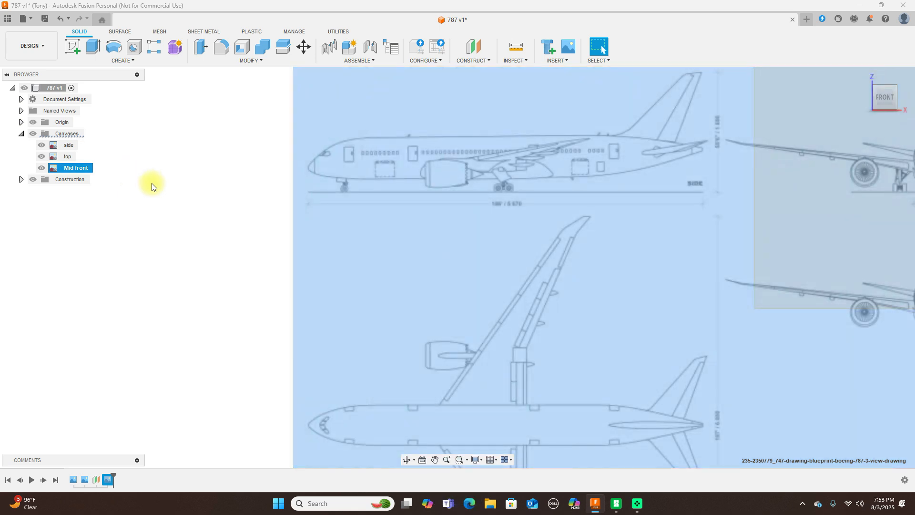
# Calibrate the "Mid front" canvas by picking both ends of the side view's overall length dimension and setting it to 2000 mm.
pyautogui.scroll(-3, 470, 273)
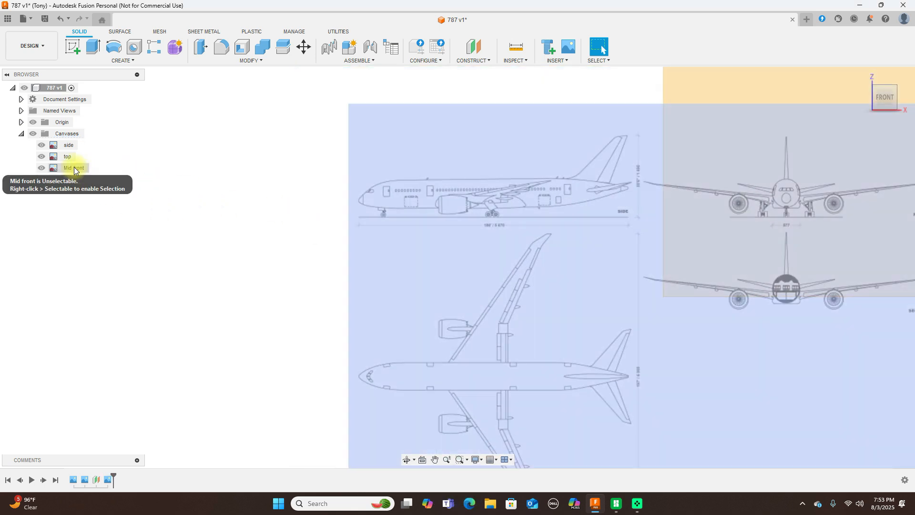
pyautogui.rightClick(74, 167)
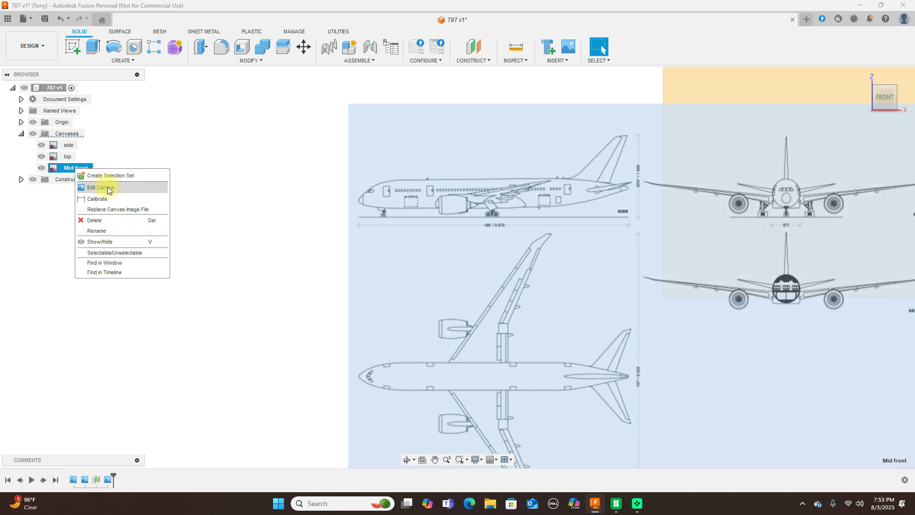
pyautogui.click(113, 199)
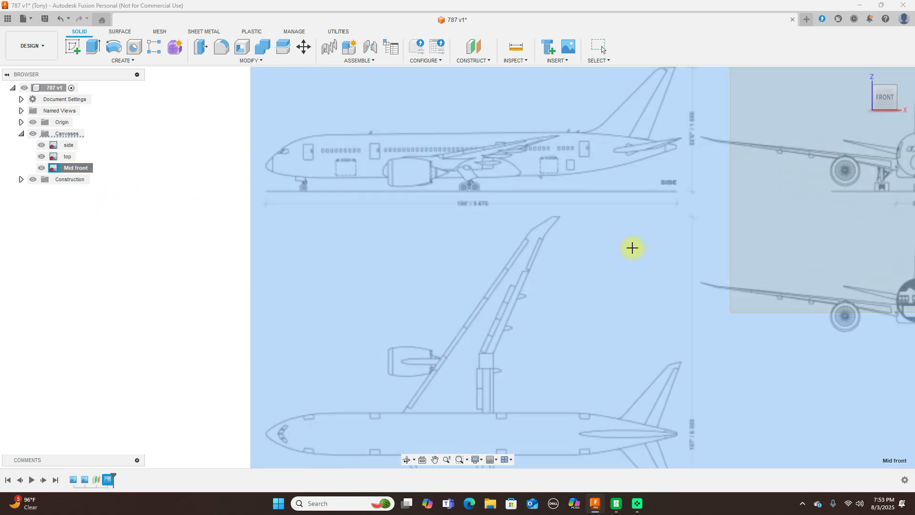
pyautogui.click(677, 203)
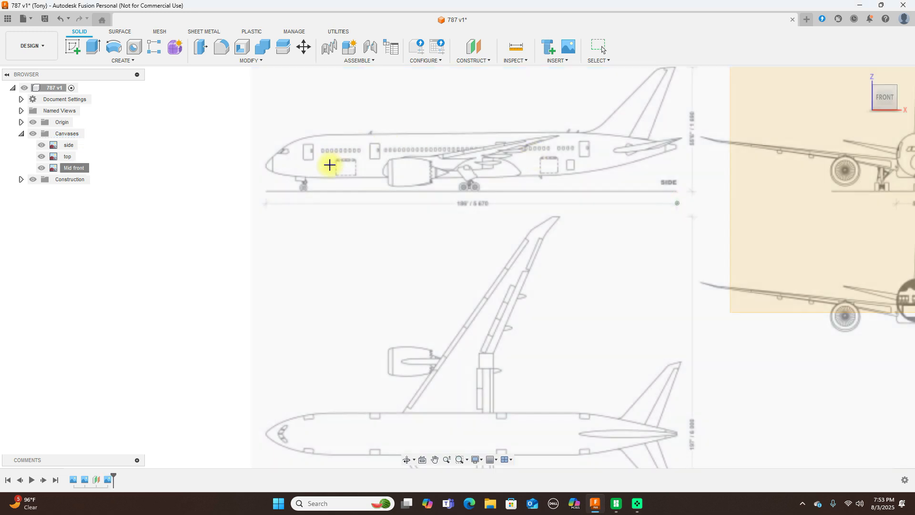
pyautogui.click(266, 203)
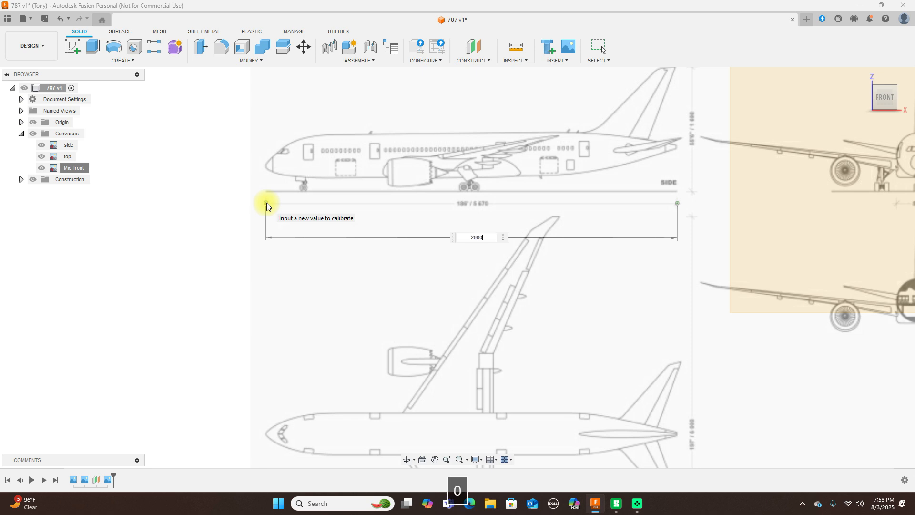
pyautogui.press('Return')
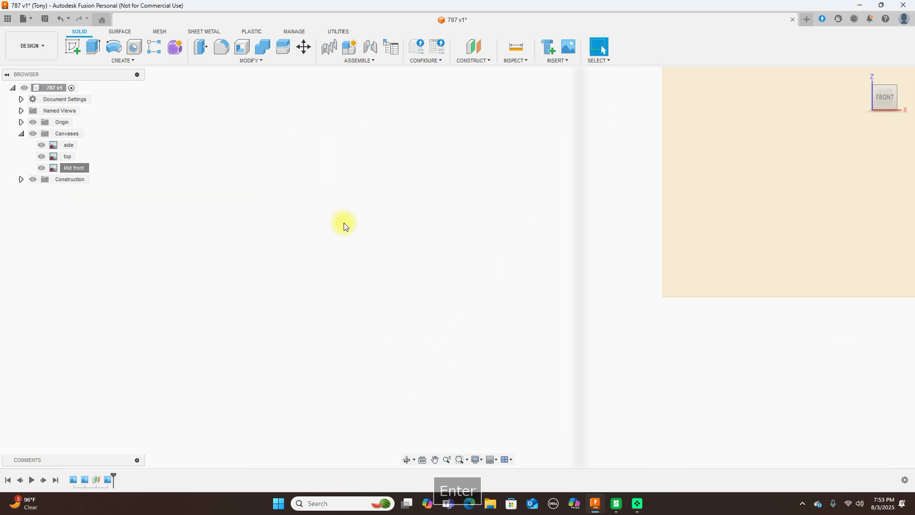
# Show the origin planes and axes alongside the blueprint canvases.
pyautogui.scroll(-5, 343, 224)
pyautogui.scroll(-3, 351, 223)
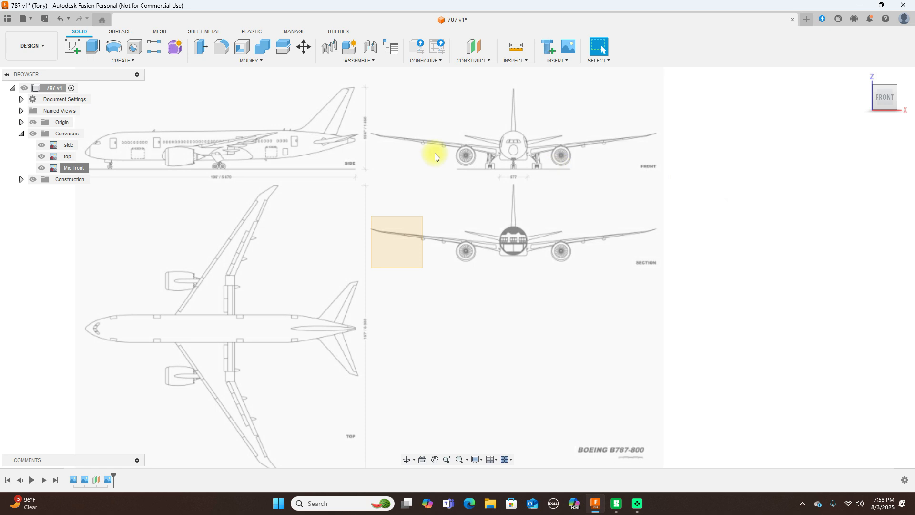
pyautogui.click(33, 122)
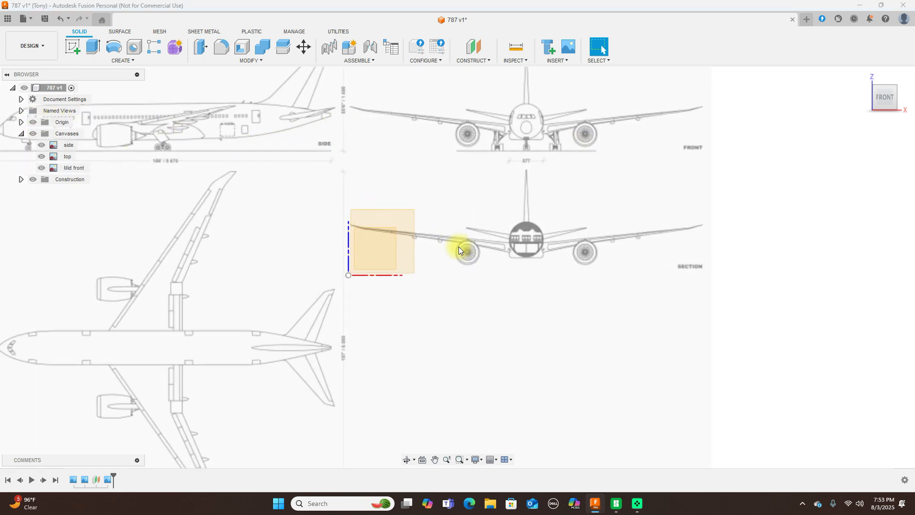
pyautogui.scroll(-1, 458, 247)
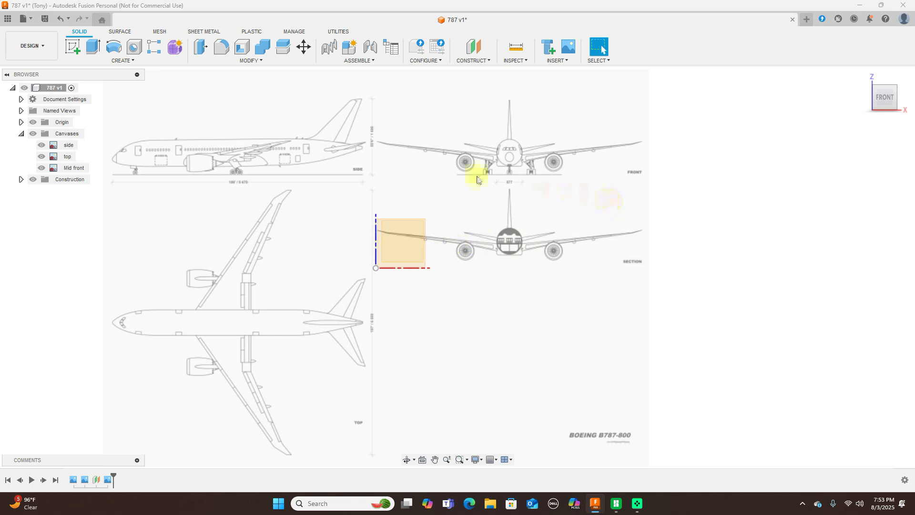
# Move the "Mid front" canvas by X -1067.274 mm and Y -188.553 mm, centring its section view on the origin, and accept it.
pyautogui.rightClick(76, 168)
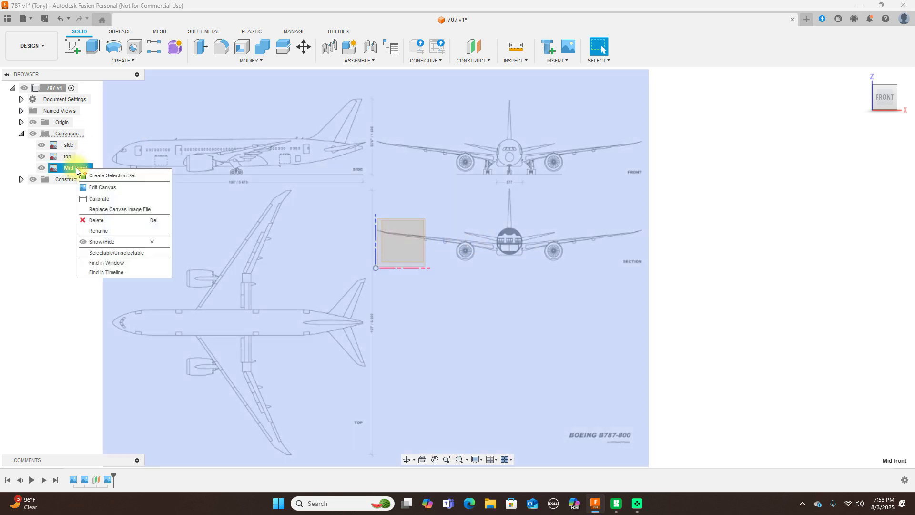
pyautogui.click(102, 187)
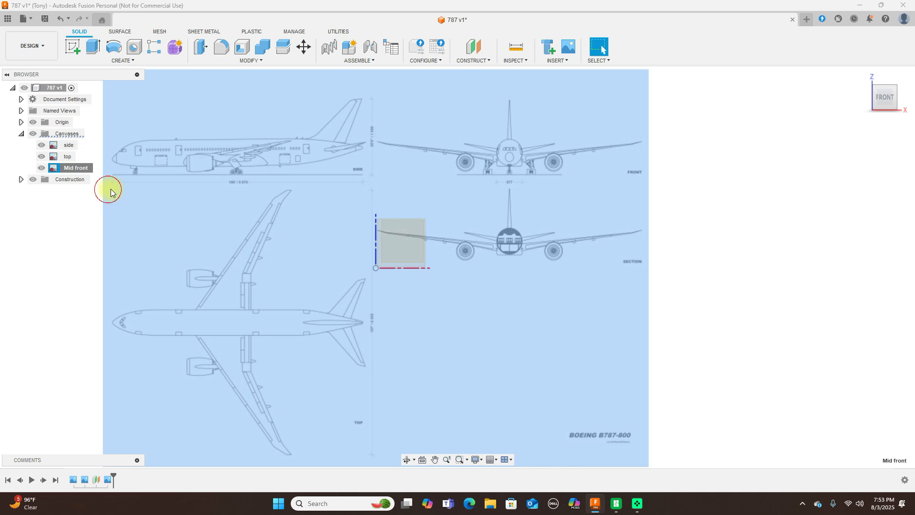
pyautogui.moveTo(388, 254); pyautogui.dragTo(259, 260)
pyautogui.scroll(5, 471, 236)
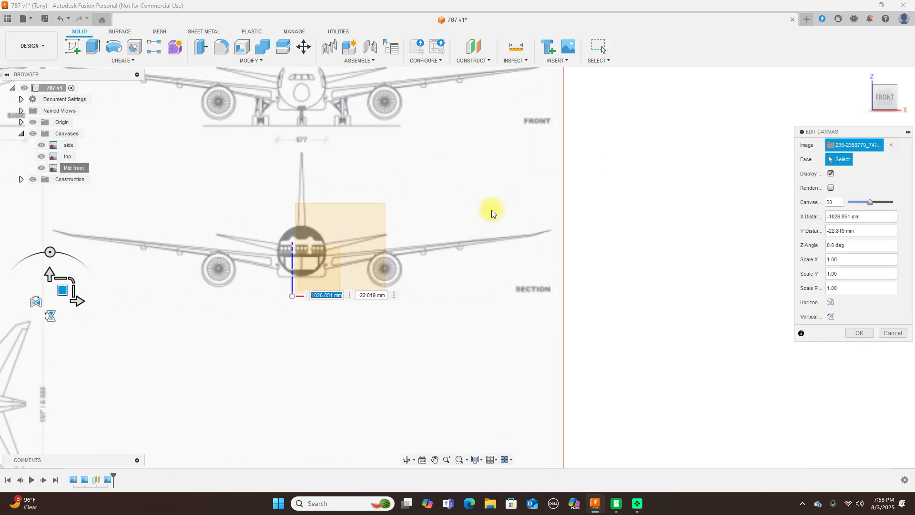
pyautogui.moveTo(525, 186); pyautogui.dragTo(608, 147, button='middle')
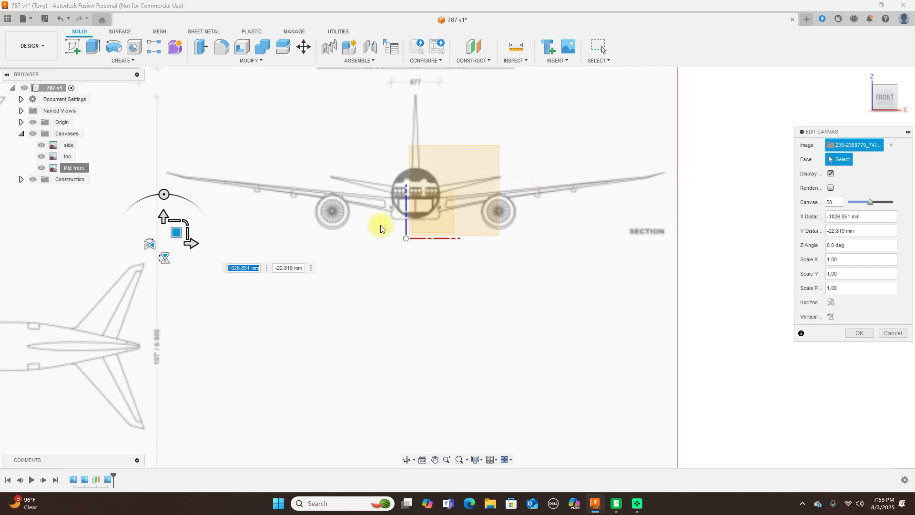
pyautogui.moveTo(177, 232); pyautogui.dragTo(167, 273)
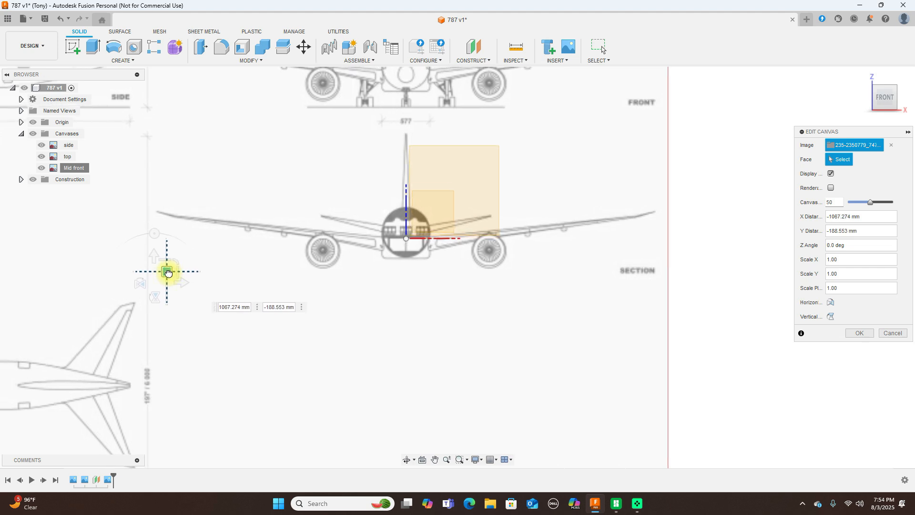
pyautogui.moveTo(167, 272); pyautogui.dragTo(167, 273)
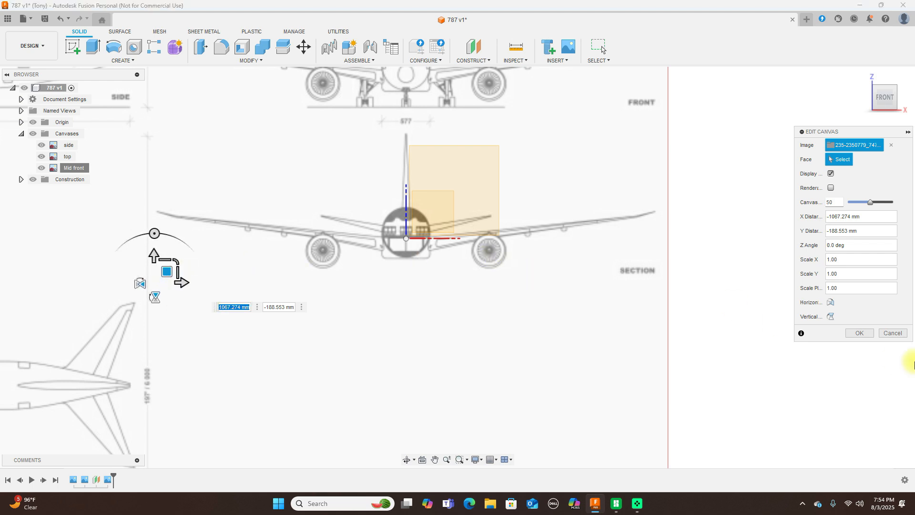
pyautogui.click(859, 333)
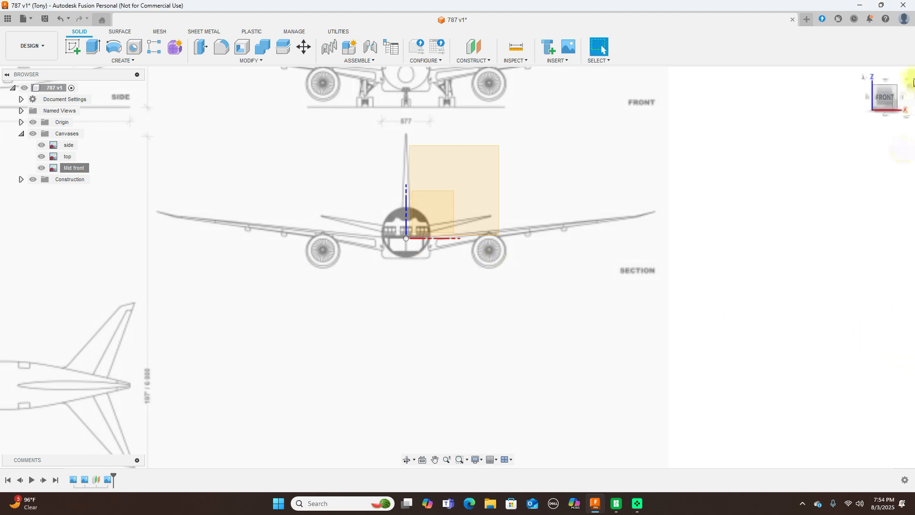
# Raise the "Mid front" canvas by a Y distance of 20.455 mm and accept the edit.
pyautogui.moveTo(891, 98); pyautogui.dragTo(792, 99)
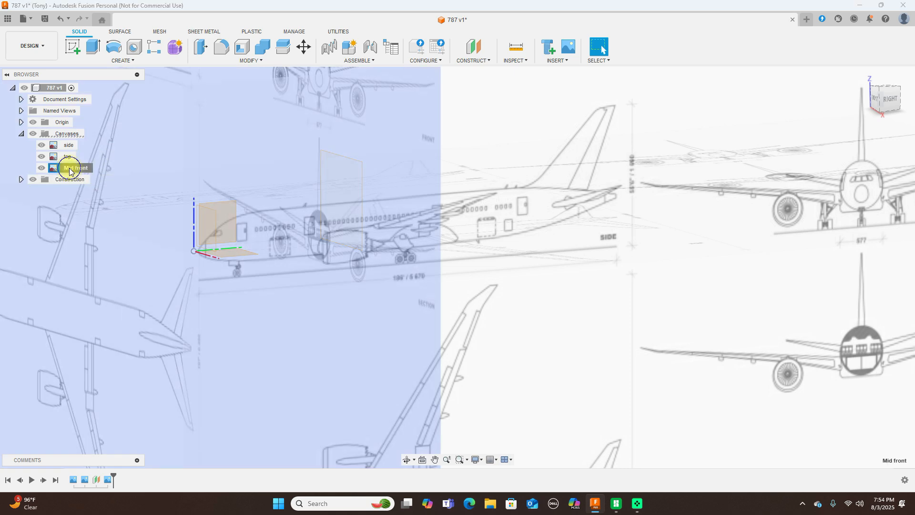
pyautogui.rightClick(72, 168)
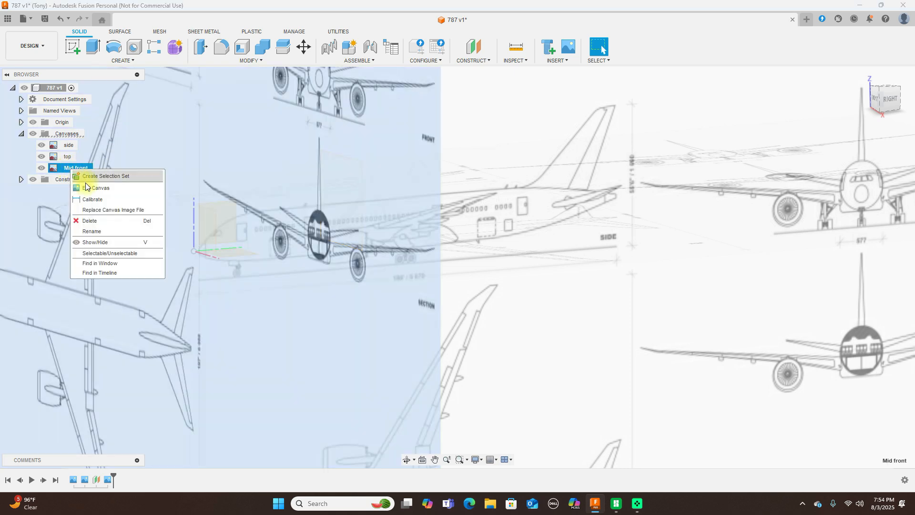
pyautogui.click(91, 190)
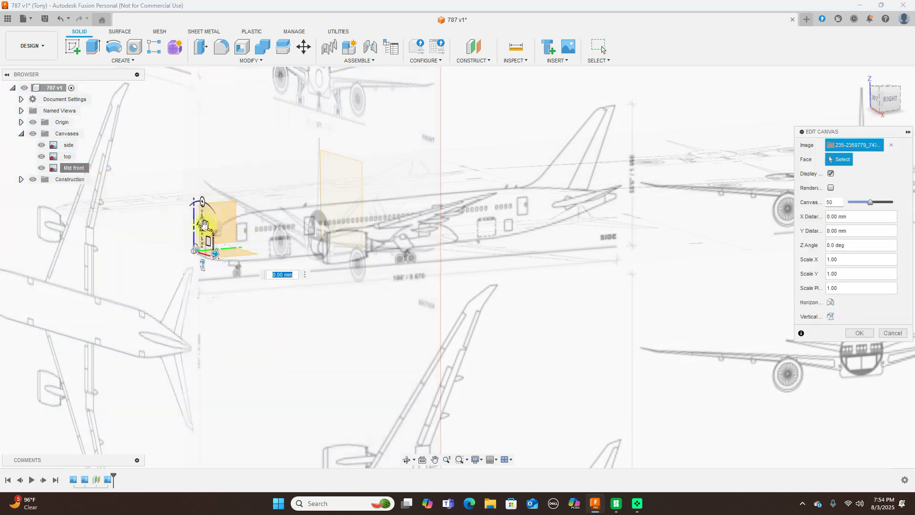
pyautogui.moveTo(207, 238); pyautogui.dragTo(207, 235)
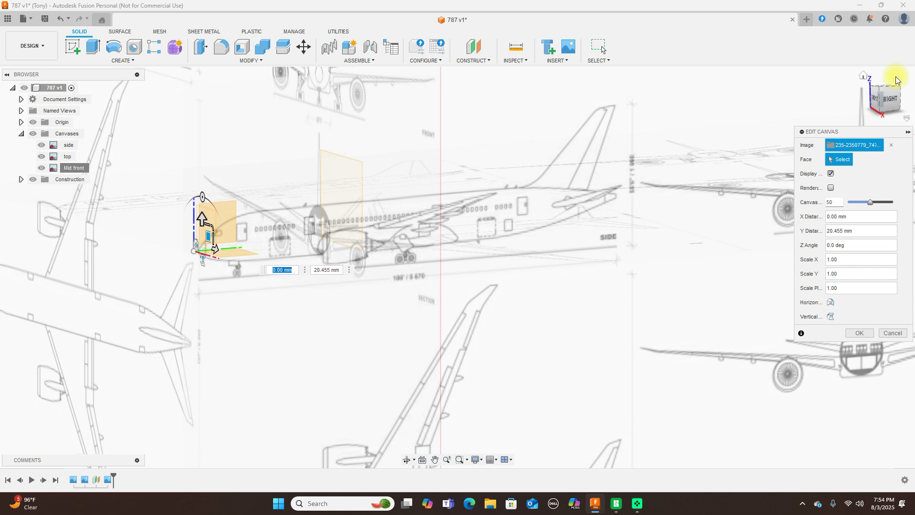
pyautogui.click(877, 100)
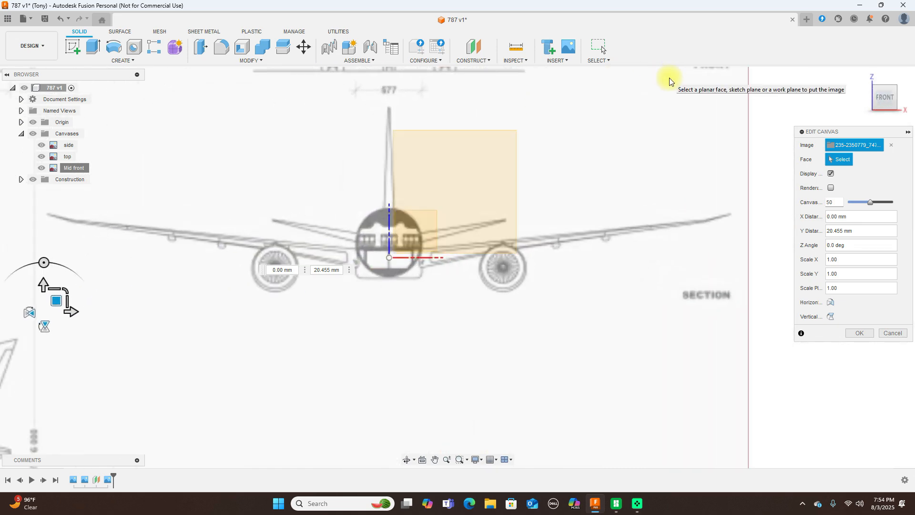
pyautogui.click(867, 336)
# Insert the same Boeing 787 3-view drawing from the Desktop as another canvas on the origin XZ plane.
pyautogui.moveTo(885, 102); pyautogui.dragTo(912, 106)
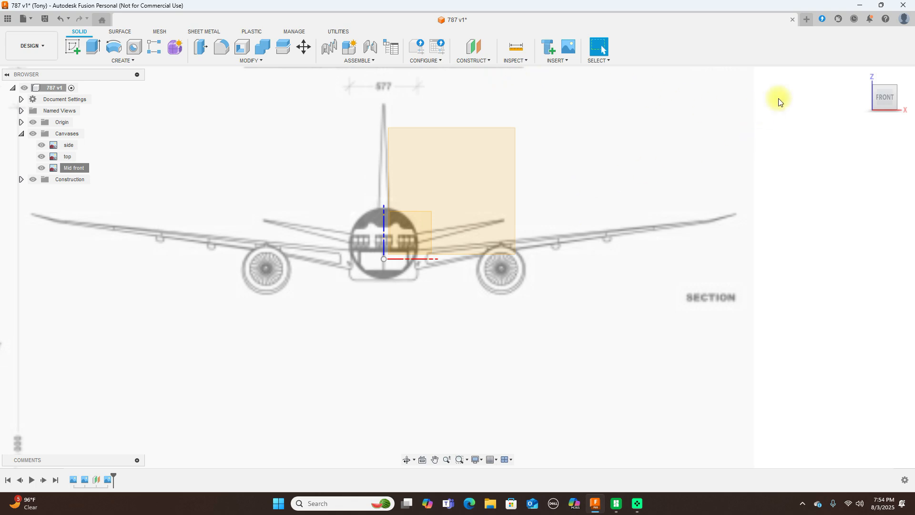
pyautogui.moveTo(882, 96); pyautogui.dragTo(801, 167)
pyautogui.scroll(-2, 801, 166)
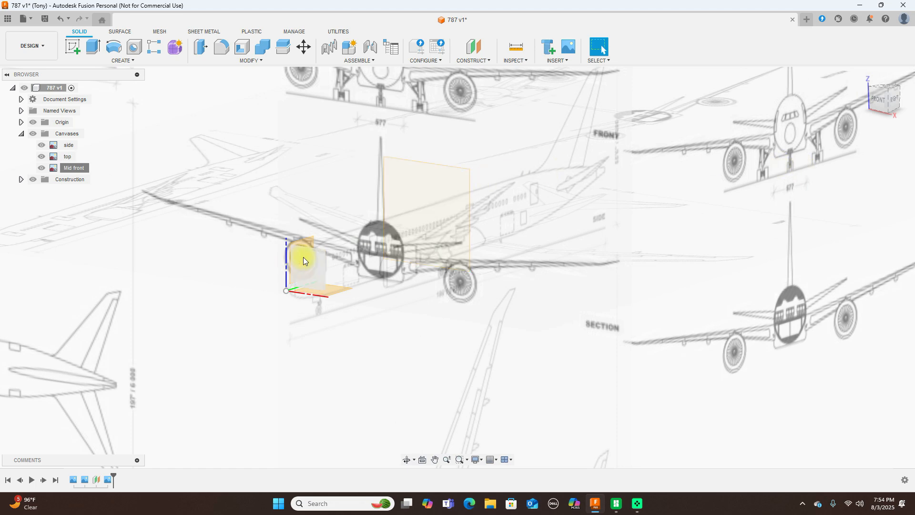
pyautogui.click(571, 61)
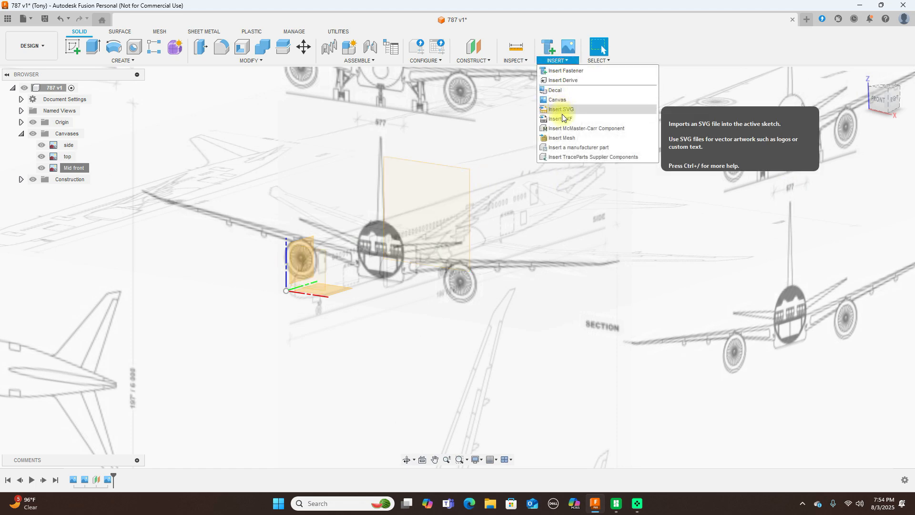
pyautogui.click(564, 99)
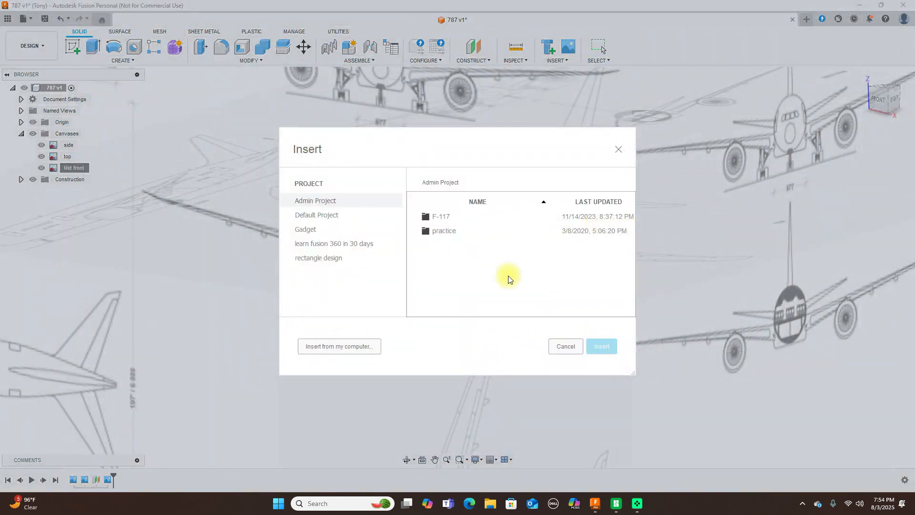
pyautogui.click(349, 347)
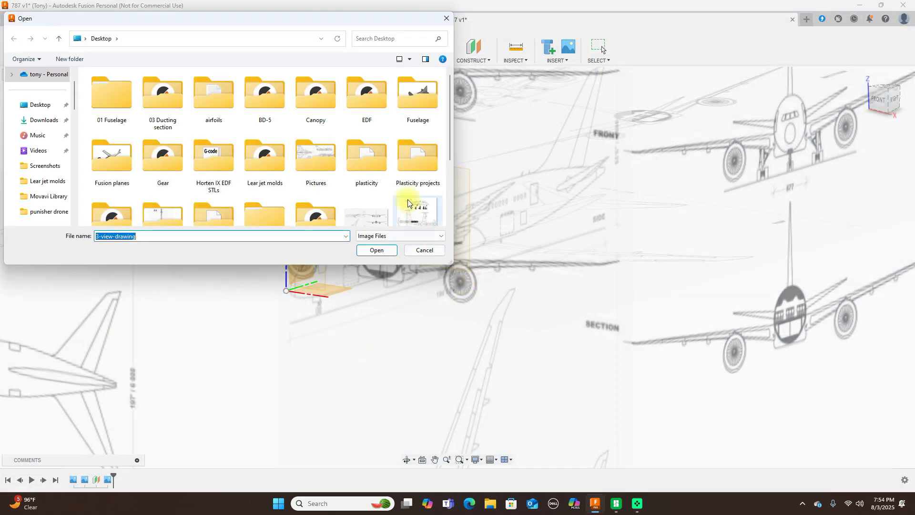
pyautogui.scroll(-5, 408, 199)
pyautogui.click(376, 250)
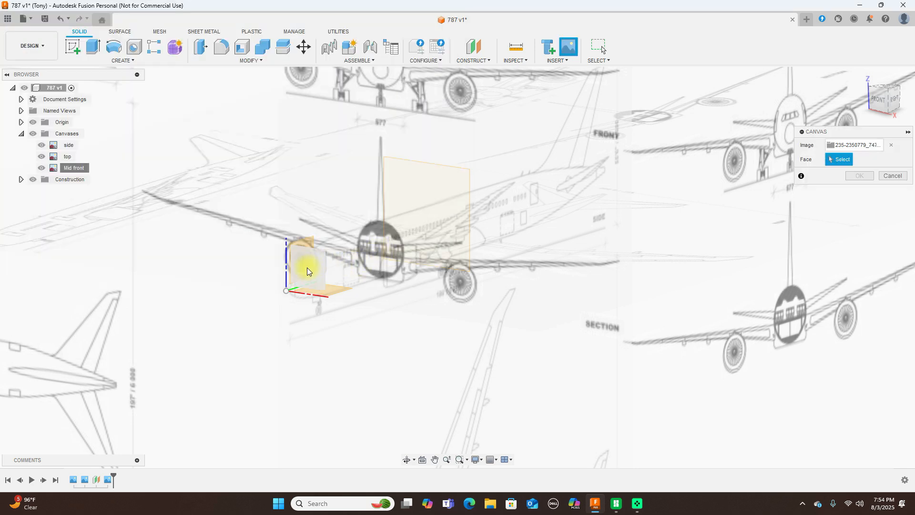
pyautogui.click(306, 267)
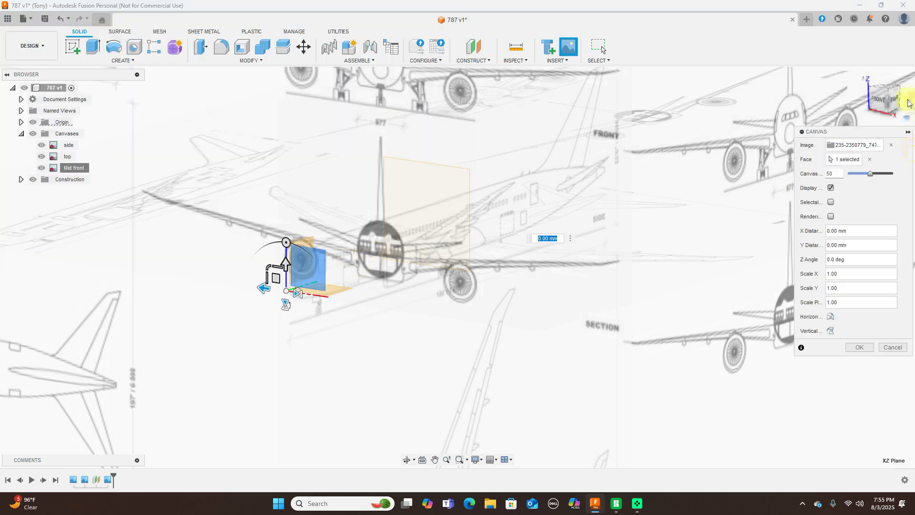
# Enlarge the new canvas to a plane scale of 54.167 and flip it horizontally so its drawings read correctly.
pyautogui.click(878, 98)
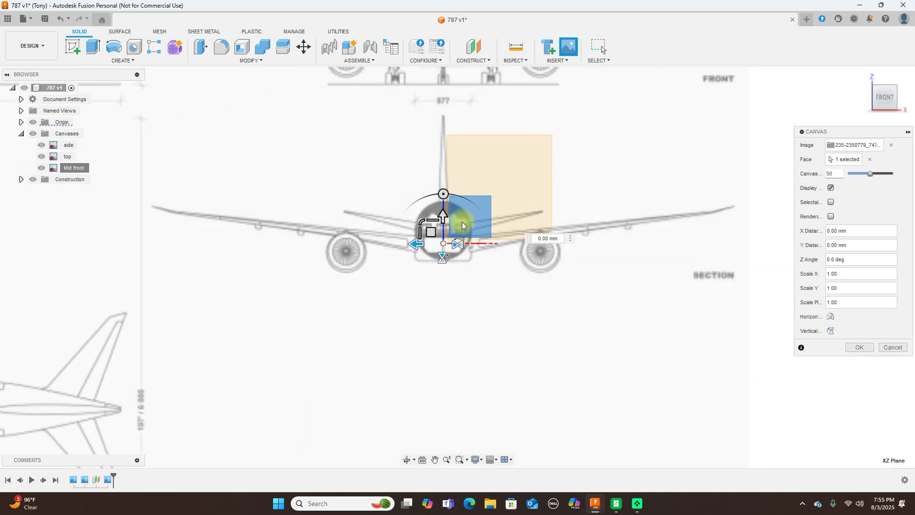
pyautogui.scroll(2, 461, 224)
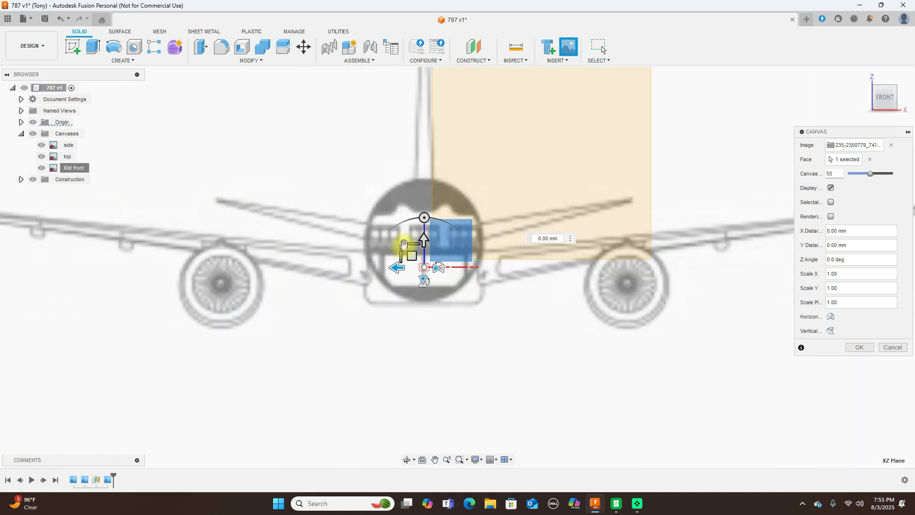
pyautogui.moveTo(402, 244); pyautogui.dragTo(322, 161)
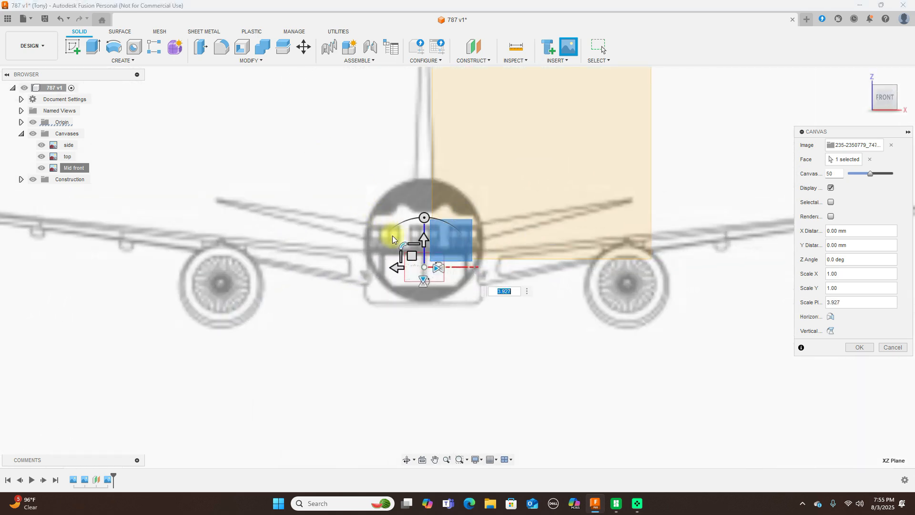
pyautogui.moveTo(404, 244); pyautogui.dragTo(378, 208)
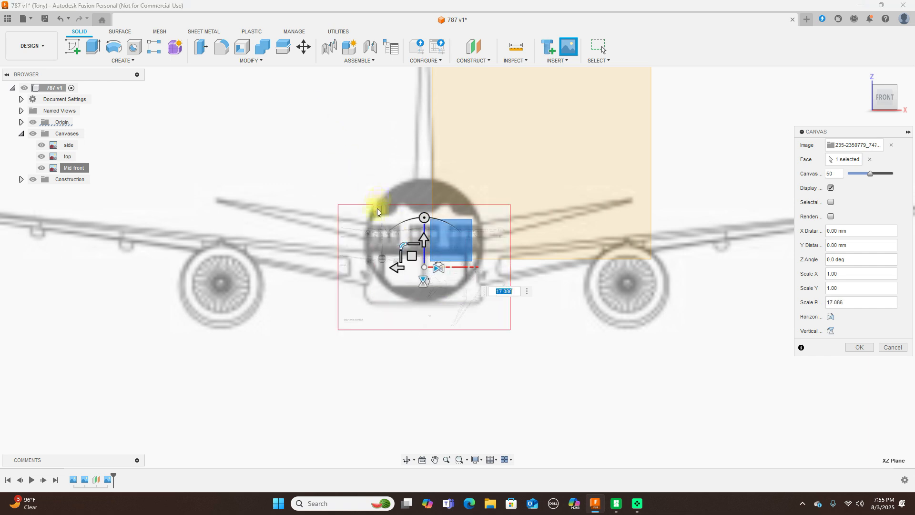
pyautogui.moveTo(400, 244); pyautogui.dragTo(351, 175)
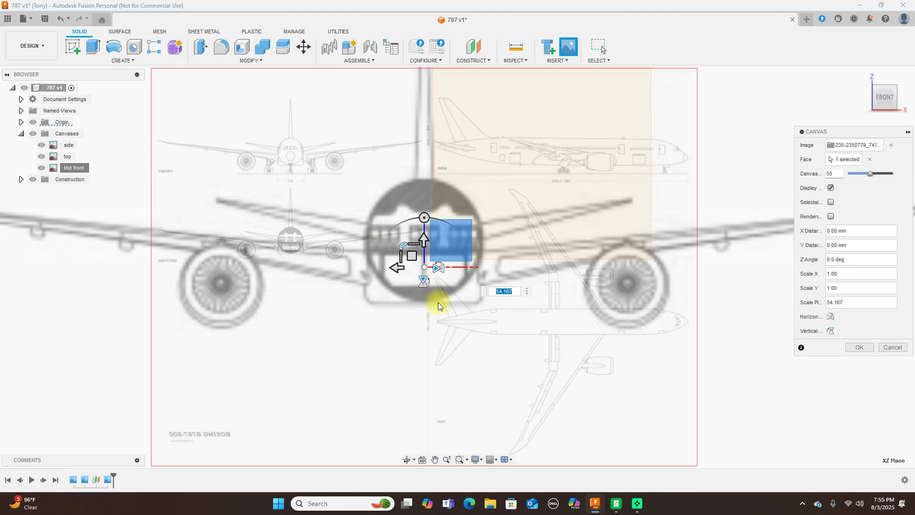
pyautogui.write('1')
pyautogui.press('Return')
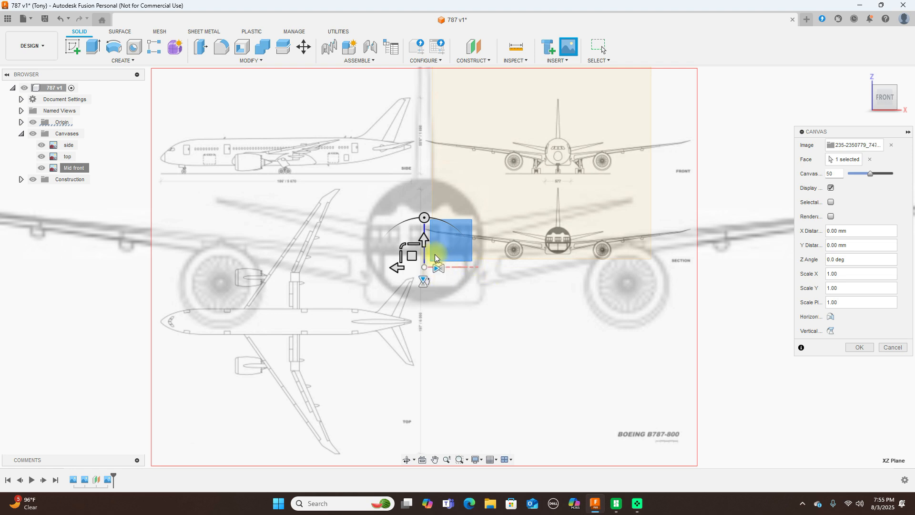
# Enlarge the new canvas further and move it to X 441.202 mm, Y -65.96 mm, bringing its section view over the origin.
pyautogui.moveTo(415, 258); pyautogui.dragTo(279, 254)
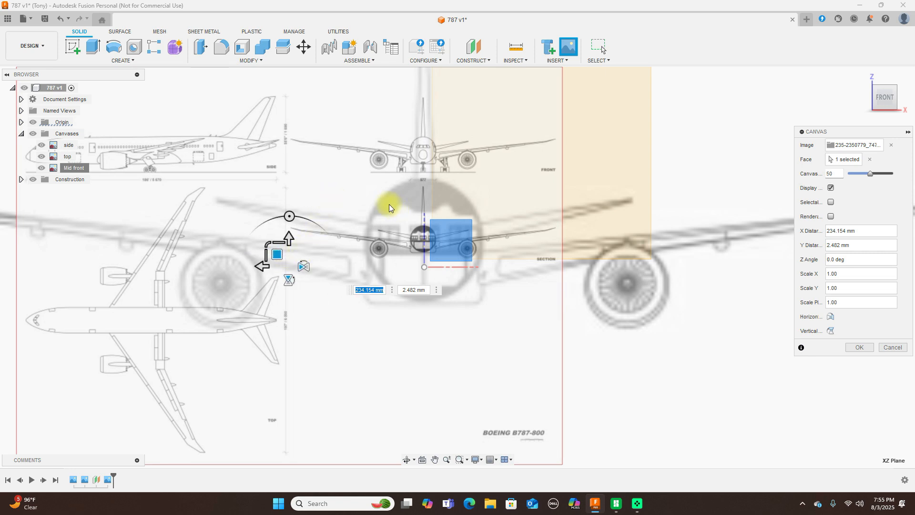
pyautogui.moveTo(268, 244); pyautogui.dragTo(137, 268)
pyautogui.scroll(-3, 290, 244)
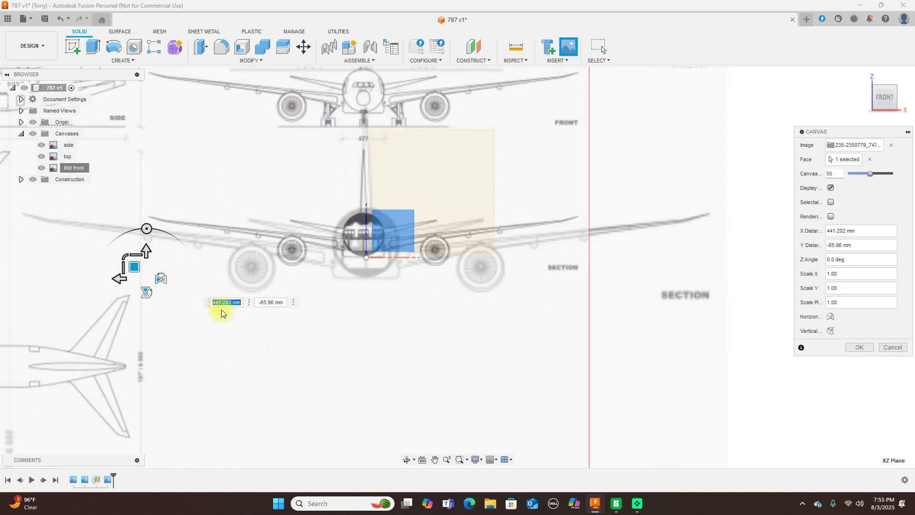
pyautogui.moveTo(262, 310); pyautogui.dragTo(409, 300, button='middle')
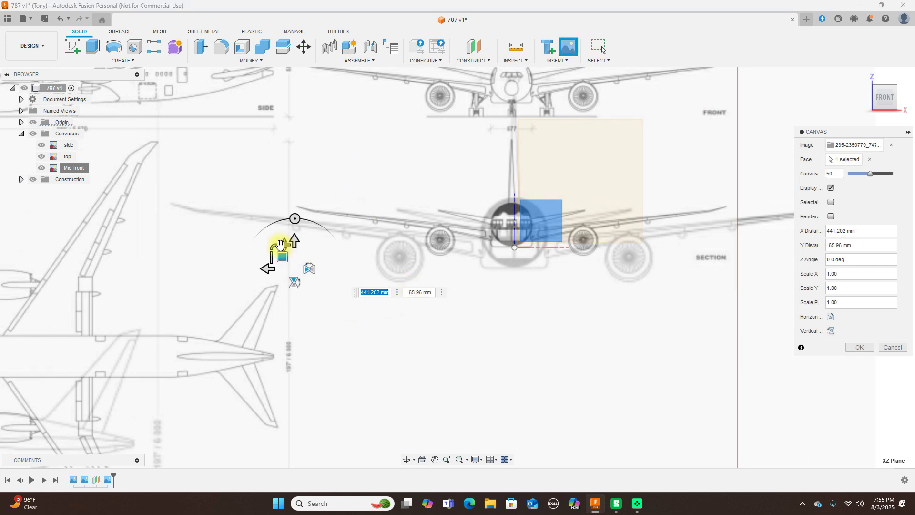
# Scale the new canvas up to roughly the "Mid front" size and reposition it at X 437.796 mm, Y -75.112 mm.
pyautogui.moveTo(274, 246); pyautogui.dragTo(259, 232)
pyautogui.scroll(-3, 376, 253)
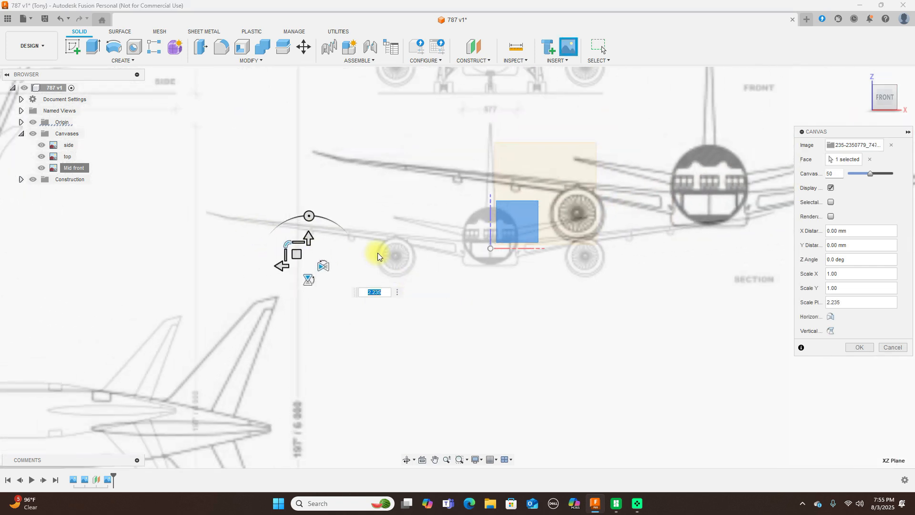
pyautogui.moveTo(299, 239); pyautogui.dragTo(210, 265)
pyautogui.click(303, 253)
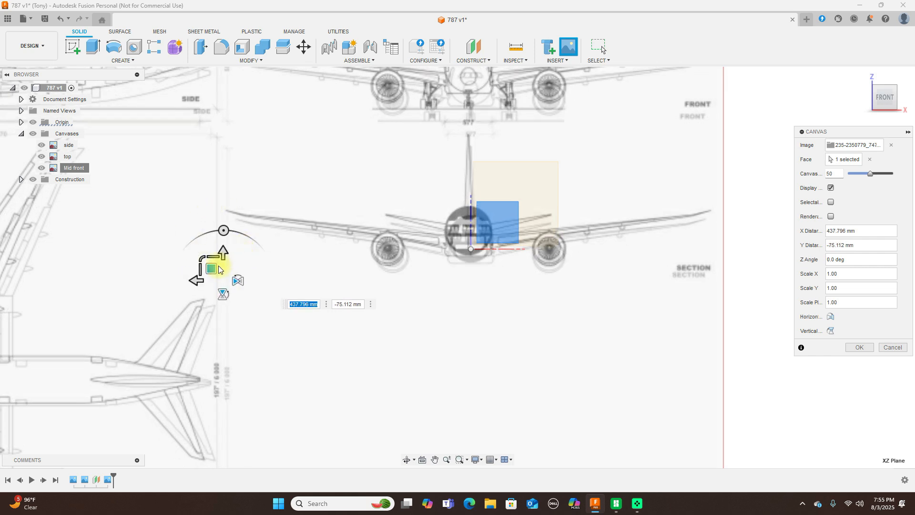
# Scale the new canvas down slightly to match the "Mid front" canvas size and move it to X -60.09 mm, Y -21.461 mm.
pyautogui.moveTo(200, 258); pyautogui.dragTo(199, 259)
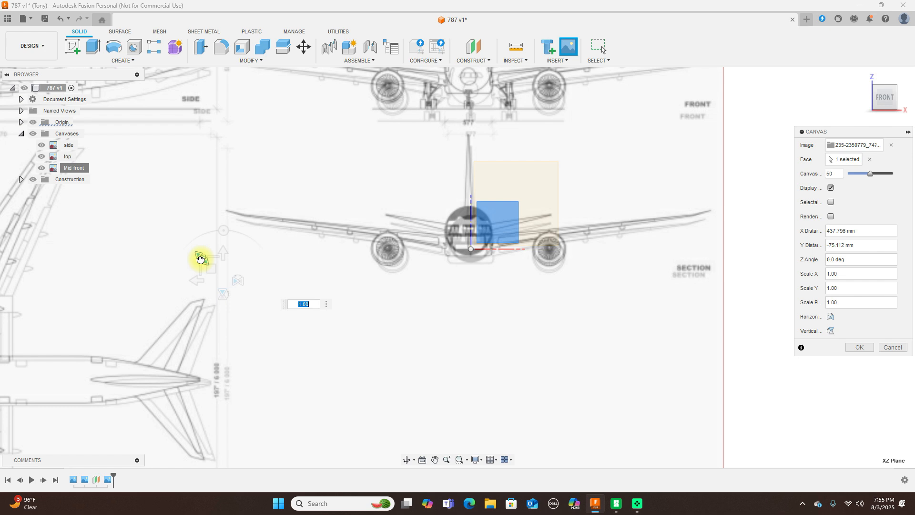
pyautogui.write('0.93')
pyautogui.moveTo(200, 259); pyautogui.dragTo(223, 272)
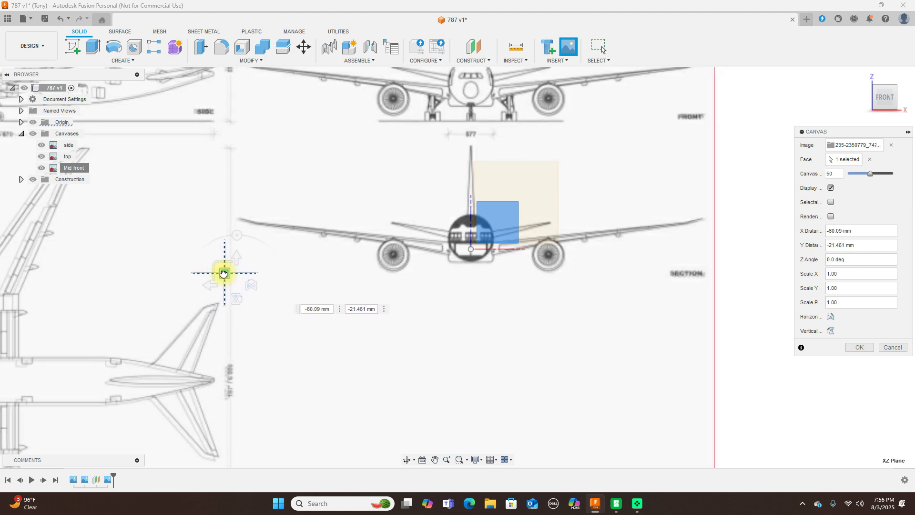
pyautogui.moveTo(216, 272); pyautogui.dragTo(217, 273)
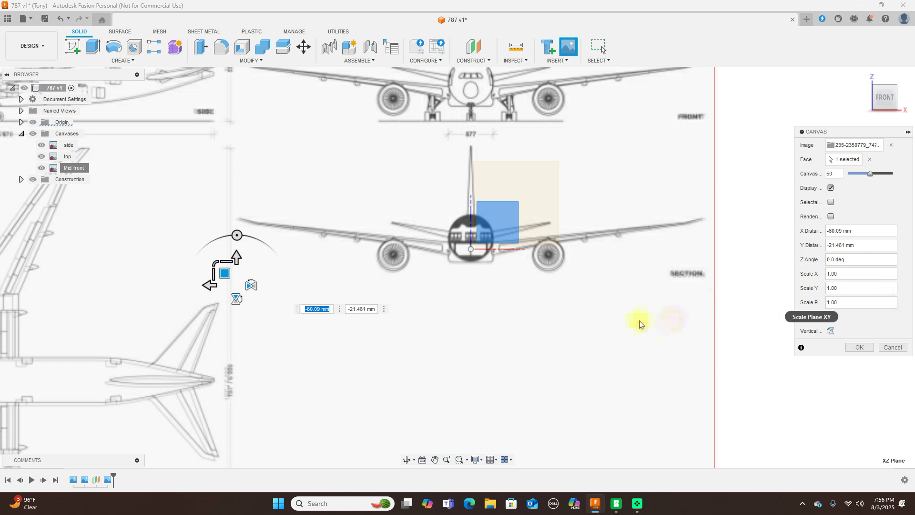
# Move the new canvas to X -62.686 mm, Y -725.175 mm so its front view sits over the origin, and finish the canvas.
pyautogui.scroll(-1, 619, 324)
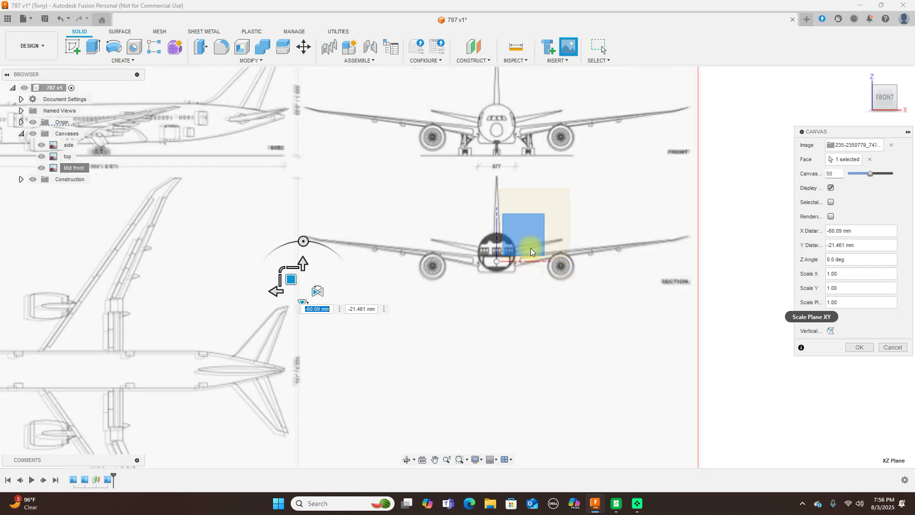
pyautogui.moveTo(300, 285); pyautogui.dragTo(290, 410)
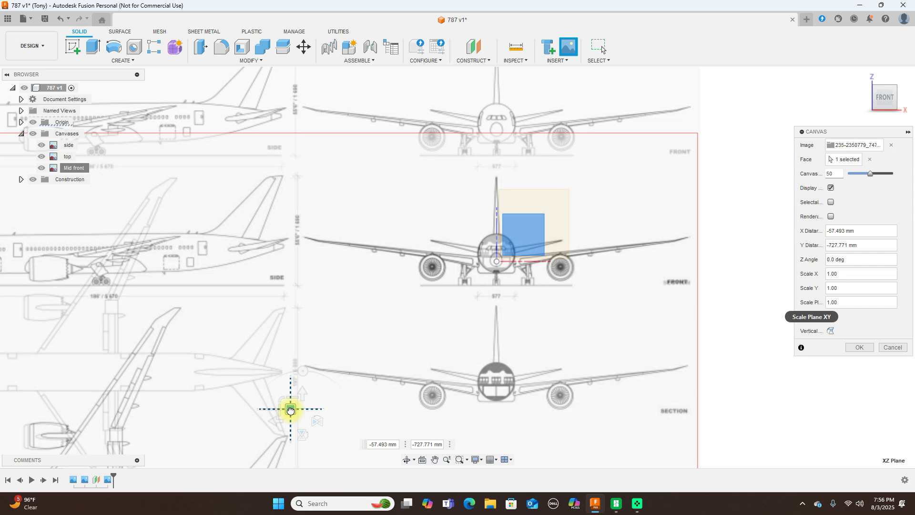
pyautogui.moveTo(290, 410); pyautogui.dragTo(291, 408)
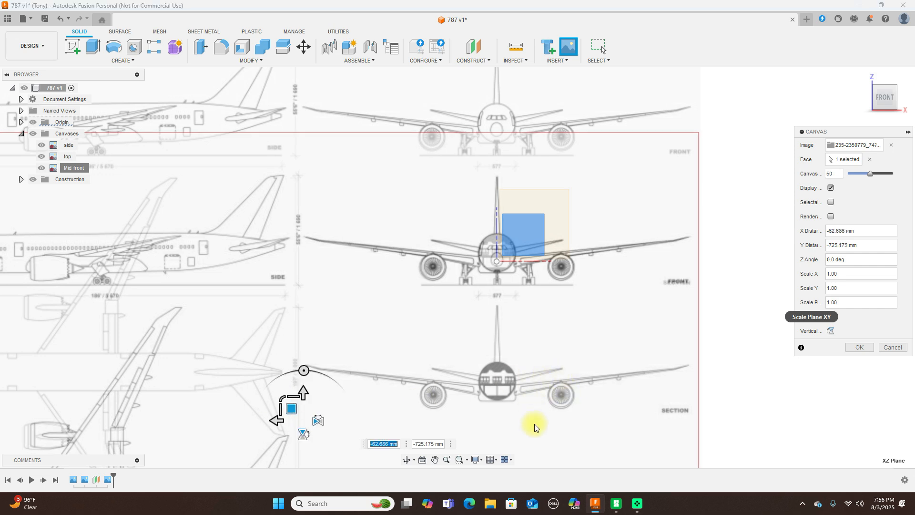
pyautogui.click(866, 348)
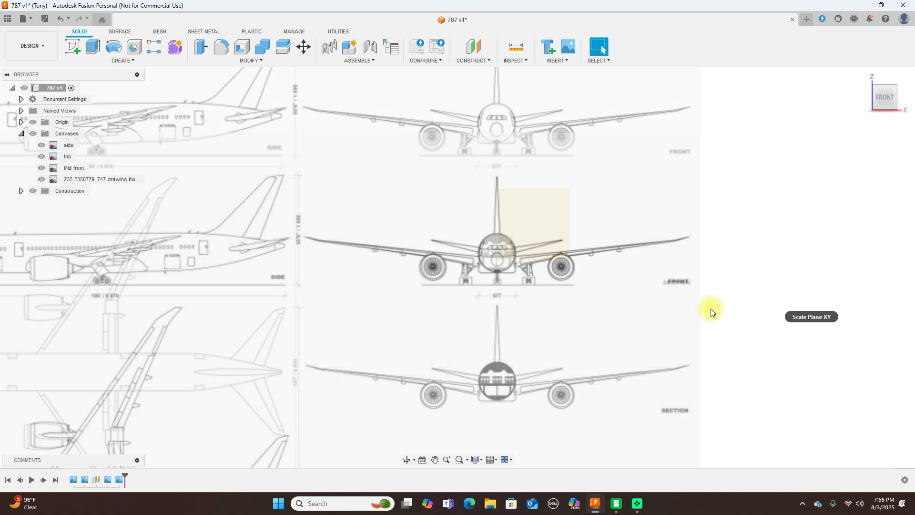
# Check the canvas alignment from an angle and save a new design version with the description "User Saved".
pyautogui.scroll(2, 619, 313)
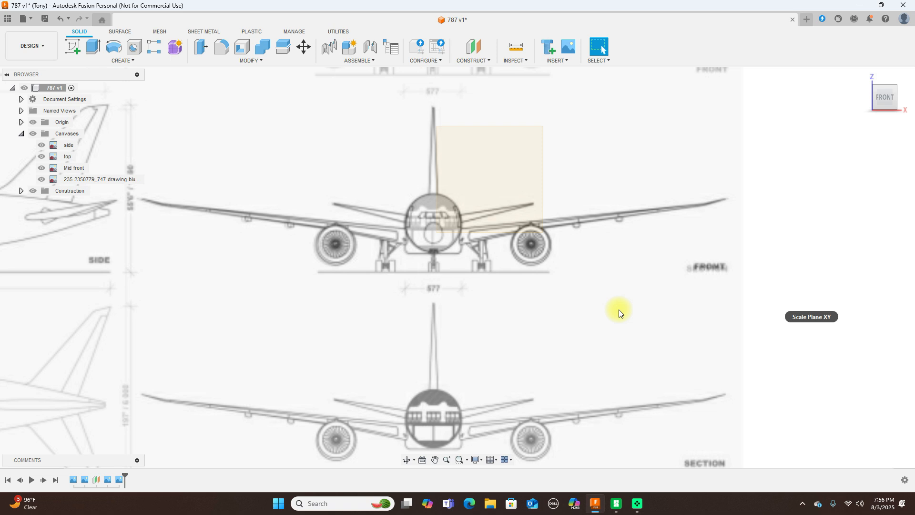
pyautogui.scroll(-3, 618, 310)
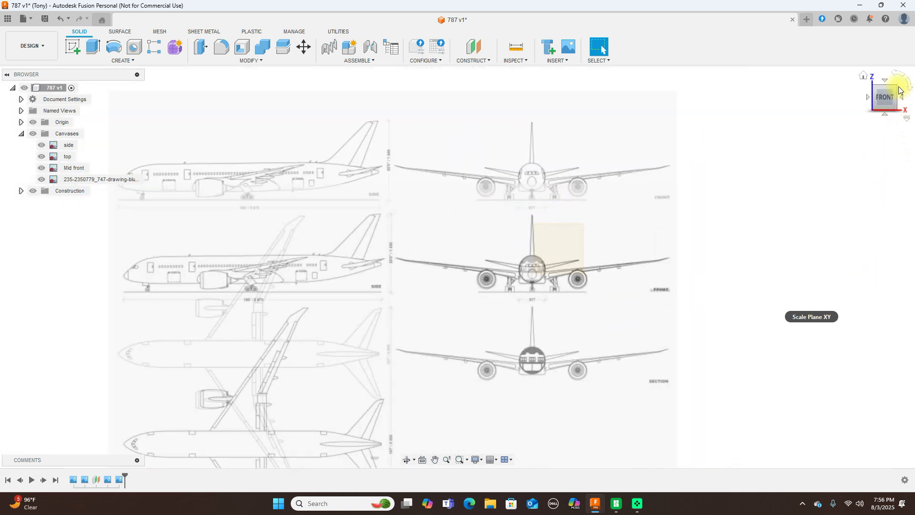
pyautogui.moveTo(895, 91)
pyautogui.mouseDown()
pyautogui.moveTo(761, 94)
pyautogui.moveTo(814, 91)
pyautogui.moveTo(848, 72)
pyautogui.moveTo(817, 90)
pyautogui.moveTo(776, 85)
pyautogui.moveTo(892, 90)
pyautogui.mouseUp()
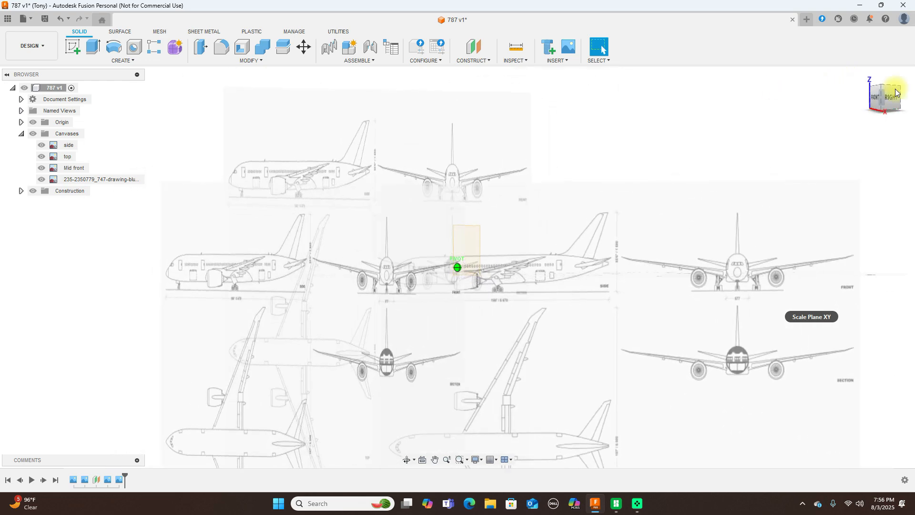
pyautogui.click(45, 20)
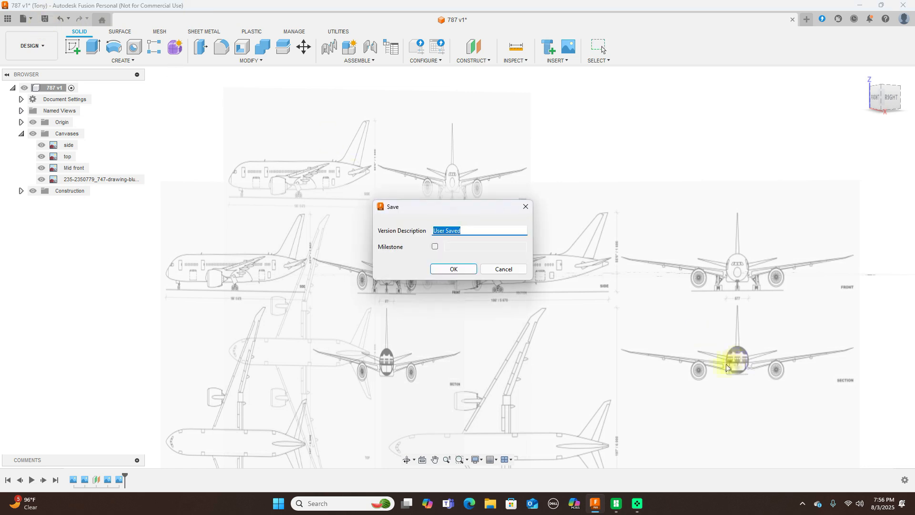
pyautogui.click(465, 268)
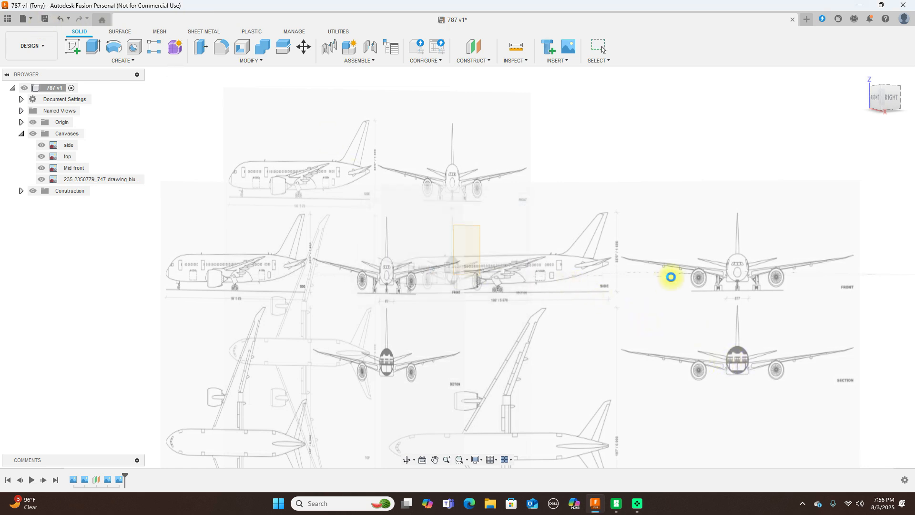
# Rename the newly inserted 3-view drawing canvas as "Front".
pyautogui.click(890, 97)
pyautogui.click(95, 180)
pyautogui.doubleClick(95, 180)
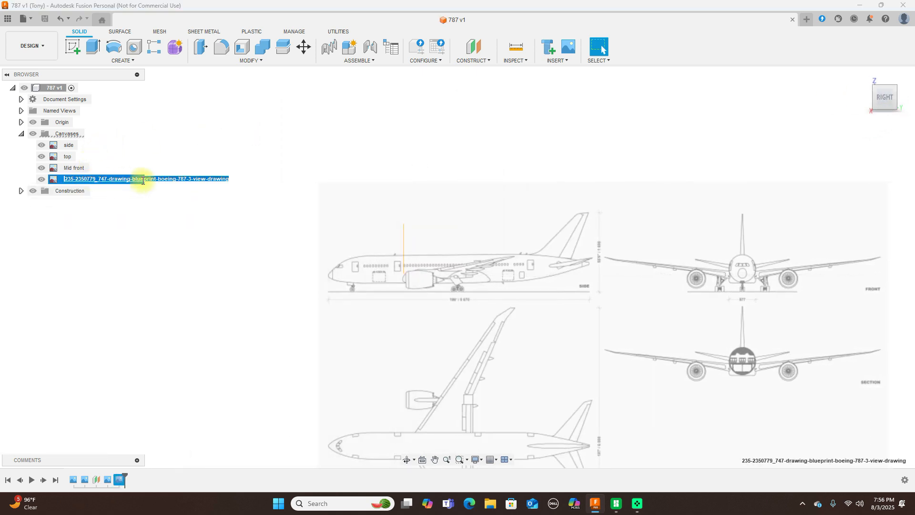
pyautogui.press('BackSpace')
pyautogui.write('Fr')
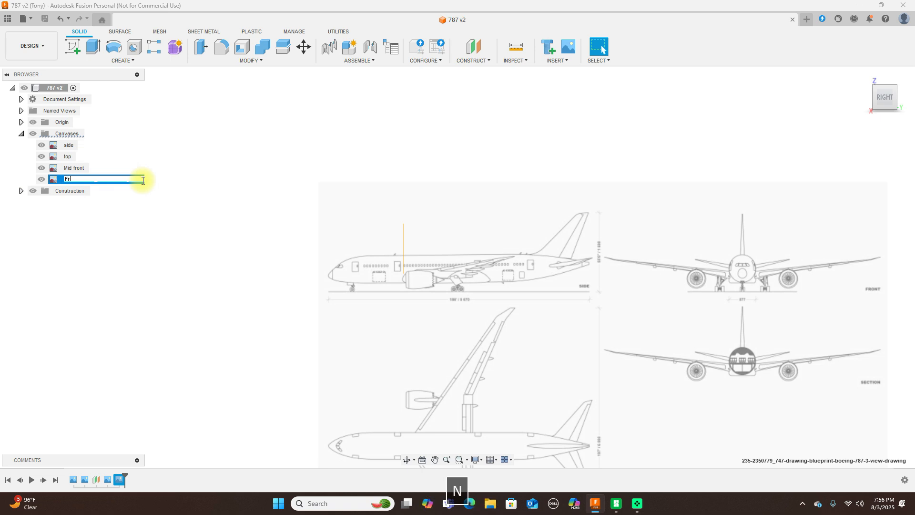
pyautogui.write('y')
pyautogui.press('BackSpace')
pyautogui.write('ont')
pyautogui.press('Return')
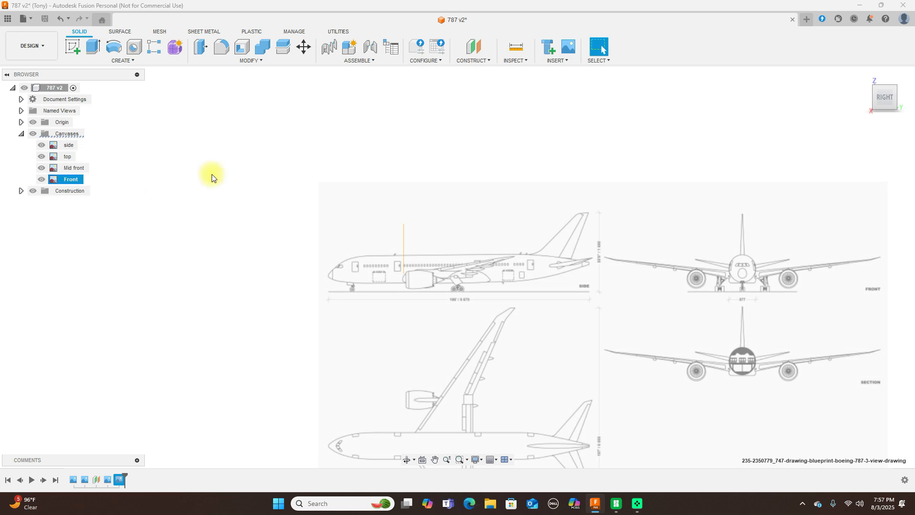
# Hide the "Front", "top" and "side" canvases.
pyautogui.scroll(-1, 355, 187)
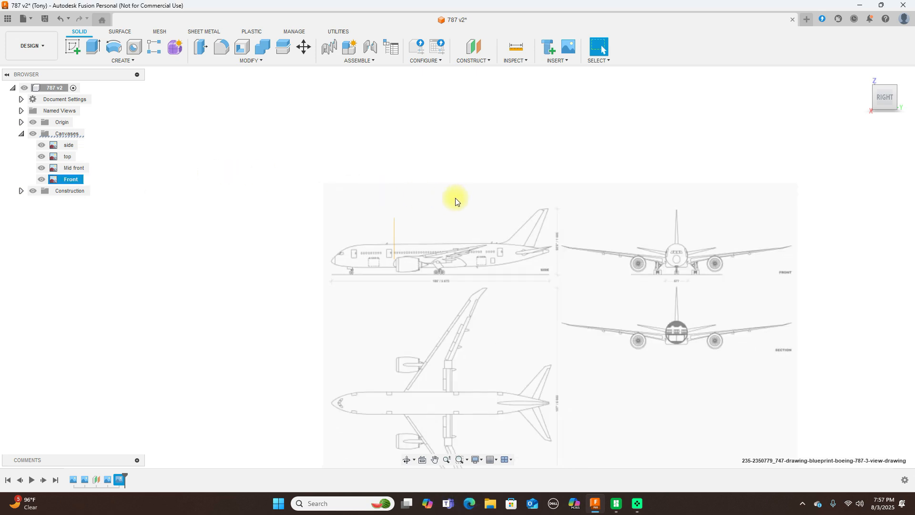
pyautogui.click(41, 179)
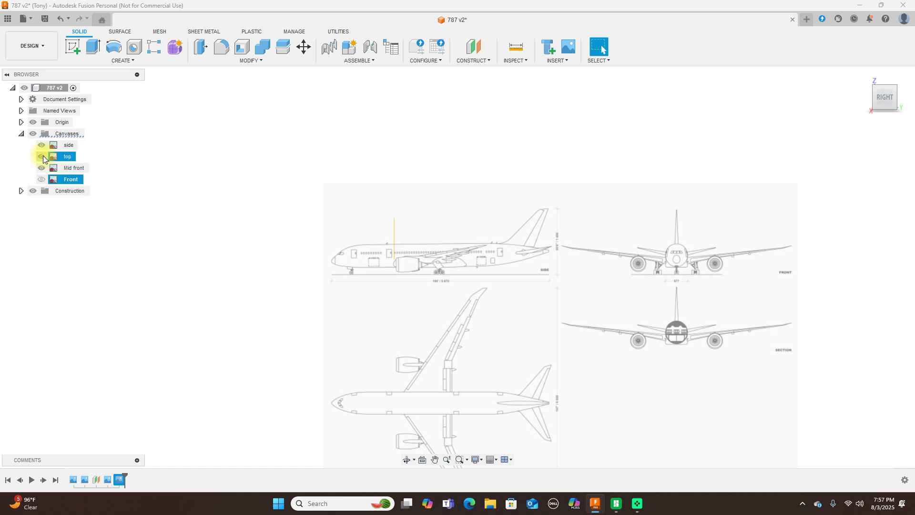
pyautogui.click(43, 155)
pyautogui.click(41, 144)
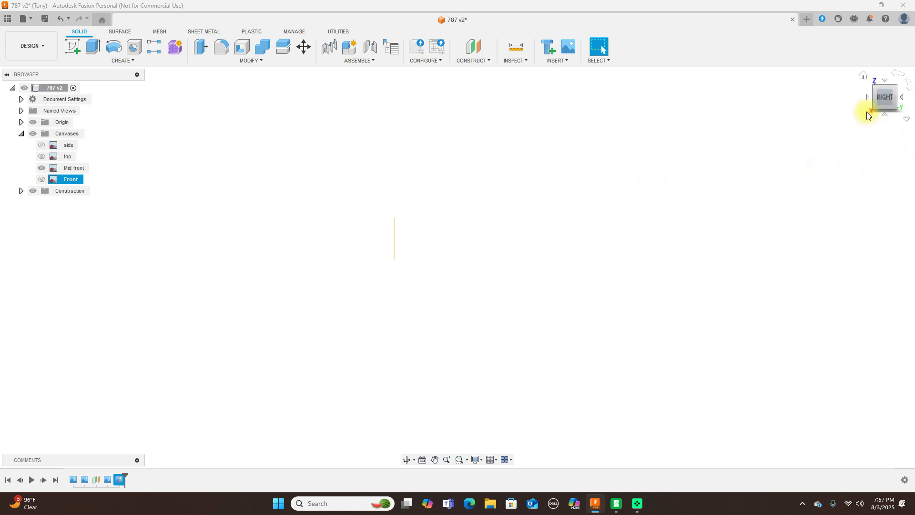
# Start a sketch on the offset construction plane that carries the "Mid front" canvas.
pyautogui.click(868, 97)
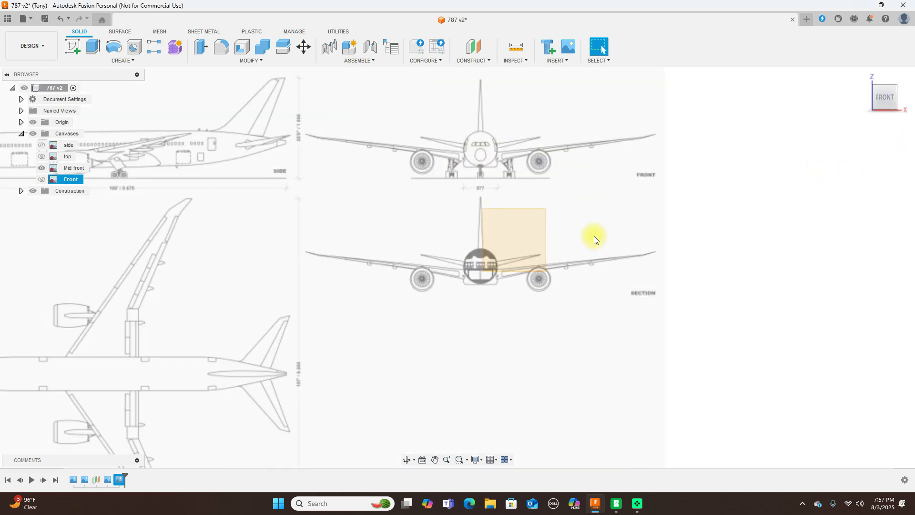
pyautogui.scroll(8, 594, 238)
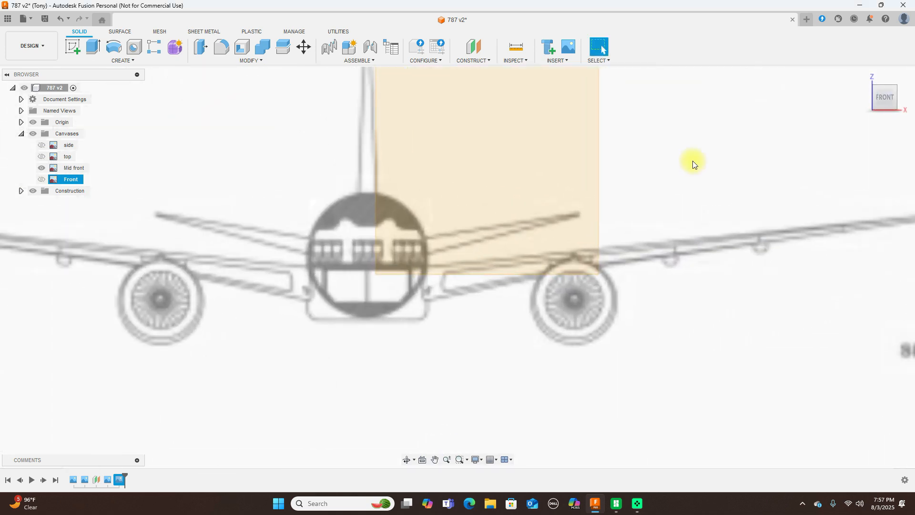
pyautogui.scroll(-2, 691, 162)
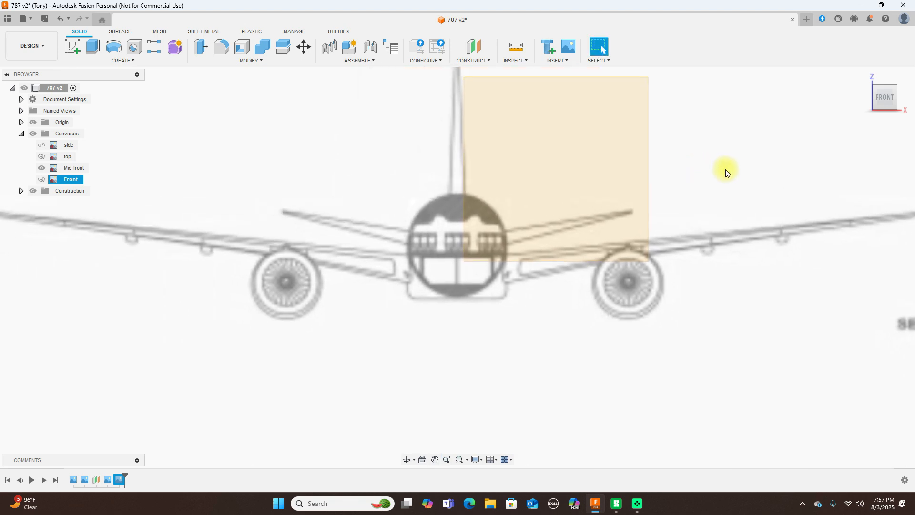
pyautogui.scroll(1, 578, 182)
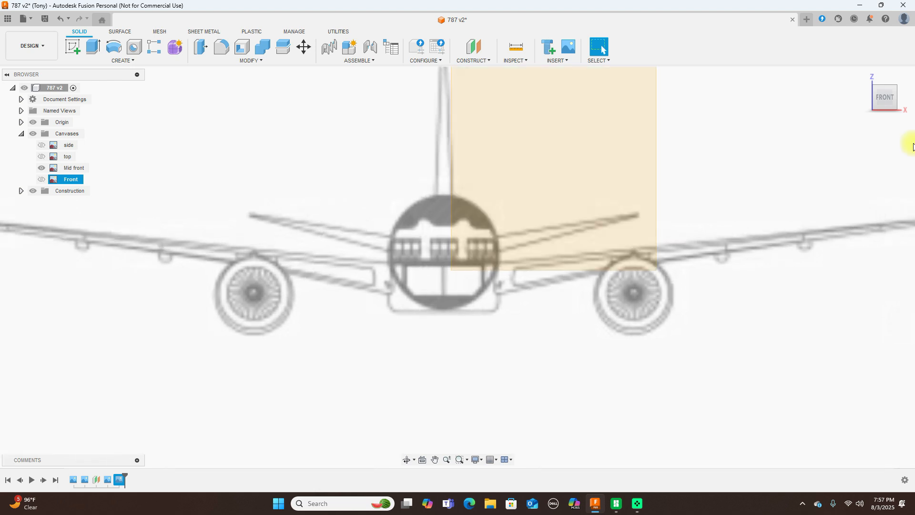
pyautogui.click(895, 99)
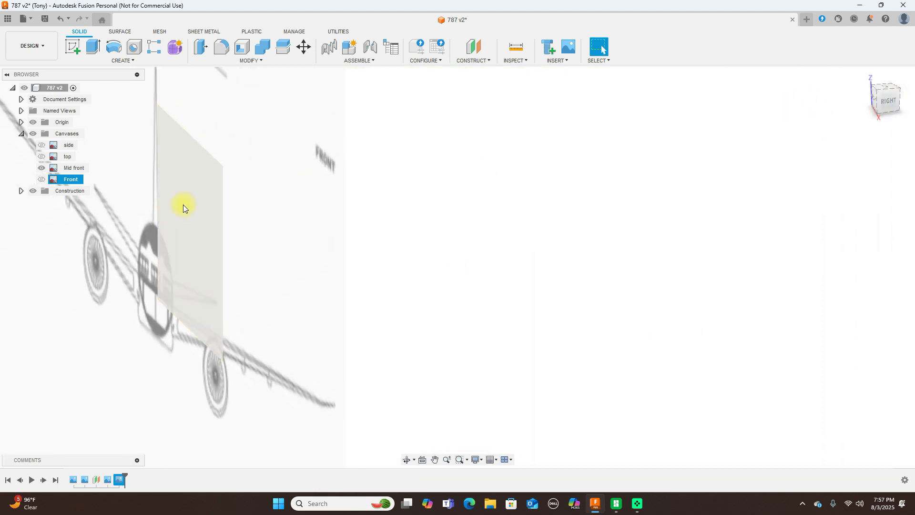
pyautogui.click(183, 204)
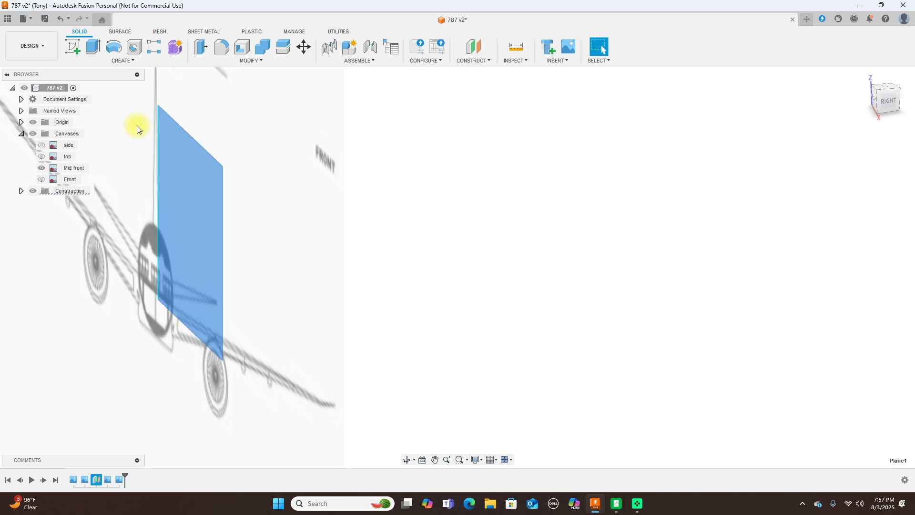
pyautogui.click(74, 45)
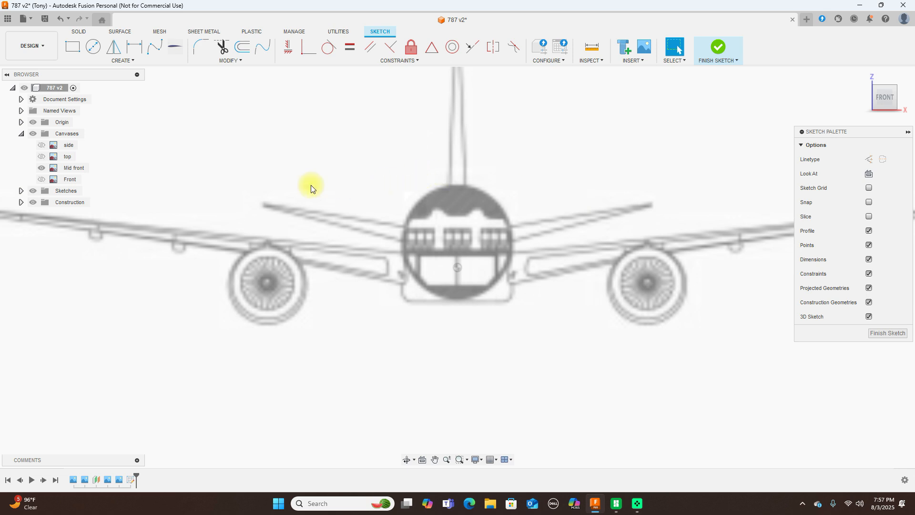
# Draw a center-diameter circle about 212 mm across over the fuselage section, centred above the origin.
pyautogui.click(93, 50)
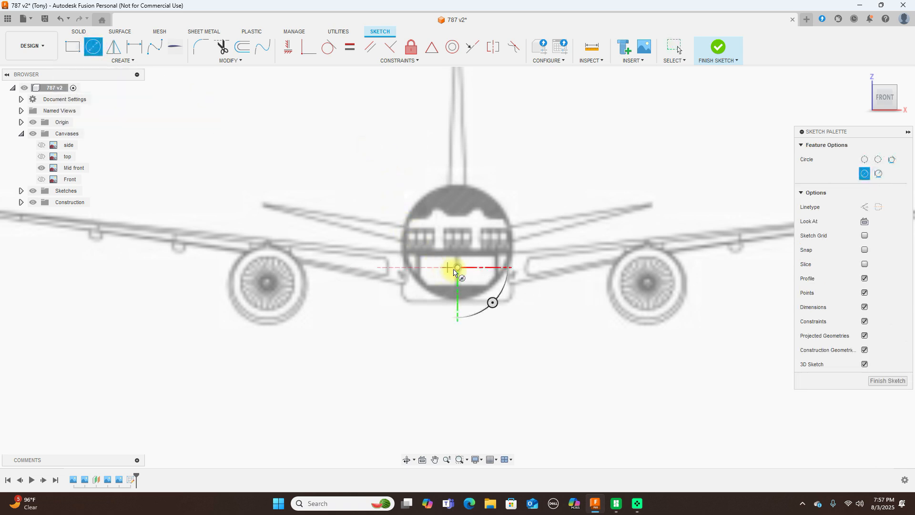
pyautogui.click(457, 243)
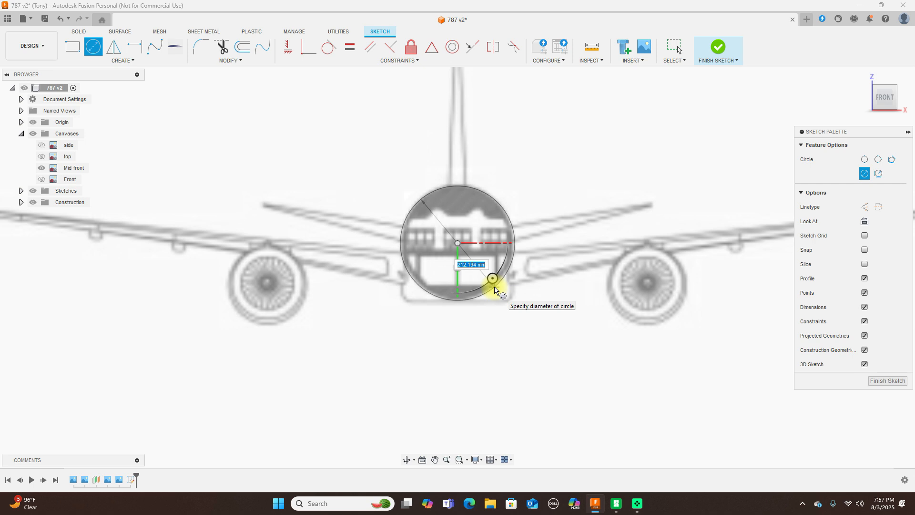
pyautogui.click(494, 289)
pyautogui.rightClick(496, 286)
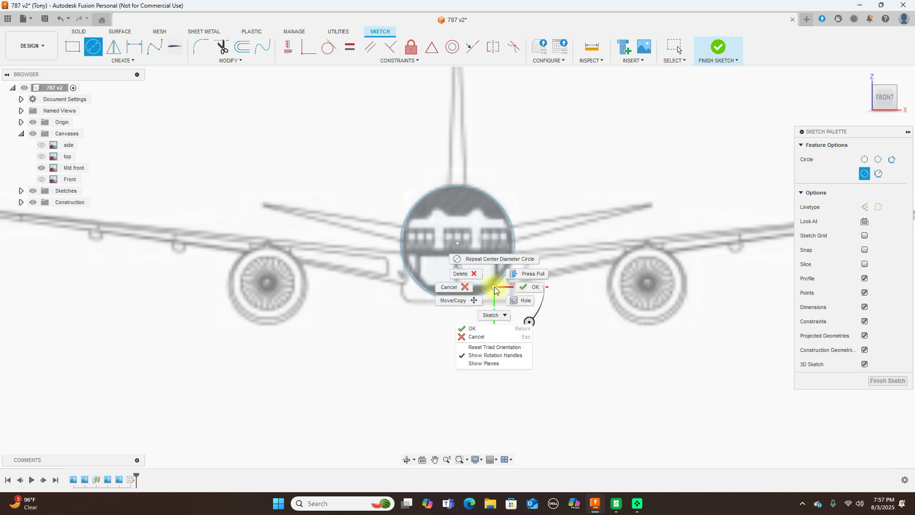
pyautogui.click(533, 281)
# Delete the circle drawn over the fuselage section.
pyautogui.scroll(4, 572, 262)
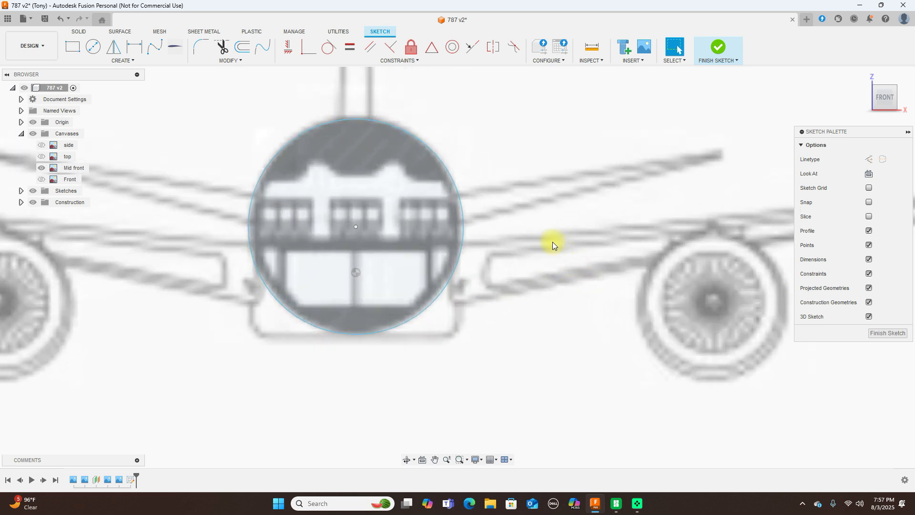
pyautogui.click(462, 231)
pyautogui.click(465, 231)
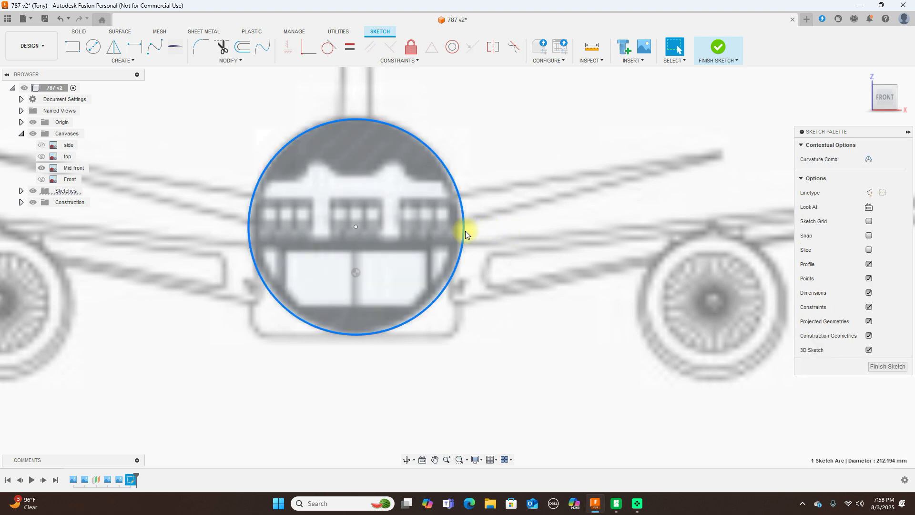
pyautogui.press('Delete')
# Make the model origin's axes and planes visible within the sketch.
pyautogui.scroll(-3, 488, 231)
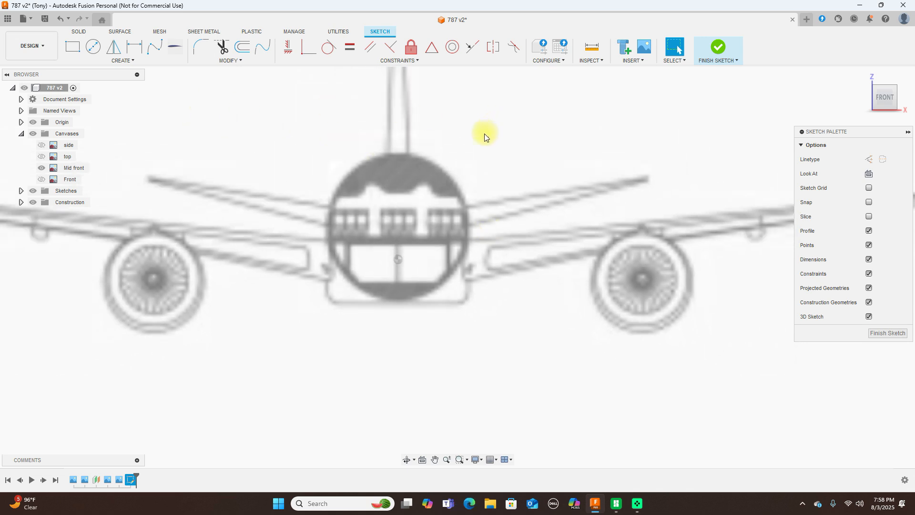
pyautogui.click(33, 122)
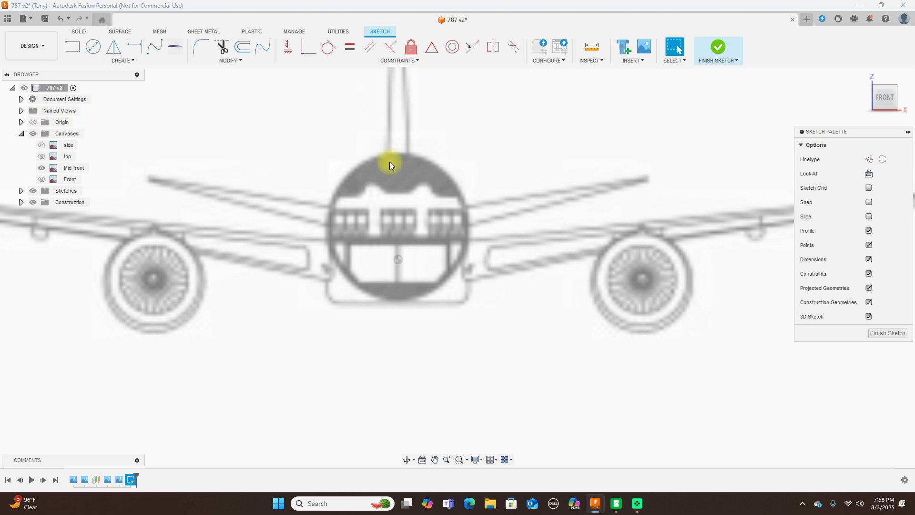
pyautogui.click(33, 122)
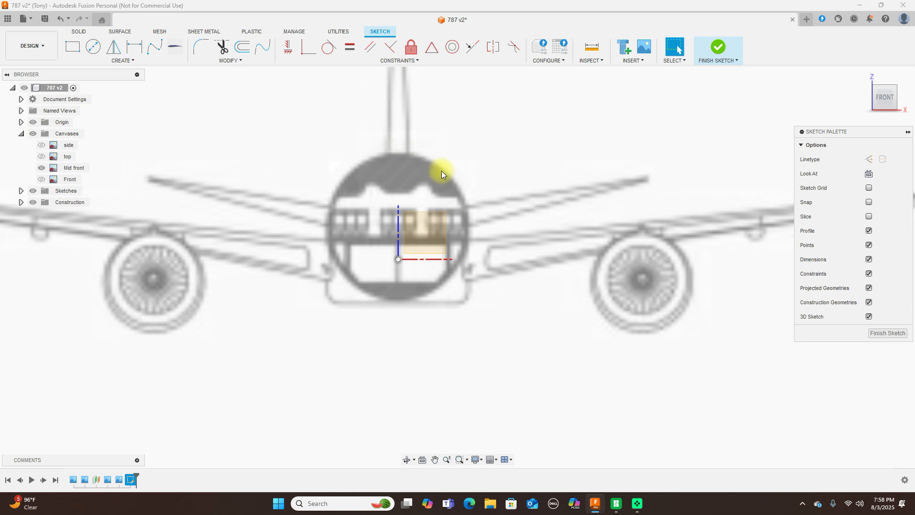
# Draw a vertical construction line about 214 mm long from the top to the bottom of the fuselage section, through the origin.
pyautogui.press('l')
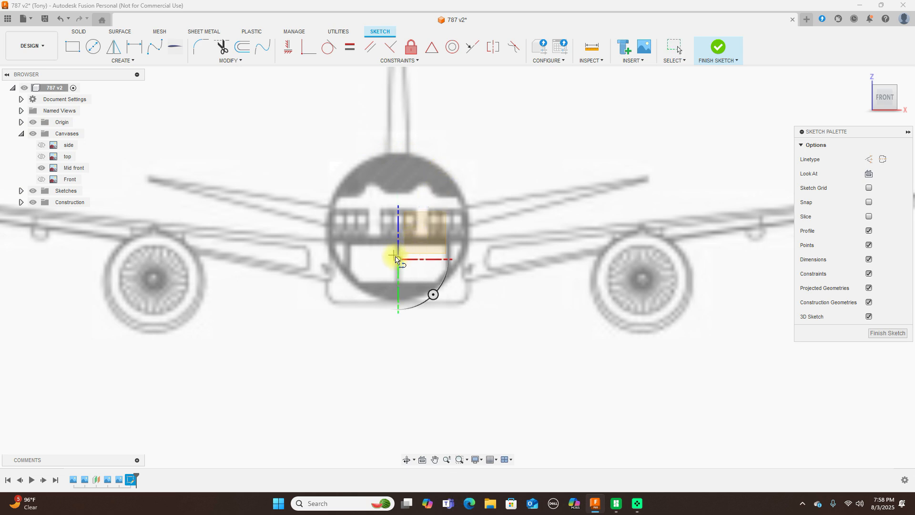
pyautogui.click(399, 153)
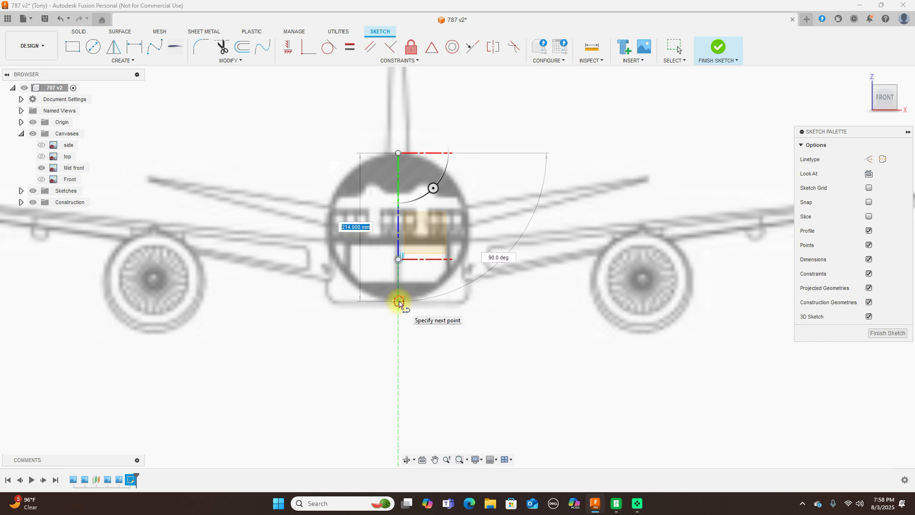
pyautogui.click(399, 302)
pyautogui.rightClick(398, 301)
pyautogui.click(428, 305)
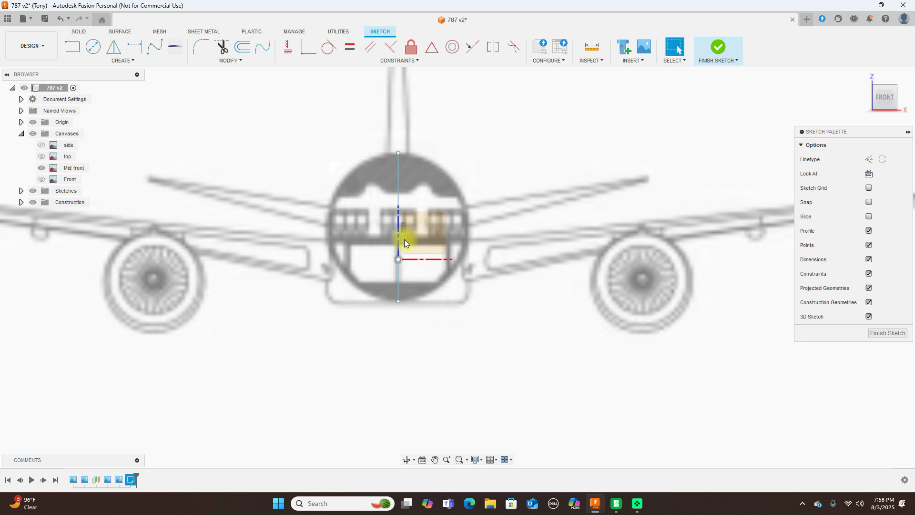
pyautogui.click(399, 198)
pyautogui.press('x')
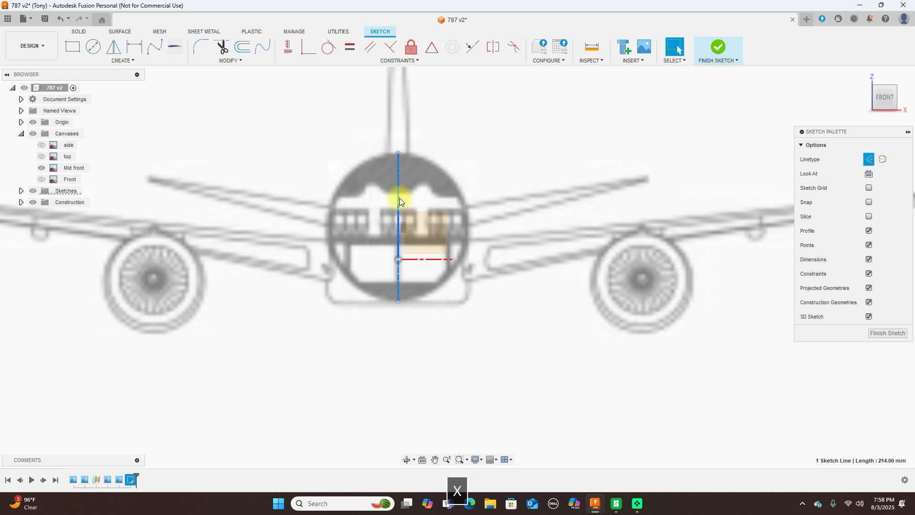
# Draw a four-point fit point spline along the fuselage's right half outline, from the centerline's top end to its bottom end.
pyautogui.click(156, 48)
pyautogui.click(398, 153)
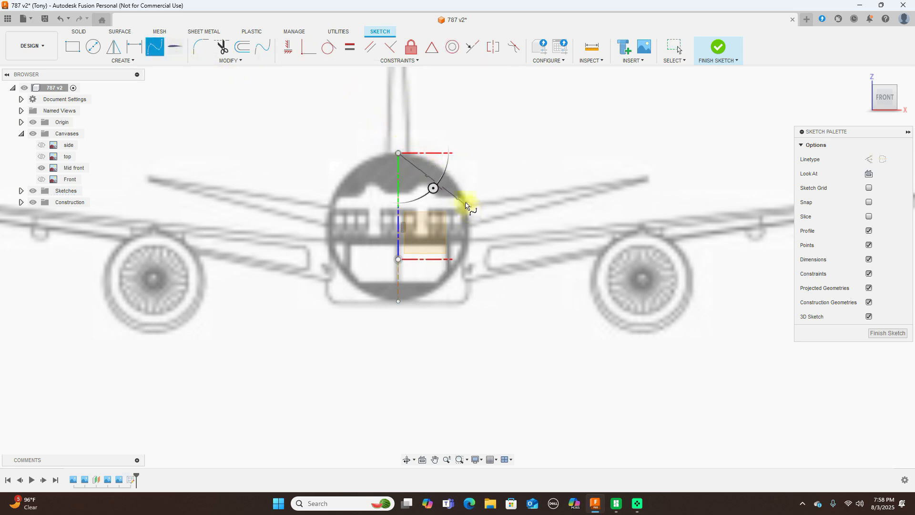
pyautogui.click(464, 194)
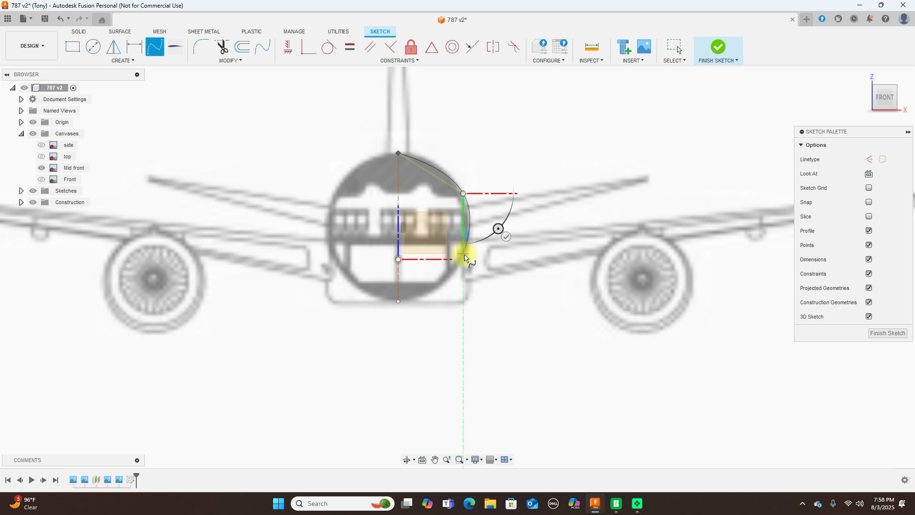
pyautogui.click(463, 258)
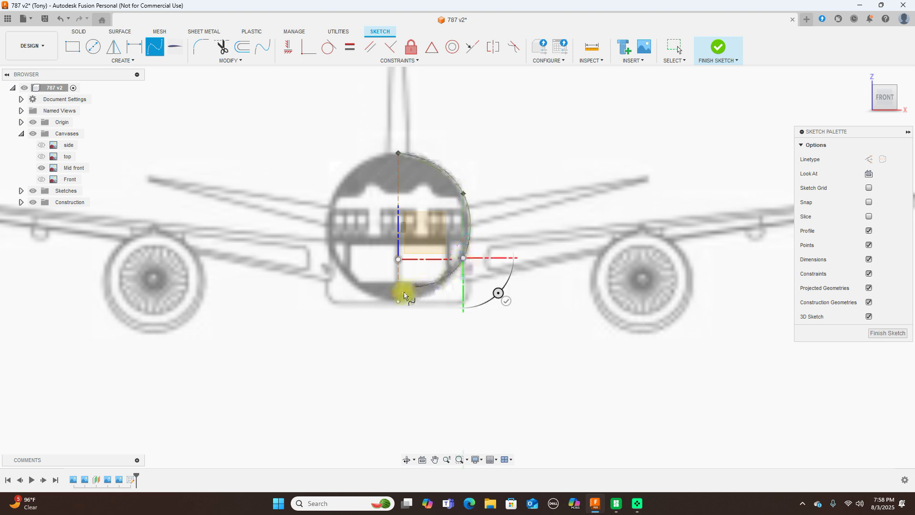
pyautogui.click(398, 302)
pyautogui.rightClick(399, 300)
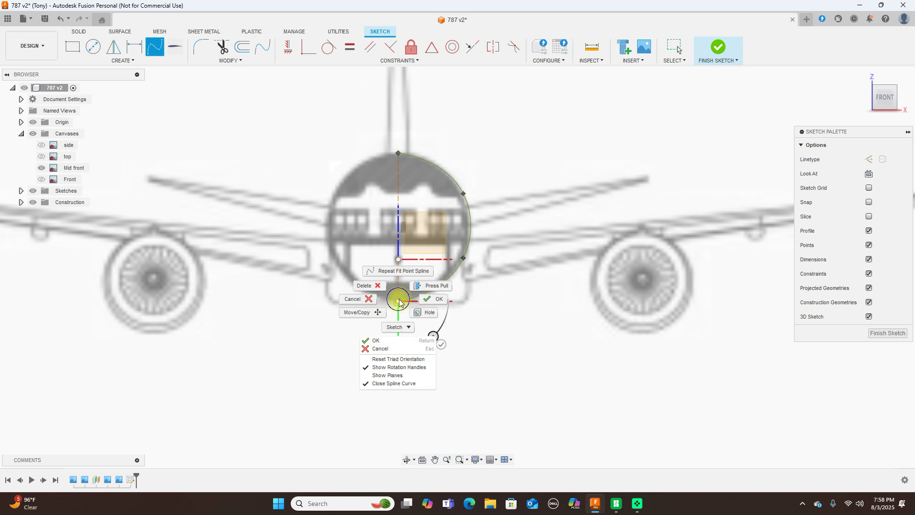
pyautogui.click(433, 301)
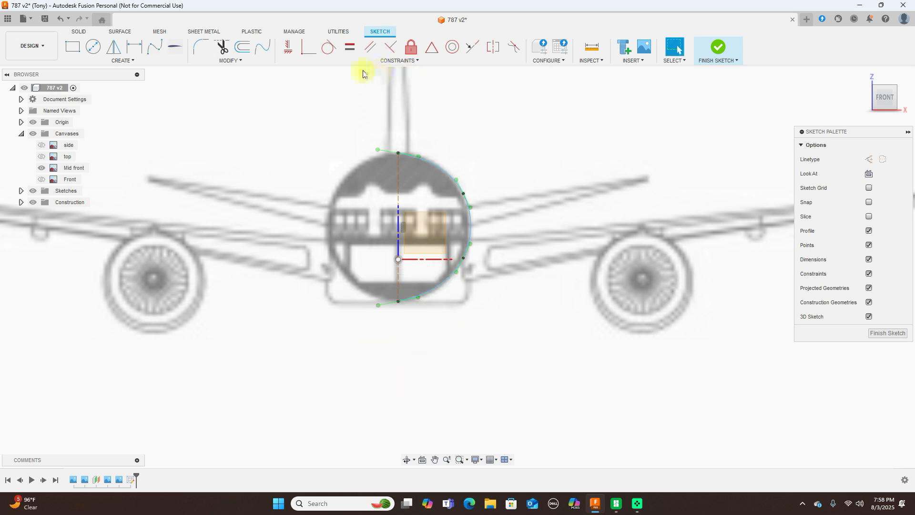
pyautogui.click(430, 163)
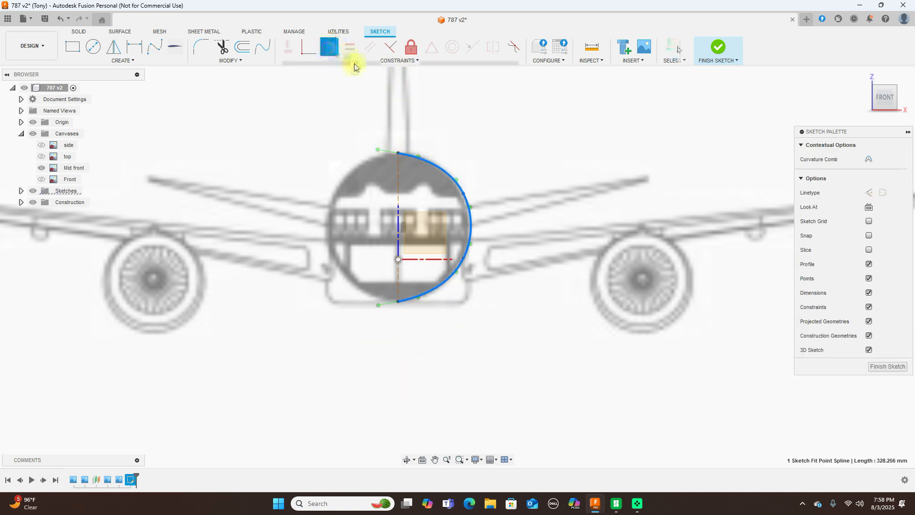
pyautogui.rightClick(446, 124)
pyautogui.click(413, 124)
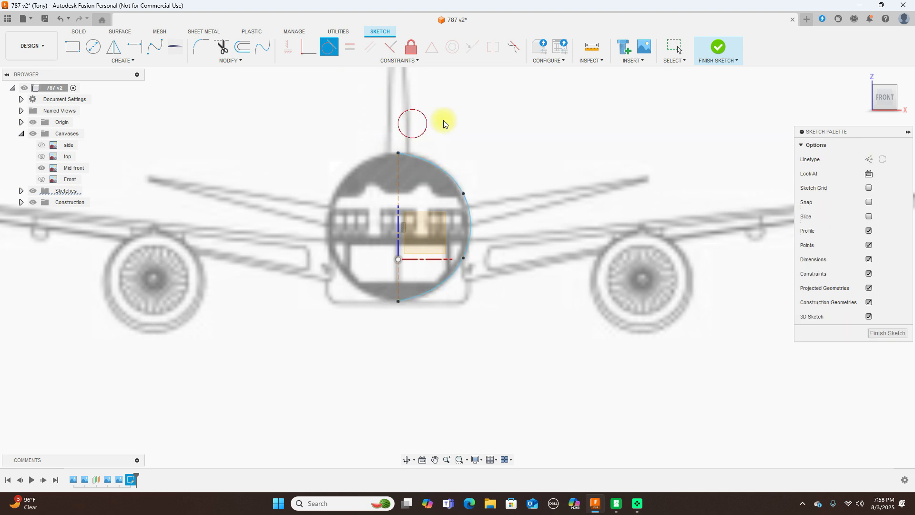
# Draw a horizontal construction line about 36 mm long to the left from the spline's top endpoint.
pyautogui.press('l')
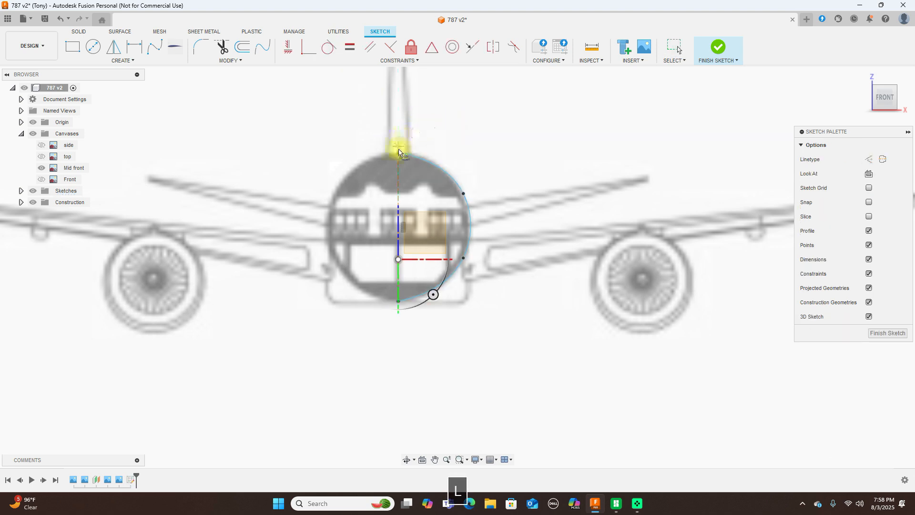
pyautogui.click(395, 153)
pyautogui.click(373, 153)
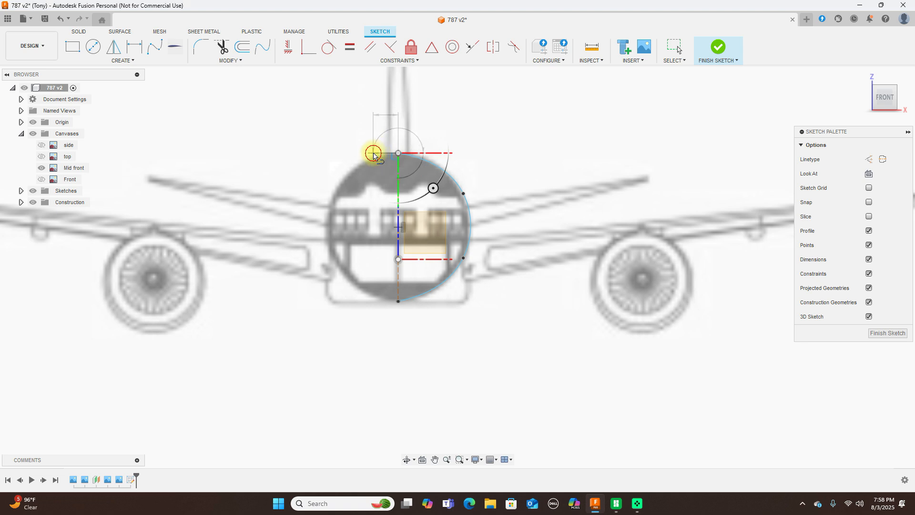
pyautogui.rightClick(374, 152)
pyautogui.click(397, 153)
pyautogui.click(385, 152)
pyautogui.press('x')
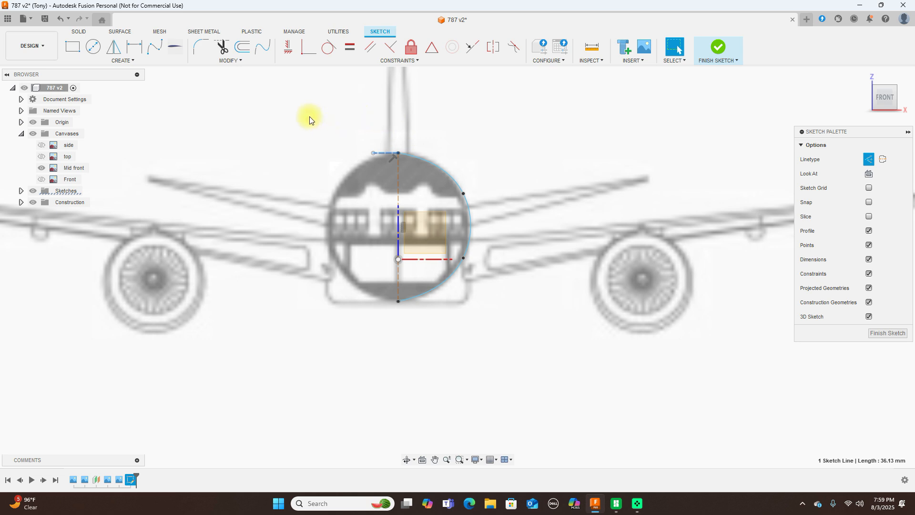
# Draw a horizontal construction line about 42 mm long to the left from the spline's bottom endpoint.
pyautogui.press('l')
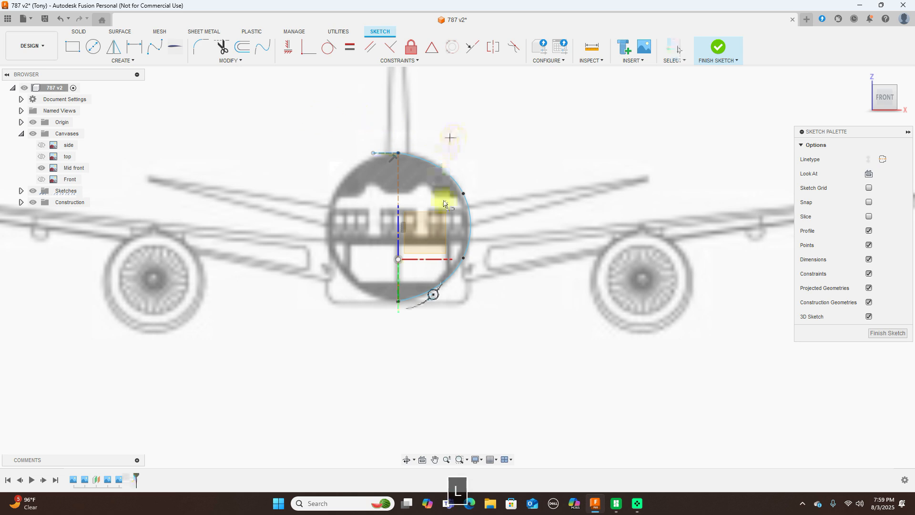
pyautogui.moveTo(398, 301); pyautogui.dragTo(370, 303)
pyautogui.click(369, 300)
pyautogui.rightClick(371, 301)
pyautogui.click(398, 301)
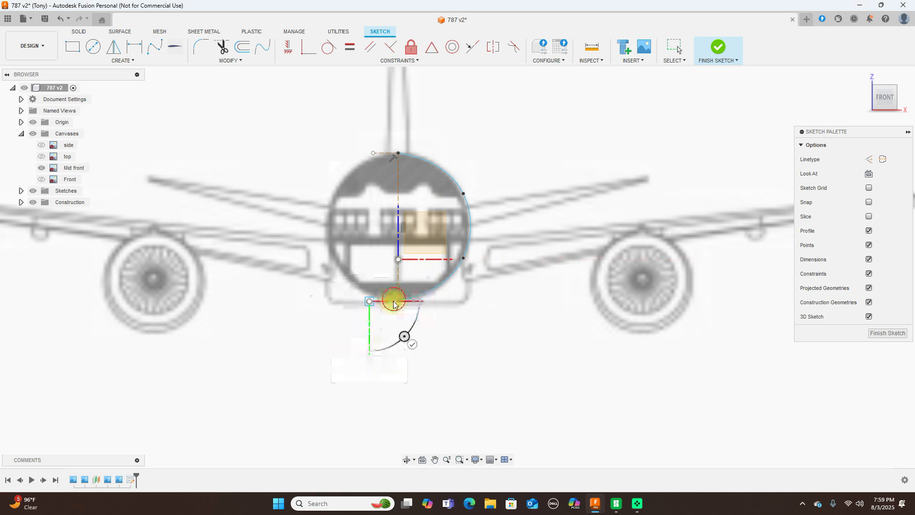
pyautogui.click(376, 302)
pyautogui.press('x')
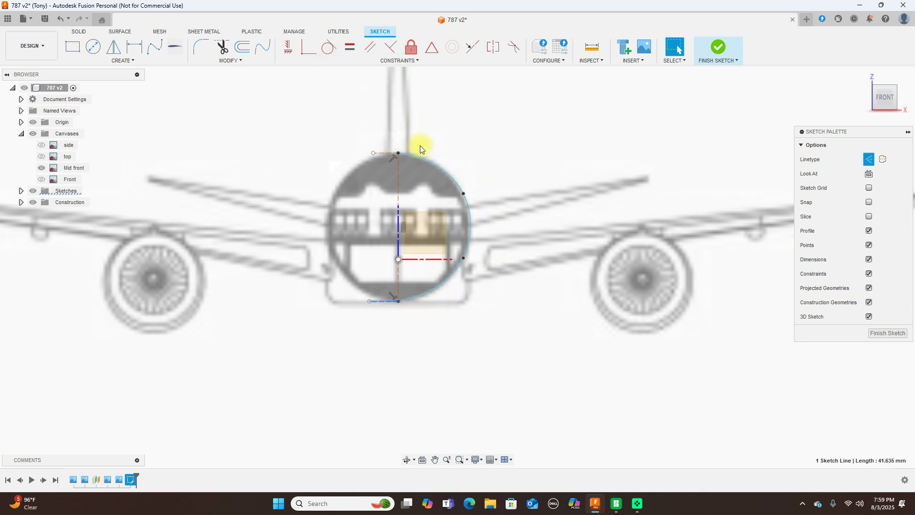
# Make the spline tangent to the horizontal construction lines at its top and bottom ends.
pyautogui.click(419, 162)
pyautogui.click(328, 47)
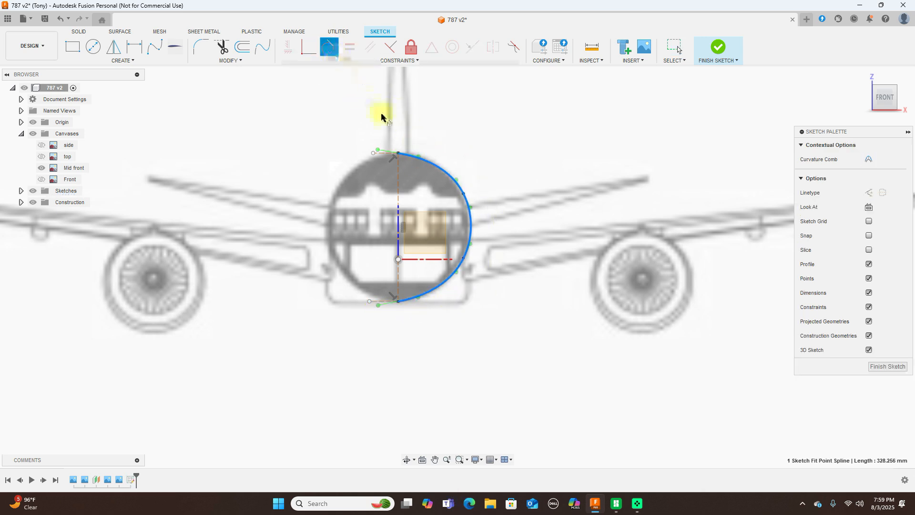
pyautogui.click(384, 152)
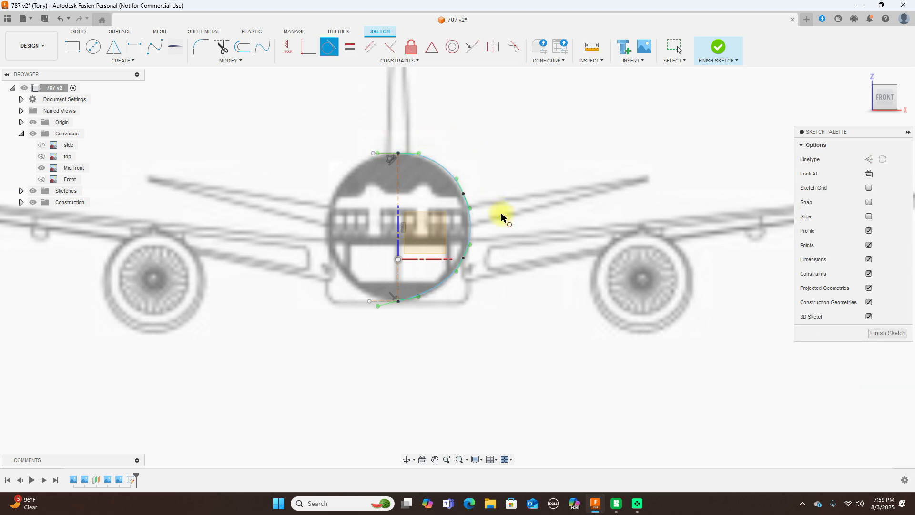
pyautogui.click(474, 220)
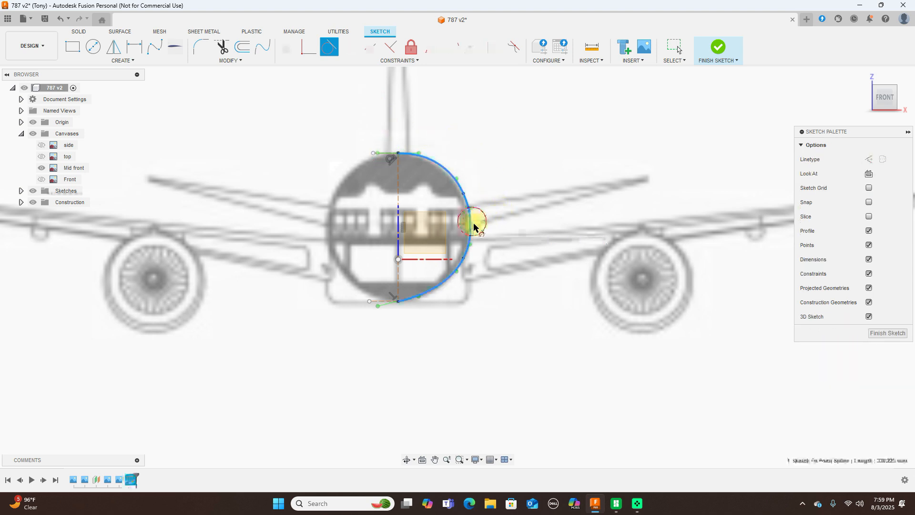
pyautogui.click(375, 303)
pyautogui.rightClick(470, 331)
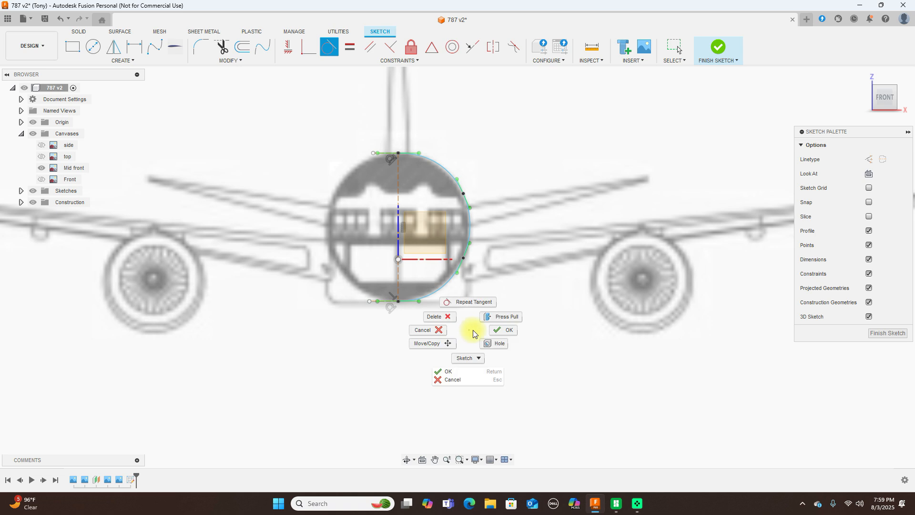
pyautogui.click(500, 329)
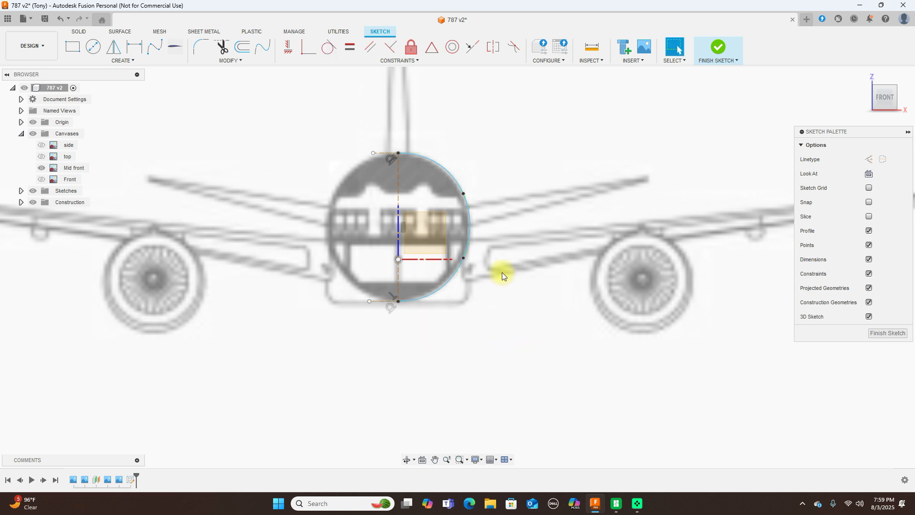
# Adjust the spline's two middle fit points so the curve follows the fuselage outline on the canvas.
pyautogui.click(462, 259)
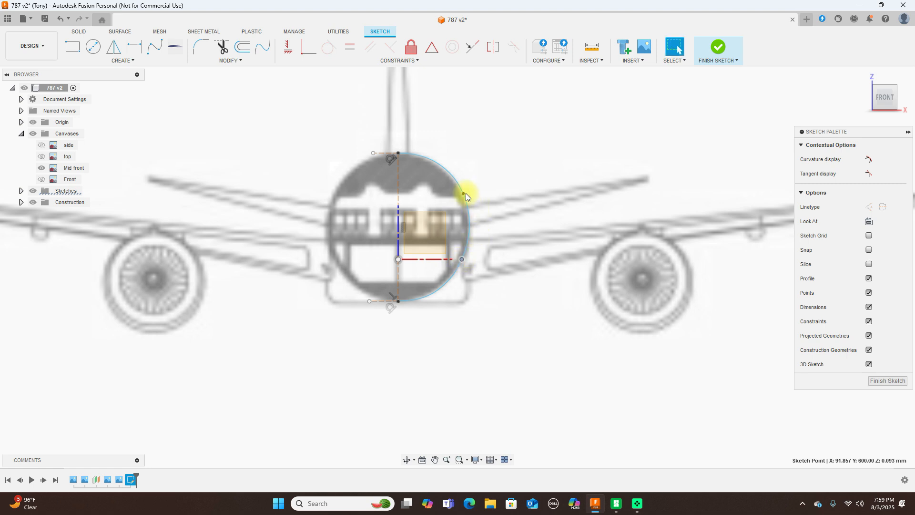
pyautogui.moveTo(464, 194); pyautogui.dragTo(464, 201)
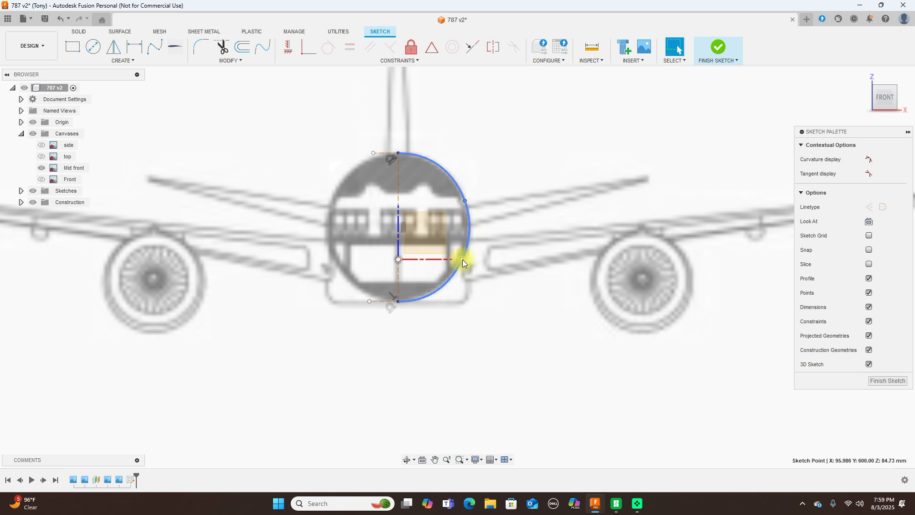
pyautogui.moveTo(462, 260); pyautogui.dragTo(463, 260)
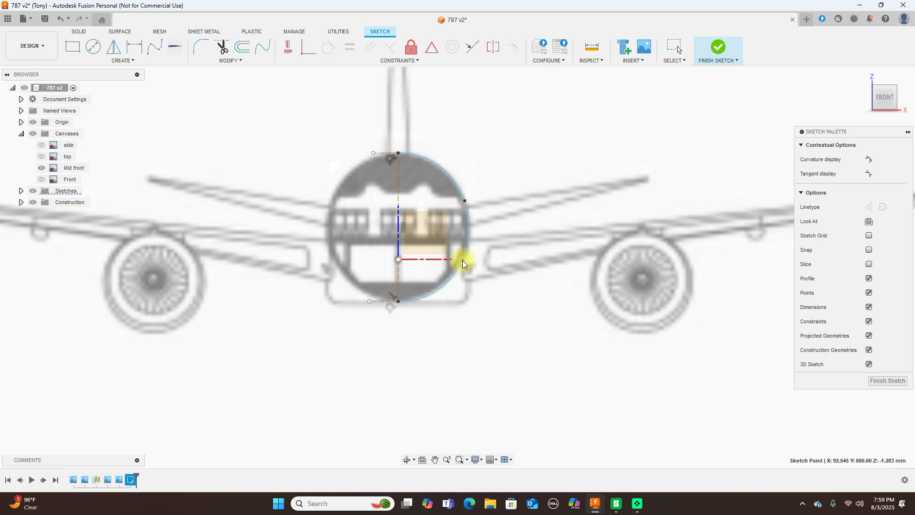
pyautogui.moveTo(462, 260); pyautogui.dragTo(462, 260)
# Mirror the half-fuselage spline about the vertical construction centerline to close the section outline.
pyautogui.click(114, 46)
pyautogui.click(435, 164)
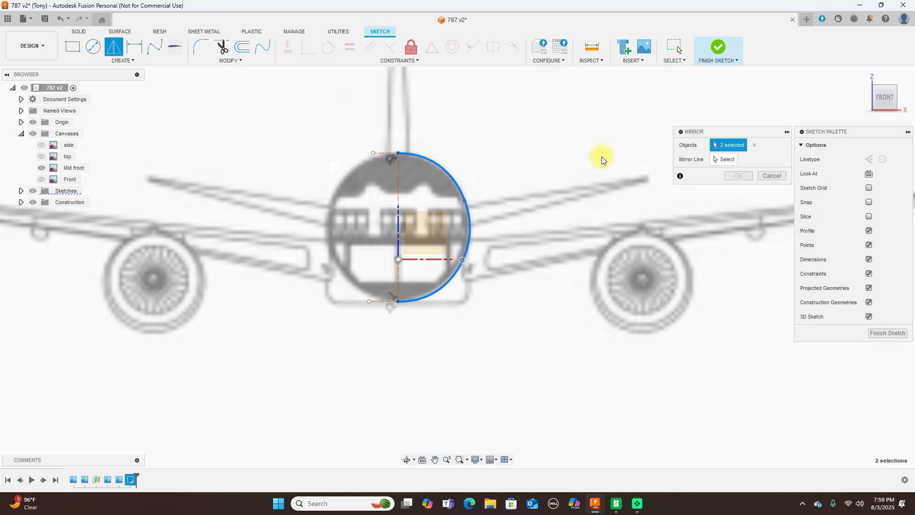
pyautogui.click(724, 159)
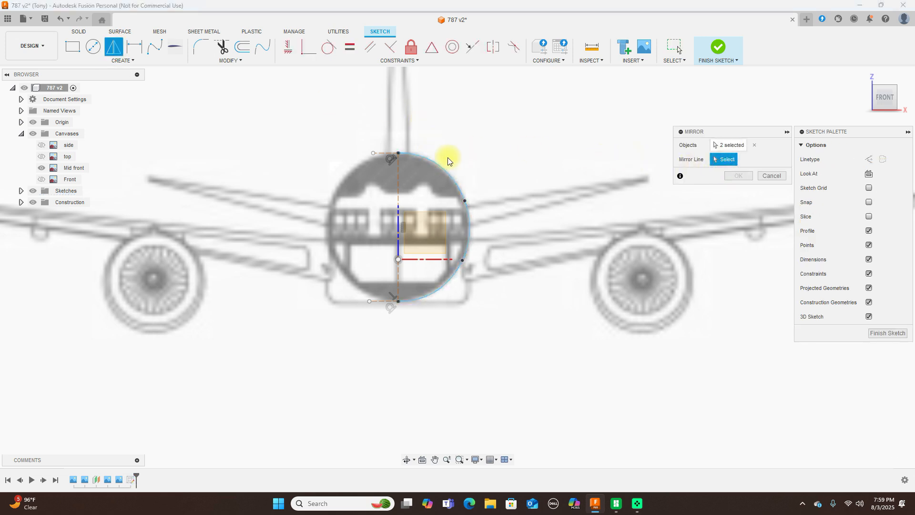
pyautogui.click(398, 179)
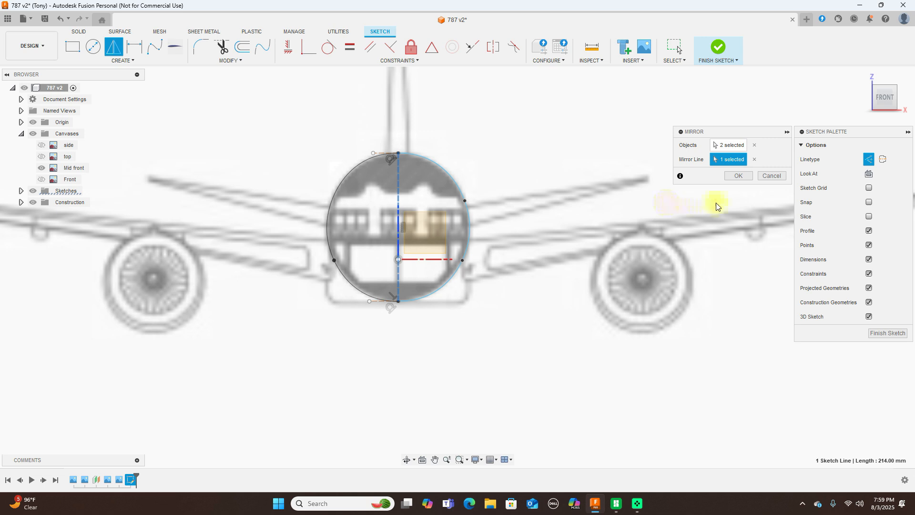
pyautogui.click(738, 175)
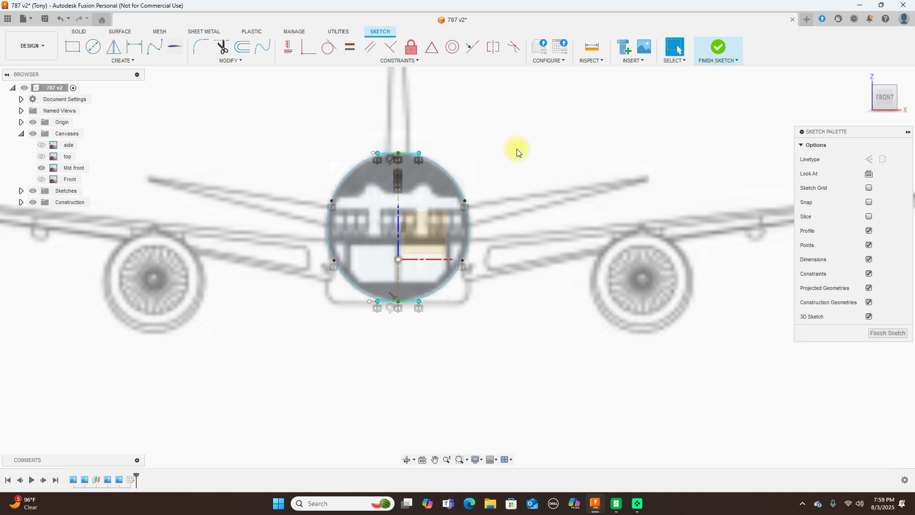
# Try a 20 mm inward offset of the closed fuselage outline and undo it.
pyautogui.scroll(2, 442, 136)
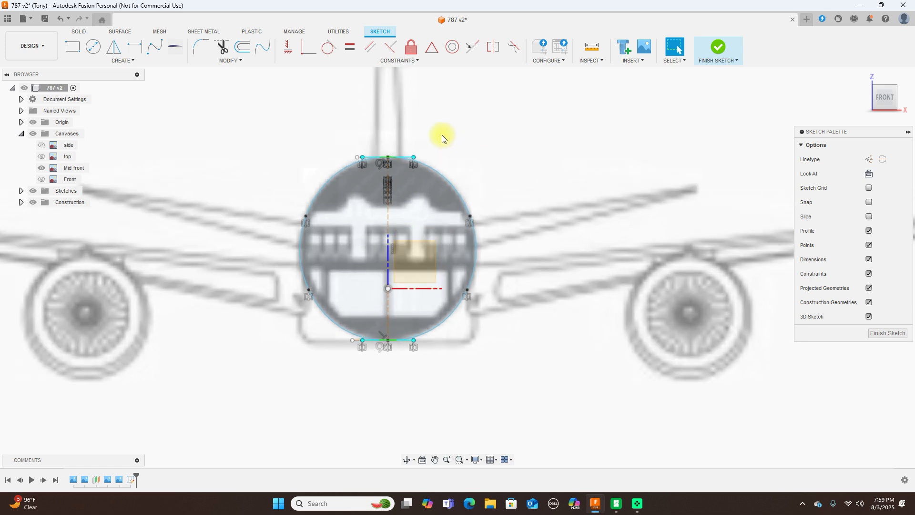
pyautogui.click(242, 46)
pyautogui.click(456, 188)
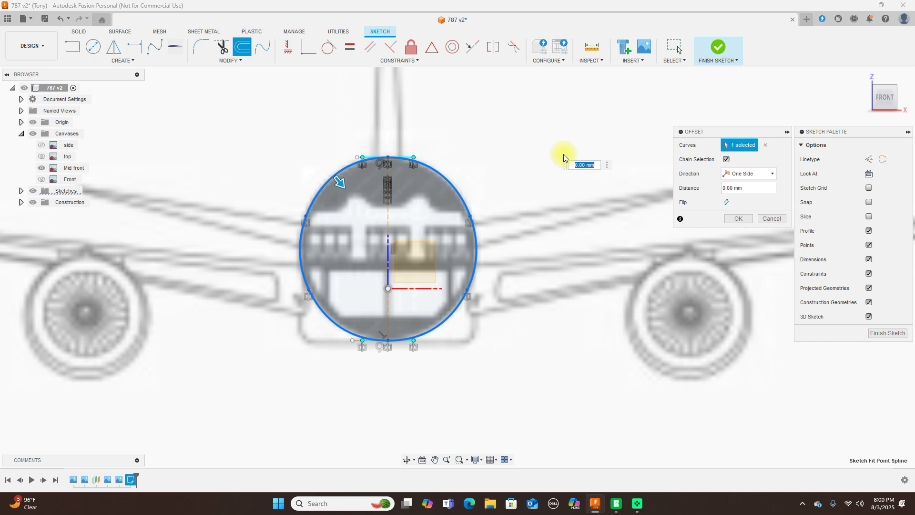
pyautogui.write('20')
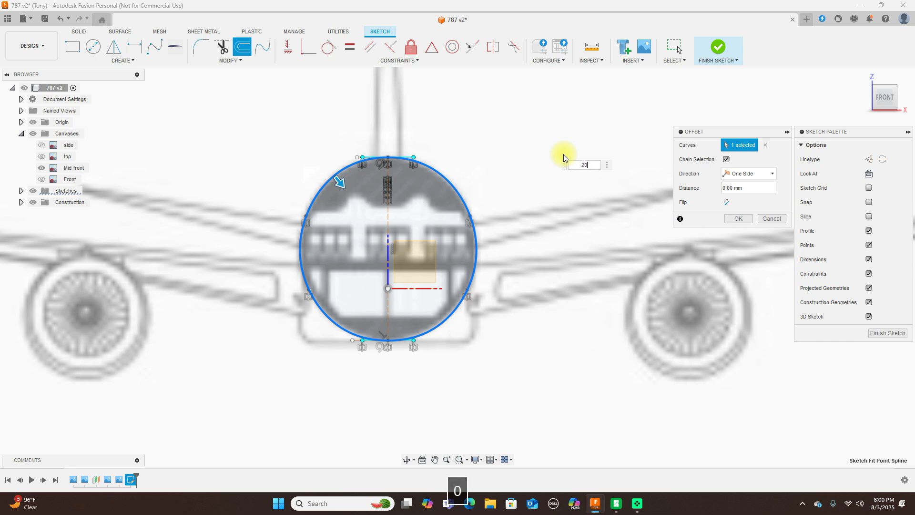
pyautogui.click(742, 218)
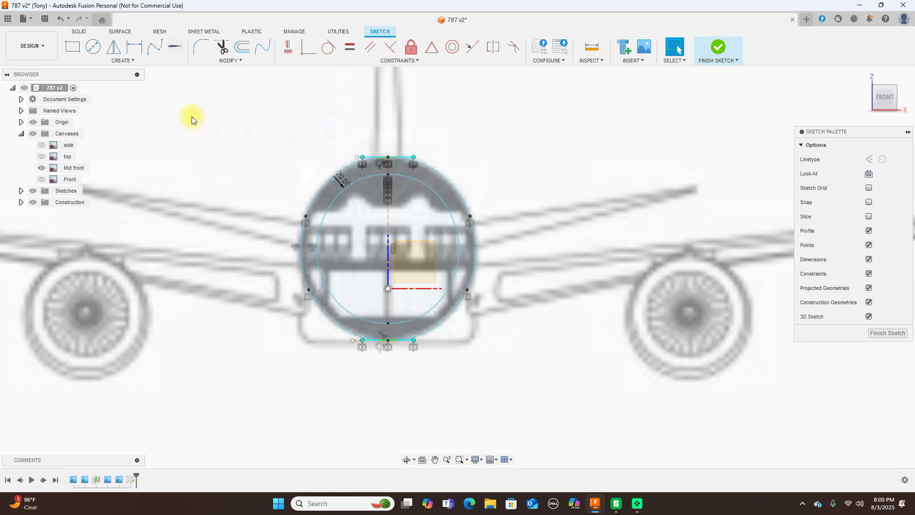
pyautogui.click(61, 19)
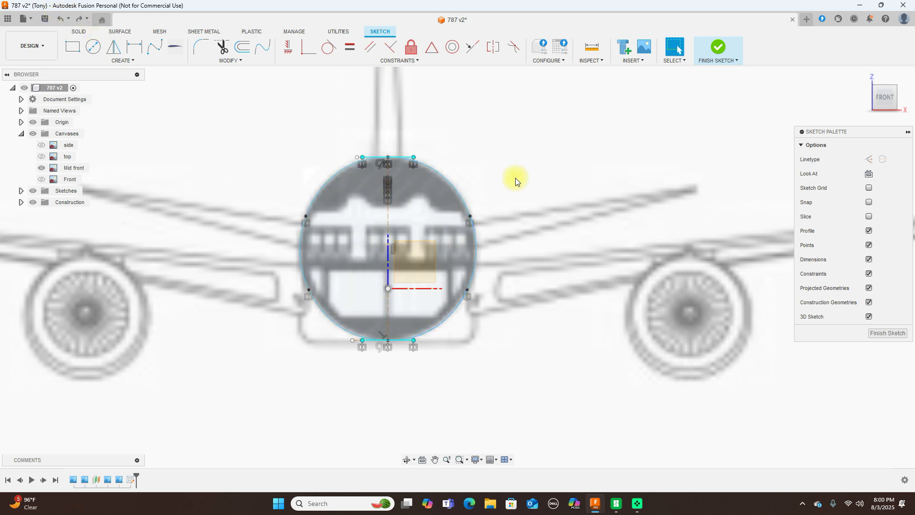
# Draw connected lines from the centerline: about 19 mm along the cabin ceiling, up the slope, and about 19 mm across the raised section.
pyautogui.scroll(2, 516, 178)
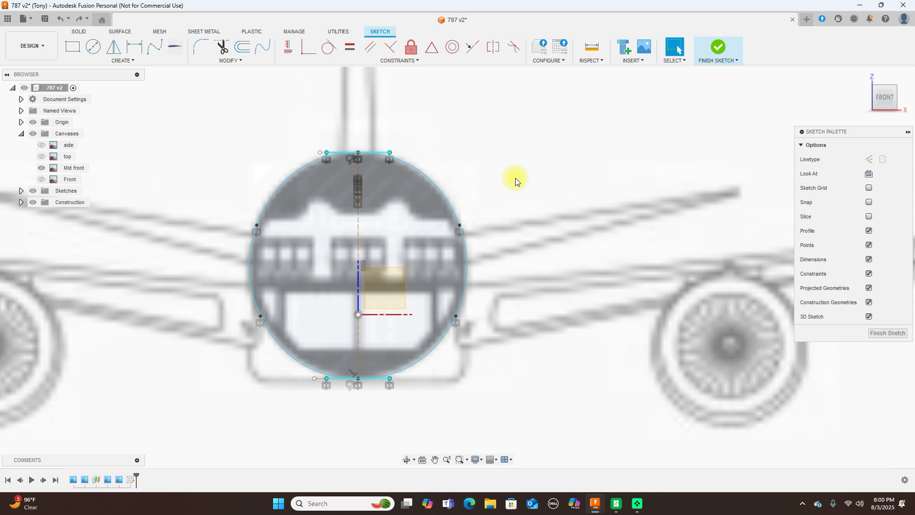
pyautogui.scroll(-2, 515, 179)
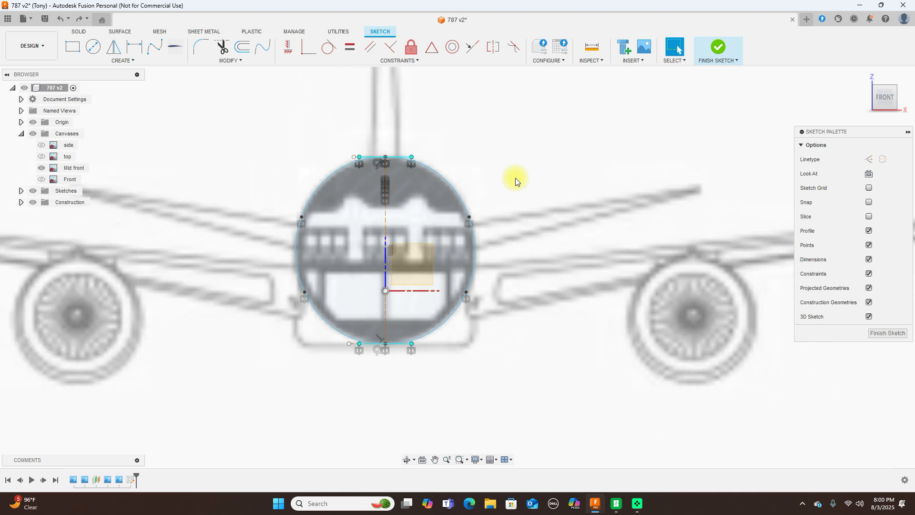
pyautogui.scroll(2, 398, 194)
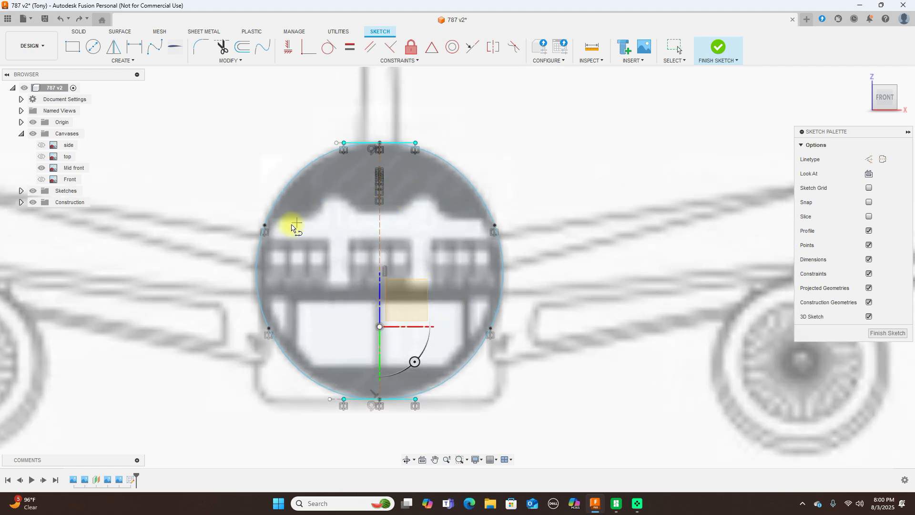
pyautogui.click(379, 215)
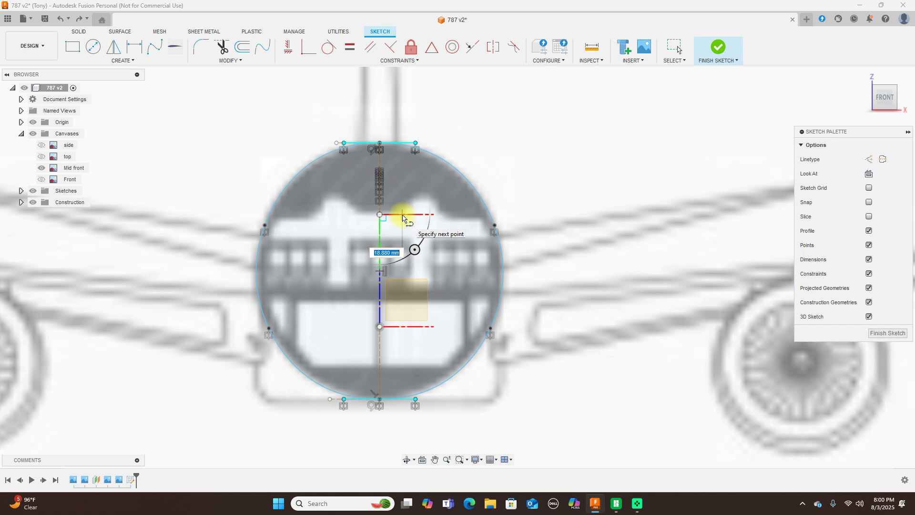
pyautogui.click(417, 194)
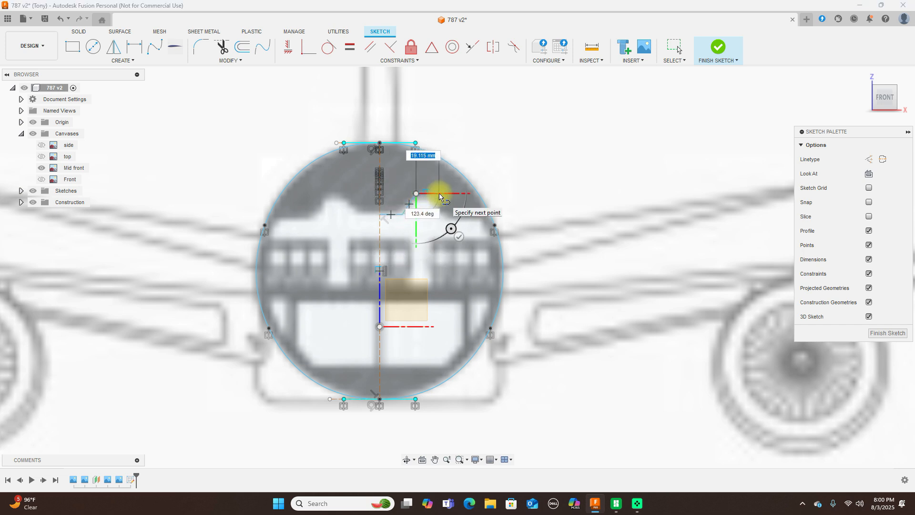
pyautogui.click(439, 194)
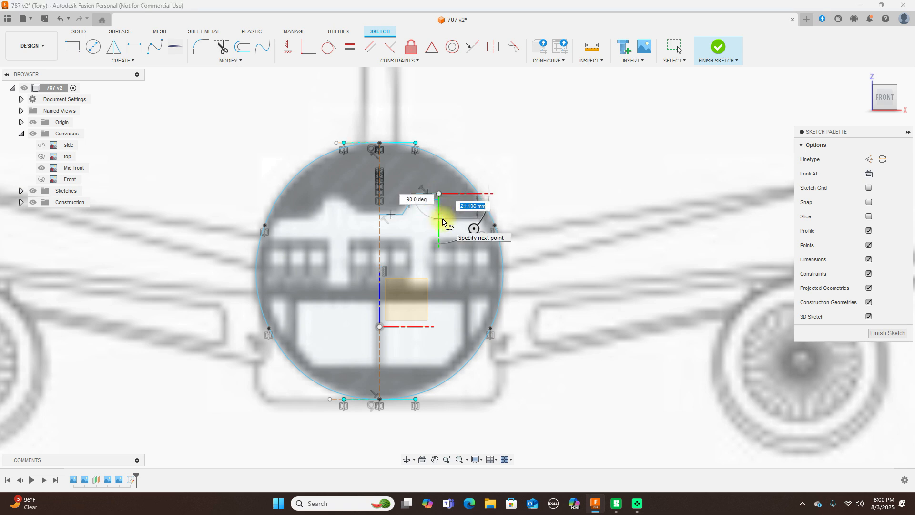
# Continue the ceiling line vertically down from the raised section, horizontally outward, and diagonally down to the top of the windows near the fuselage wall.
pyautogui.scroll(3, 449, 197)
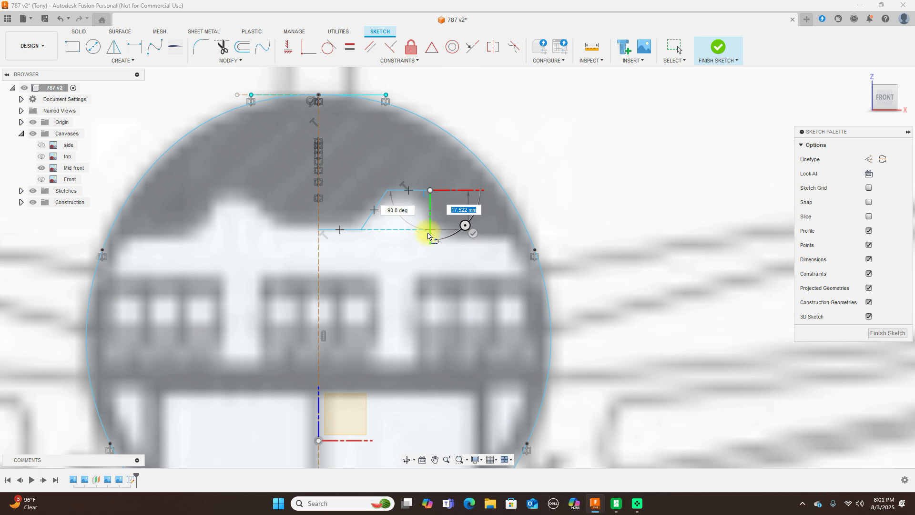
pyautogui.click(429, 233)
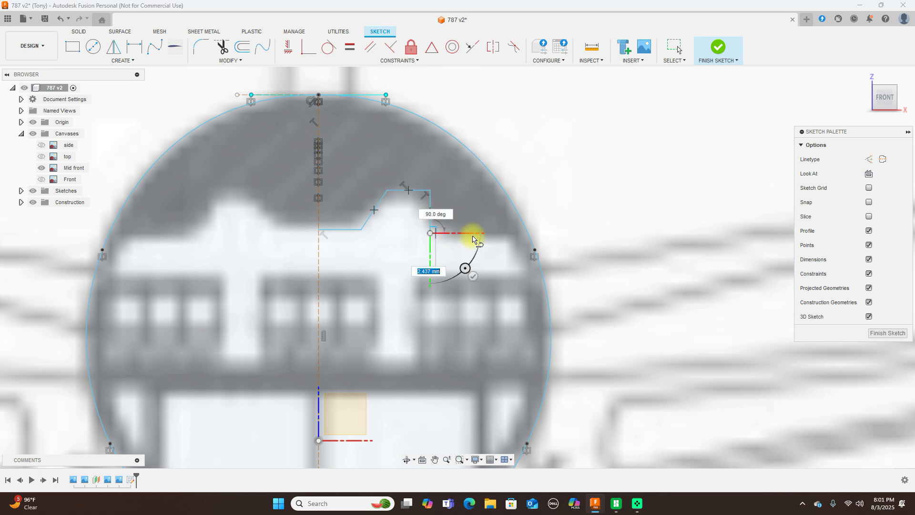
pyautogui.click(508, 237)
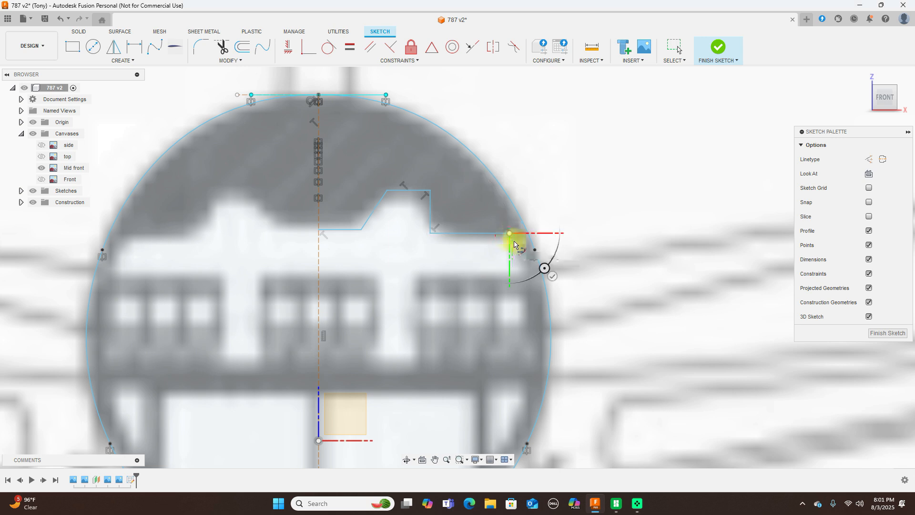
pyautogui.click(527, 275)
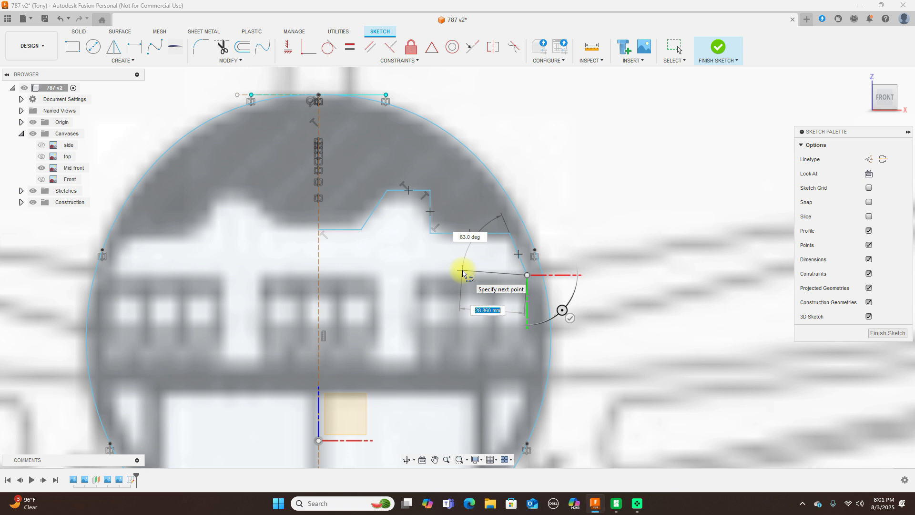
pyautogui.rightClick(526, 275)
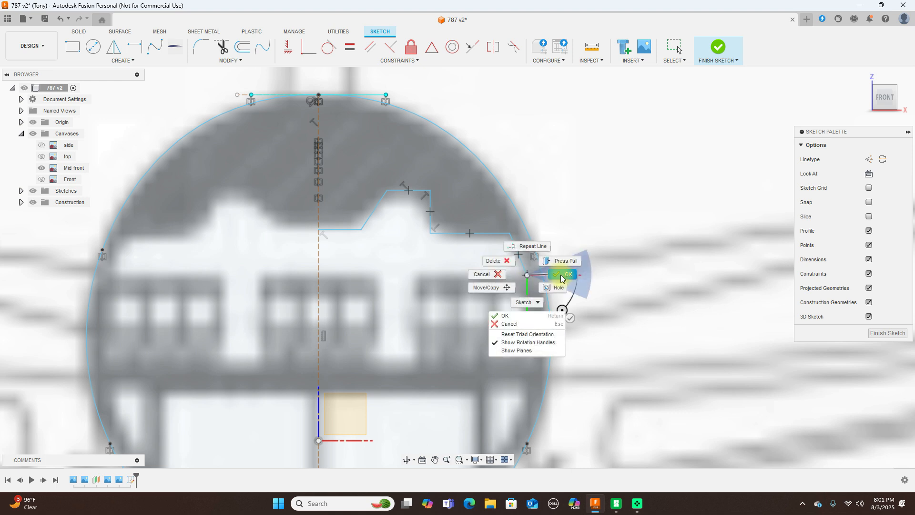
pyautogui.click(562, 275)
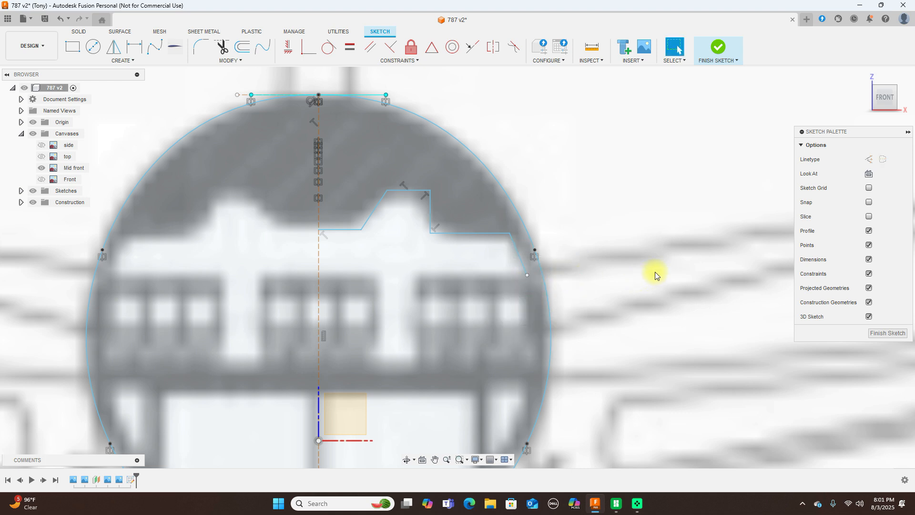
# Draw a vertical line about 40 mm down from the ceiling line's outer end and a horizontal floor line back to the centerline.
pyautogui.scroll(-3, 655, 272)
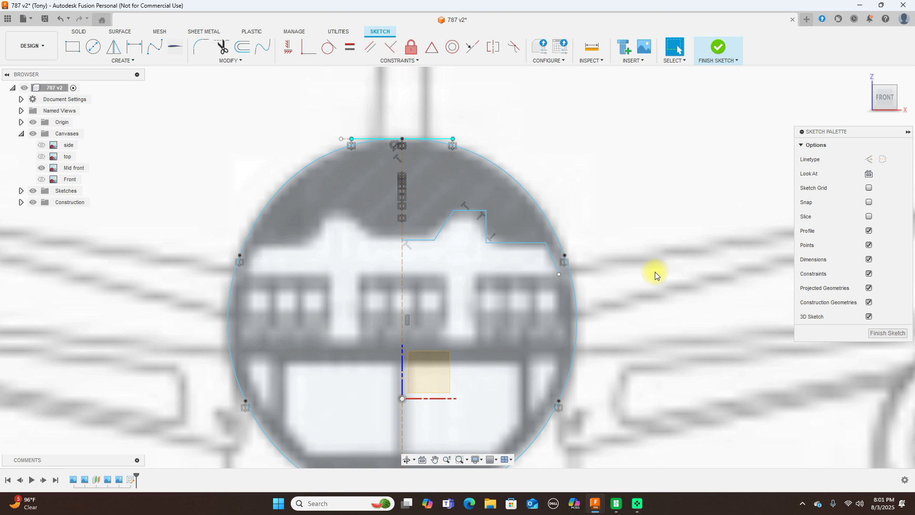
pyautogui.press('l')
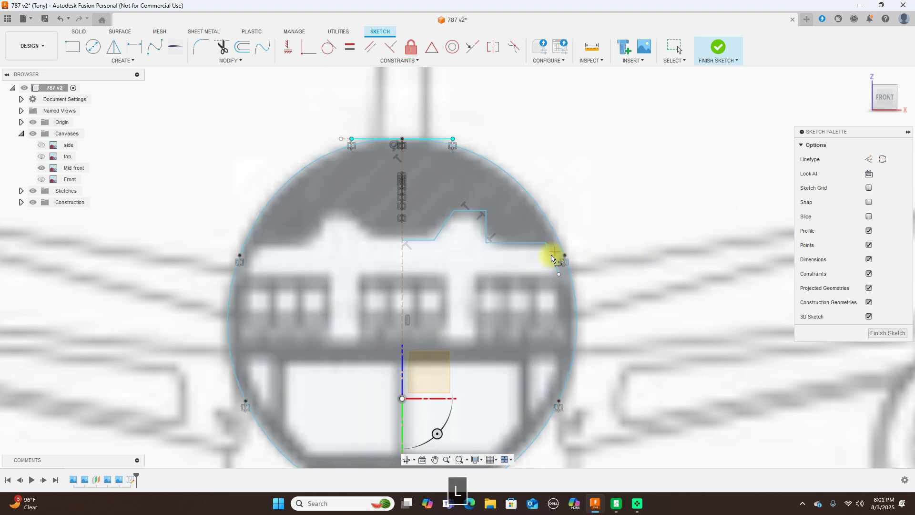
pyautogui.click(559, 274)
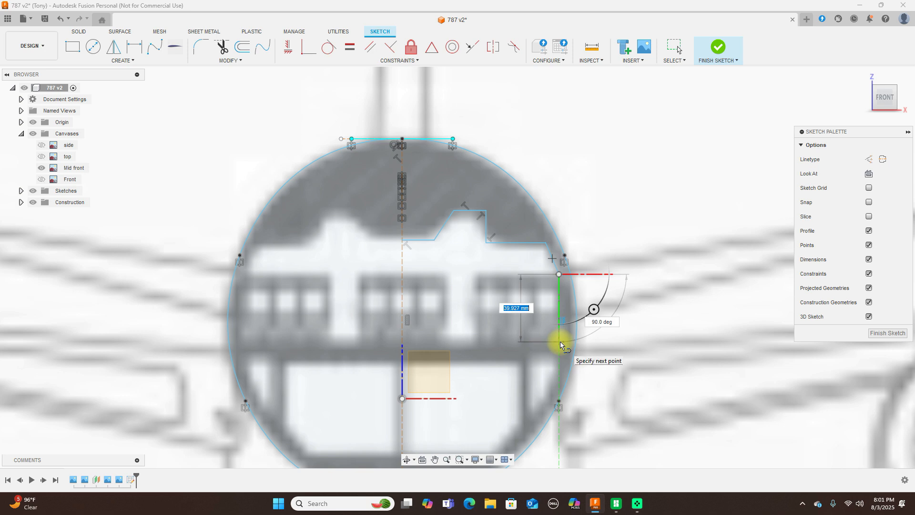
pyautogui.click(560, 342)
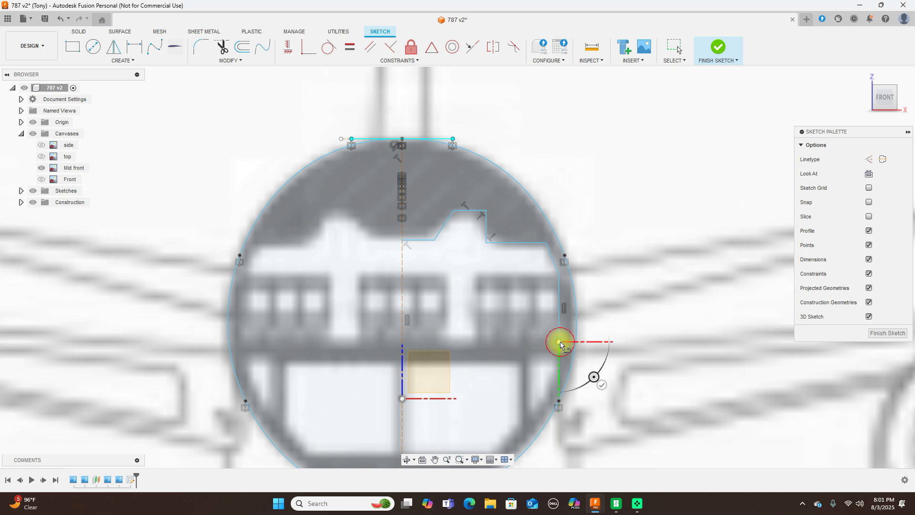
pyautogui.click(402, 342)
pyautogui.rightClick(402, 342)
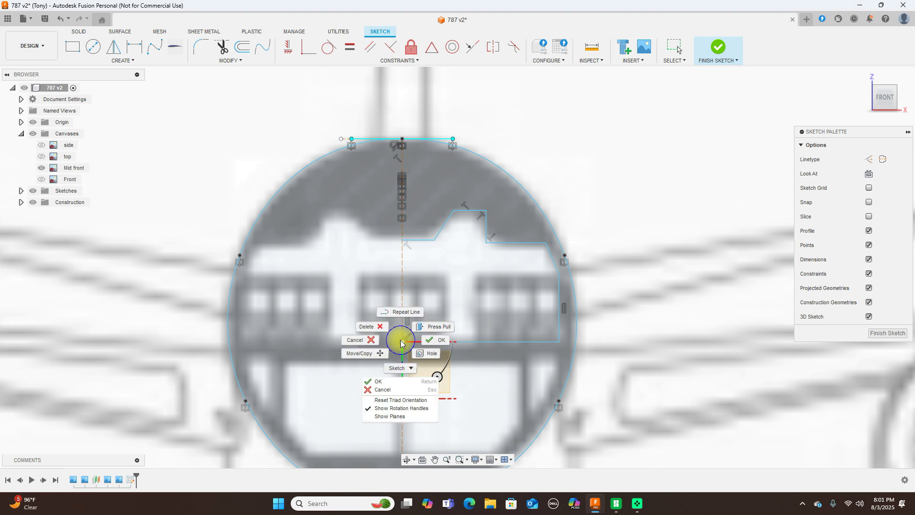
pyautogui.click(437, 340)
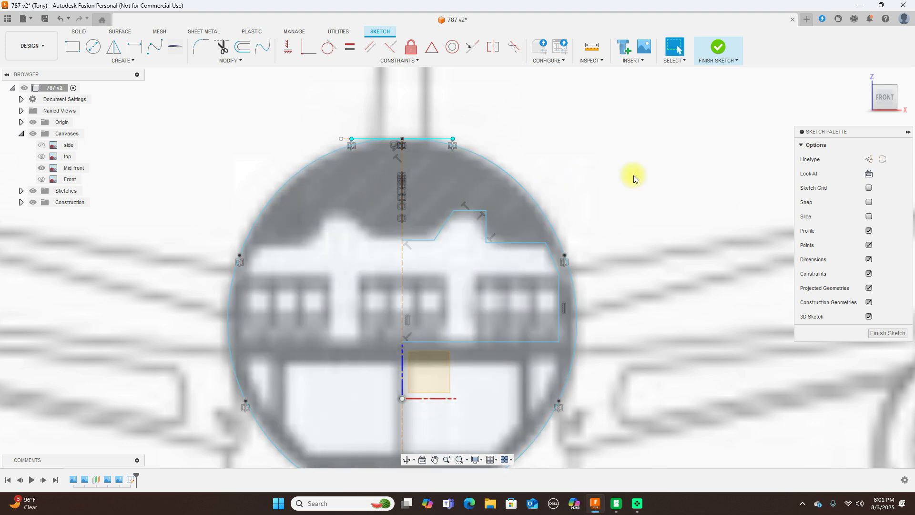
# Sketch the closed four-sided outline of the small side compartment below the cabin floor, about 16 mm wide and 40 mm high.
pyautogui.scroll(-2, 633, 179)
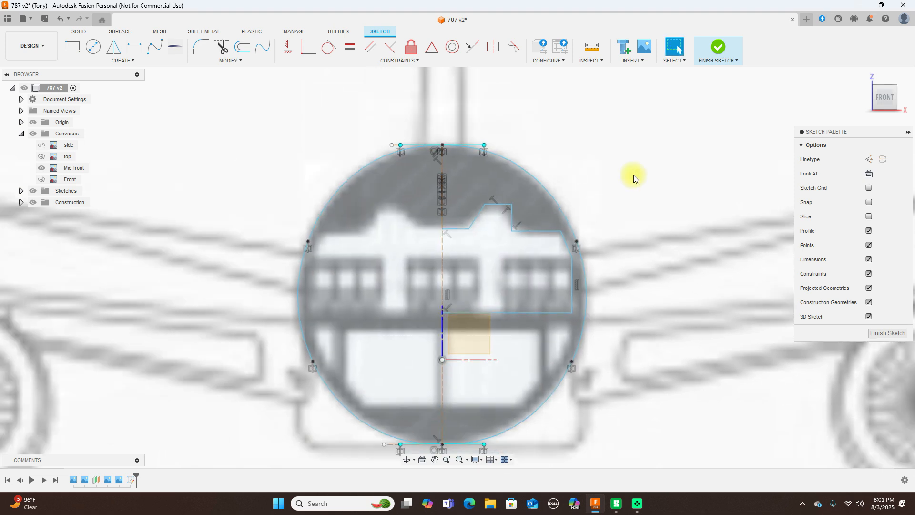
pyautogui.scroll(1, 630, 176)
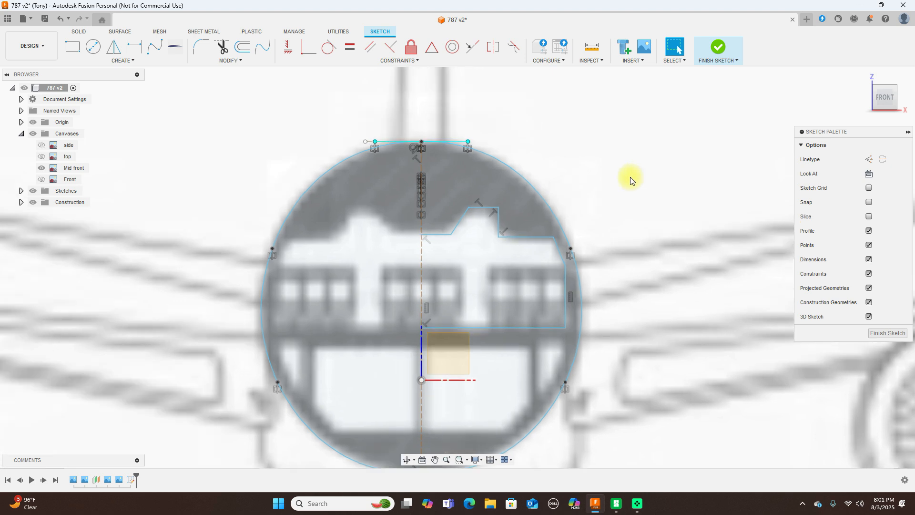
pyautogui.press('l')
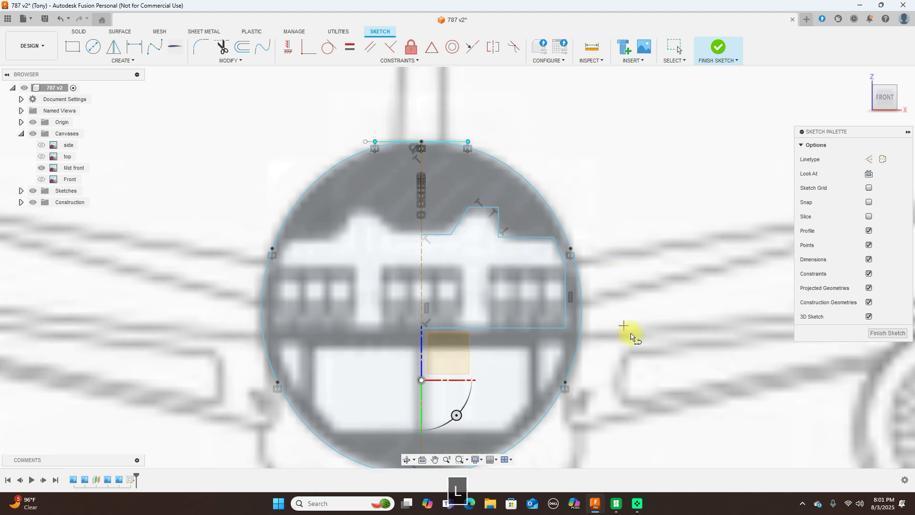
pyautogui.scroll(1, 595, 344)
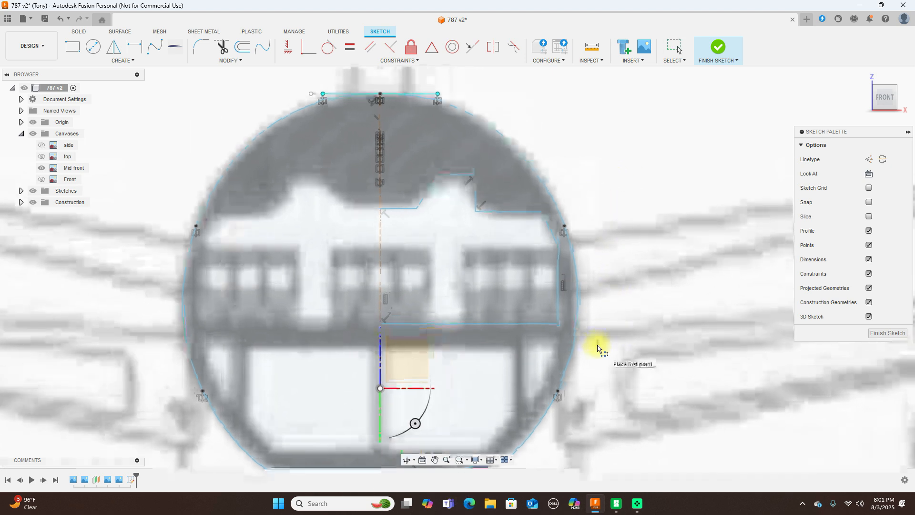
pyautogui.click(558, 340)
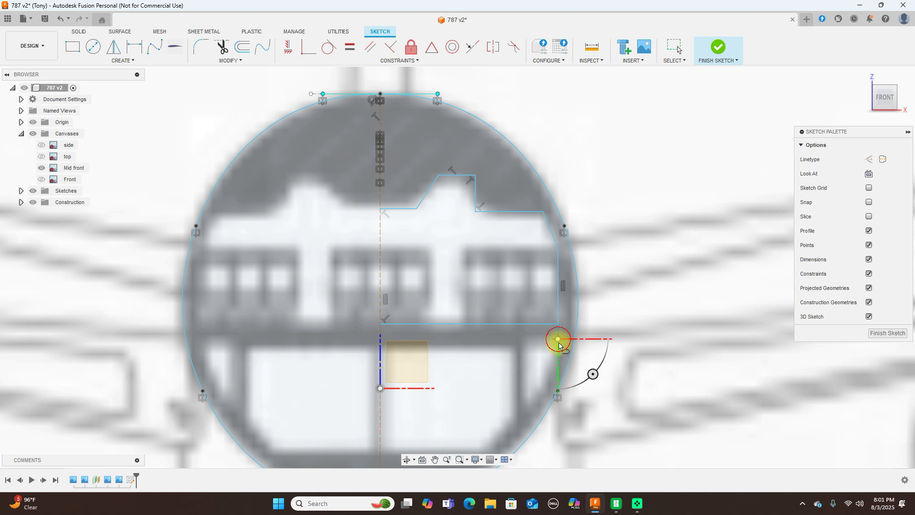
pyautogui.click(557, 369)
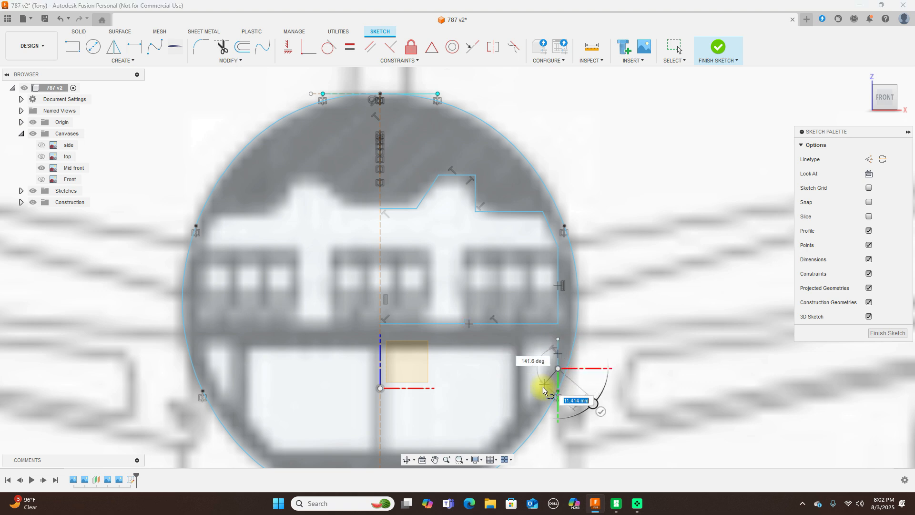
pyautogui.click(524, 415)
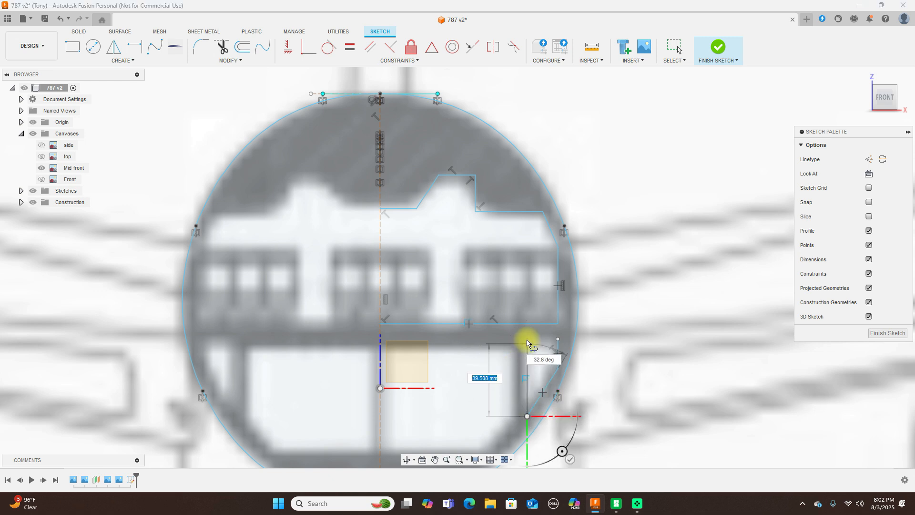
pyautogui.click(527, 341)
pyautogui.click(557, 339)
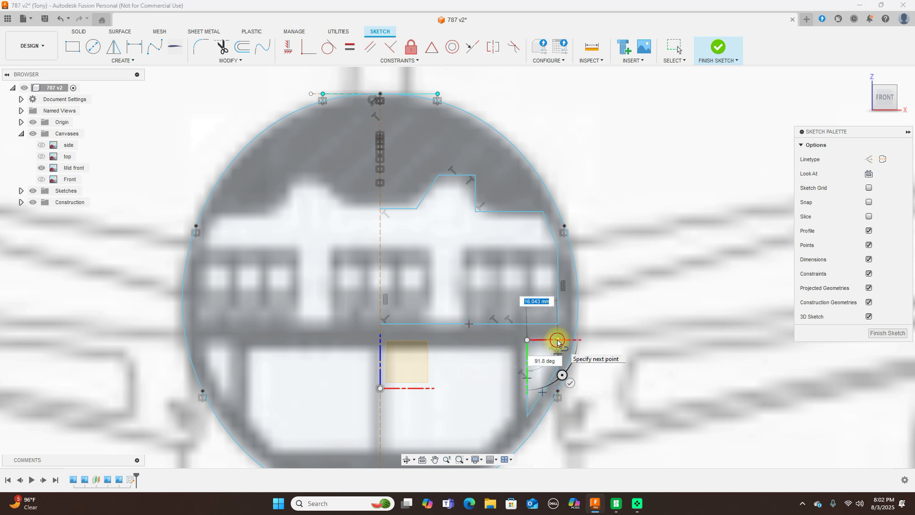
pyautogui.rightClick(556, 339)
pyautogui.click(593, 342)
# Draw the cargo hold's outer side line below the cabin floor, its sloped lower corner, and a horizontal bottom line to the centerline.
pyautogui.scroll(-2, 646, 271)
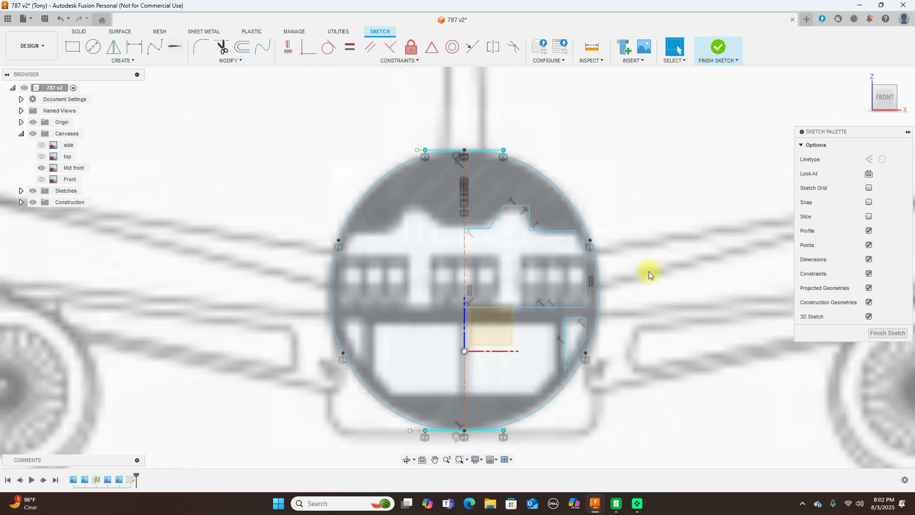
pyautogui.press('l')
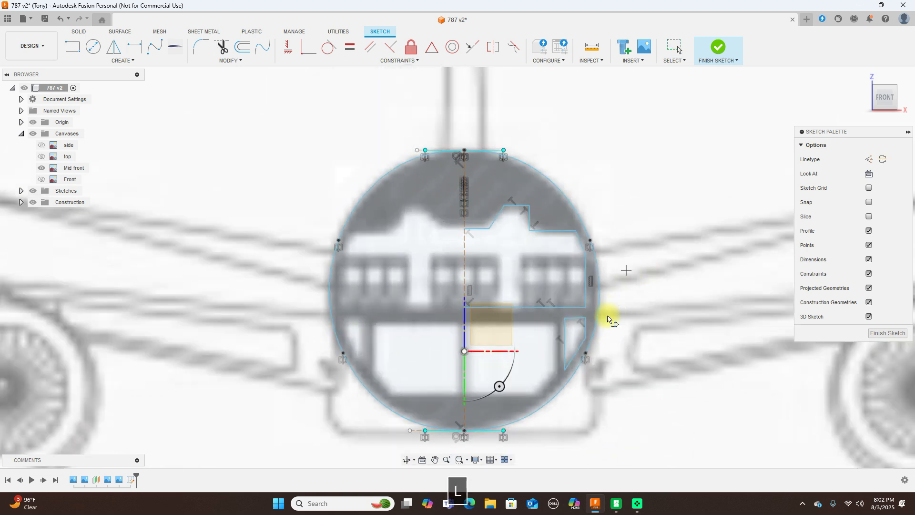
pyautogui.click(554, 319)
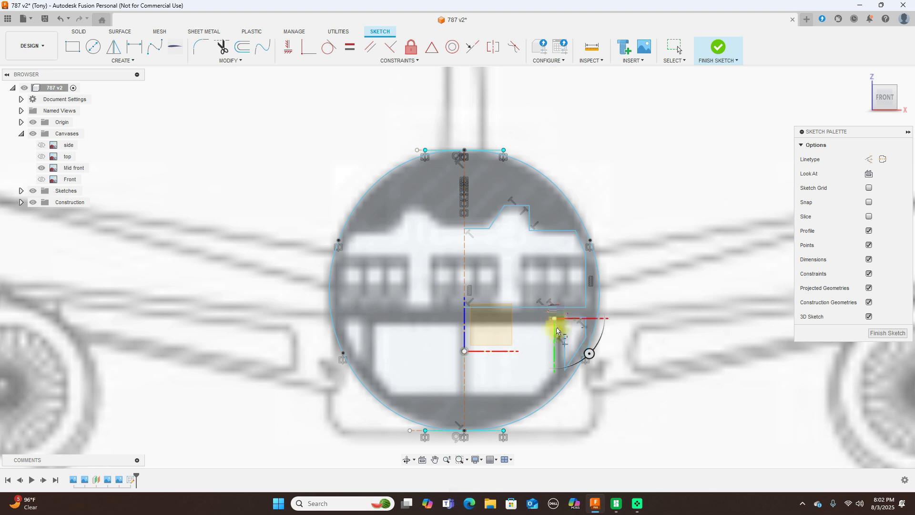
pyautogui.click(555, 369)
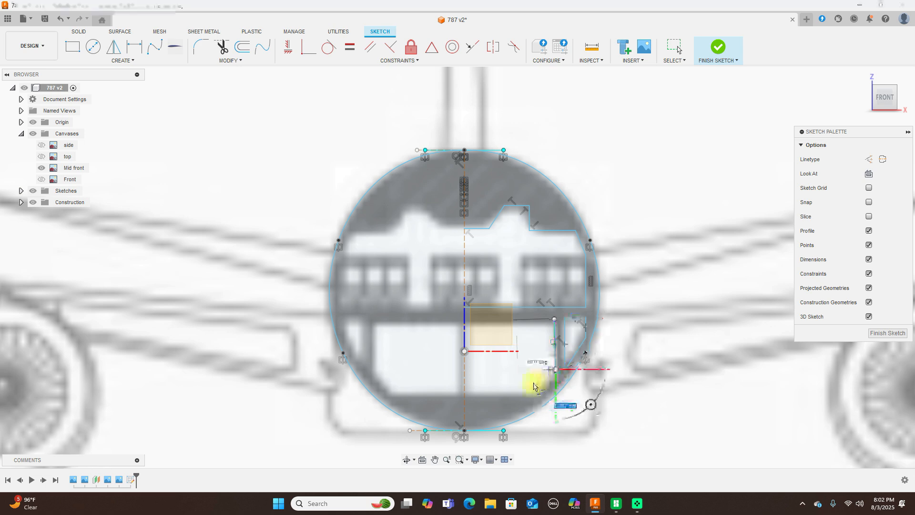
pyautogui.click(535, 395)
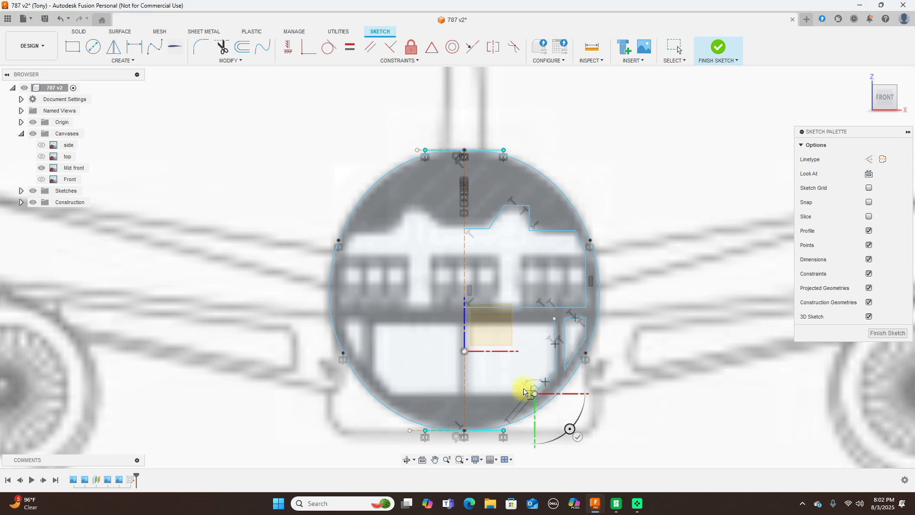
pyautogui.click(466, 394)
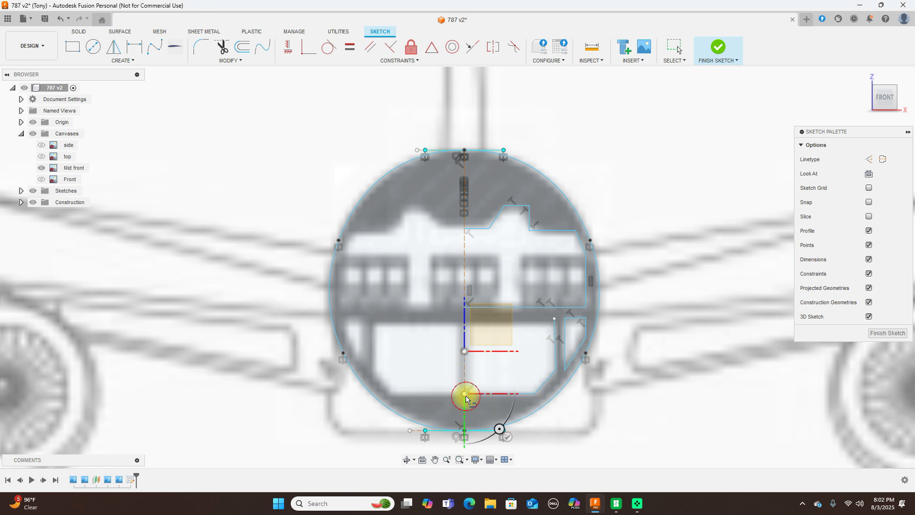
pyautogui.rightClick(465, 394)
pyautogui.click(500, 397)
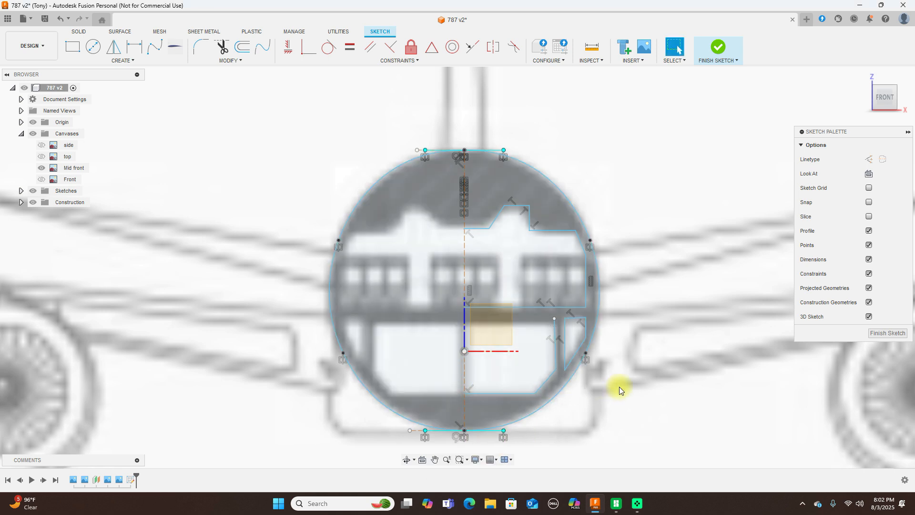
# Mirror the cabin, side compartment and cargo hold outlines about the fuselage's vertical centerline.
pyautogui.click(113, 47)
pyautogui.click(484, 228)
pyautogui.click(496, 217)
pyautogui.click(518, 206)
pyautogui.click(529, 213)
pyautogui.click(548, 230)
pyautogui.click(580, 241)
pyautogui.click(585, 275)
pyautogui.click(553, 306)
pyautogui.click(576, 319)
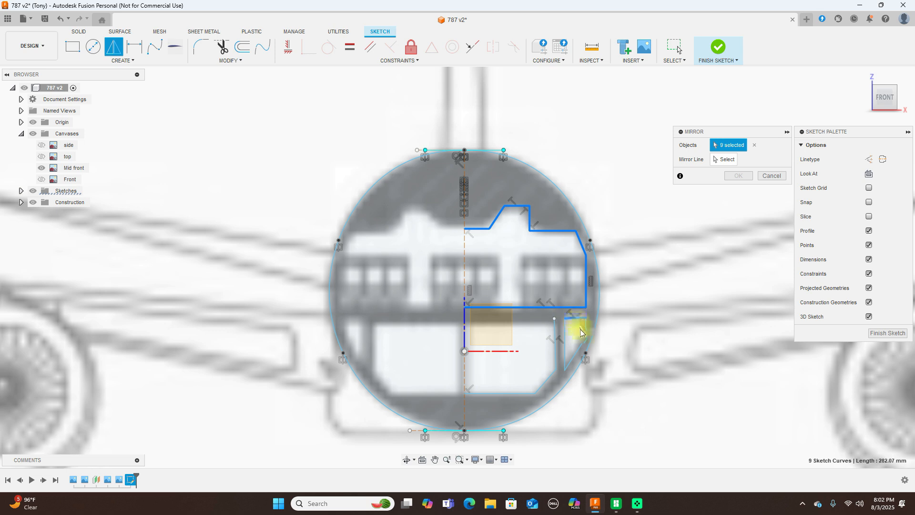
pyautogui.click(586, 333)
pyautogui.click(580, 344)
pyautogui.click(565, 339)
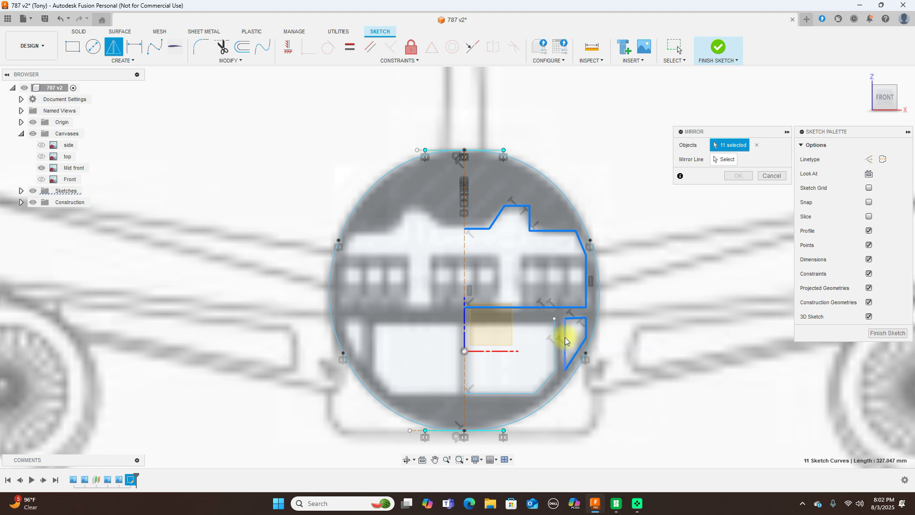
pyautogui.click(555, 334)
pyautogui.click(551, 372)
pyautogui.click(519, 394)
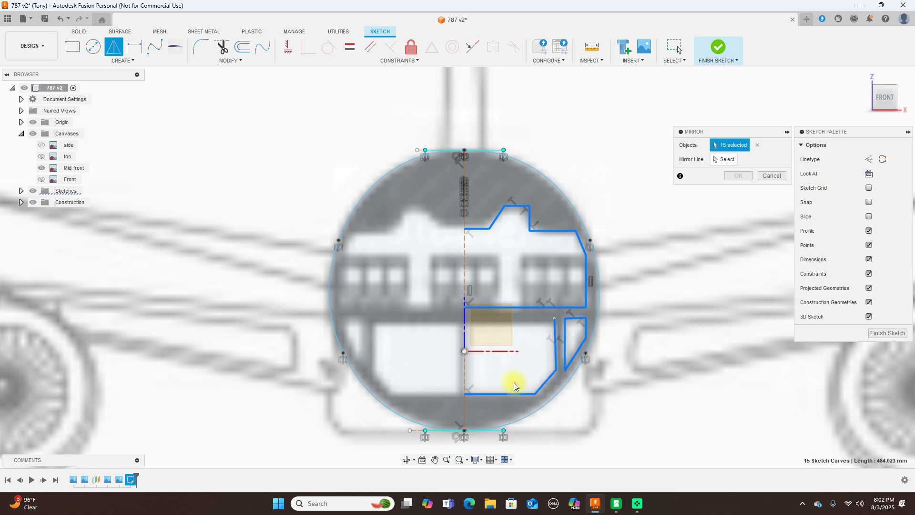
pyautogui.click(725, 161)
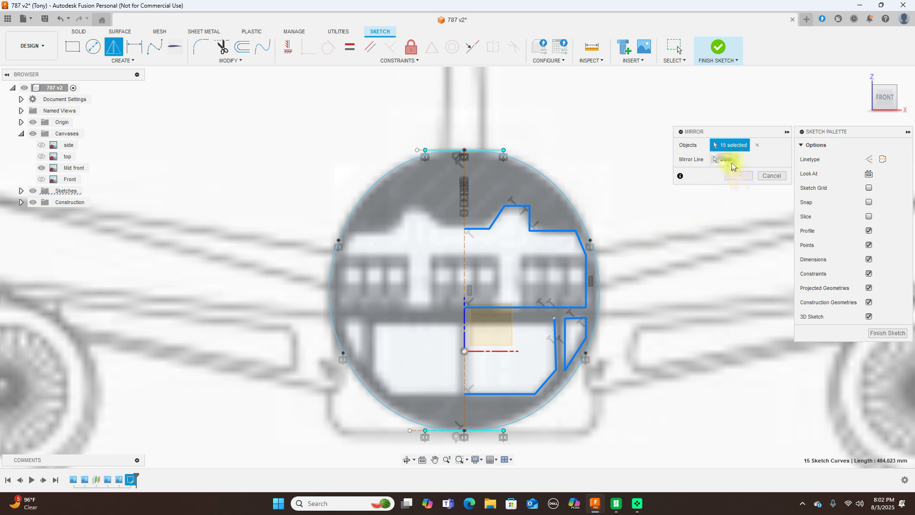
pyautogui.click(464, 329)
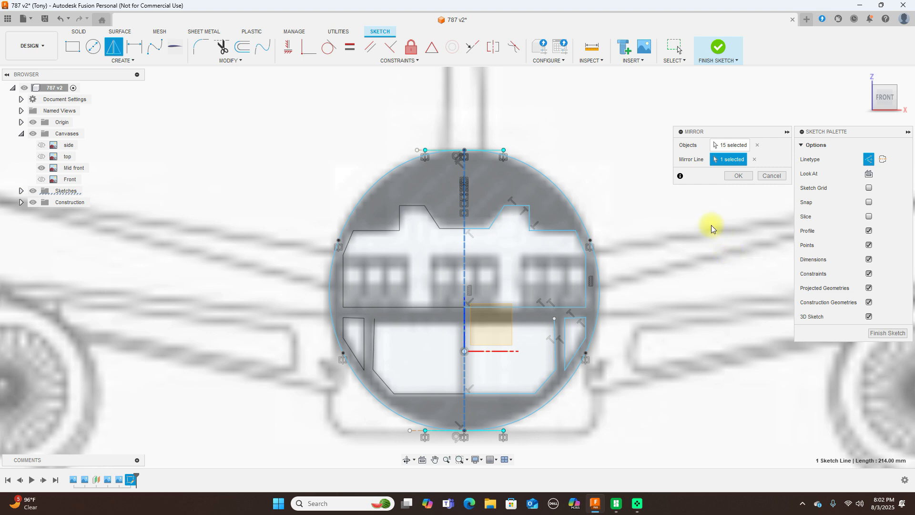
pyautogui.click(738, 176)
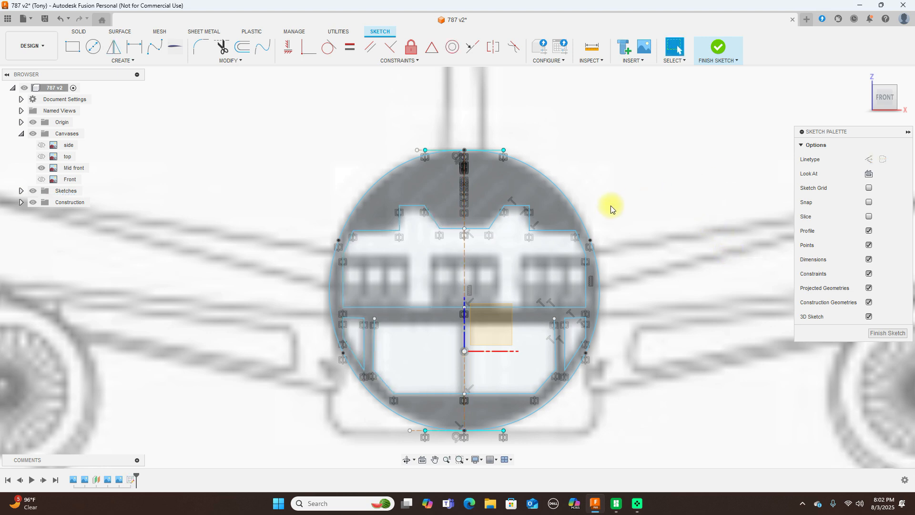
# Close the cargo hold outline with a line joining its two upper corners, and finish the sketch.
pyautogui.press('l')
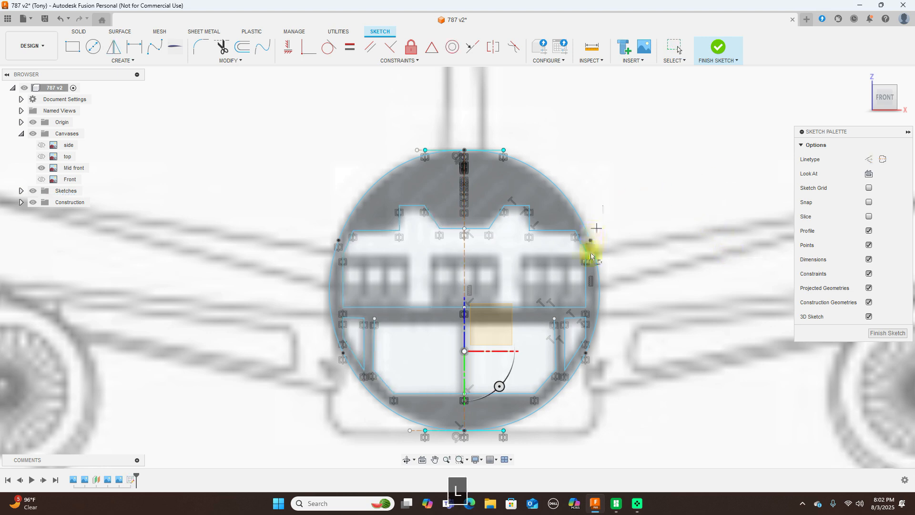
pyautogui.click(554, 318)
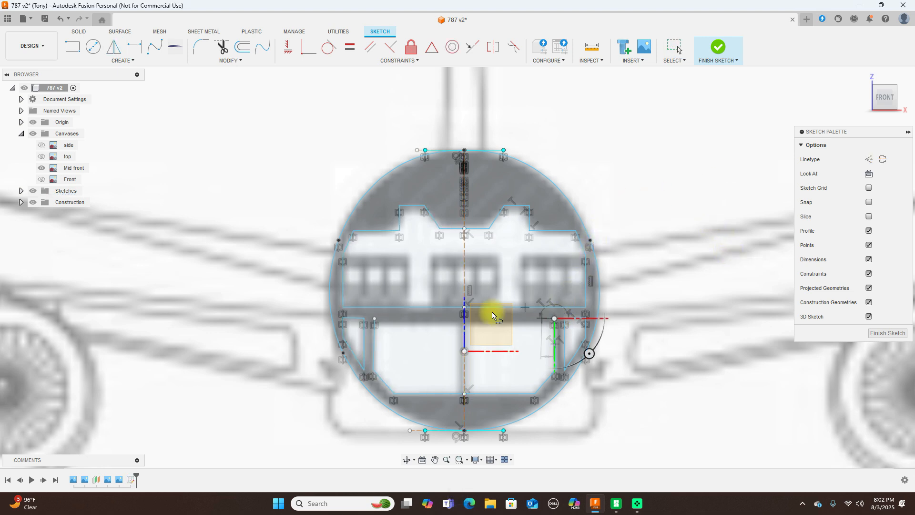
pyautogui.rightClick(373, 321)
pyautogui.click(411, 320)
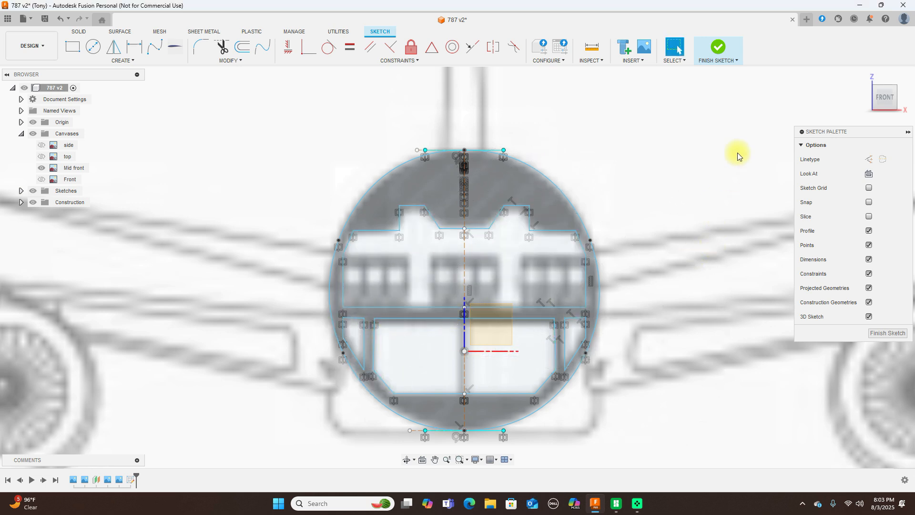
pyautogui.click(723, 48)
# Hide all canvases and extrude the fuselage frame profile around the cabin, compartment and cargo openings 3 mm as a new body.
pyautogui.scroll(-3, 678, 145)
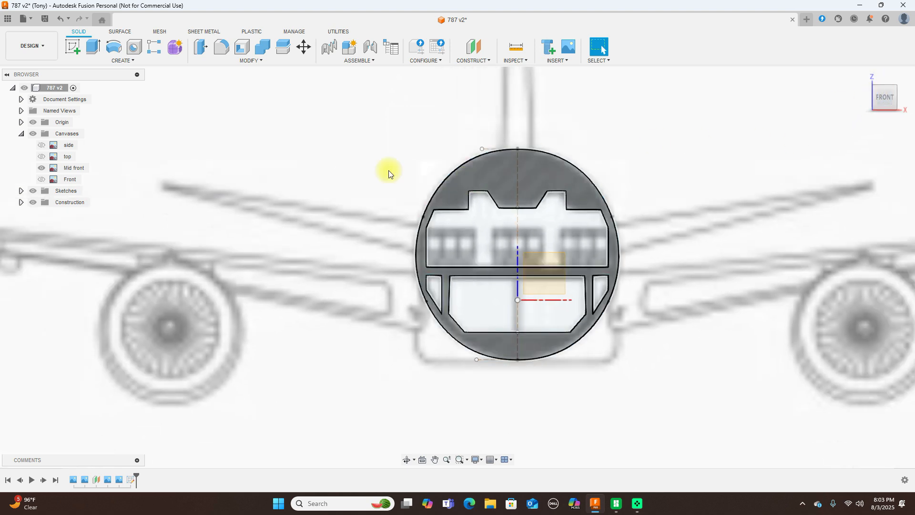
pyautogui.click(33, 134)
pyautogui.moveTo(894, 99)
pyautogui.mouseDown()
pyautogui.moveTo(850, 116)
pyautogui.moveTo(777, 116)
pyautogui.mouseUp()
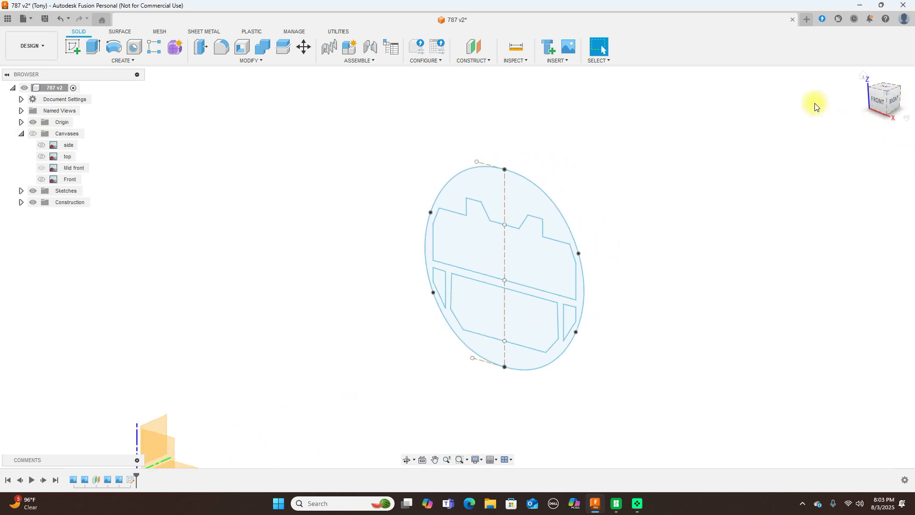
pyautogui.press('e')
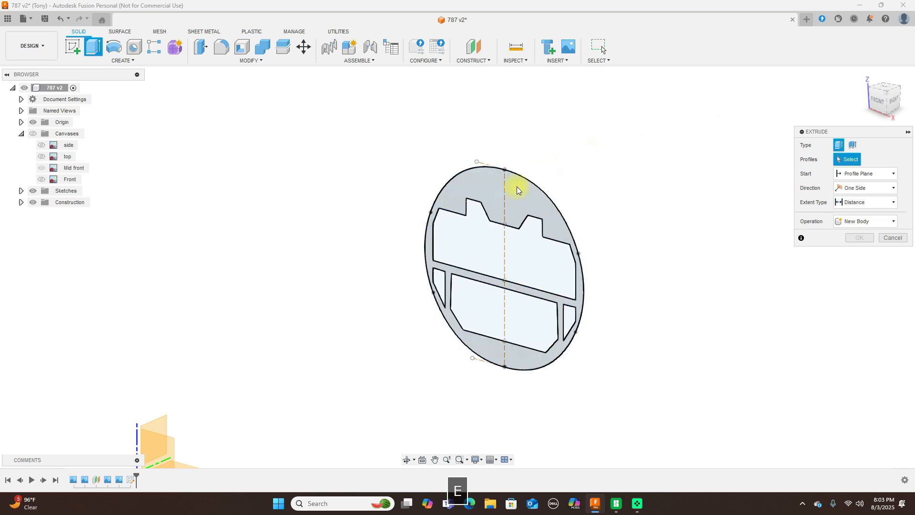
pyautogui.click(516, 191)
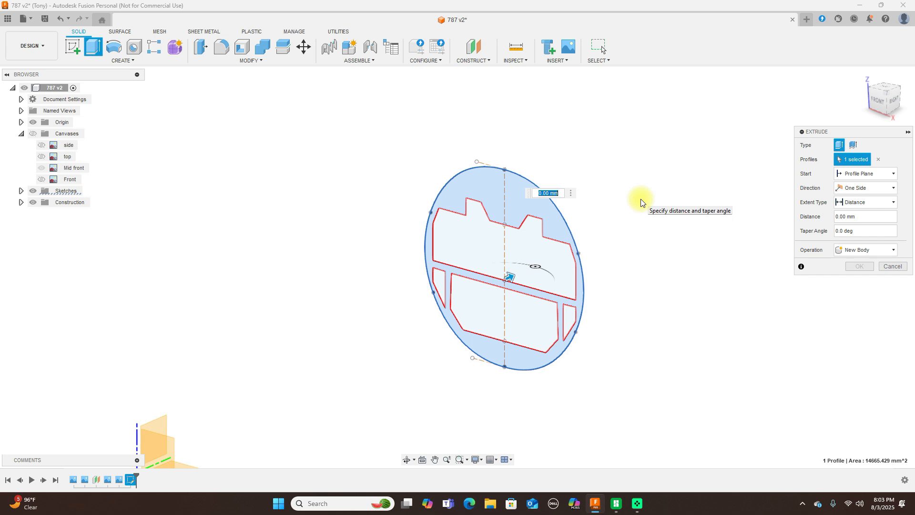
pyautogui.write('3')
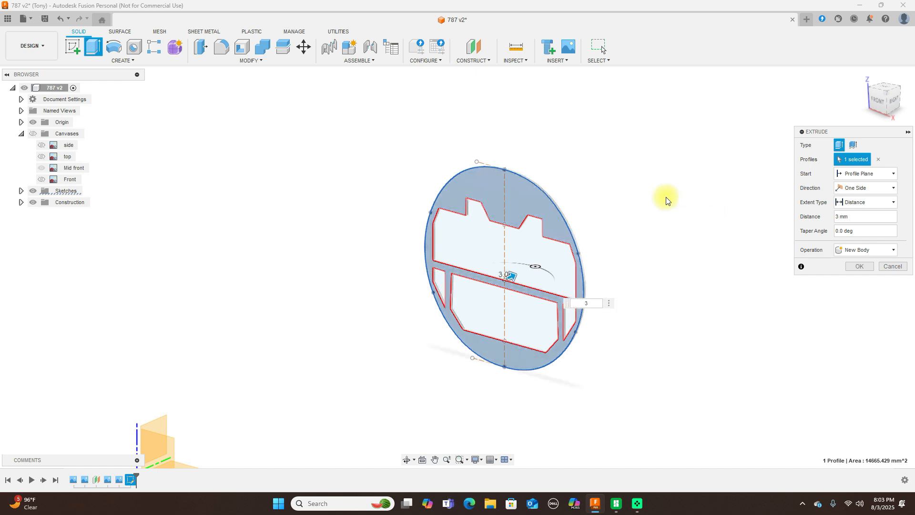
pyautogui.click(861, 266)
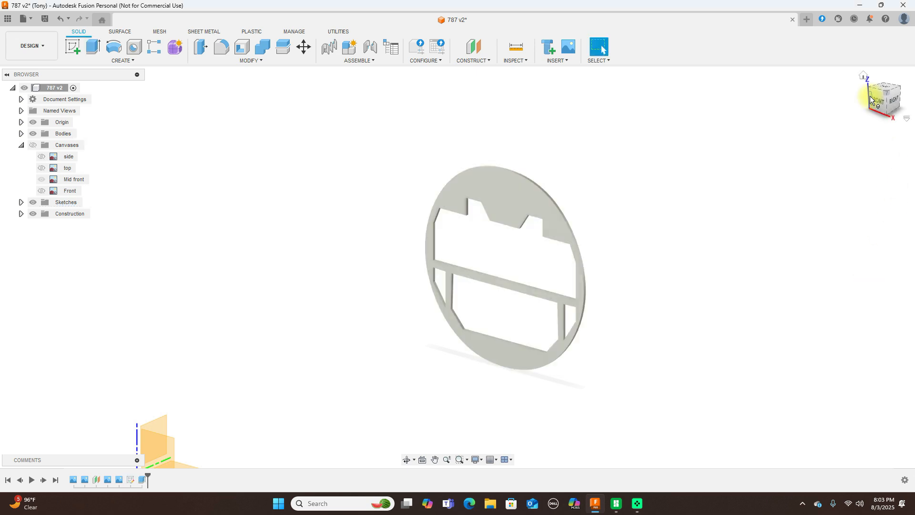
# Switch the visual style to shaded with visible edges only and show the canvases again behind the frame in front view.
pyautogui.hotkey('ctrl', '6')
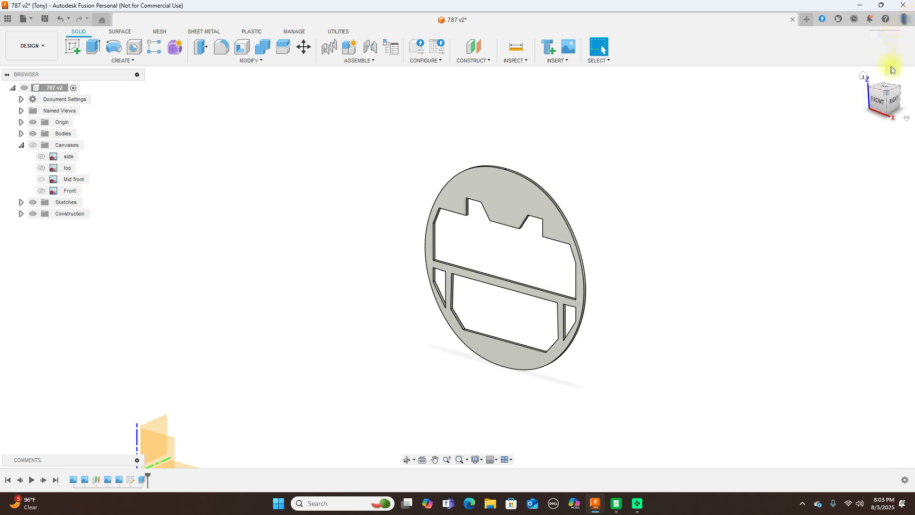
pyautogui.click(880, 106)
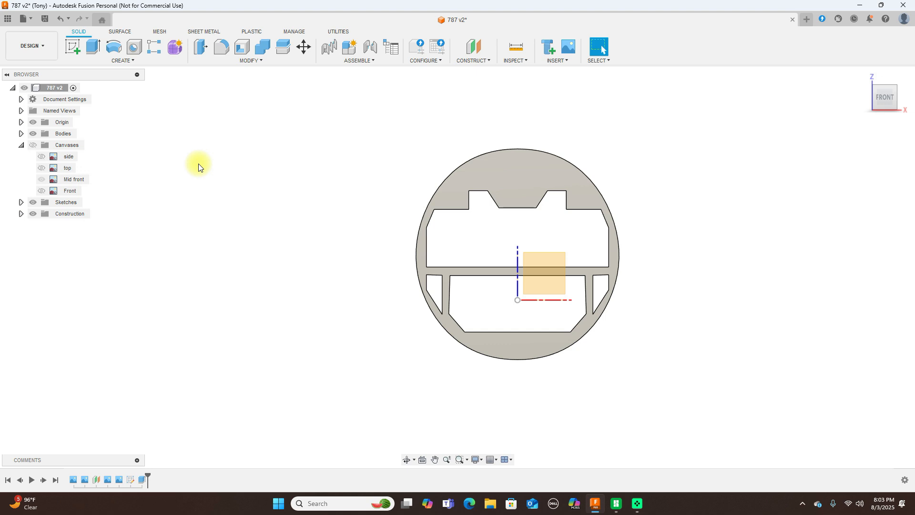
pyautogui.click(33, 145)
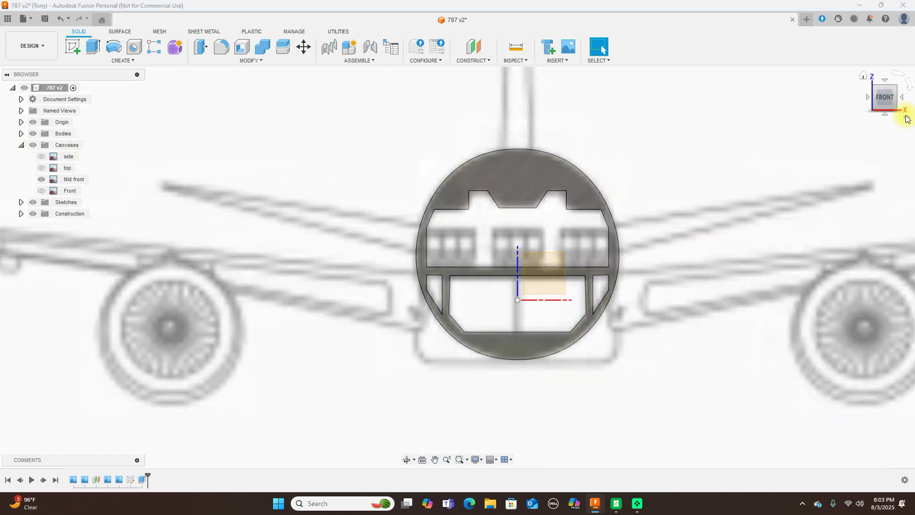
# Show the side canvas and check the frame's position along the fuselage in side and perspective views.
pyautogui.moveTo(885, 105)
pyautogui.mouseDown()
pyautogui.moveTo(814, 120)
pyautogui.moveTo(775, 112)
pyautogui.mouseUp()
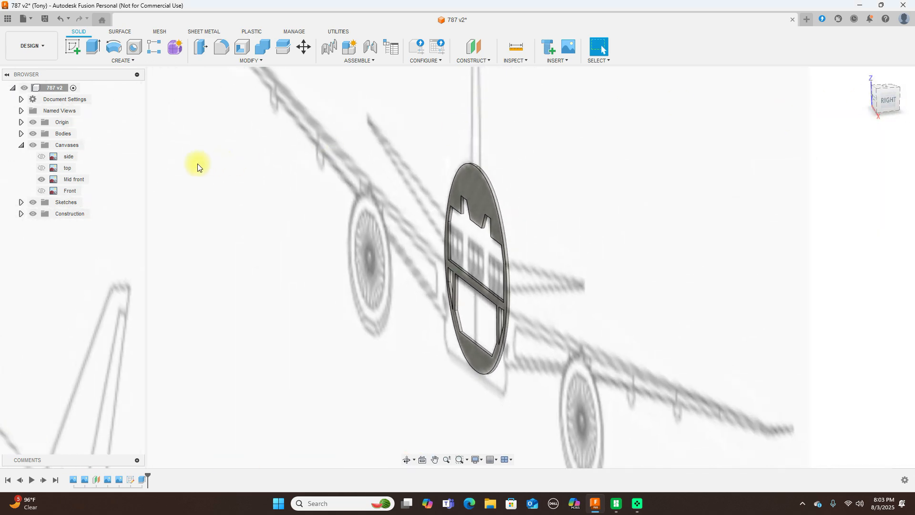
pyautogui.click(42, 157)
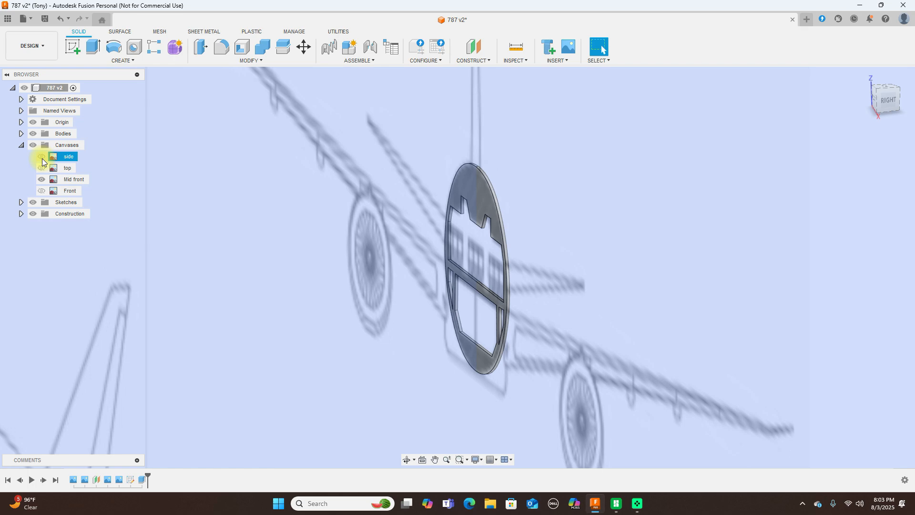
pyautogui.click(267, 273)
pyautogui.click(42, 156)
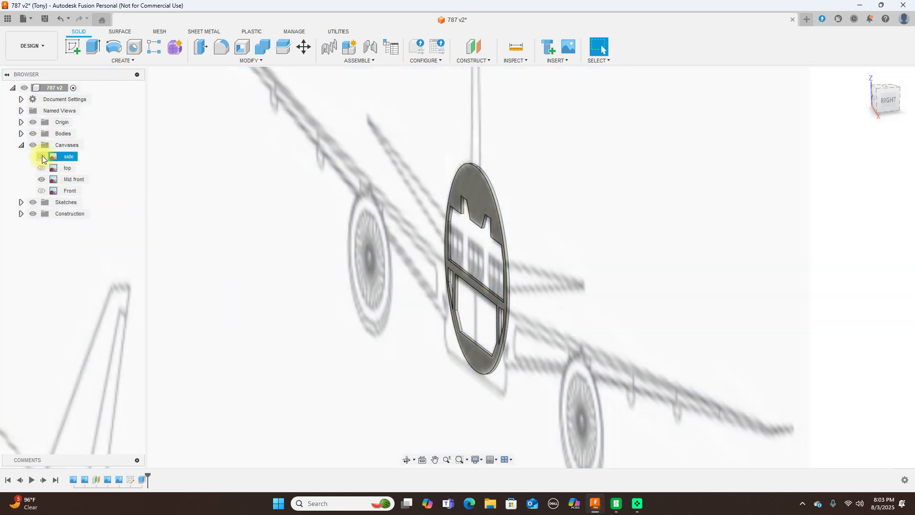
pyautogui.scroll(-2, 684, 270)
pyautogui.scroll(-1, 685, 270)
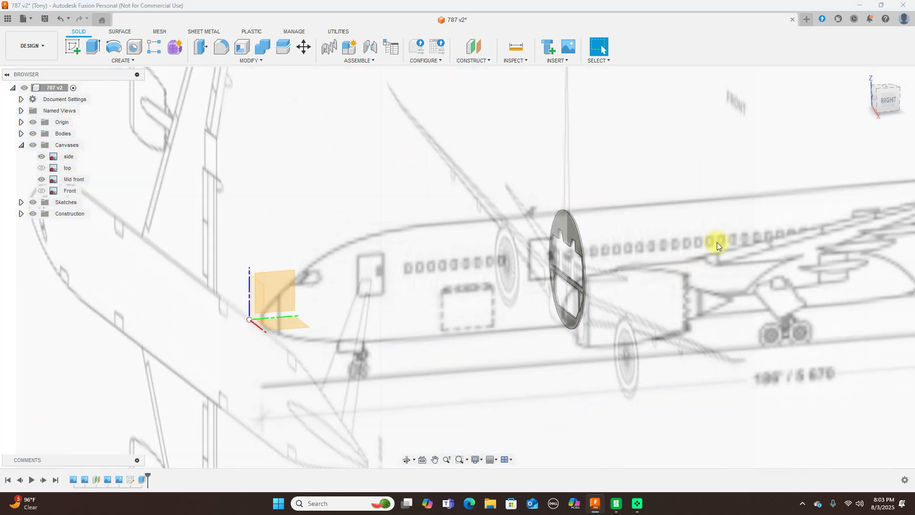
pyautogui.click(883, 100)
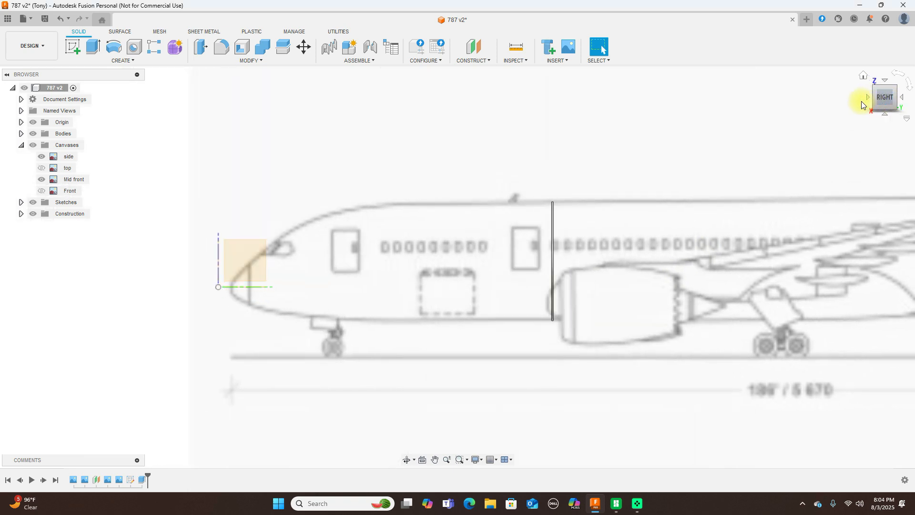
pyautogui.moveTo(877, 95); pyautogui.dragTo(42, 112)
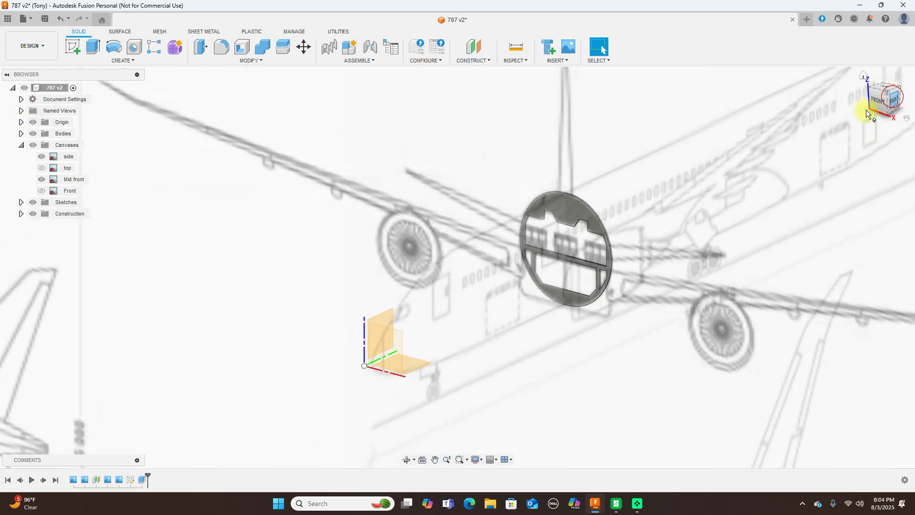
pyautogui.click(889, 99)
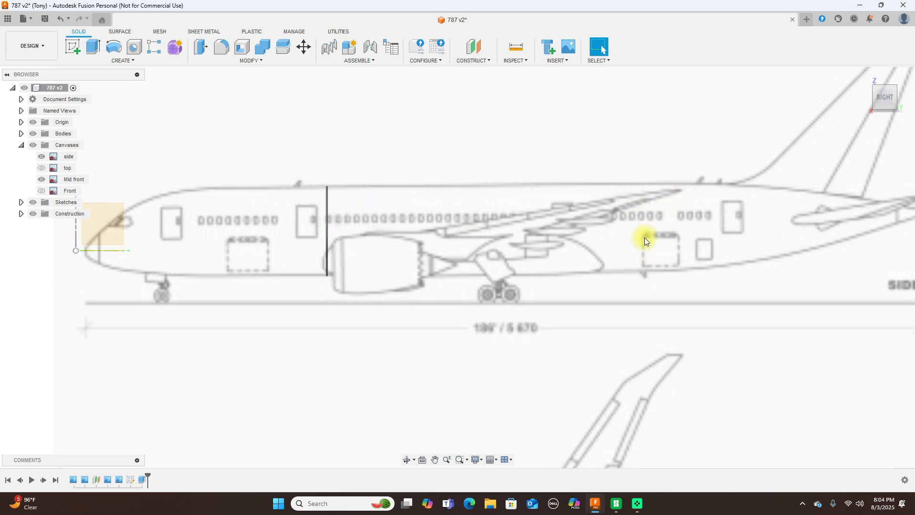
pyautogui.click(875, 101)
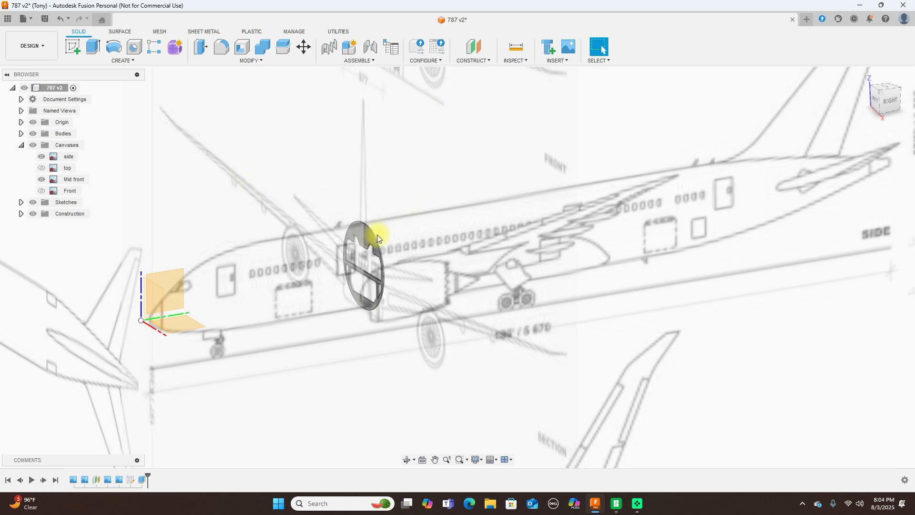
pyautogui.click(21, 134)
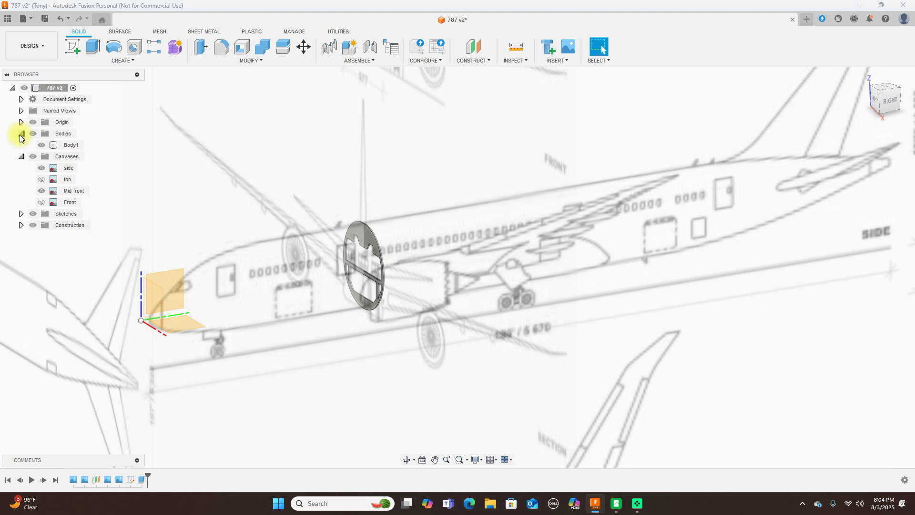
pyautogui.rightClick(66, 146)
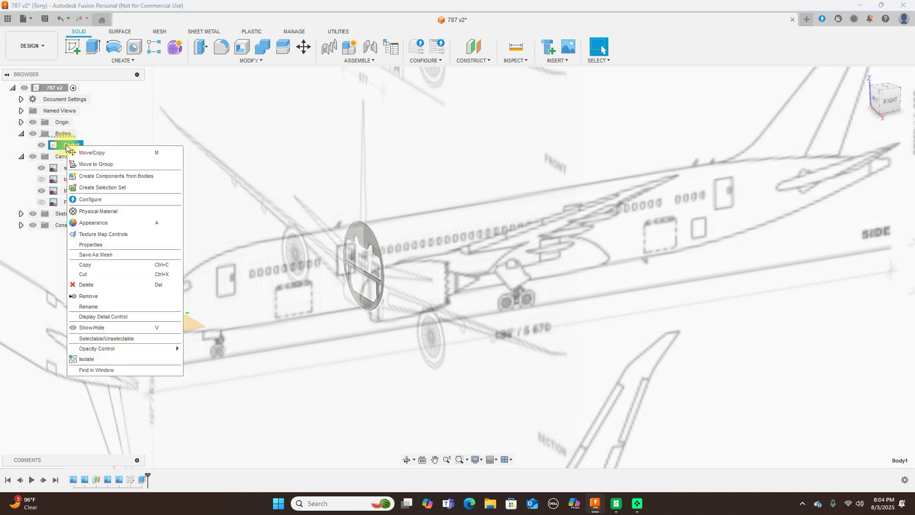
pyautogui.click(92, 152)
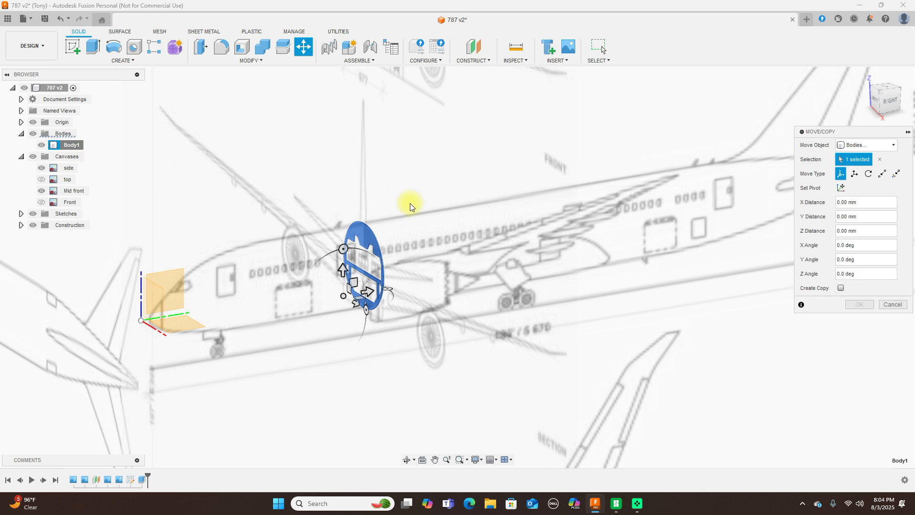
pyautogui.click(371, 291)
pyautogui.moveTo(372, 292); pyautogui.dragTo(406, 284)
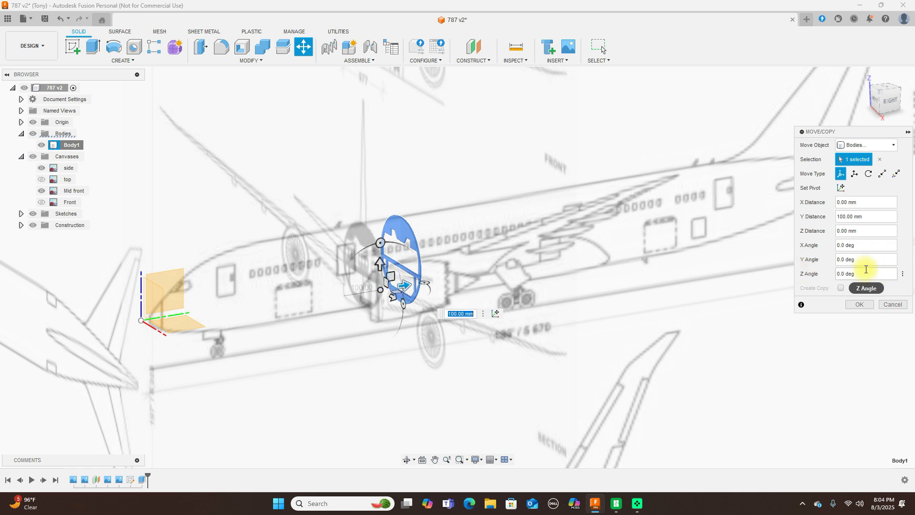
pyautogui.click(898, 308)
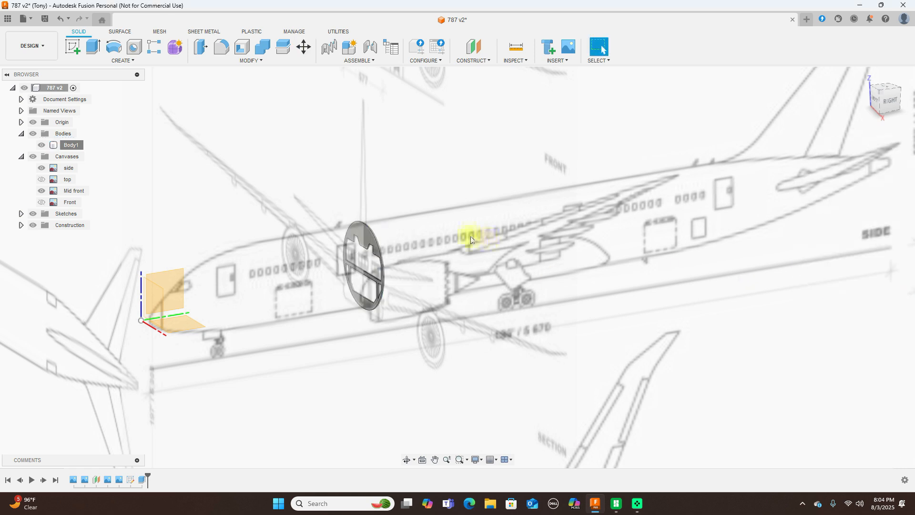
pyautogui.click(67, 147)
pyautogui.rightClick(67, 148)
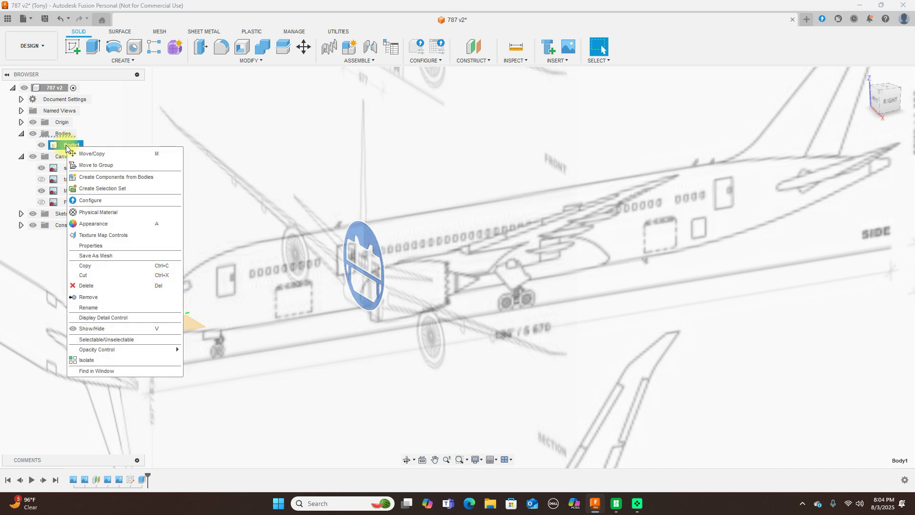
pyautogui.click(88, 152)
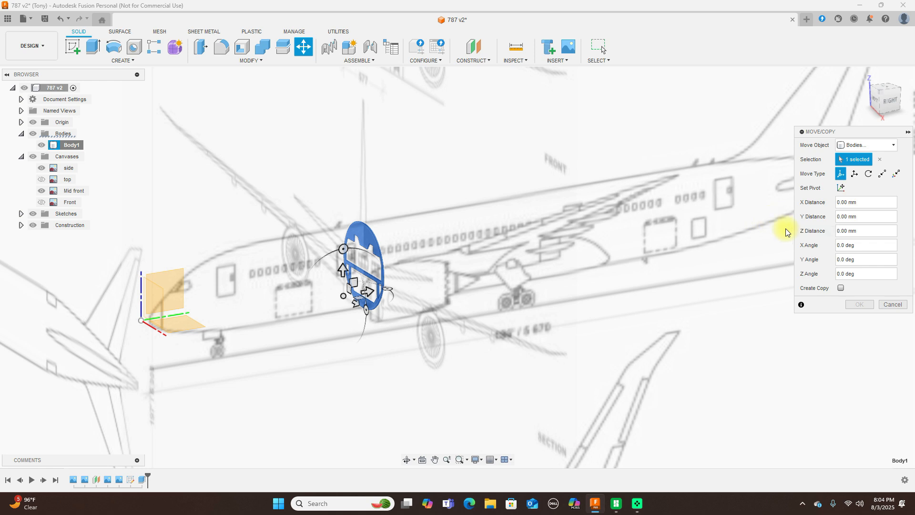
pyautogui.click(892, 304)
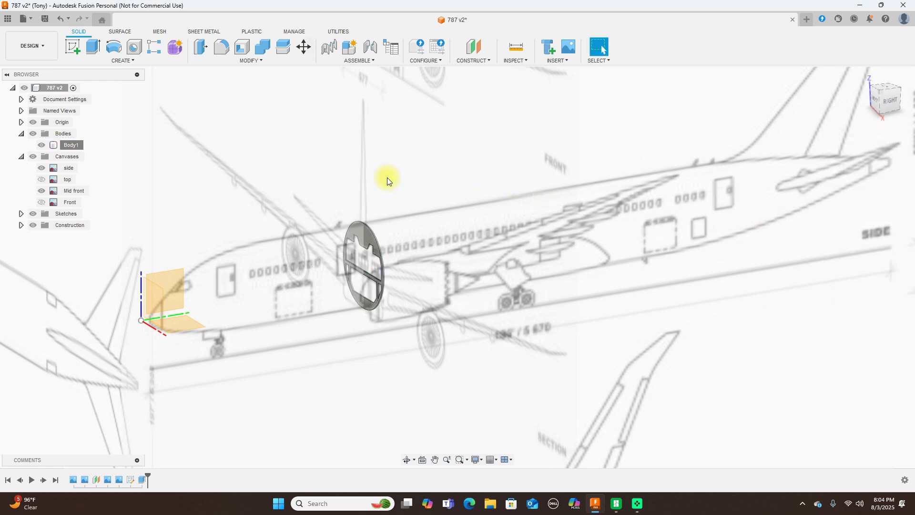
# Try to delete the fuselage frame's face, and copy the frame body.
pyautogui.rightClick(362, 237)
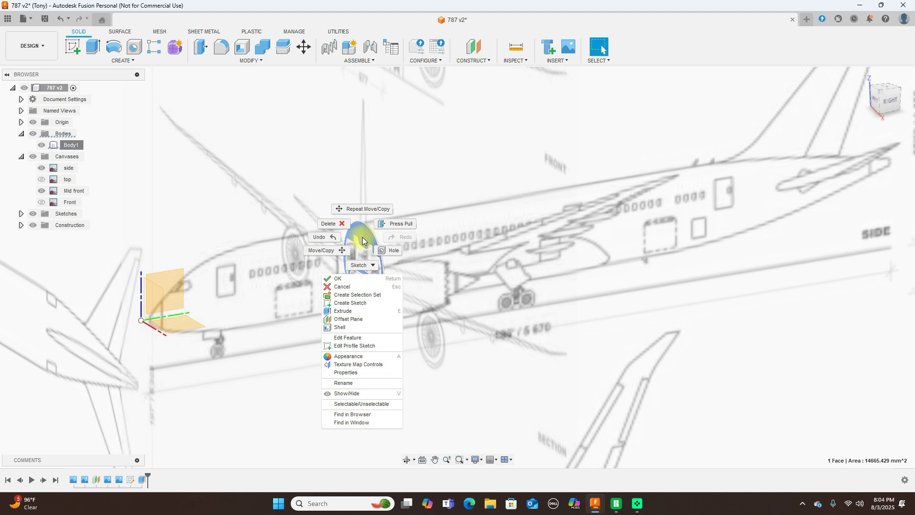
pyautogui.click(329, 223)
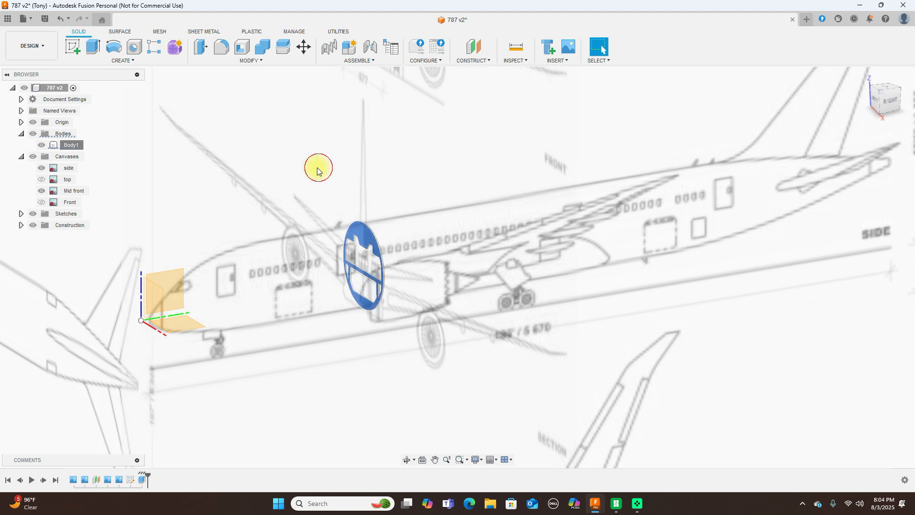
pyautogui.rightClick(75, 150)
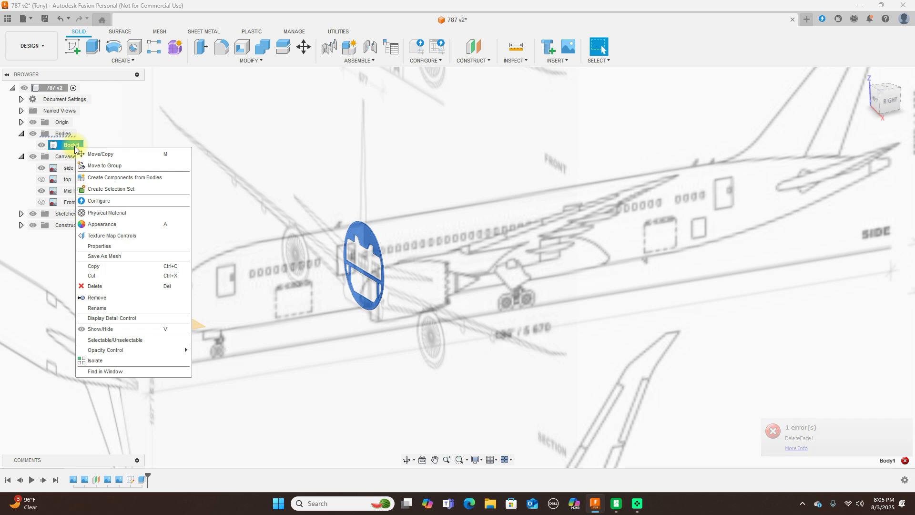
pyautogui.click(99, 269)
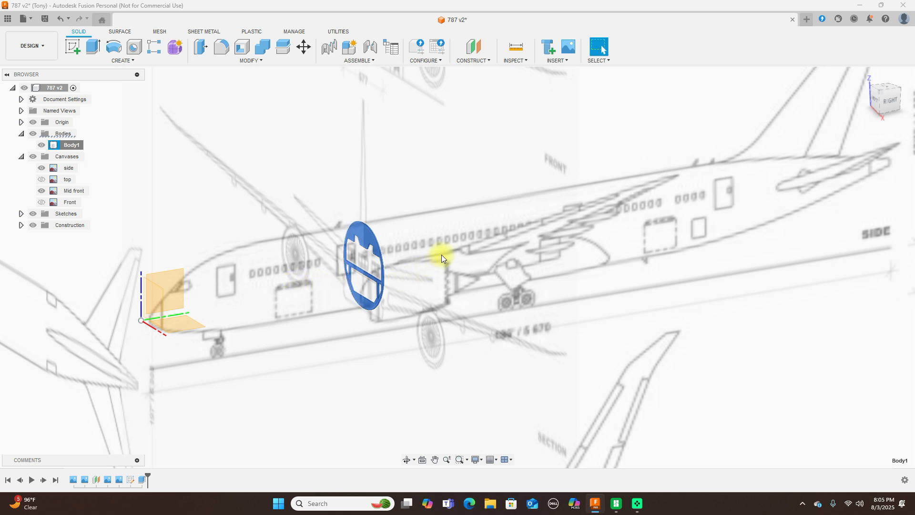
# Try to repeat the copy in front view with the XZ origin plane selected, and return to a perspective view.
pyautogui.click(152, 296)
pyautogui.rightClick(152, 296)
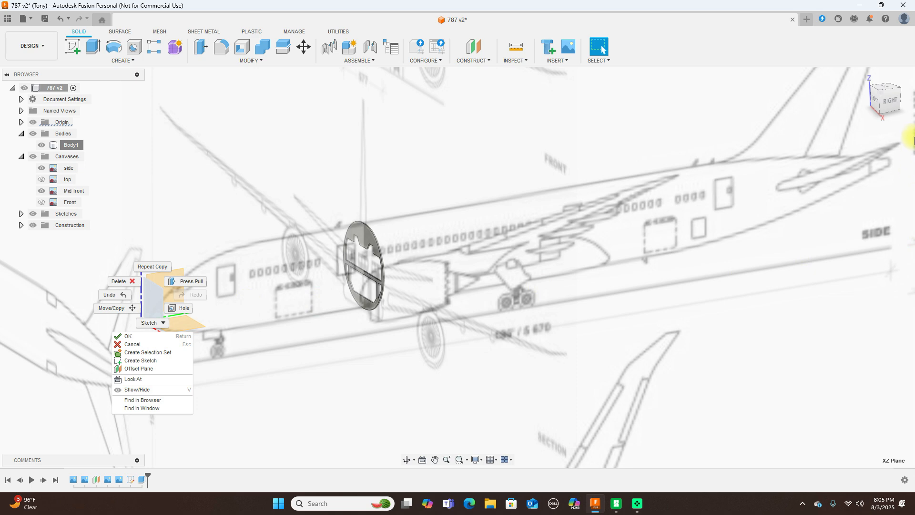
pyautogui.click(887, 108)
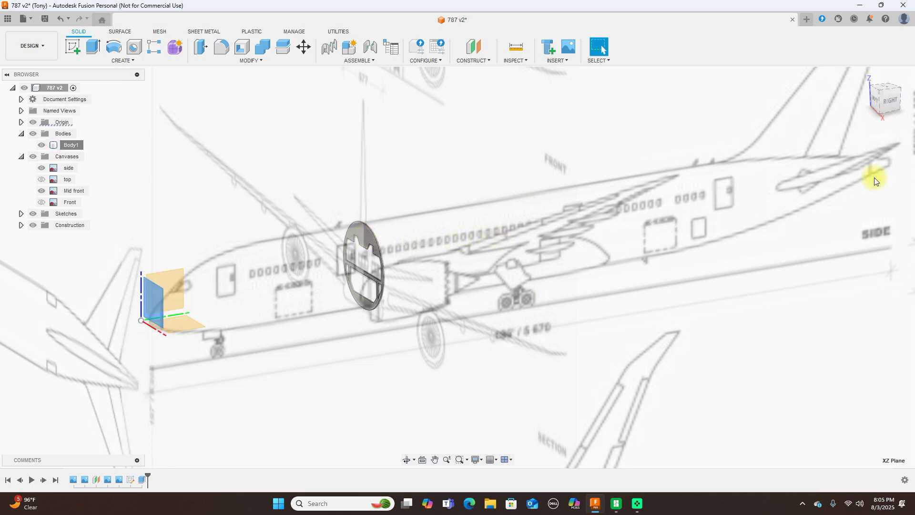
pyautogui.click(877, 101)
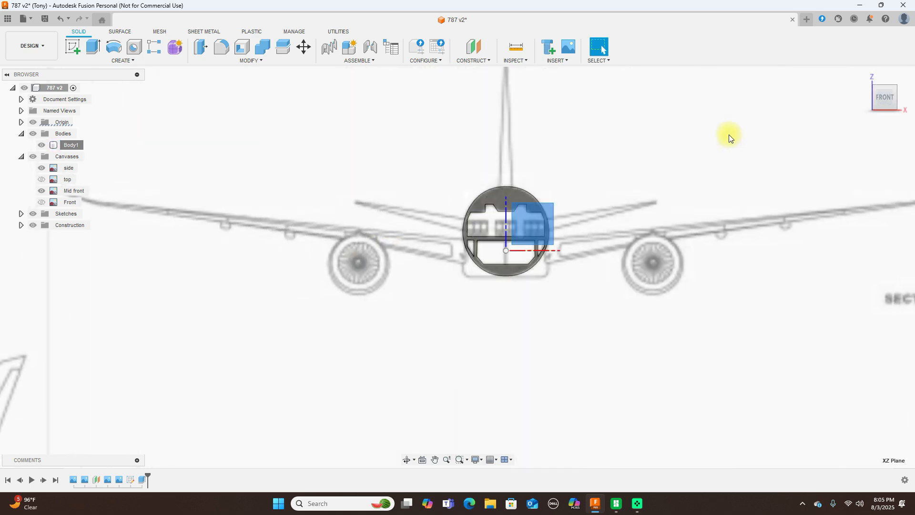
pyautogui.rightClick(537, 221)
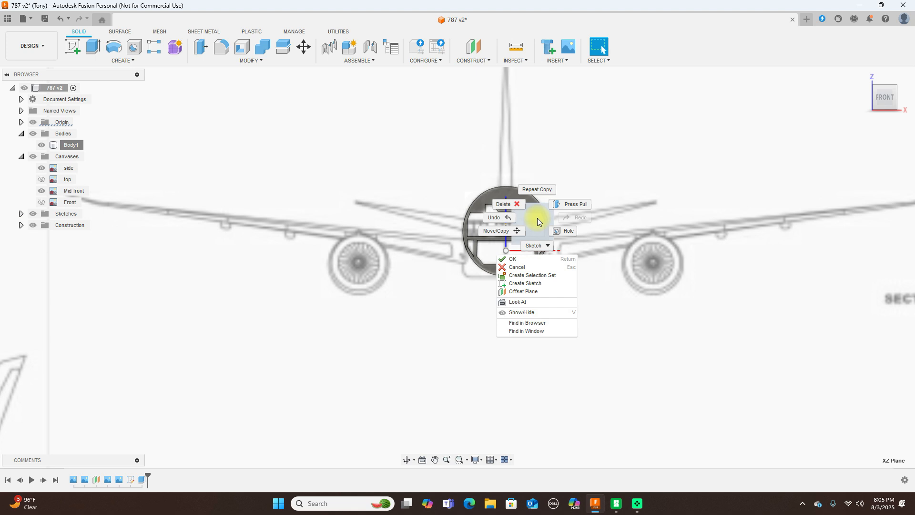
pyautogui.click(541, 190)
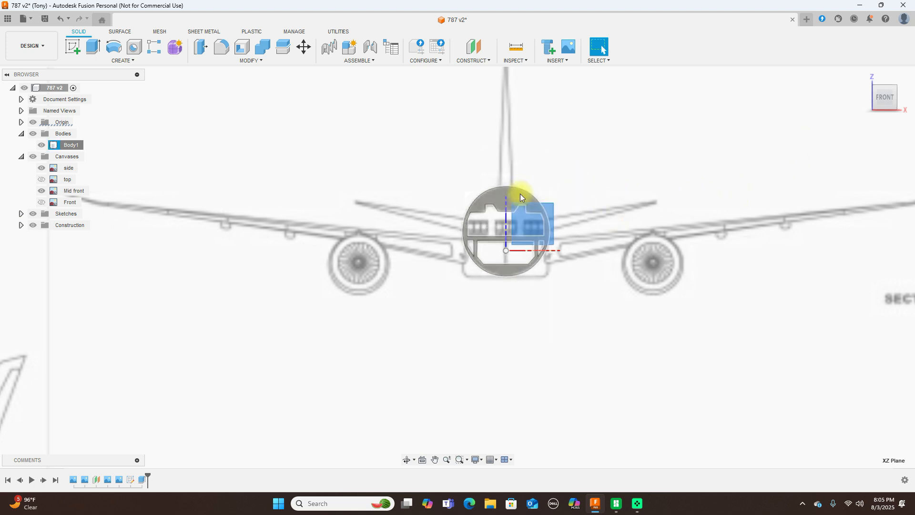
pyautogui.click(518, 195)
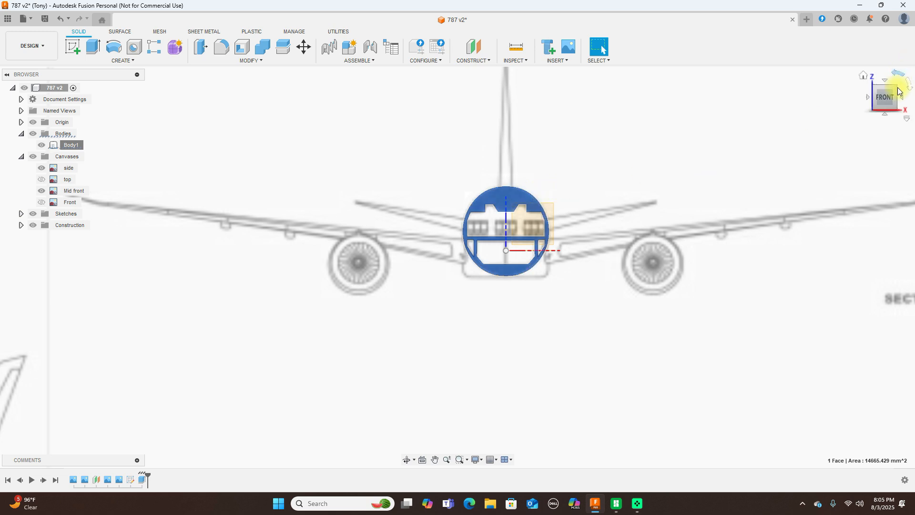
pyautogui.keyDown('shift'); pyautogui.moveTo(457, 267); pyautogui.dragTo(505, 286, button='middle'); pyautogui.keyUp('shift')
pyautogui.click(514, 257)
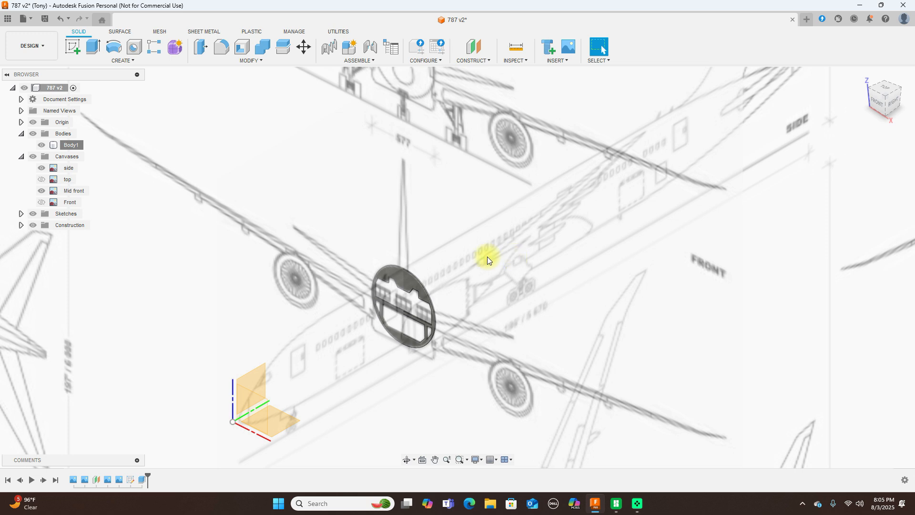
# Copy the frame body again and try to find a way to place the duplicate from the frame's face.
pyautogui.rightClick(406, 277)
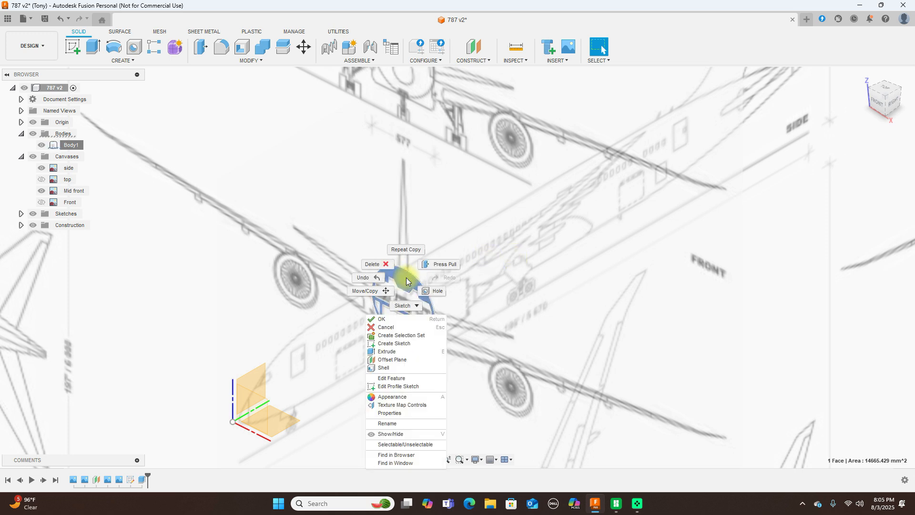
pyautogui.click(585, 267)
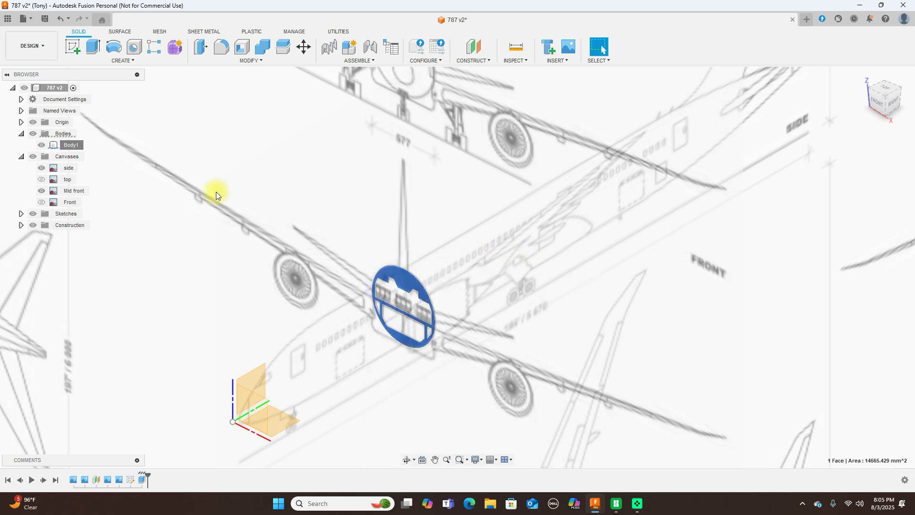
pyautogui.rightClick(67, 145)
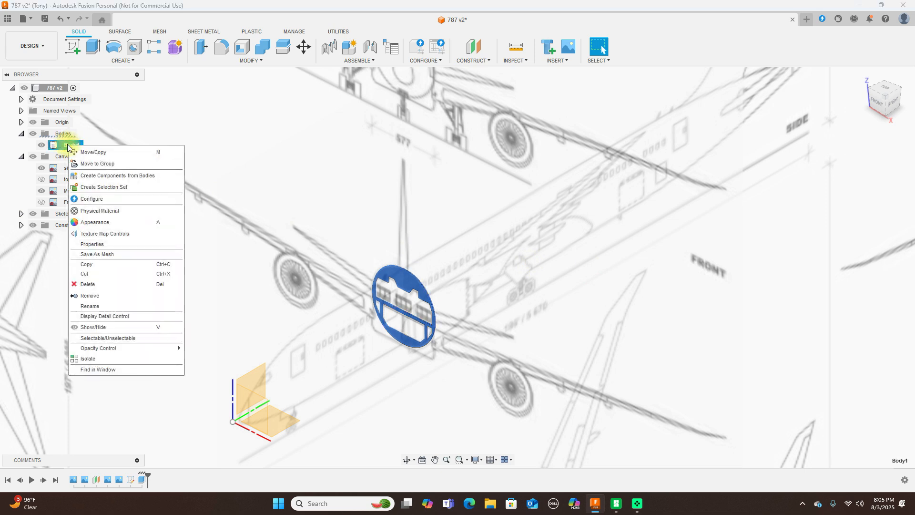
pyautogui.click(88, 266)
pyautogui.click(419, 276)
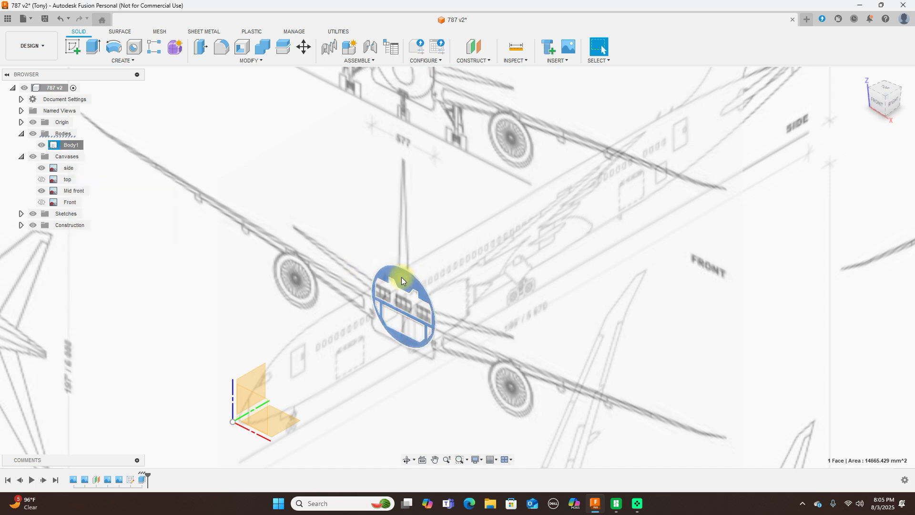
pyautogui.rightClick(402, 281)
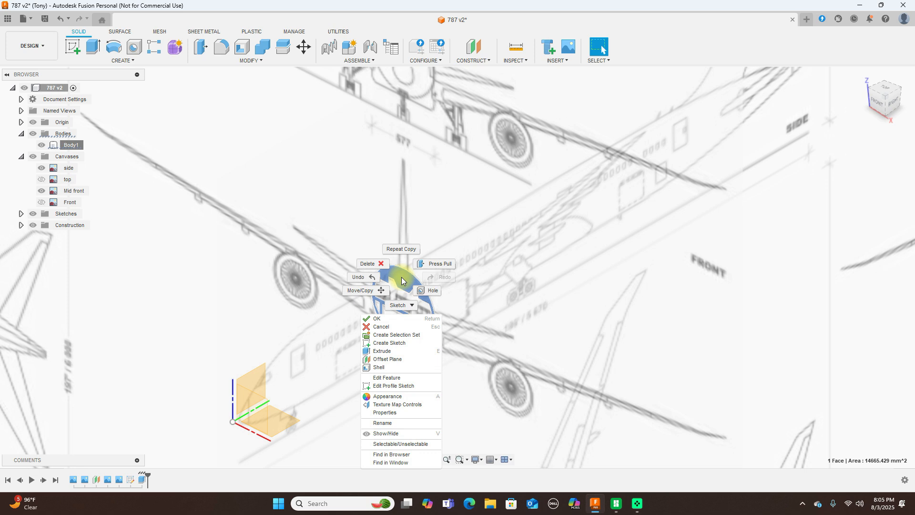
pyautogui.click(574, 279)
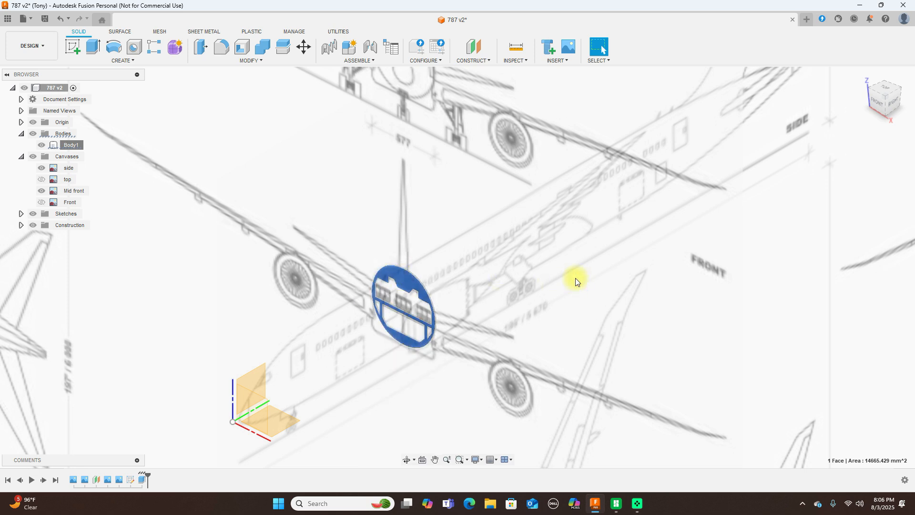
pyautogui.click(503, 197)
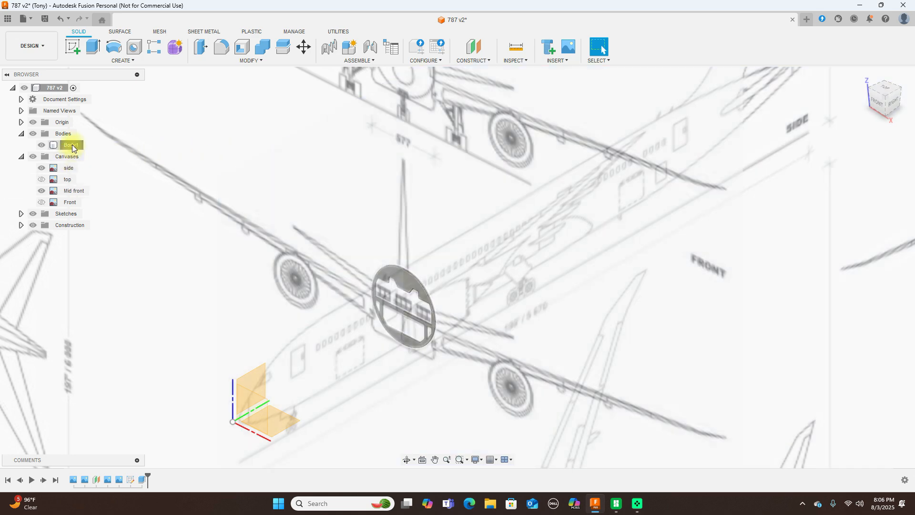
# Copy the frame body and paste it as a second frame offset 200 mm along Y towards the tail.
pyautogui.rightClick(71, 148)
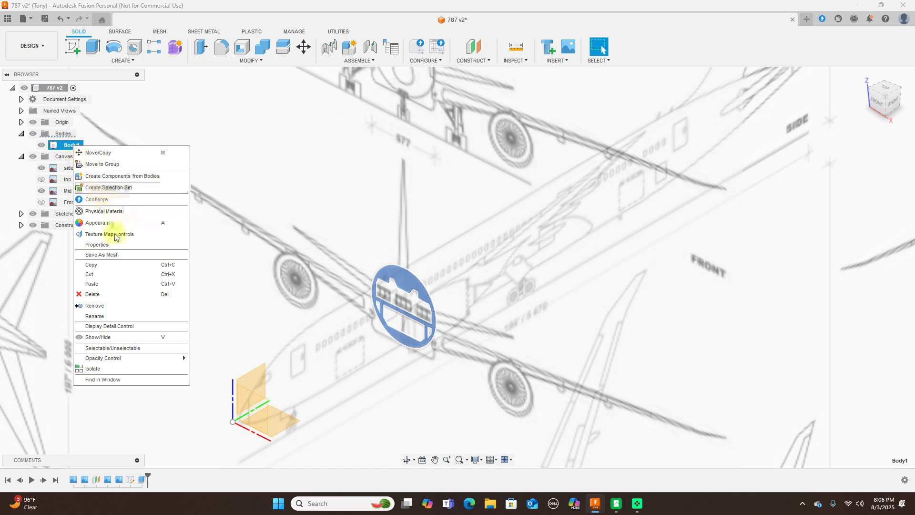
pyautogui.click(114, 264)
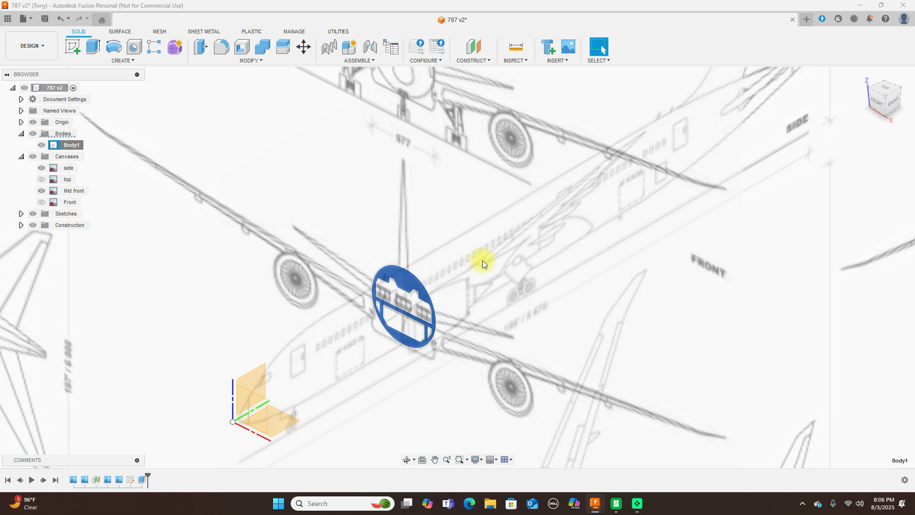
pyautogui.rightClick(77, 149)
pyautogui.click(119, 282)
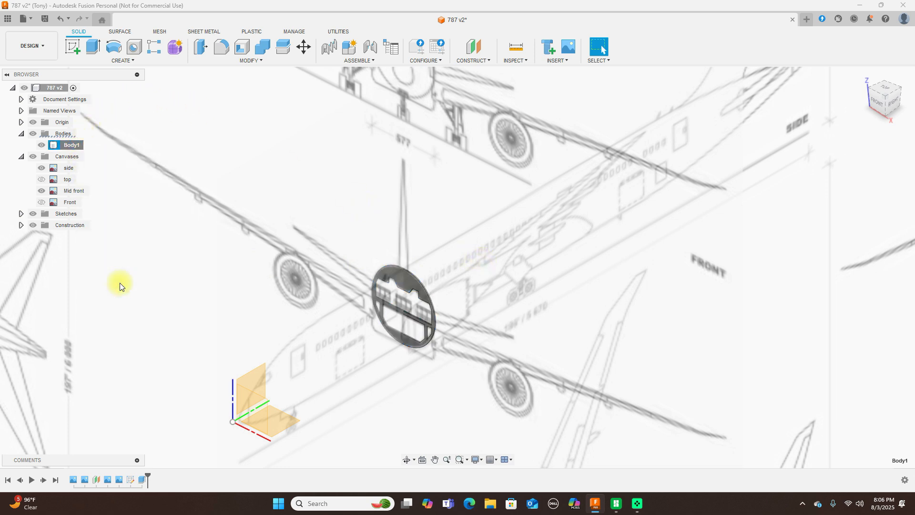
pyautogui.moveTo(391, 318); pyautogui.dragTo(448, 291)
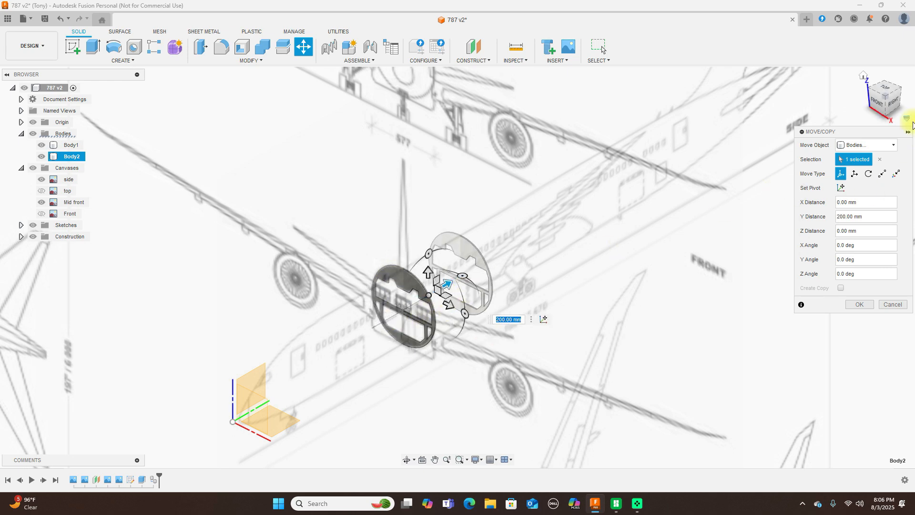
pyautogui.click(851, 100)
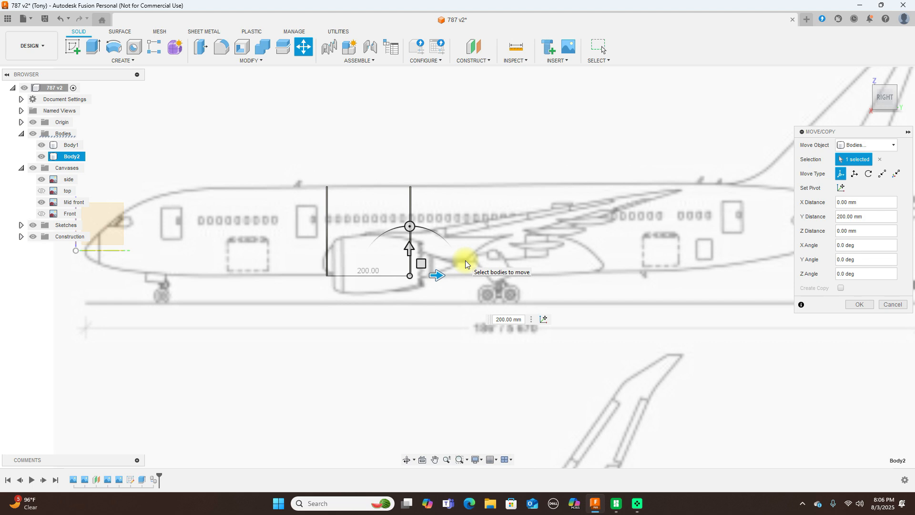
pyautogui.click(855, 305)
pyautogui.click(876, 93)
pyautogui.moveTo(25, 111)
pyautogui.mouseDown()
pyautogui.moveTo(19, 117)
pyautogui.moveTo(754, 123)
pyautogui.moveTo(585, 175)
pyautogui.mouseUp()
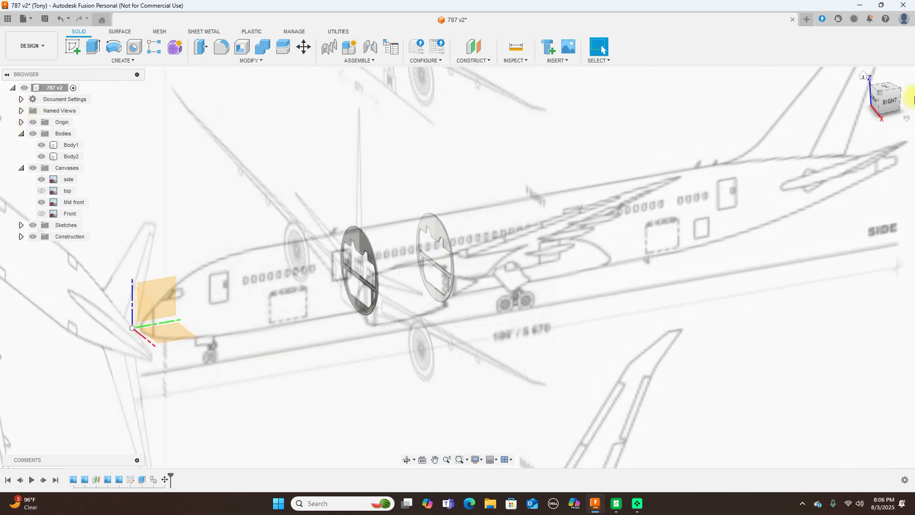
pyautogui.click(892, 102)
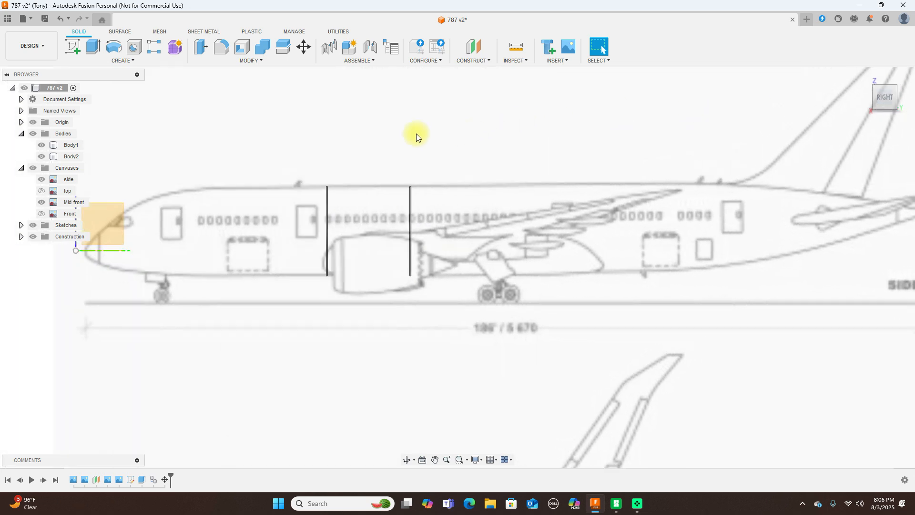
pyautogui.rightClick(199, 160)
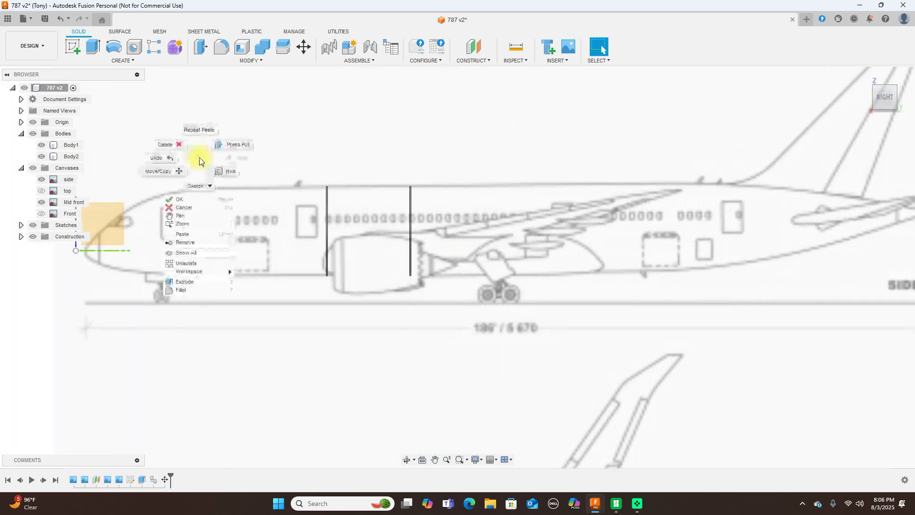
pyautogui.click(327, 131)
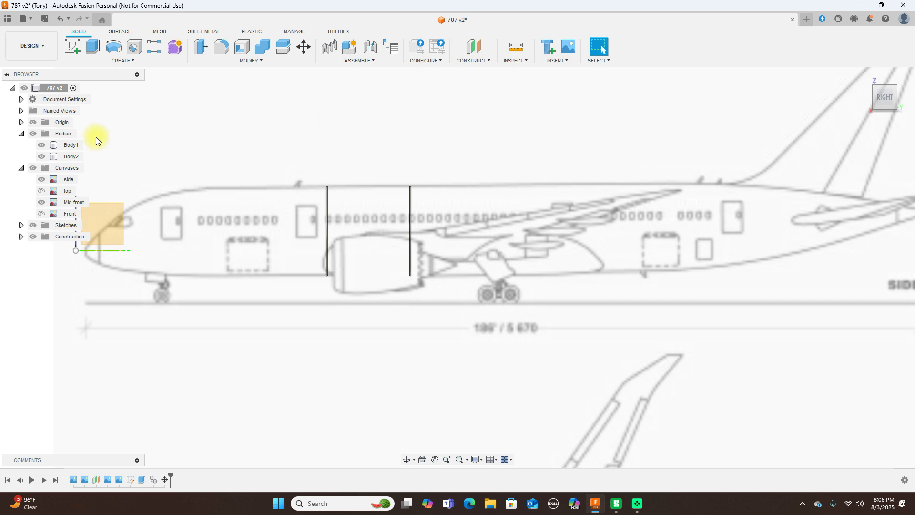
# Copy the second fuselage frame and paste it as a third frame offset 200 mm along Y towards the tail.
pyautogui.rightClick(69, 157)
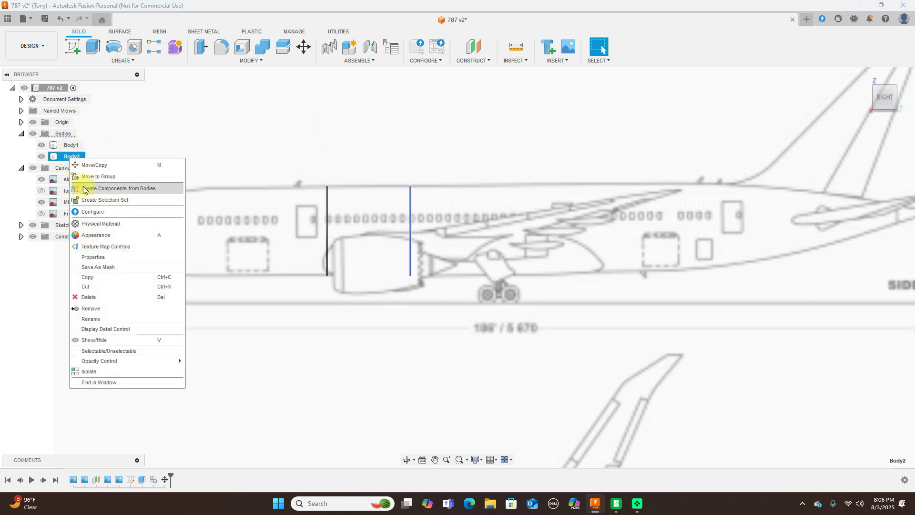
pyautogui.click(108, 278)
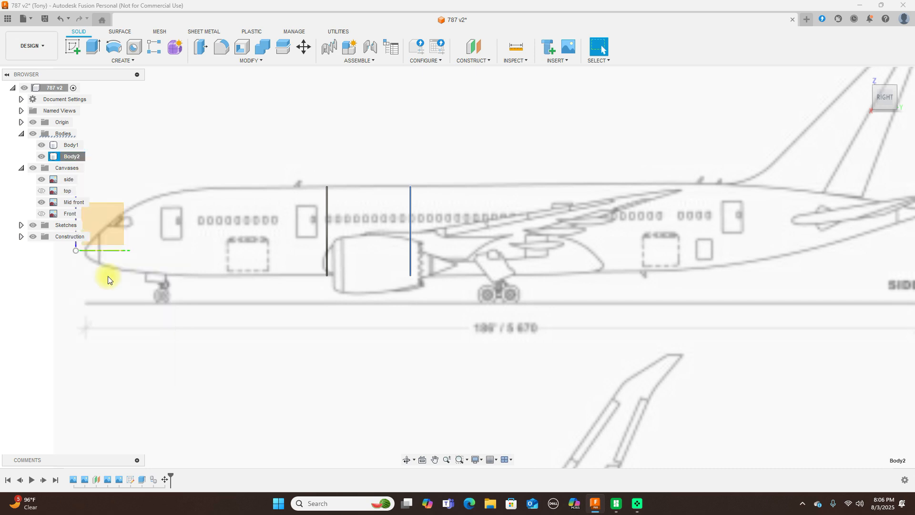
pyautogui.rightClick(72, 157)
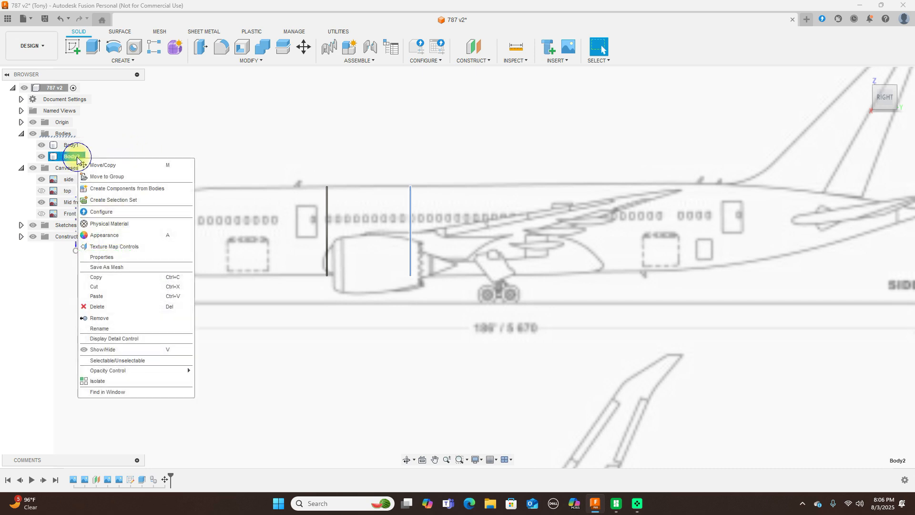
pyautogui.click(116, 296)
pyautogui.moveTo(438, 276); pyautogui.dragTo(525, 276)
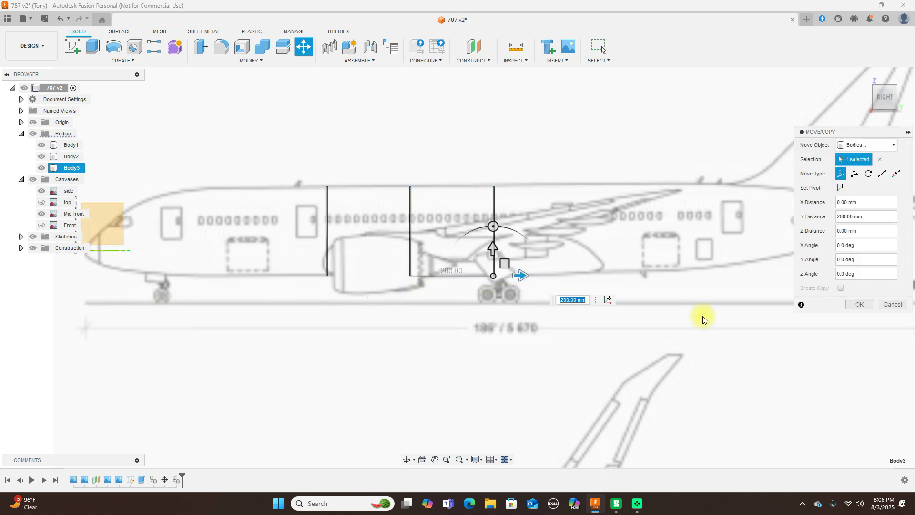
pyautogui.scroll(2, 594, 247)
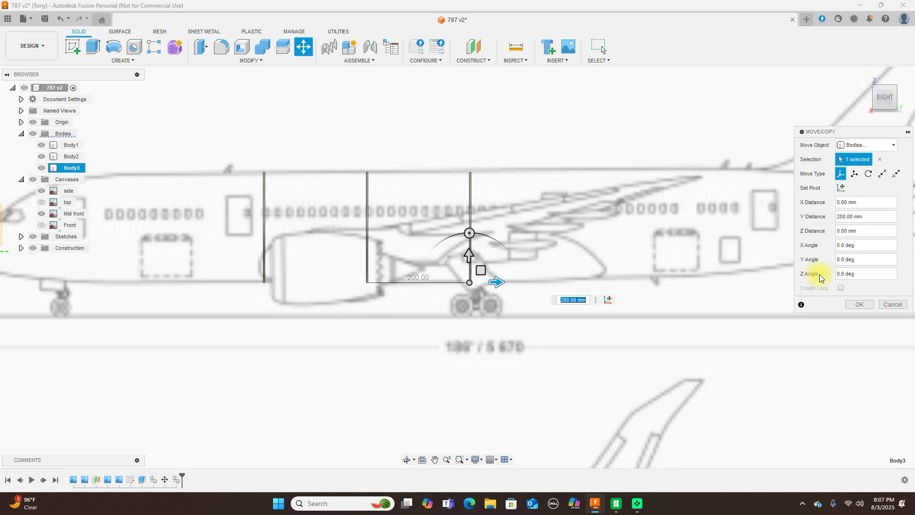
pyautogui.click(859, 306)
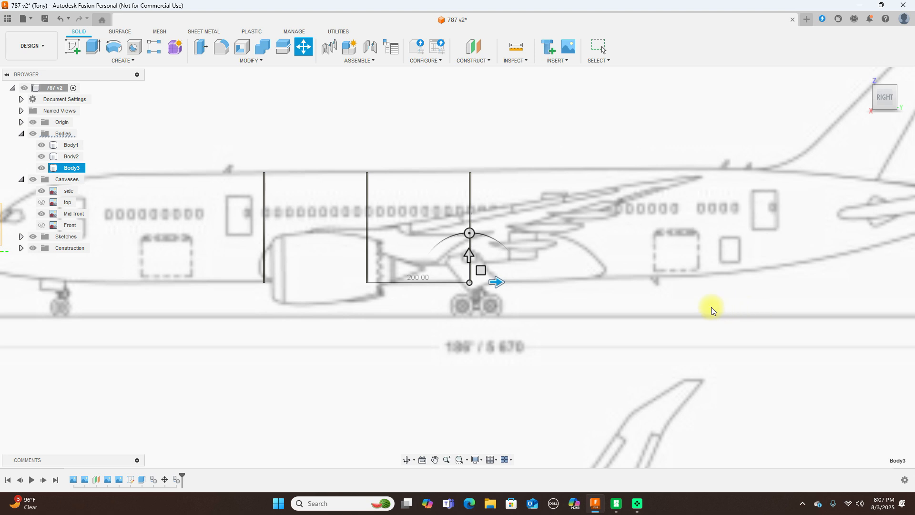
pyautogui.scroll(-2, 710, 307)
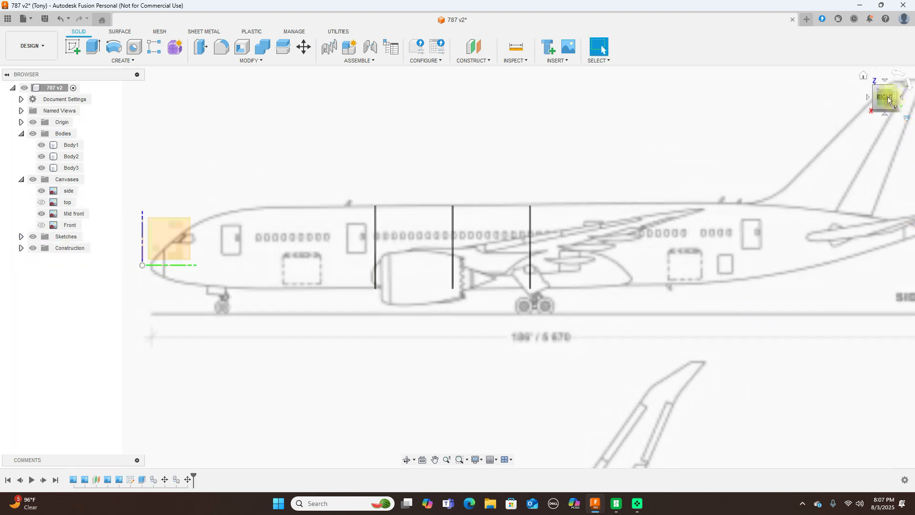
# Copy the third fuselage frame and paste it as a fourth frame about 200 mm further along Y.
pyautogui.moveTo(892, 101); pyautogui.dragTo(20, 103)
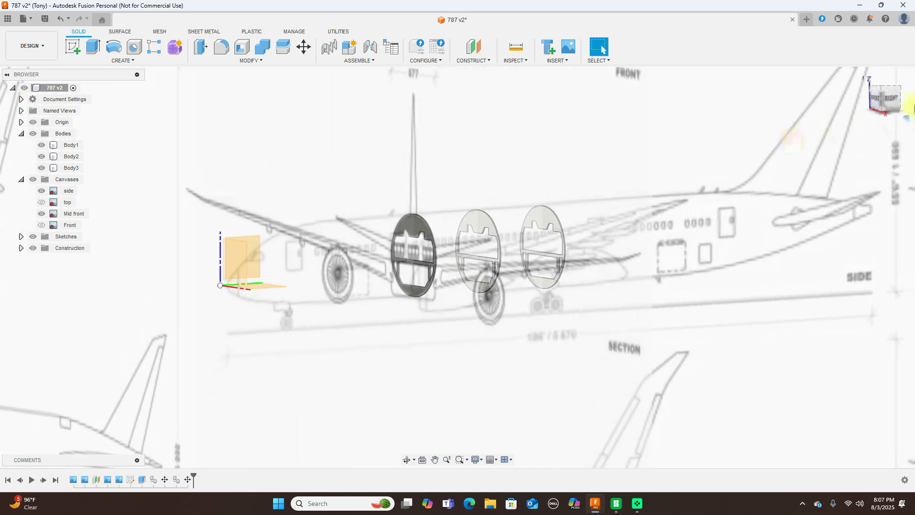
pyautogui.click(892, 98)
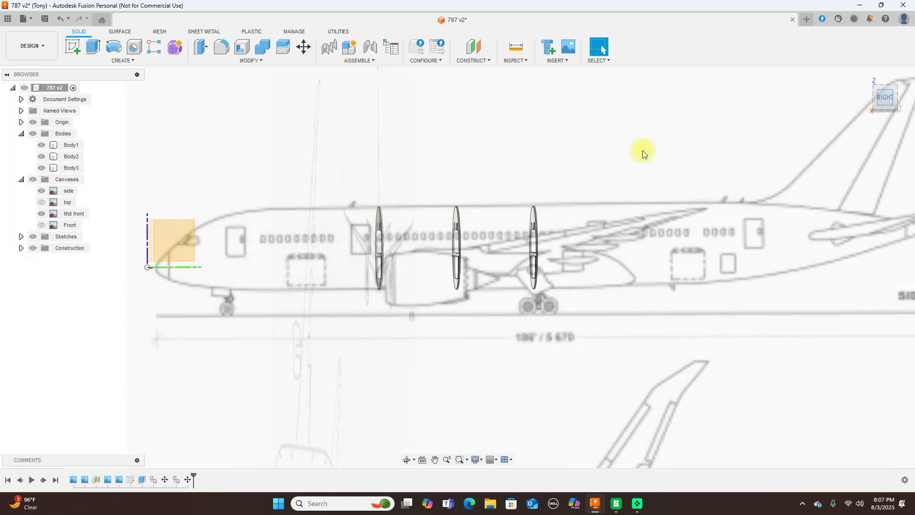
pyautogui.rightClick(75, 169)
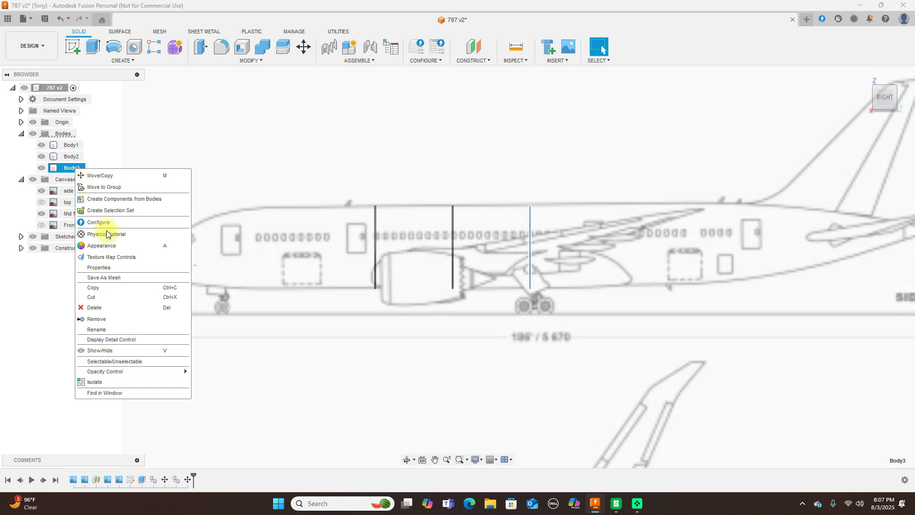
pyautogui.click(117, 288)
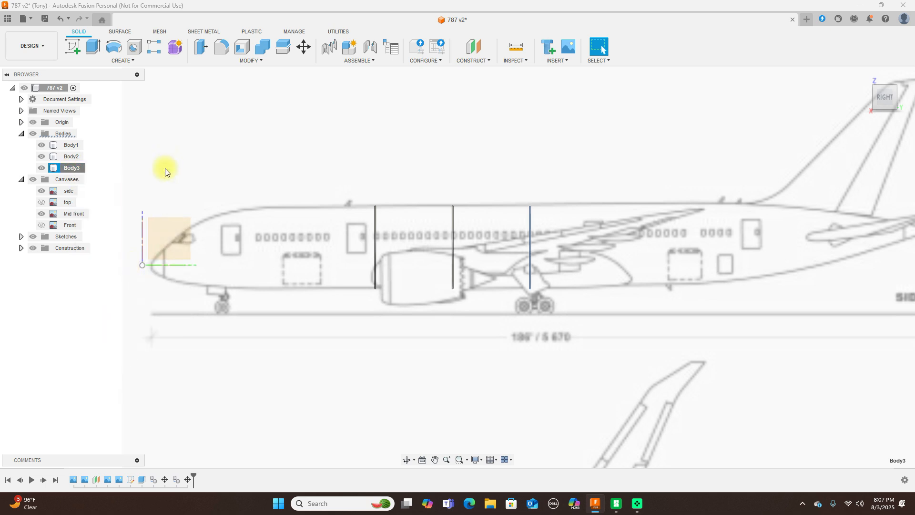
pyautogui.rightClick(80, 170)
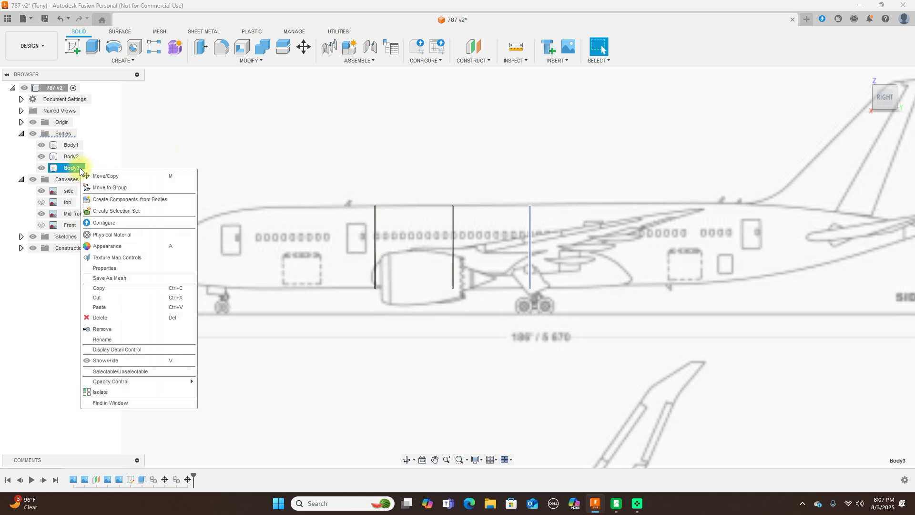
pyautogui.click(136, 307)
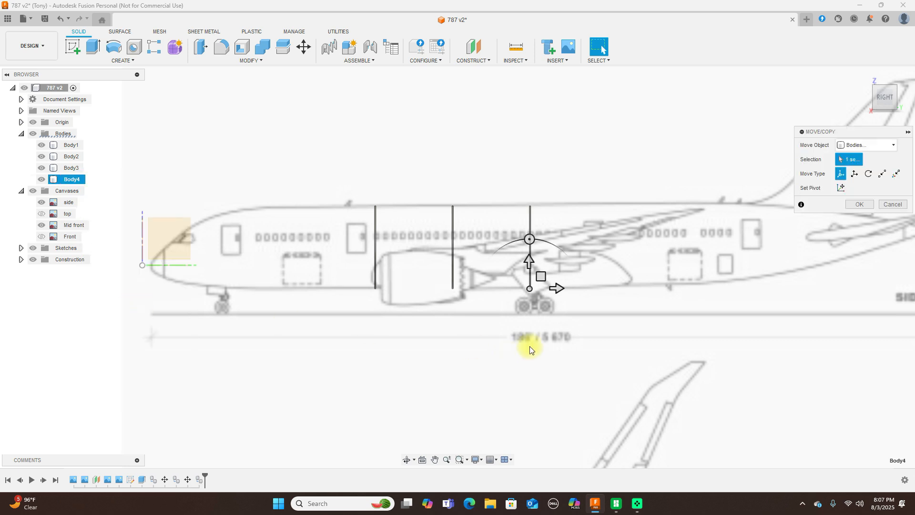
pyautogui.moveTo(562, 287); pyautogui.dragTo(649, 286)
pyautogui.scroll(5, 651, 287)
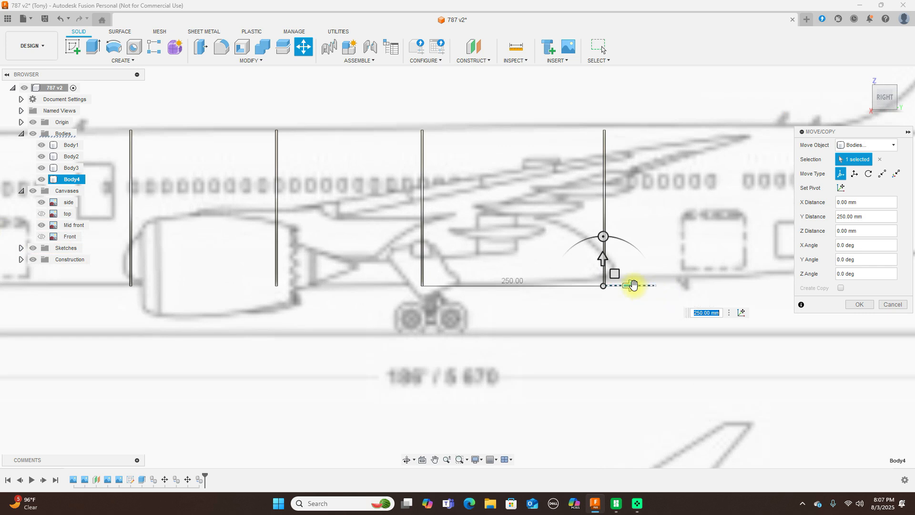
pyautogui.moveTo(633, 285); pyautogui.dragTo(593, 286)
# Raise the fourth frame 10 mm along Z to follow the fuselage outline on the side canvas, and finish the move.
pyautogui.moveTo(563, 259); pyautogui.dragTo(562, 251)
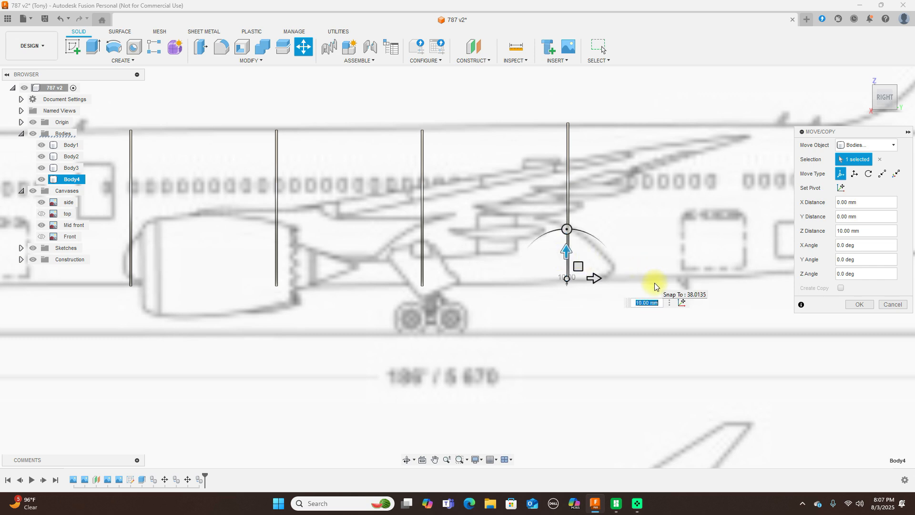
pyautogui.scroll(-2, 653, 282)
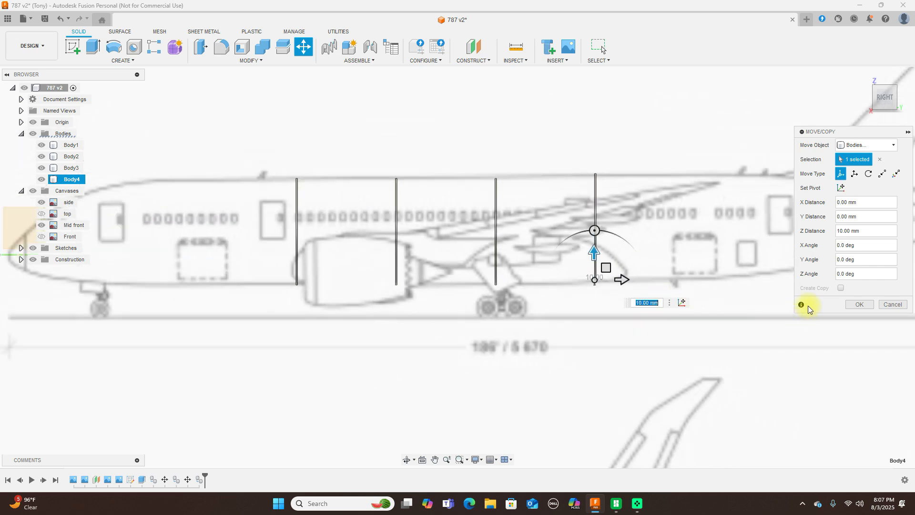
pyautogui.click(854, 304)
pyautogui.scroll(-1, 680, 304)
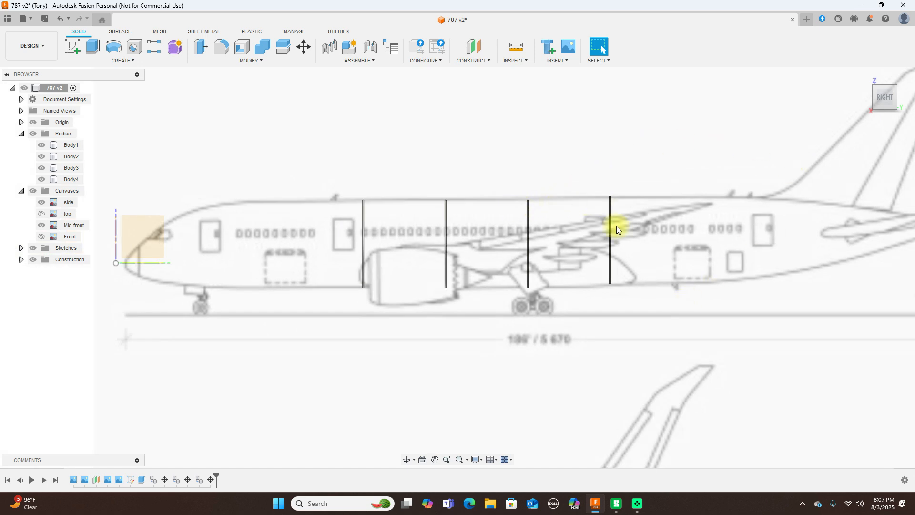
# Copy the raised fourth frame and paste a duplicate of it, working in the right side view.
pyautogui.moveTo(881, 96)
pyautogui.click(879, 97)
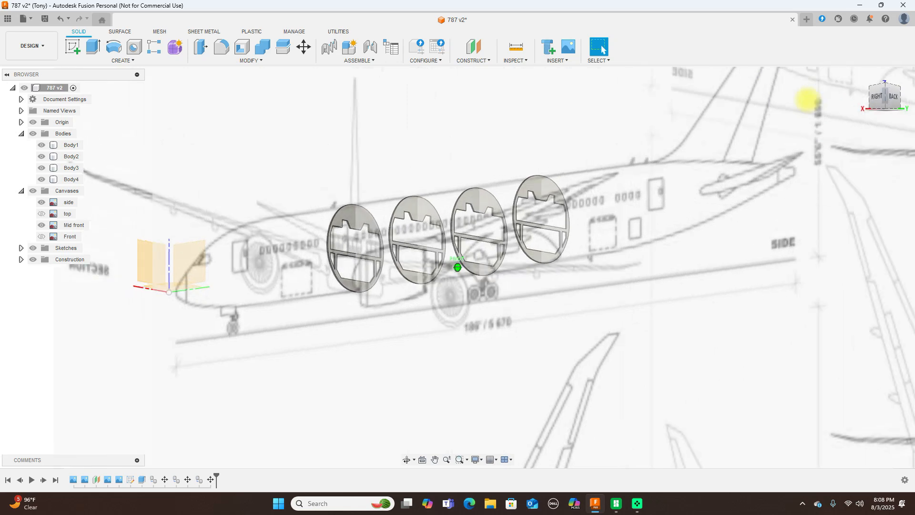
pyautogui.moveTo(872, 102); pyautogui.dragTo(884, 103)
pyautogui.click(886, 103)
pyautogui.moveTo(598, 148); pyautogui.dragTo(494, 155, button='middle')
pyautogui.press('Escape')
pyautogui.click(67, 179)
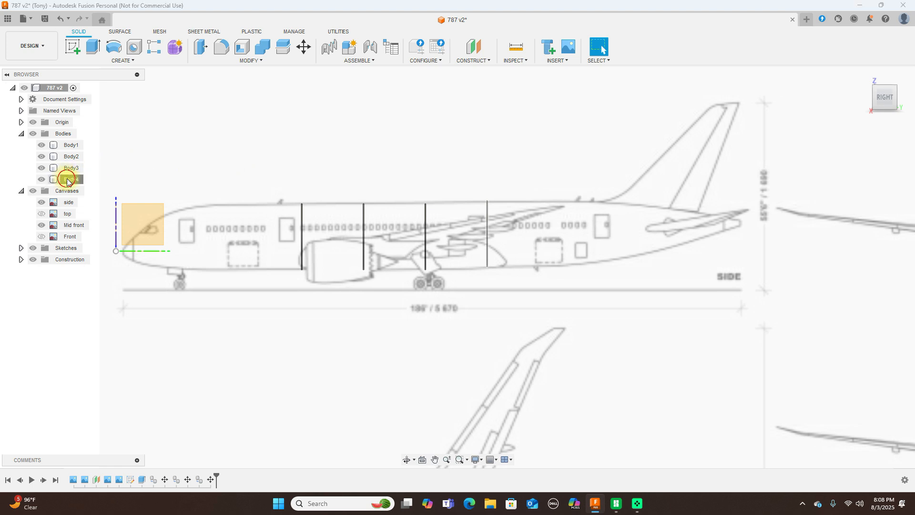
pyautogui.rightClick(67, 180)
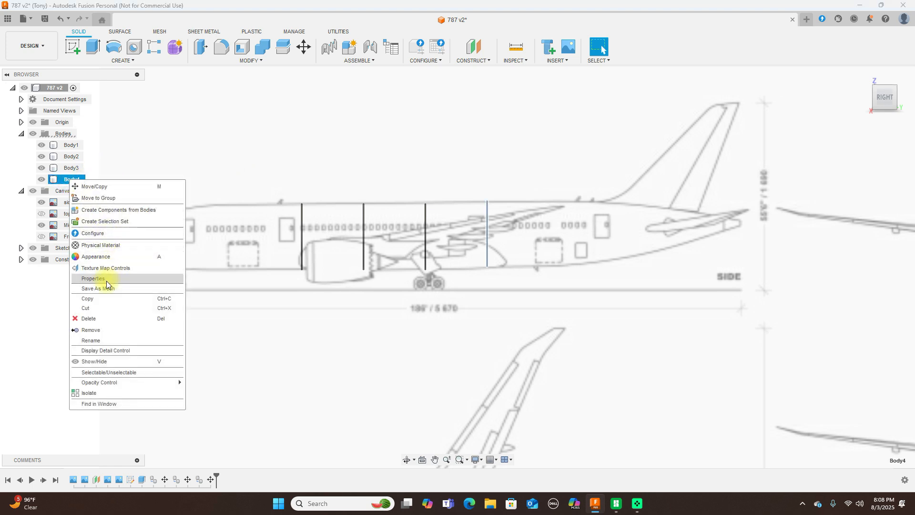
pyautogui.click(105, 299)
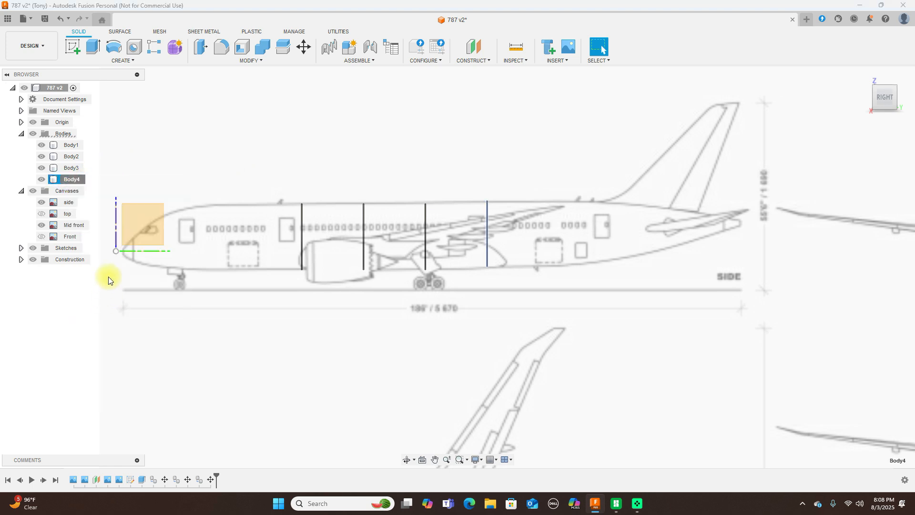
pyautogui.rightClick(75, 180)
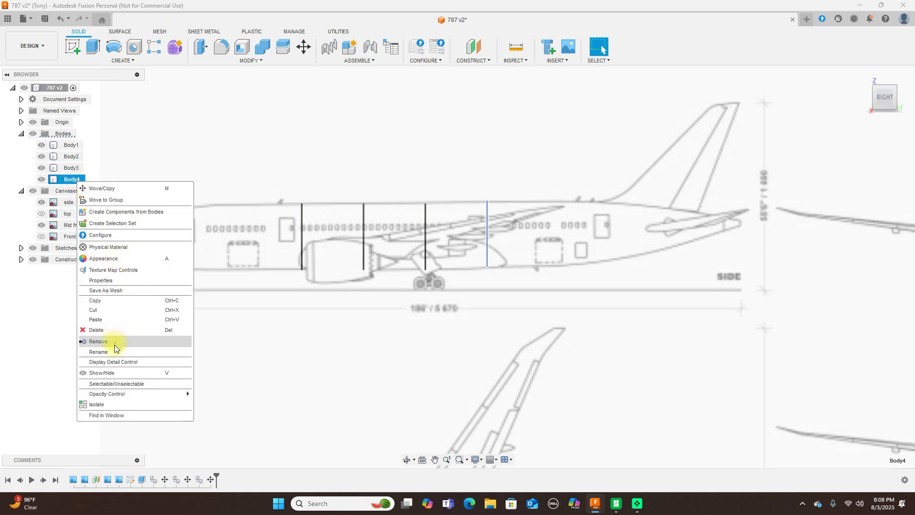
pyautogui.click(116, 318)
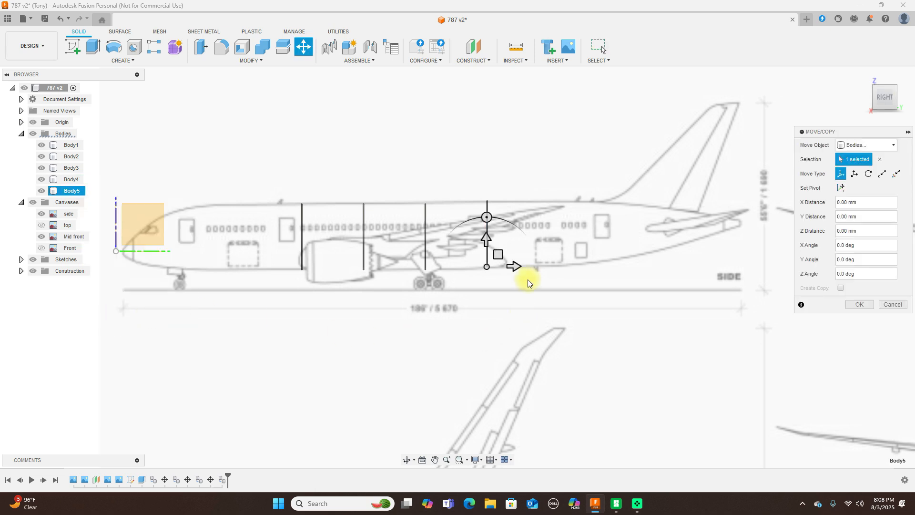
# Move the pasted fifth frame 200 mm along Y to the rear cargo door, and return to a perspective view.
pyautogui.moveTo(517, 265); pyautogui.dragTo(550, 268)
pyautogui.scroll(3, 582, 265)
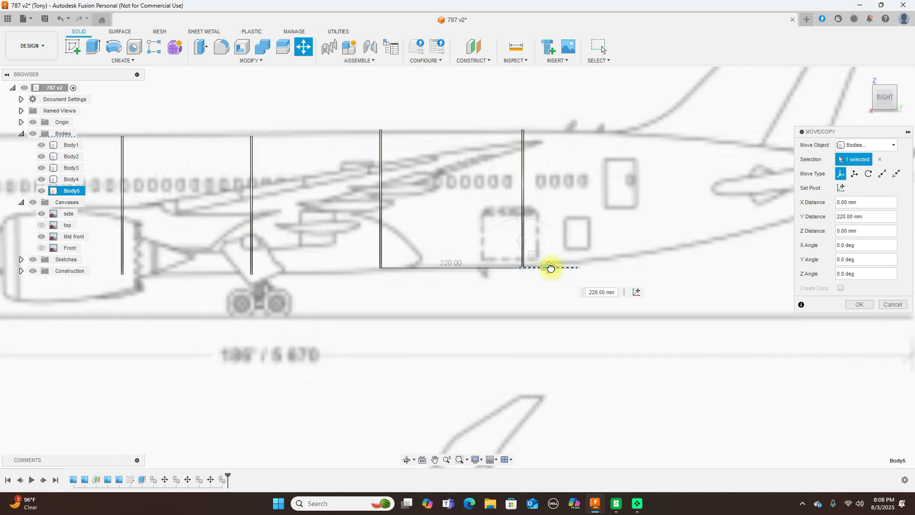
pyautogui.moveTo(550, 267); pyautogui.dragTo(544, 267)
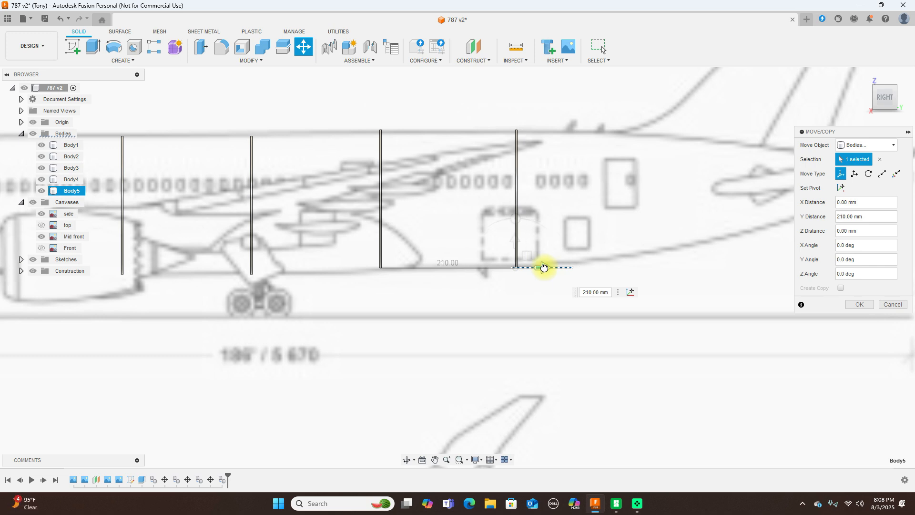
pyautogui.moveTo(544, 268); pyautogui.dragTo(535, 266)
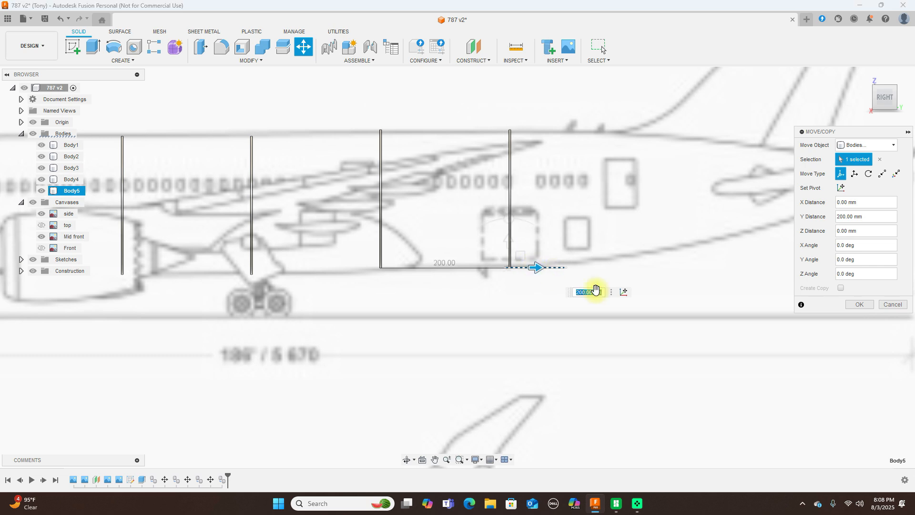
pyautogui.click(856, 304)
pyautogui.scroll(-5, 751, 324)
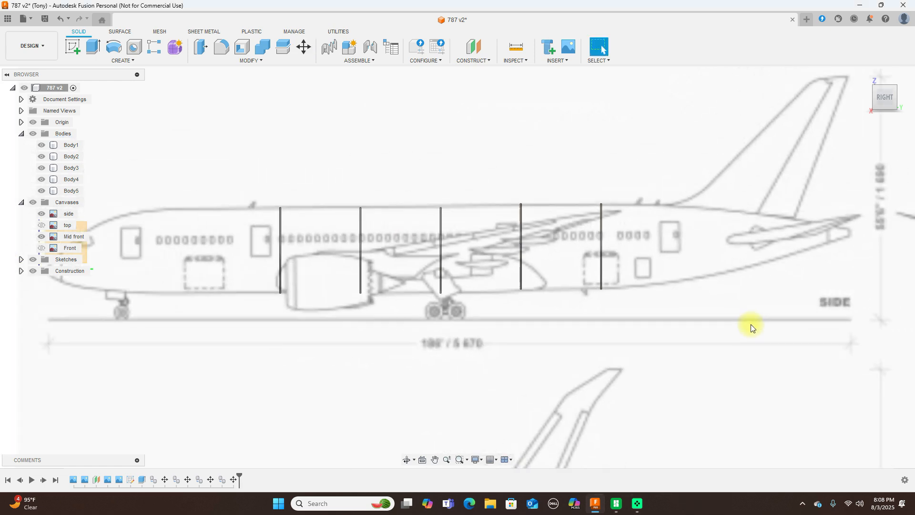
pyautogui.moveTo(878, 100)
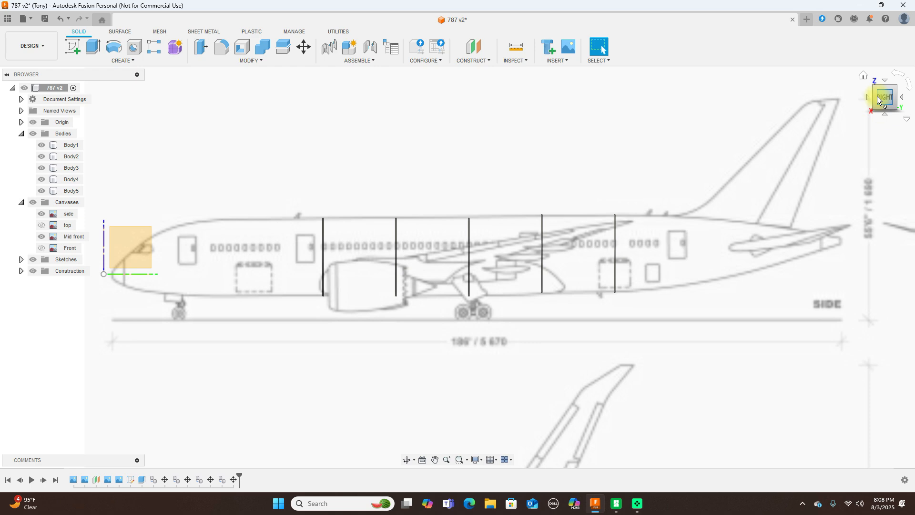
pyautogui.moveTo(878, 97); pyautogui.dragTo(913, 116)
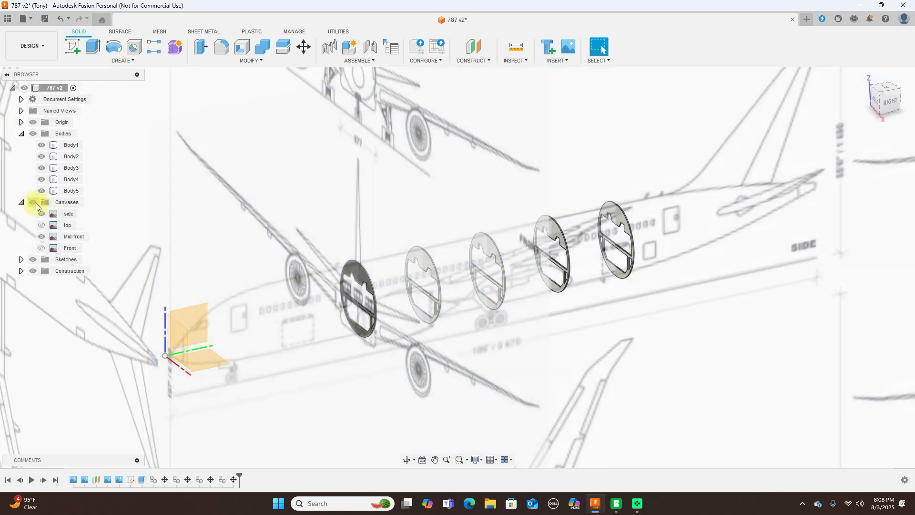
# Hide all reference canvases and save the design as a new version with the description "User Saved".
pyautogui.click(33, 202)
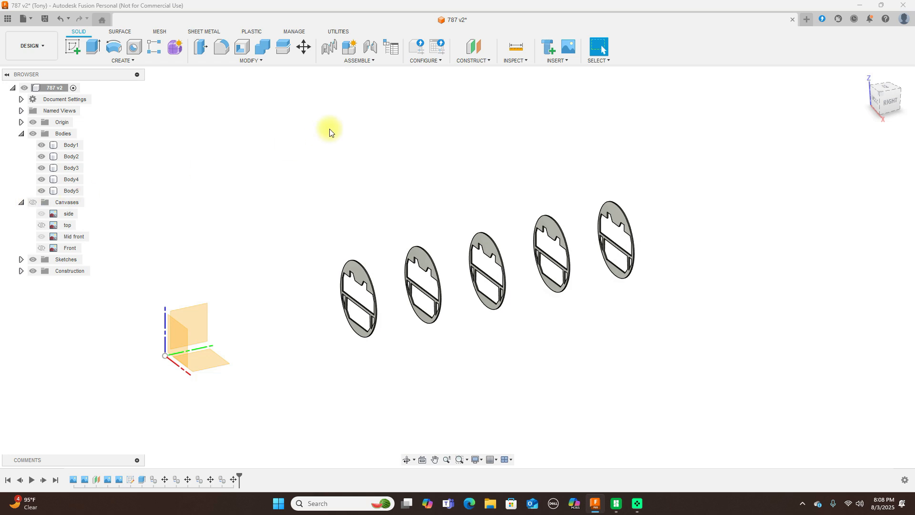
pyautogui.click(43, 19)
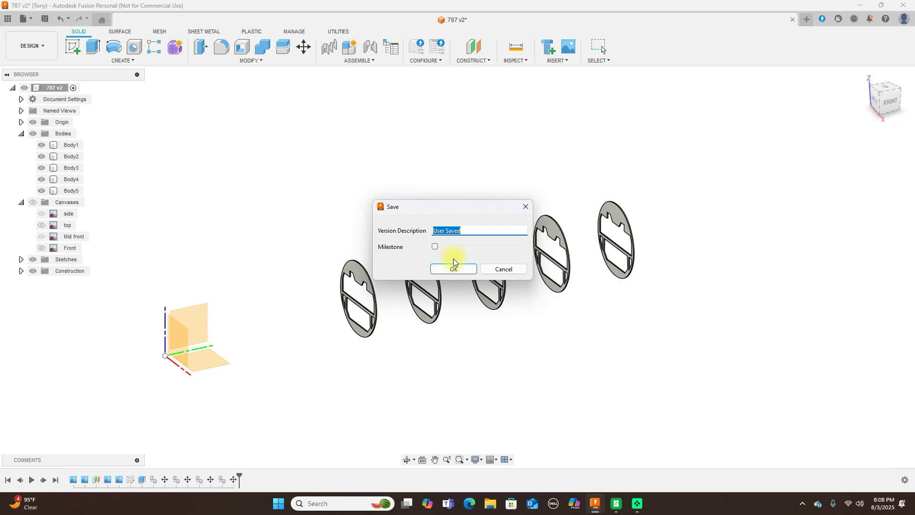
pyautogui.click(453, 268)
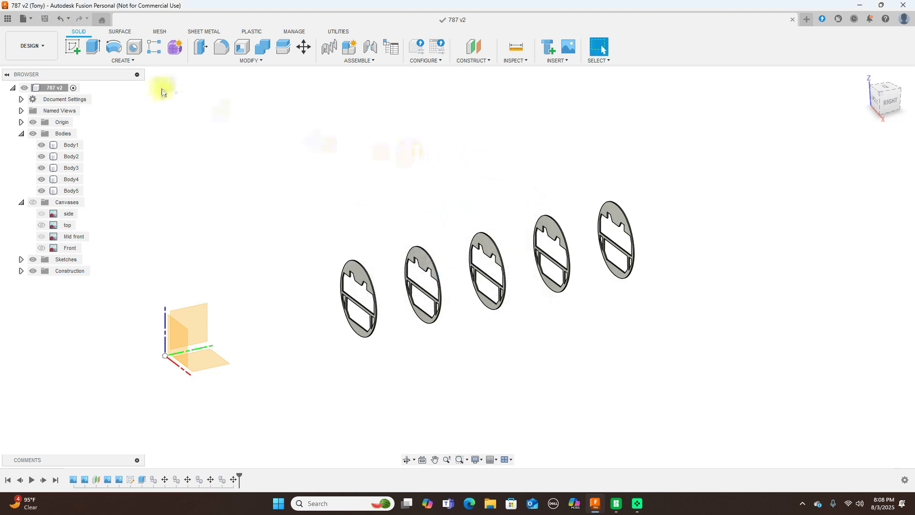
# Try to loft a surface through the outer edges of all five fuselage frames, from Body1 to Body5.
pyautogui.click(120, 31)
pyautogui.click(132, 60)
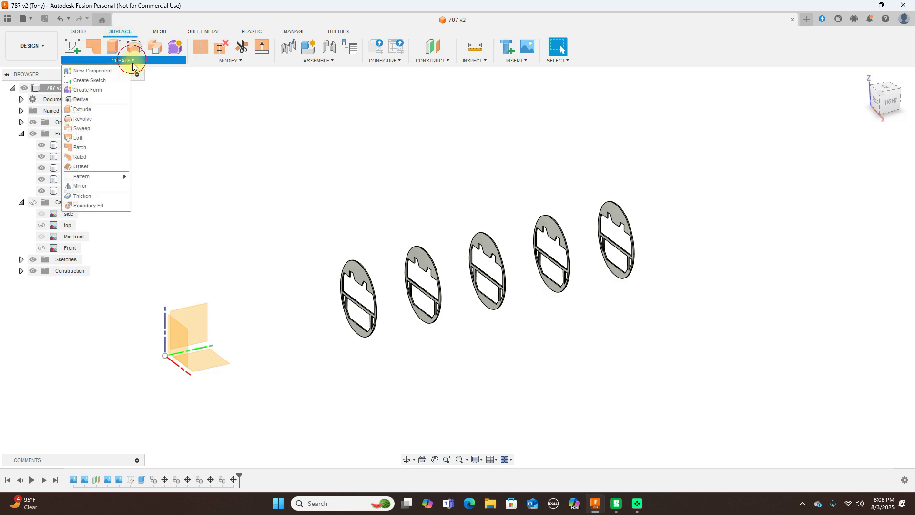
pyautogui.click(96, 138)
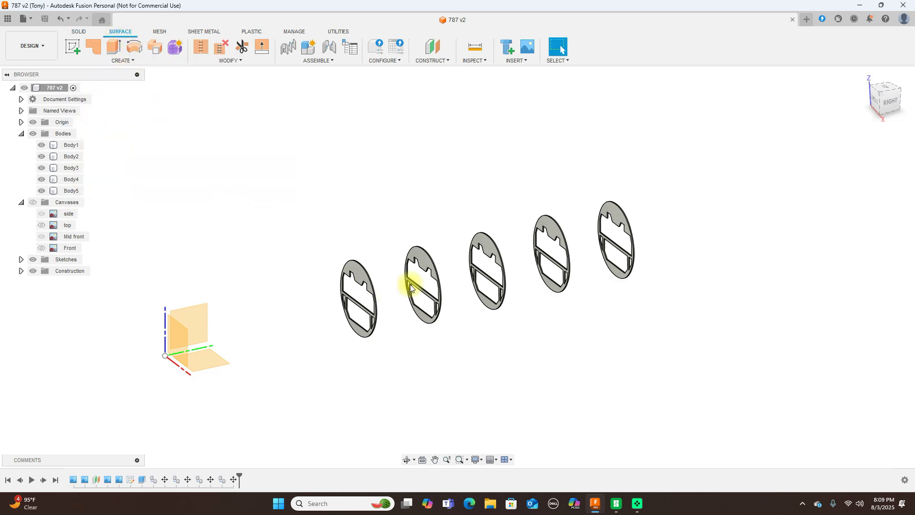
pyautogui.scroll(2, 503, 221)
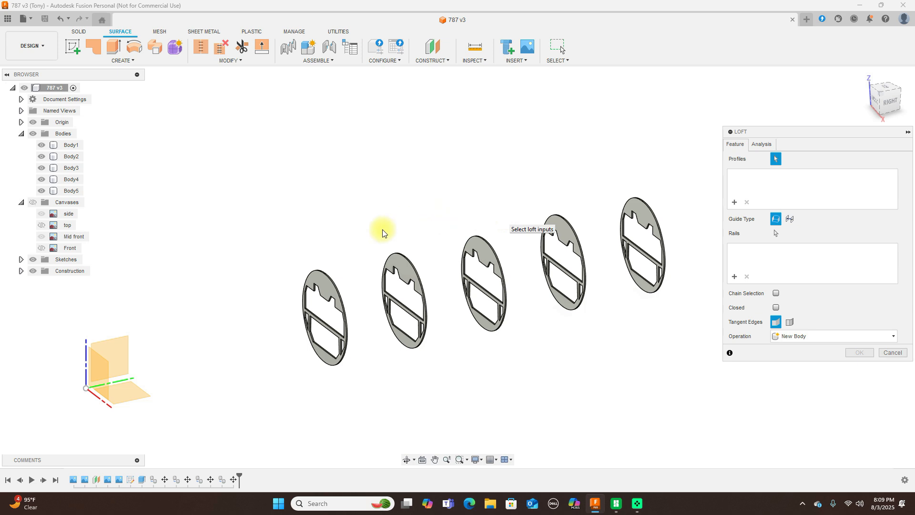
pyautogui.scroll(-1, 389, 291)
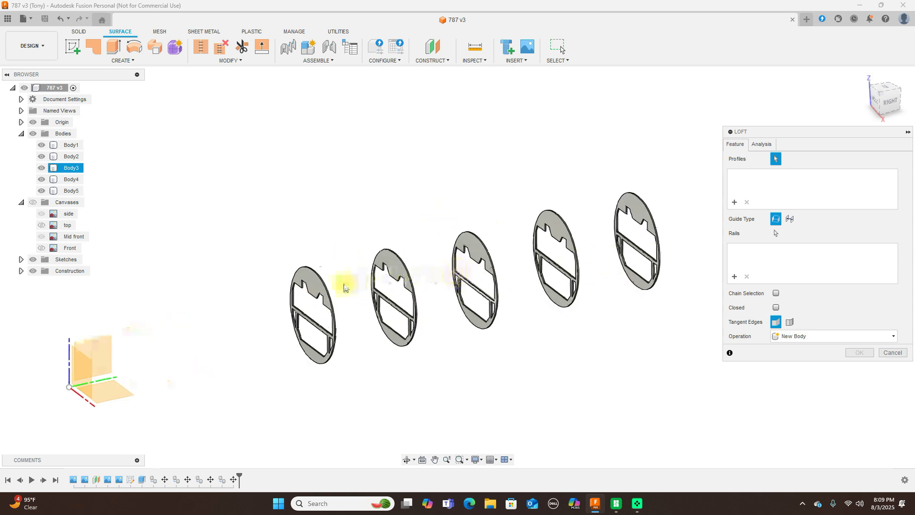
pyautogui.scroll(2, 326, 295)
pyautogui.click(327, 295)
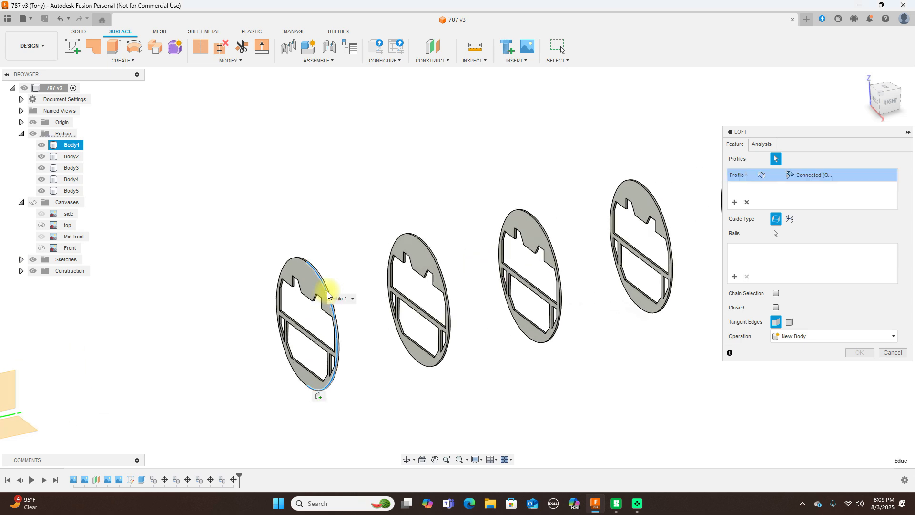
pyautogui.click(440, 279)
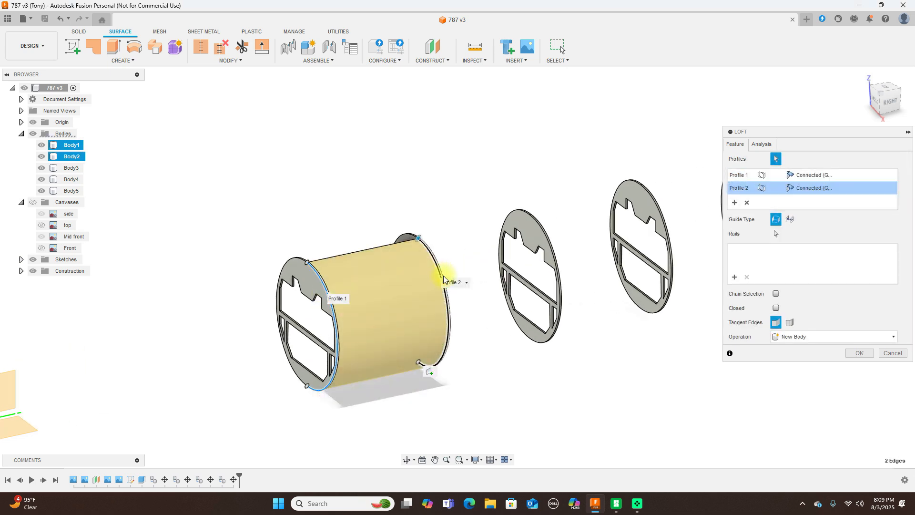
pyautogui.click(551, 258)
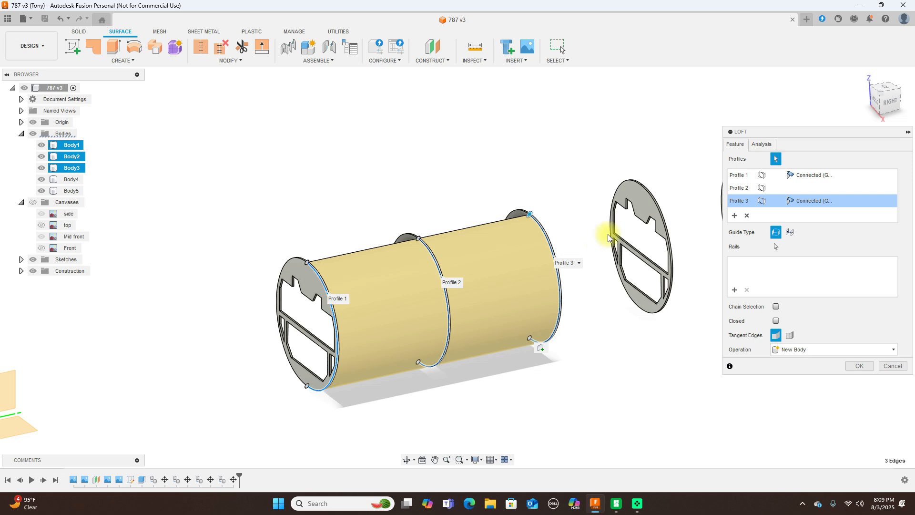
pyautogui.click(660, 219)
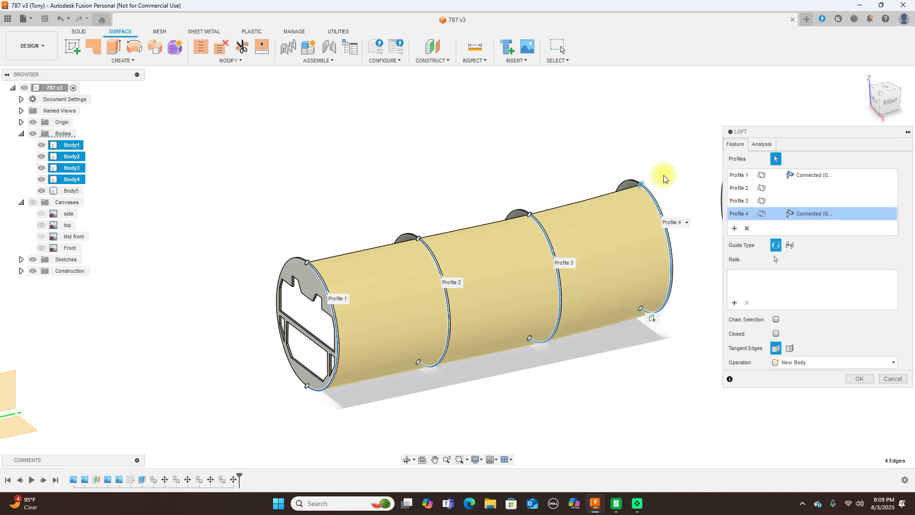
pyautogui.scroll(-3, 664, 176)
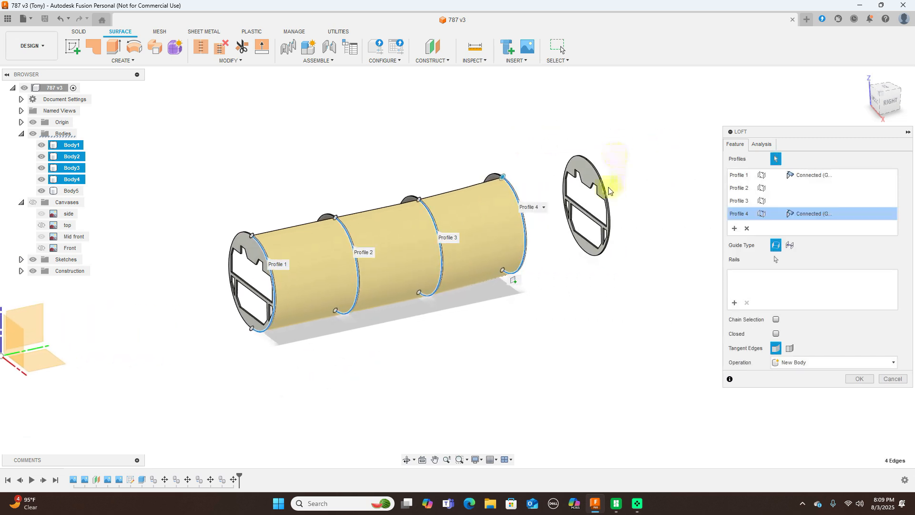
pyautogui.click(602, 188)
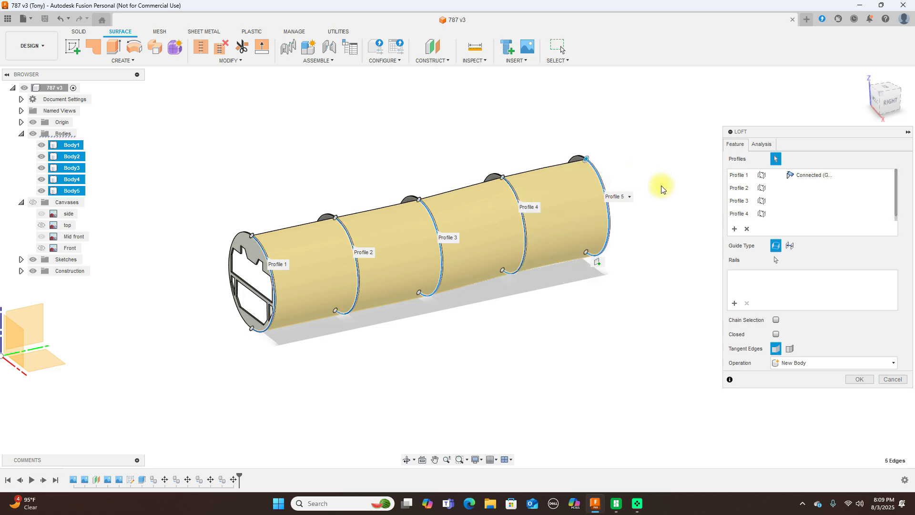
# Compare the loft preview with the side canvas in the right view, and discard the loft.
pyautogui.click(889, 101)
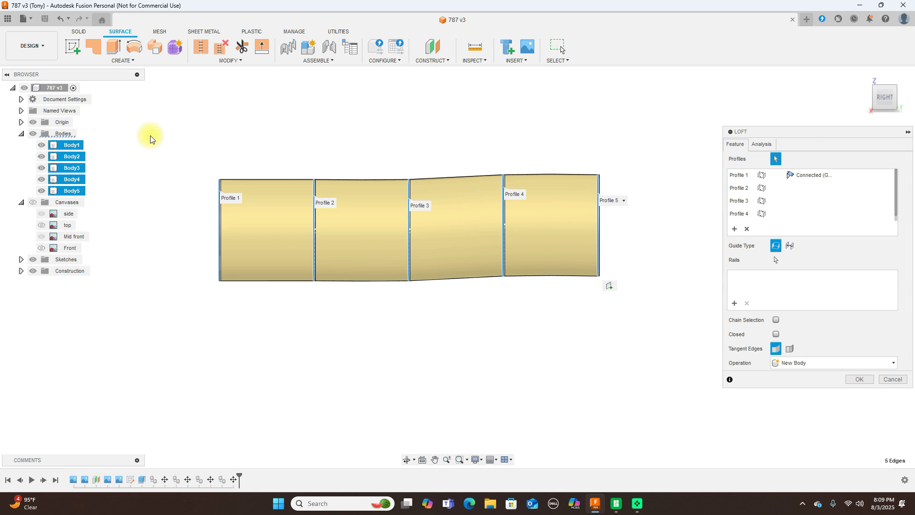
pyautogui.click(32, 203)
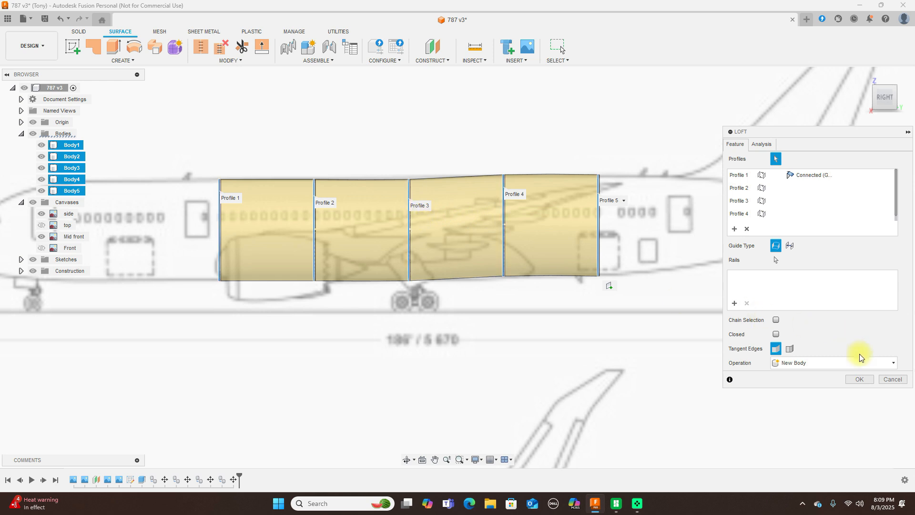
pyautogui.click(890, 380)
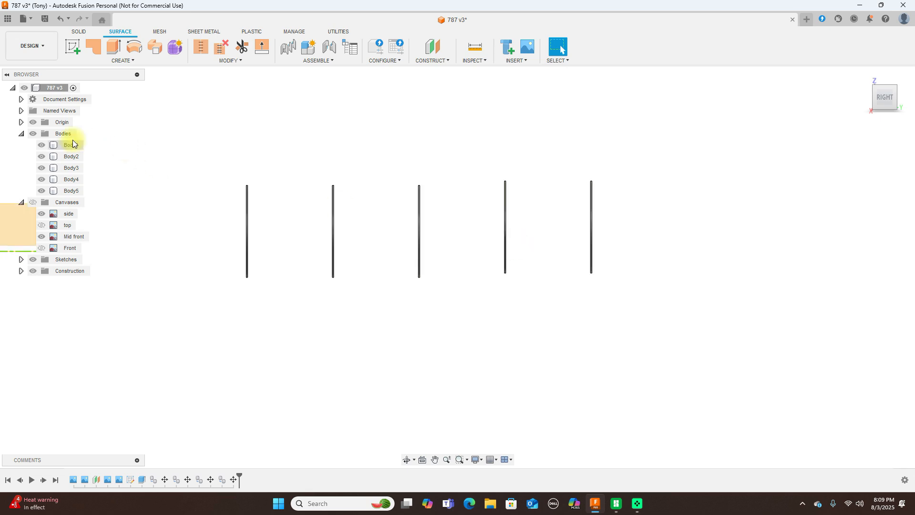
# Show the canvases and move the middle frame, Body3, about 4.43 mm up and 1.107 mm toward the tail to match the side outline.
pyautogui.click(33, 202)
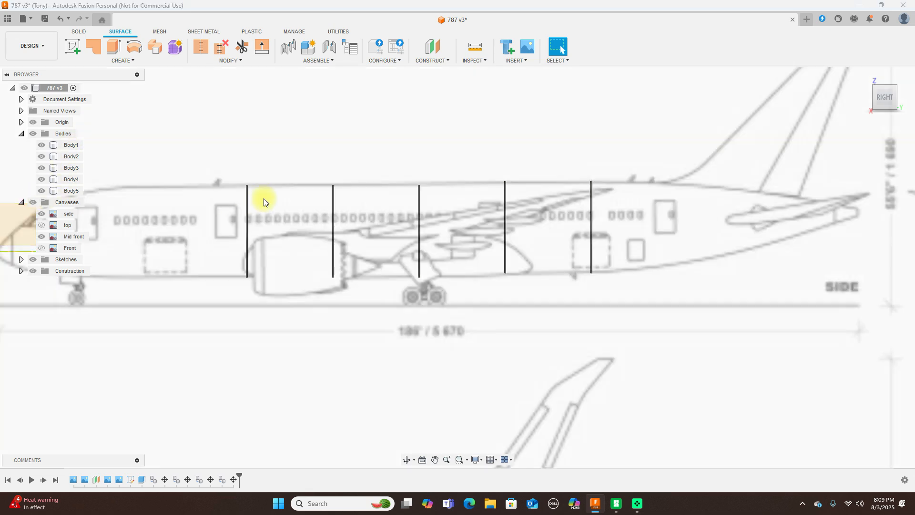
pyautogui.click(78, 32)
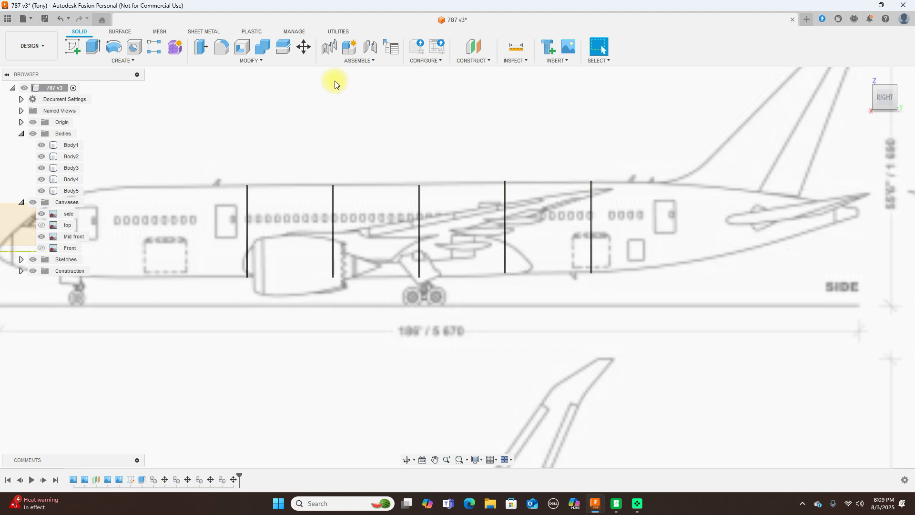
pyautogui.moveTo(386, 147); pyautogui.dragTo(452, 316)
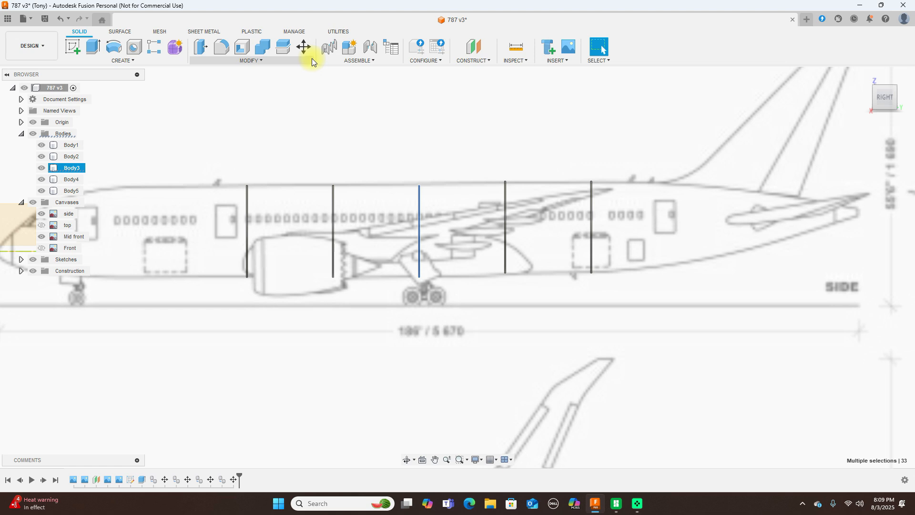
pyautogui.click(303, 46)
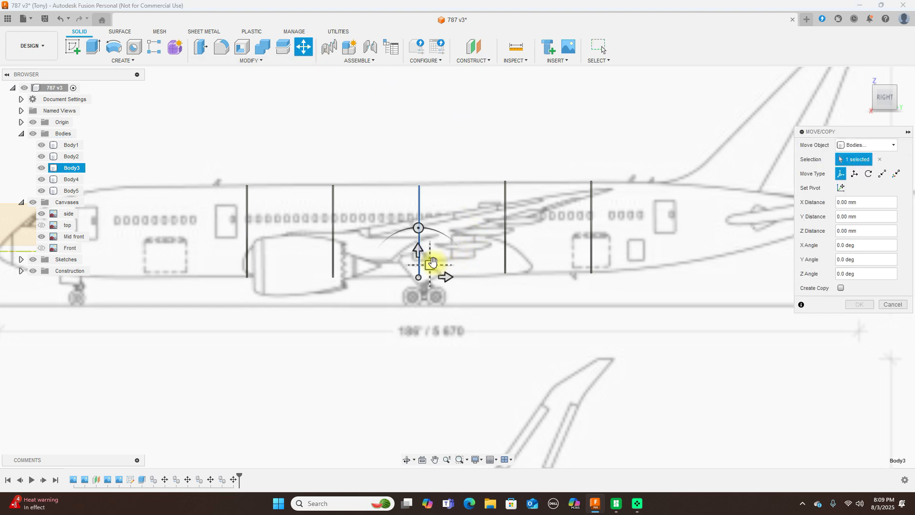
pyautogui.click(429, 264)
pyautogui.moveTo(431, 265); pyautogui.dragTo(431, 262)
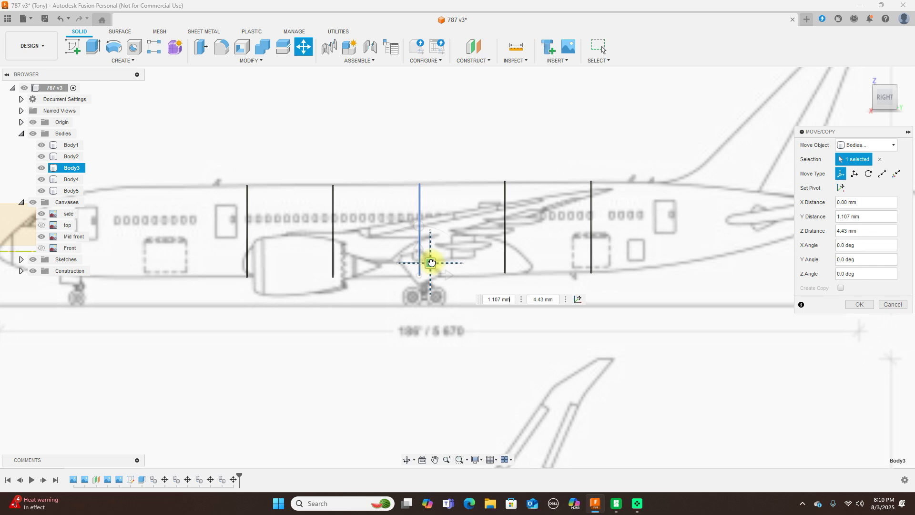
pyautogui.moveTo(431, 263); pyautogui.dragTo(431, 263)
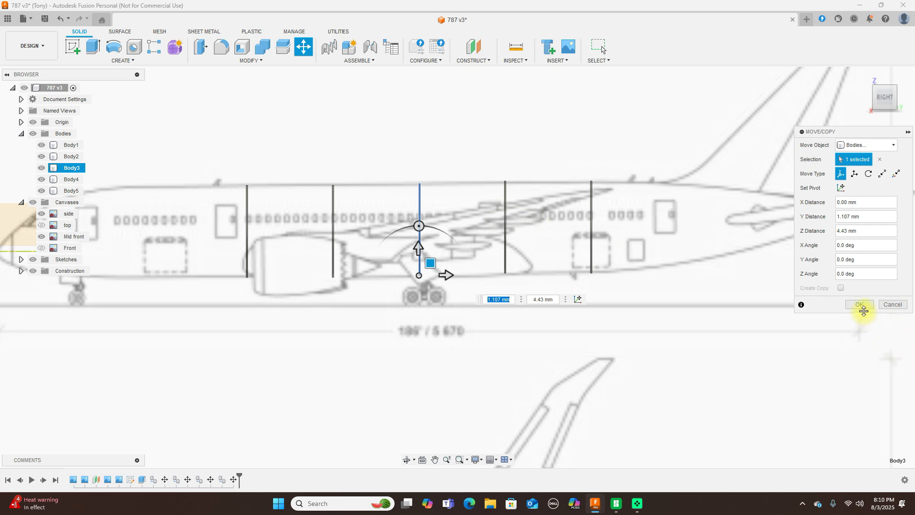
pyautogui.click(862, 307)
# Move the fourth frame, Body4, about 3.32 mm down to fit the fuselage outline on the side canvas.
pyautogui.moveTo(477, 155); pyautogui.dragTo(530, 258)
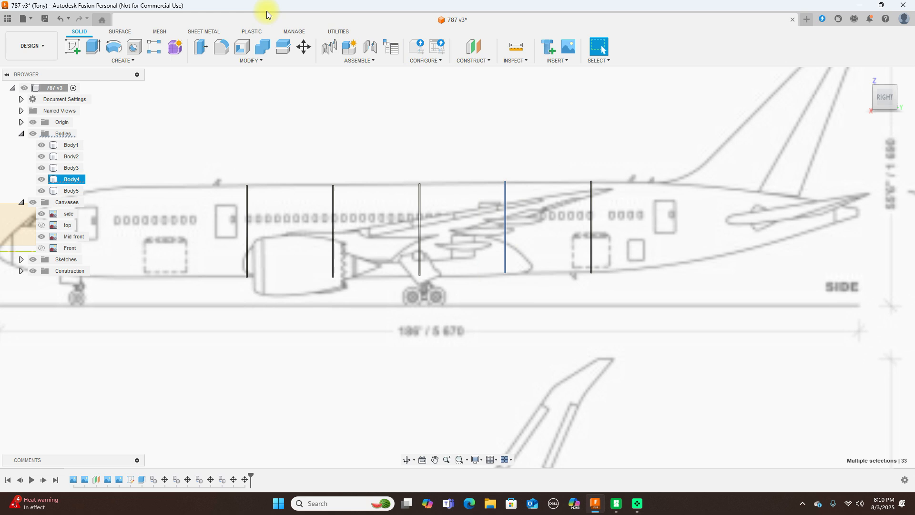
pyautogui.click(303, 47)
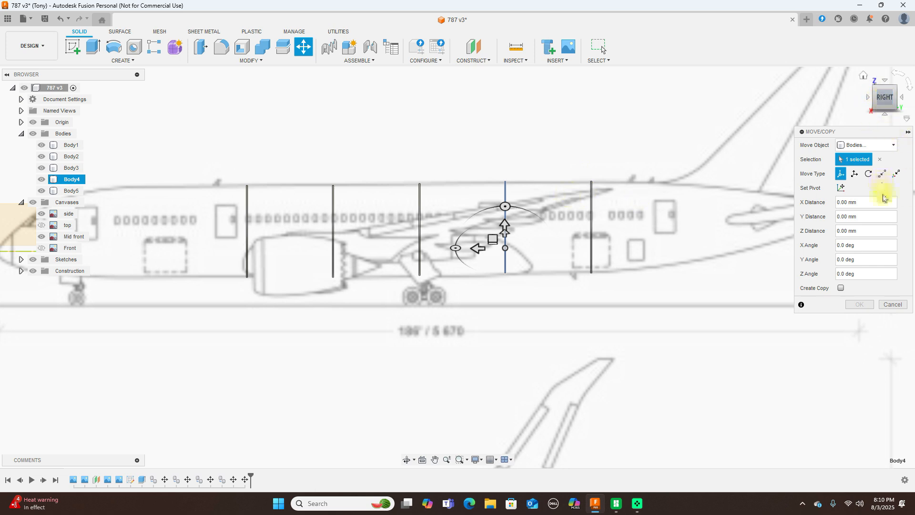
pyautogui.click(883, 162)
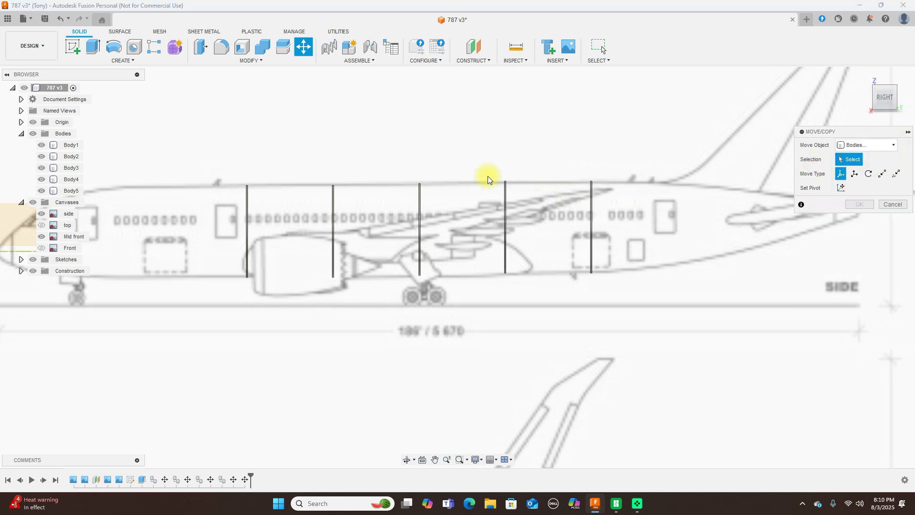
pyautogui.moveTo(490, 163); pyautogui.dragTo(530, 310)
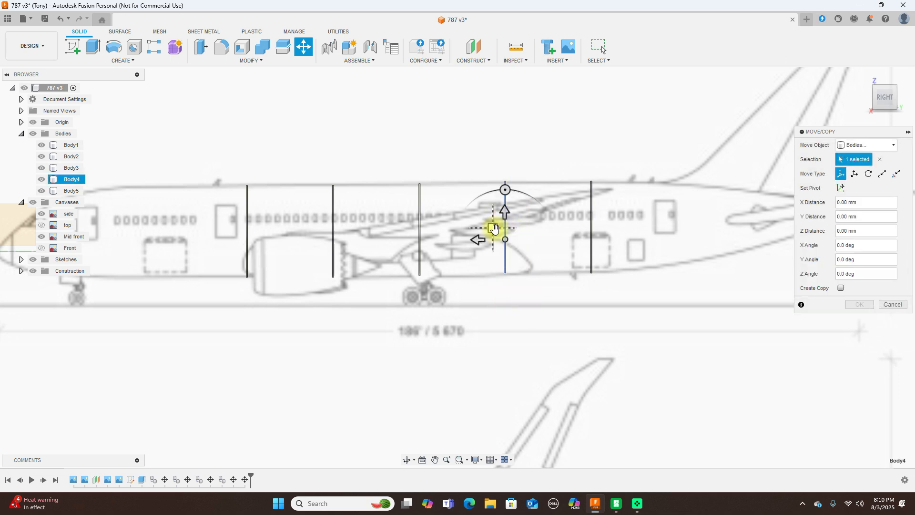
pyautogui.click(494, 229)
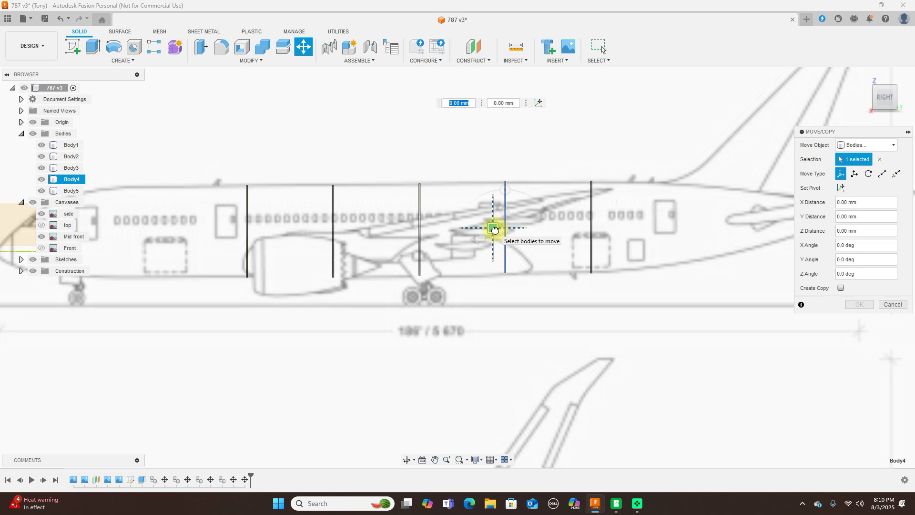
pyautogui.moveTo(494, 229); pyautogui.dragTo(495, 231)
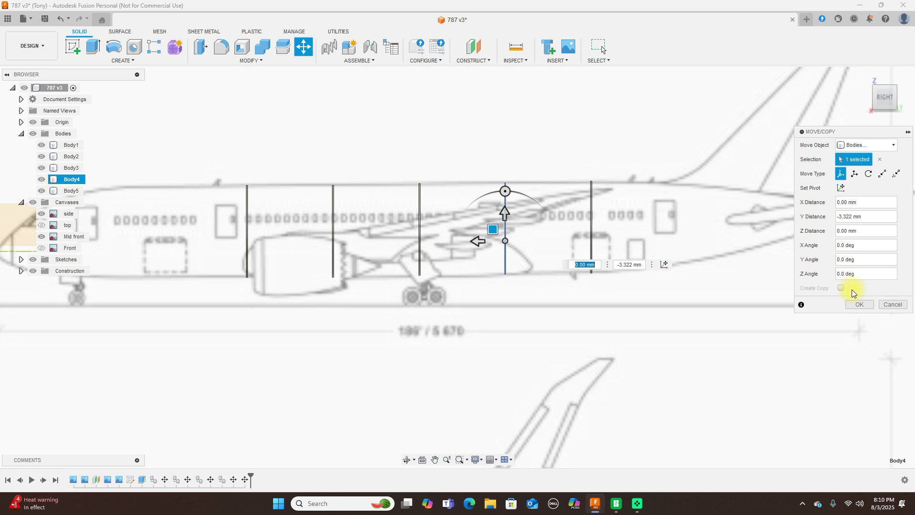
pyautogui.click(859, 304)
# Move the rearmost frame, Body5, about 7.75 mm toward the tail along the fuselage on the side canvas.
pyautogui.moveTo(581, 173); pyautogui.dragTo(607, 298)
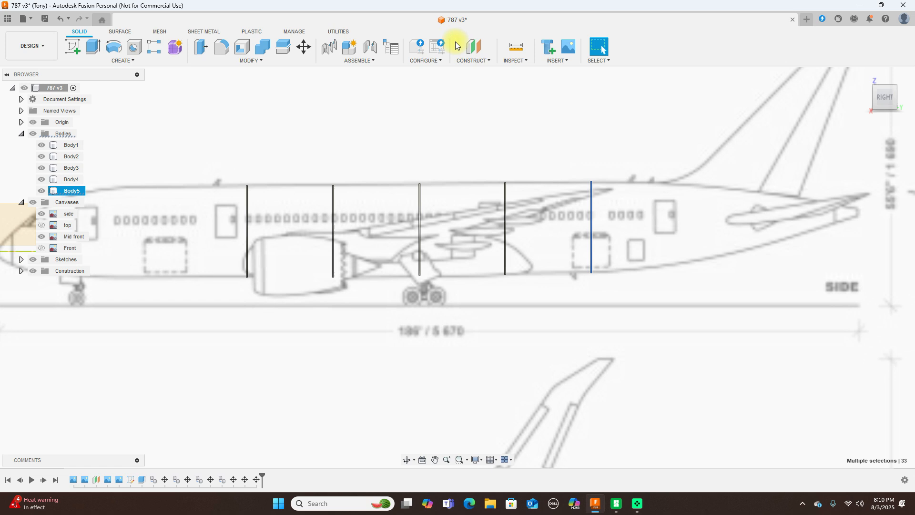
pyautogui.click(304, 47)
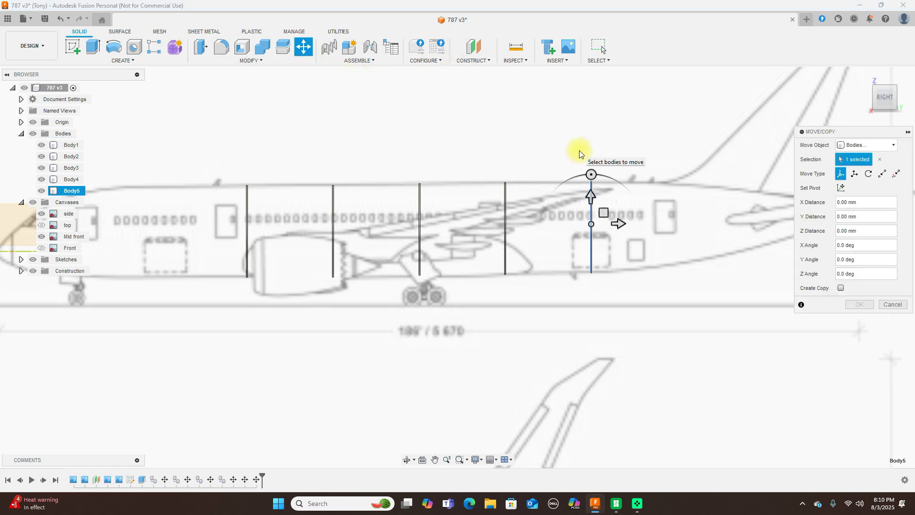
pyautogui.click(604, 213)
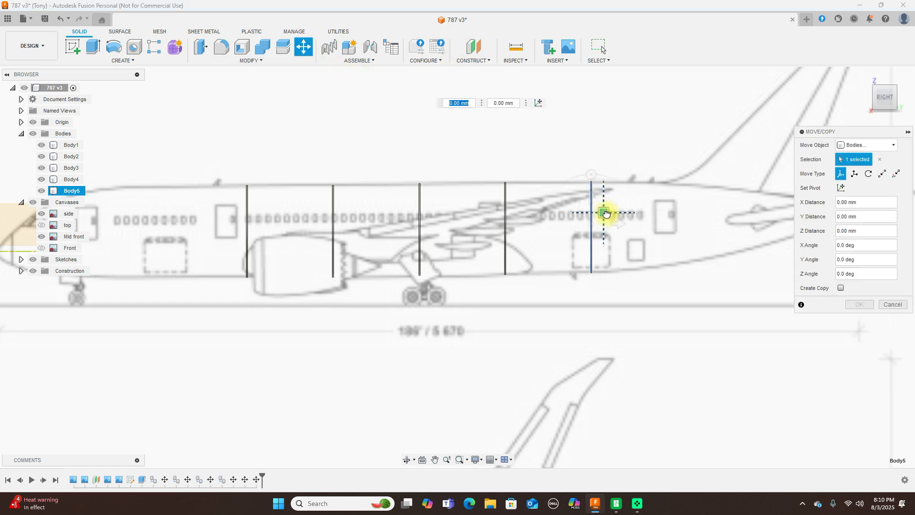
pyautogui.moveTo(606, 213); pyautogui.dragTo(609, 213)
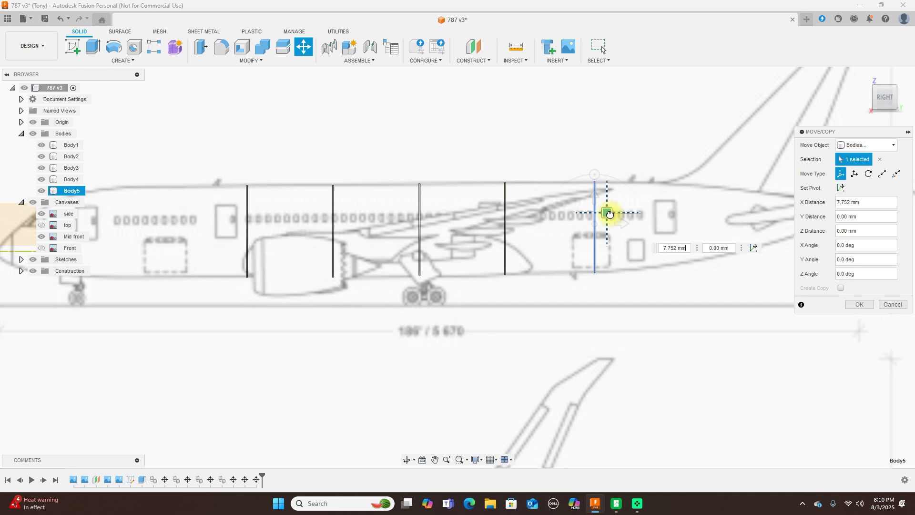
pyautogui.moveTo(610, 214); pyautogui.dragTo(609, 214)
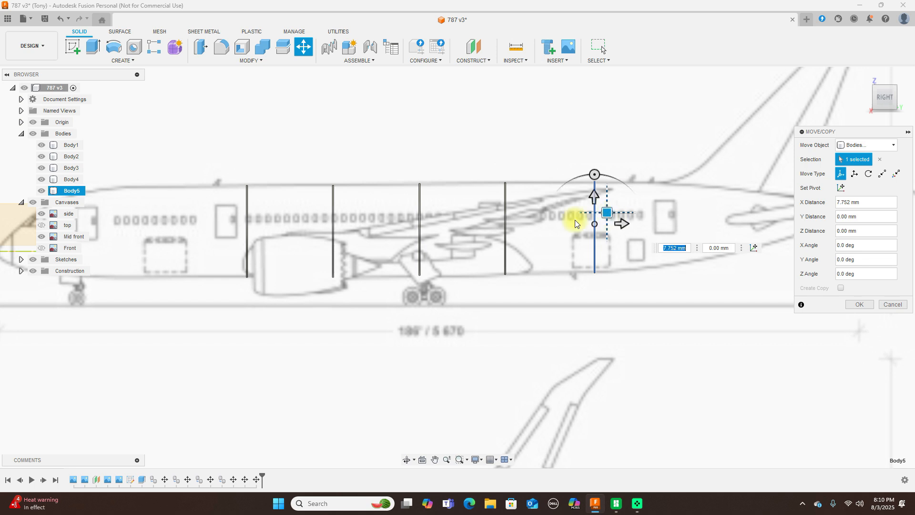
pyautogui.click(858, 304)
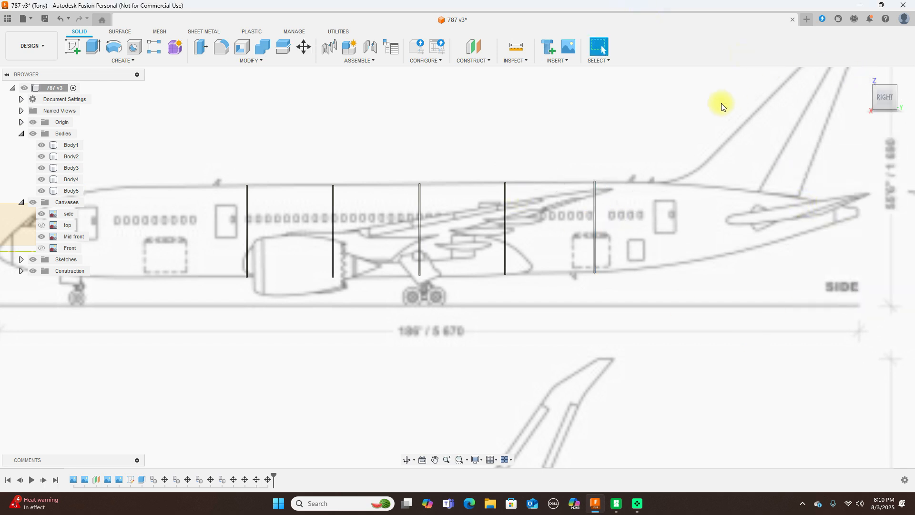
pyautogui.scroll(-1, 721, 103)
pyautogui.moveTo(876, 99)
pyautogui.mouseDown()
pyautogui.moveTo(909, 111)
pyautogui.moveTo(24, 97)
pyautogui.moveTo(59, 96)
pyautogui.moveTo(55, 127)
pyautogui.moveTo(872, 112)
pyautogui.moveTo(739, 106)
pyautogui.moveTo(877, 96)
pyautogui.moveTo(872, 110)
pyautogui.mouseUp()
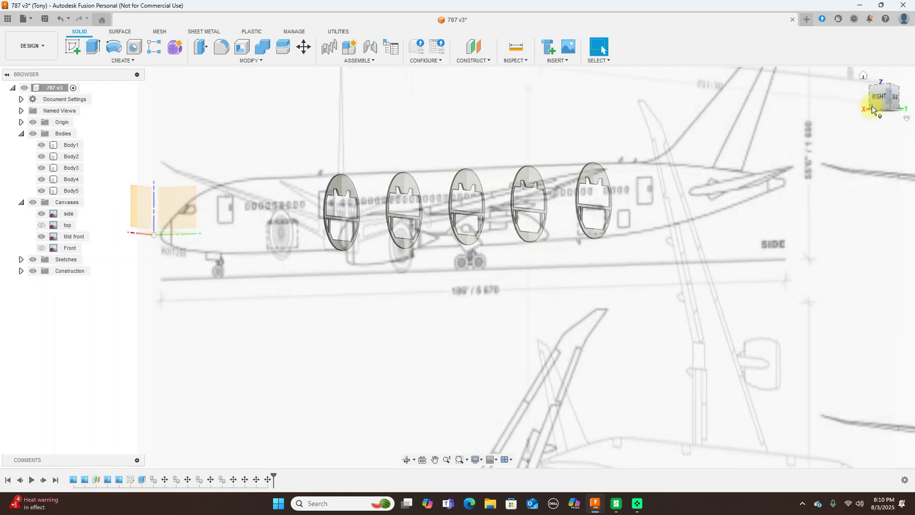
# Duplicate the foremost frame, Body1, in the right view and move the copy 200 mm toward the nose.
pyautogui.click(879, 98)
pyautogui.moveTo(313, 140); pyautogui.dragTo(476, 112, button='middle')
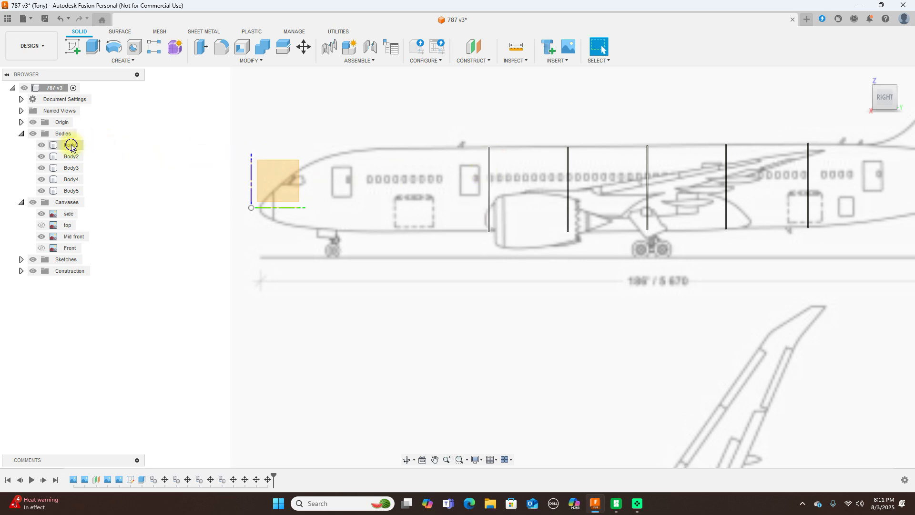
pyautogui.rightClick(72, 146)
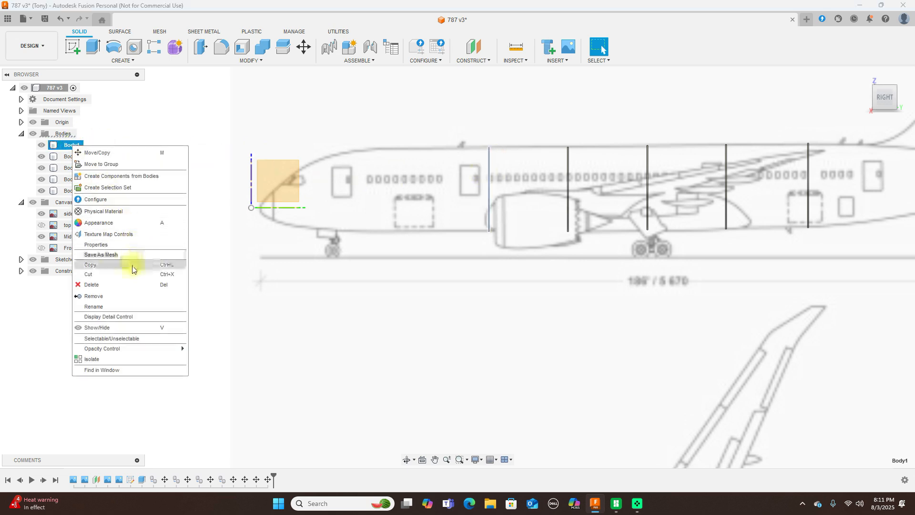
pyautogui.click(131, 265)
pyautogui.rightClick(71, 147)
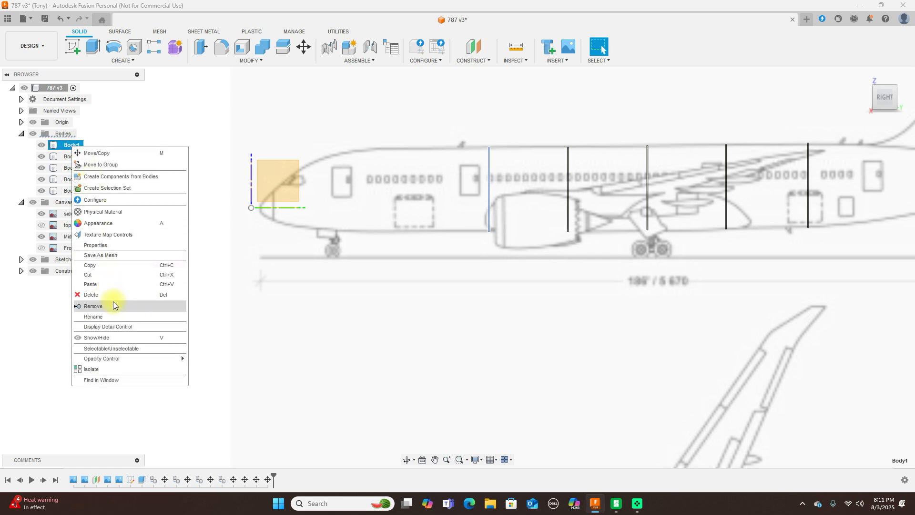
pyautogui.click(111, 285)
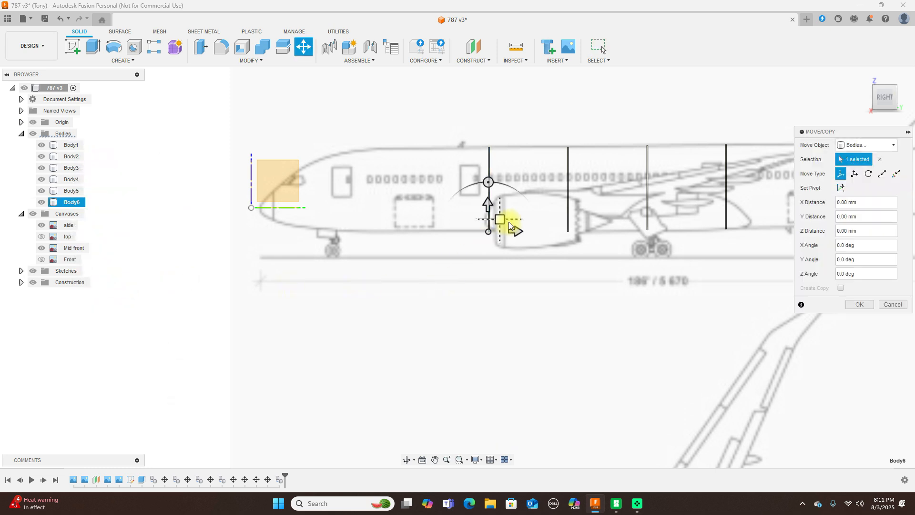
pyautogui.moveTo(515, 230); pyautogui.dragTo(437, 228)
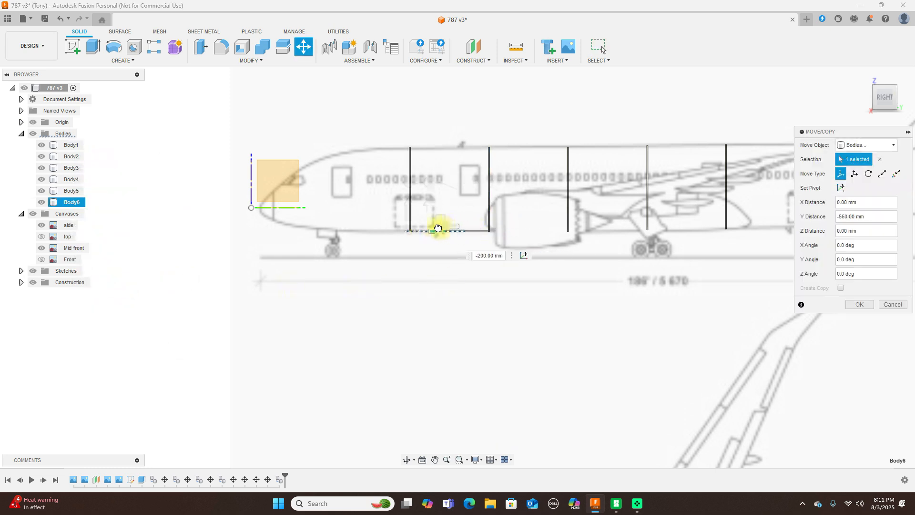
pyautogui.scroll(3, 441, 245)
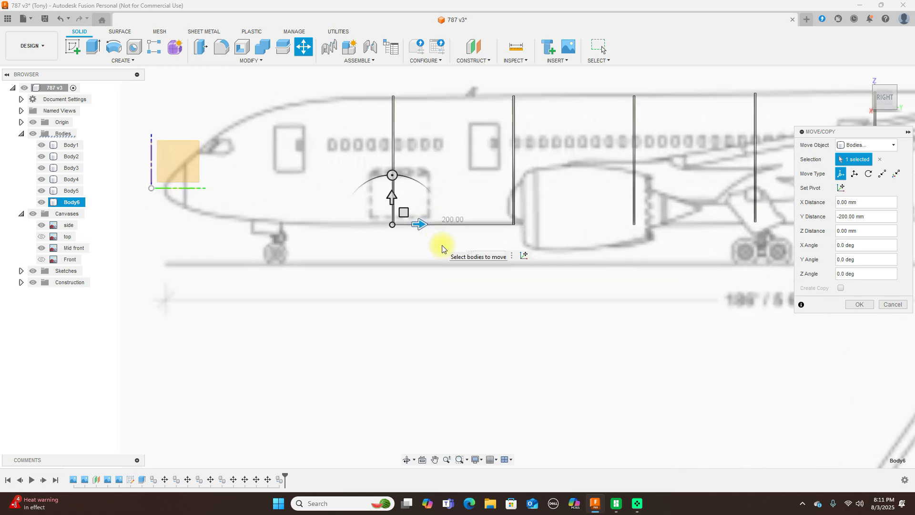
# Lower the copied frame about 1.915 mm to fit the fuselage outline on the side canvas.
pyautogui.click(412, 215)
pyautogui.moveTo(413, 215); pyautogui.dragTo(413, 215)
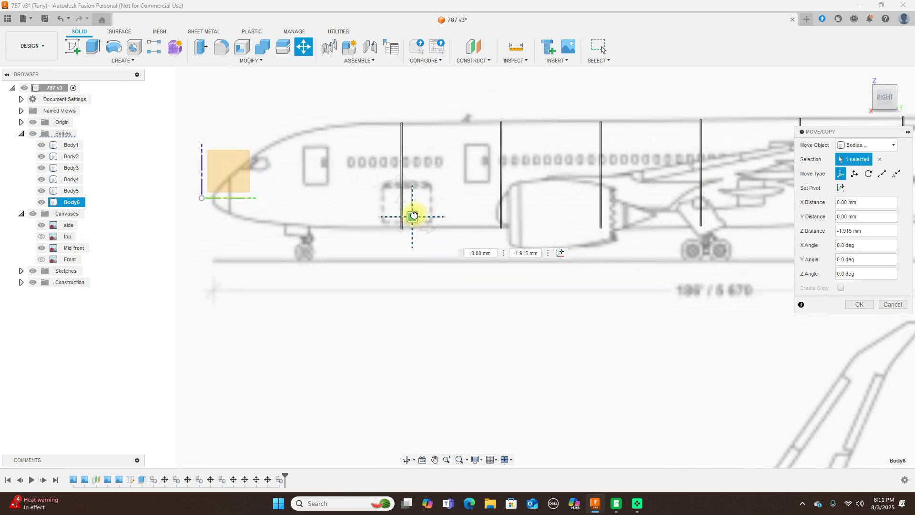
pyautogui.moveTo(414, 215); pyautogui.dragTo(413, 216)
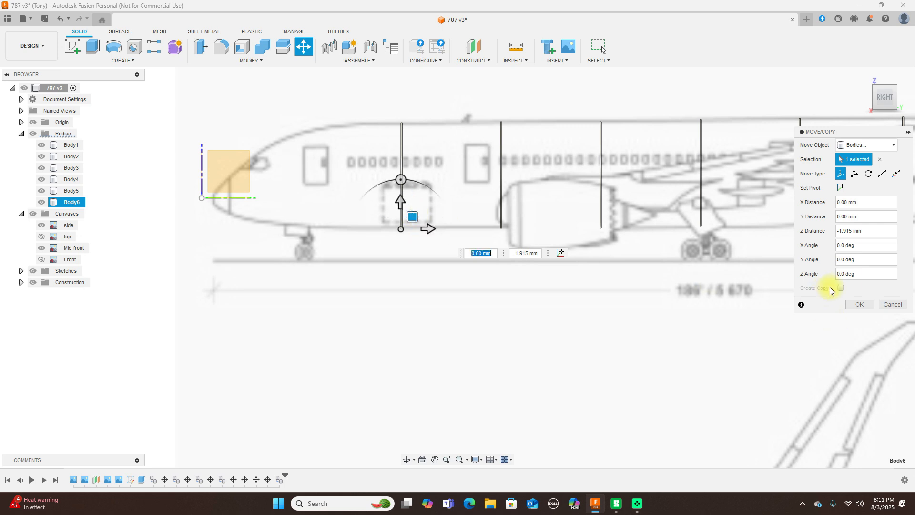
pyautogui.click(857, 301)
pyautogui.scroll(-3, 605, 276)
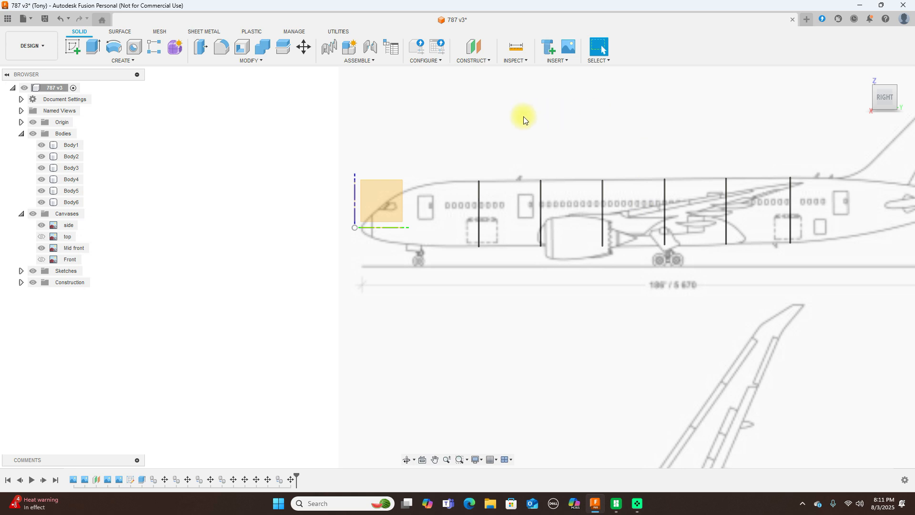
# Duplicate frame Body6 and move the copy about 108.245 mm toward the nose to where the fuselage starts to taper.
pyautogui.scroll(1, 519, 116)
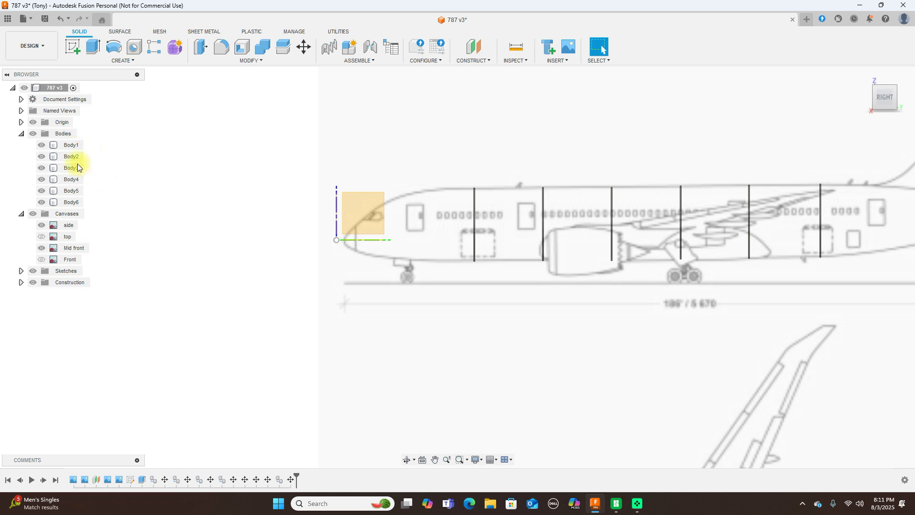
pyautogui.rightClick(68, 203)
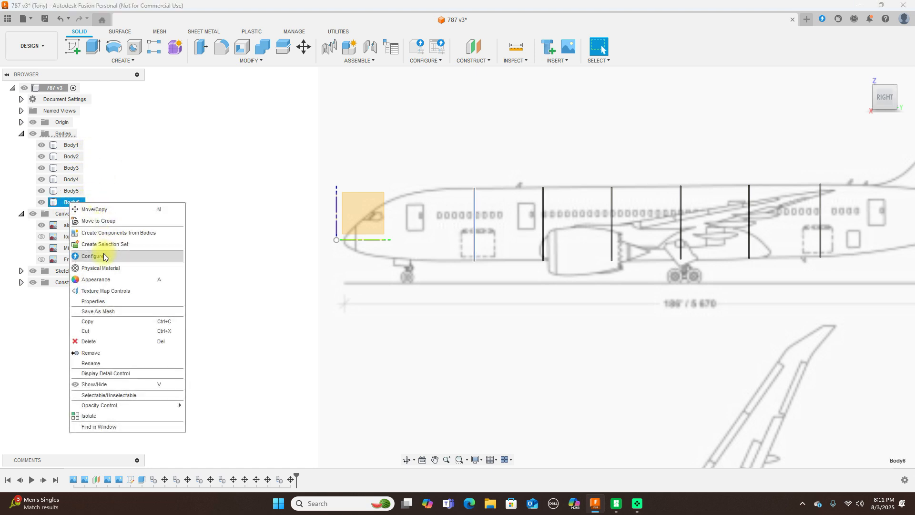
pyautogui.click(106, 322)
pyautogui.rightClick(79, 202)
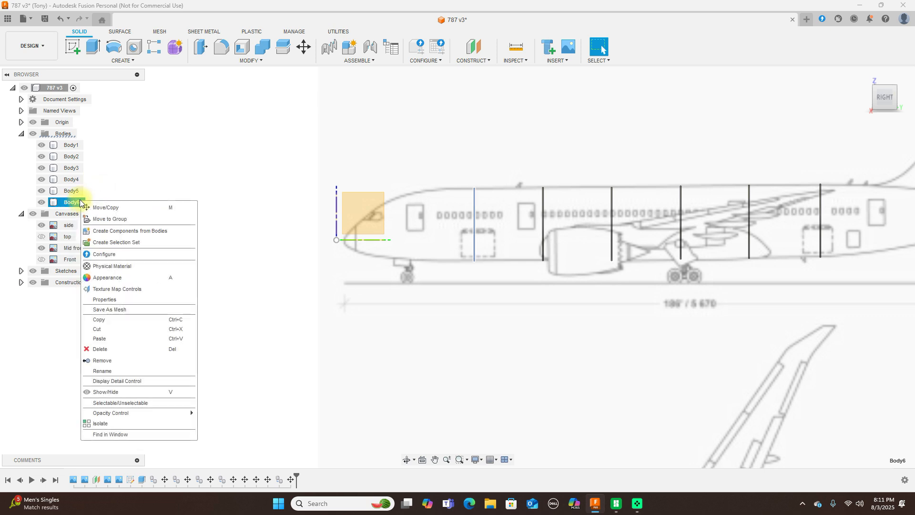
pyautogui.click(117, 338)
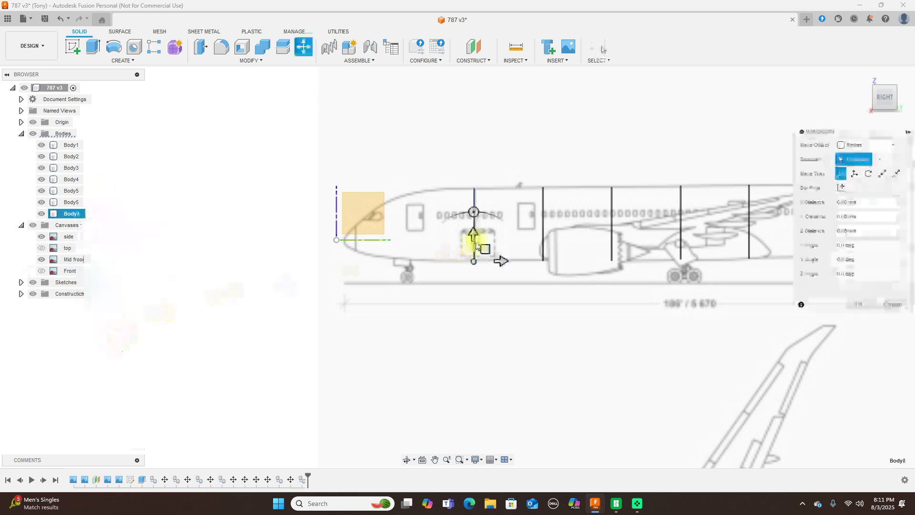
pyautogui.moveTo(481, 249); pyautogui.dragTo(447, 249)
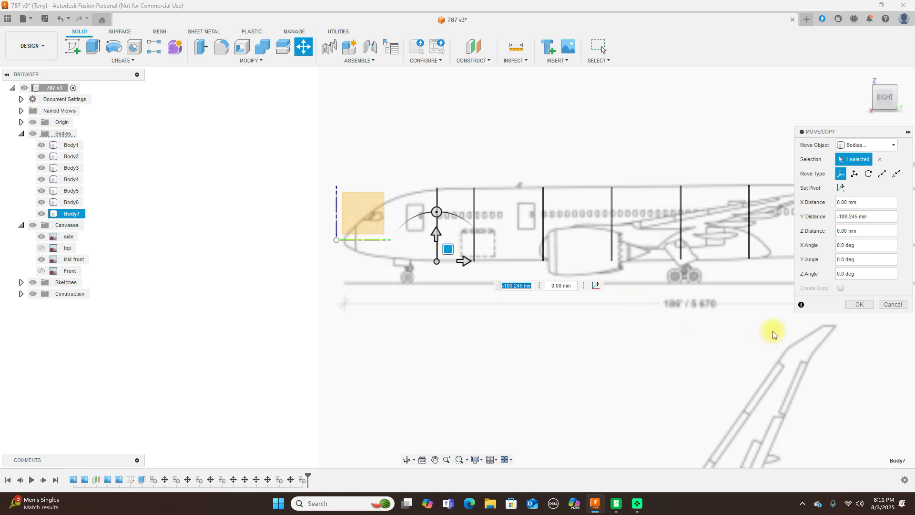
pyautogui.click(858, 305)
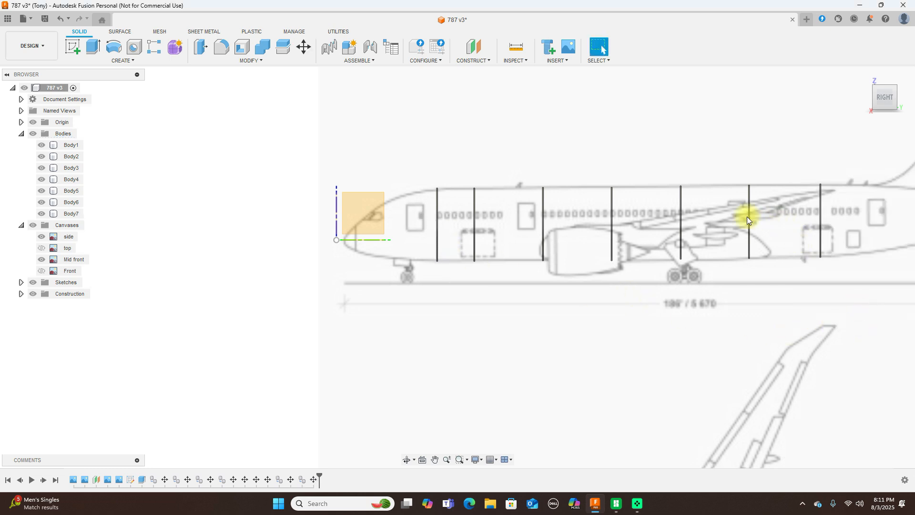
# Start a sketch on the YZ plane at the nose and hide the foremost frame, Body7.
pyautogui.scroll(-2, 747, 217)
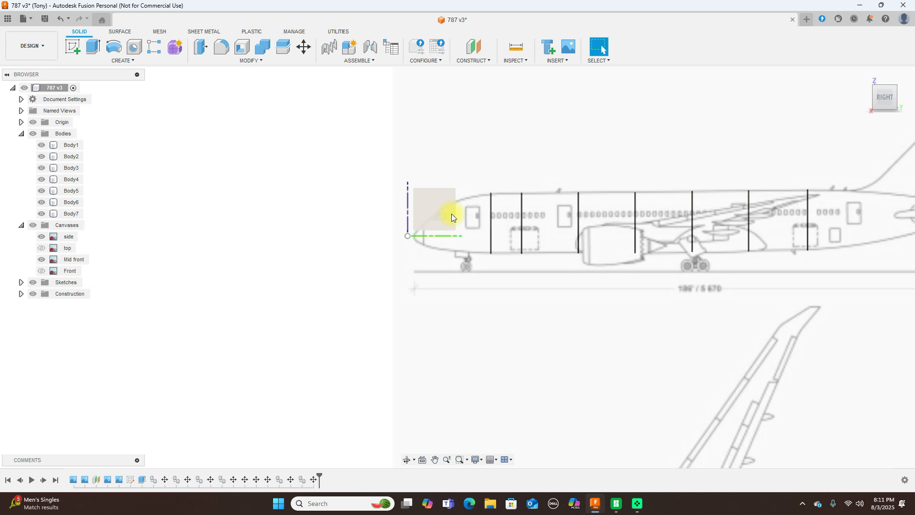
pyautogui.scroll(3, 474, 200)
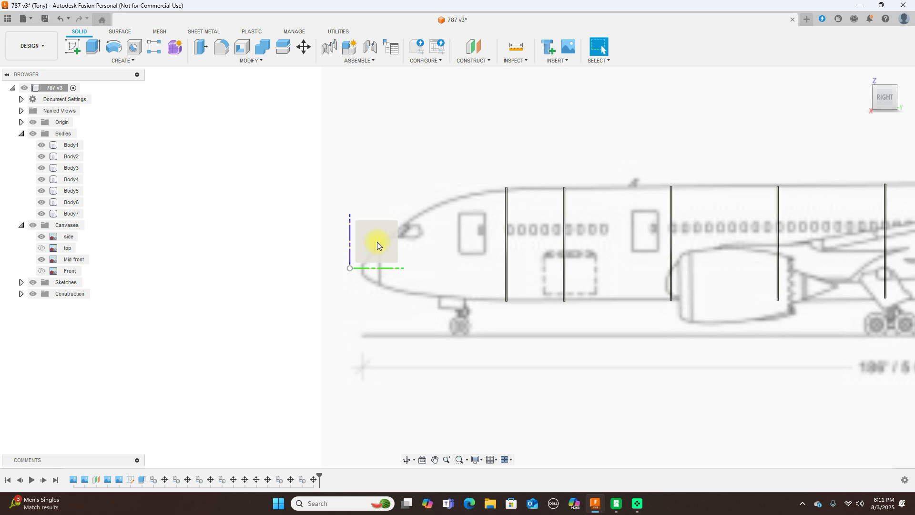
pyautogui.scroll(-2, 550, 241)
pyautogui.scroll(2, 550, 241)
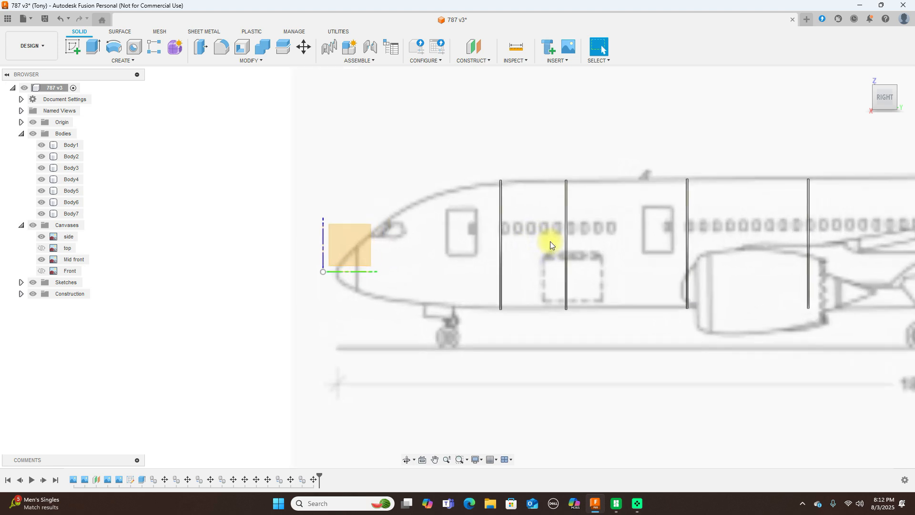
pyautogui.scroll(2, 550, 241)
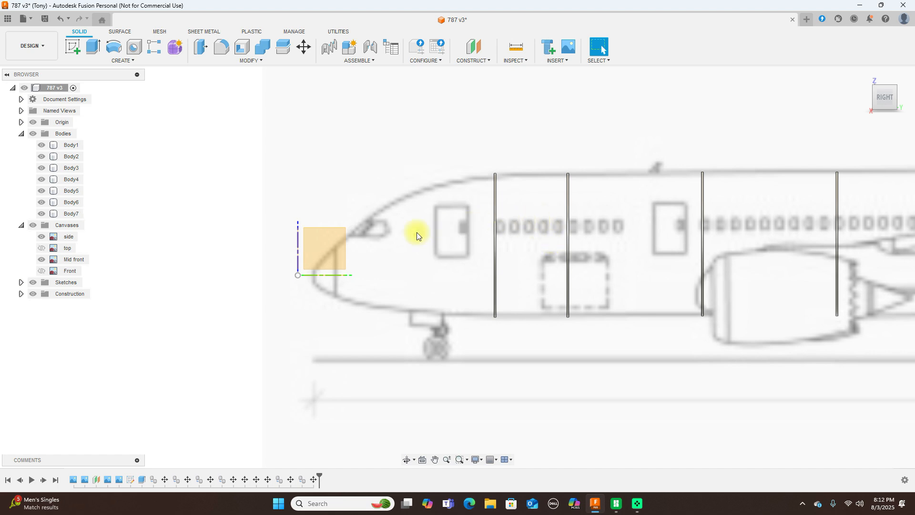
pyautogui.click(329, 240)
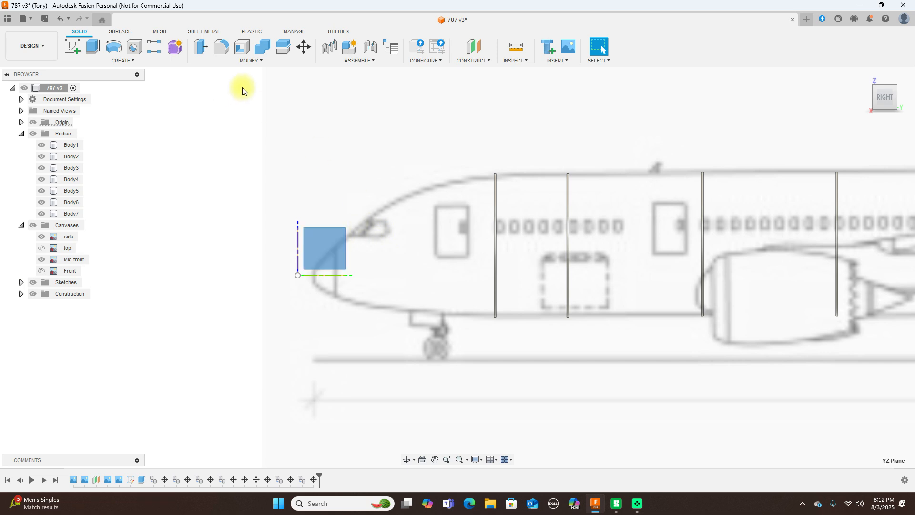
pyautogui.click(74, 48)
pyautogui.click(42, 213)
pyautogui.moveTo(648, 171)
pyautogui.mouseDown(button='middle')
pyautogui.moveTo(646, 139)
pyautogui.moveTo(526, 121)
pyautogui.mouseUp(button='middle')
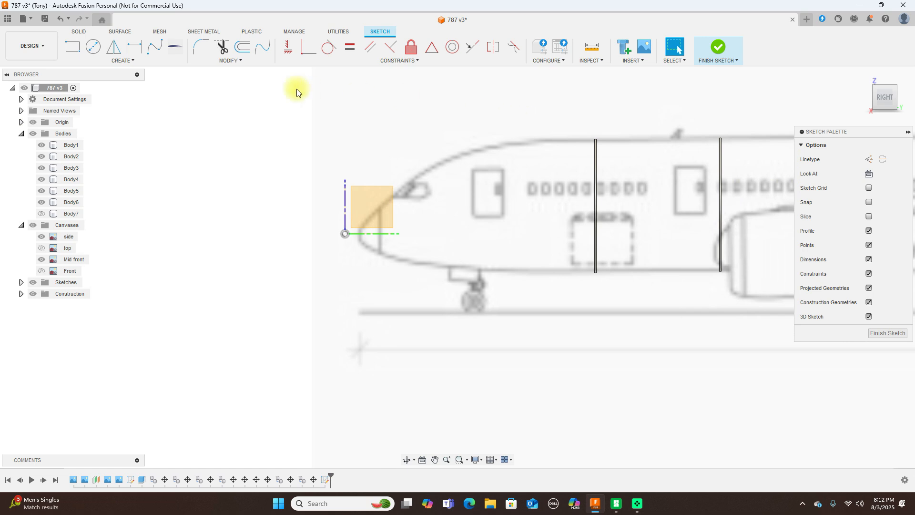
# Sketch a four-point fit spline along the upper nose outline, from the top of the fuselage to the nose tip.
pyautogui.click(160, 51)
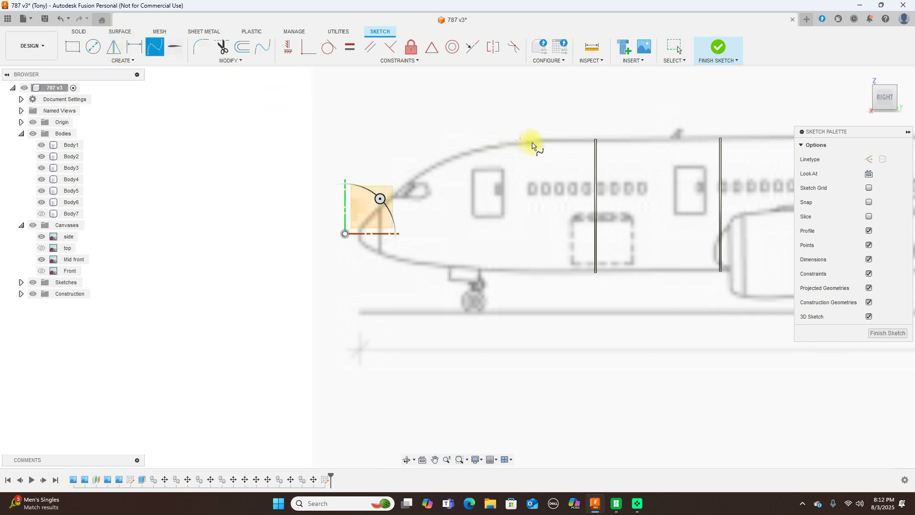
pyautogui.click(540, 141)
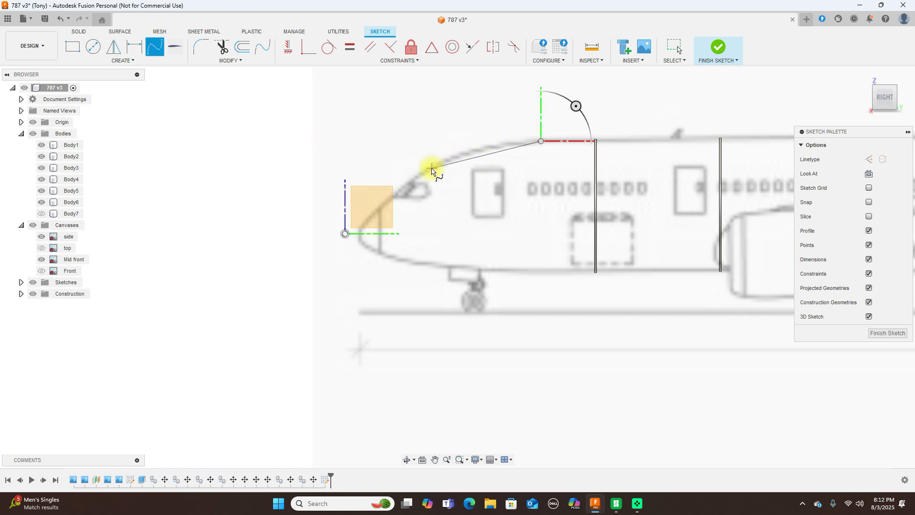
pyautogui.click(431, 168)
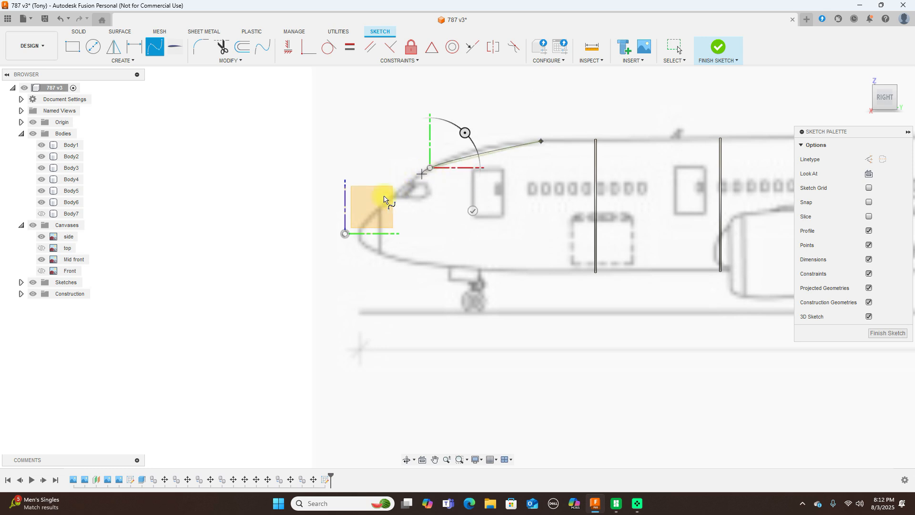
pyautogui.click(376, 211)
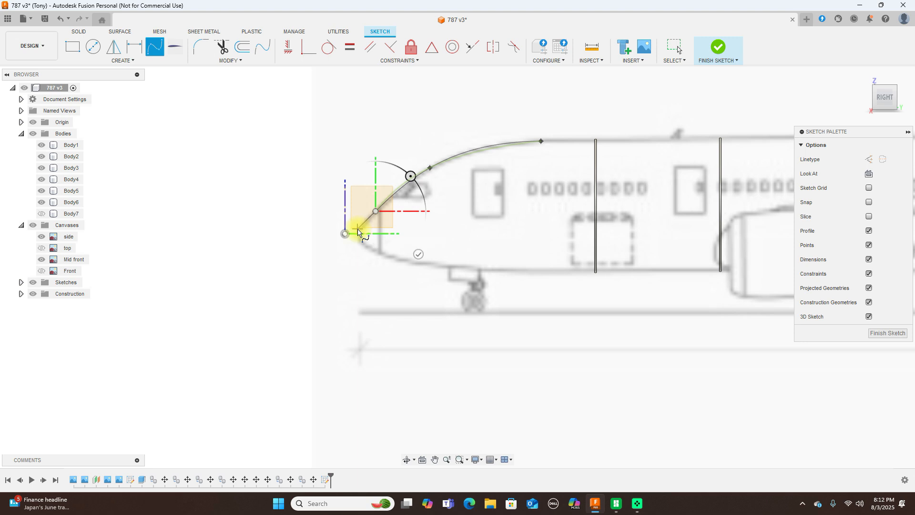
pyautogui.click(359, 231)
pyautogui.rightClick(359, 231)
pyautogui.click(378, 226)
# Move the spline's fit point nearest the nose tip along the outline to about Y 62.3 mm, Z 47.1 mm.
pyautogui.scroll(2, 496, 130)
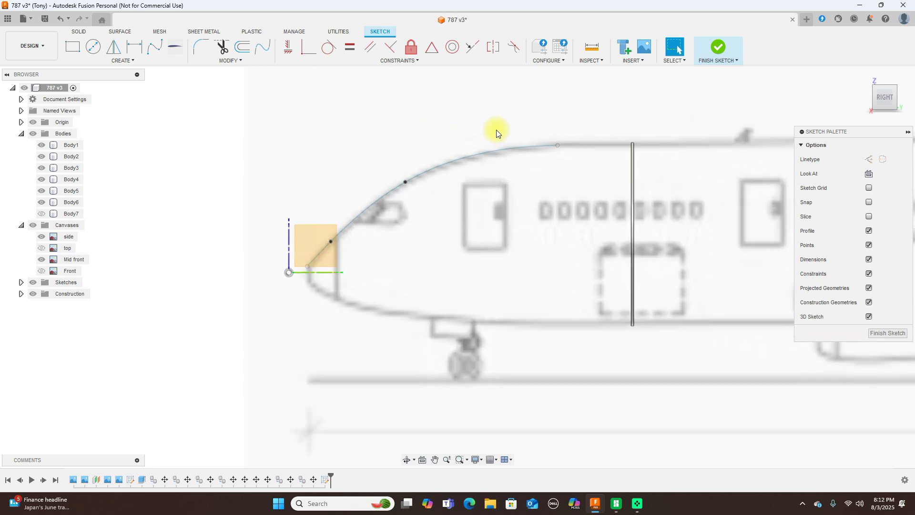
pyautogui.click(405, 183)
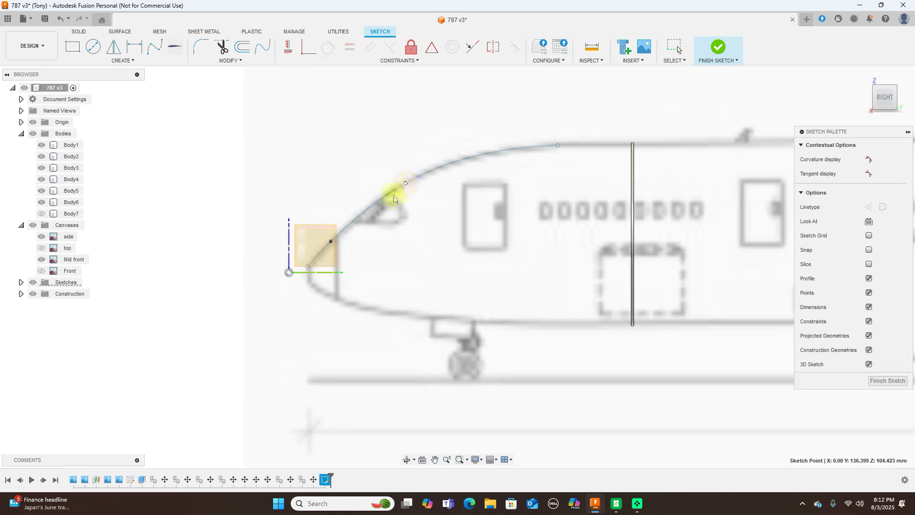
pyautogui.moveTo(331, 242); pyautogui.dragTo(342, 232)
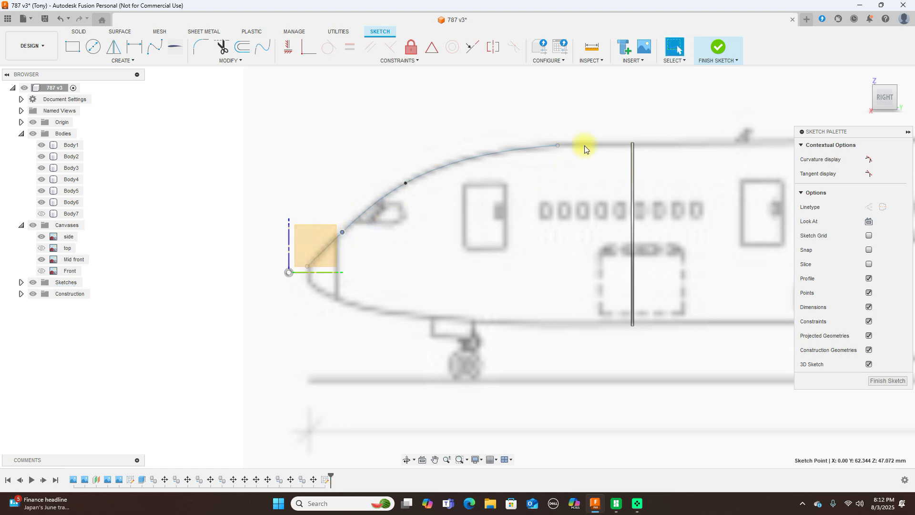
# Draw a short horizontal line from the spline's upper end toward the tail along the fuselage's top edge.
pyautogui.press('l')
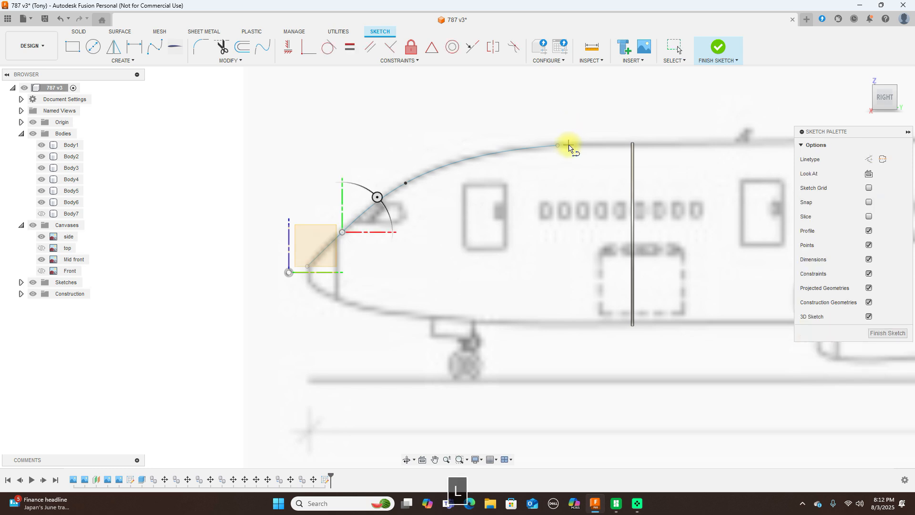
pyautogui.click(560, 146)
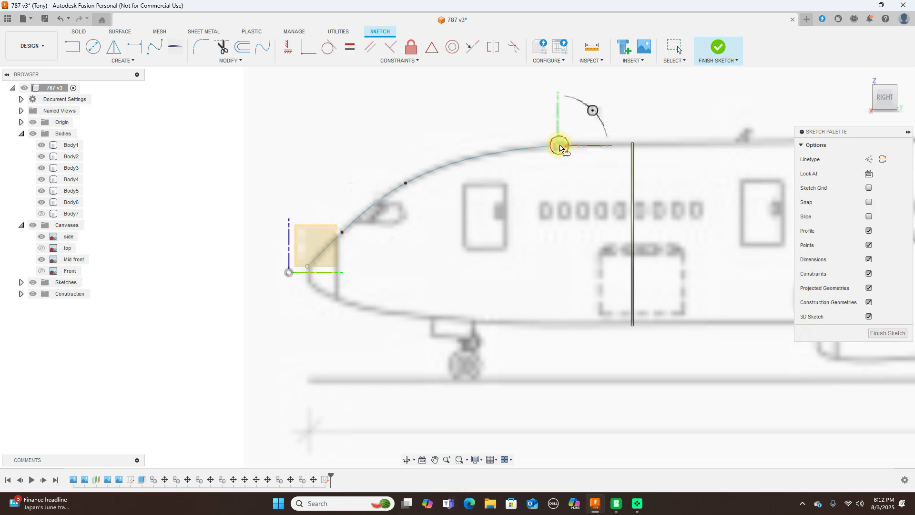
pyautogui.click(603, 146)
pyautogui.rightClick(605, 144)
pyautogui.click(649, 143)
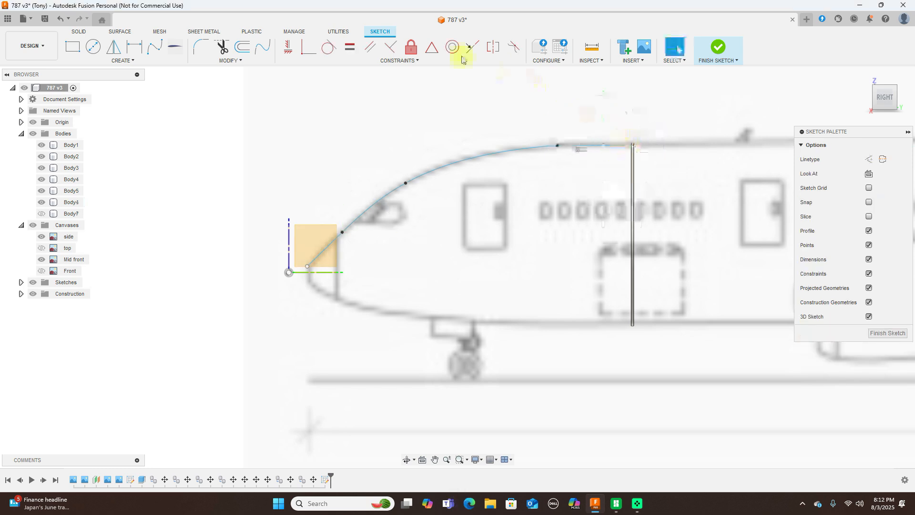
# Make the upper nose spline tangent to the short horizontal line.
pyautogui.click(327, 47)
pyautogui.click(496, 150)
pyautogui.click(594, 146)
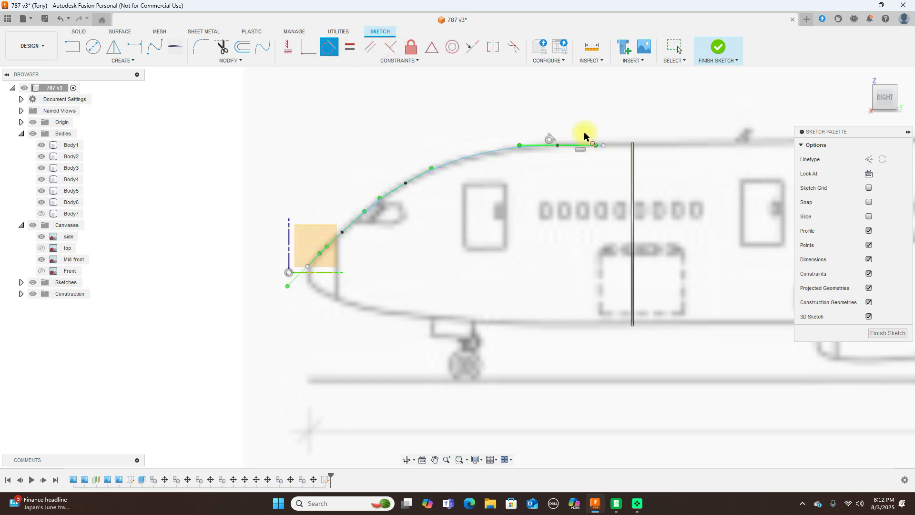
pyautogui.rightClick(571, 117)
pyautogui.click(588, 119)
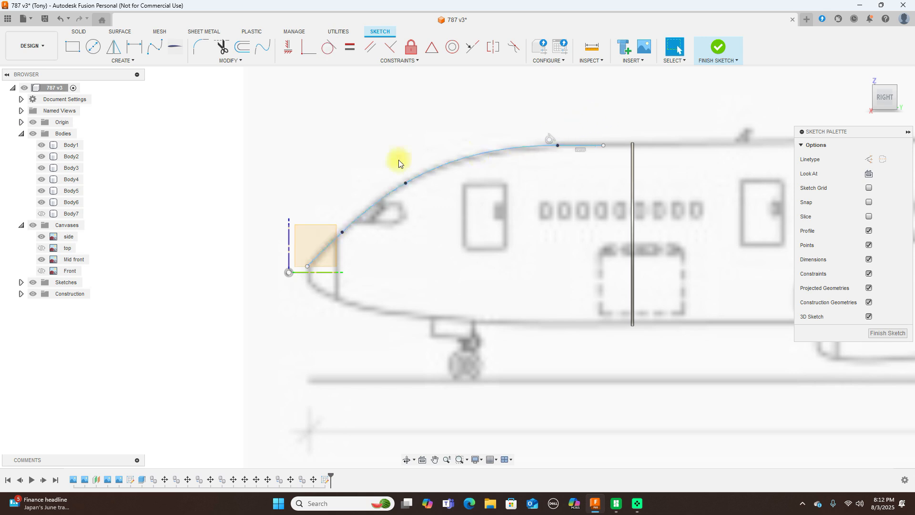
# Sketch a four-point fit spline along the lower nose outline, from the nose tip to just behind the foremost frame.
pyautogui.click(160, 49)
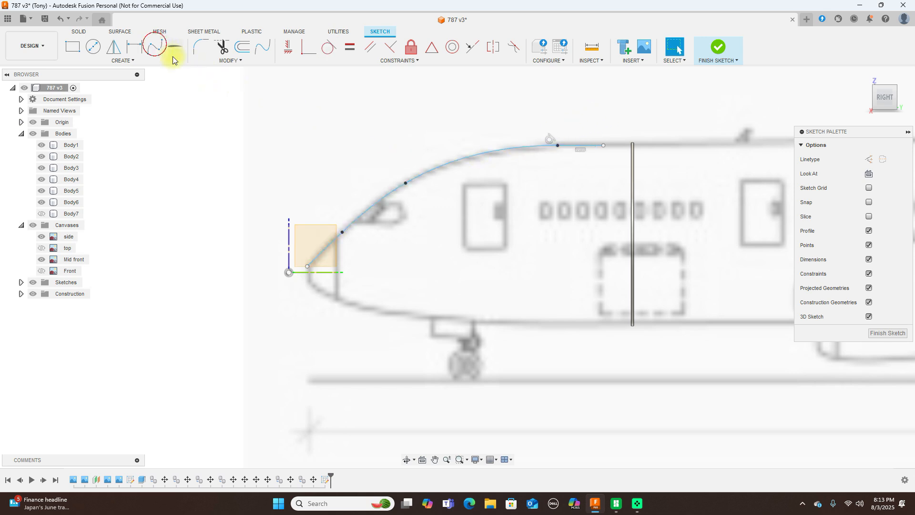
pyautogui.click(310, 283)
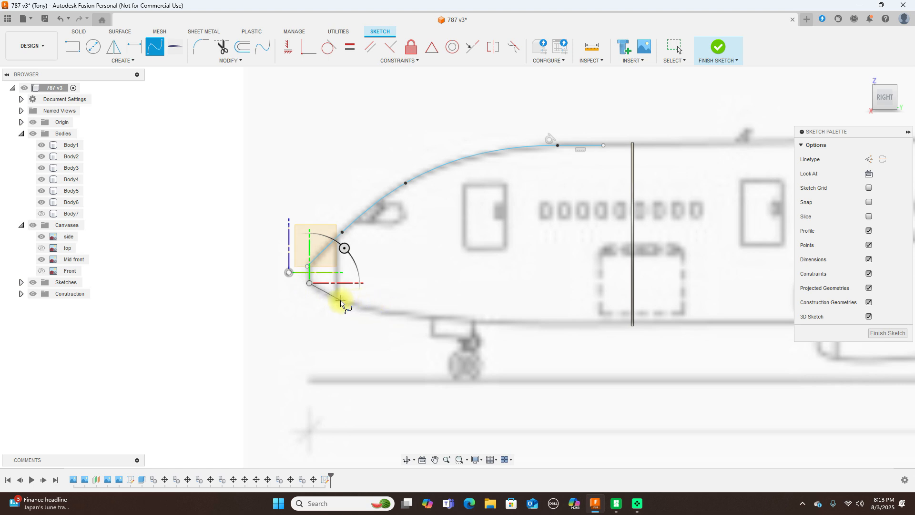
pyautogui.click(339, 299)
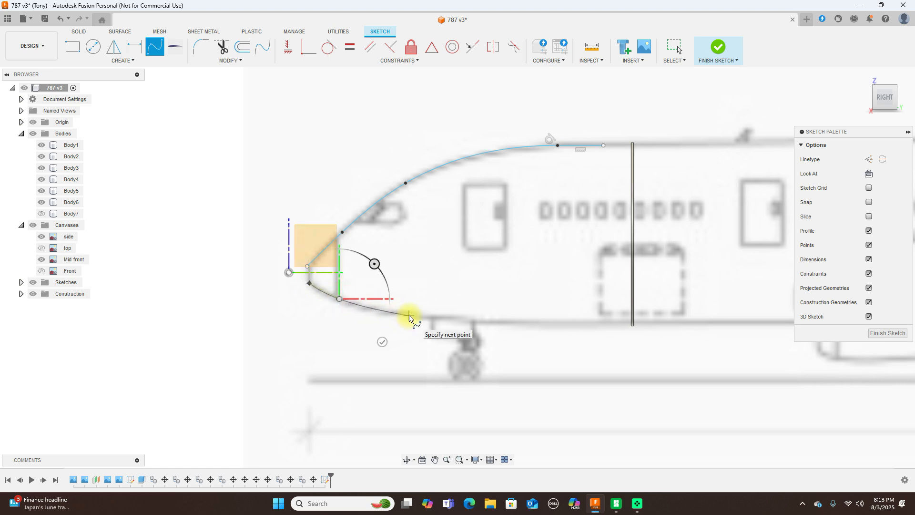
pyautogui.click(409, 316)
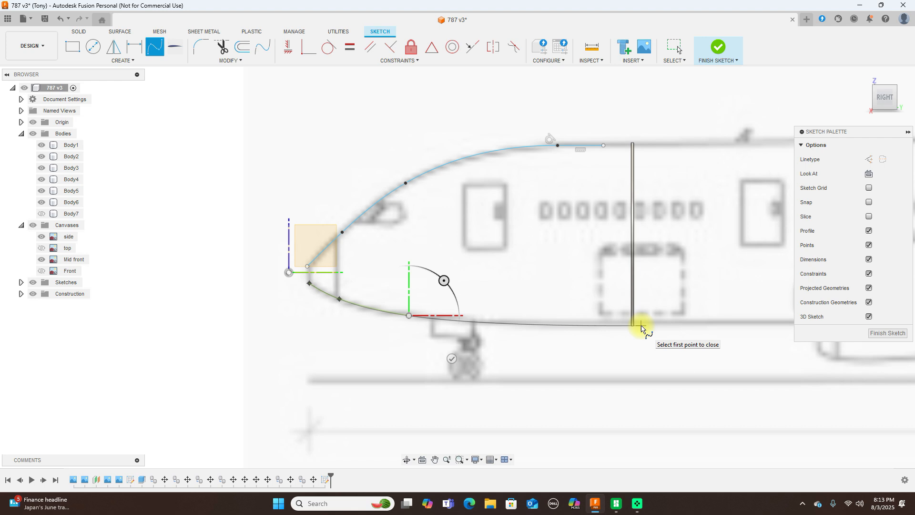
pyautogui.click(641, 326)
pyautogui.rightClick(641, 325)
pyautogui.click(672, 326)
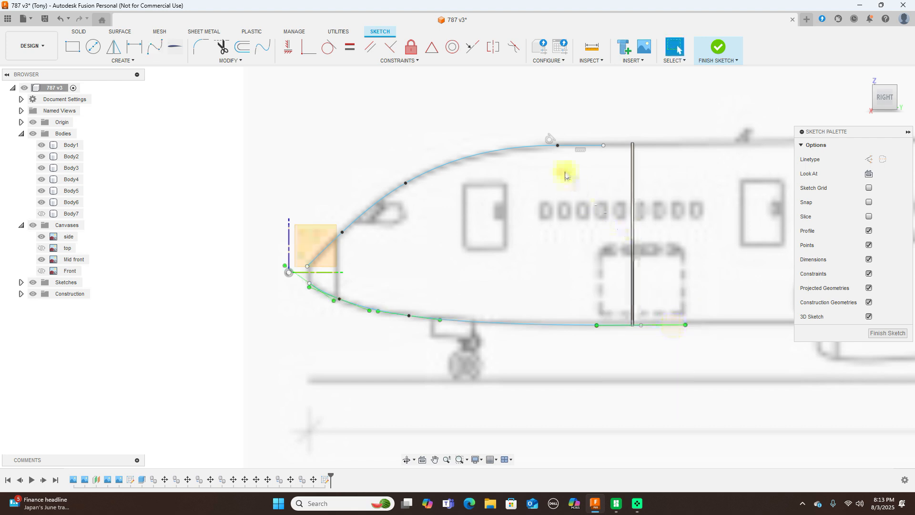
# Extend the upper horizontal line past the foremost frame to about 105.3 mm long and raise it slightly along the fuselage's top edge.
pyautogui.click(585, 144)
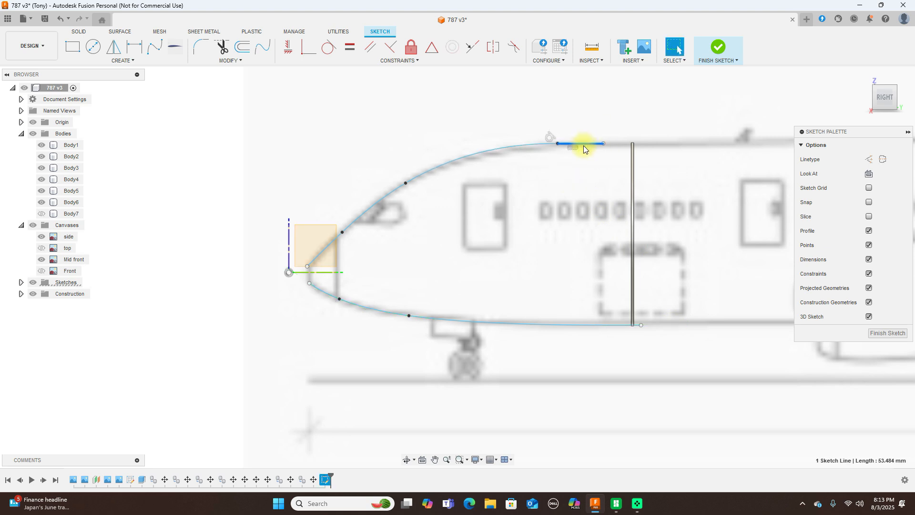
pyautogui.click(404, 183)
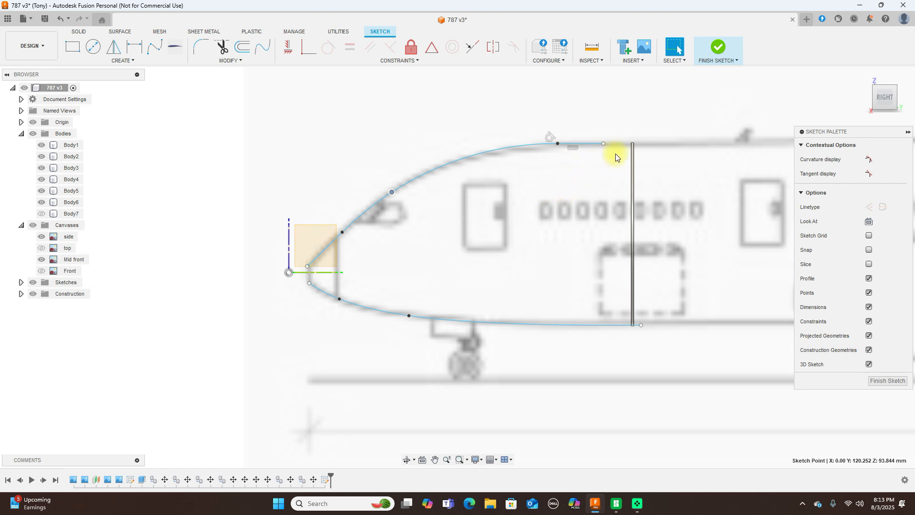
pyautogui.moveTo(606, 144); pyautogui.dragTo(647, 143)
pyautogui.scroll(2, 599, 157)
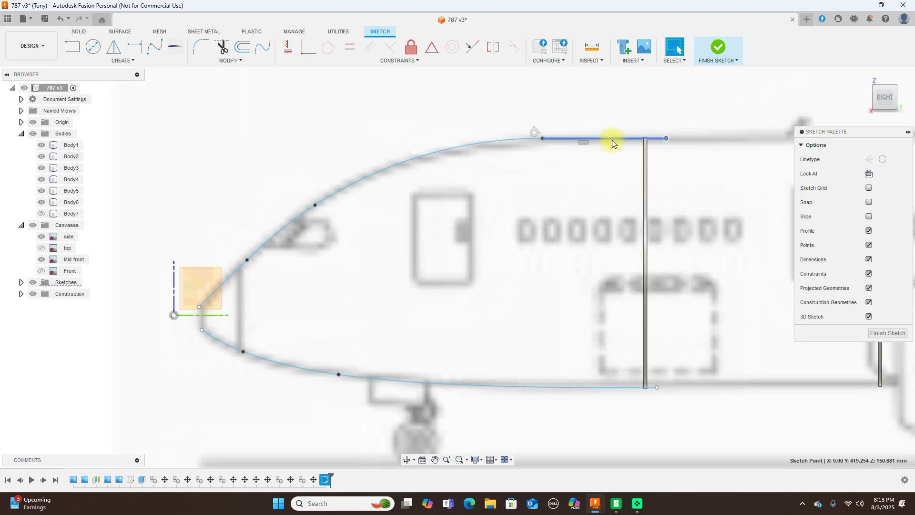
pyautogui.moveTo(612, 139); pyautogui.dragTo(612, 138)
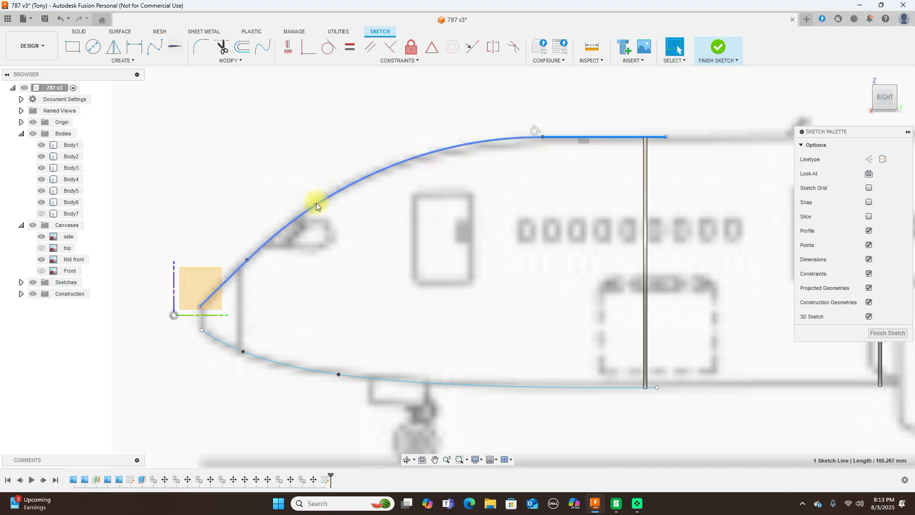
# Move the upper spline's two middle fit points to about Y 107.7, Z 89.0 mm and Y 52.9, Z 40.3 mm.
pyautogui.click(312, 203)
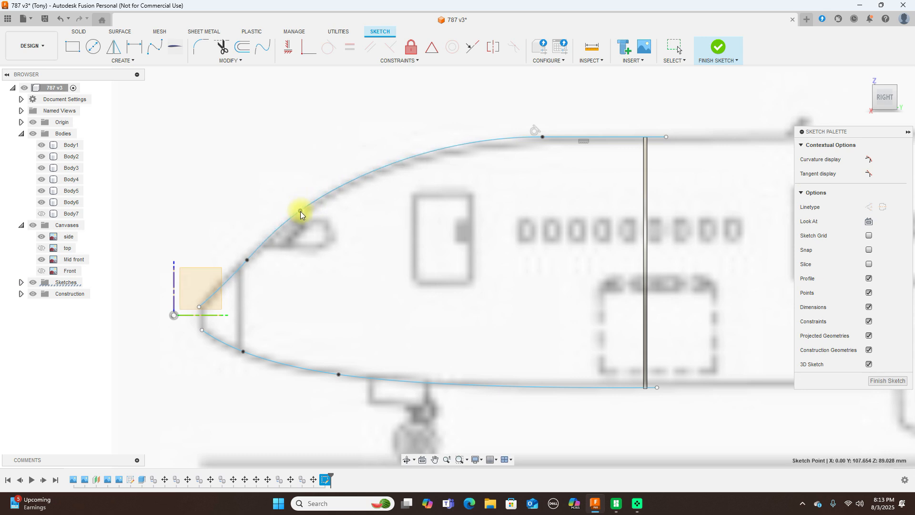
pyautogui.click(300, 211)
pyautogui.moveTo(247, 259); pyautogui.dragTo(235, 267)
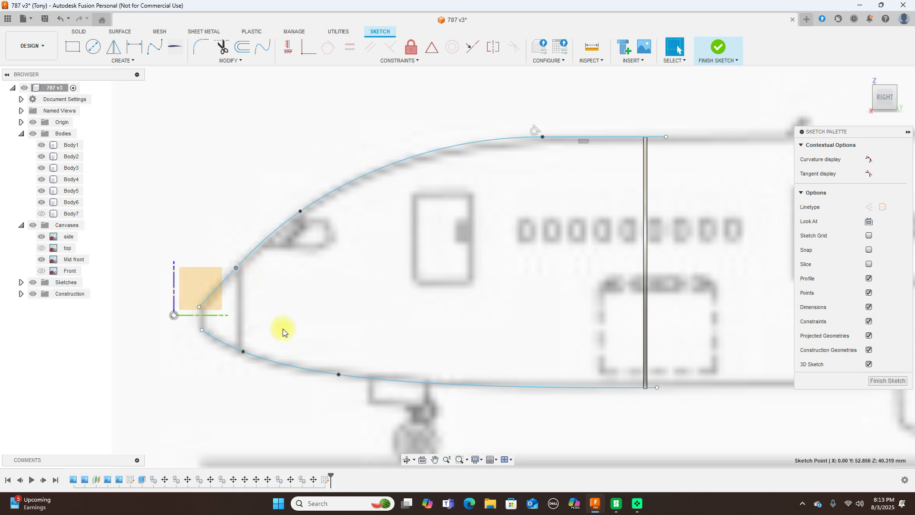
# Move the lower spline's fit point nearest the nose tip to about Y 58.1 mm, Z -32.7 mm, and finish the sketch.
pyautogui.click(244, 353)
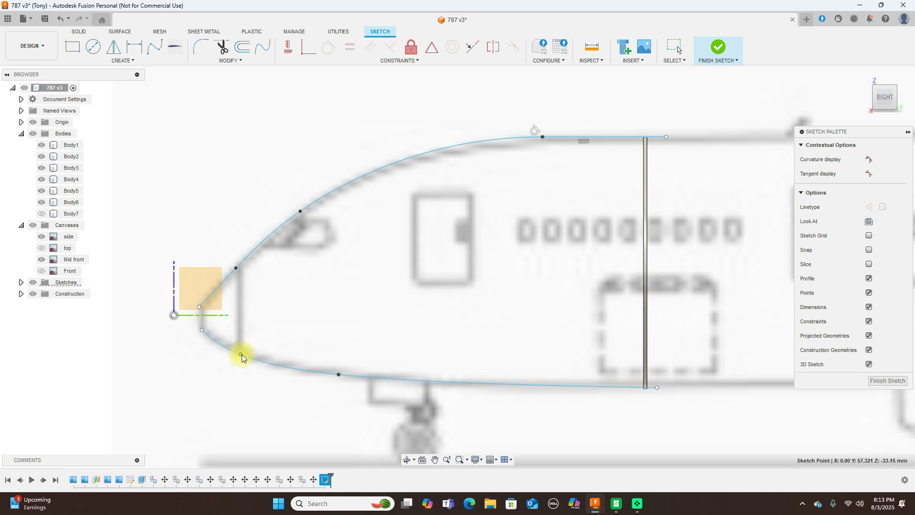
pyautogui.scroll(-2, 456, 319)
pyautogui.scroll(-2, 455, 320)
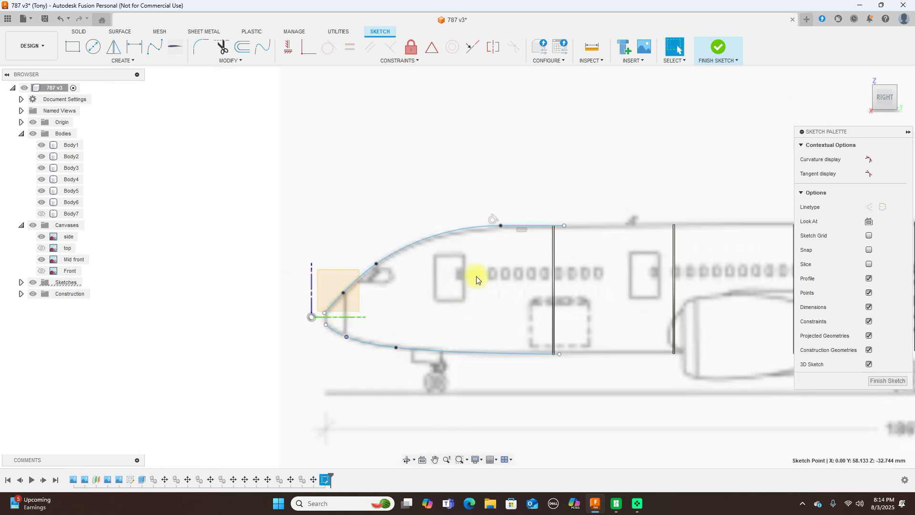
pyautogui.scroll(-1, 623, 153)
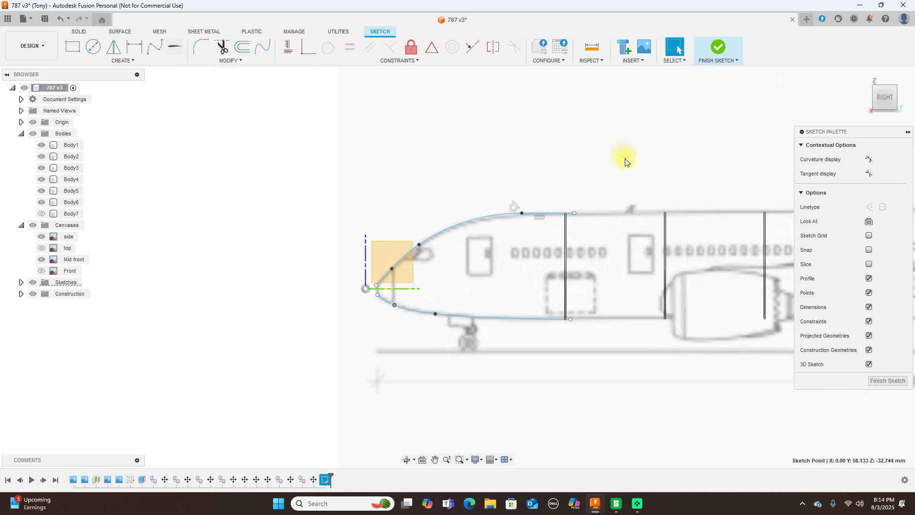
pyautogui.click(728, 47)
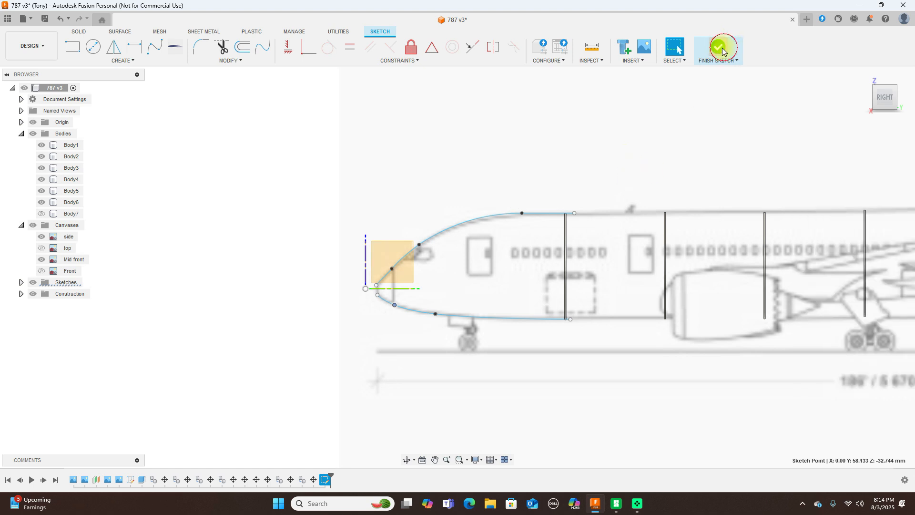
# Show the top canvas in the top view and start a new sketch on the XY plane.
pyautogui.scroll(1, 456, 244)
pyautogui.scroll(1, 457, 244)
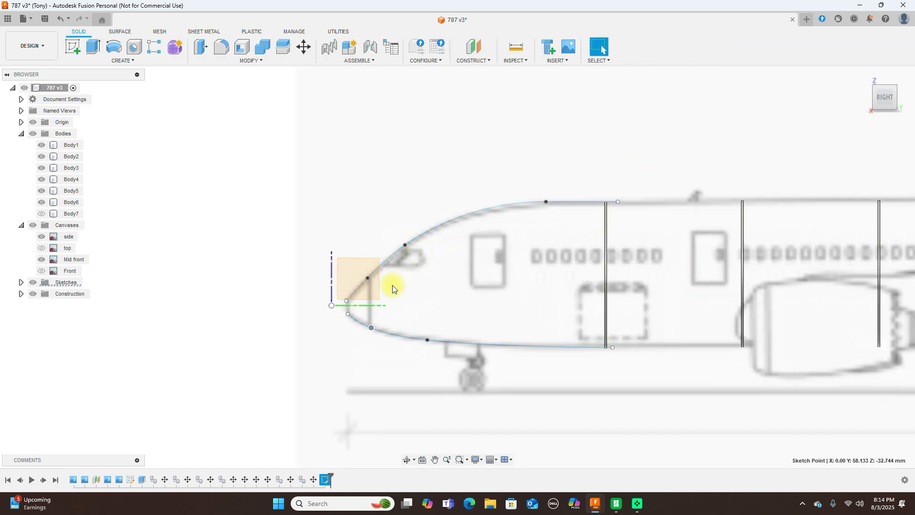
pyautogui.click(885, 86)
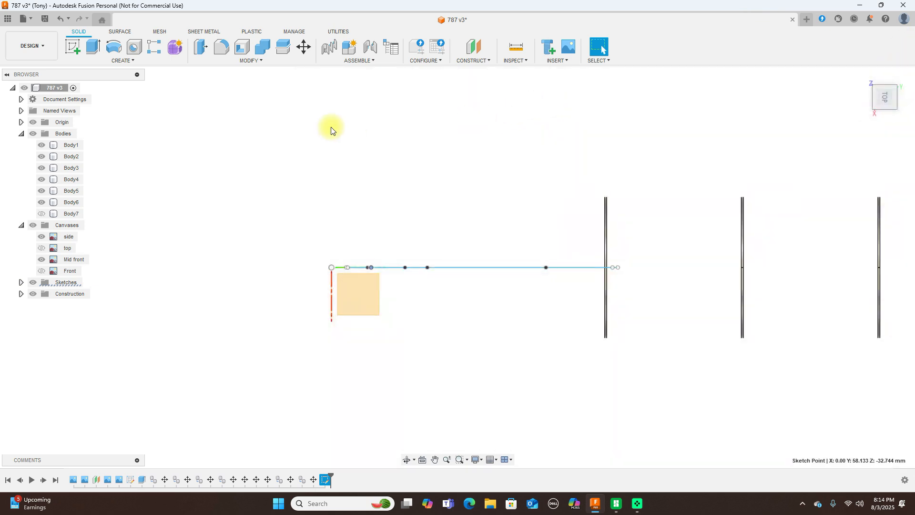
pyautogui.click(42, 248)
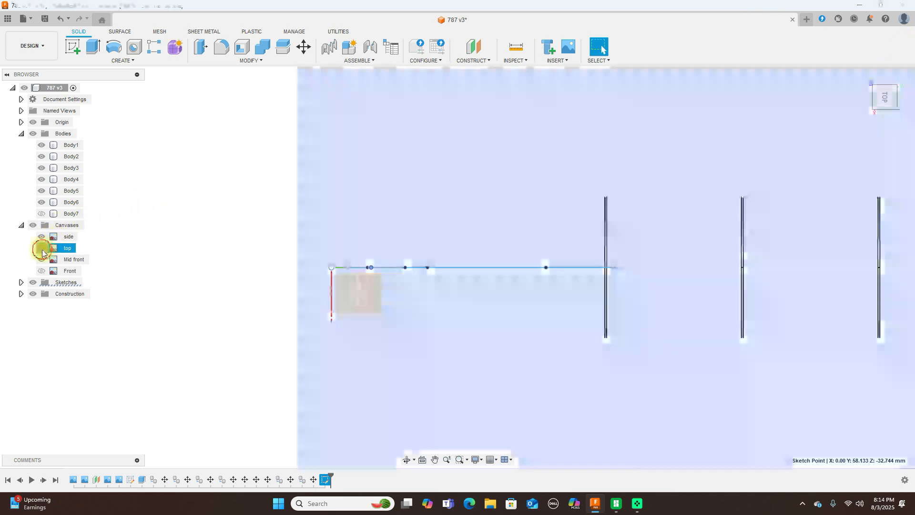
pyautogui.click(357, 291)
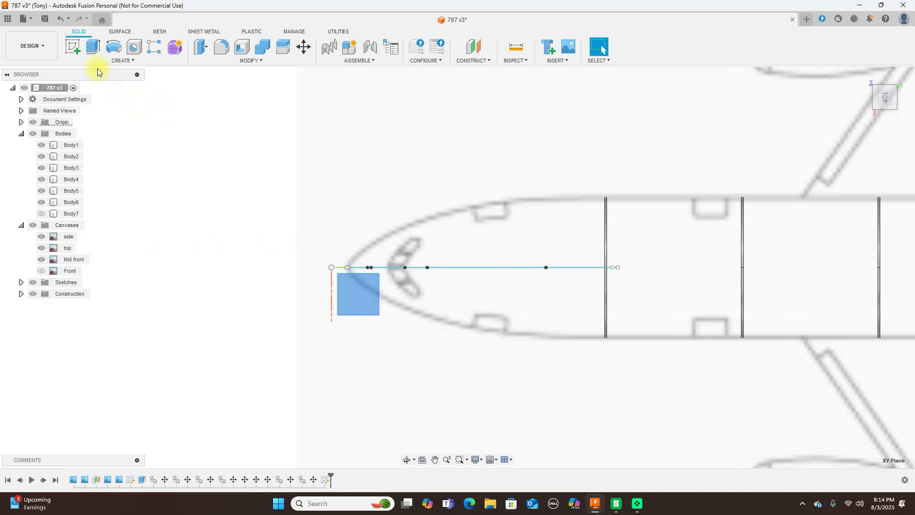
pyautogui.click(76, 51)
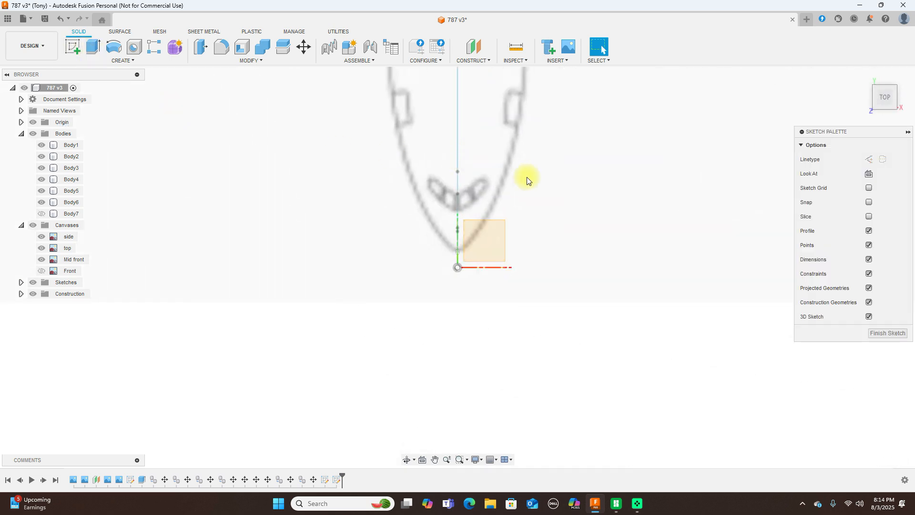
# Sketch a four-point fit spline along the +X side of the nose outline, from the nose tip to just behind the foremost frame.
pyautogui.scroll(-2, 648, 199)
pyautogui.moveTo(653, 153); pyautogui.dragTo(634, 260, button='middle')
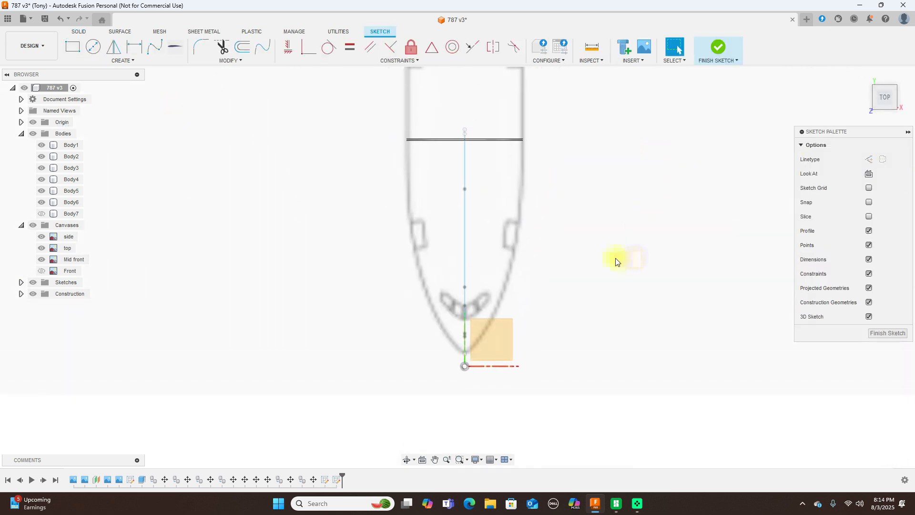
pyautogui.click(155, 46)
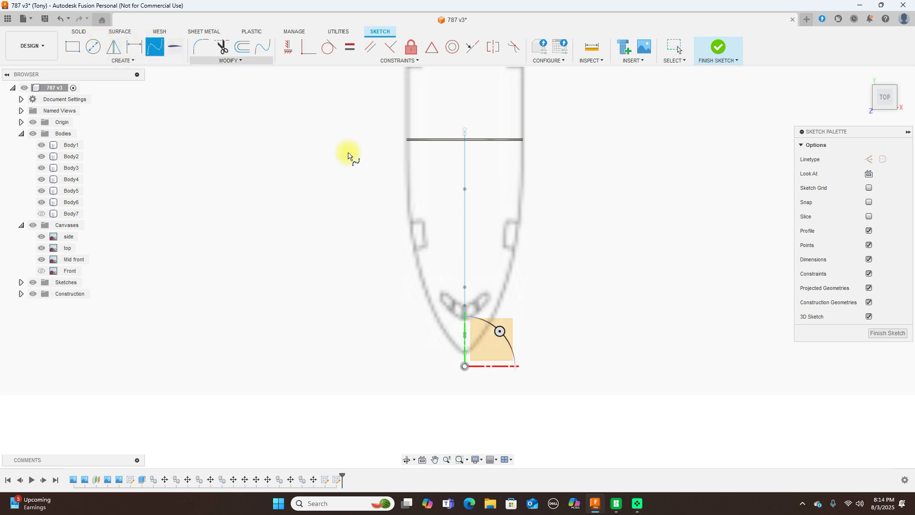
pyautogui.scroll(2, 495, 300)
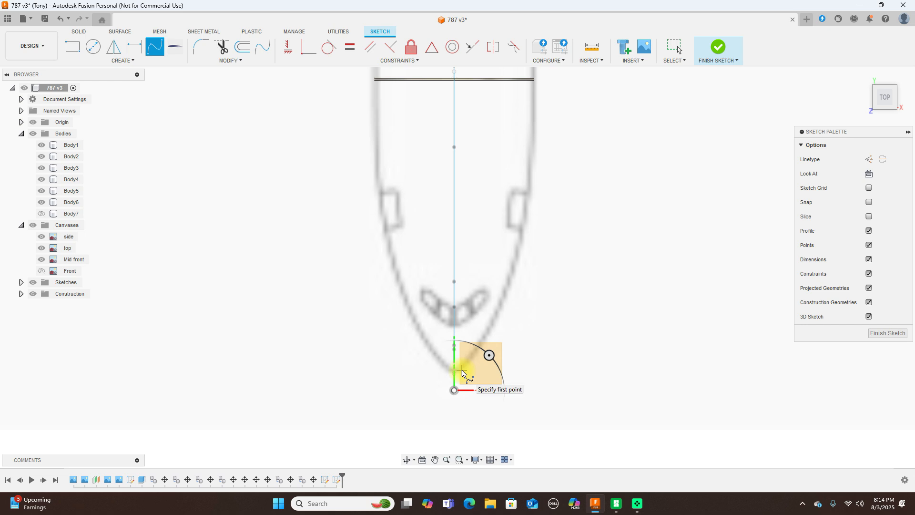
pyautogui.click(462, 371)
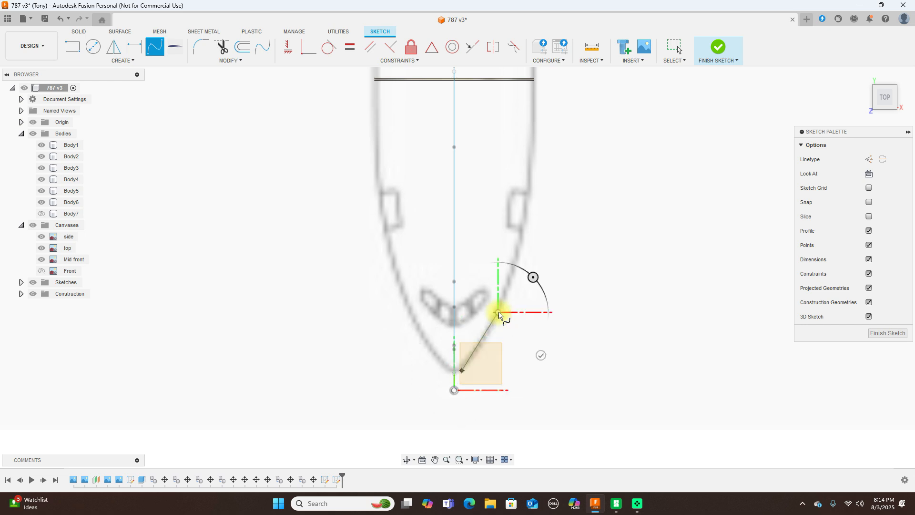
pyautogui.click(498, 313)
pyautogui.click(534, 138)
pyautogui.scroll(-2, 527, 107)
pyautogui.moveTo(533, 98); pyautogui.dragTo(518, 167, button='middle')
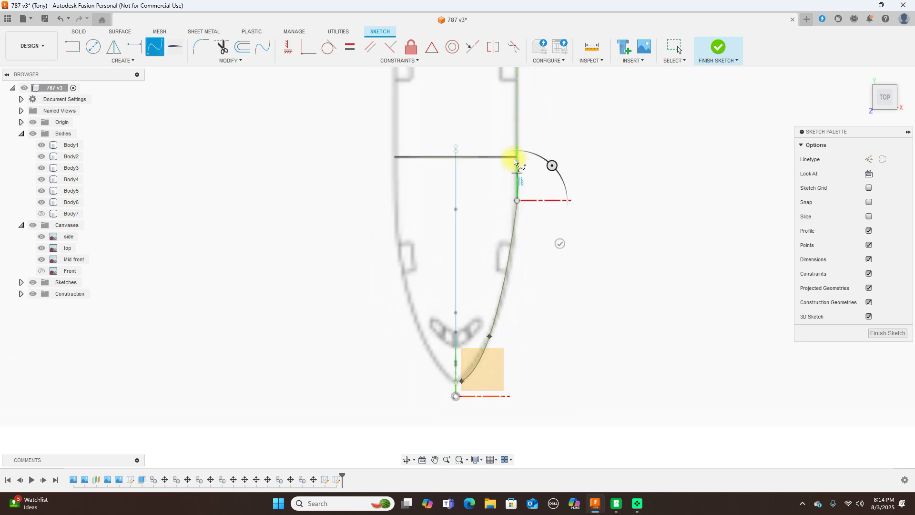
pyautogui.scroll(4, 521, 151)
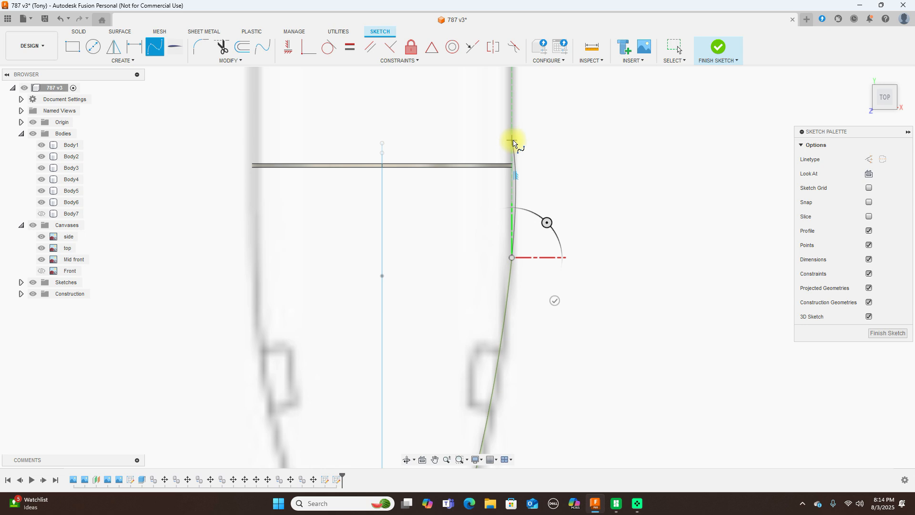
pyautogui.rightClick(514, 141)
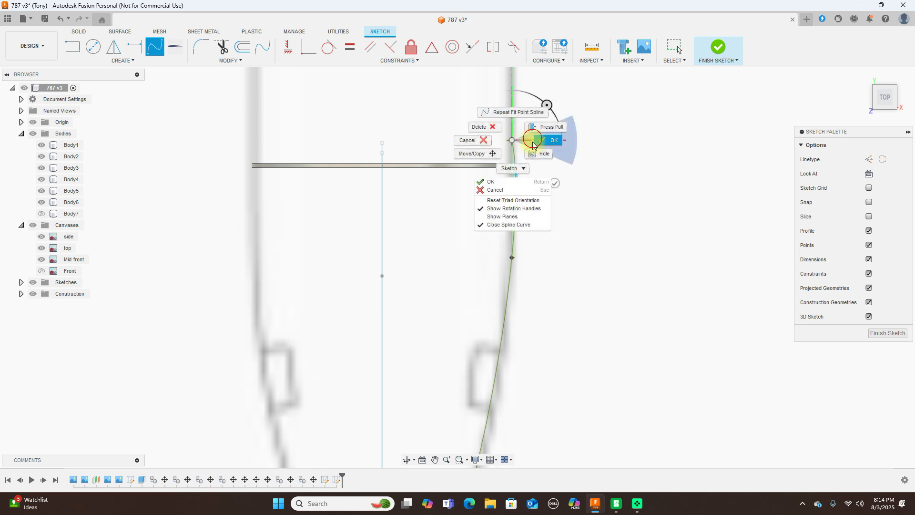
pyautogui.click(541, 139)
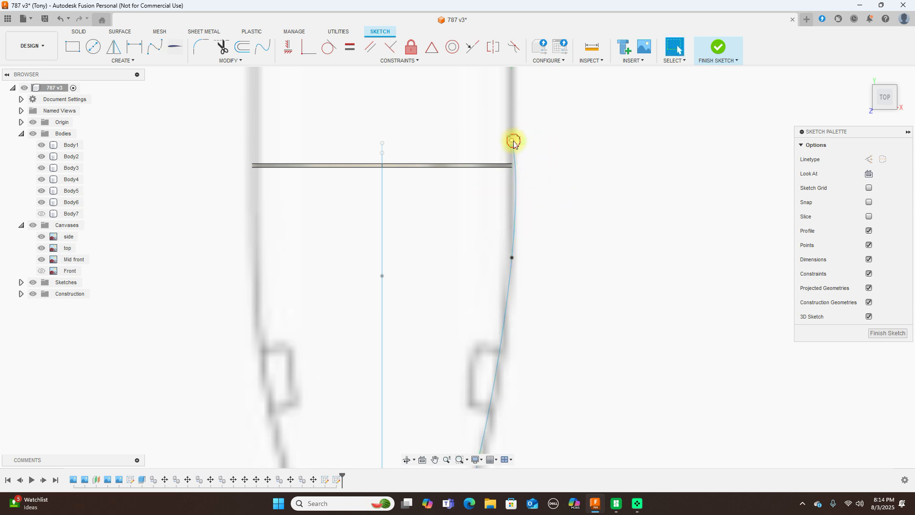
# Align the side spline's rear tangent handle with the fuselage edge and move its third fit point to about X 100.3, Y 328.6 mm.
pyautogui.click(513, 128)
pyautogui.moveTo(505, 108); pyautogui.dragTo(511, 105)
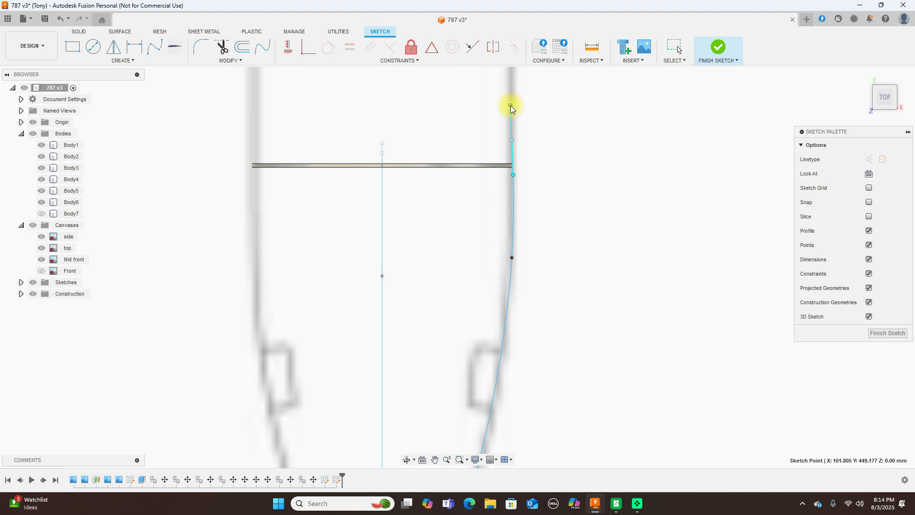
pyautogui.click(589, 203)
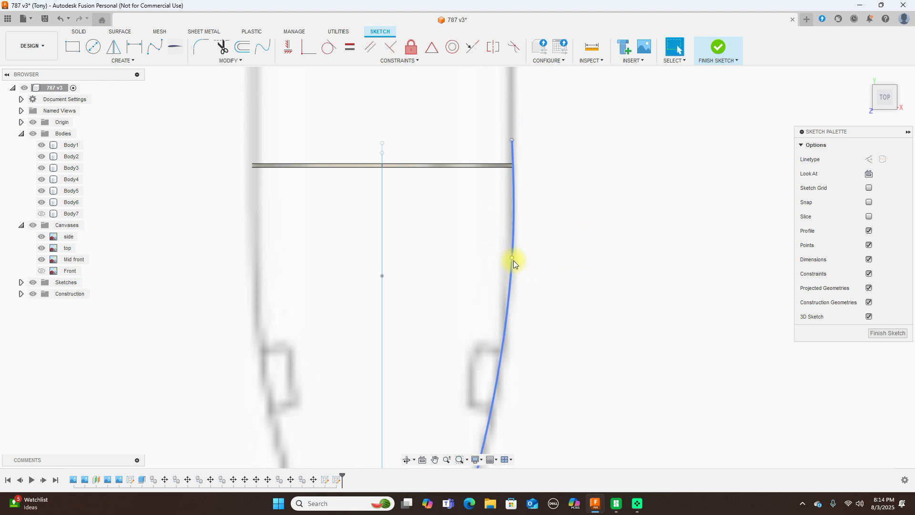
pyautogui.moveTo(512, 257); pyautogui.dragTo(509, 258)
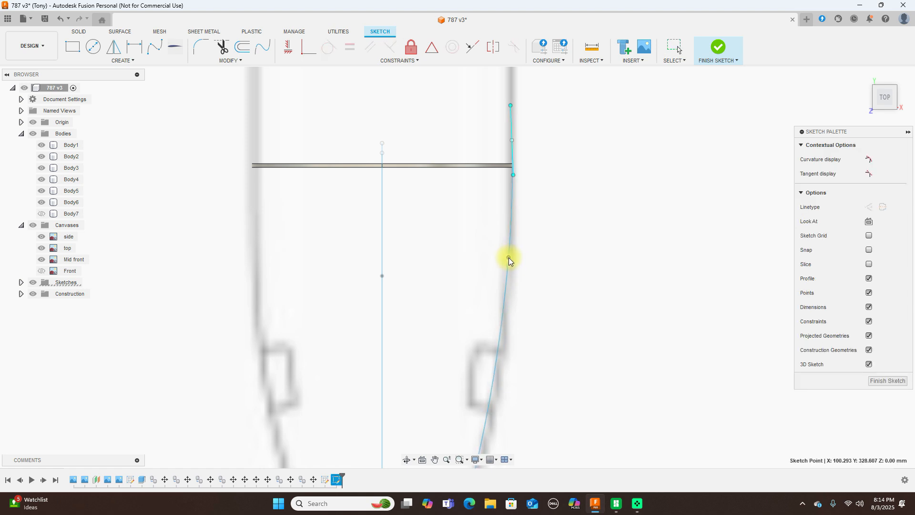
pyautogui.click(576, 217)
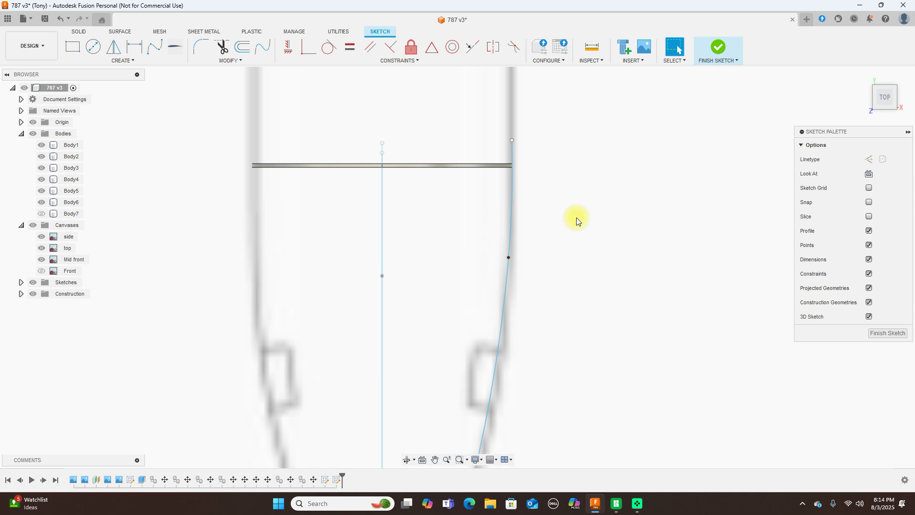
# Mirror the side nose spline about the sketch line on the fuselage centreline.
pyautogui.scroll(-2, 577, 218)
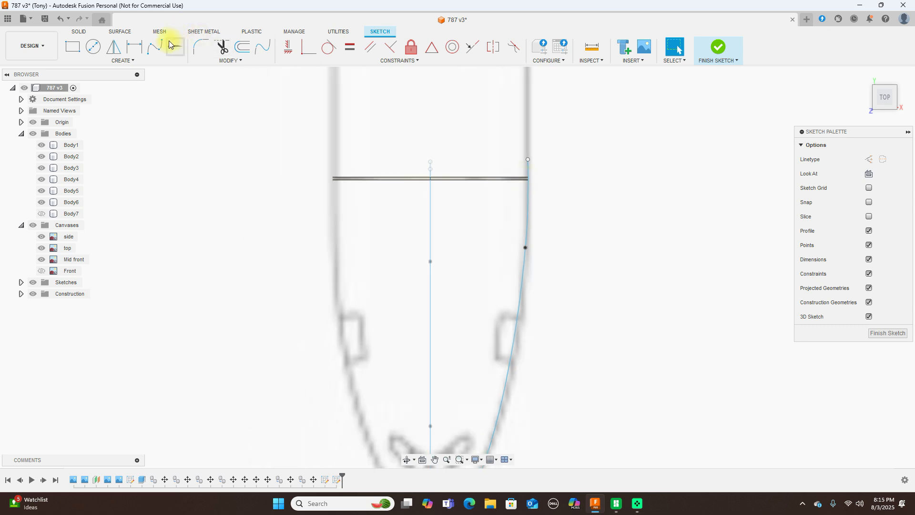
pyautogui.click(114, 46)
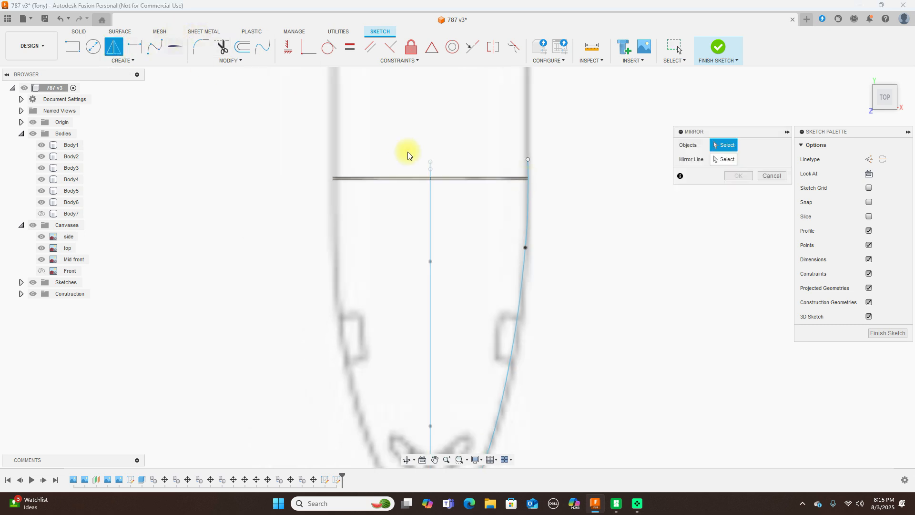
pyautogui.click(527, 211)
pyautogui.click(724, 160)
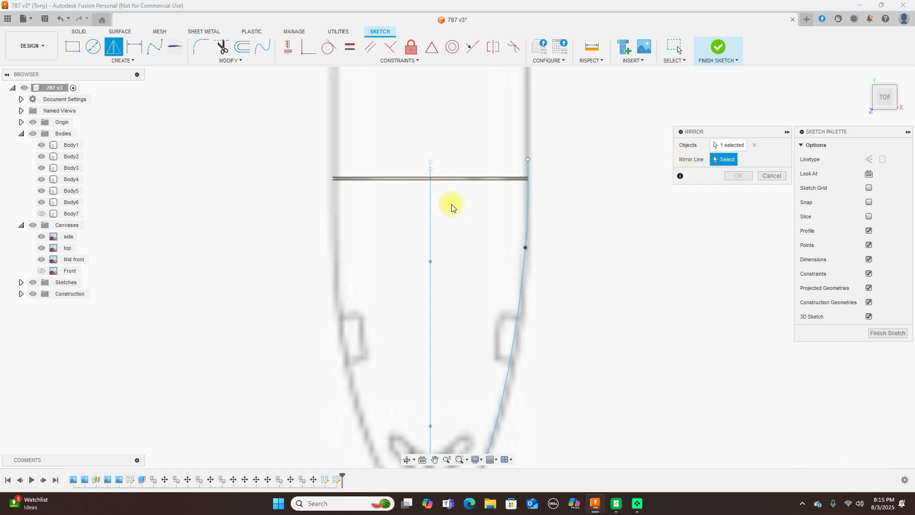
pyautogui.click(431, 216)
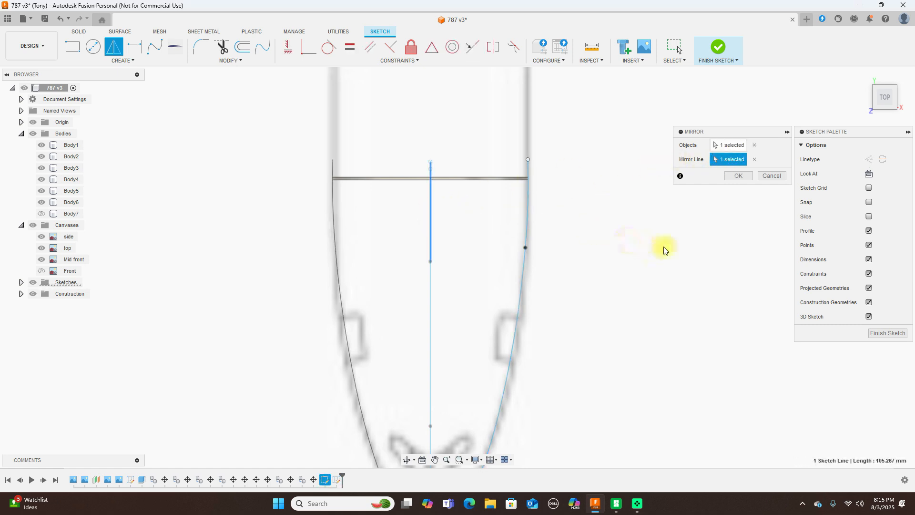
pyautogui.click(738, 176)
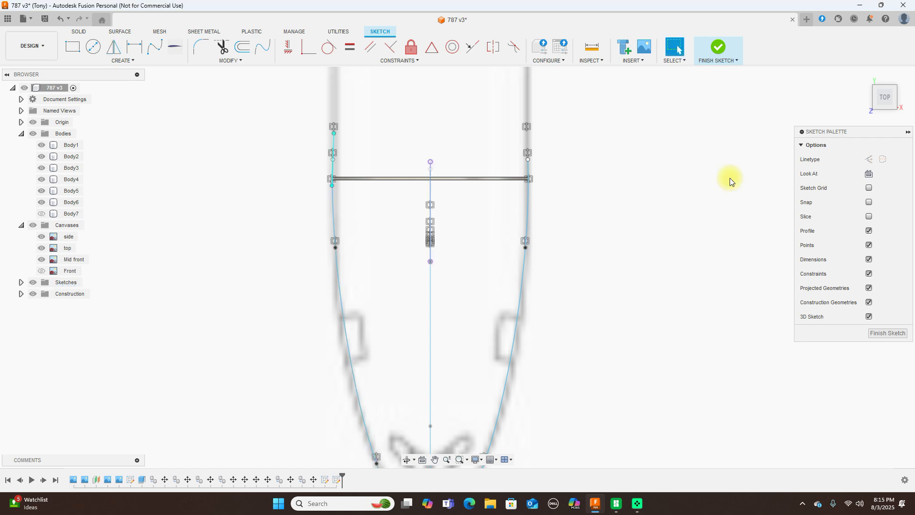
# Switch to the right side view and finish the top nose sketch.
pyautogui.click(885, 117)
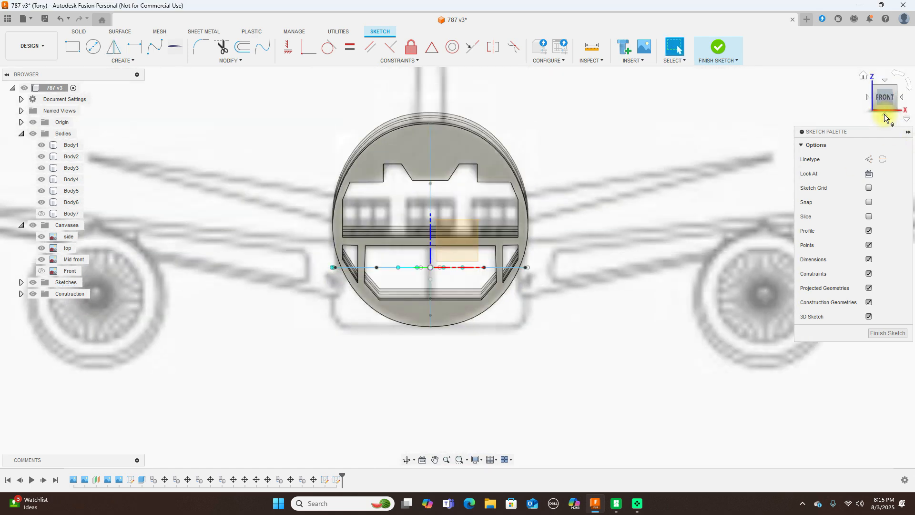
pyautogui.click(904, 101)
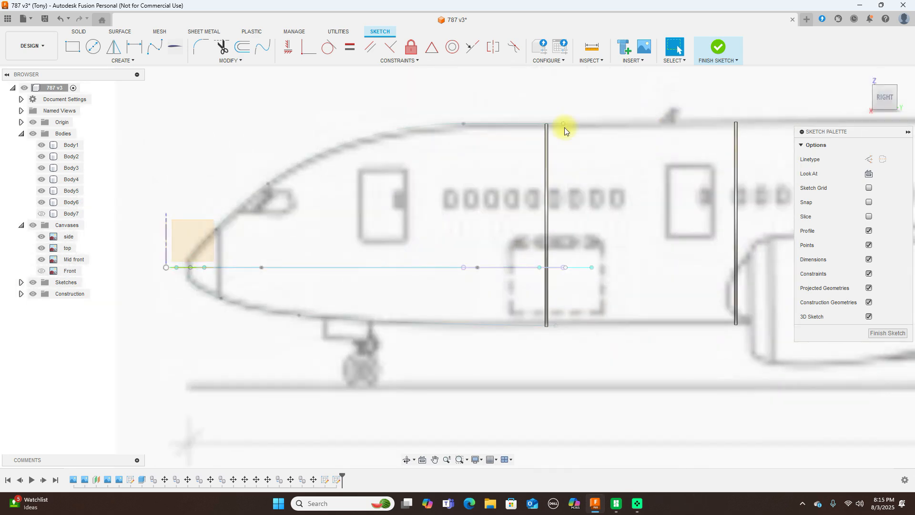
pyautogui.click(718, 47)
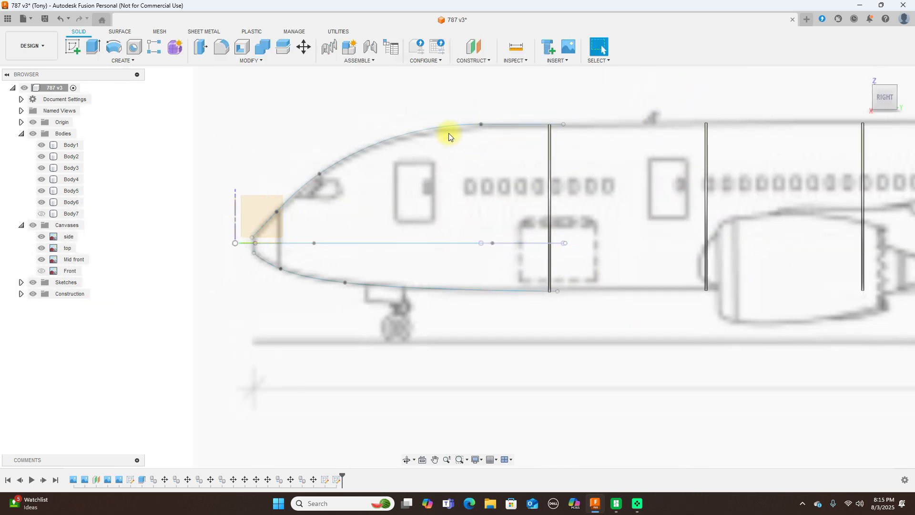
# Create a construction plane offset 225 mm from the XZ plane, through the forward door.
pyautogui.scroll(-2, 394, 127)
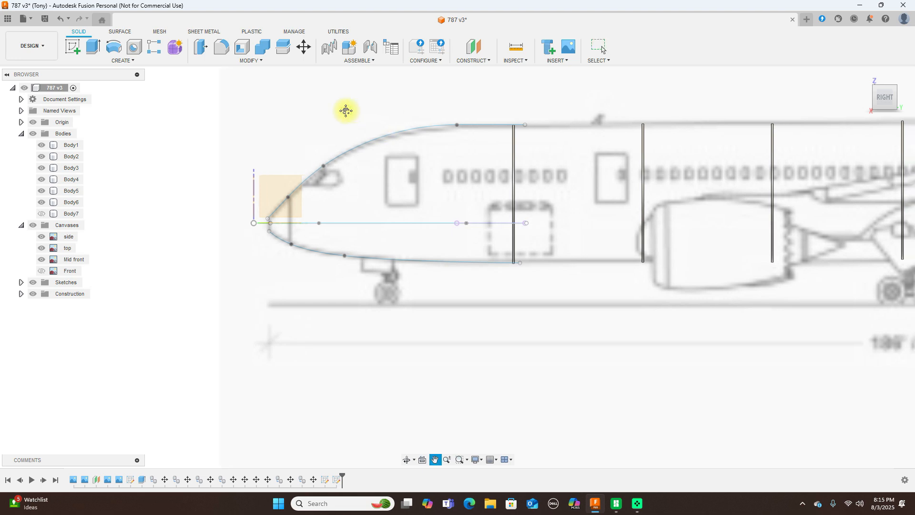
pyautogui.moveTo(357, 108); pyautogui.dragTo(322, 110, button='middle')
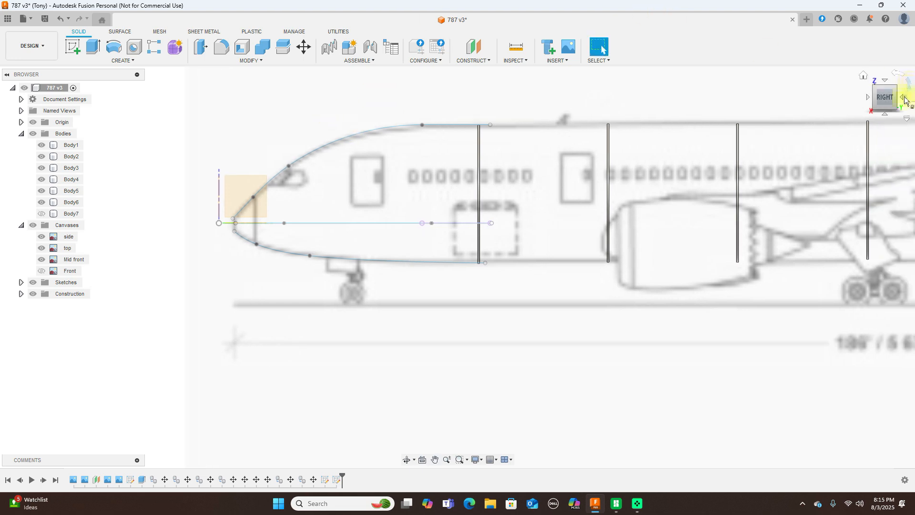
pyautogui.moveTo(882, 94); pyautogui.dragTo(886, 116)
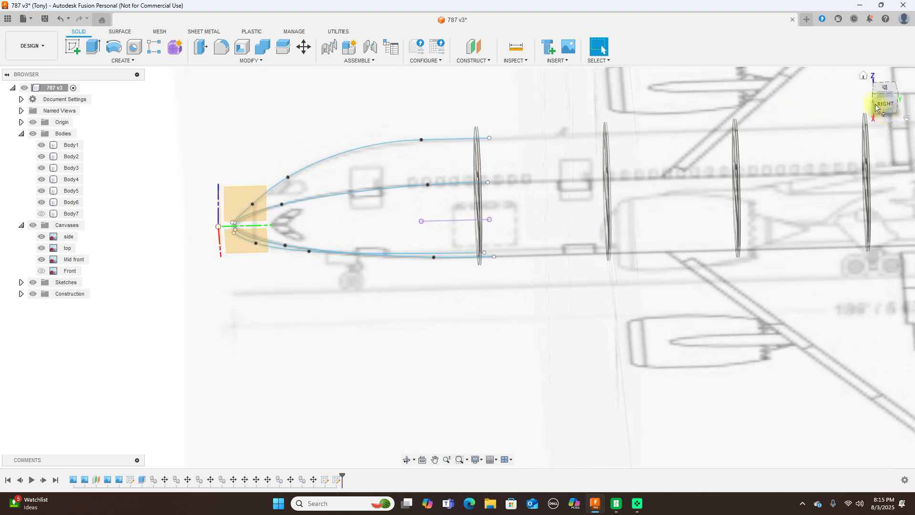
pyautogui.click(887, 108)
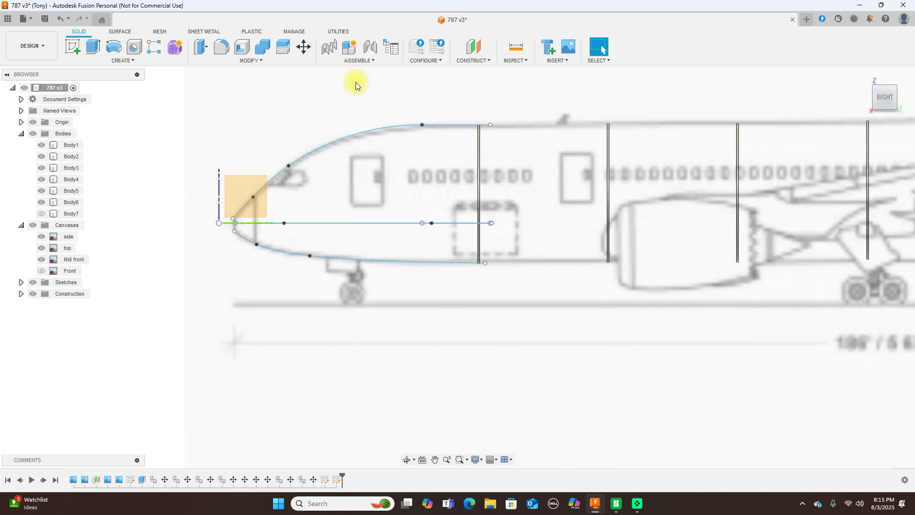
pyautogui.click(491, 62)
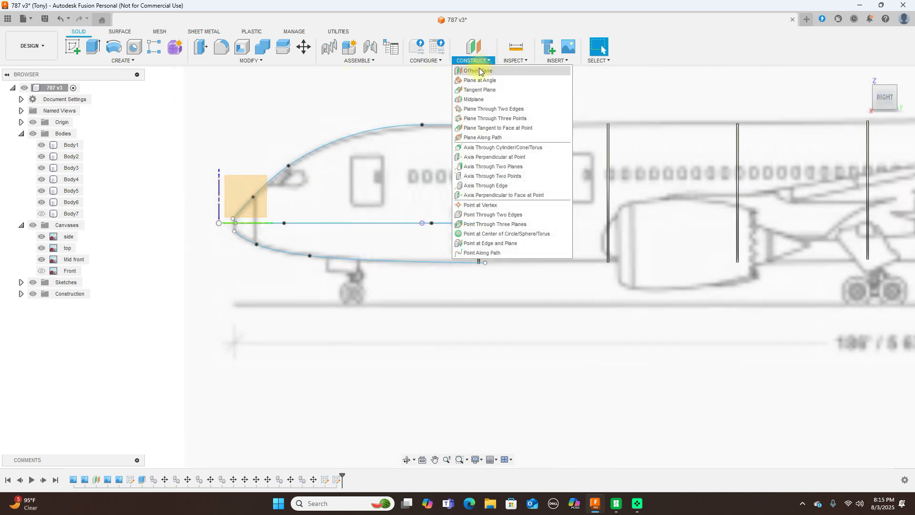
pyautogui.click(474, 68)
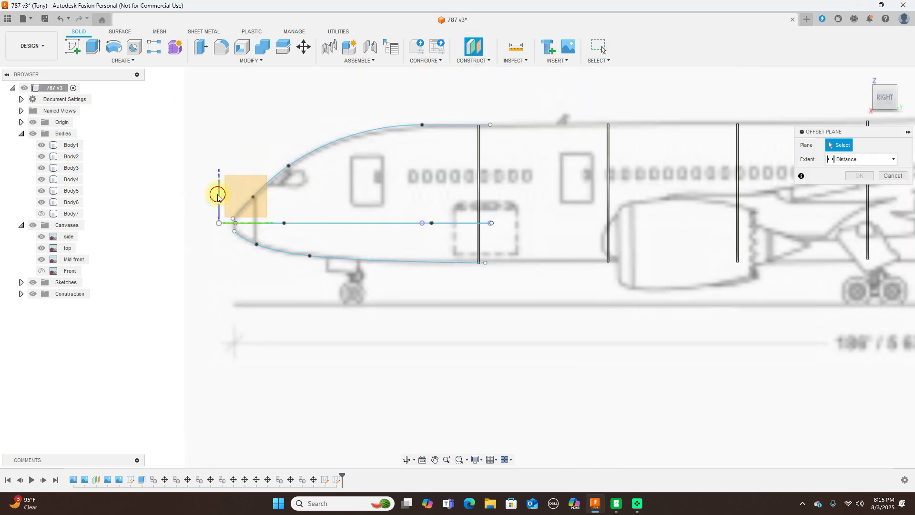
pyautogui.click(227, 210)
pyautogui.moveTo(227, 215); pyautogui.dragTo(388, 219)
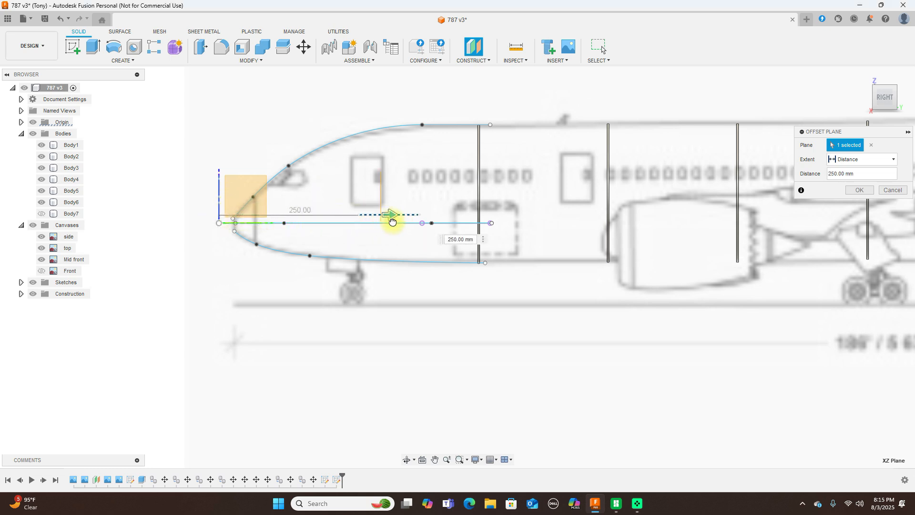
pyautogui.moveTo(382, 221); pyautogui.dragTo(369, 215)
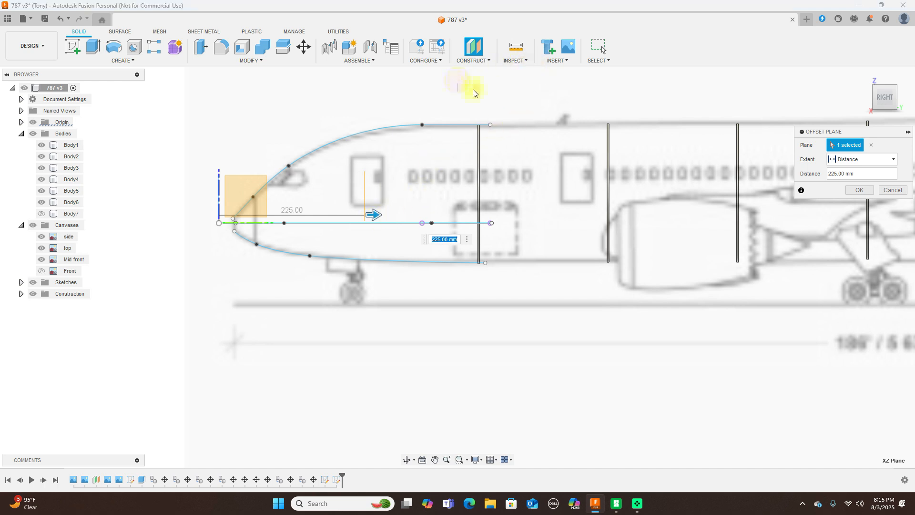
pyautogui.click(856, 190)
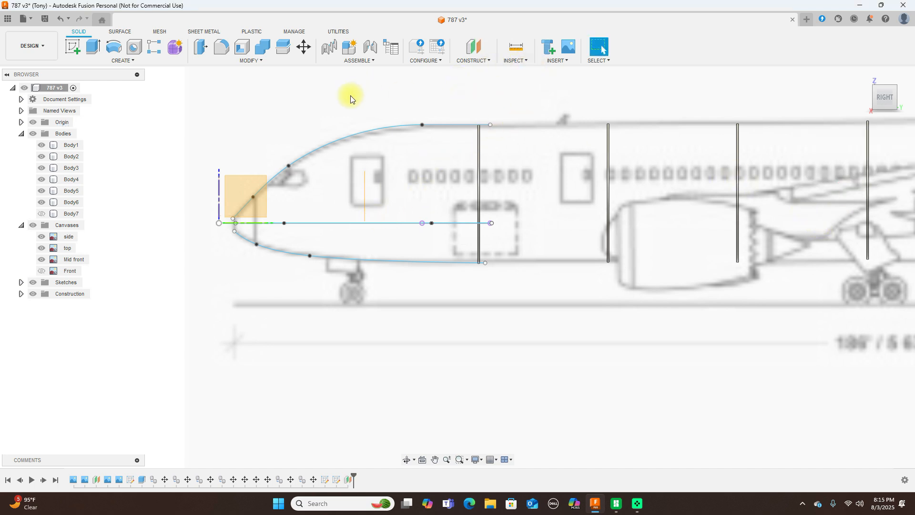
# Create a construction plane offset 180 mm rearward from the forward door plane, just behind the foremost frame.
pyautogui.rightClick(351, 95)
pyautogui.click(354, 70)
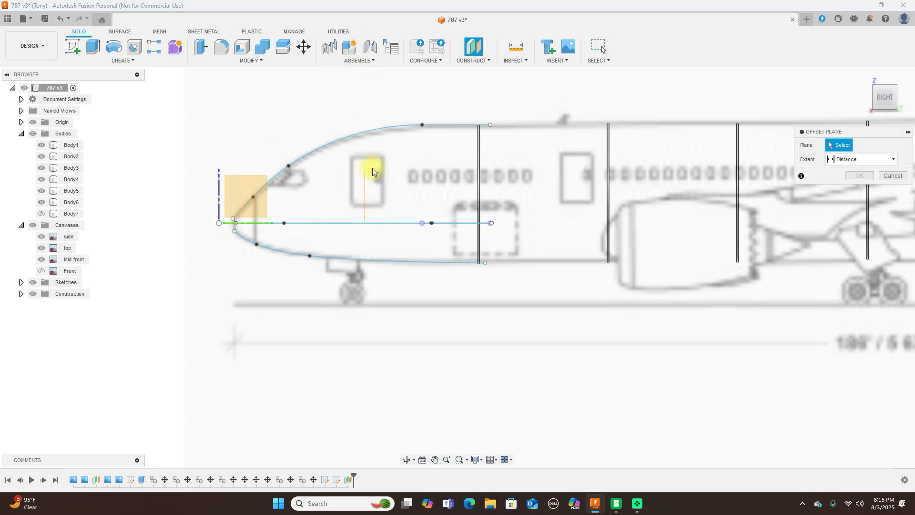
pyautogui.click(364, 189)
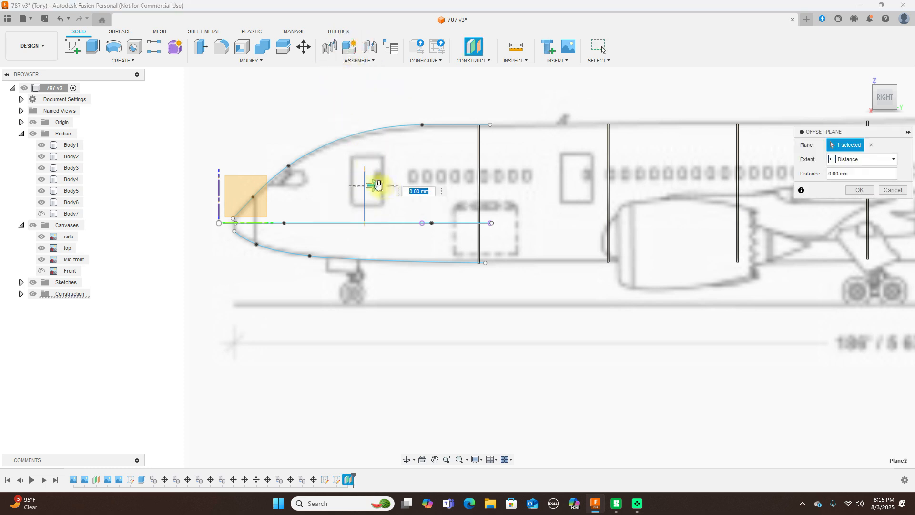
pyautogui.moveTo(376, 185); pyautogui.dragTo(489, 181)
pyautogui.scroll(2, 496, 192)
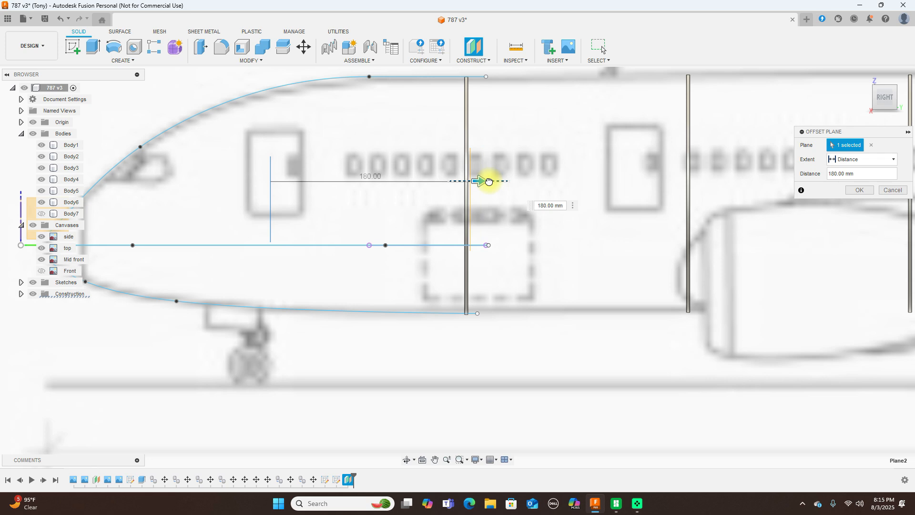
pyautogui.click(856, 190)
# Create a construction plane offset -120 mm from the forward door plane, at the cockpit window.
pyautogui.scroll(-3, 504, 199)
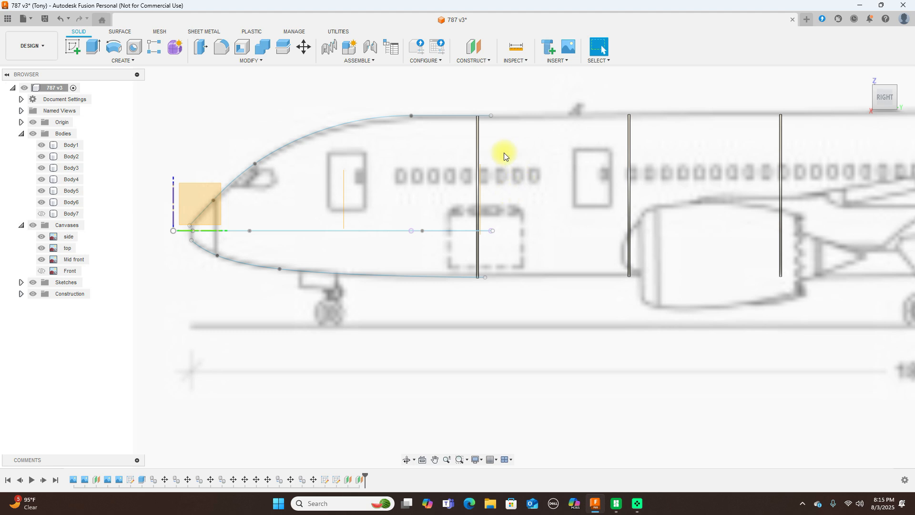
pyautogui.rightClick(359, 92)
pyautogui.click(353, 62)
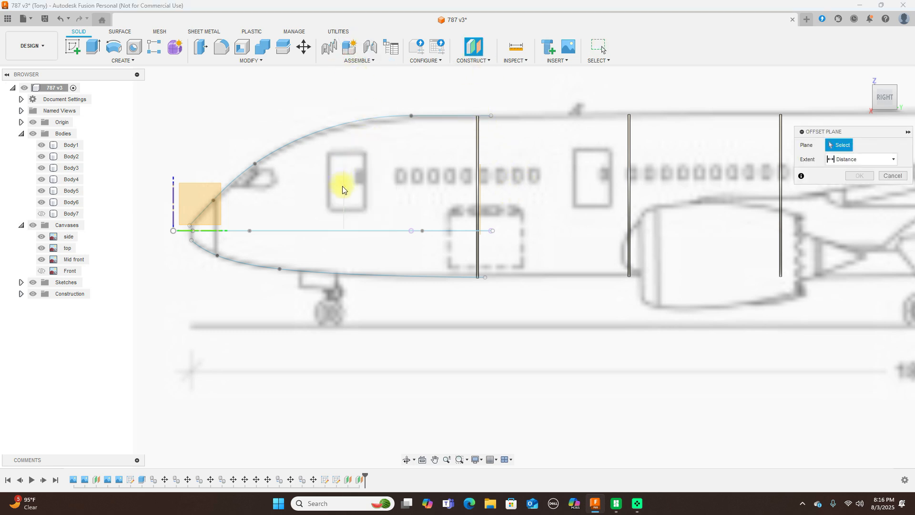
pyautogui.click(343, 190)
pyautogui.moveTo(354, 181); pyautogui.dragTo(264, 174)
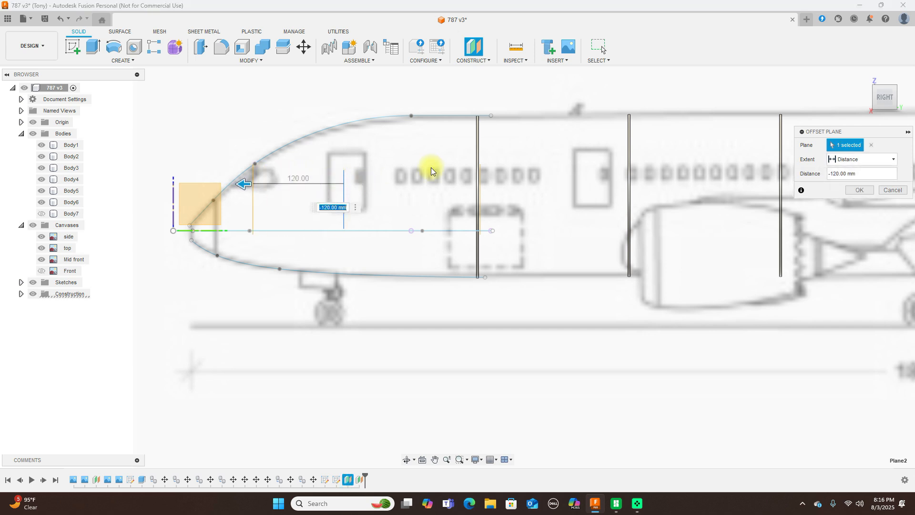
pyautogui.click(851, 191)
# Start an offset plane from the cockpit window plane and place it at -80 mm, near the nose tip.
pyautogui.rightClick(322, 109)
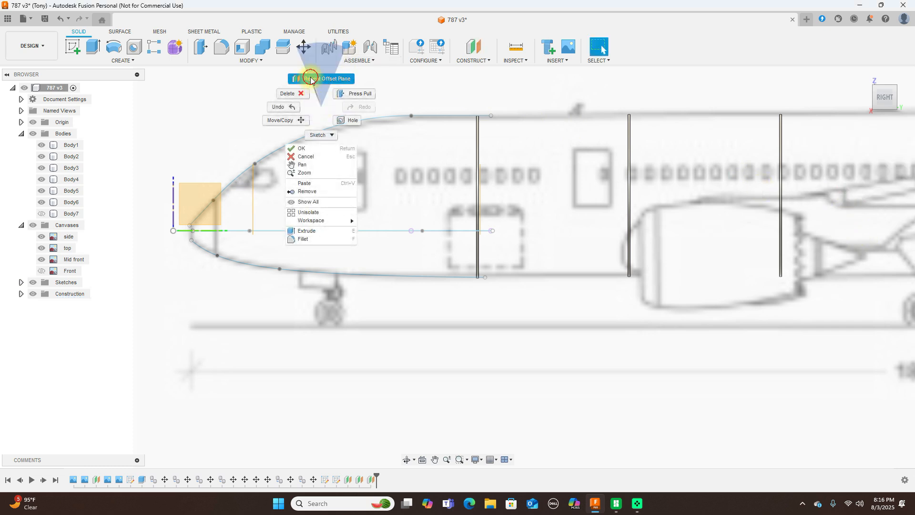
pyautogui.click(315, 76)
pyautogui.click(254, 201)
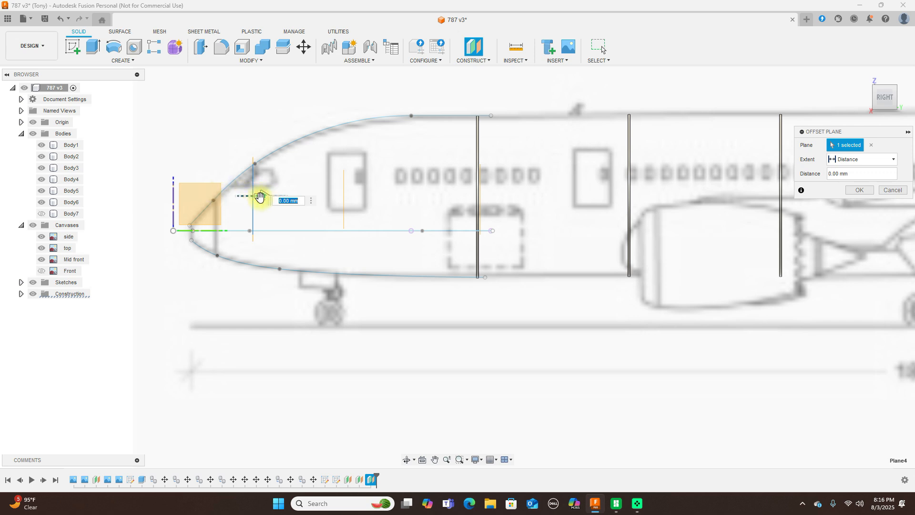
pyautogui.moveTo(257, 196); pyautogui.dragTo(203, 196)
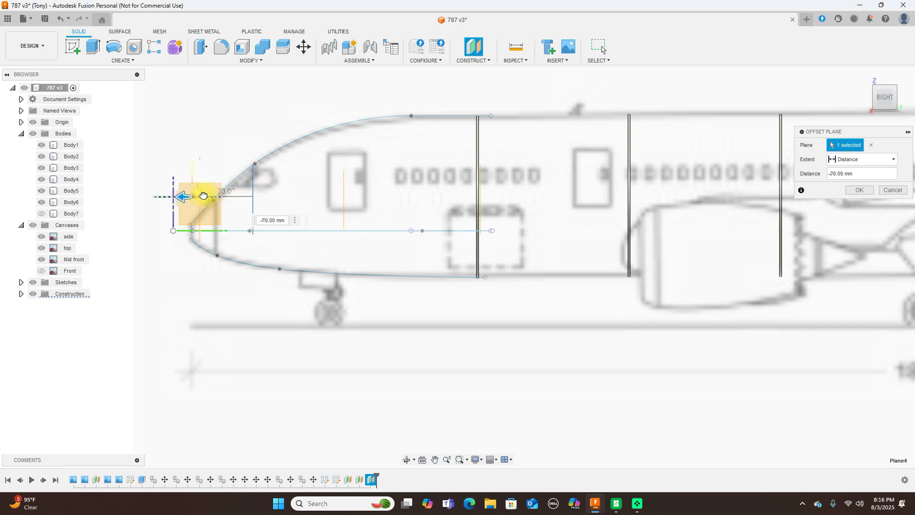
pyautogui.scroll(3, 206, 197)
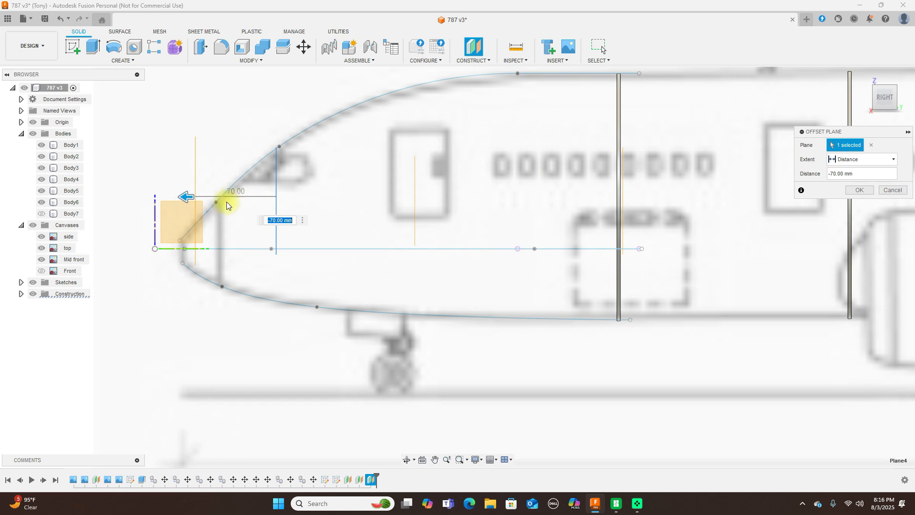
pyautogui.moveTo(185, 193); pyautogui.dragTo(175, 193)
pyautogui.scroll(4, 176, 194)
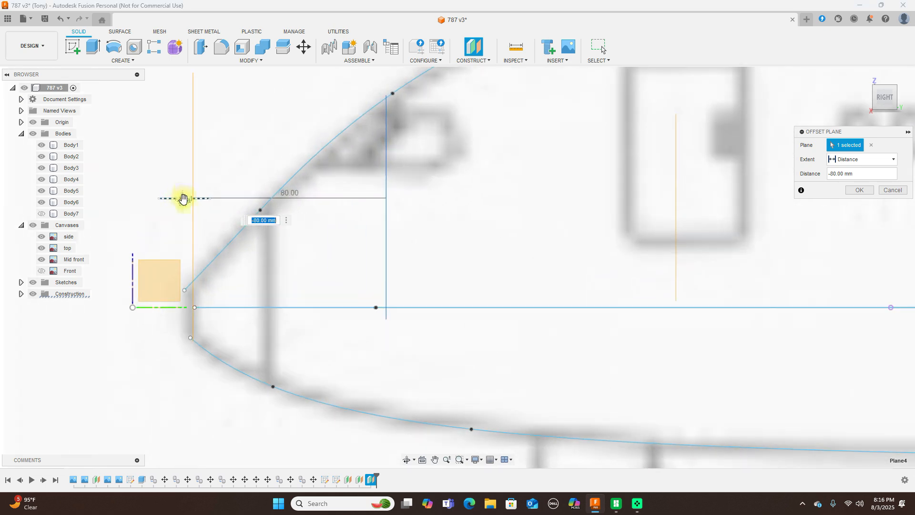
pyautogui.moveTo(183, 198); pyautogui.dragTo(191, 198)
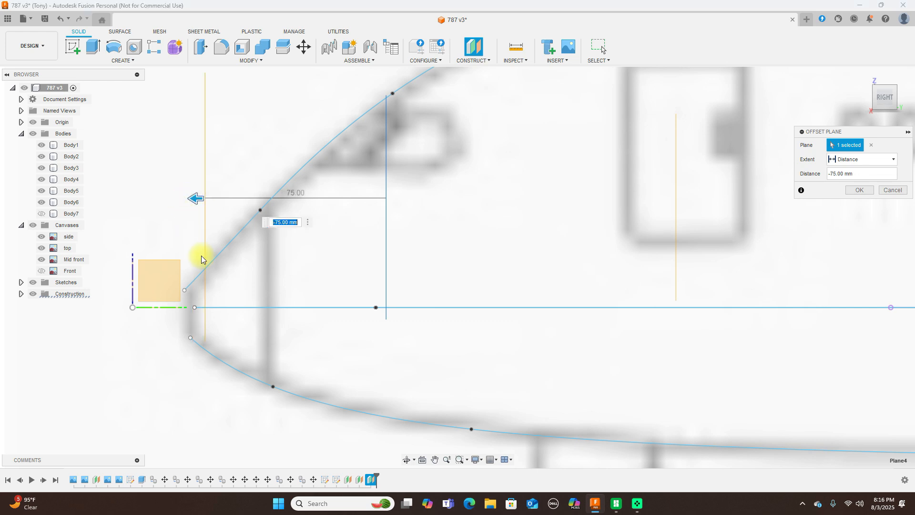
pyautogui.moveTo(195, 198); pyautogui.dragTo(190, 198)
# Set the nose tip plane's offset distance to -78 mm and create the plane.
pyautogui.click(269, 223)
pyautogui.press('BackSpace')
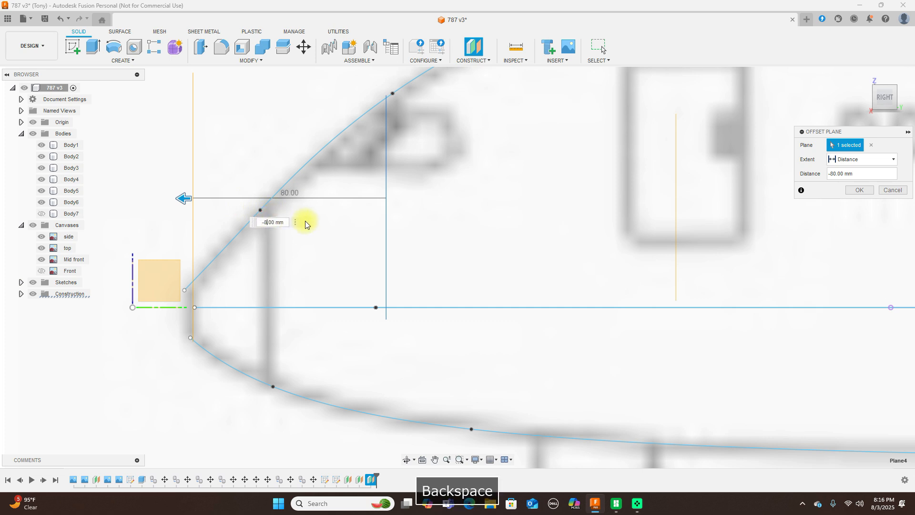
pyautogui.write('75')
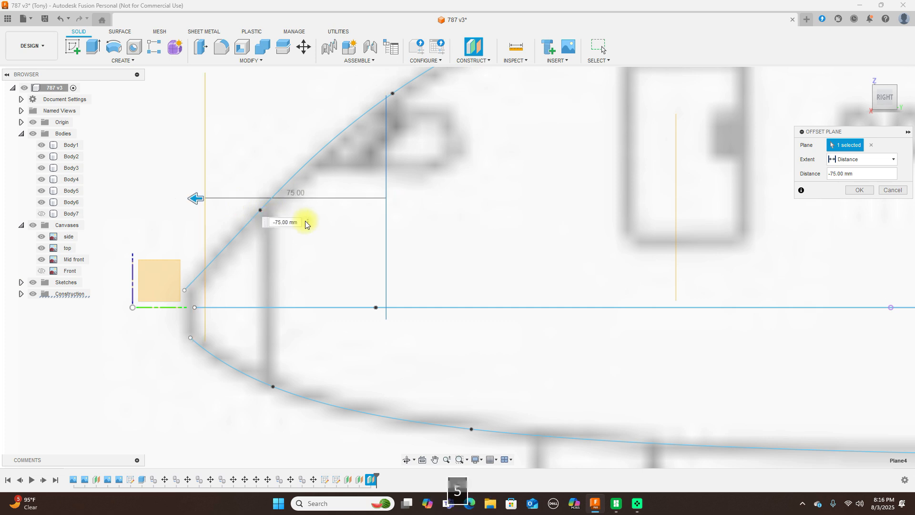
pyautogui.press('BackSpace')
pyautogui.write('9')
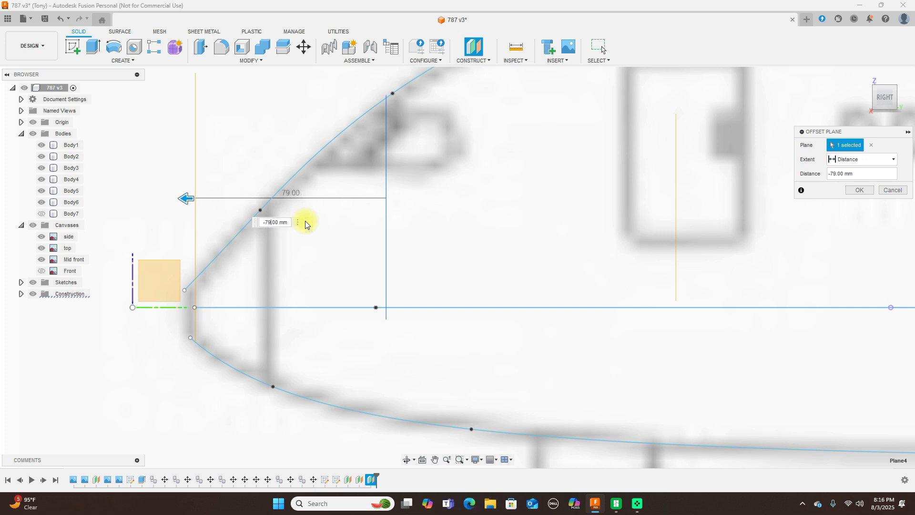
pyautogui.press('BackSpace')
pyautogui.write('8')
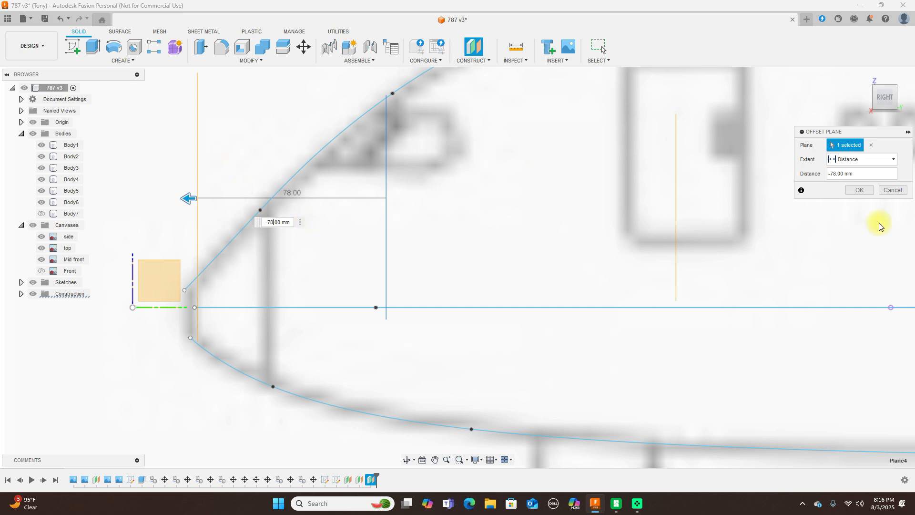
pyautogui.click(864, 190)
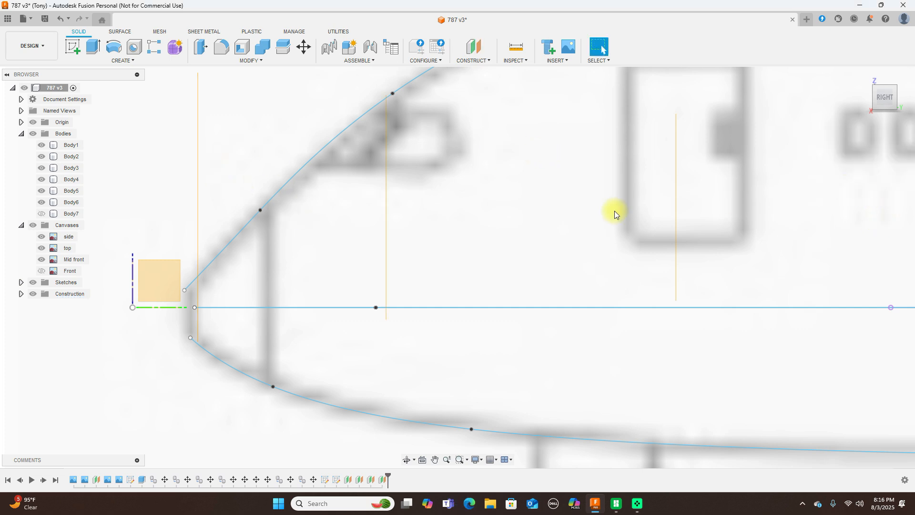
pyautogui.scroll(-5, 615, 210)
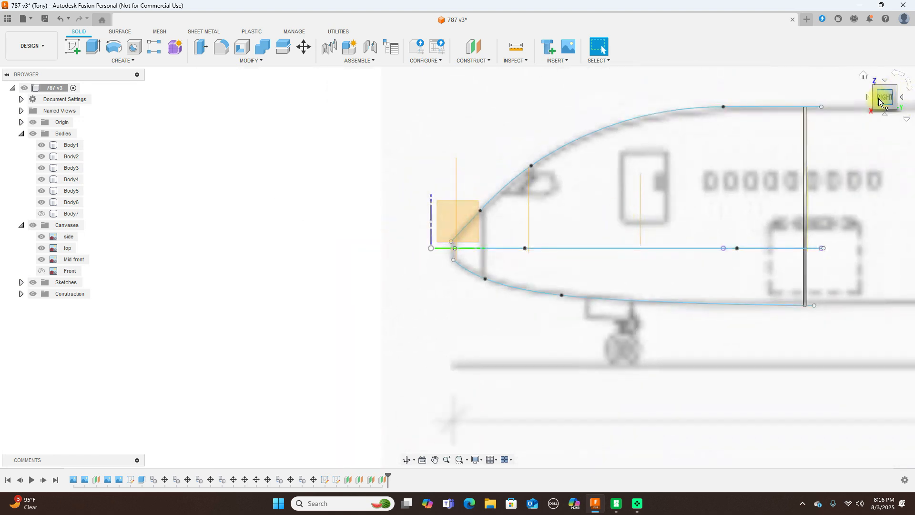
# Hide the fuselage frame bodies Body1 through Body6 so only the nose curves, planes and canvases remain displayed.
pyautogui.moveTo(879, 101); pyautogui.dragTo(908, 116)
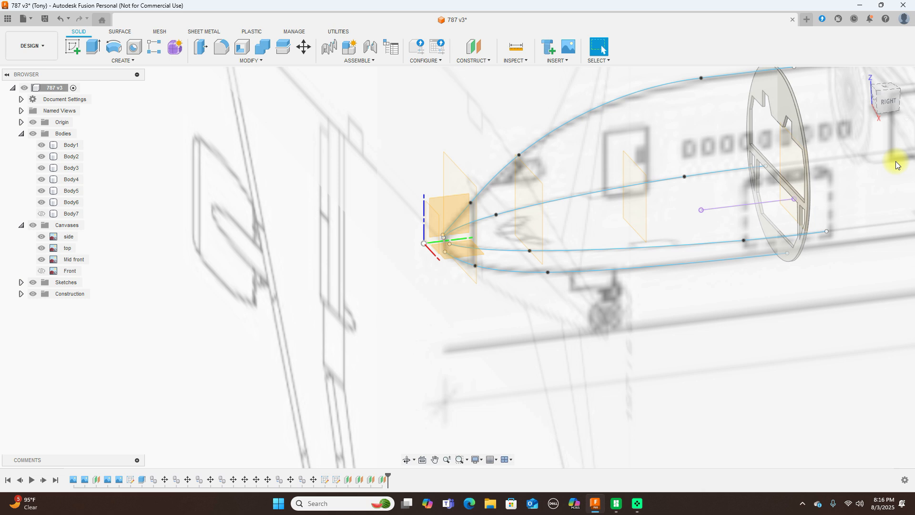
pyautogui.click(42, 202)
pyautogui.click(41, 191)
pyautogui.click(41, 179)
pyautogui.click(42, 168)
pyautogui.click(42, 156)
pyautogui.click(41, 144)
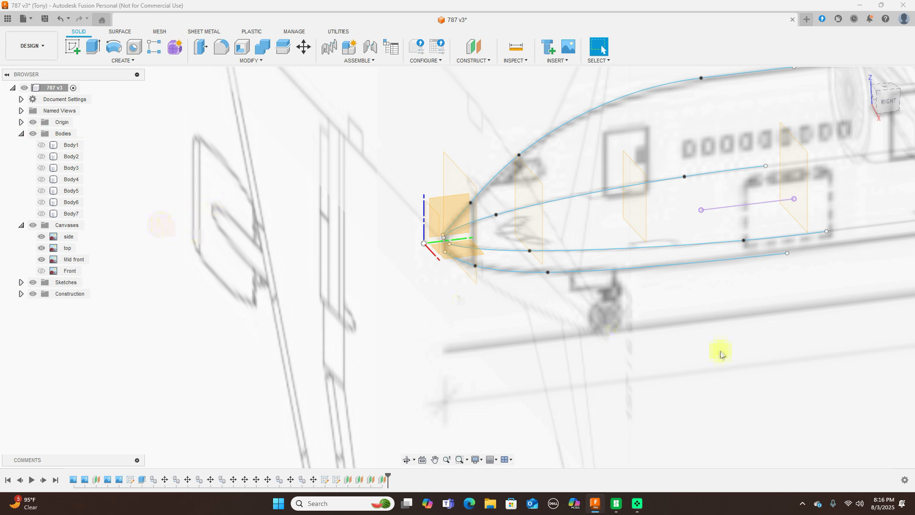
# Start a new sketch on the rearmost offset construction plane, behind the forward door.
pyautogui.click(885, 99)
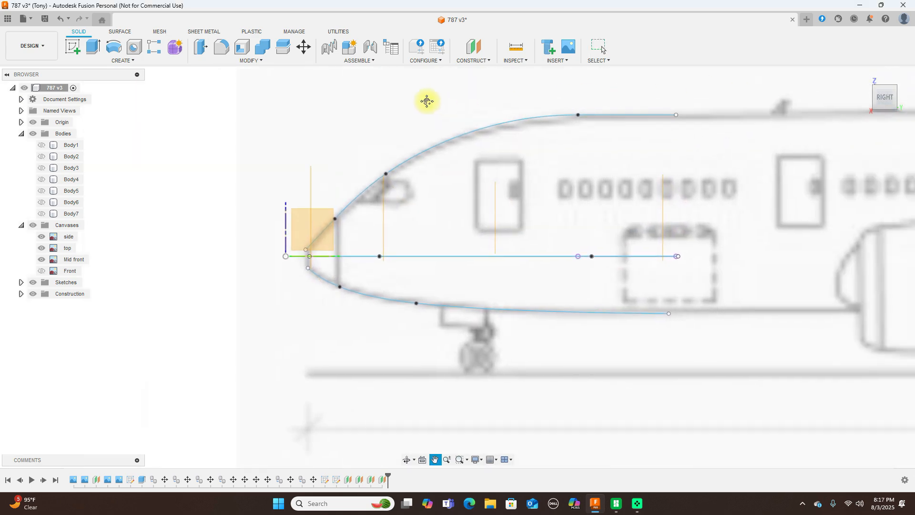
pyautogui.click(877, 98)
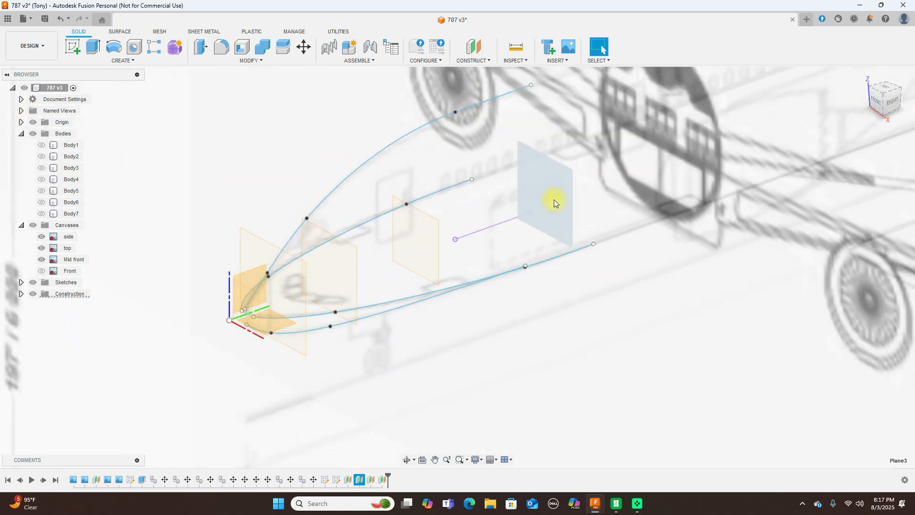
pyautogui.click(553, 200)
pyautogui.click(69, 47)
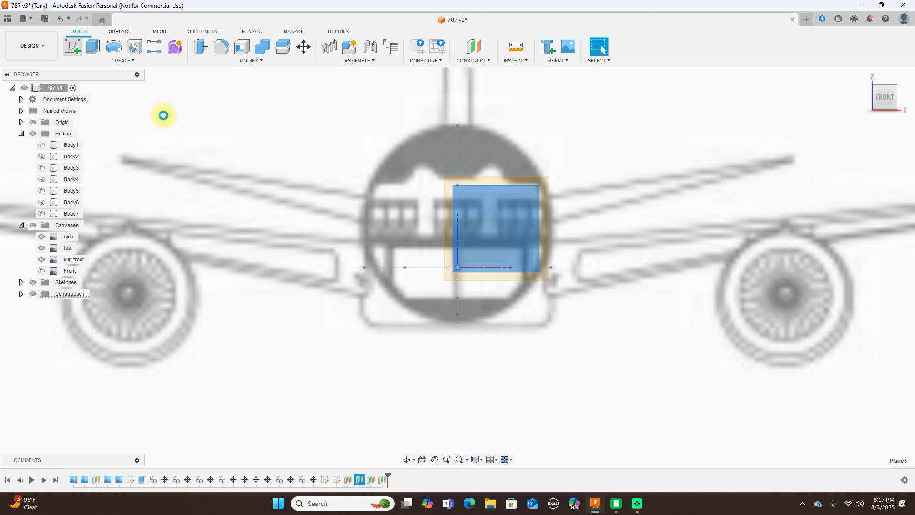
# Start Intersect with the sketch plane and pick the upper profile's straight line and spline plus the right-hand side curve.
pyautogui.click(134, 61)
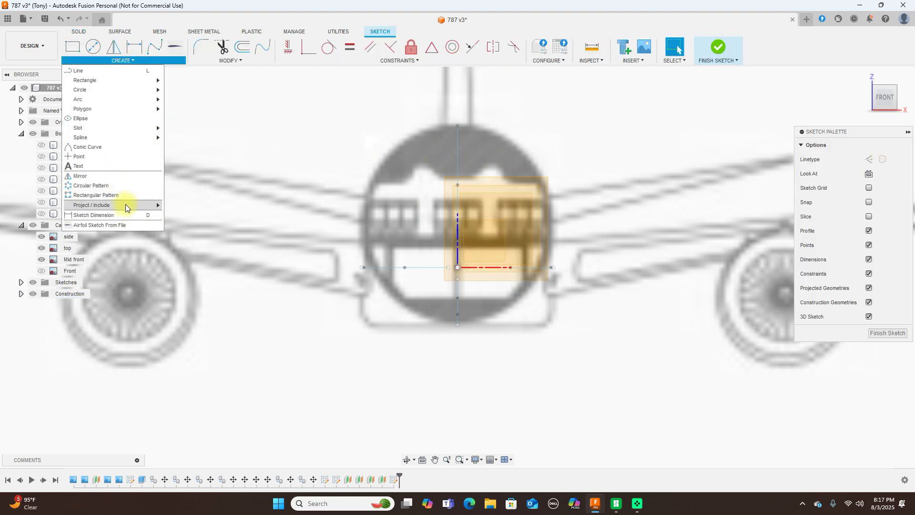
pyautogui.moveTo(124, 205)
pyautogui.click(180, 215)
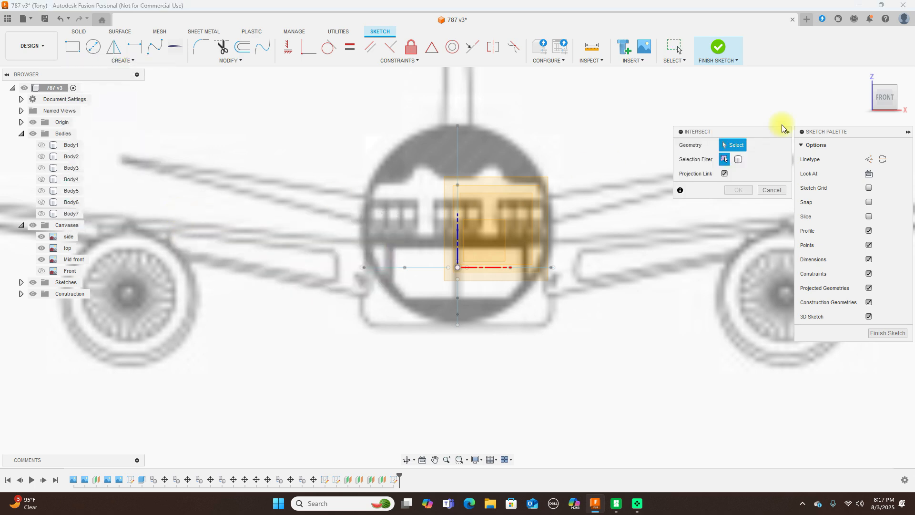
pyautogui.moveTo(891, 97); pyautogui.dragTo(851, 107)
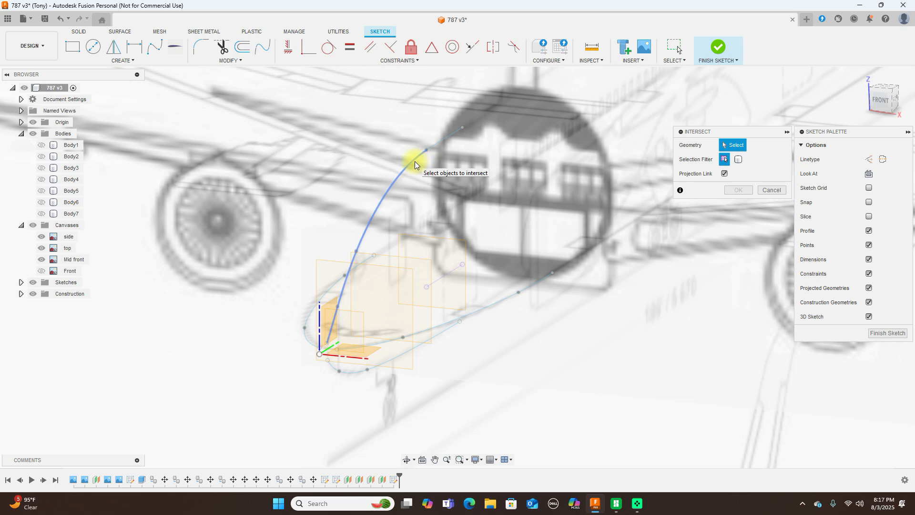
pyautogui.click(443, 139)
pyautogui.click(422, 151)
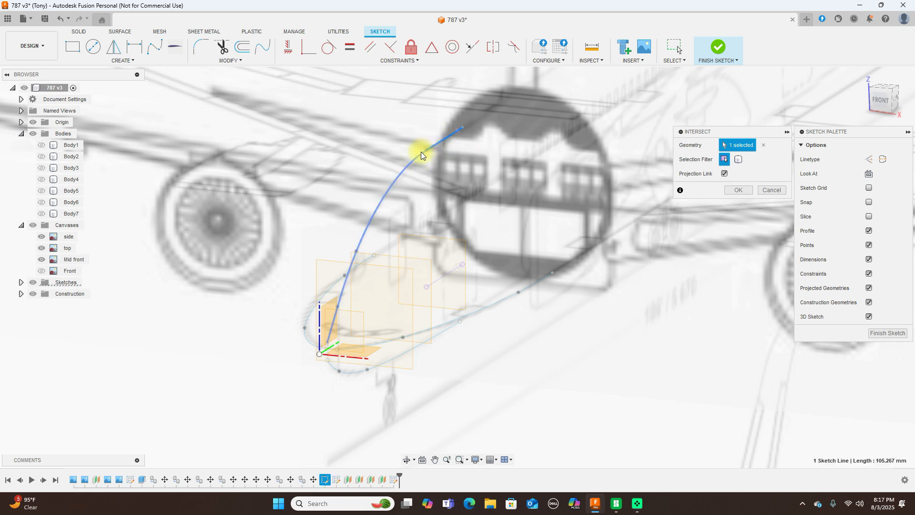
pyautogui.click(539, 282)
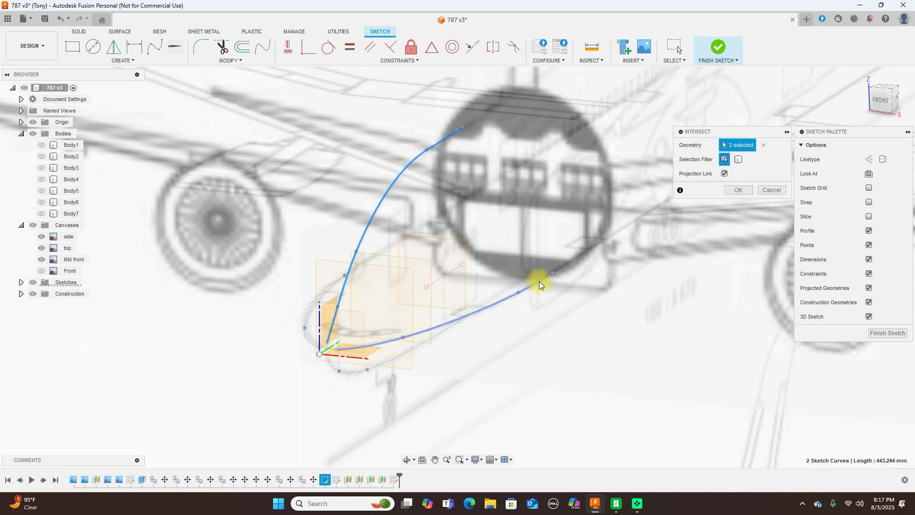
pyautogui.scroll(5, 565, 267)
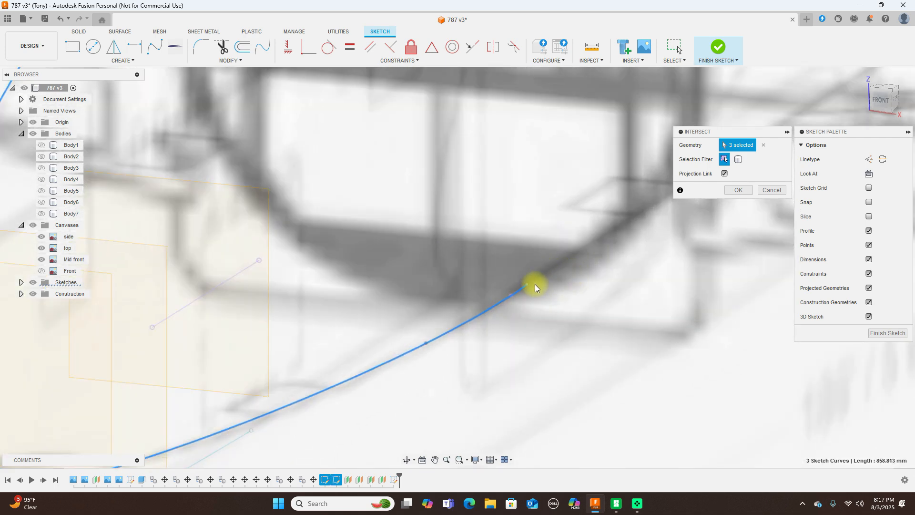
pyautogui.scroll(-5, 542, 283)
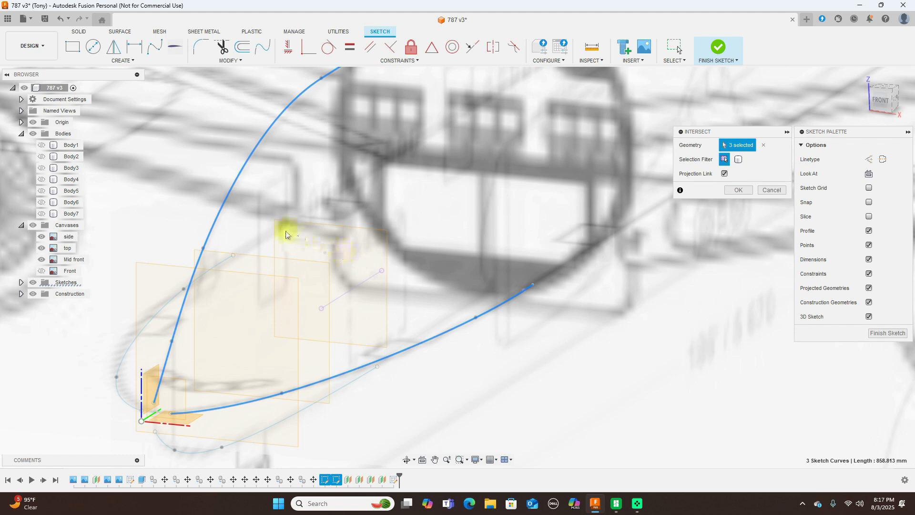
# Add the opposite side curve and the lower profile curve to the Intersect selection and create the intersection points.
pyautogui.click(215, 274)
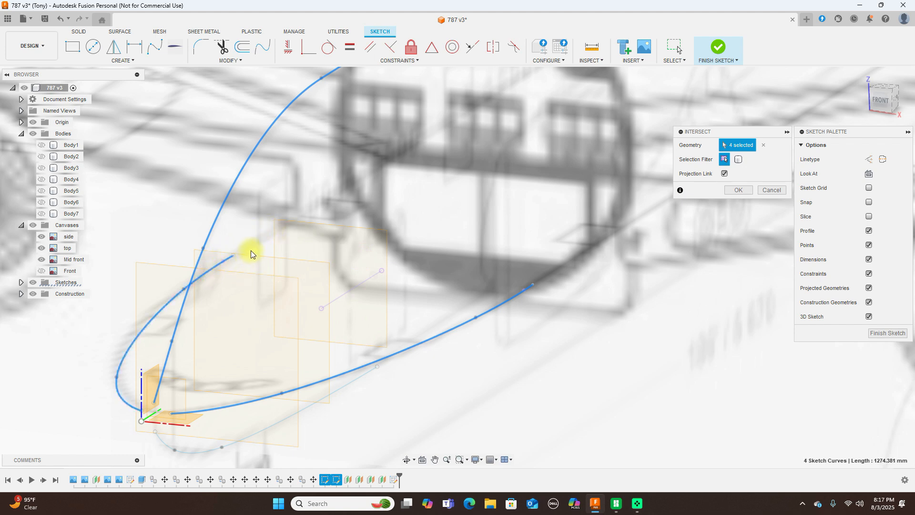
pyautogui.click(256, 431)
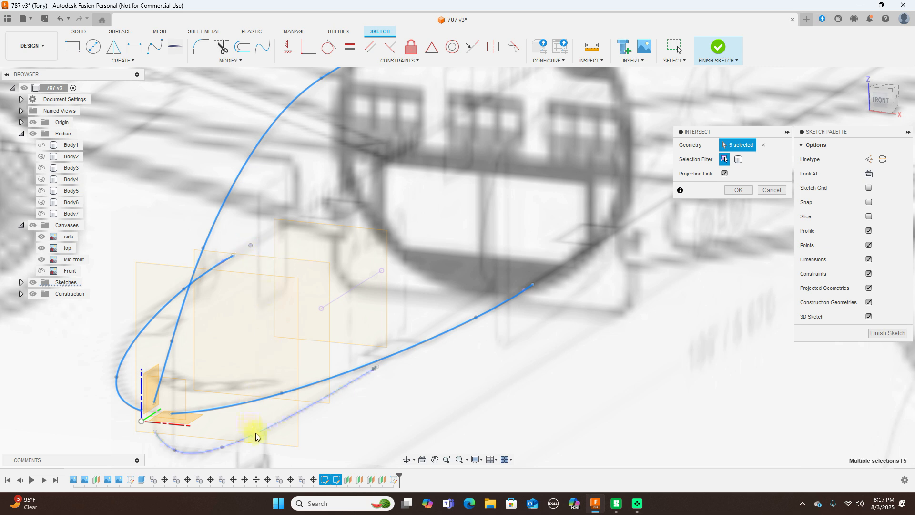
pyautogui.click(256, 433)
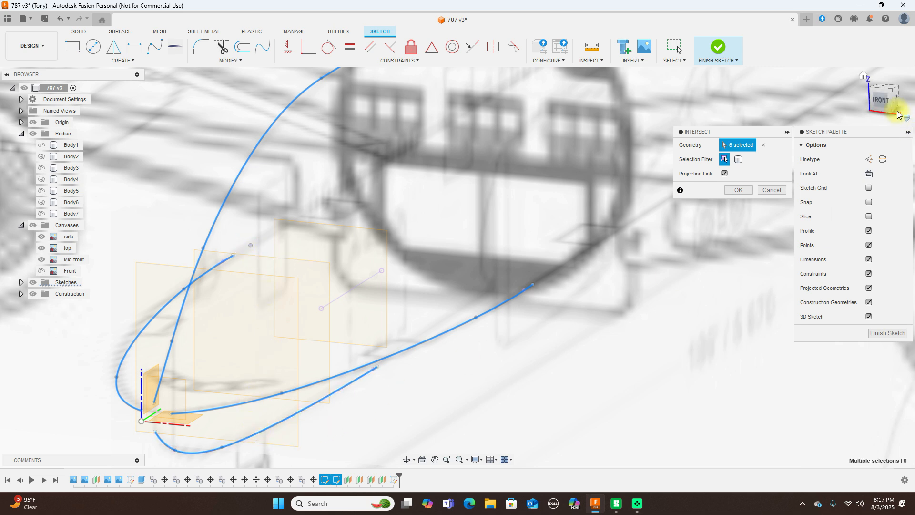
pyautogui.click(897, 99)
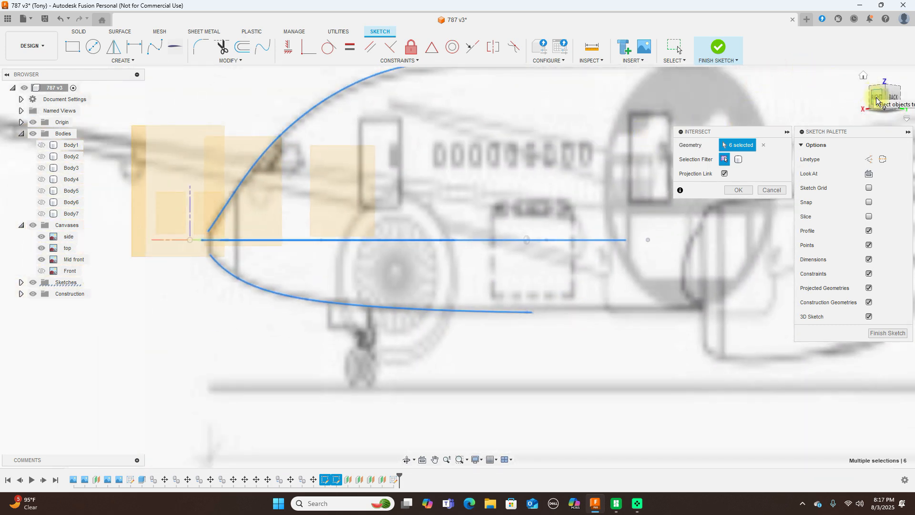
pyautogui.click(876, 99)
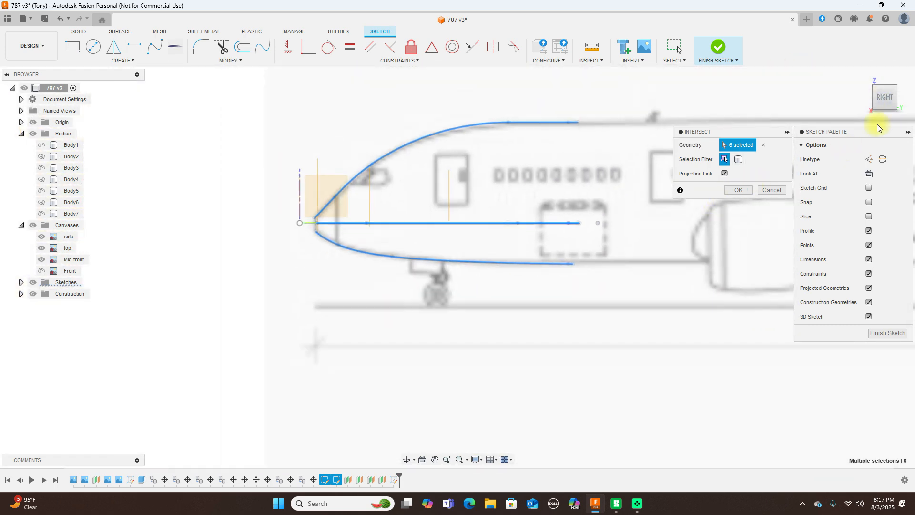
pyautogui.moveTo(875, 100)
pyautogui.mouseDown()
pyautogui.moveTo(911, 91)
pyautogui.moveTo(1, 114)
pyautogui.mouseUp()
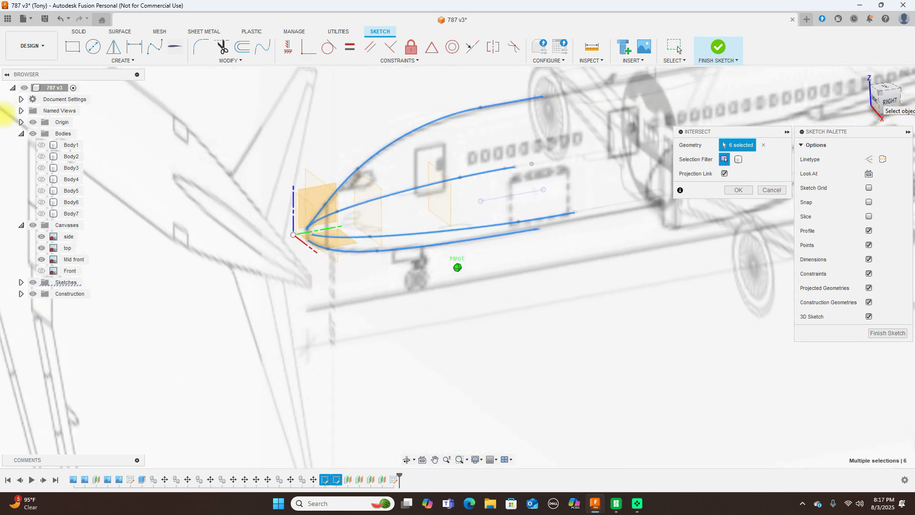
pyautogui.click(738, 190)
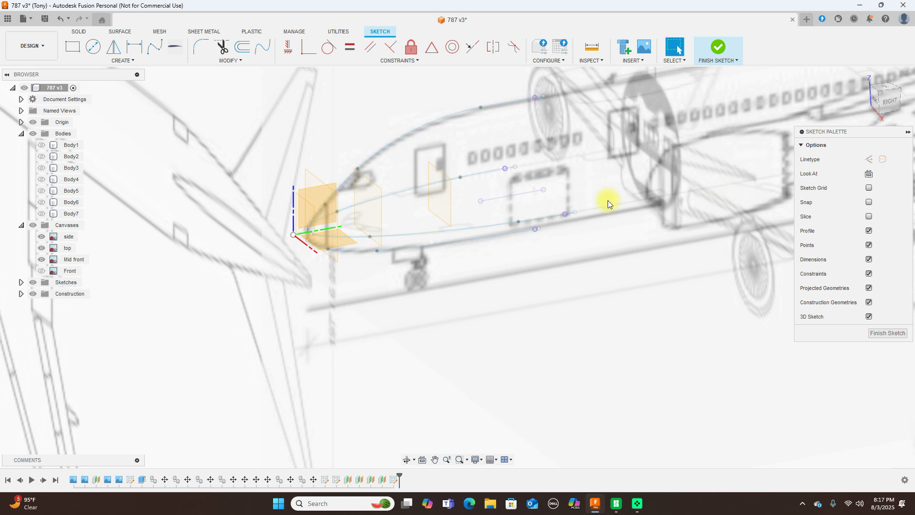
# Hide the canvases, origin and construction planes and face the sketch from the front.
pyautogui.click(37, 225)
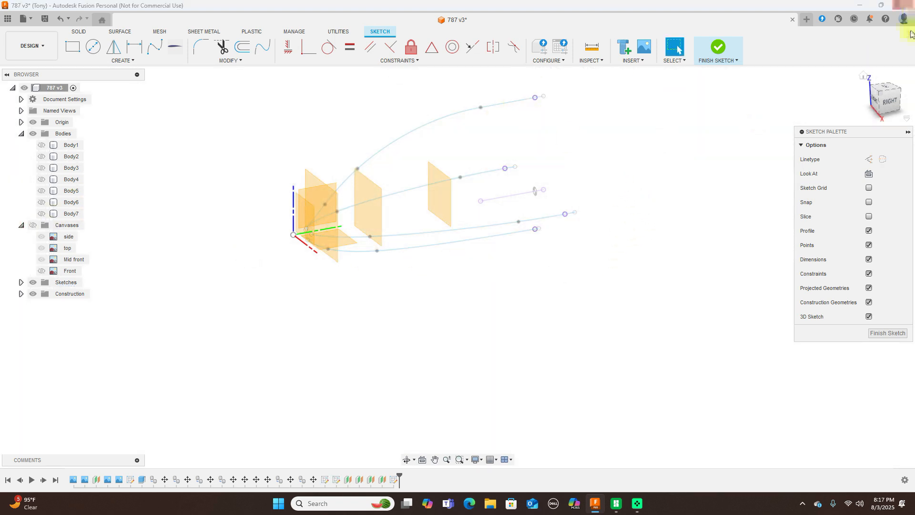
pyautogui.click(876, 97)
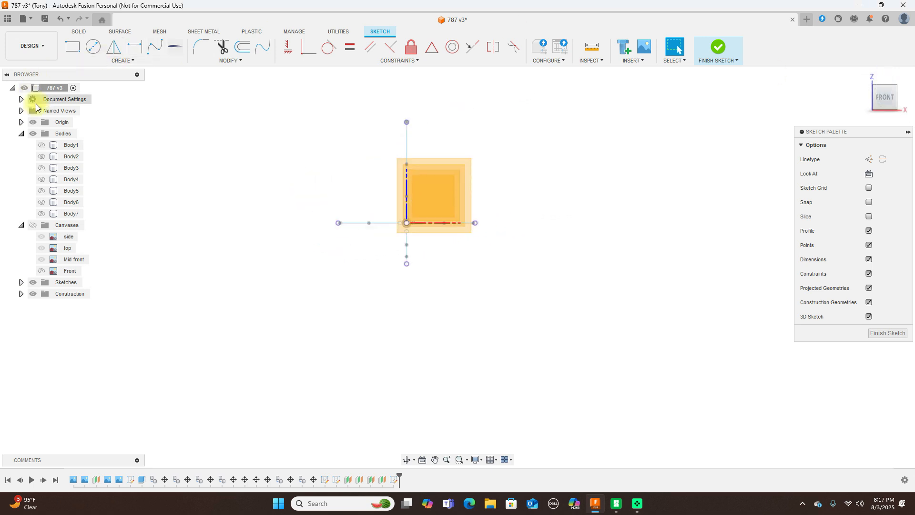
pyautogui.click(35, 123)
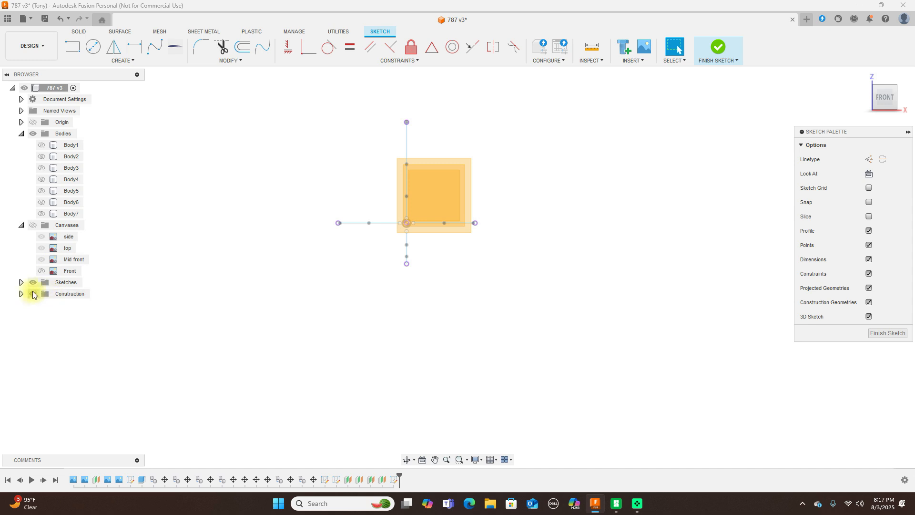
pyautogui.click(32, 293)
pyautogui.scroll(2, 498, 223)
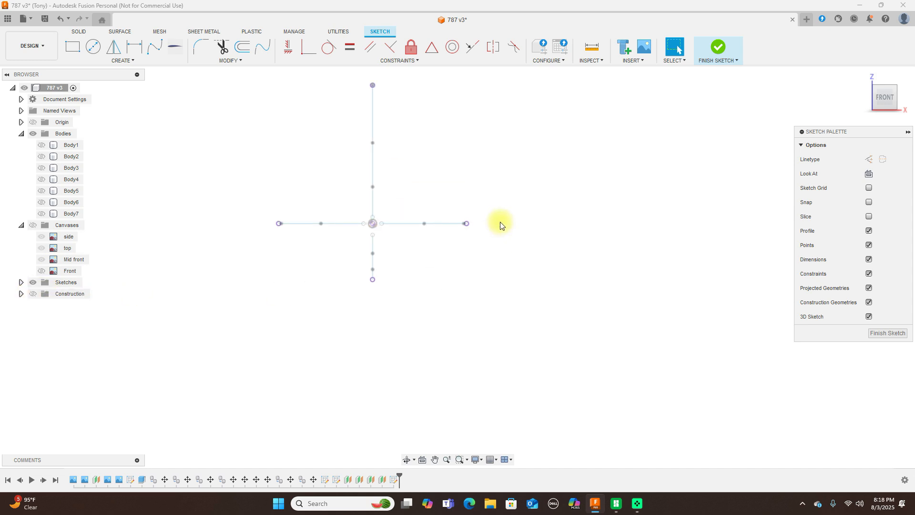
# Draw a closed fit point spline through the upper, right, lower and left intersection points to form the fuselage cross-section.
pyautogui.click(154, 48)
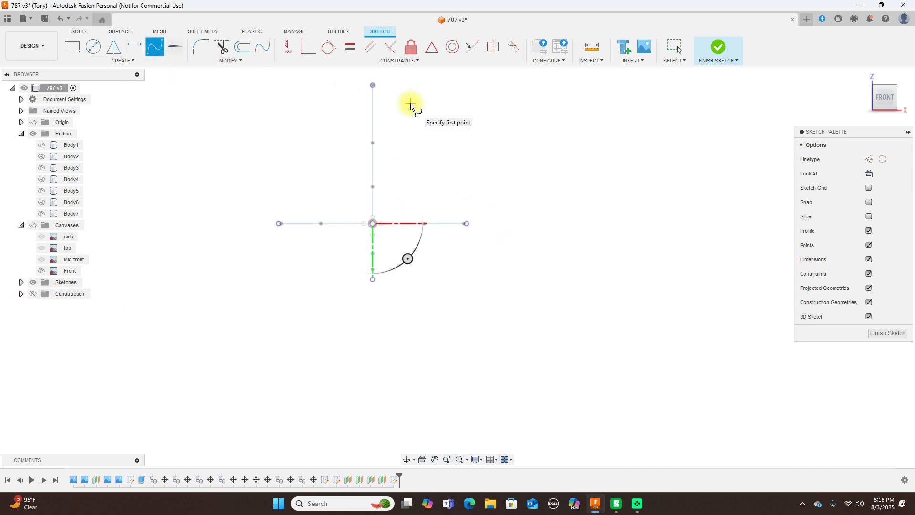
pyautogui.click(372, 85)
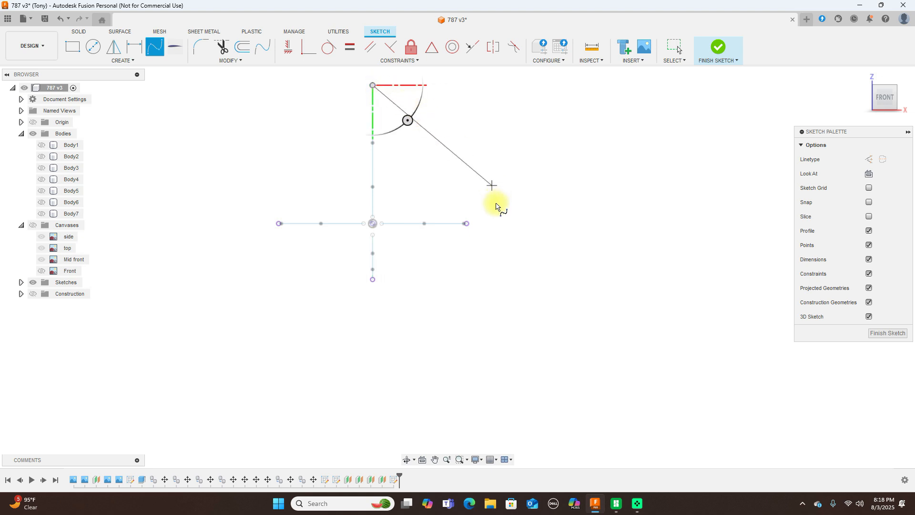
pyautogui.click(468, 227)
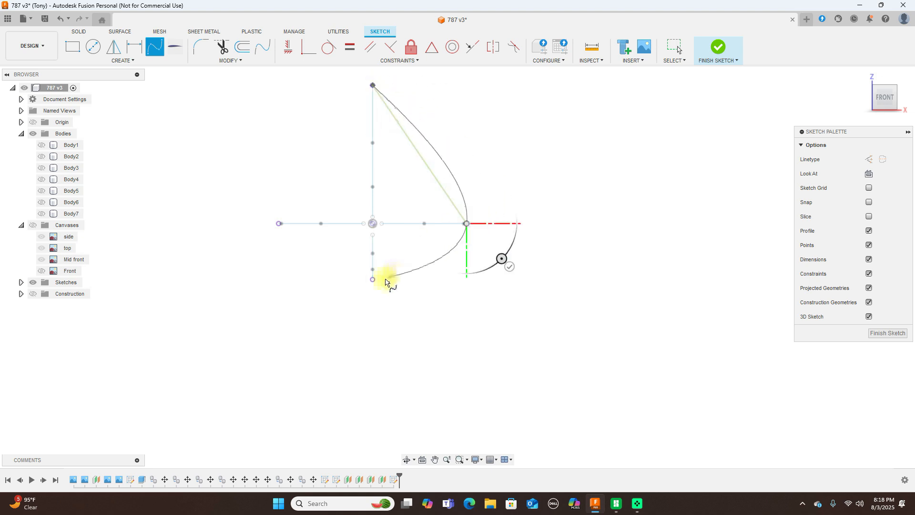
pyautogui.click(372, 279)
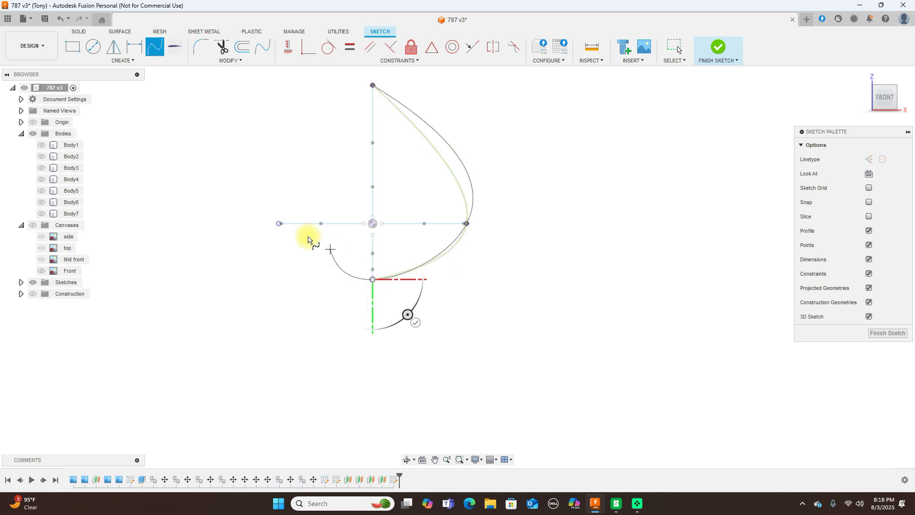
pyautogui.click(280, 225)
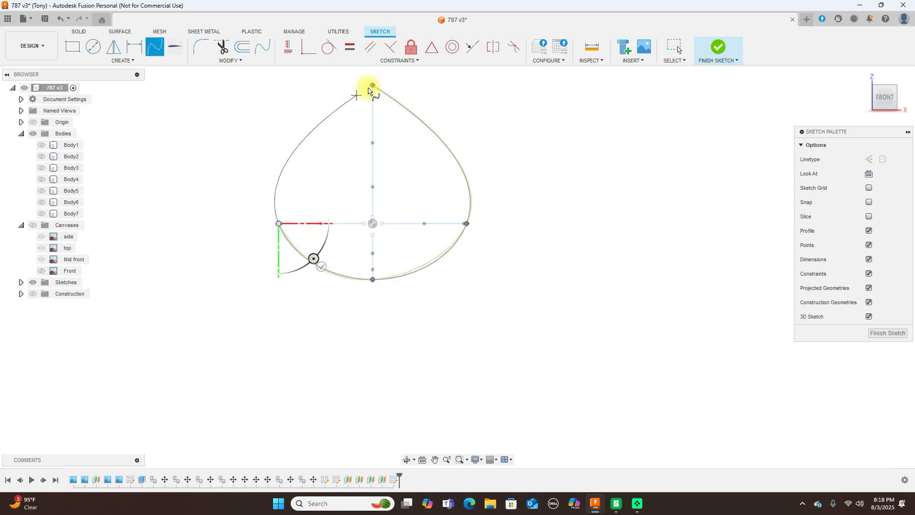
pyautogui.click(373, 86)
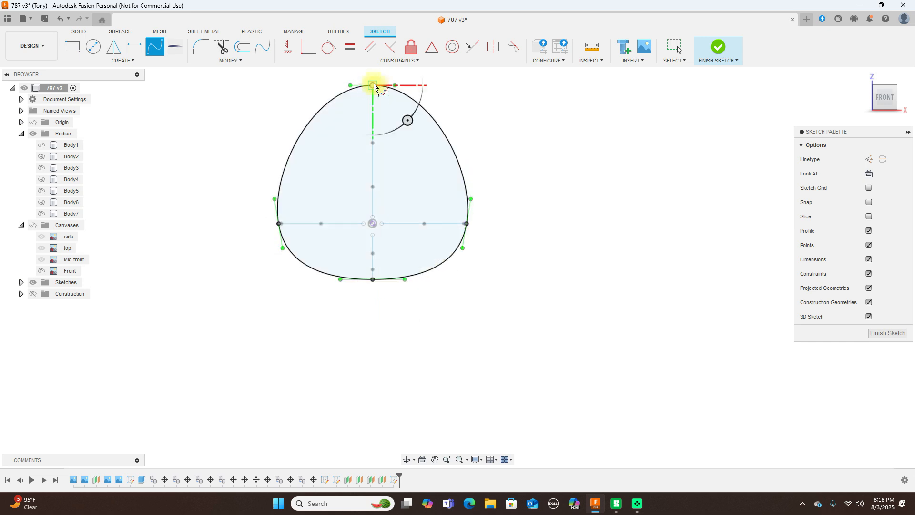
pyautogui.rightClick(374, 87)
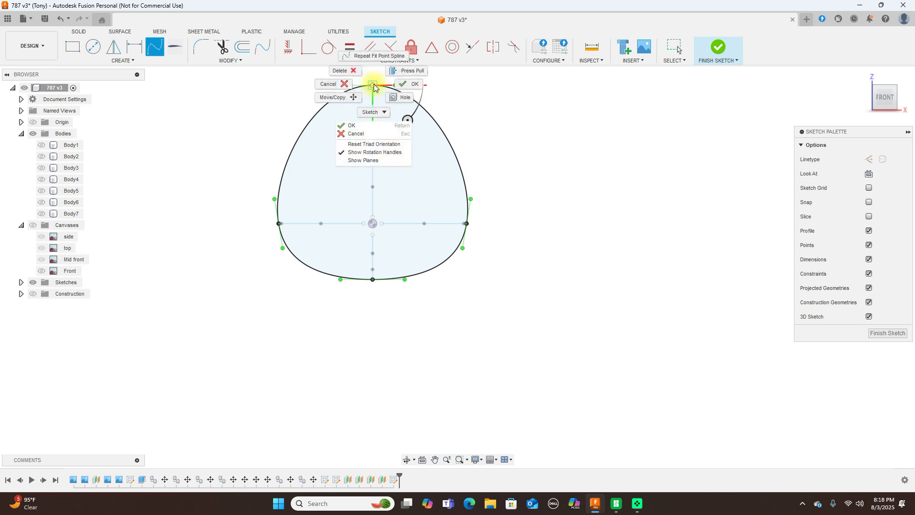
pyautogui.click(422, 87)
# Finish the cross-section sketch and show the construction planes again in the side view.
pyautogui.moveTo(893, 96)
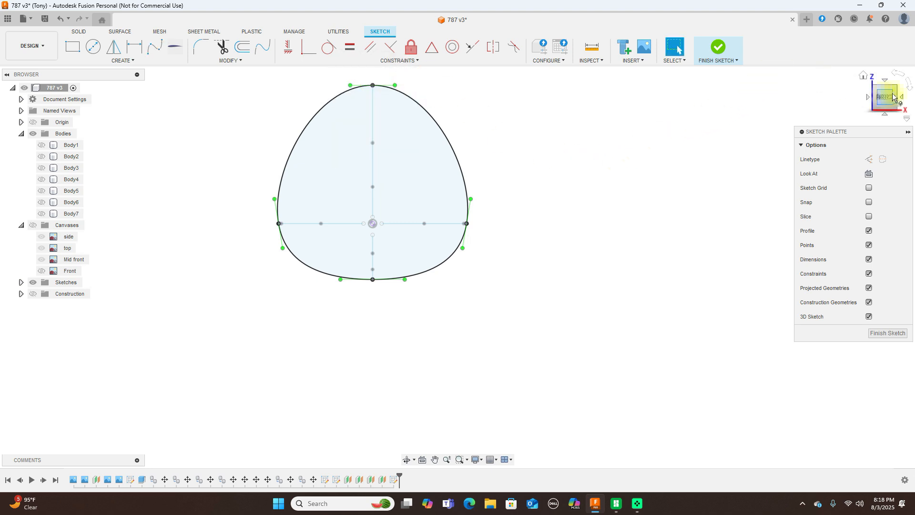
pyautogui.moveTo(893, 97); pyautogui.dragTo(815, 97)
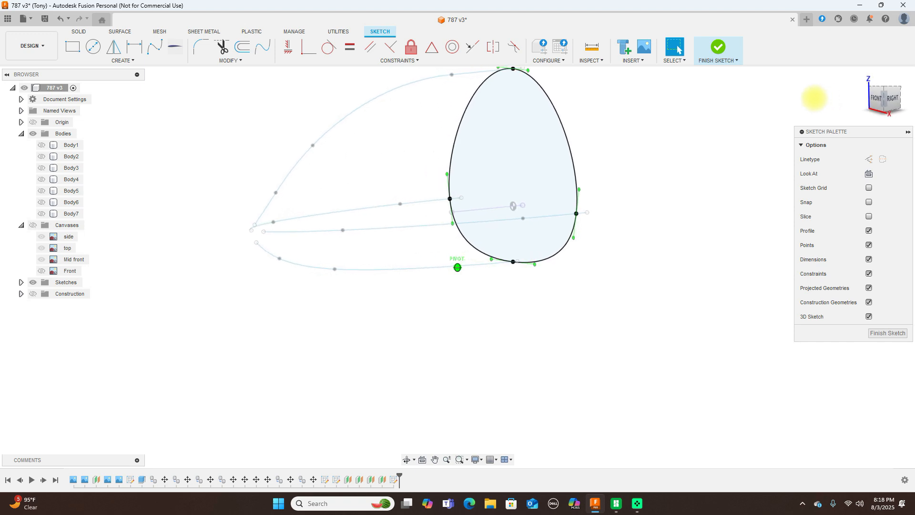
pyautogui.click(718, 47)
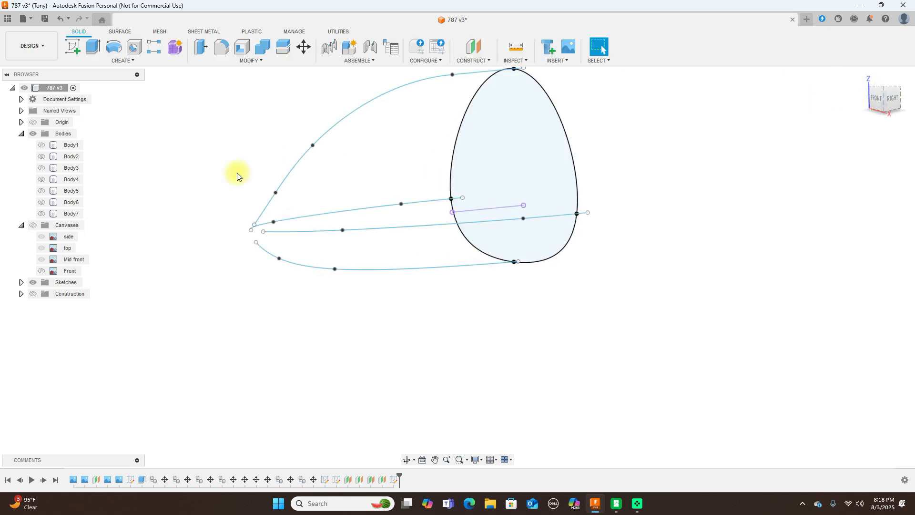
pyautogui.click(33, 294)
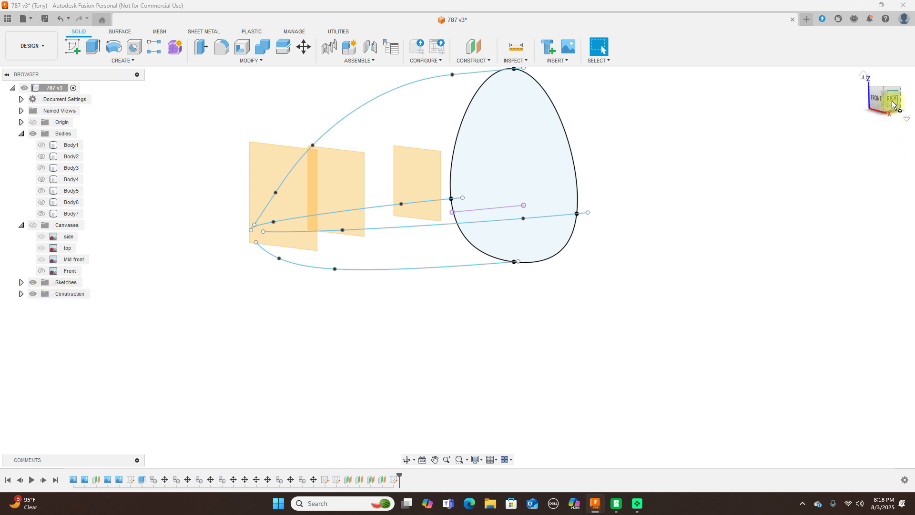
pyautogui.moveTo(885, 102); pyautogui.dragTo(829, 119)
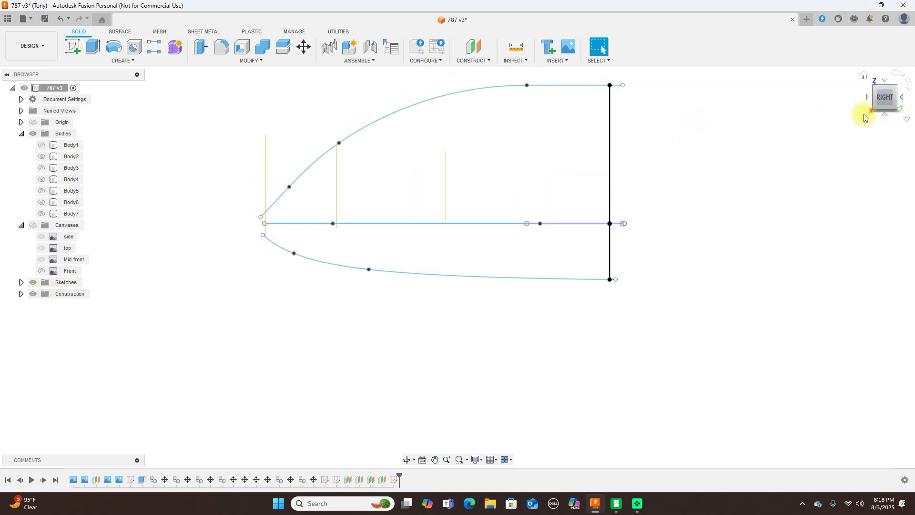
# Start a sketch on the offset plane closest to the finished fuselage cross-section and hide the construction planes.
pyautogui.moveTo(873, 99); pyautogui.dragTo(24, 119)
pyautogui.click(429, 178)
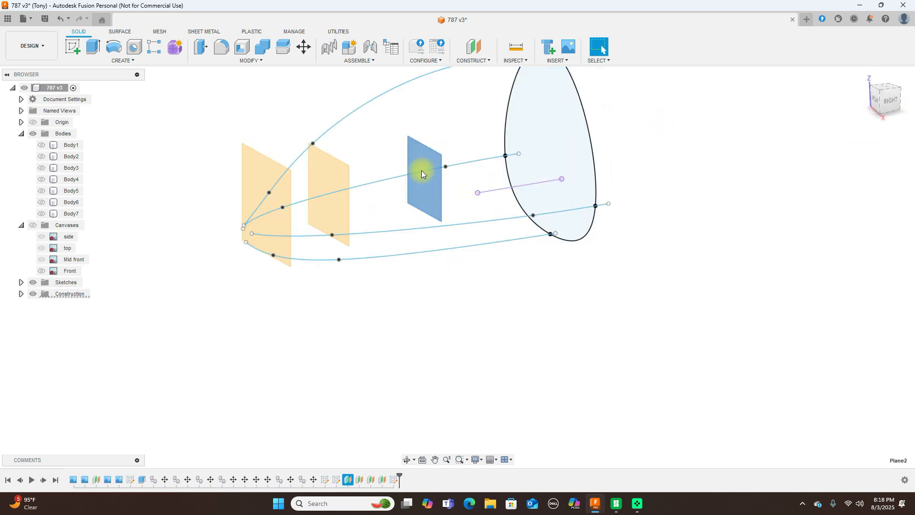
pyautogui.click(71, 47)
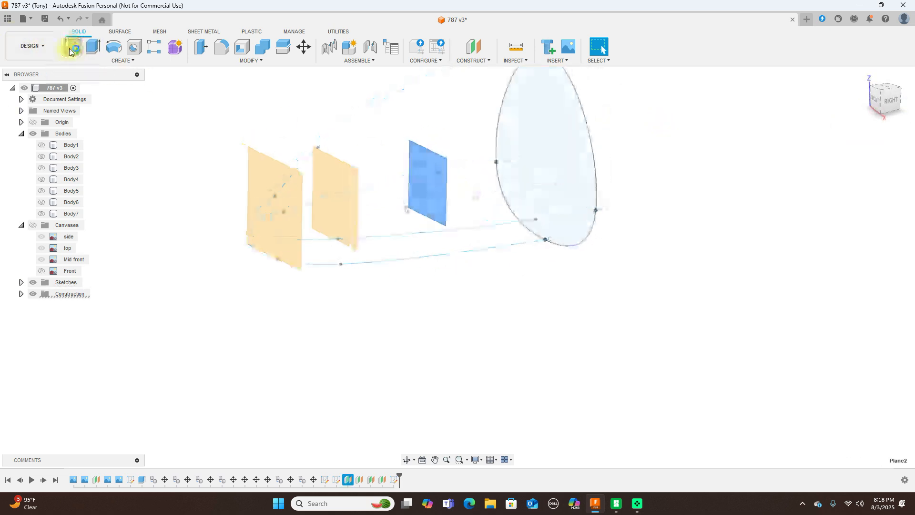
pyautogui.click(33, 293)
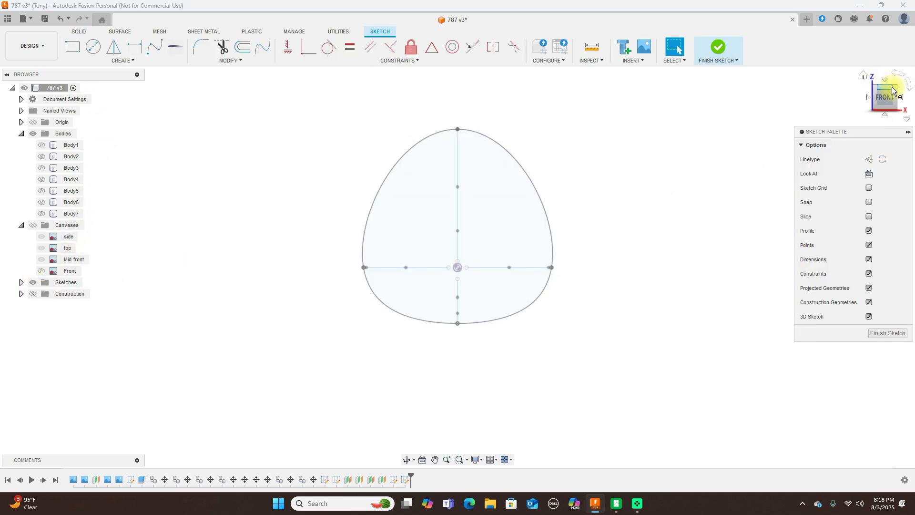
# Project the upper, lower and both side profile curves onto the active sketch plane.
pyautogui.moveTo(882, 97); pyautogui.dragTo(852, 98)
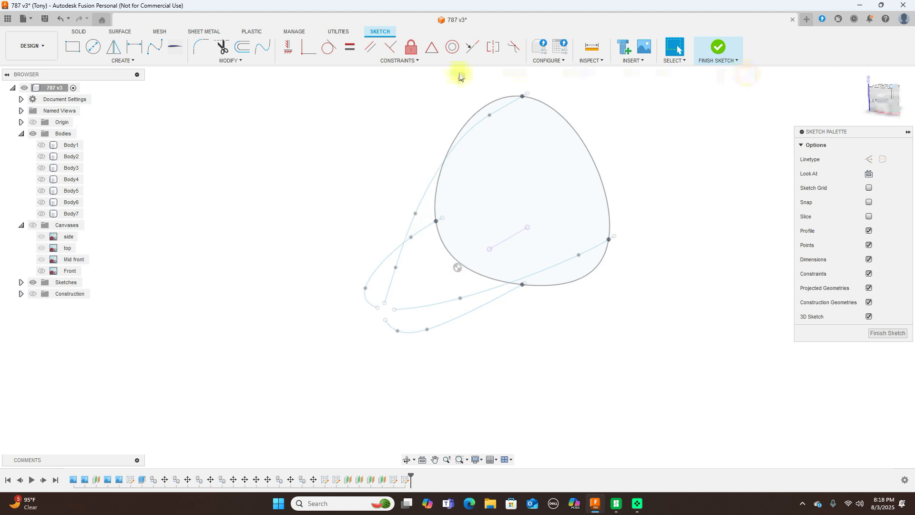
pyautogui.click(133, 60)
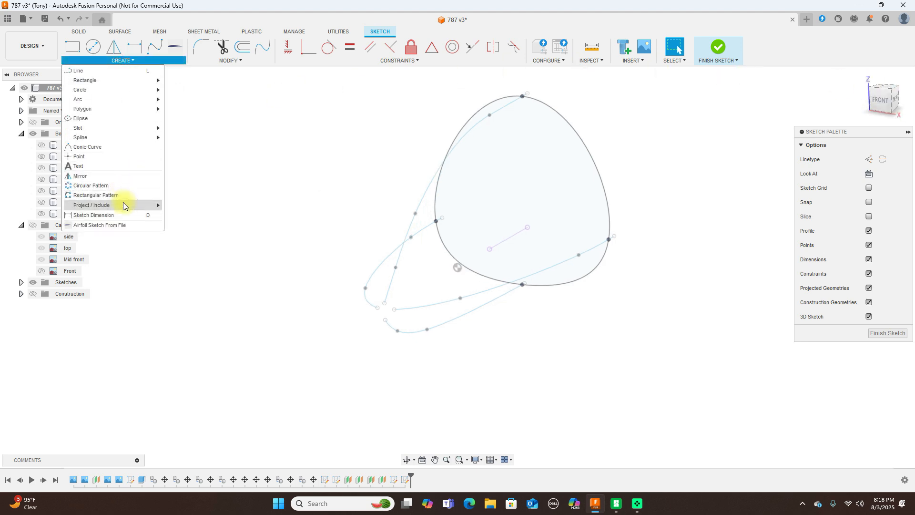
pyautogui.moveTo(123, 204)
pyautogui.click(179, 205)
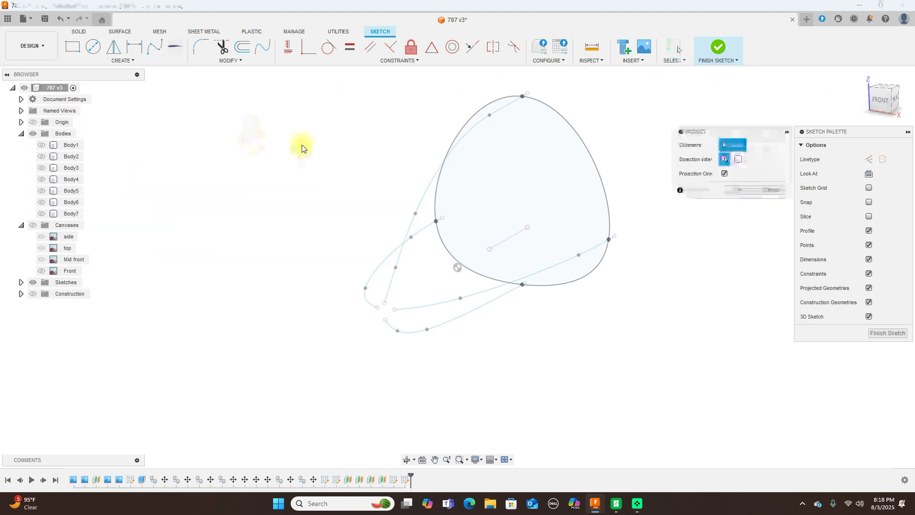
pyautogui.click(434, 172)
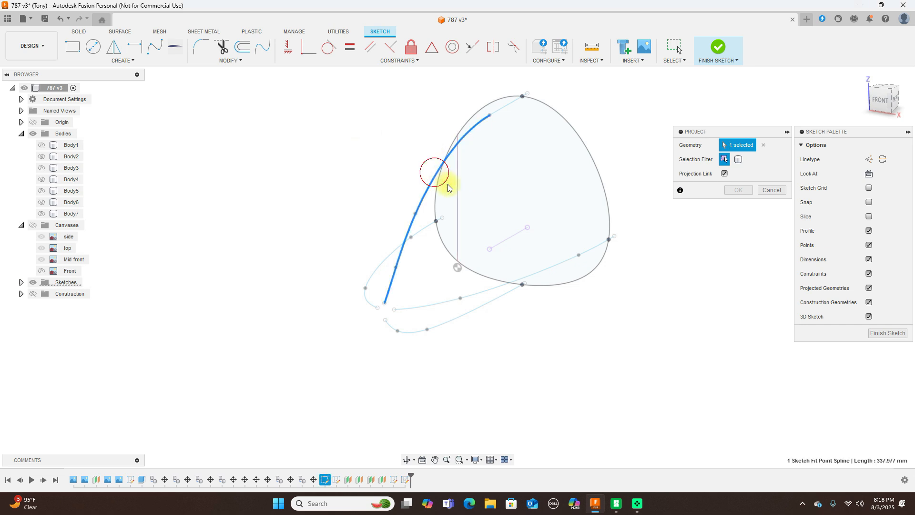
pyautogui.click(490, 288)
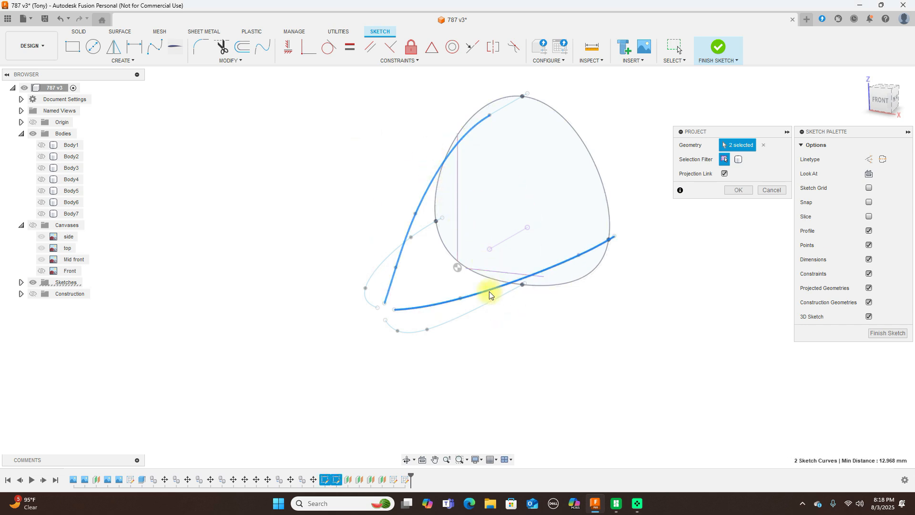
pyautogui.click(477, 308)
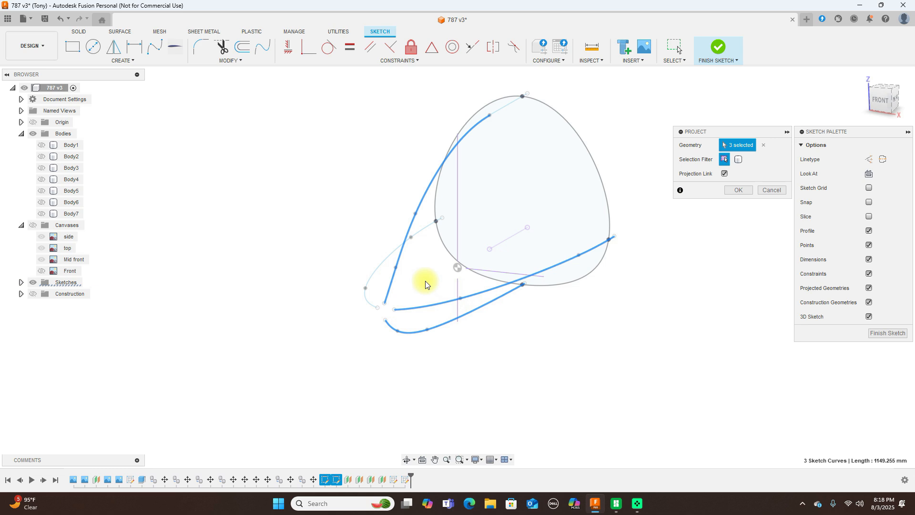
pyautogui.click(381, 268)
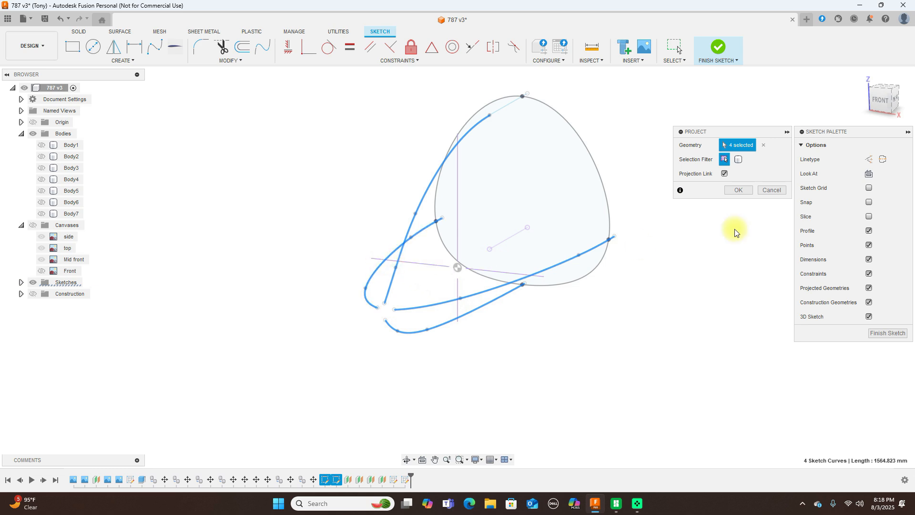
pyautogui.click(746, 191)
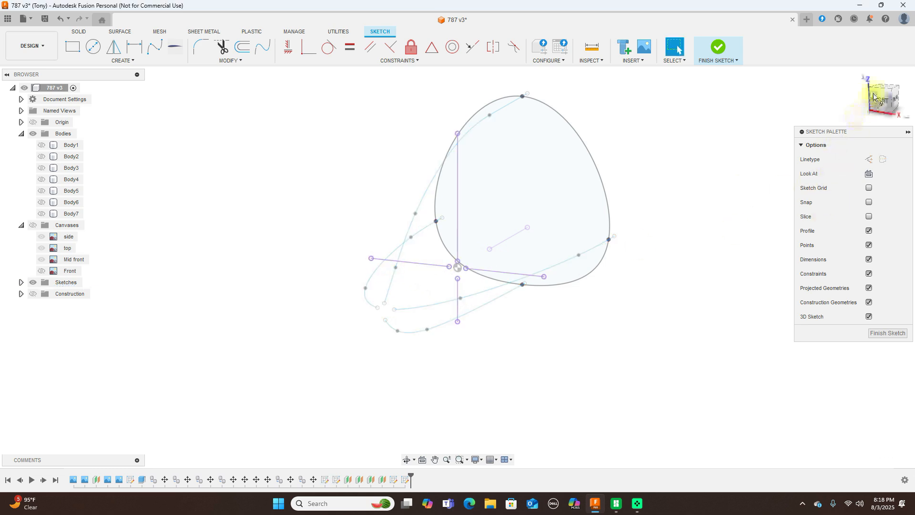
# Draw a closed fit point spline through the outer endpoints of the four projected lines.
pyautogui.scroll(1, 617, 151)
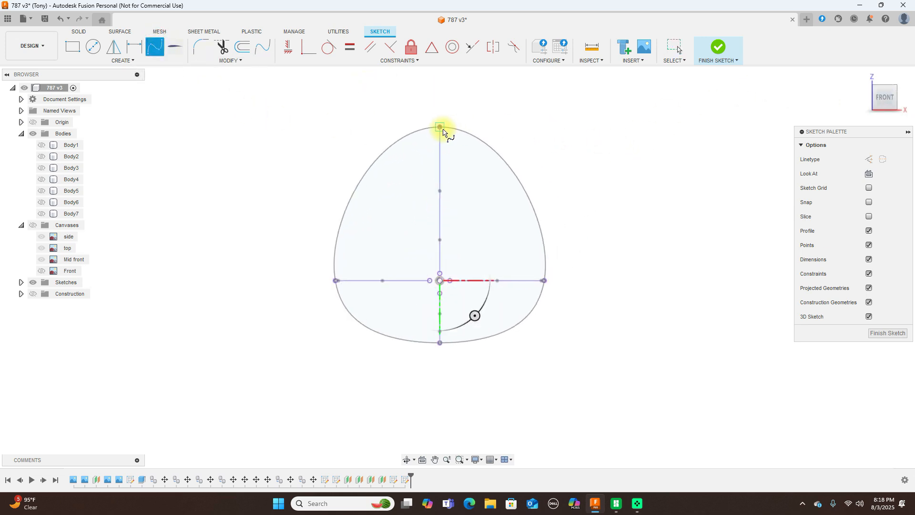
pyautogui.click(440, 127)
pyautogui.click(544, 280)
pyautogui.click(439, 342)
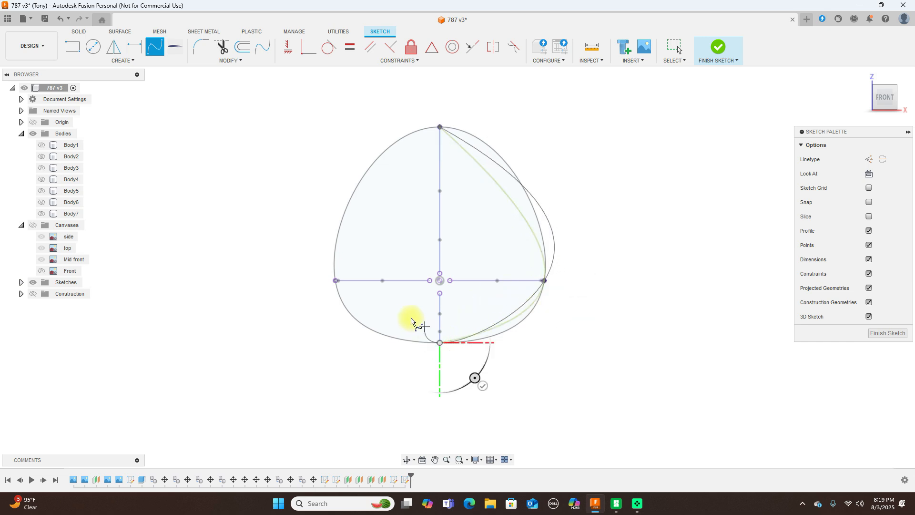
pyautogui.click(335, 282)
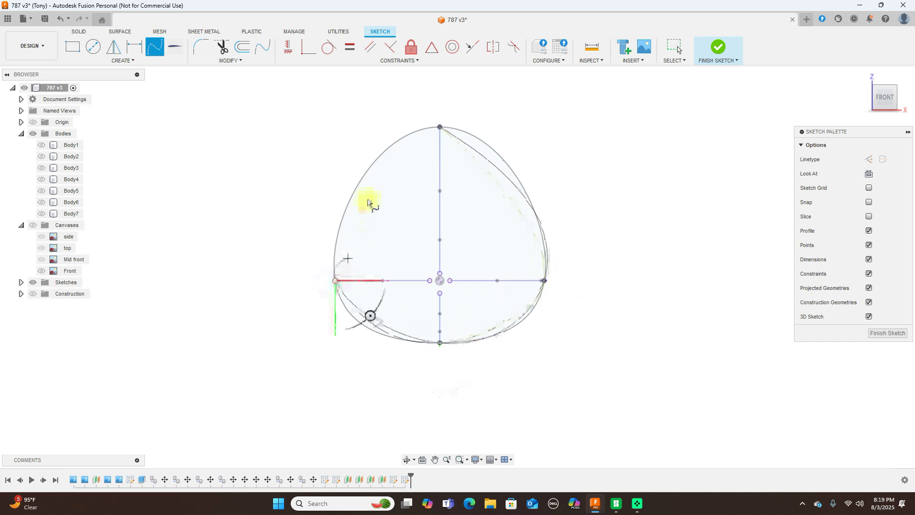
pyautogui.click(439, 126)
pyautogui.rightClick(439, 126)
pyautogui.click(481, 127)
# Check the new spline from an angle and undo both it and the curve projection.
pyautogui.moveTo(884, 91)
pyautogui.mouseDown()
pyautogui.moveTo(833, 101)
pyautogui.moveTo(741, 97)
pyautogui.moveTo(819, 101)
pyautogui.mouseUp()
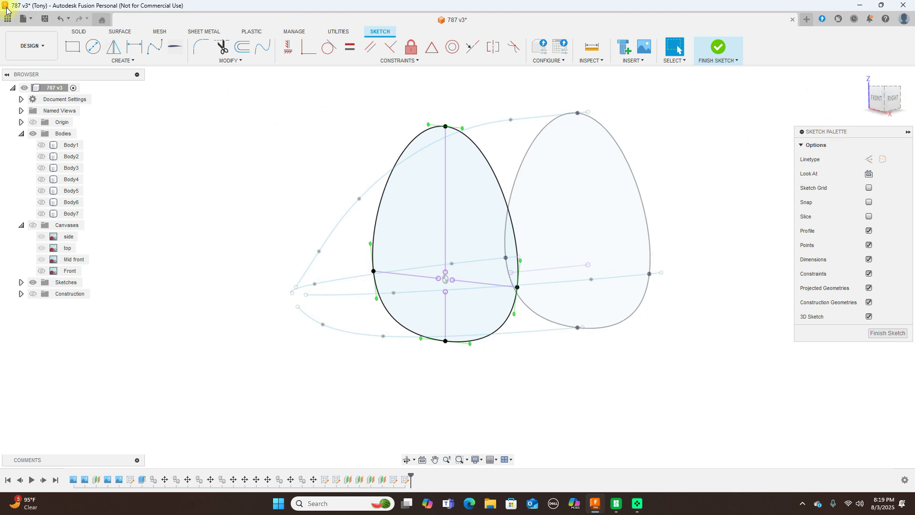
pyautogui.click(61, 21)
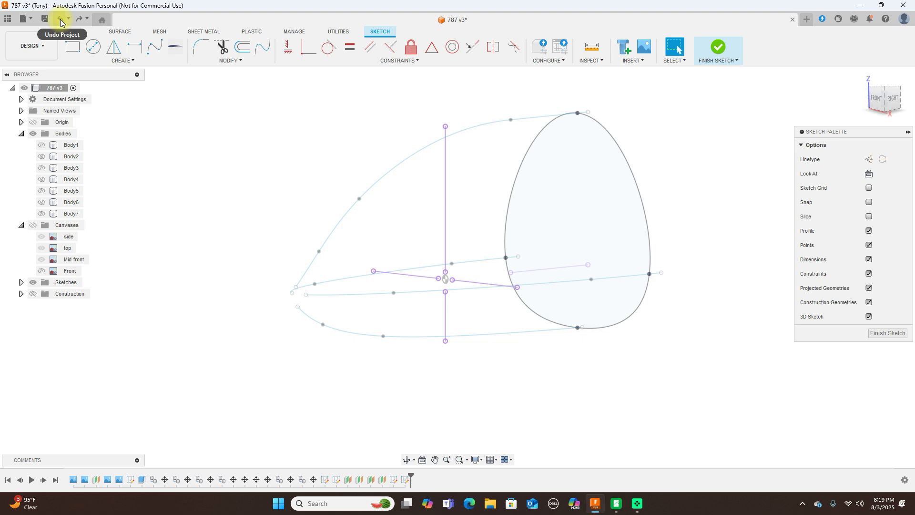
pyautogui.click(60, 21)
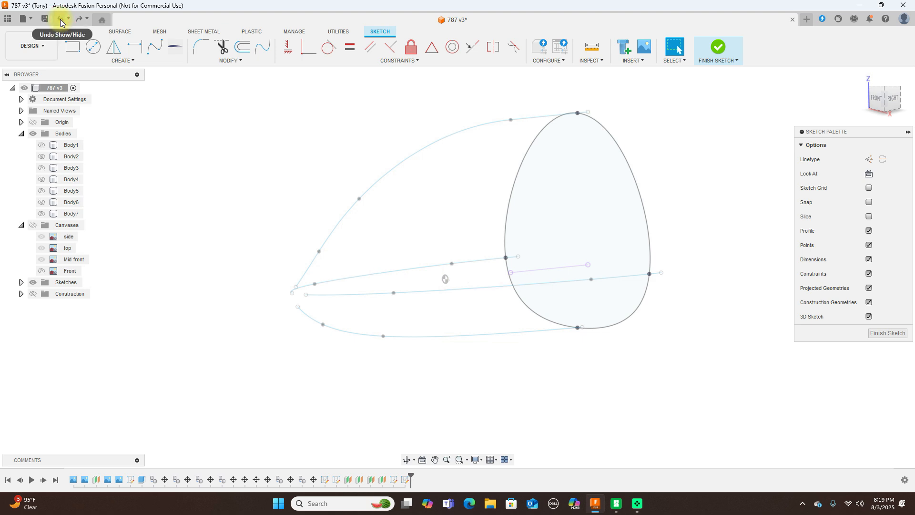
# Create intersection points where the upper, lower and both side profile curves cross the active sketch plane using Intersect.
pyautogui.click(153, 60)
pyautogui.moveTo(131, 205)
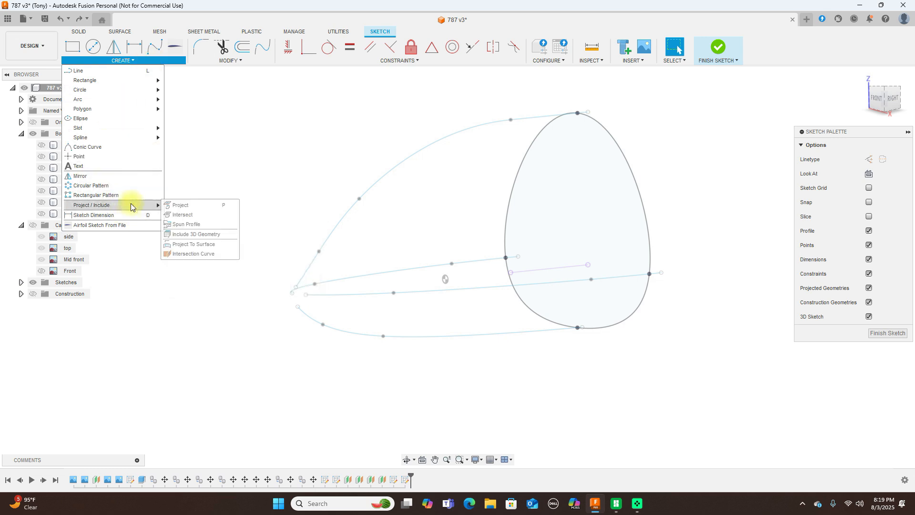
pyautogui.click(183, 214)
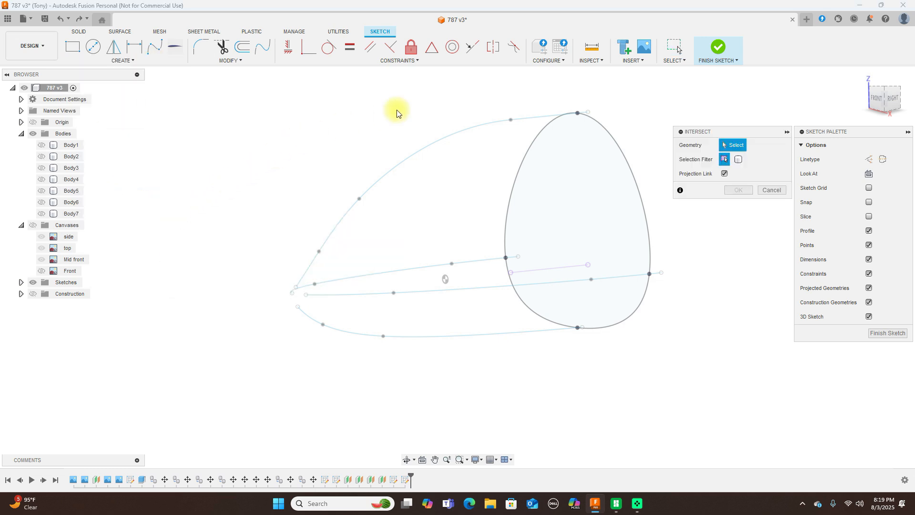
pyautogui.click(430, 145)
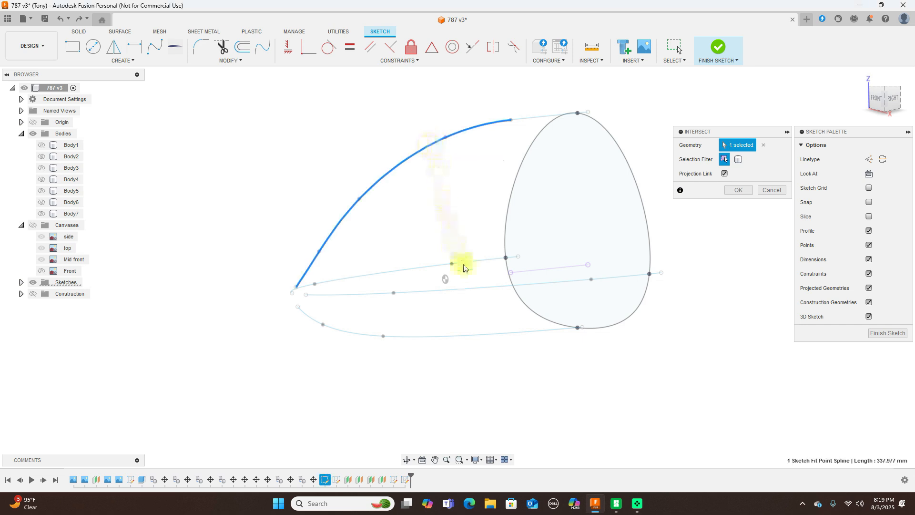
pyautogui.click(471, 289)
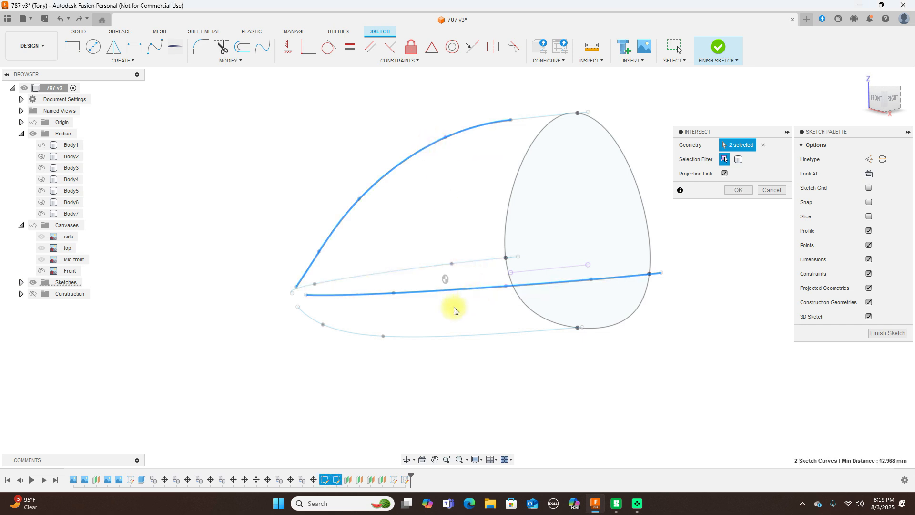
pyautogui.click(399, 337)
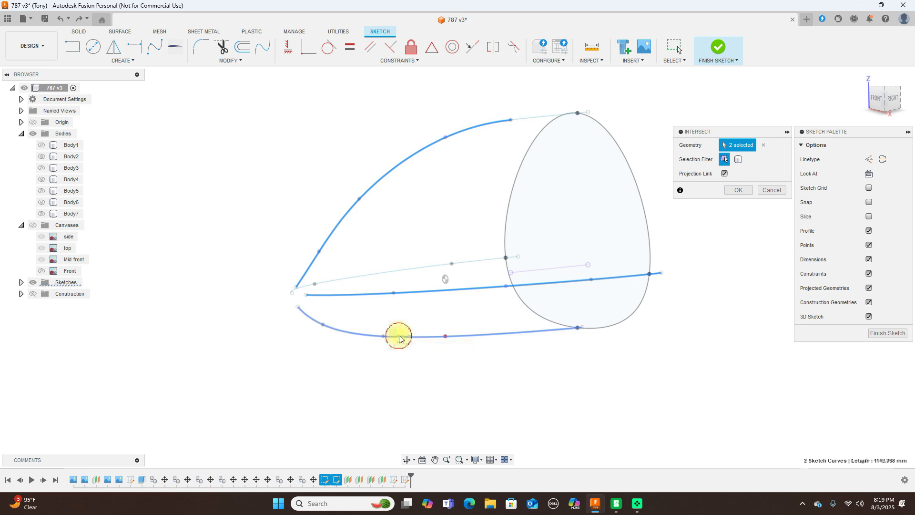
pyautogui.click(401, 274)
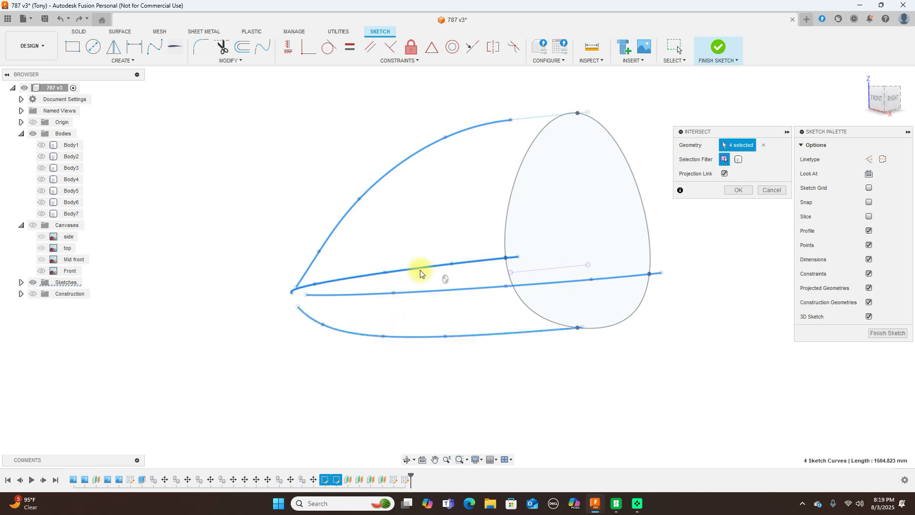
pyautogui.click(736, 190)
# Draw a closed fit point spline through the upper, right, lower and left intersection points and finish the sketch.
pyautogui.click(875, 101)
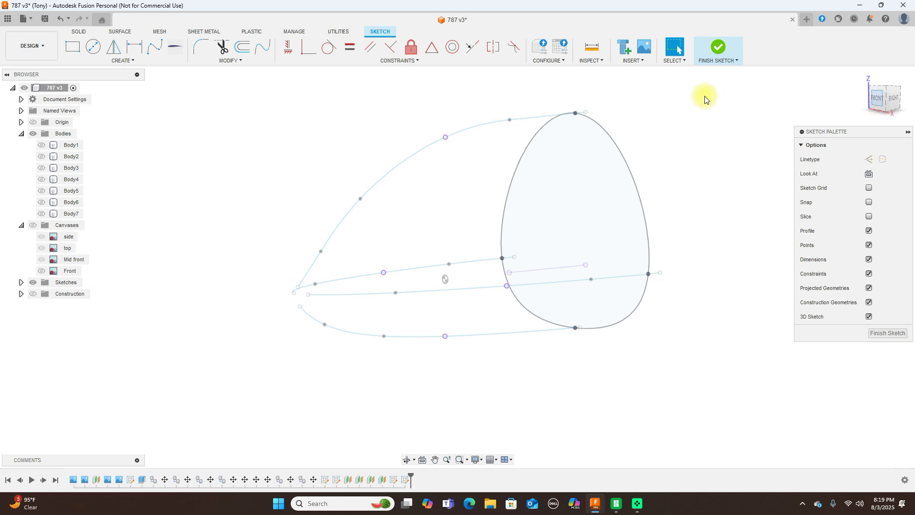
pyautogui.click(157, 51)
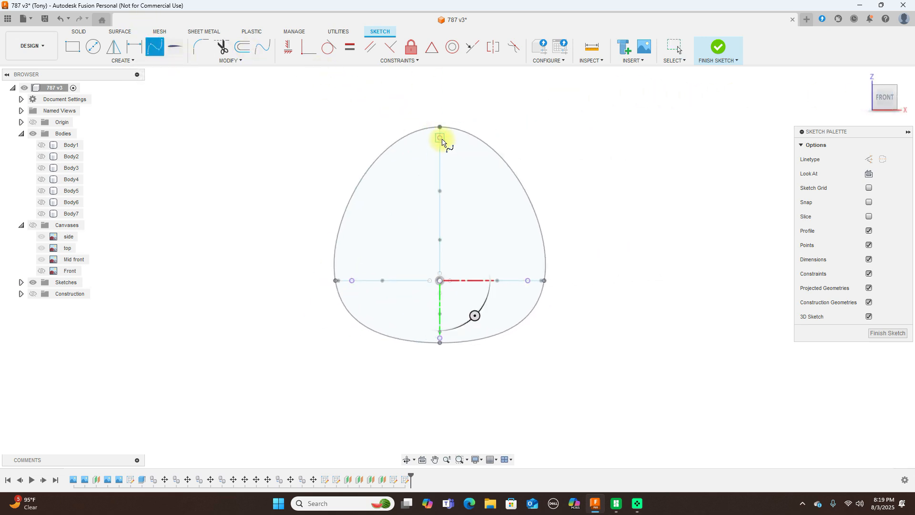
pyautogui.click(440, 138)
pyautogui.click(527, 280)
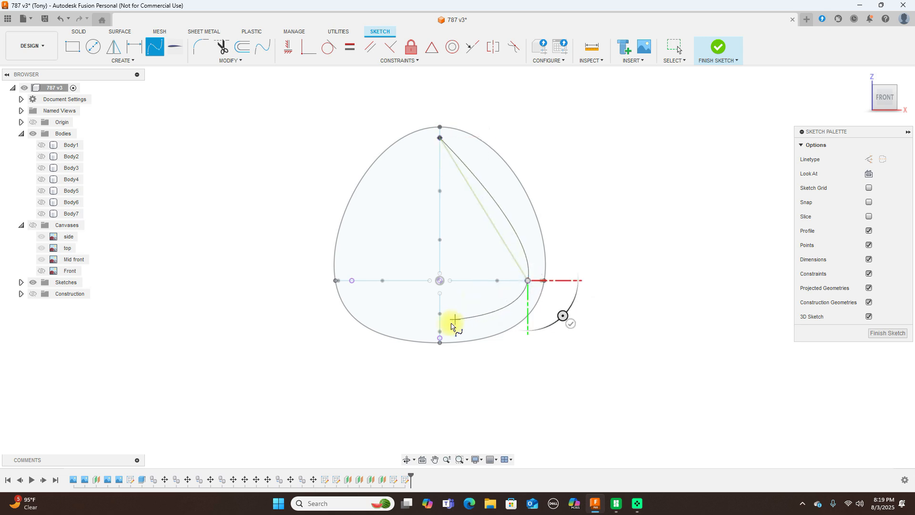
pyautogui.click(438, 338)
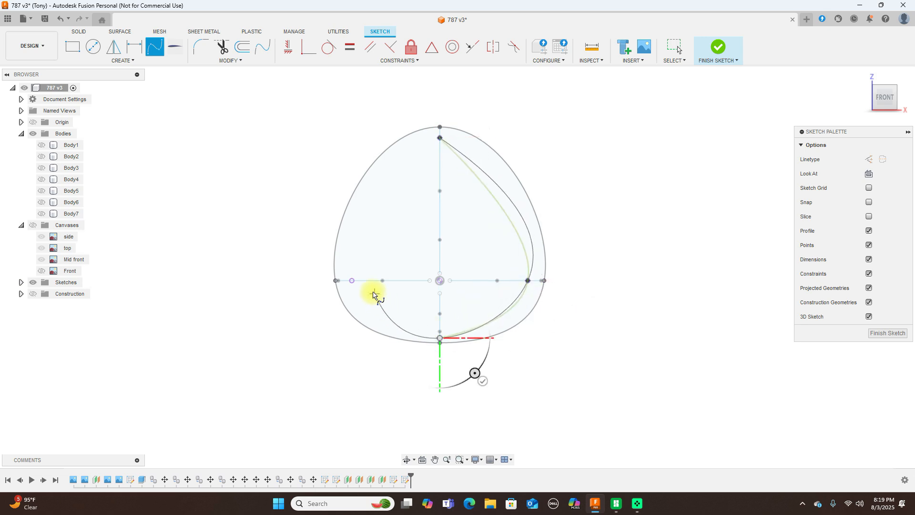
pyautogui.click(353, 282)
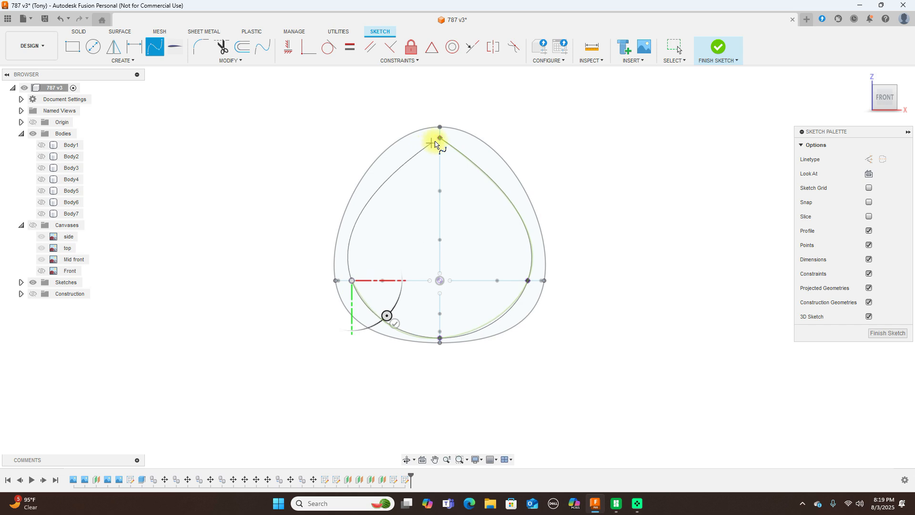
pyautogui.click(439, 138)
pyautogui.rightClick(440, 138)
pyautogui.click(467, 135)
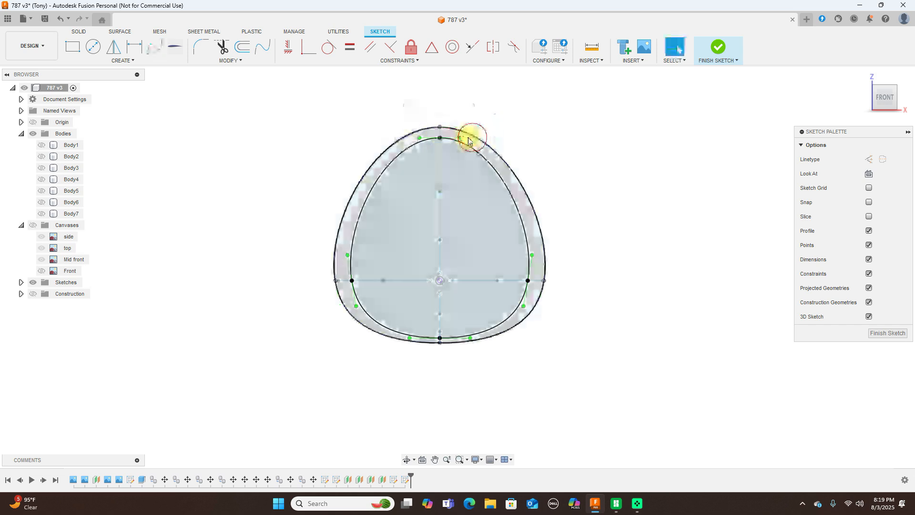
pyautogui.click(719, 51)
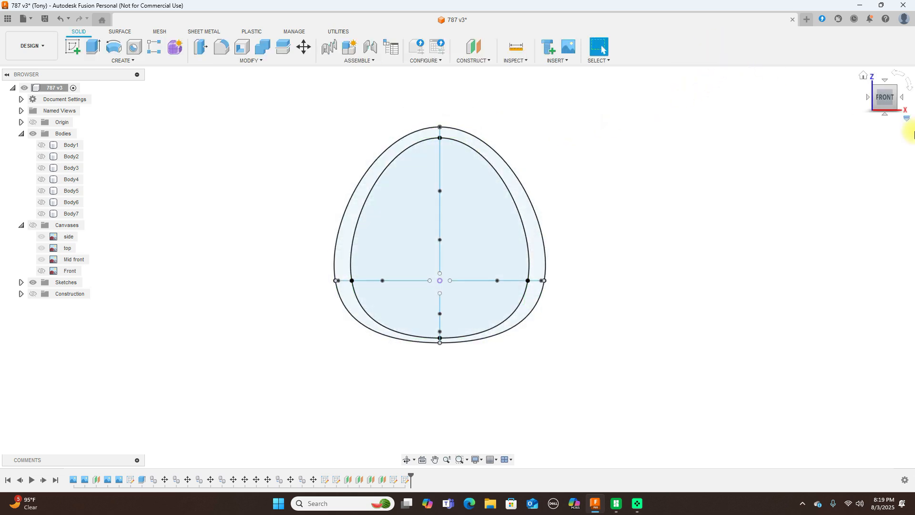
# Show the construction planes, start a sketch on the next offset plane toward the nose, and hide the planes again.
pyautogui.moveTo(892, 98)
pyautogui.mouseDown()
pyautogui.moveTo(766, 98)
pyautogui.moveTo(815, 102)
pyautogui.moveTo(807, 108)
pyautogui.mouseUp()
pyautogui.click(33, 294)
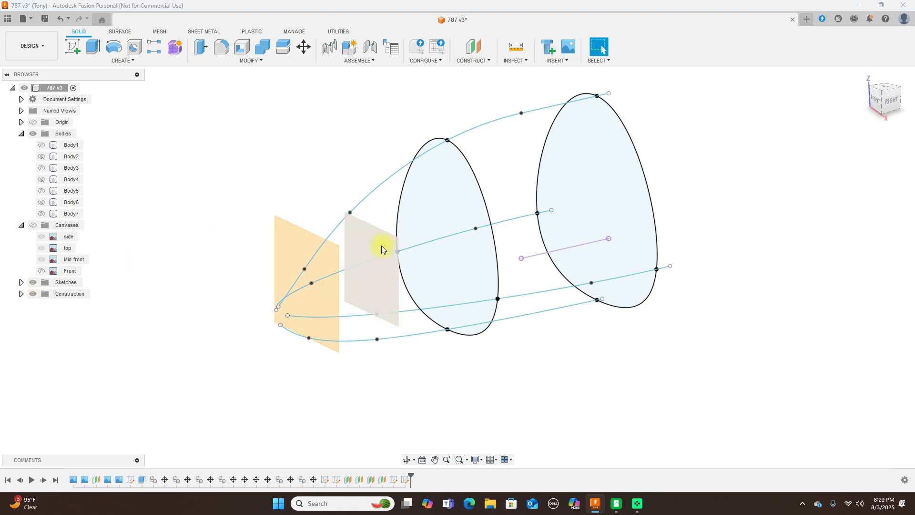
pyautogui.click(381, 246)
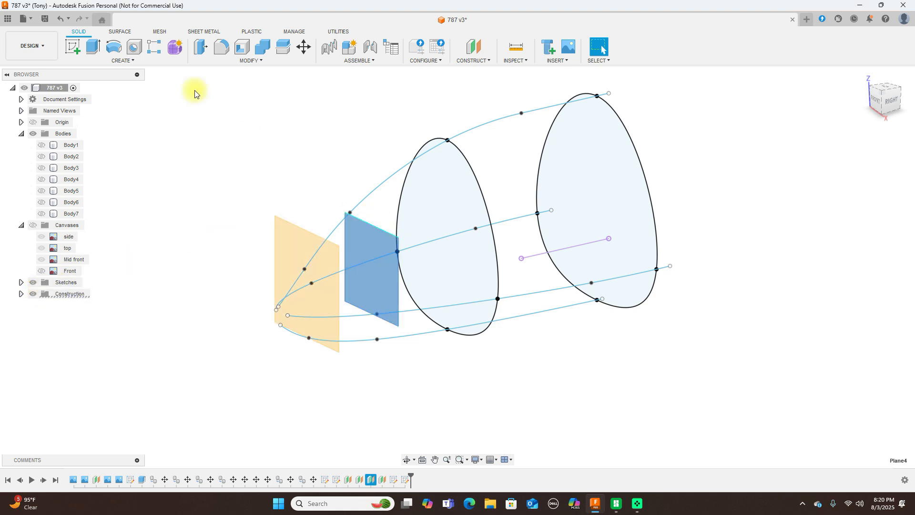
pyautogui.click(73, 46)
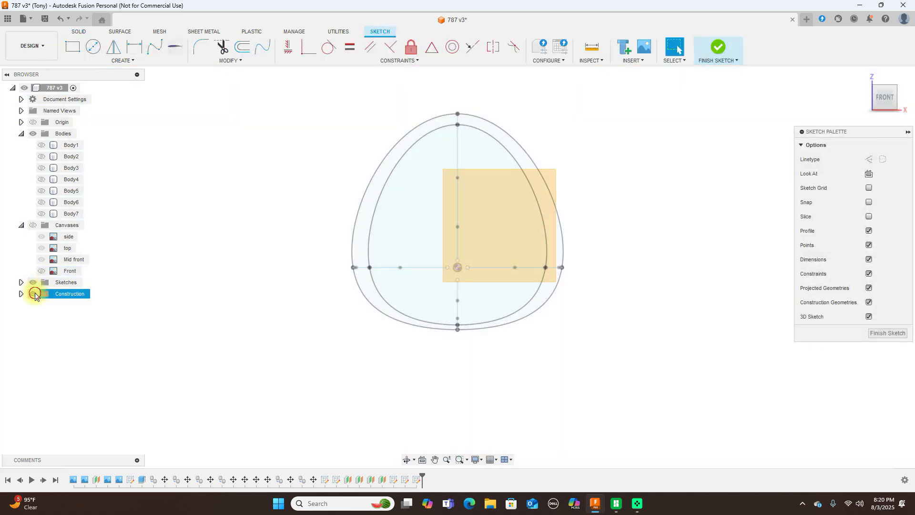
pyautogui.click(35, 294)
# Use Intersect on the upper, lower and both side profile curves to create their crossing points on the active sketch plane.
pyautogui.click(129, 60)
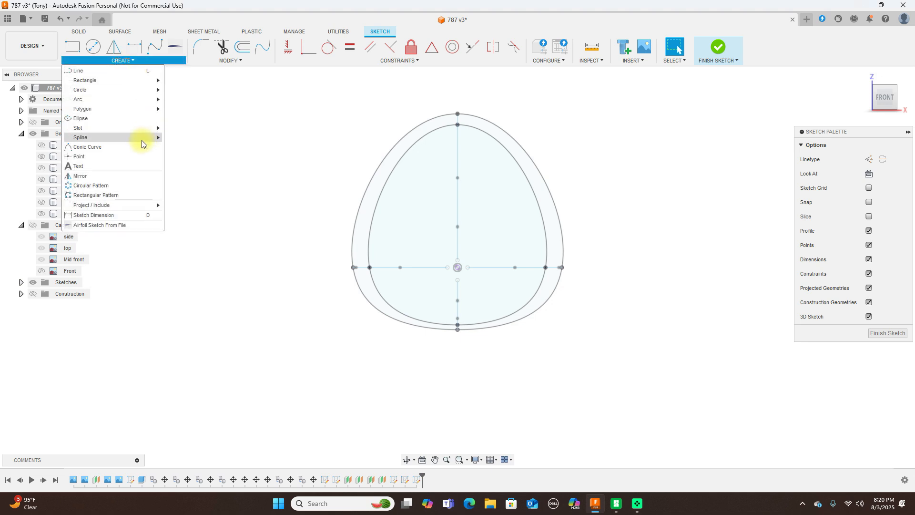
pyautogui.moveTo(123, 204)
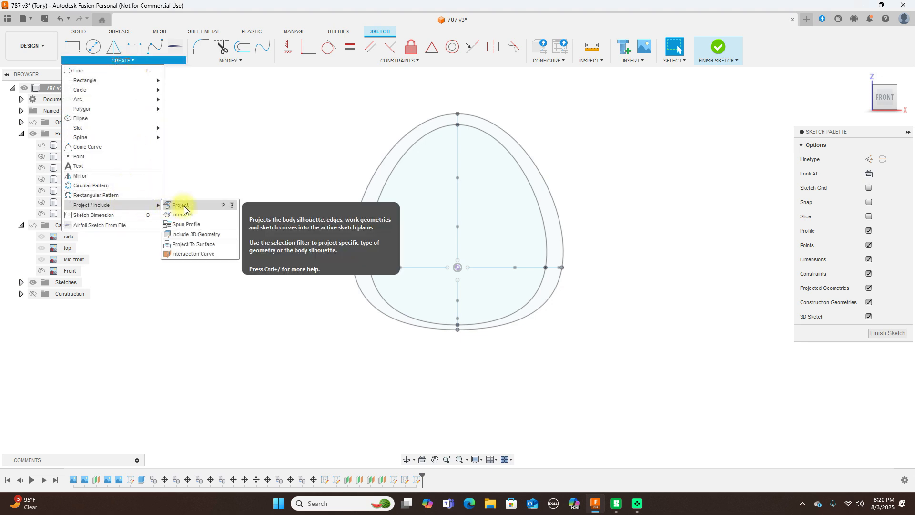
pyautogui.click(186, 214)
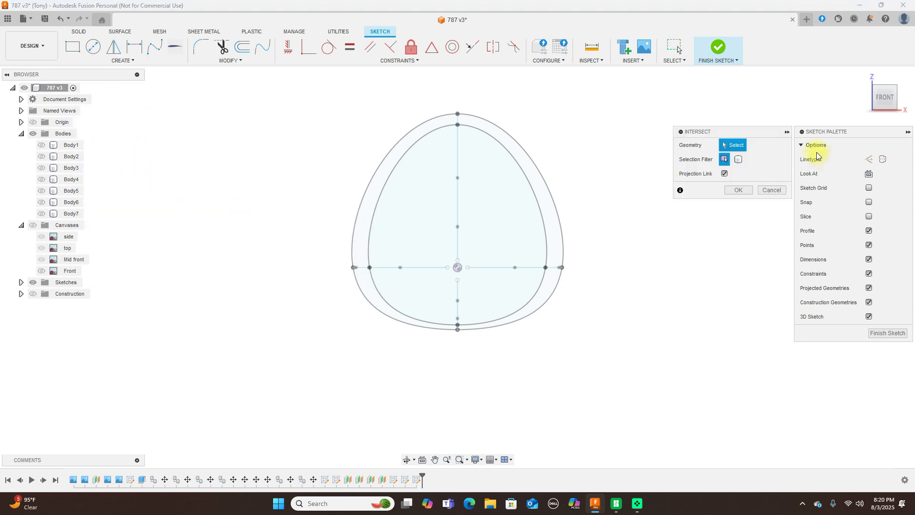
pyautogui.click(893, 97)
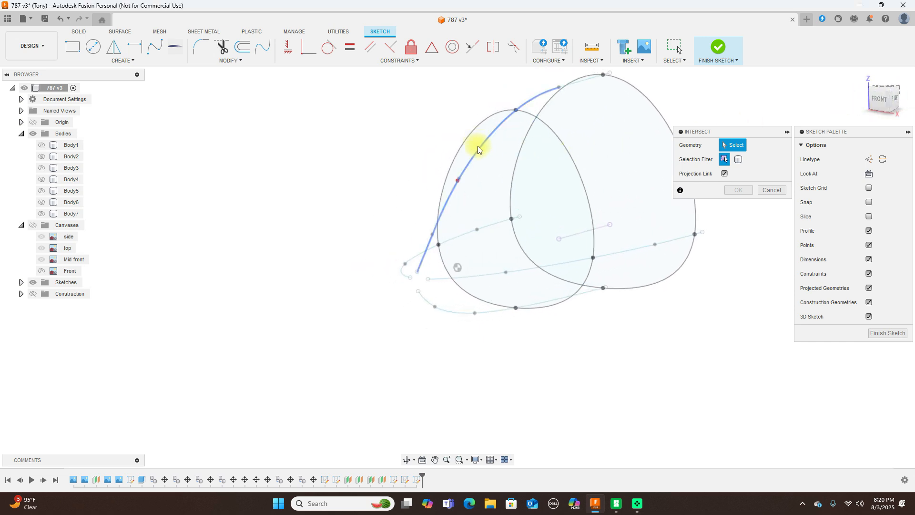
pyautogui.click(476, 148)
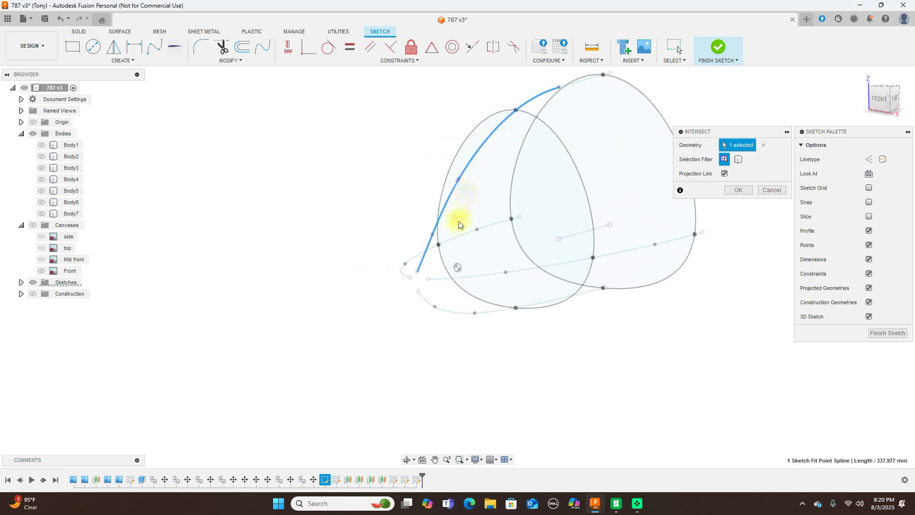
pyautogui.click(410, 256)
pyautogui.click(466, 273)
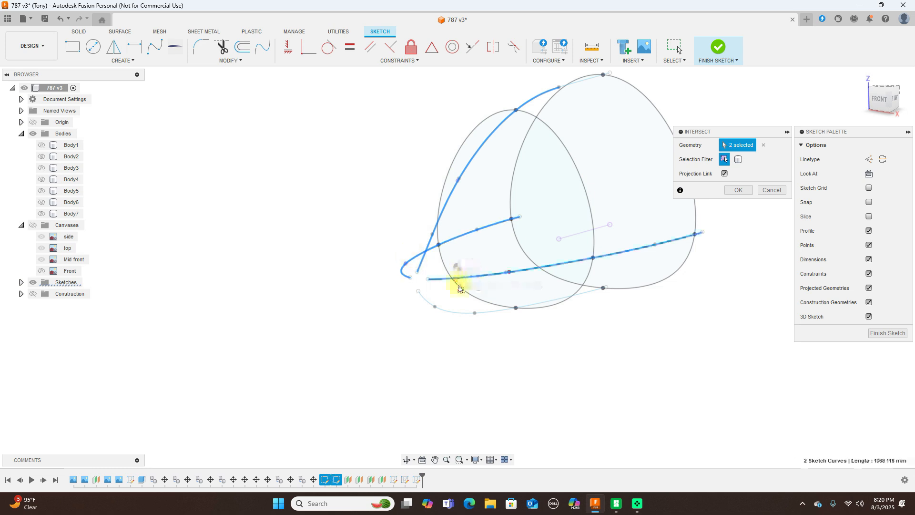
pyautogui.click(452, 311)
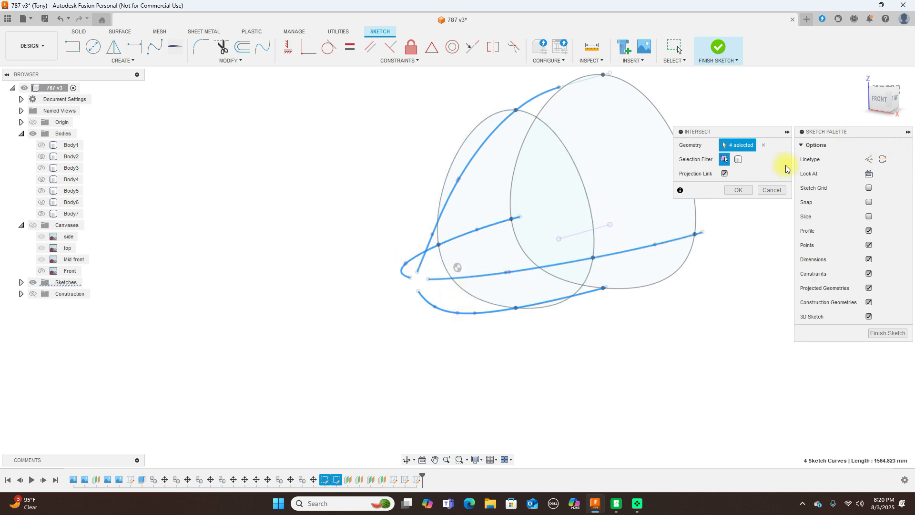
pyautogui.click(738, 191)
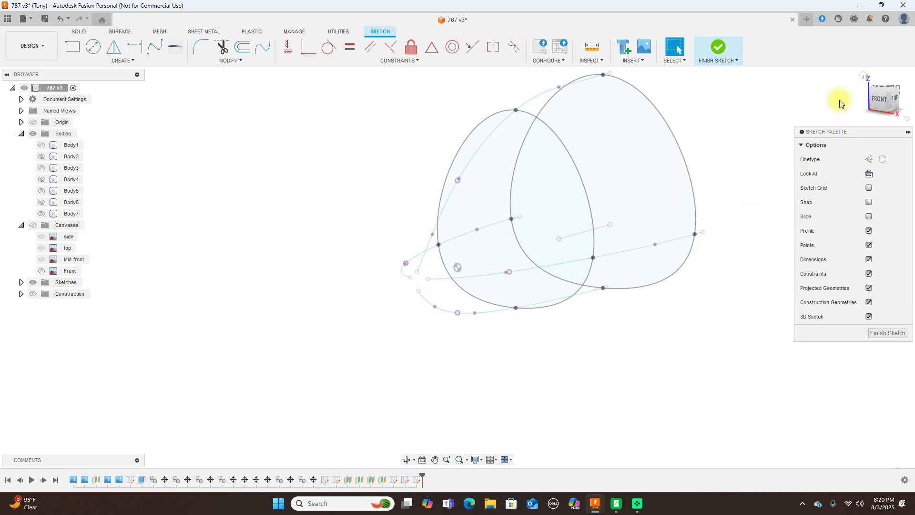
# Draw a closed fit point spline through the upper, right, lower and left intersection points of the third cross-section and finish the sketch.
pyautogui.click(875, 98)
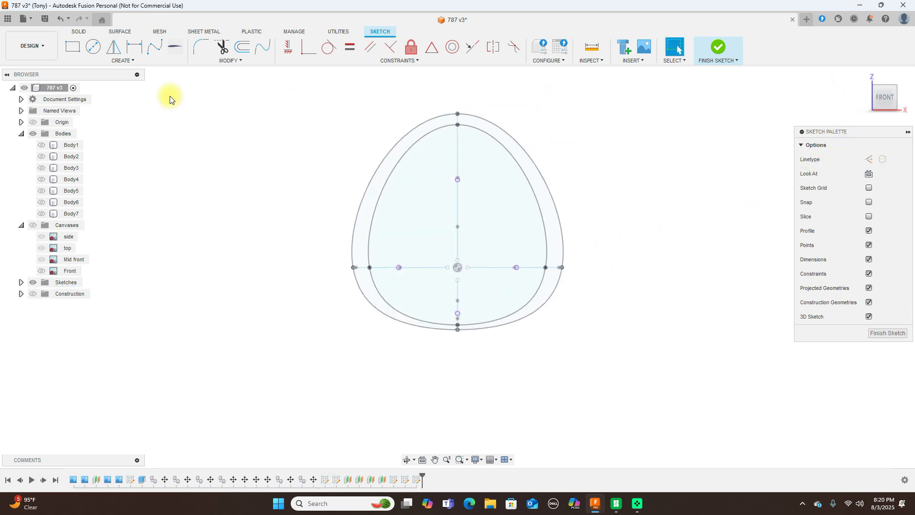
pyautogui.click(154, 47)
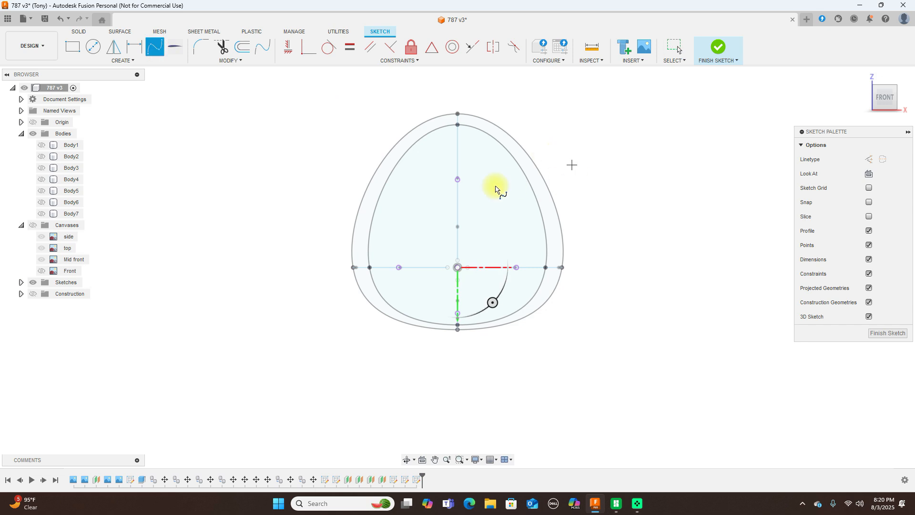
pyautogui.click(457, 179)
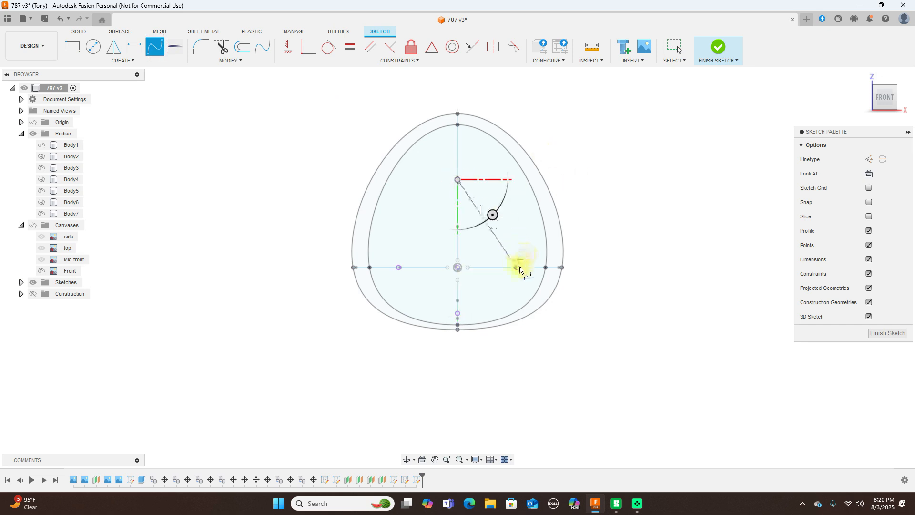
pyautogui.click(518, 269)
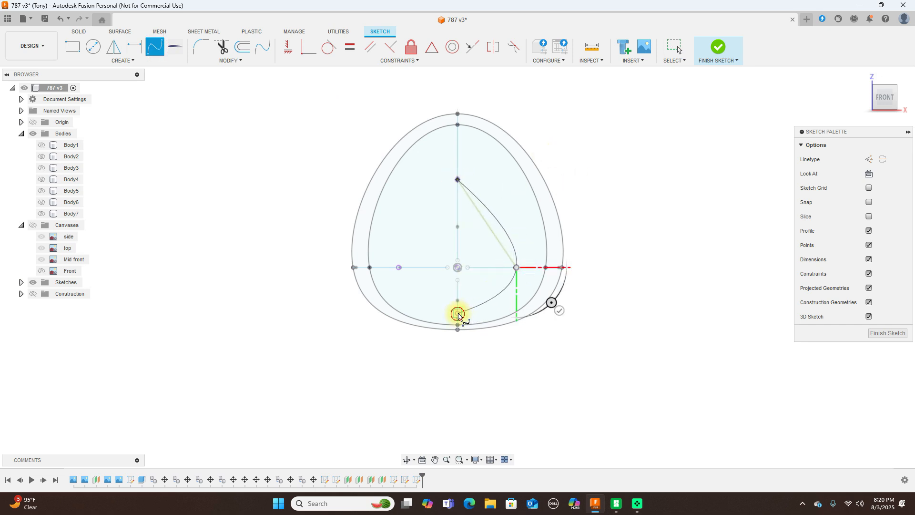
pyautogui.click(458, 314)
pyautogui.click(400, 269)
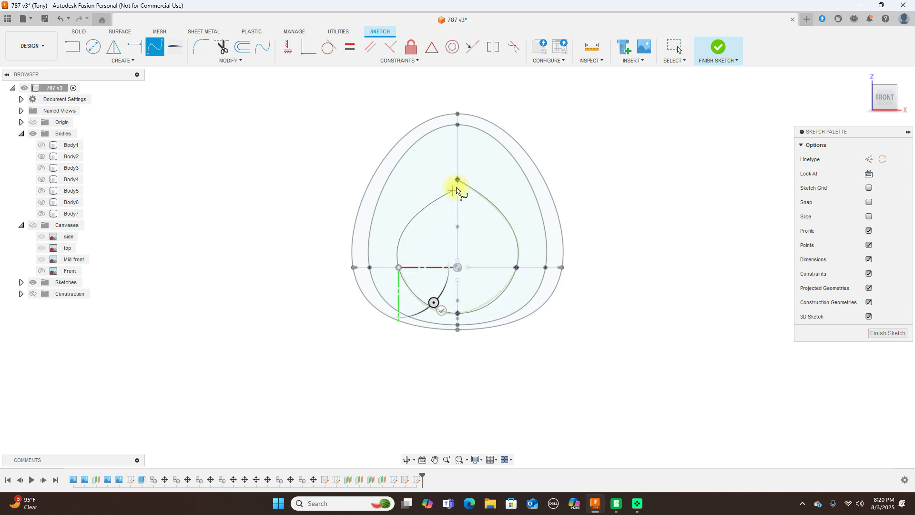
pyautogui.click(460, 180)
pyautogui.rightClick(462, 180)
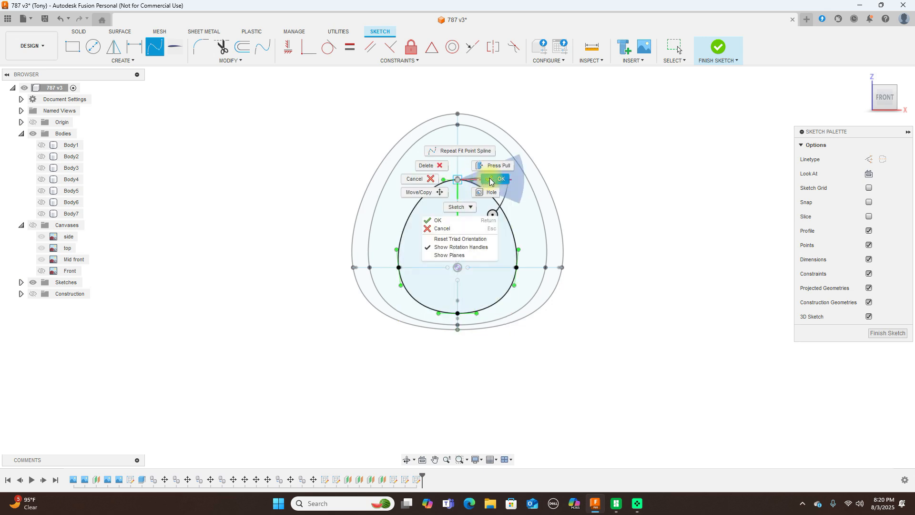
pyautogui.click(490, 178)
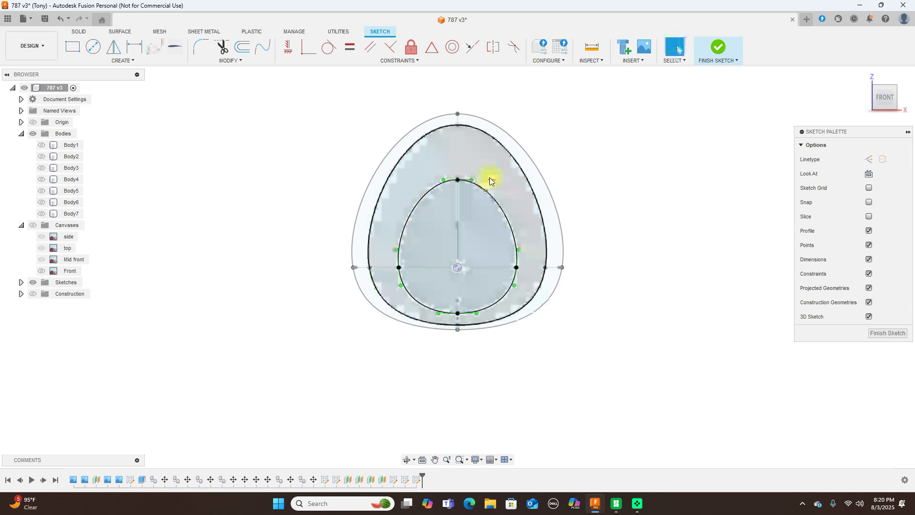
pyautogui.click(718, 48)
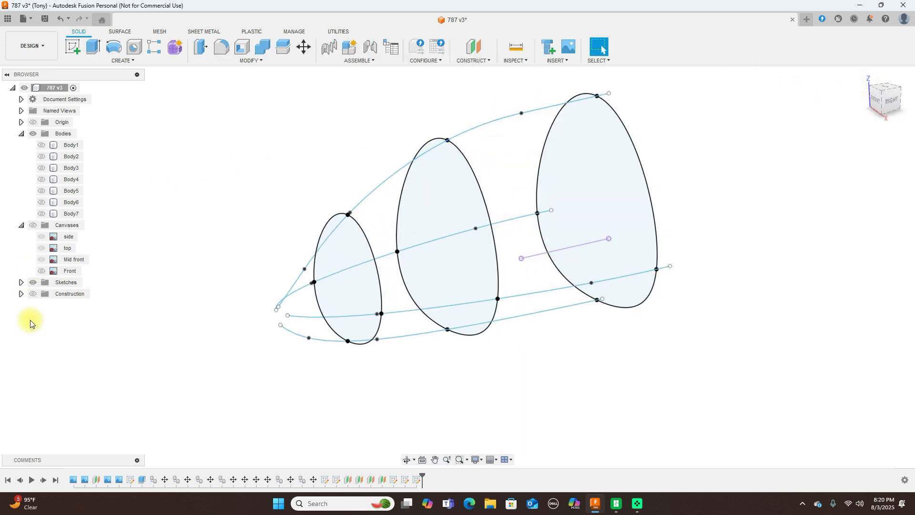
# Show the construction planes and start a sketch on the offset plane closest to the nose tip.
pyautogui.click(33, 294)
pyautogui.click(294, 246)
pyautogui.click(71, 48)
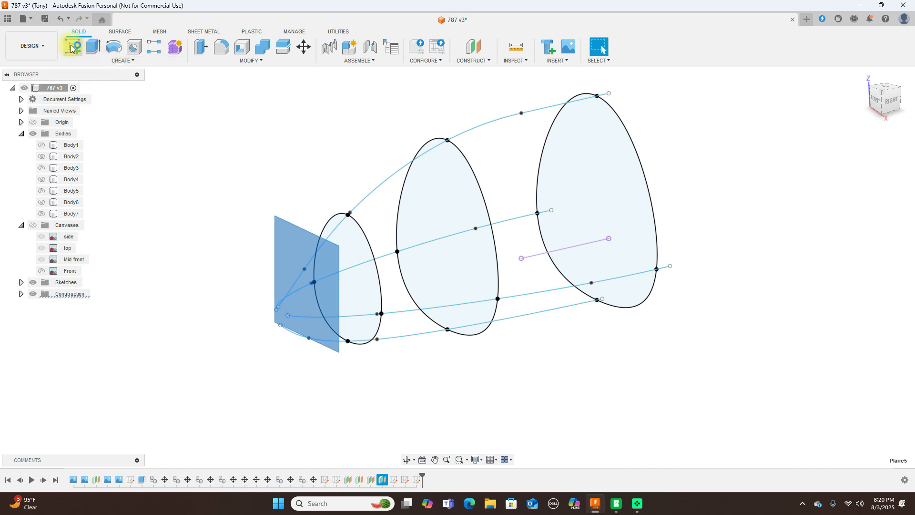
# Create intersection points on the nose-tip sketch plane from the upper, lower and both side profile curves with Intersect.
pyautogui.click(133, 61)
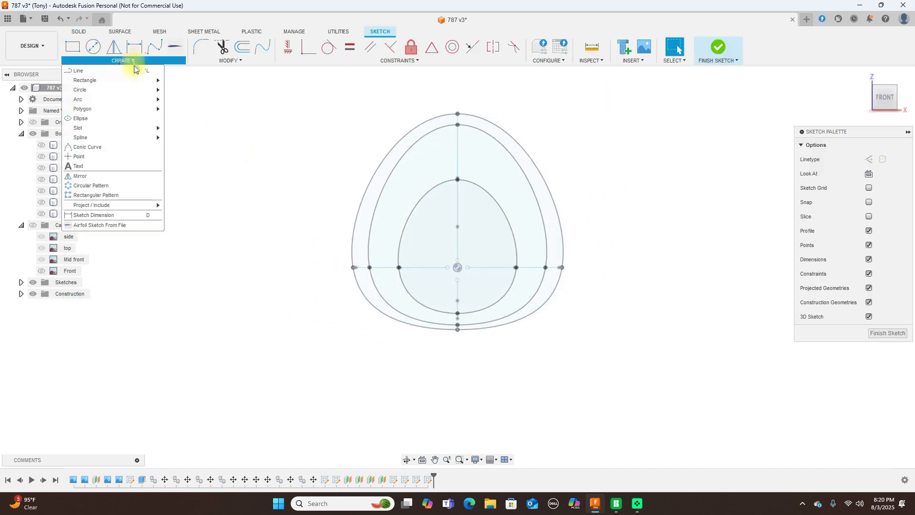
pyautogui.moveTo(127, 205)
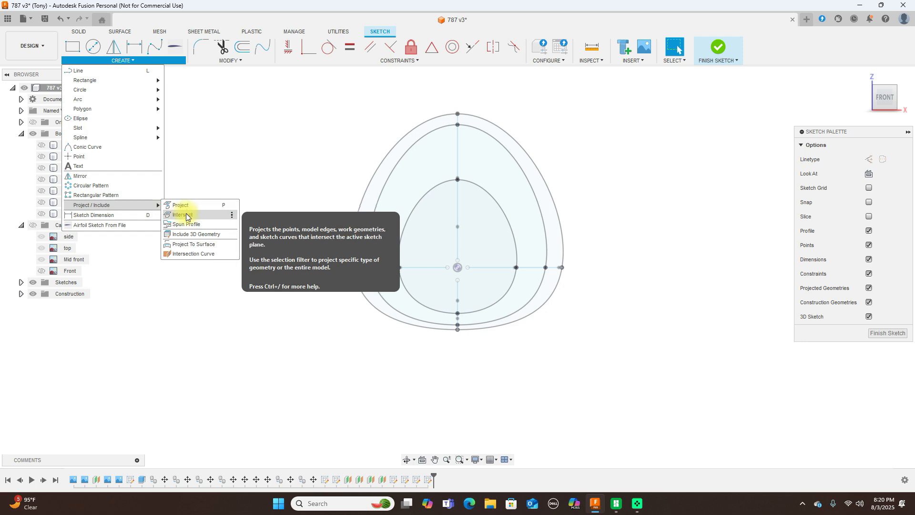
pyautogui.click(186, 216)
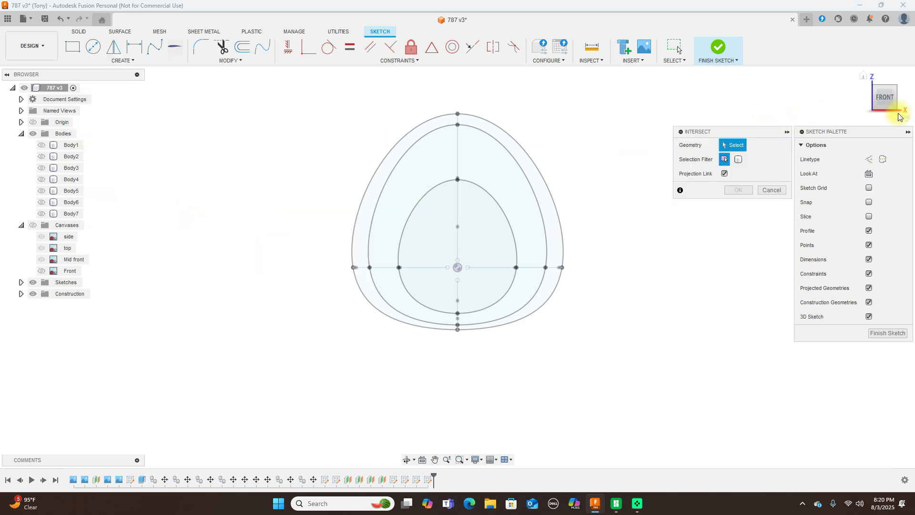
pyautogui.moveTo(896, 101); pyautogui.dragTo(574, 151)
pyautogui.moveTo(488, 122); pyautogui.dragTo(367, 114, button='middle')
pyautogui.click(393, 188)
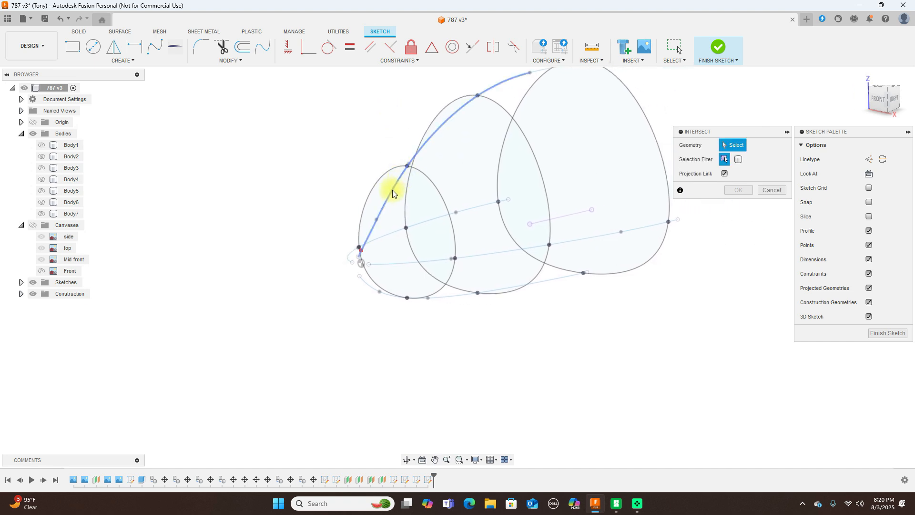
pyautogui.click(400, 246)
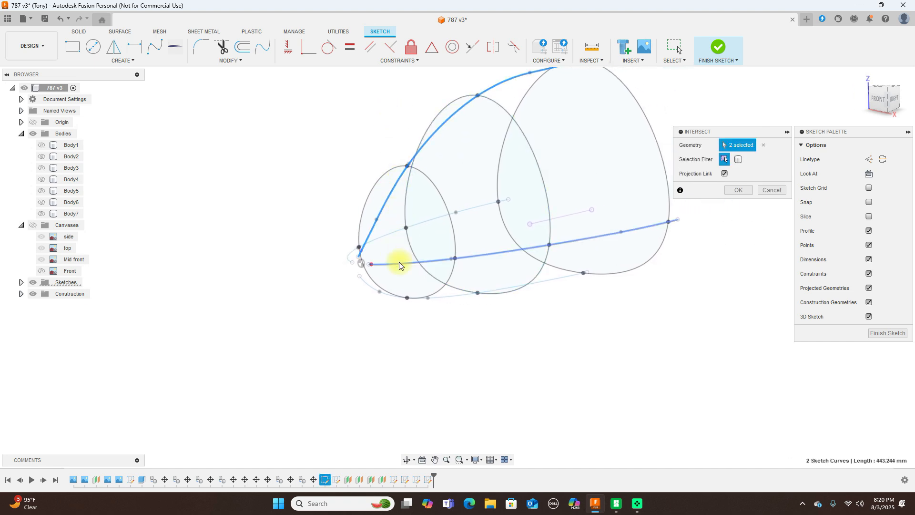
pyautogui.click(365, 281)
pyautogui.click(384, 239)
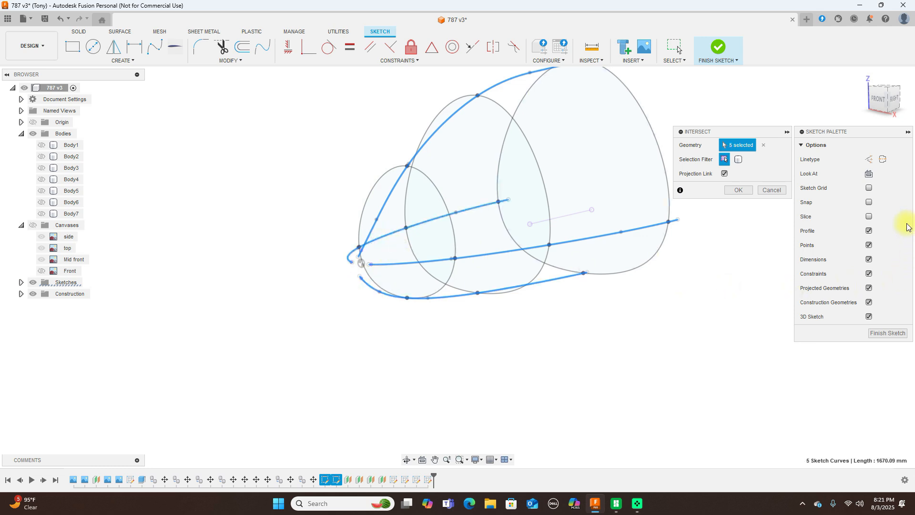
pyautogui.click(735, 190)
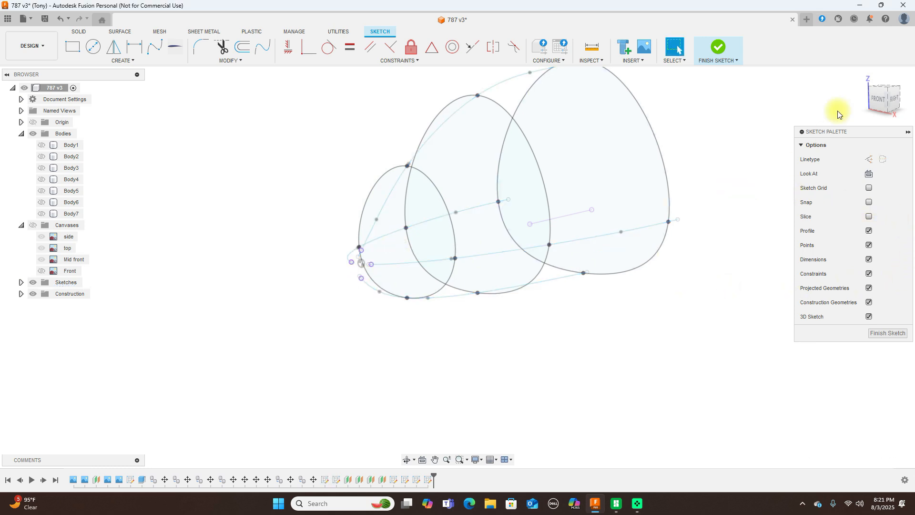
# Draw a small closed fit point spline through the four nose-tip intersection points and finish the sketch.
pyautogui.click(874, 98)
pyautogui.scroll(2, 413, 131)
pyautogui.moveTo(551, 133); pyautogui.dragTo(702, 69, button='middle')
pyautogui.click(155, 46)
pyautogui.scroll(2, 517, 180)
pyautogui.click(454, 286)
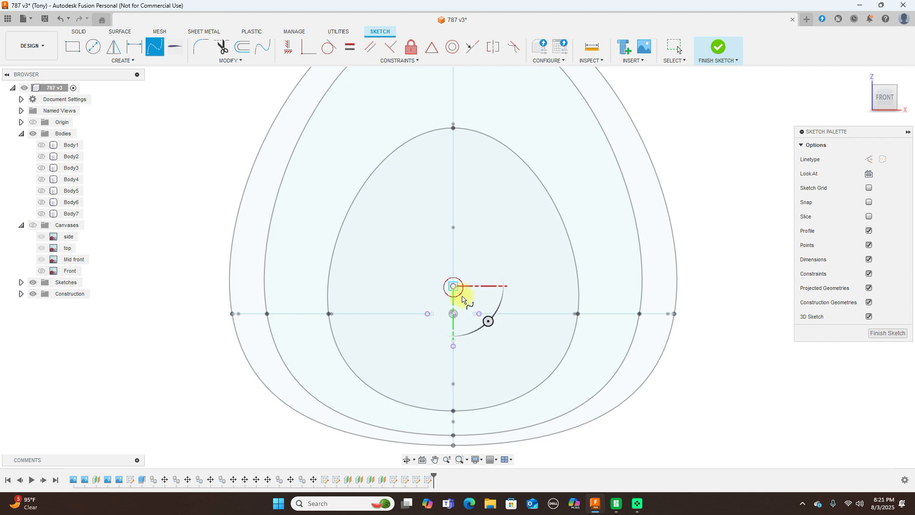
pyautogui.click(479, 313)
pyautogui.click(453, 346)
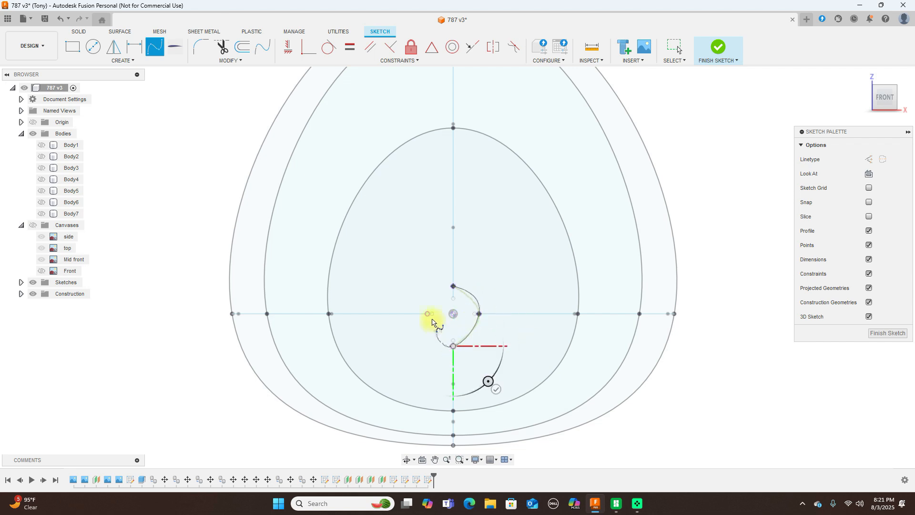
pyautogui.click(429, 315)
pyautogui.click(453, 286)
pyautogui.rightClick(454, 293)
pyautogui.click(482, 288)
pyautogui.click(719, 48)
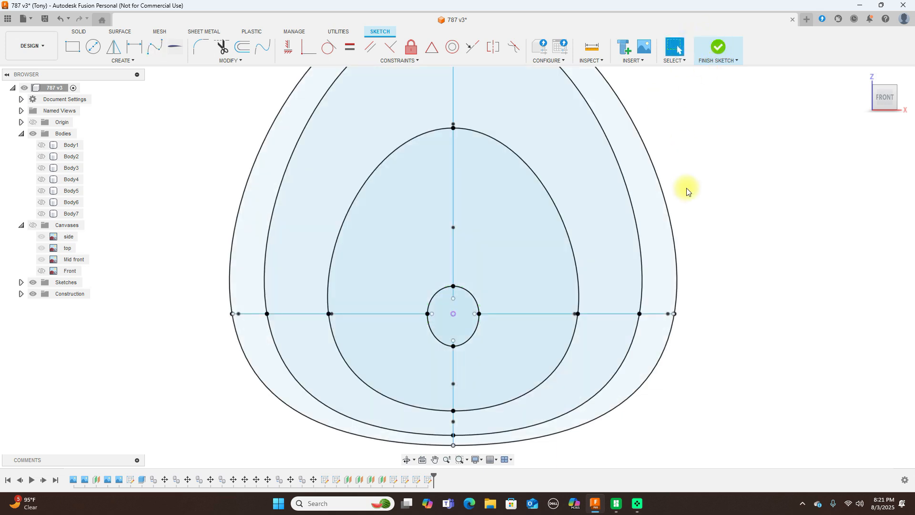
# Start a surface Loft and select the four closed spline cross-sections as profiles, from the largest rear section to the nose tip.
pyautogui.scroll(-5, 688, 186)
pyautogui.moveTo(893, 104)
pyautogui.mouseDown()
pyautogui.moveTo(882, 95)
pyautogui.moveTo(849, 112)
pyautogui.moveTo(840, 104)
pyautogui.mouseUp()
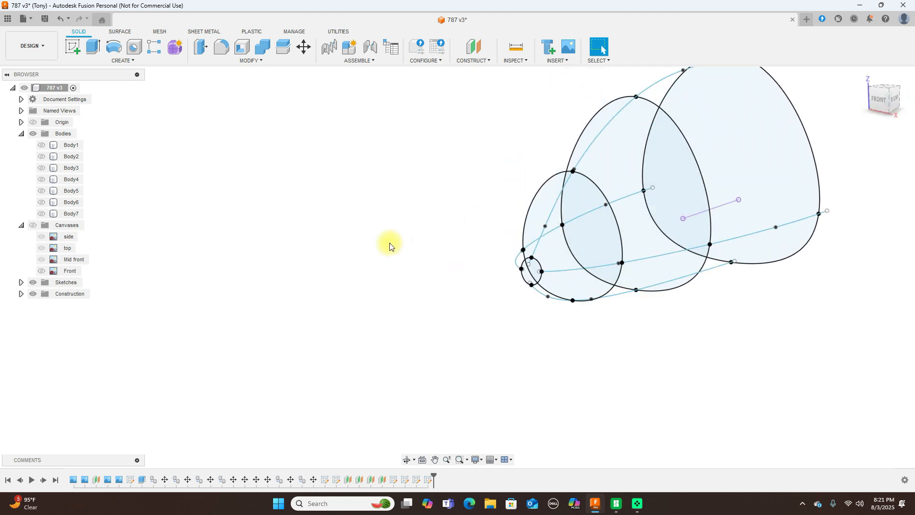
pyautogui.scroll(-4, 401, 234)
pyautogui.moveTo(419, 216); pyautogui.dragTo(329, 208, button='middle')
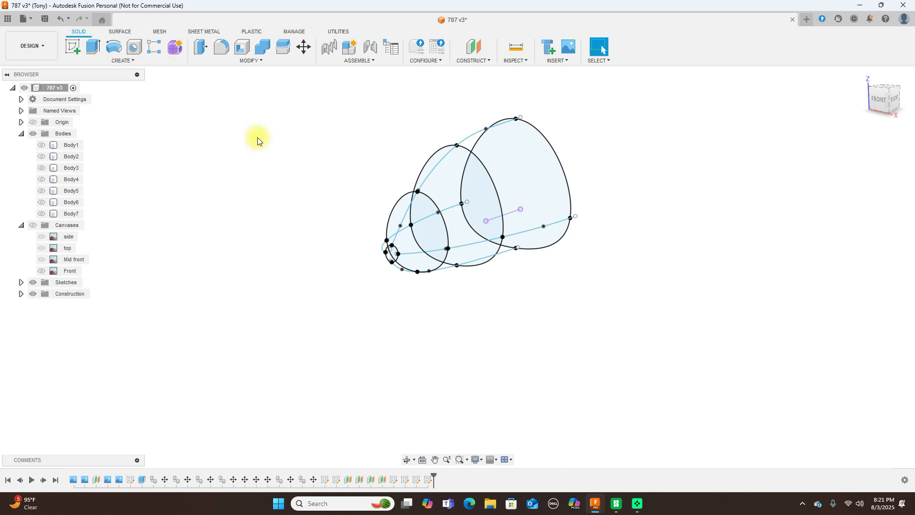
pyautogui.click(120, 31)
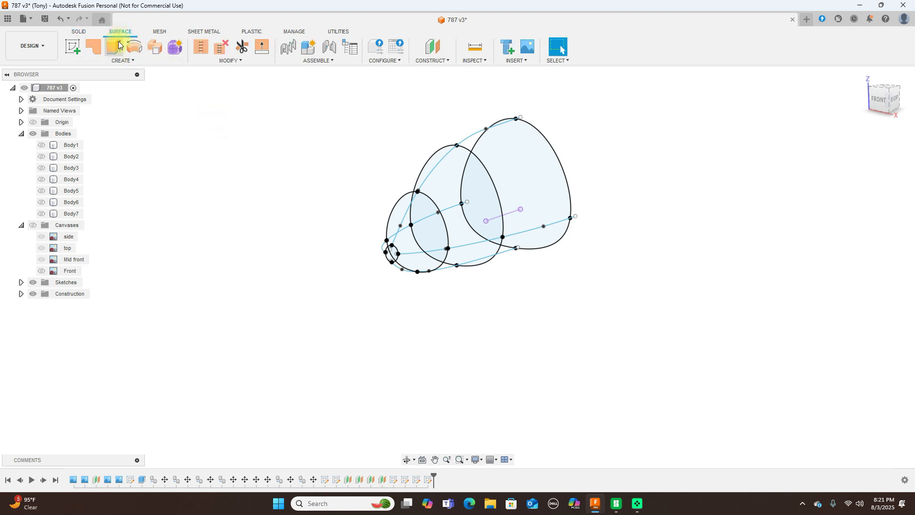
pyautogui.click(114, 60)
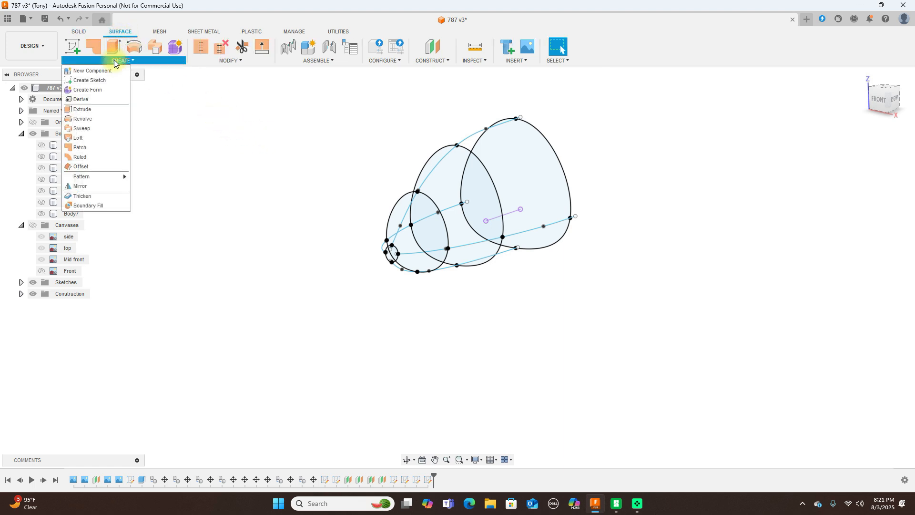
pyautogui.click(88, 137)
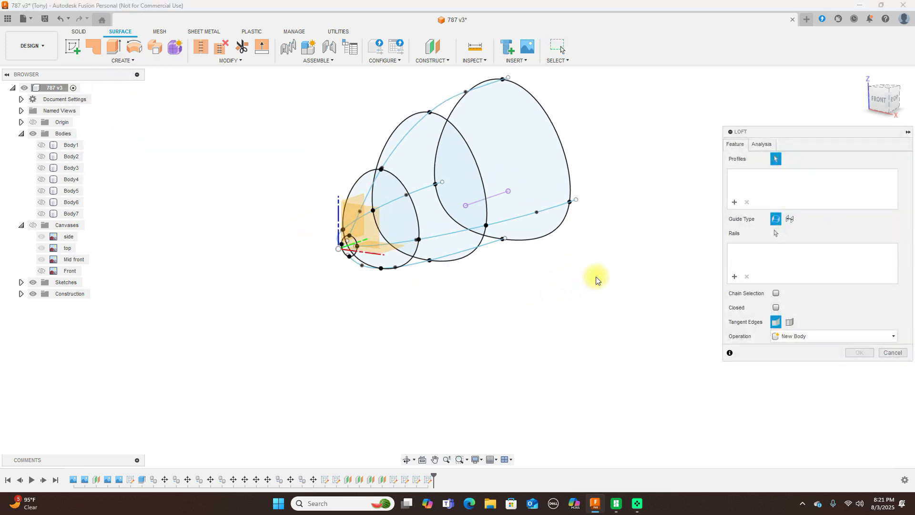
pyautogui.click(561, 139)
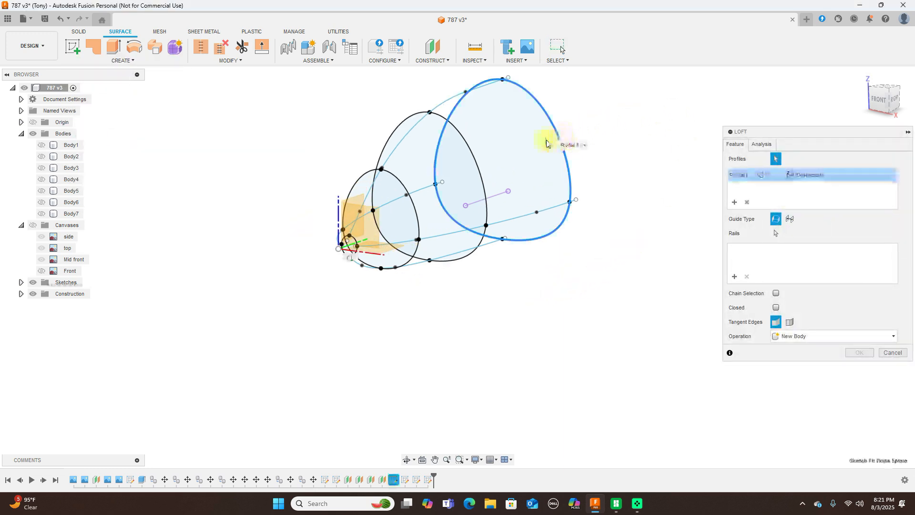
pyautogui.click(474, 162)
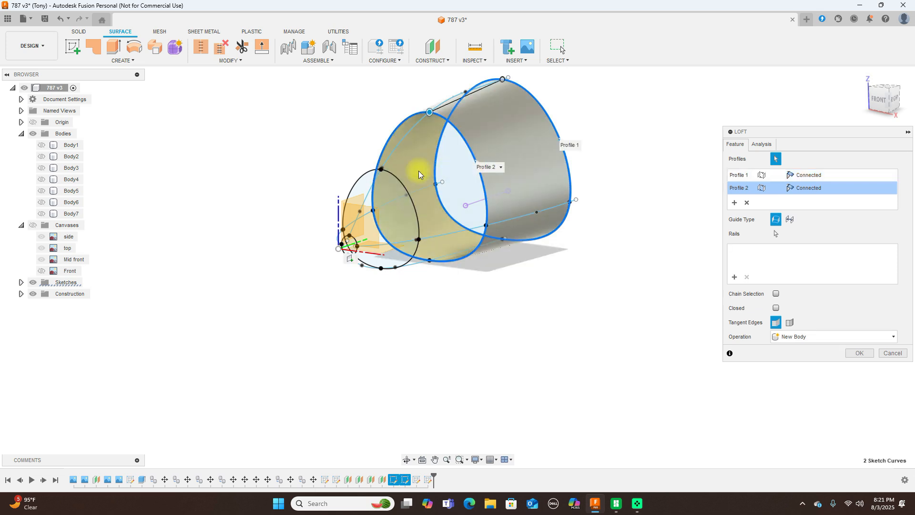
pyautogui.click(411, 200)
pyautogui.scroll(3, 382, 214)
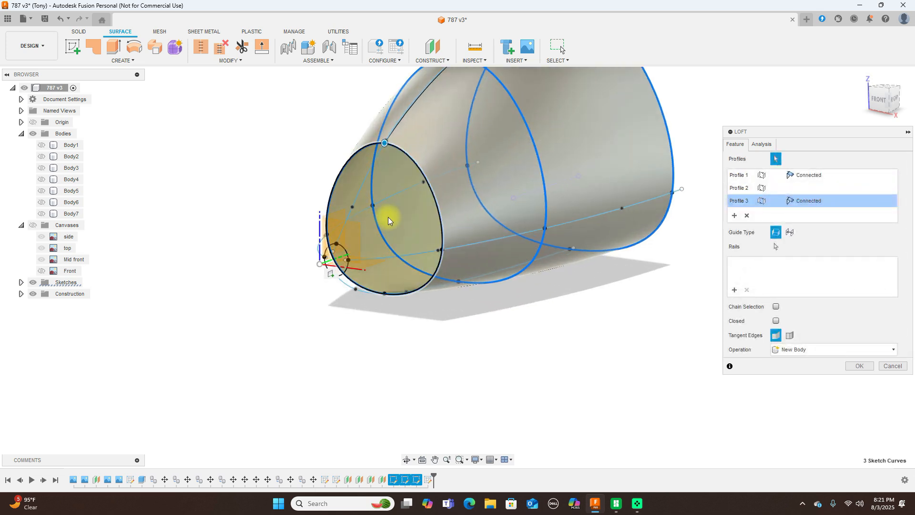
pyautogui.click(345, 251)
pyautogui.scroll(-4, 500, 374)
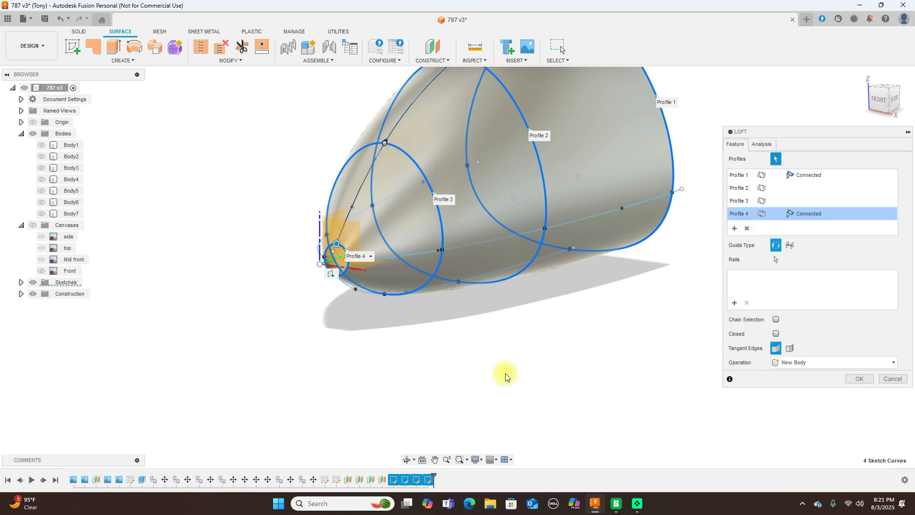
# Add the upper, side and lower nose profile curves as loft rails and create the surface as a new body.
pyautogui.click(897, 104)
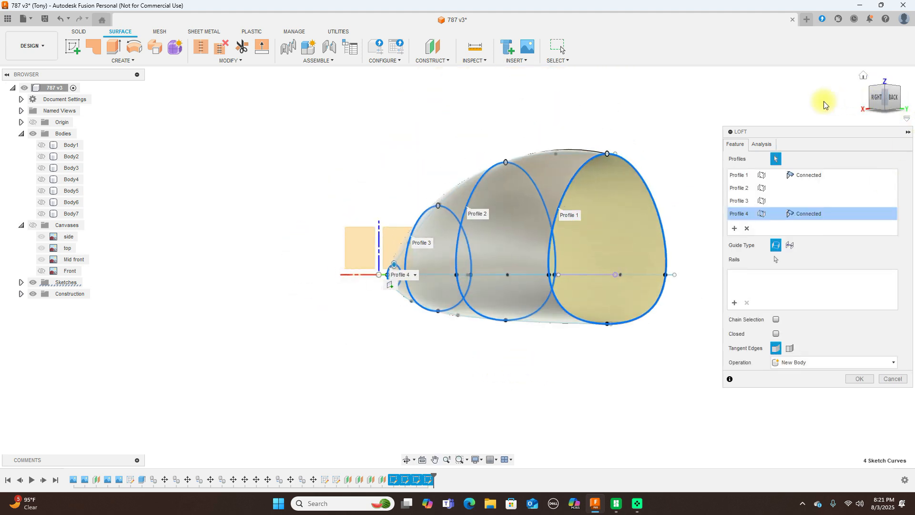
pyautogui.click(873, 98)
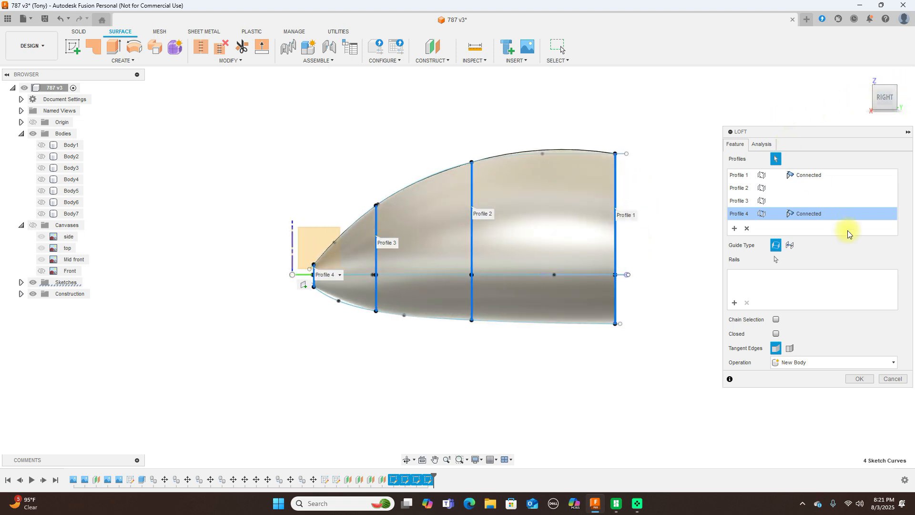
pyautogui.click(734, 303)
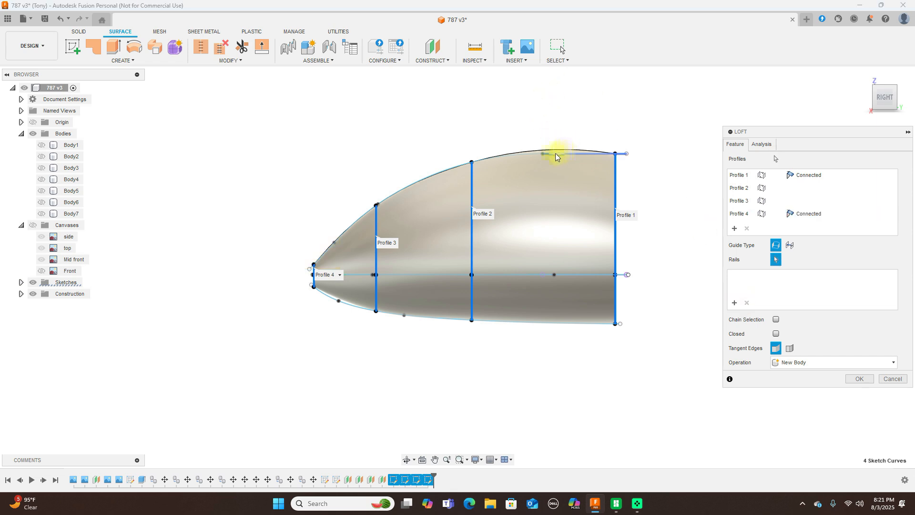
pyautogui.scroll(3, 540, 156)
pyautogui.click(536, 153)
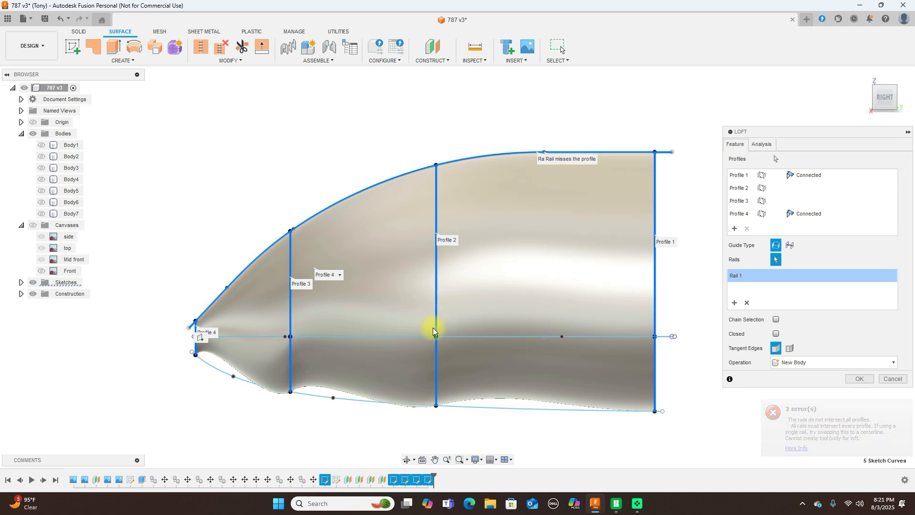
pyautogui.click(504, 337)
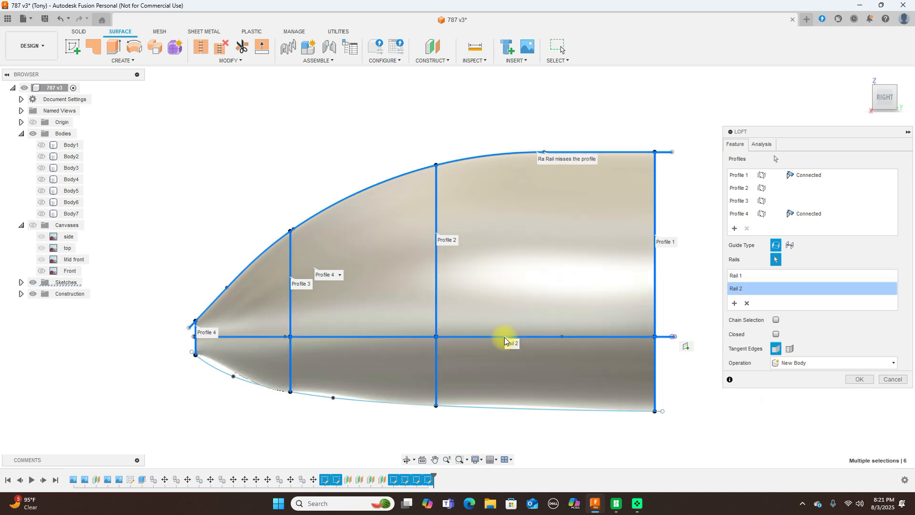
pyautogui.click(490, 406)
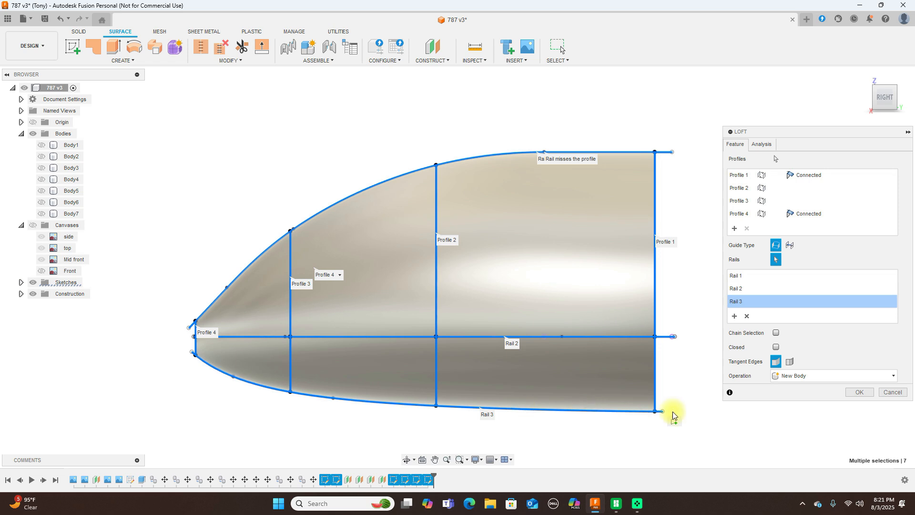
pyautogui.click(860, 391)
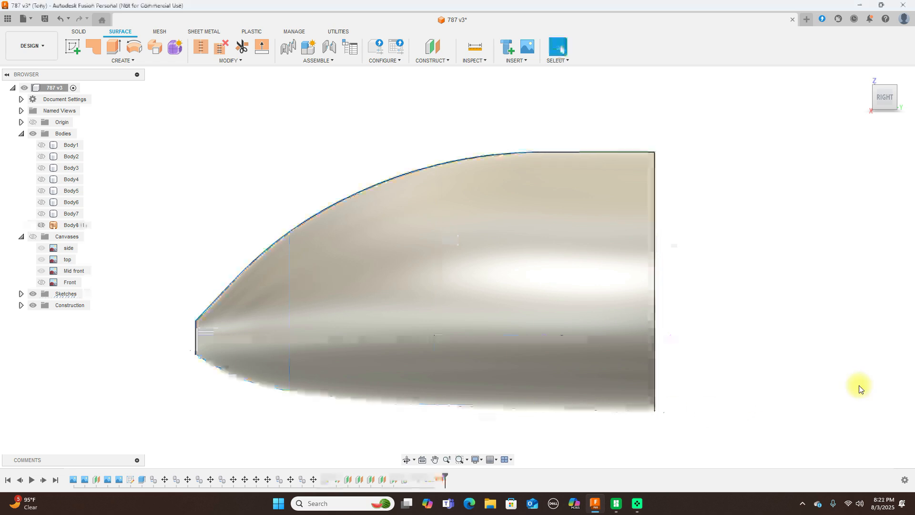
# Show the fuselage frame bodies Body1 through Body7 together with the lofted nose surface.
pyautogui.scroll(-2, 598, 242)
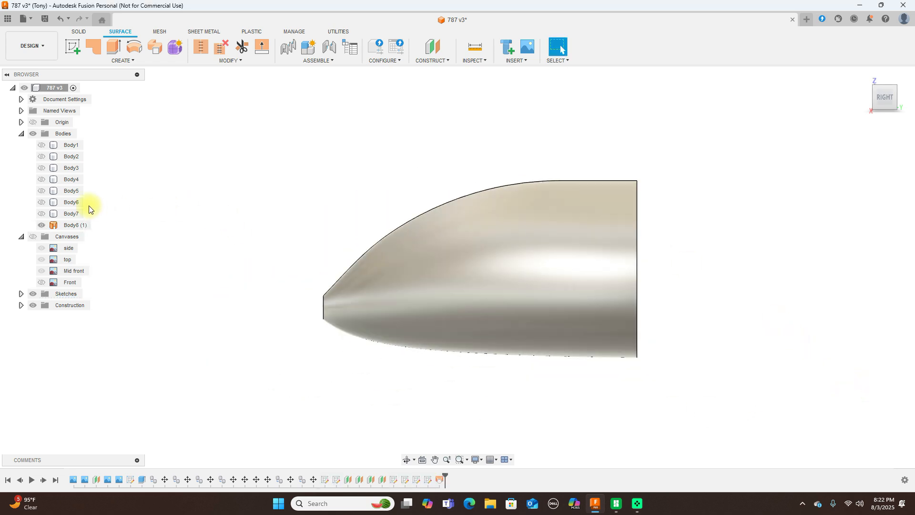
pyautogui.click(40, 144)
pyautogui.click(41, 145)
pyautogui.click(42, 157)
pyautogui.click(43, 167)
pyautogui.click(42, 180)
pyautogui.click(41, 191)
pyautogui.click(40, 202)
pyautogui.click(42, 213)
# Compare the lofted nose surface with the frames, and hide the Body7 frame and the lofted surface.
pyautogui.doubleClick(74, 225)
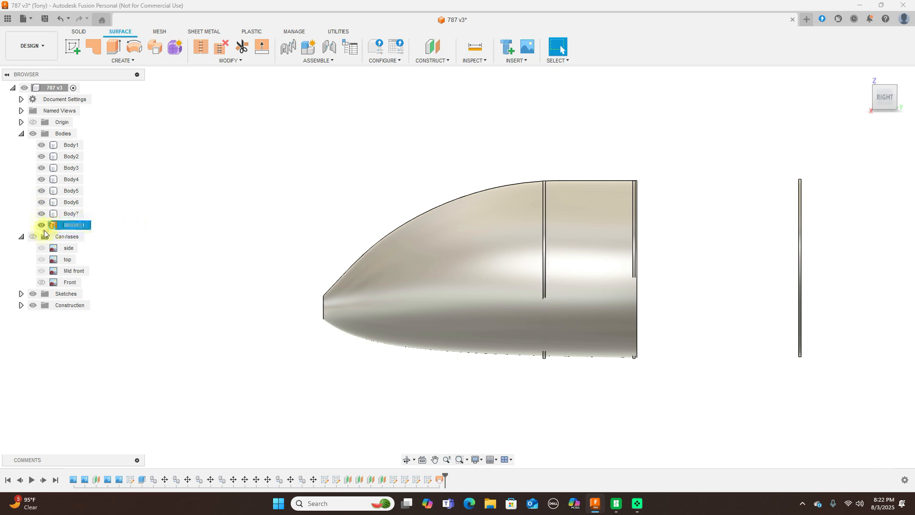
pyautogui.click(42, 225)
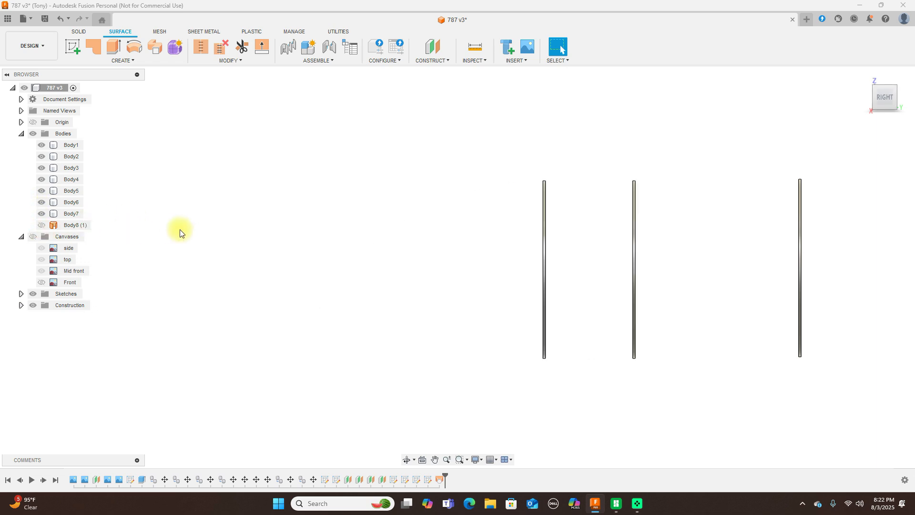
pyautogui.click(42, 226)
pyautogui.click(42, 213)
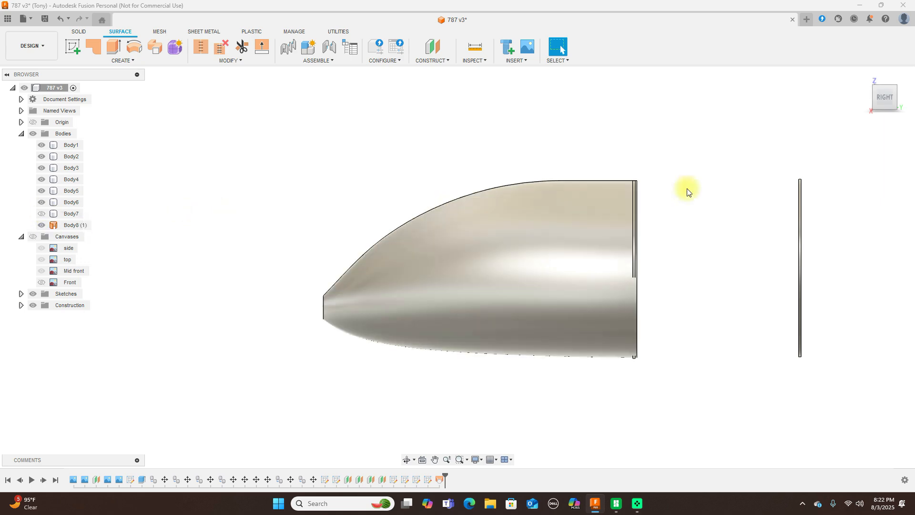
pyautogui.moveTo(882, 97)
pyautogui.keyDown('shift'); pyautogui.mouseDown(button='middle')
pyautogui.moveTo(747, 92)
pyautogui.moveTo(896, 96)
pyautogui.moveTo(5, 88)
pyautogui.moveTo(894, 101)
pyautogui.mouseUp(button='middle'); pyautogui.keyUp('shift')
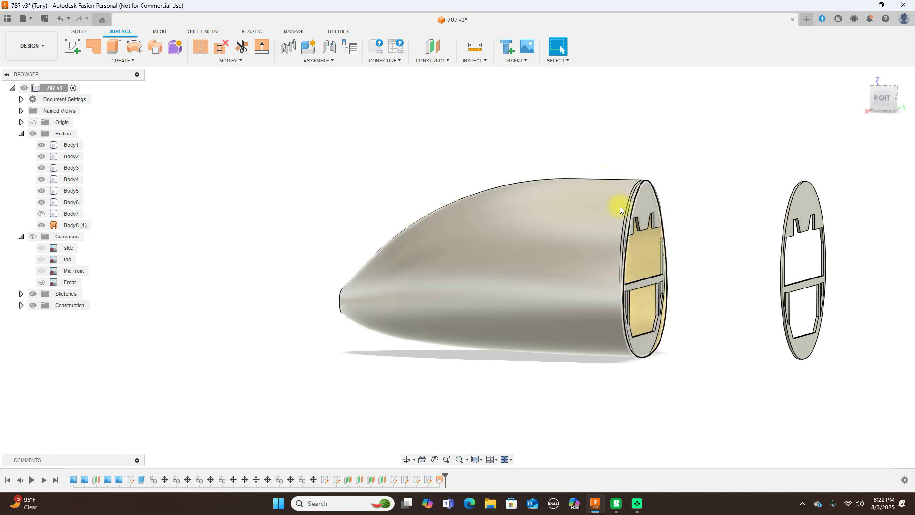
pyautogui.click(886, 102)
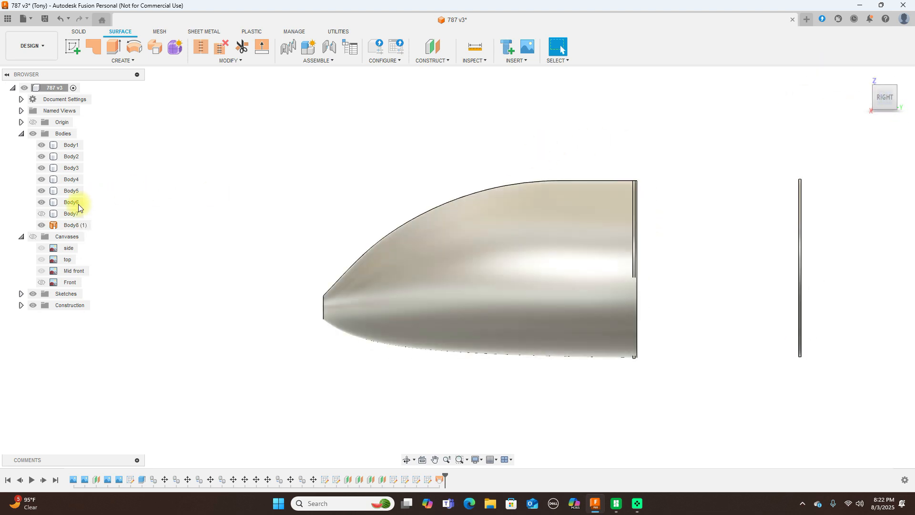
pyautogui.click(42, 224)
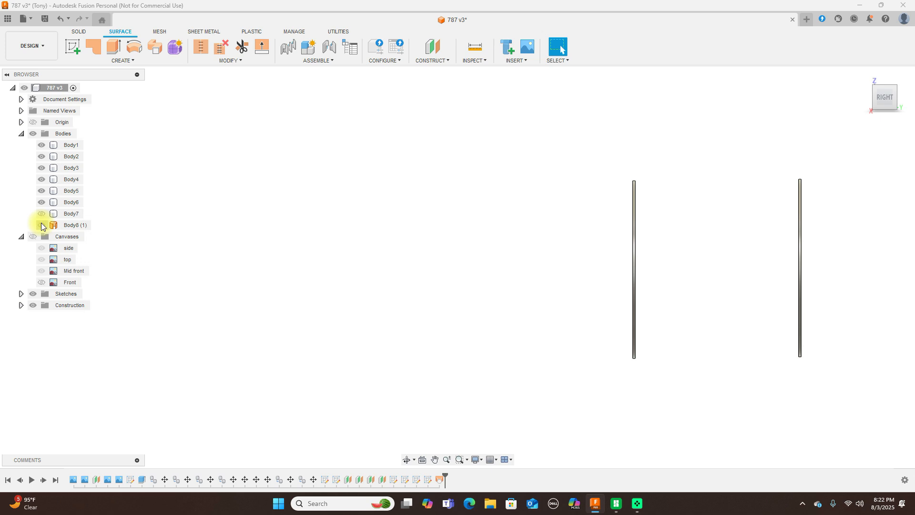
# Show Sketch1 and the nose sketches Sketch3 through Sketch7.
pyautogui.click(22, 294)
pyautogui.click(42, 374)
pyautogui.click(42, 363)
pyautogui.click(42, 351)
pyautogui.click(41, 339)
pyautogui.click(42, 327)
pyautogui.click(42, 307)
pyautogui.scroll(-3, 257, 286)
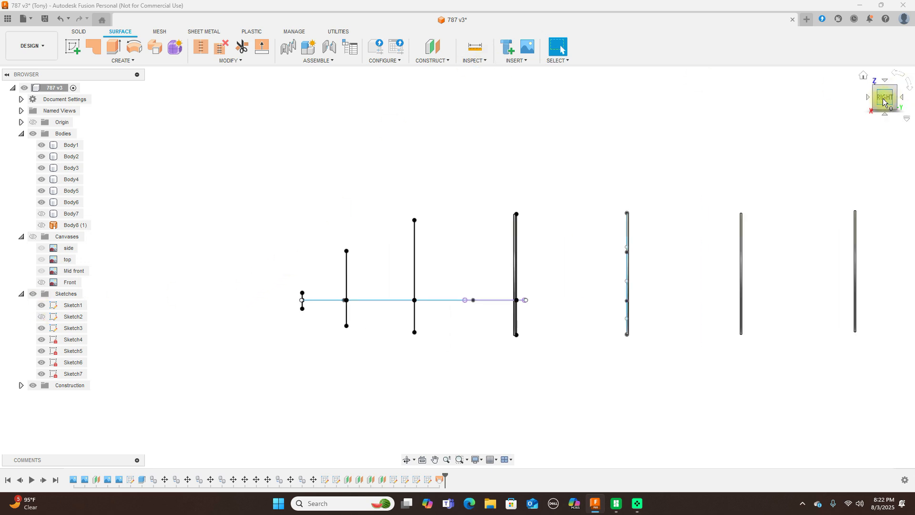
# Start a sketch on the front face of the Body6 frame, the visible frame nearest the nose.
pyautogui.moveTo(874, 101); pyautogui.dragTo(908, 116)
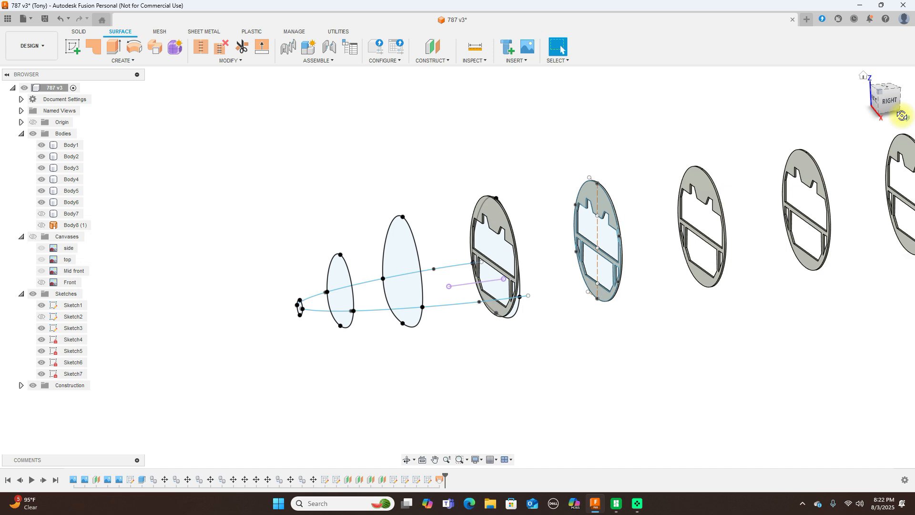
pyautogui.click(494, 218)
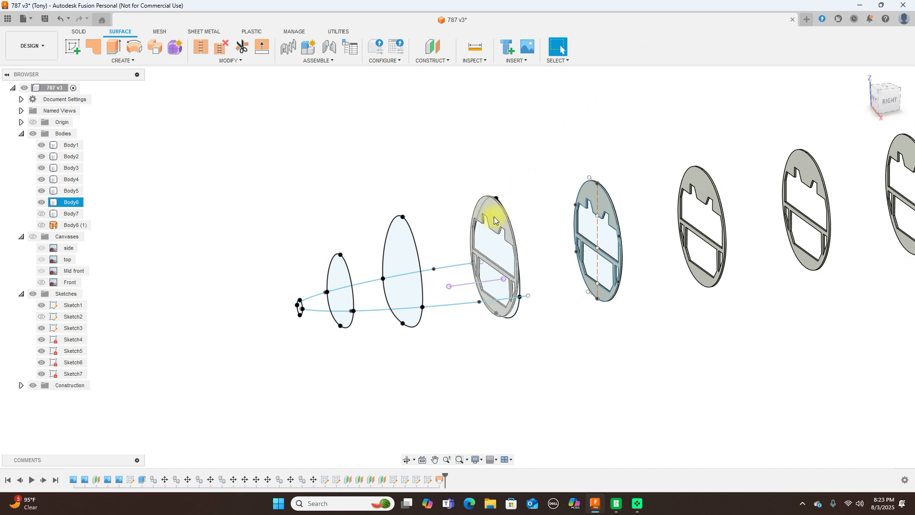
pyautogui.click(496, 219)
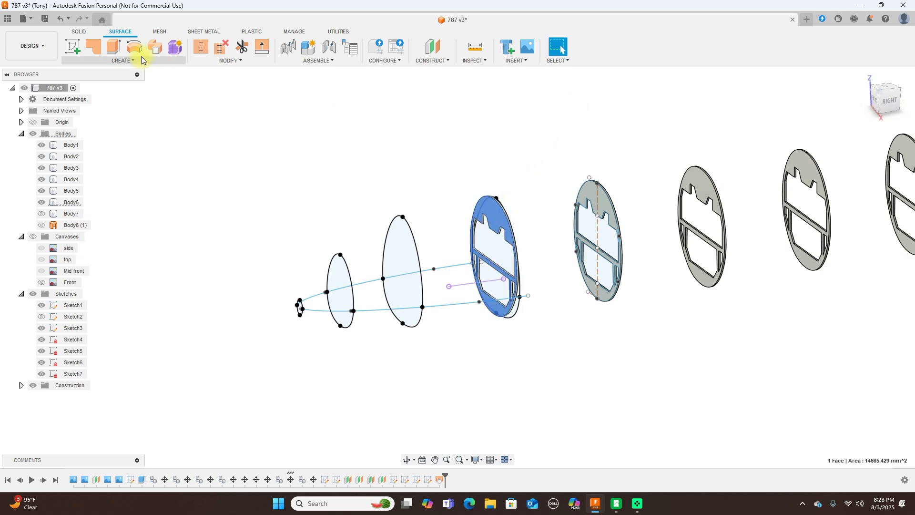
pyautogui.click(73, 46)
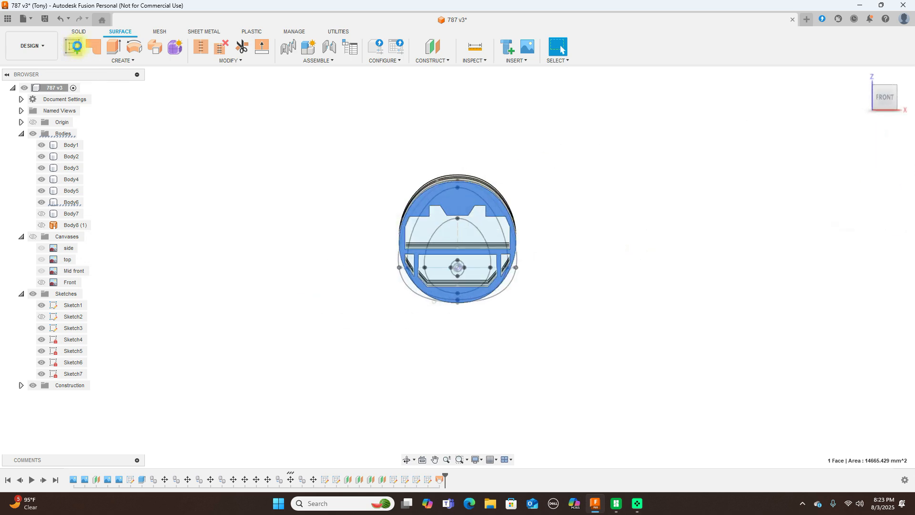
pyautogui.click(893, 103)
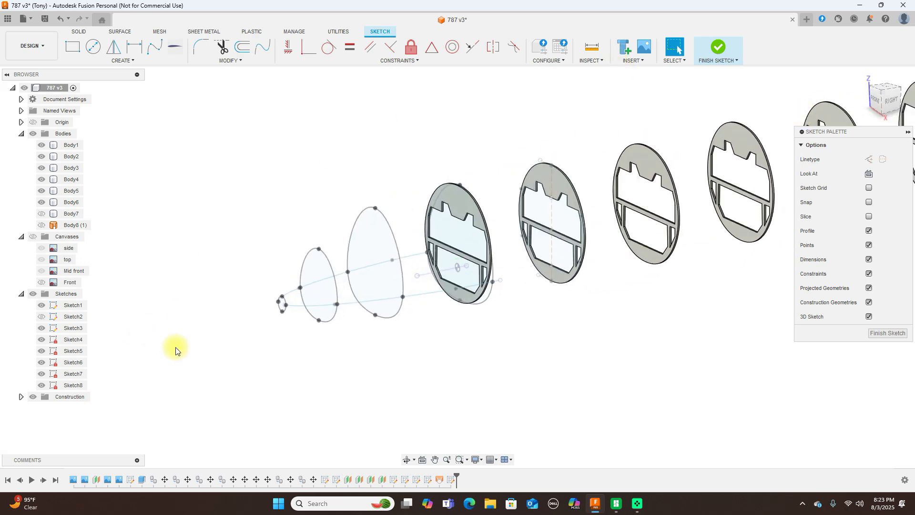
# Identify the nose sketches by toggling their visibility, and hide the side profile curves in Sketch3 and the rearmost spline cross-section in Sketch4.
pyautogui.click(43, 385)
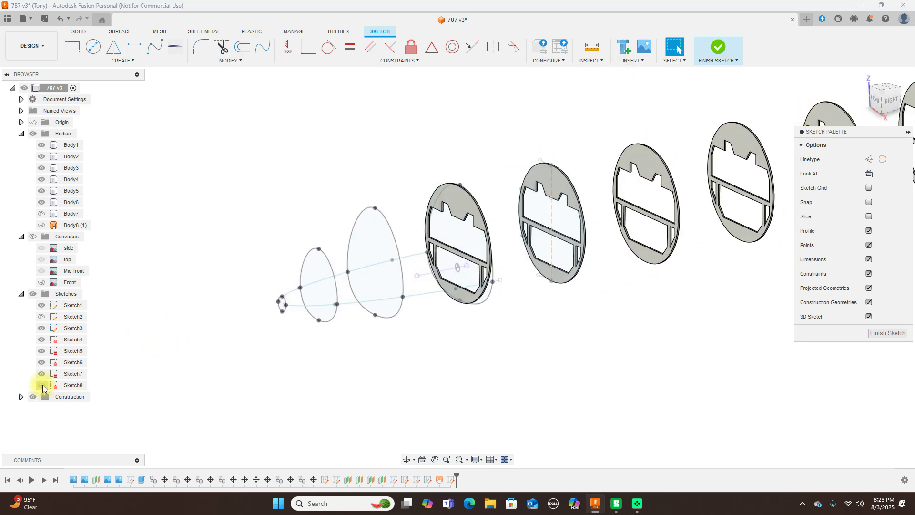
pyautogui.click(41, 374)
pyautogui.click(42, 362)
pyautogui.click(42, 362)
pyautogui.click(41, 352)
pyautogui.click(42, 352)
pyautogui.click(42, 339)
pyautogui.click(41, 339)
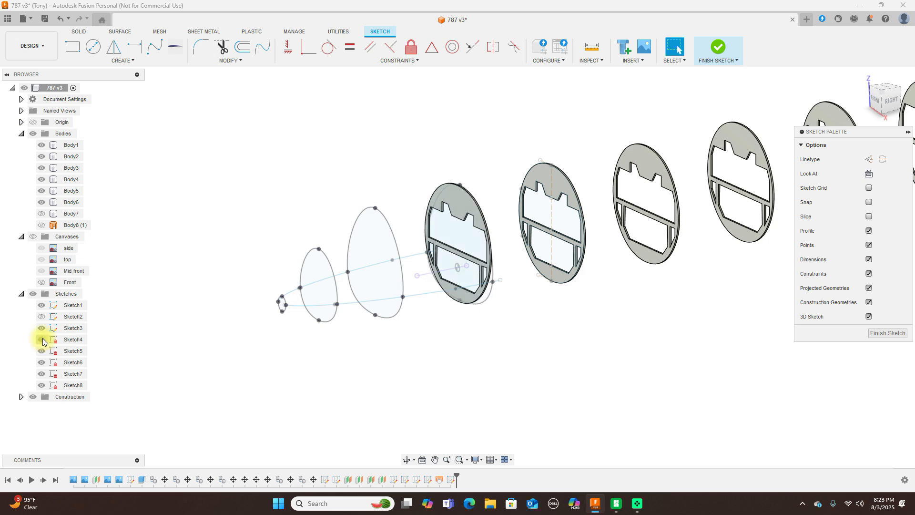
pyautogui.click(41, 328)
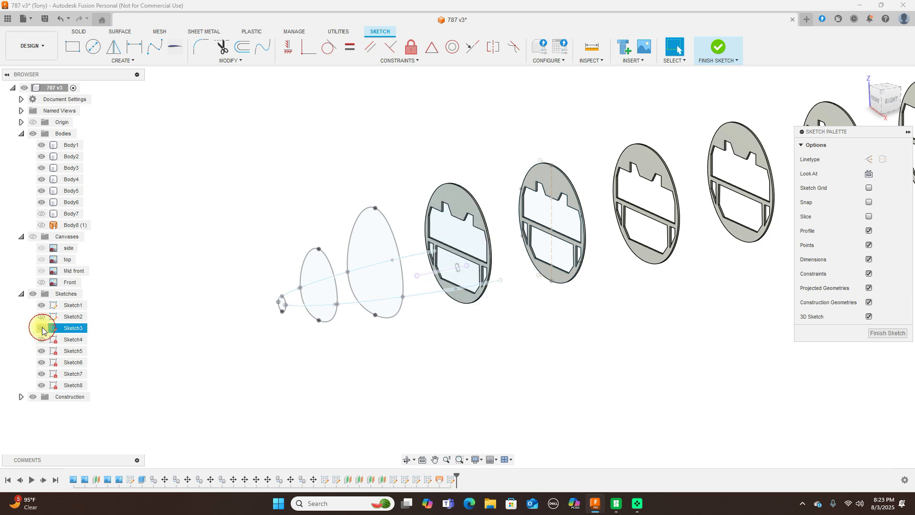
pyautogui.click(41, 339)
pyautogui.scroll(1, 505, 347)
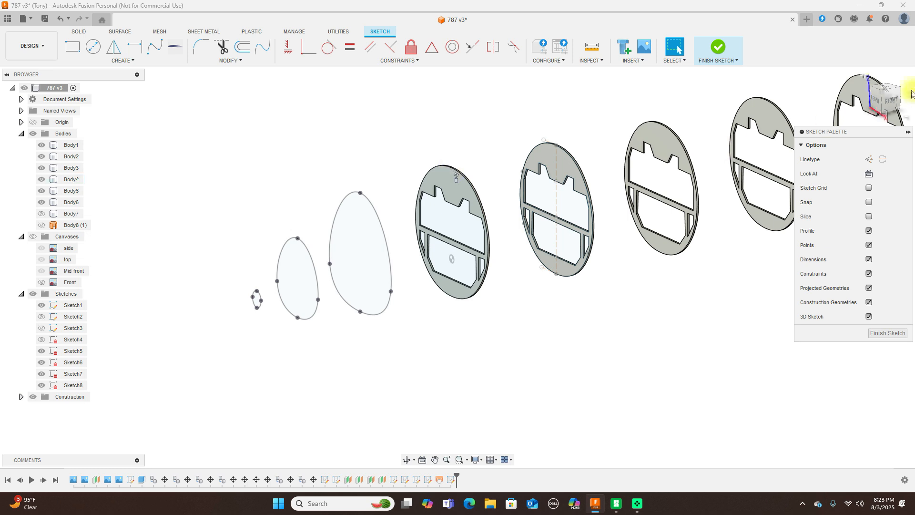
pyautogui.click(890, 99)
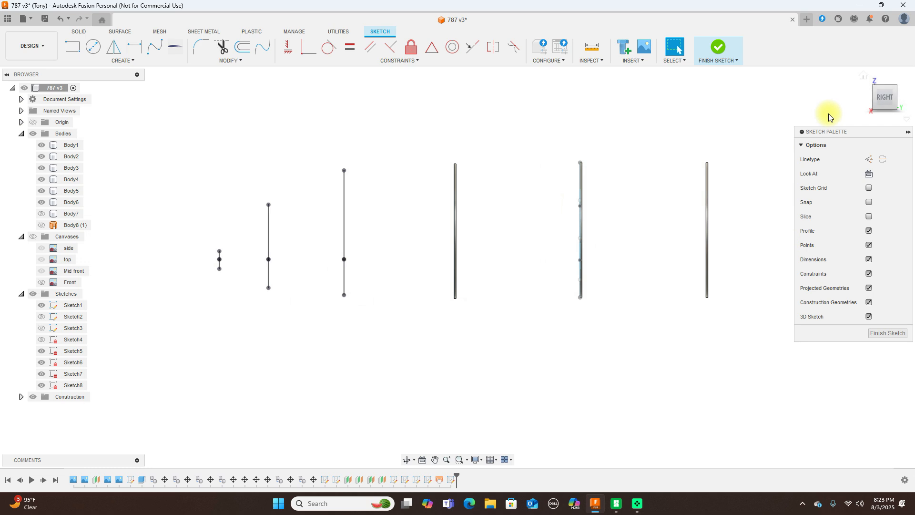
pyautogui.moveTo(874, 97); pyautogui.dragTo(8, 107)
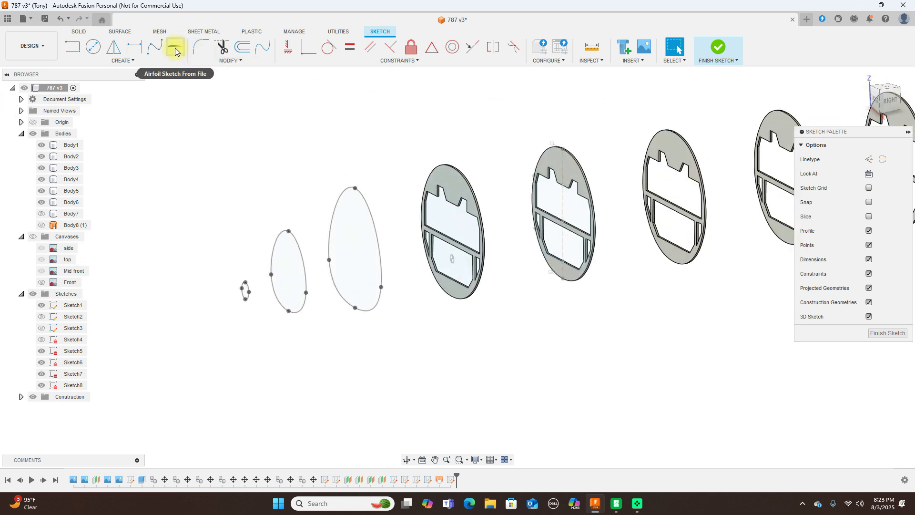
# Bring back the side profile curves in Sketch3 by undoing their hiding, and delete Sketch8 from the Body6 frame's front face.
pyautogui.click(894, 100)
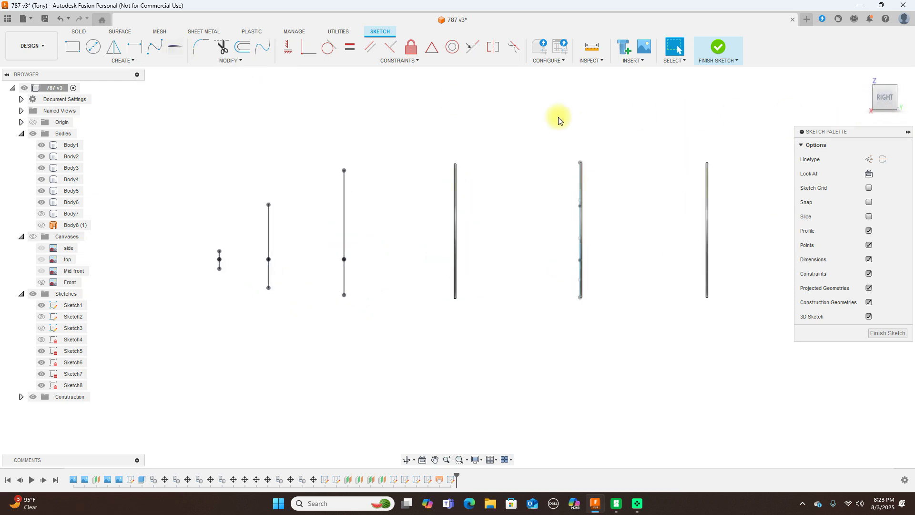
pyautogui.rightClick(676, 120)
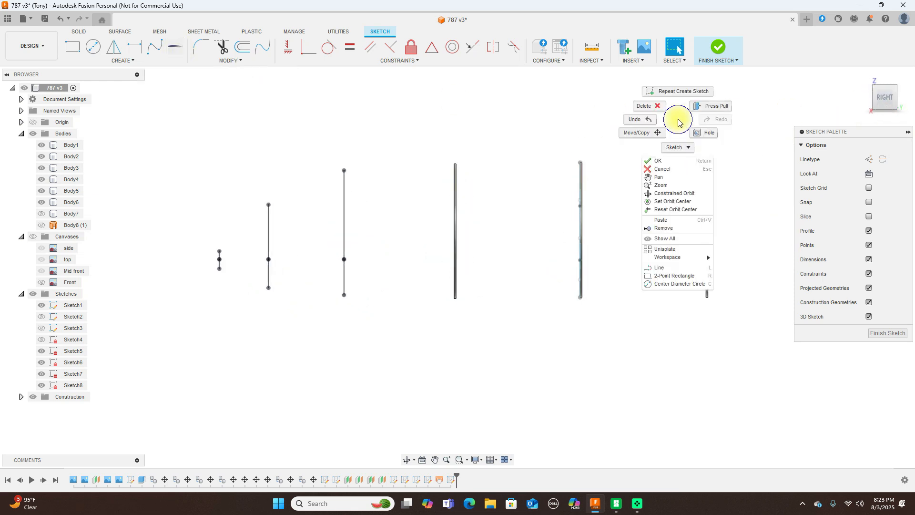
pyautogui.click(637, 120)
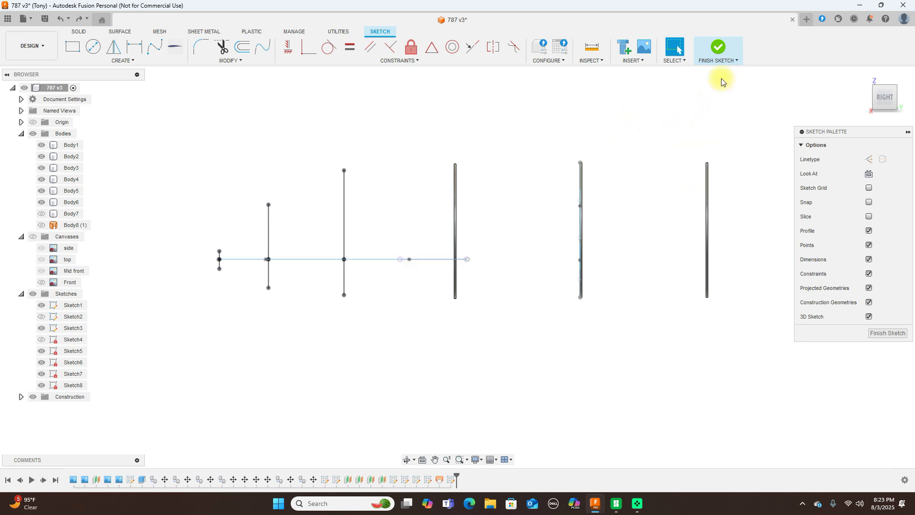
pyautogui.click(718, 48)
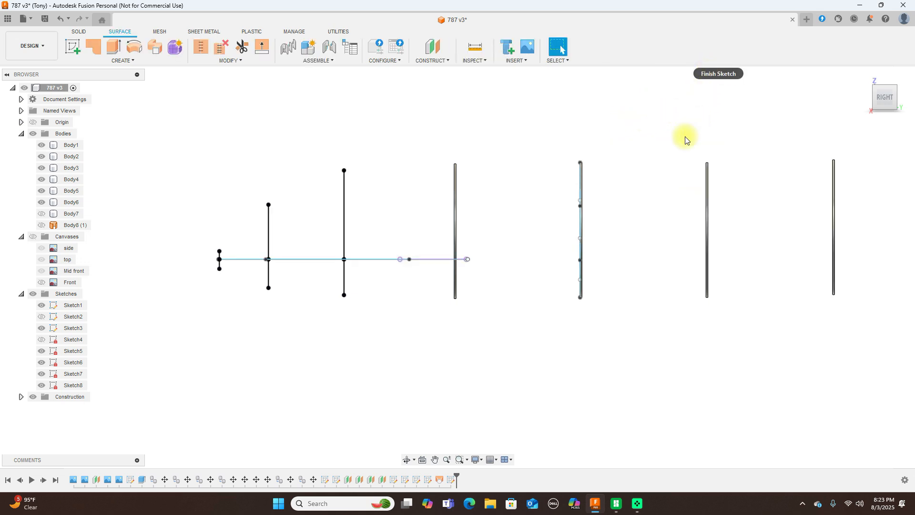
pyautogui.click(451, 480)
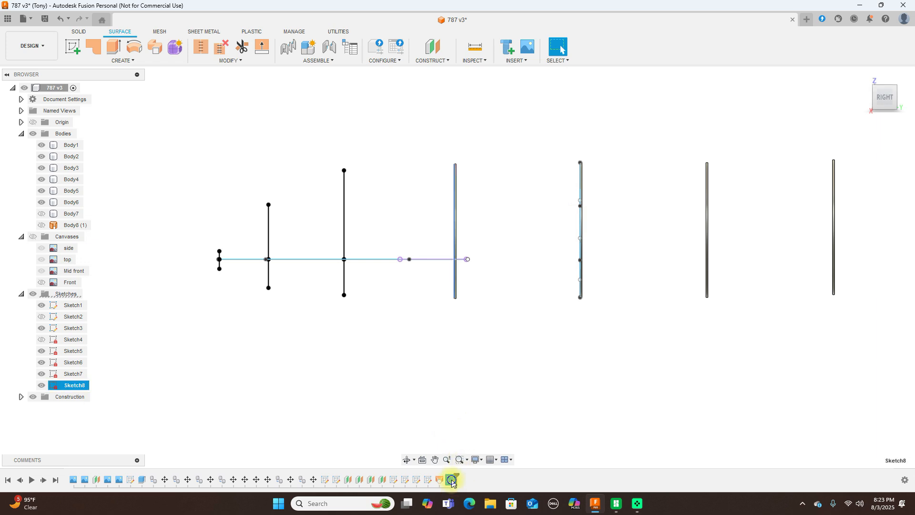
pyautogui.rightClick(452, 480)
pyautogui.click(471, 445)
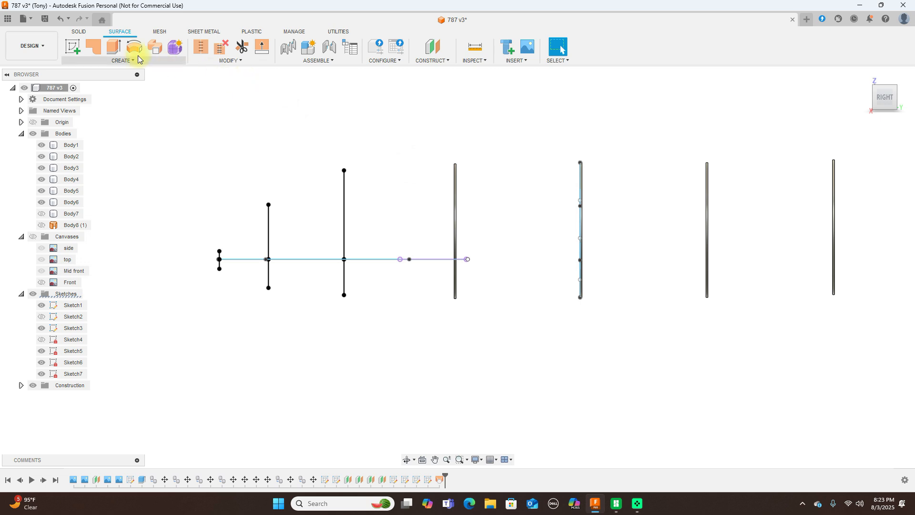
# Start a sketch on the vertical side-view plane and select the top points of the Body6 frame and three nose cross-sections for projection.
pyautogui.click(74, 47)
pyautogui.click(223, 219)
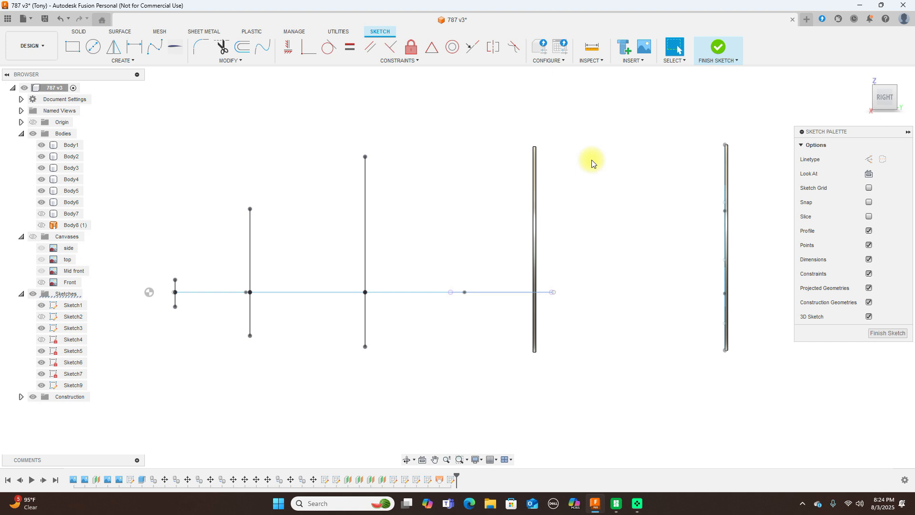
pyautogui.press('p')
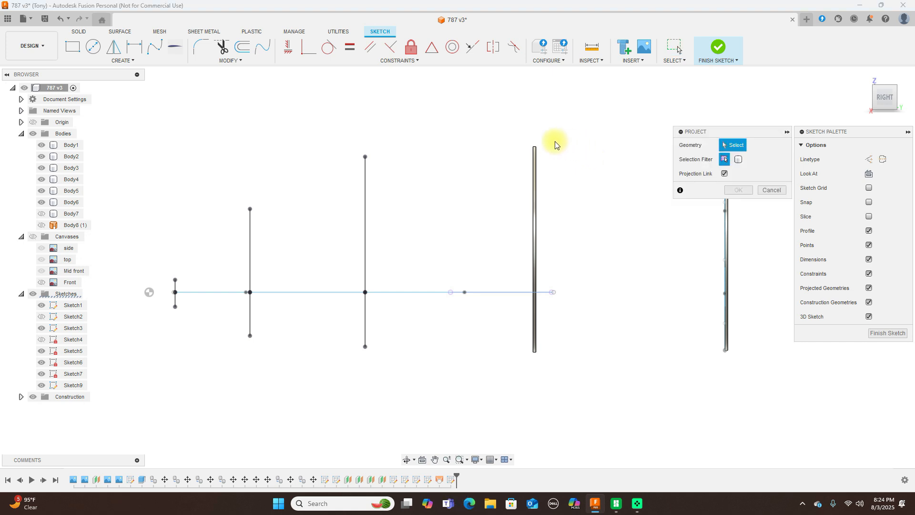
pyautogui.click(533, 147)
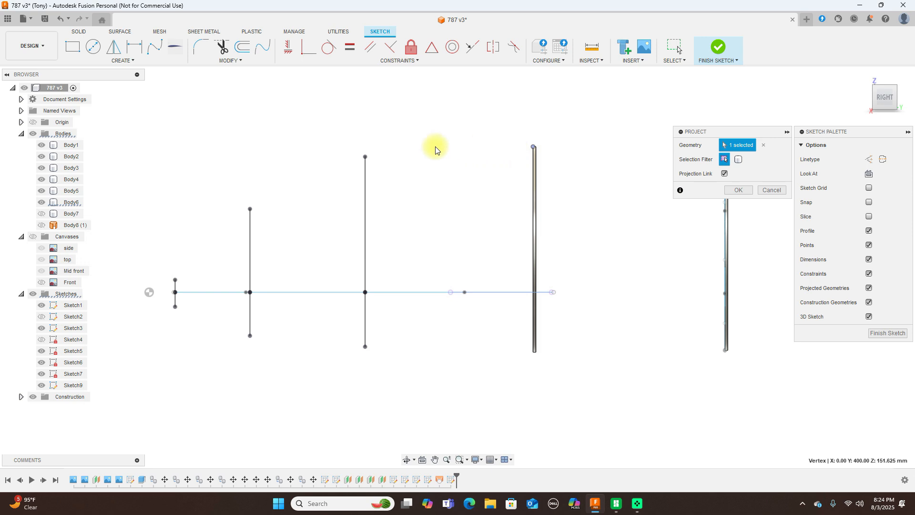
pyautogui.click(365, 157)
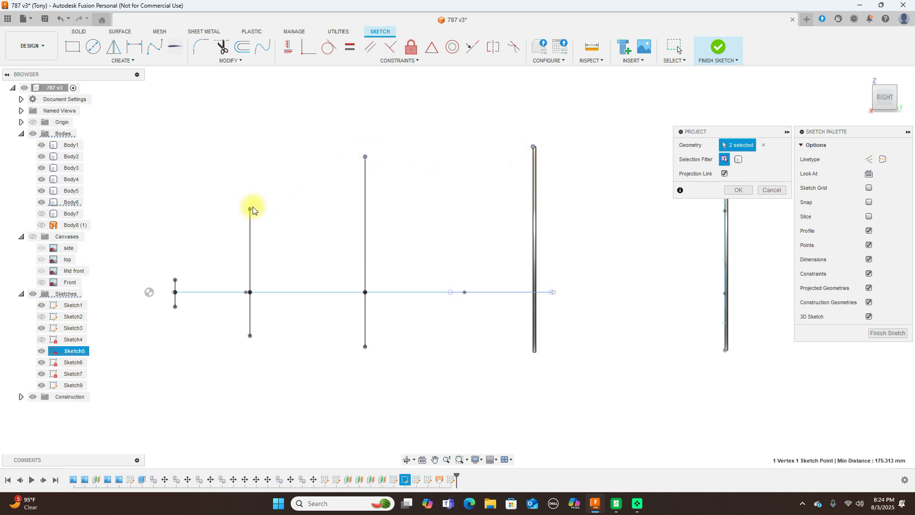
pyautogui.click(175, 280)
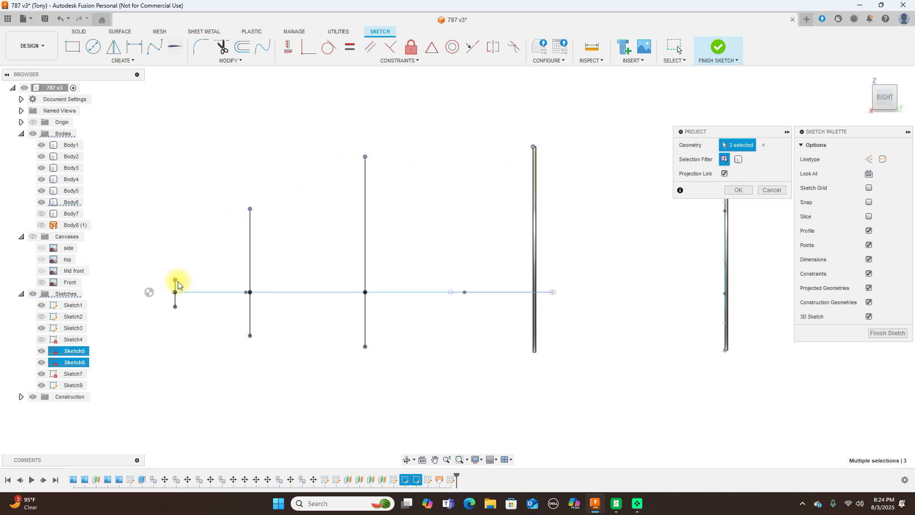
# Add the bottom points of the three nose cross-sections and the Body6 frame, and project all selected points into the sketch.
pyautogui.click(175, 306)
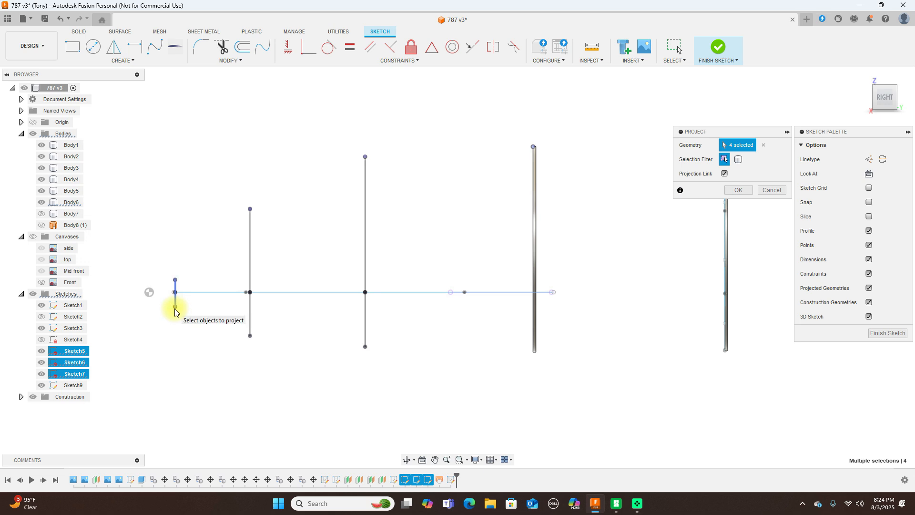
pyautogui.click(245, 336)
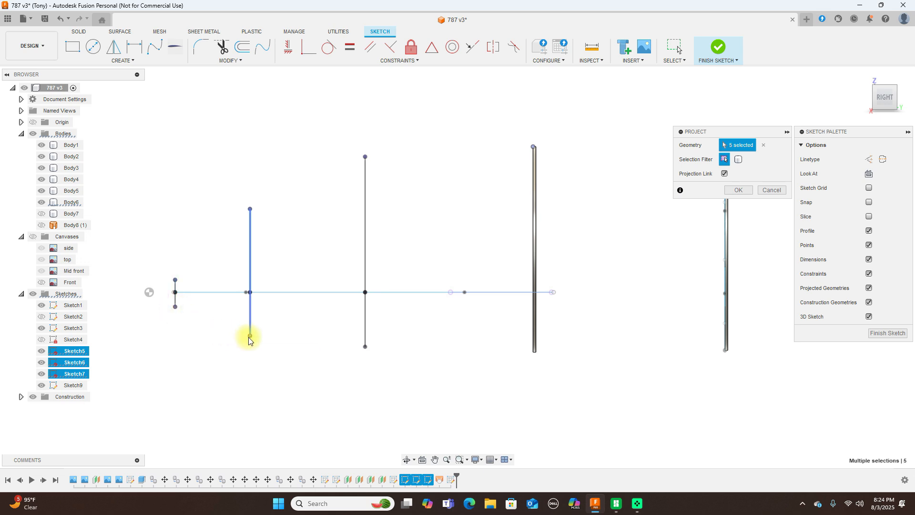
pyautogui.scroll(5, 247, 336)
pyautogui.click(244, 337)
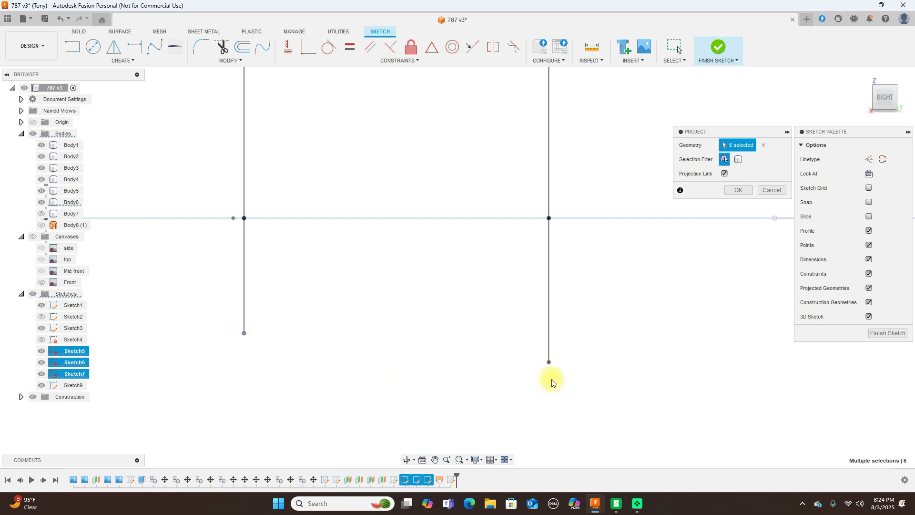
pyautogui.click(548, 363)
pyautogui.scroll(-4, 680, 361)
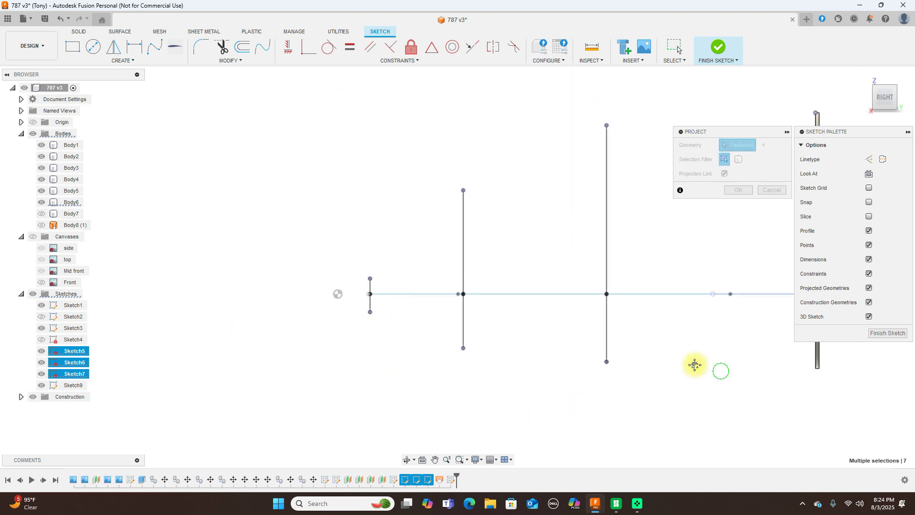
pyautogui.moveTo(695, 365); pyautogui.dragTo(635, 347, button='middle')
pyautogui.click(648, 322)
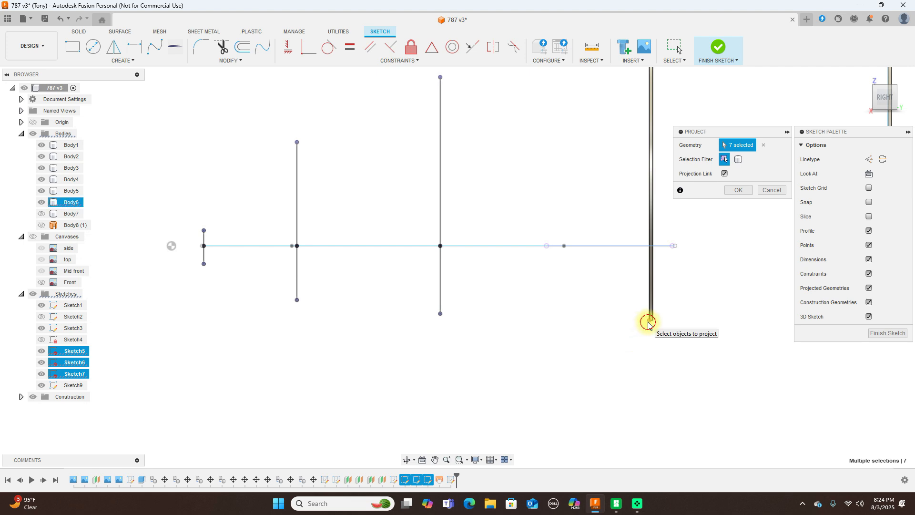
pyautogui.scroll(-3, 668, 343)
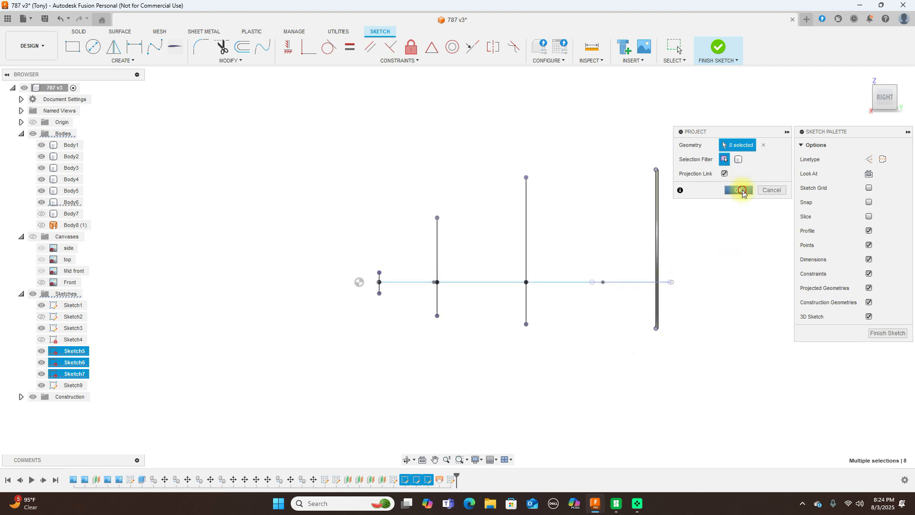
pyautogui.click(742, 191)
# Draw a fit point spline from the Body6 frame's top through the cross-sections' top points to the nose tip, with intermediate points between them.
pyautogui.click(155, 47)
pyautogui.click(358, 281)
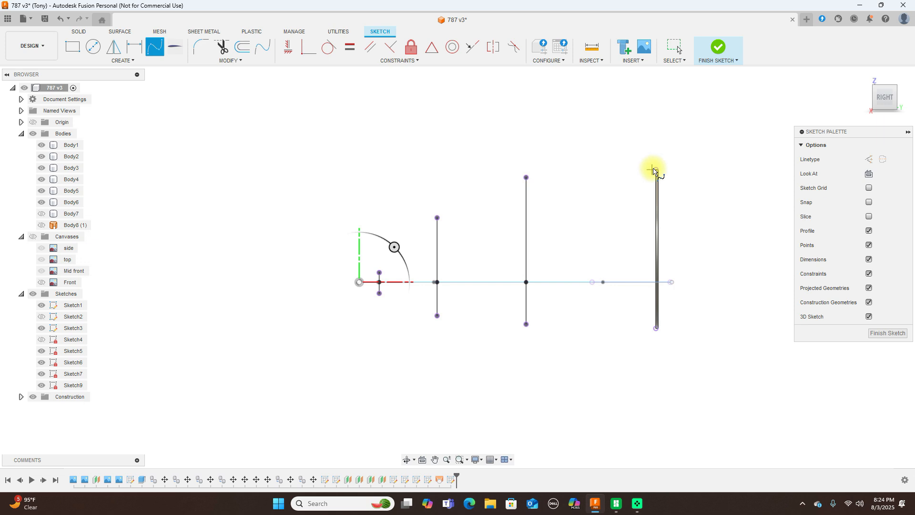
pyautogui.click(656, 169)
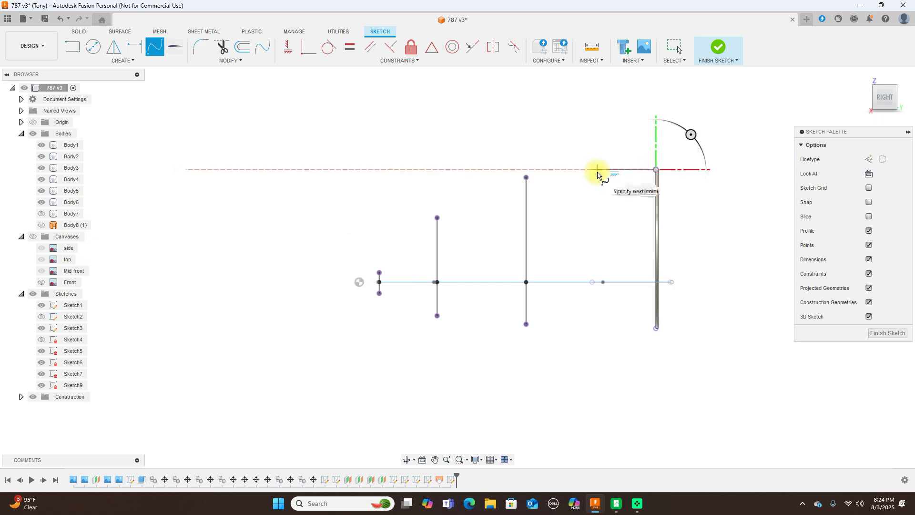
pyautogui.click(597, 169)
pyautogui.click(526, 178)
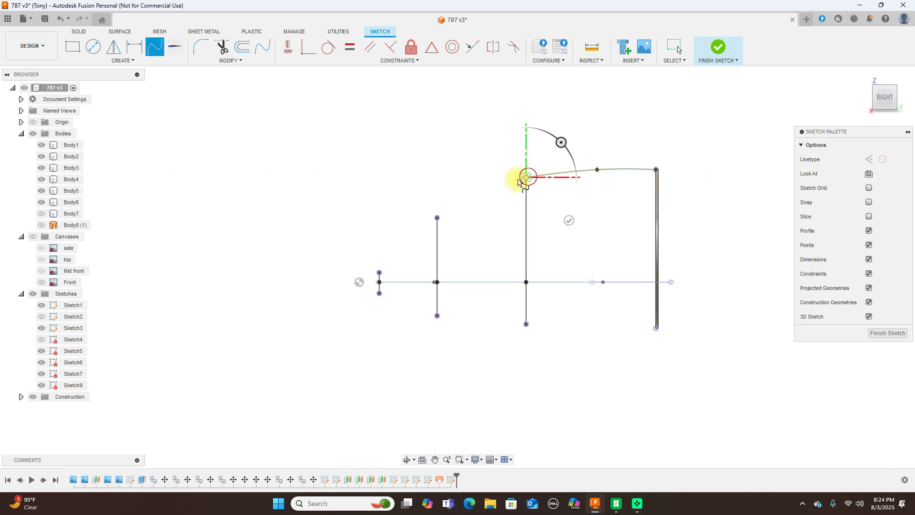
pyautogui.click(478, 198)
pyautogui.click(438, 218)
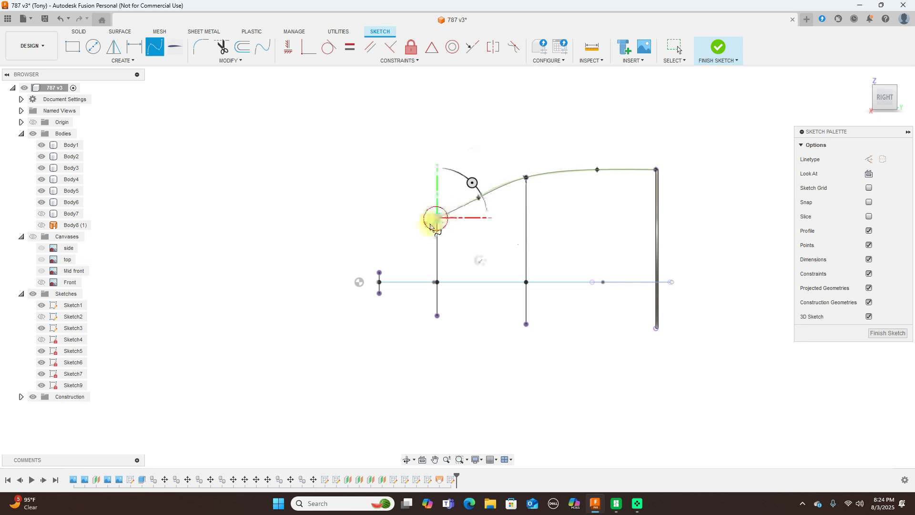
pyautogui.click(379, 272)
pyautogui.rightClick(405, 272)
pyautogui.click(405, 272)
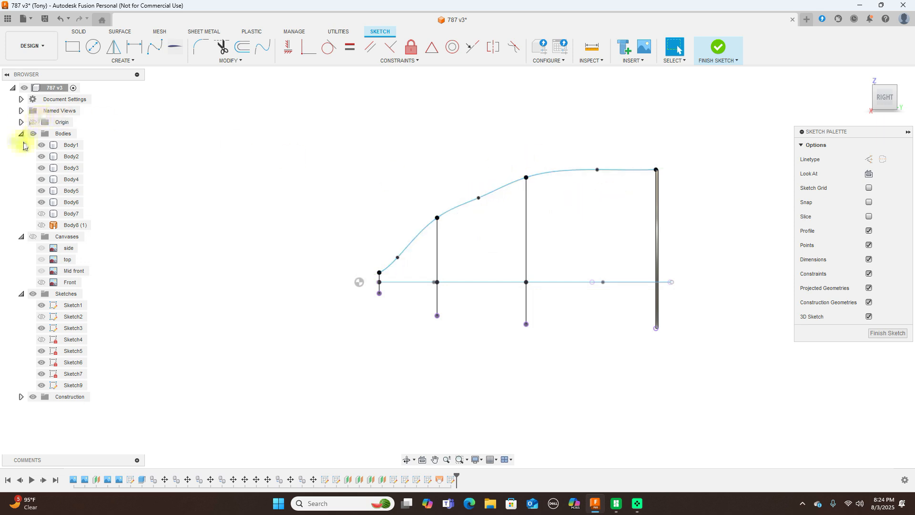
# Show the reference canvases and move the upper spline's intermediate points onto the aircraft's side outline.
pyautogui.click(32, 236)
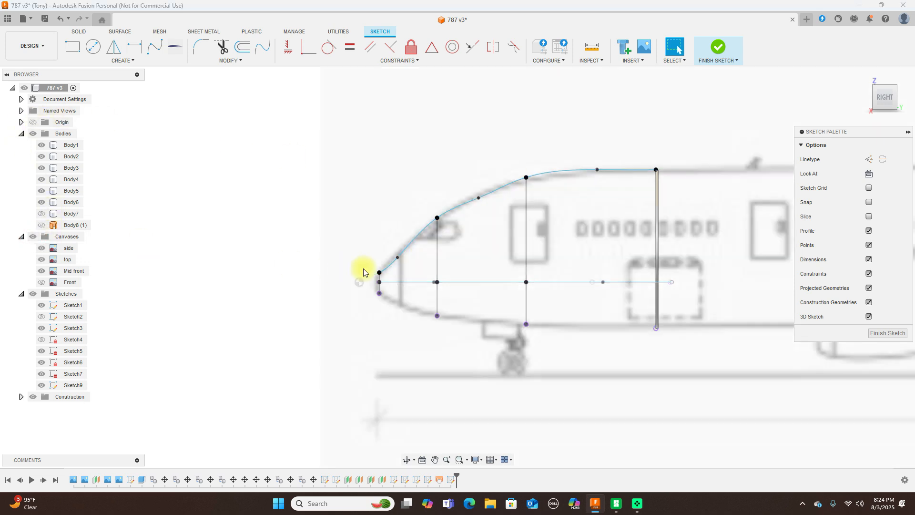
pyautogui.click(397, 253)
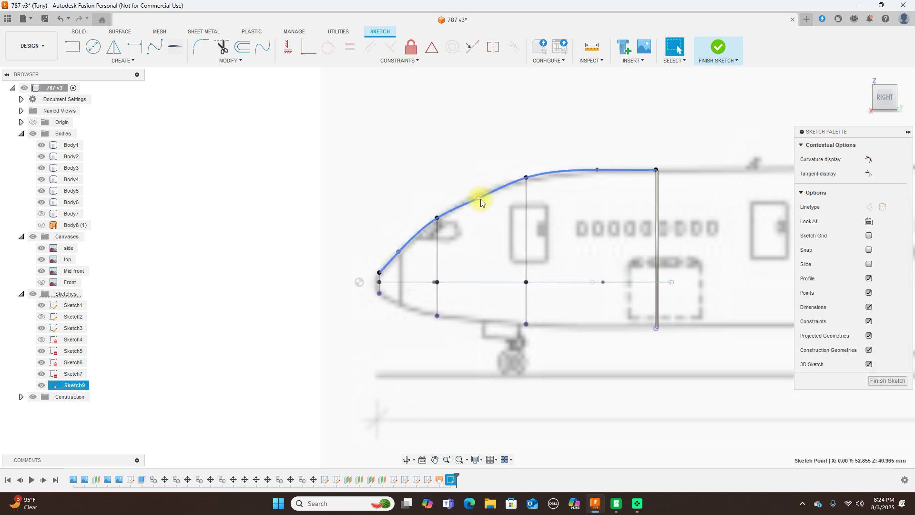
pyautogui.press('Escape')
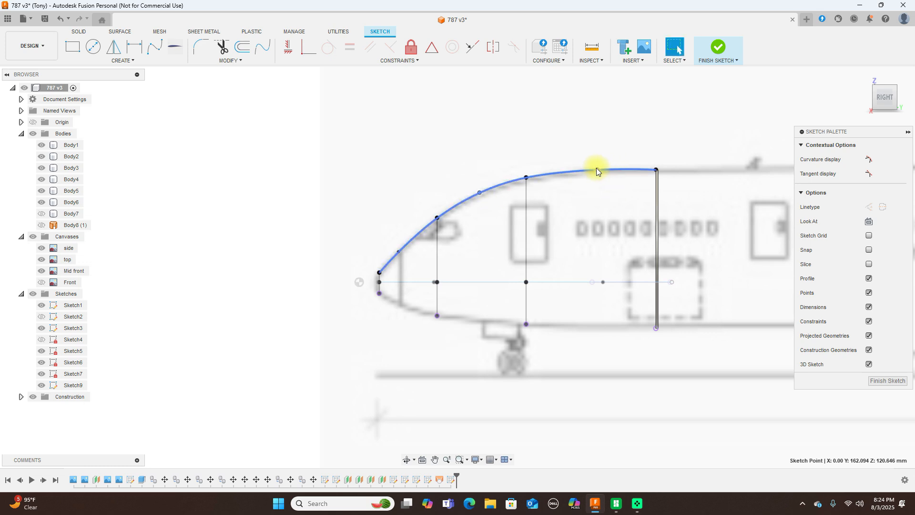
pyautogui.click(597, 170)
pyautogui.moveTo(596, 171); pyautogui.dragTo(597, 171)
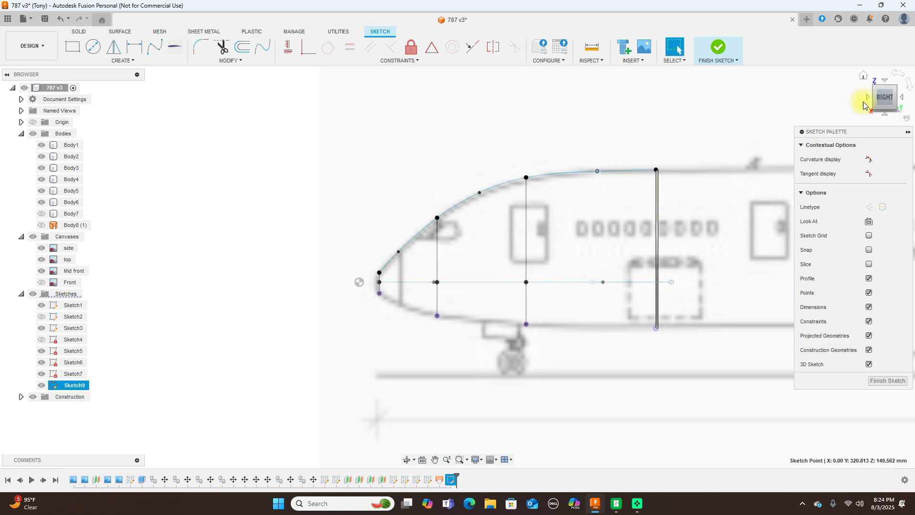
# Draw a fit point spline along the lower outline through the bottom points from nose tip to Body6, adding intermediate points, and finish the sketch.
pyautogui.moveTo(879, 97)
pyautogui.mouseDown()
pyautogui.moveTo(905, 102)
pyautogui.moveTo(29, 97)
pyautogui.moveTo(34, 123)
pyautogui.moveTo(32, 103)
pyautogui.moveTo(12, 88)
pyautogui.moveTo(896, 90)
pyautogui.moveTo(877, 91)
pyautogui.mouseUp()
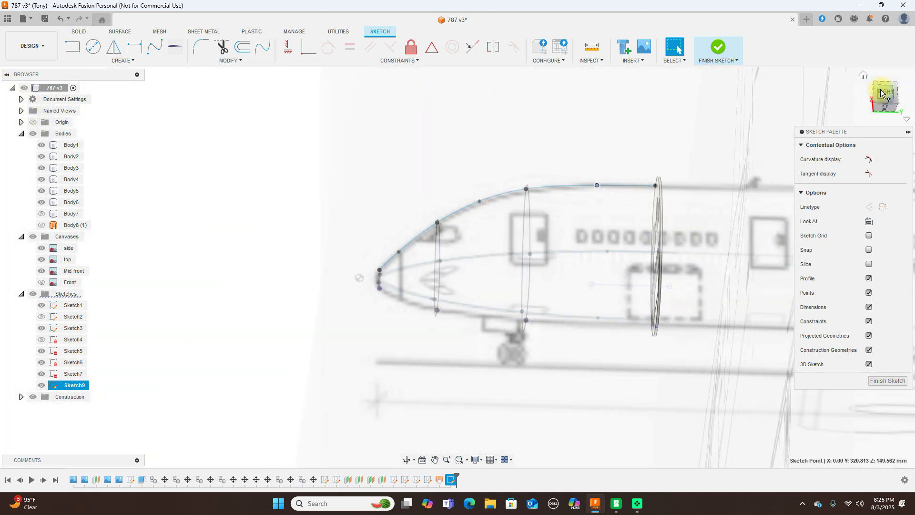
pyautogui.click(879, 92)
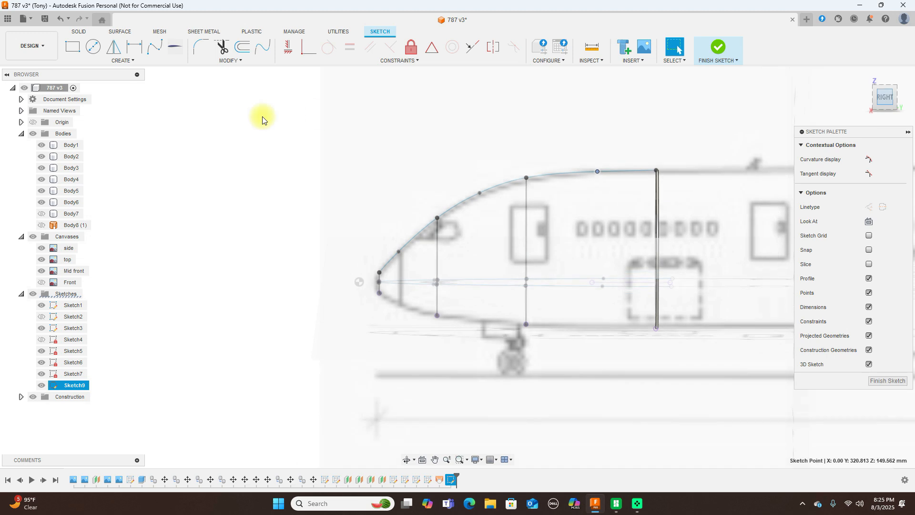
pyautogui.click(154, 46)
pyautogui.click(379, 293)
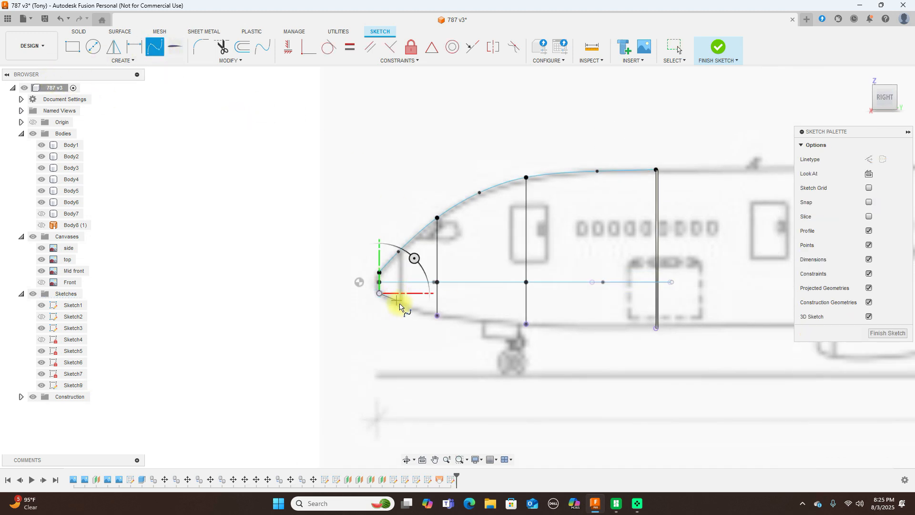
pyautogui.click(403, 307)
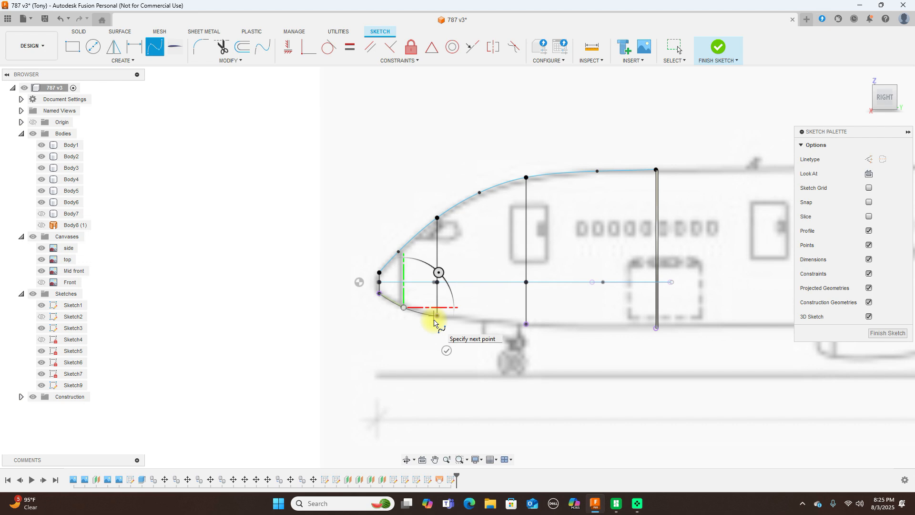
pyautogui.click(437, 315)
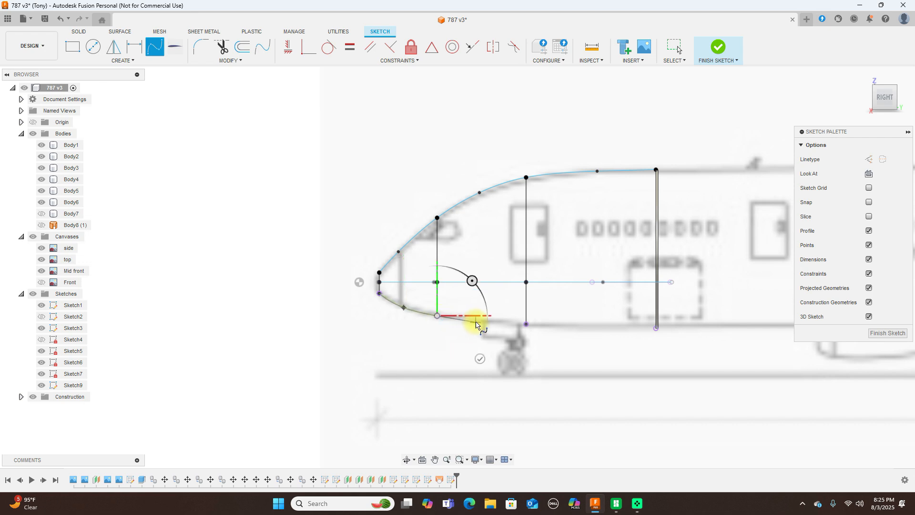
pyautogui.click(476, 322)
pyautogui.scroll(2, 528, 327)
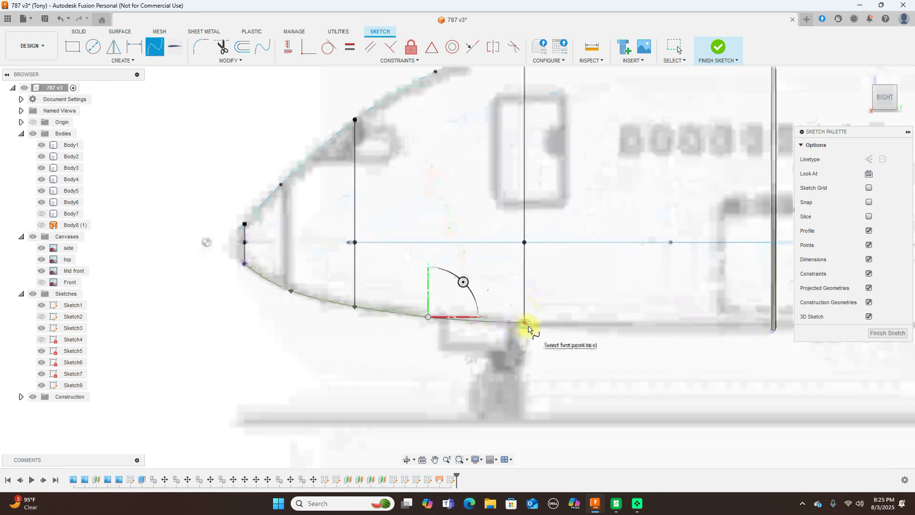
pyautogui.scroll(2, 528, 327)
pyautogui.click(523, 322)
pyautogui.moveTo(673, 318)
pyautogui.mouseDown(button='middle')
pyautogui.moveTo(382, 294)
pyautogui.moveTo(416, 304)
pyautogui.mouseUp(button='middle')
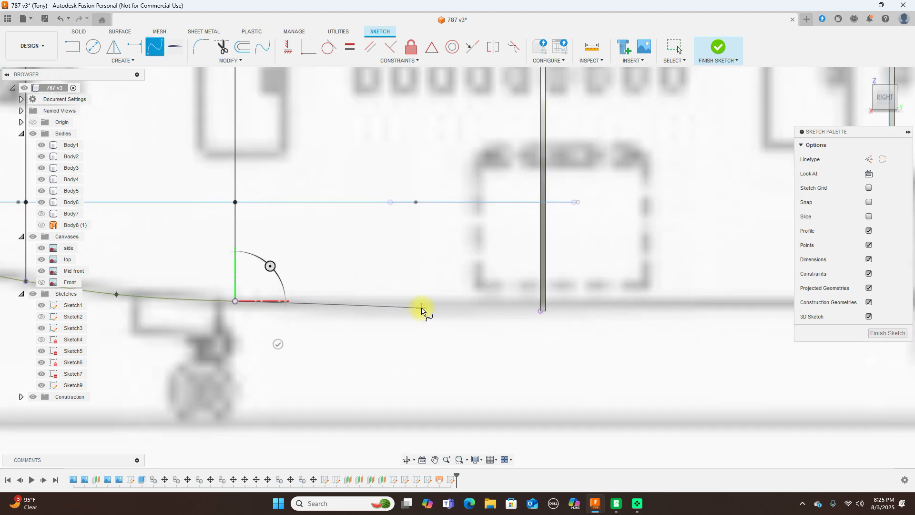
pyautogui.click(414, 309)
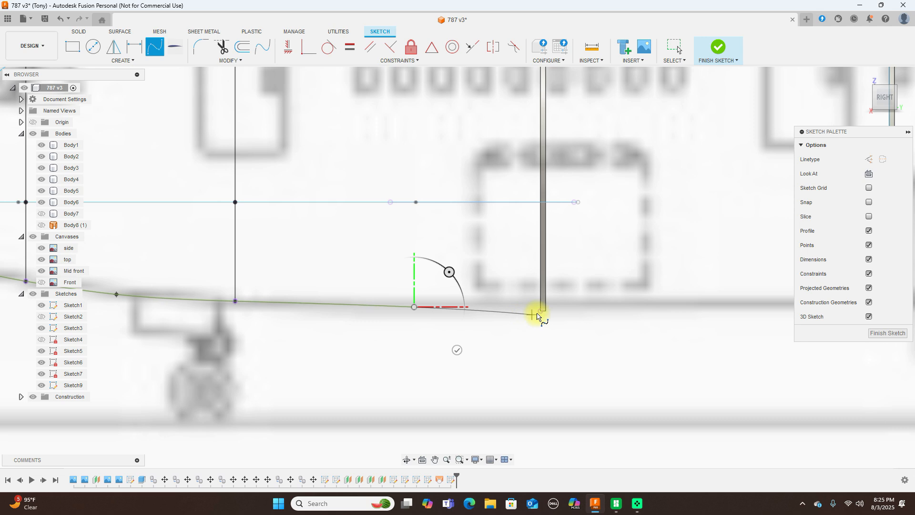
pyautogui.click(540, 313)
pyautogui.rightClick(539, 314)
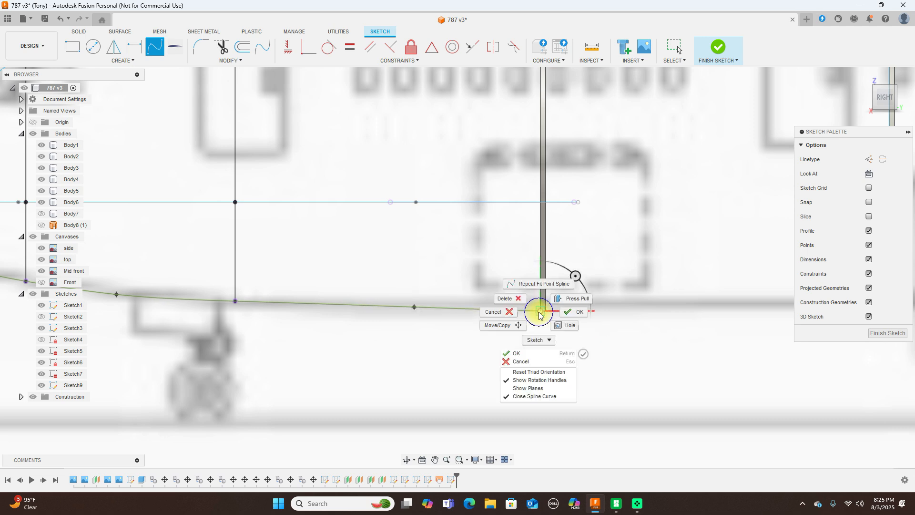
pyautogui.click(570, 314)
pyautogui.scroll(-4, 583, 381)
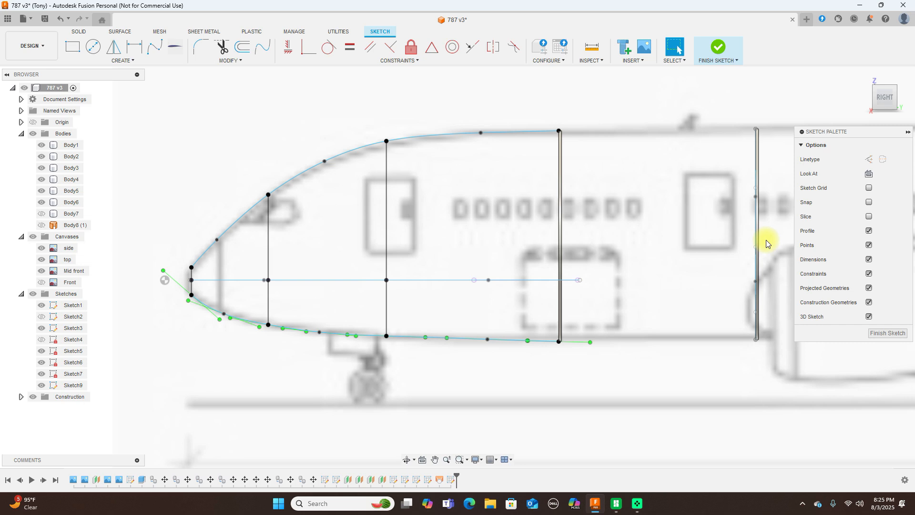
pyautogui.click(716, 47)
# Hide Sketch3 with the old horizontal guide curves, keeping the nose cross-sections and side-profile splines shown.
pyautogui.click(878, 99)
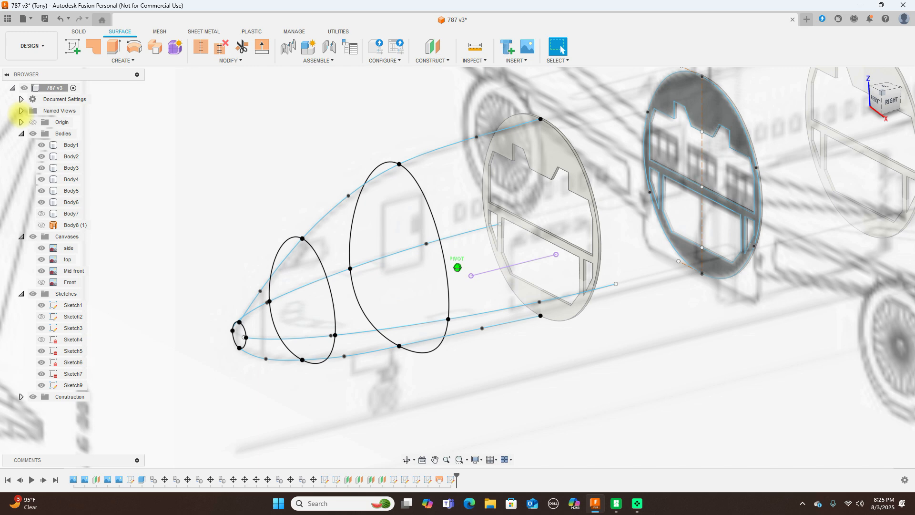
pyautogui.click(692, 104)
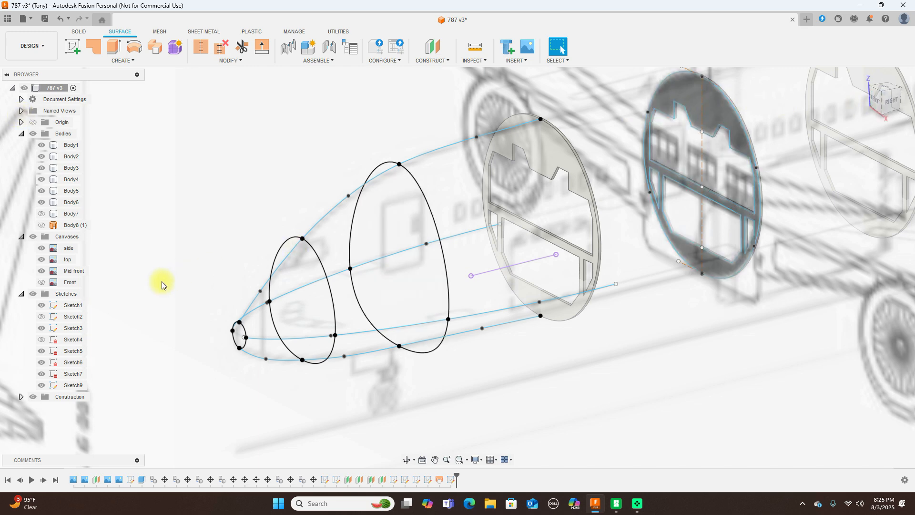
pyautogui.click(40, 375)
pyautogui.click(41, 374)
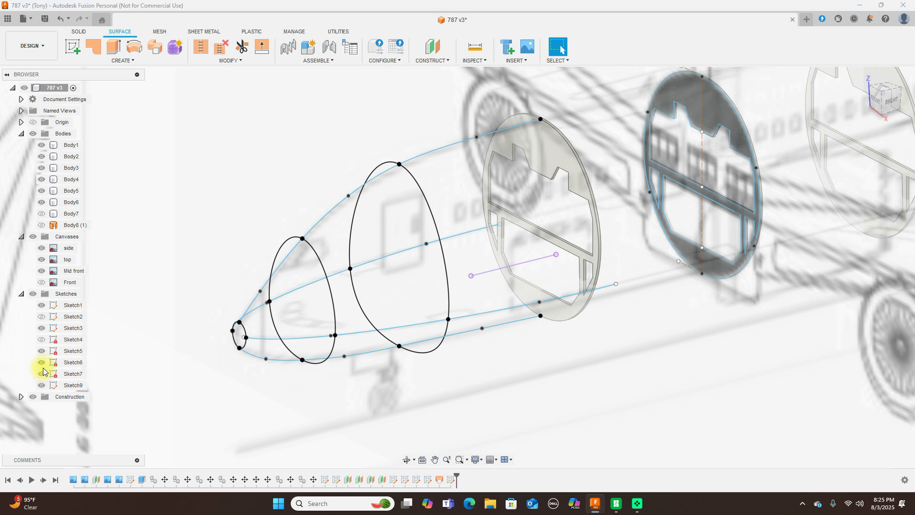
pyautogui.click(41, 362)
pyautogui.click(41, 362)
pyautogui.click(41, 328)
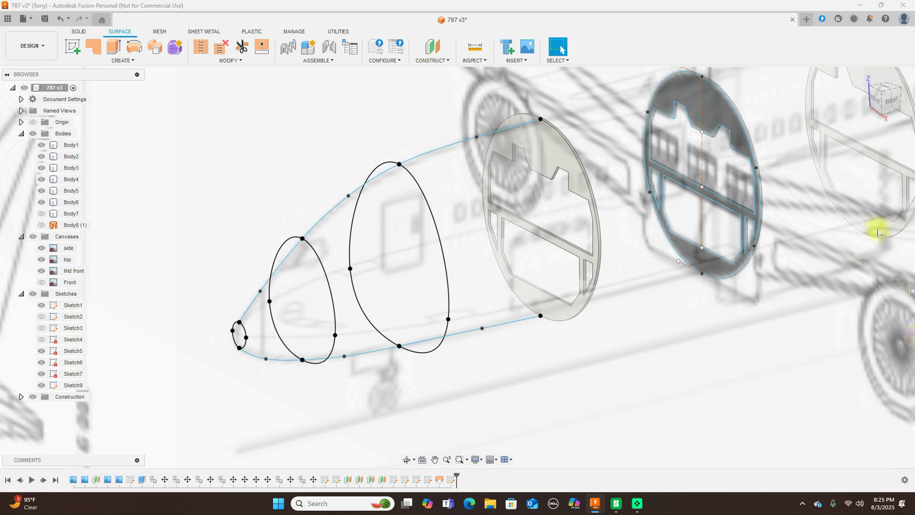
# Show the origin planes and start a new sketch on the horizontal XY plane.
pyautogui.click(877, 100)
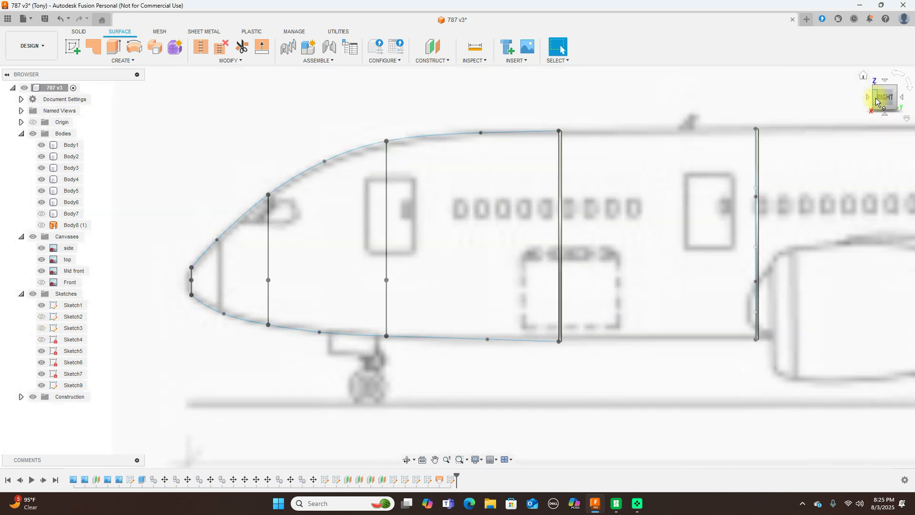
pyautogui.keyDown('shift'); pyautogui.moveTo(875, 97); pyautogui.dragTo(2, 106, button='middle'); pyautogui.keyUp('shift')
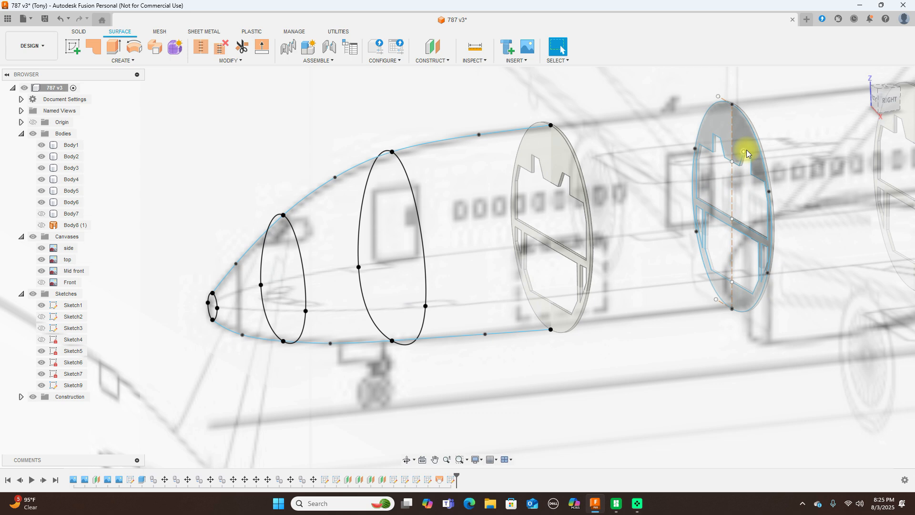
pyautogui.click(889, 102)
pyautogui.click(33, 122)
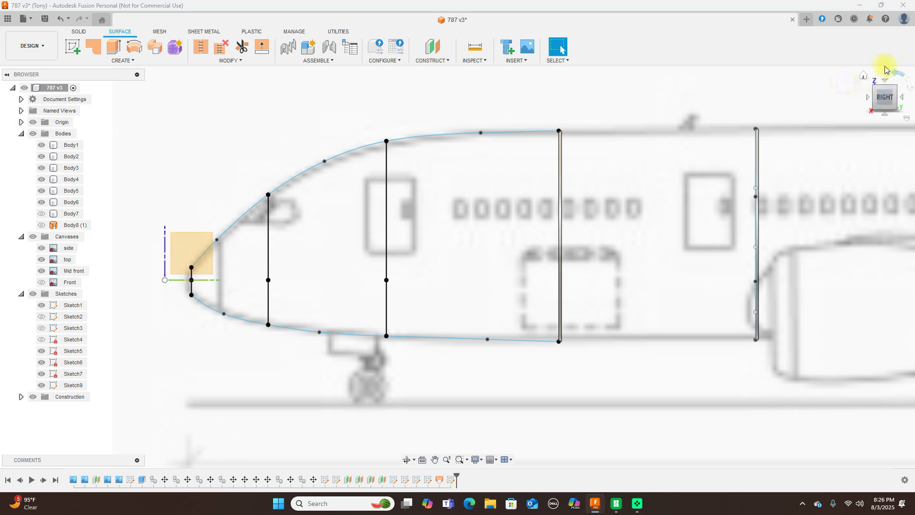
pyautogui.click(885, 87)
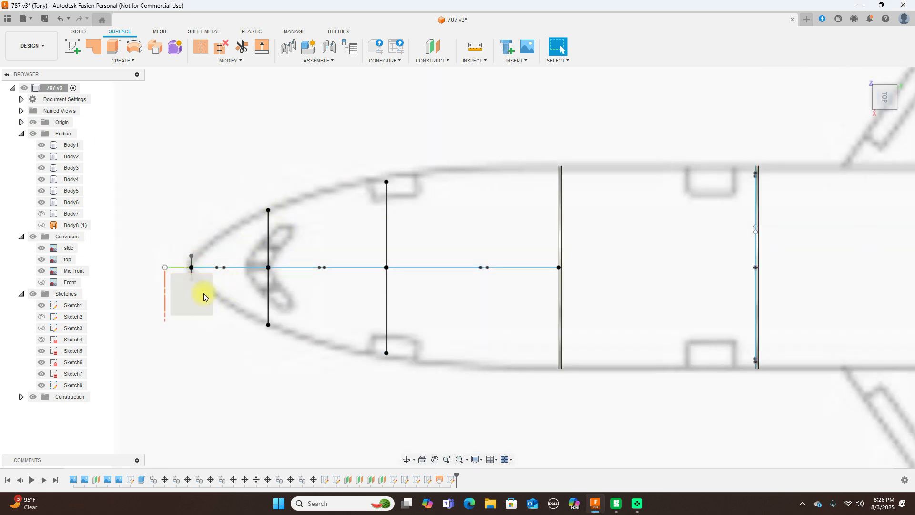
pyautogui.click(191, 298)
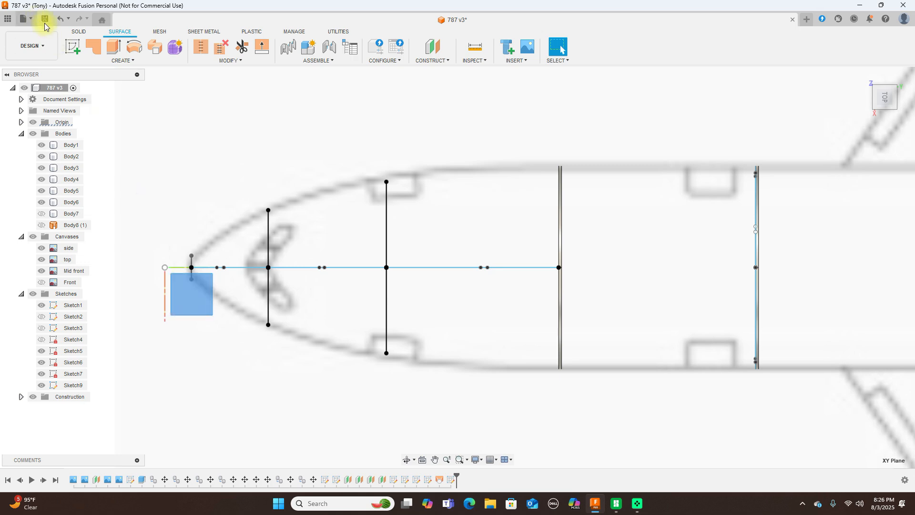
pyautogui.click(74, 50)
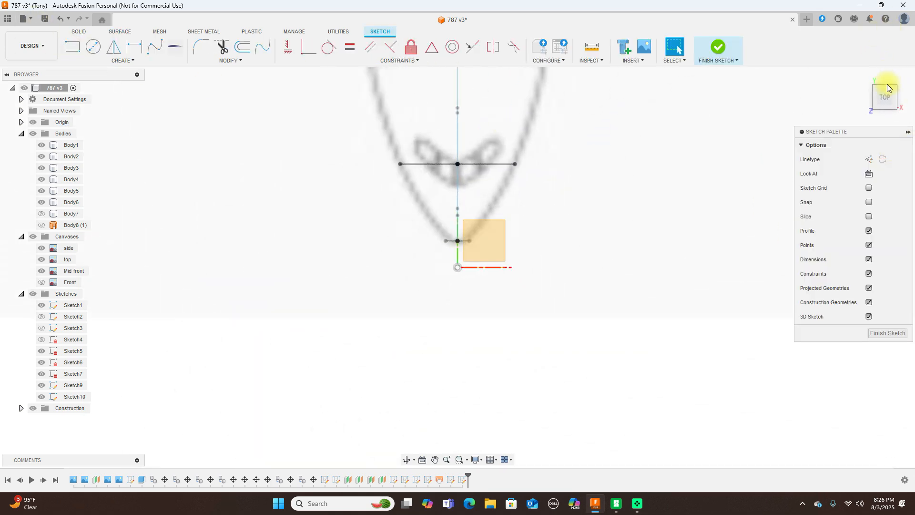
# Project the Body6 frame's side point and the side points and width lines of the two larger nose cross-sections into the sketch.
pyautogui.click(884, 117)
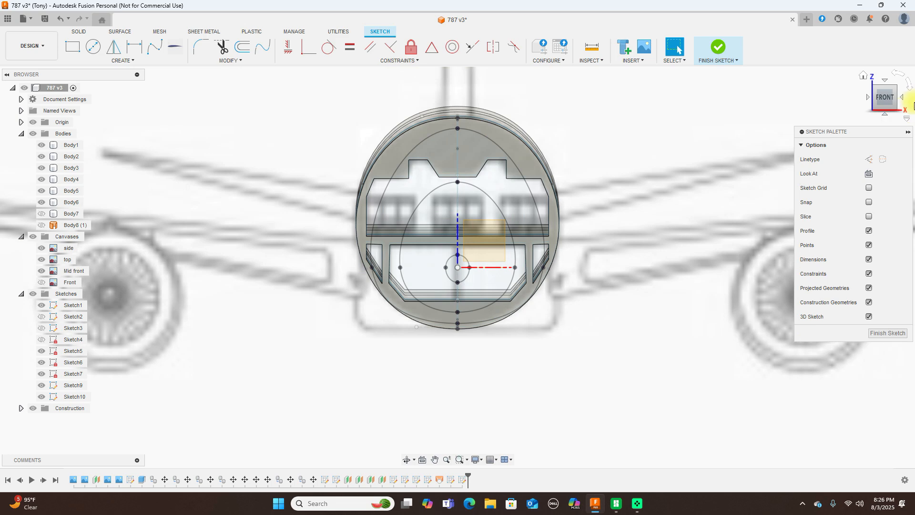
pyautogui.moveTo(905, 101); pyautogui.dragTo(835, 101)
pyautogui.scroll(-2, 557, 110)
pyautogui.moveTo(556, 110); pyautogui.dragTo(365, 113, button='middle')
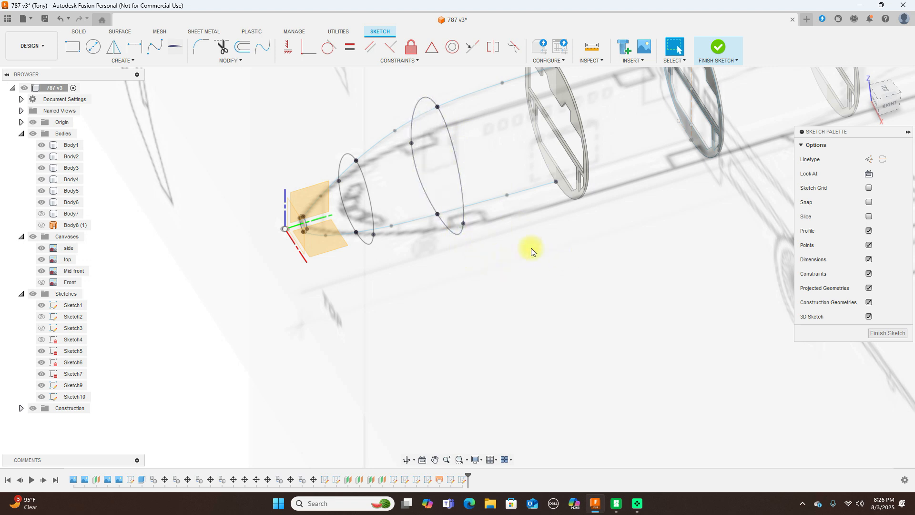
pyautogui.press('p')
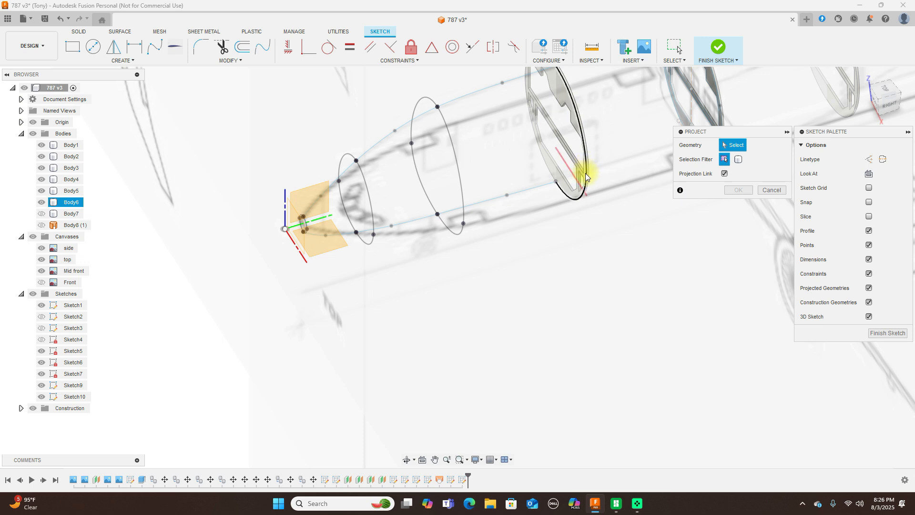
pyautogui.click(581, 178)
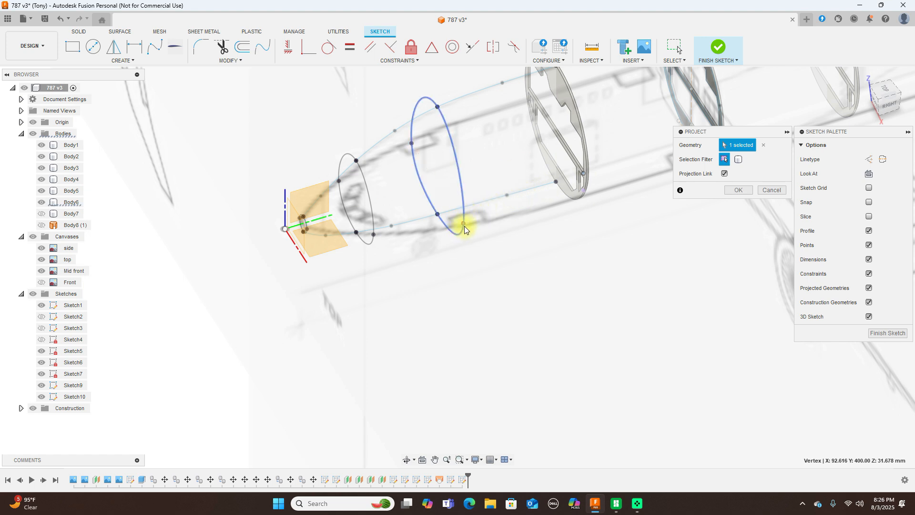
pyautogui.scroll(5, 464, 226)
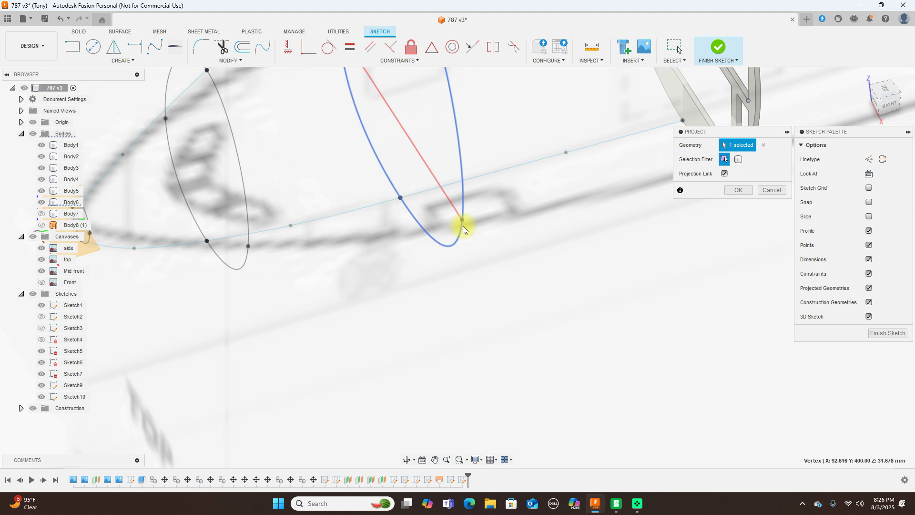
pyautogui.click(463, 222)
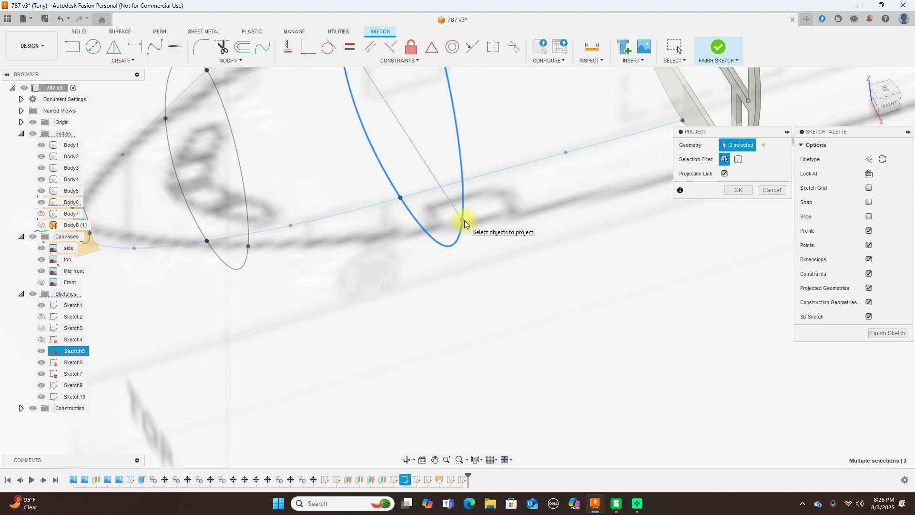
pyautogui.click(248, 256)
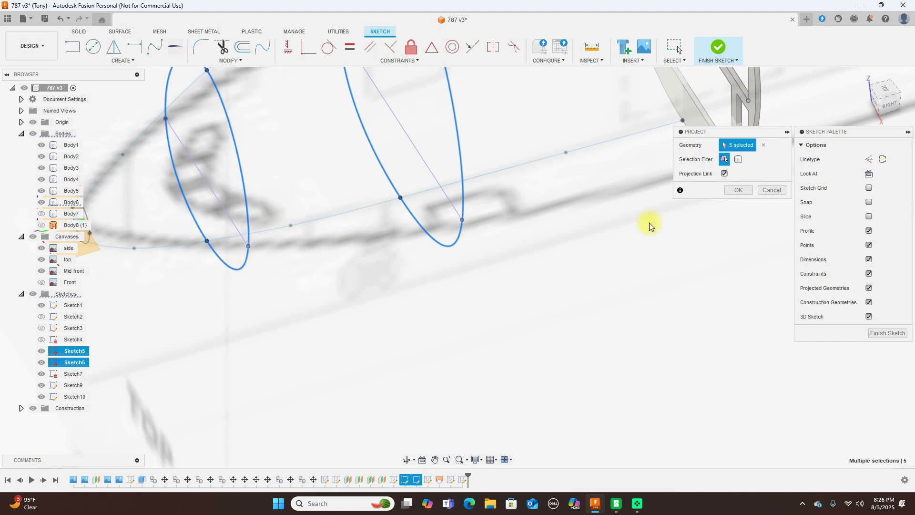
pyautogui.click(750, 192)
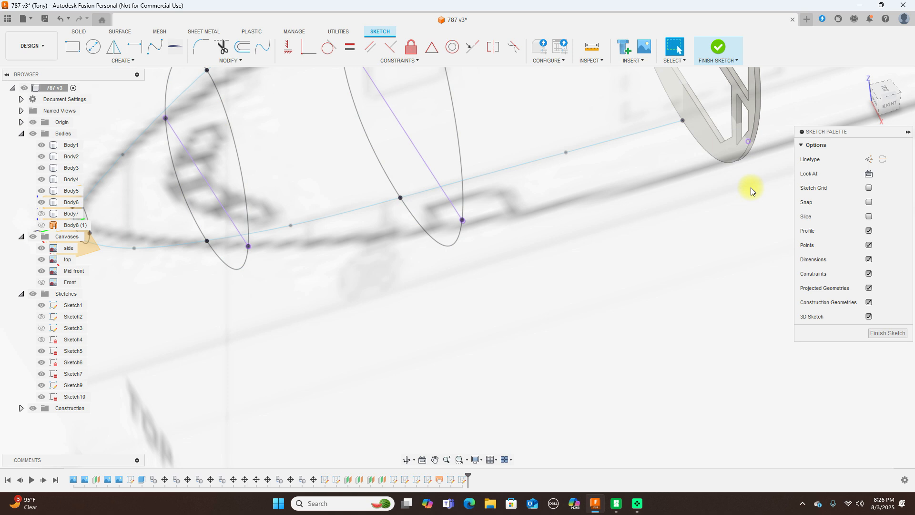
pyautogui.click(889, 91)
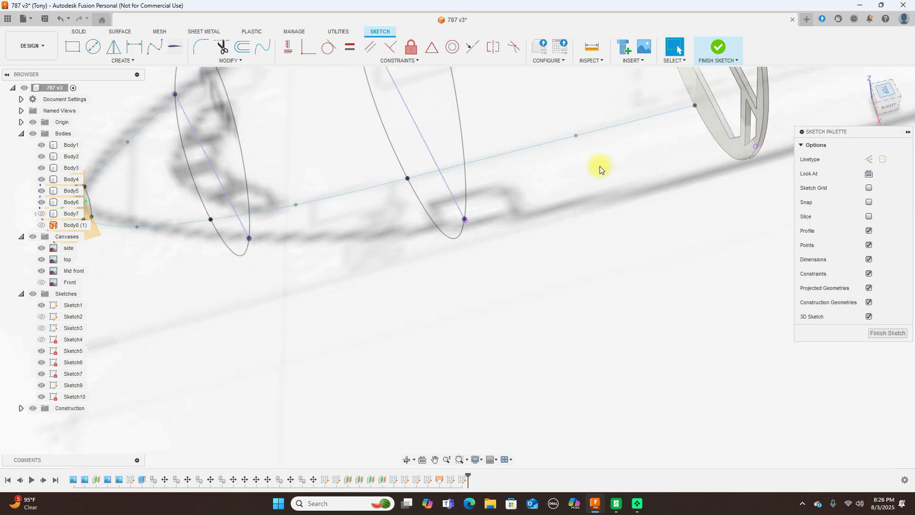
pyautogui.scroll(-1, 593, 168)
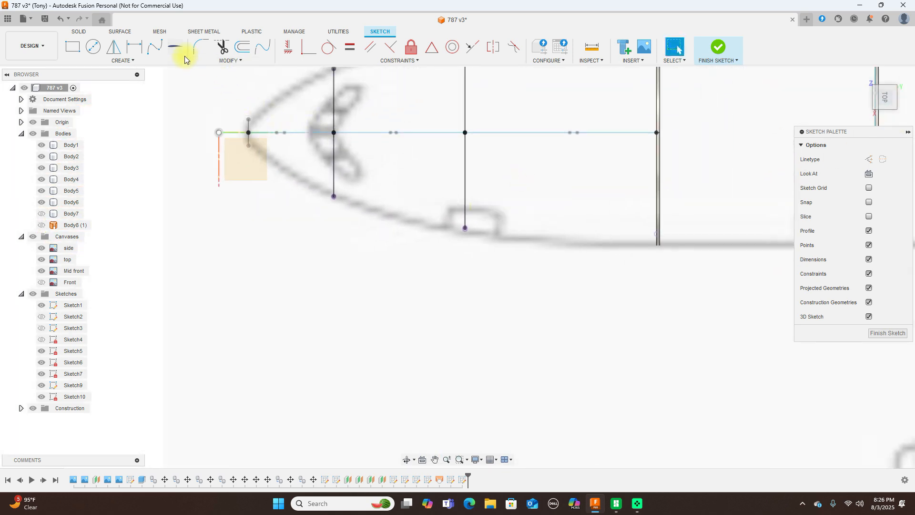
pyautogui.click(154, 46)
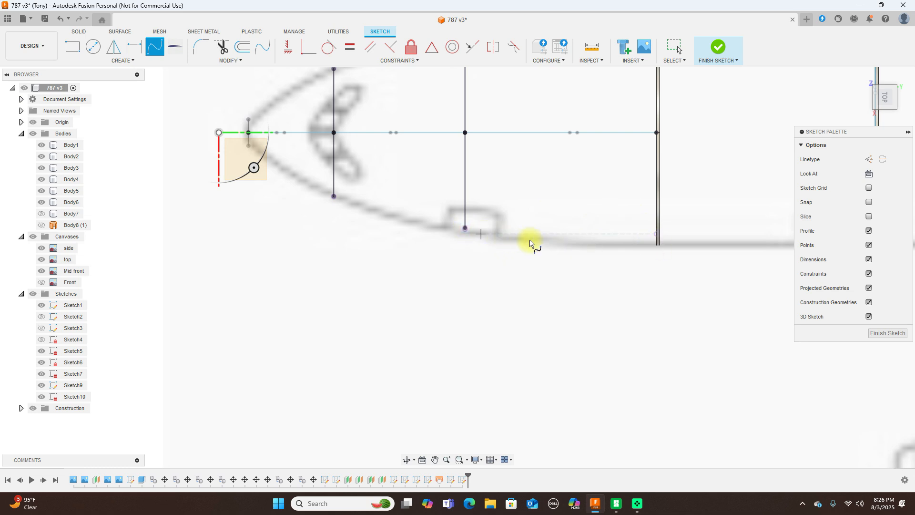
pyautogui.scroll(2, 658, 243)
pyautogui.scroll(3, 658, 243)
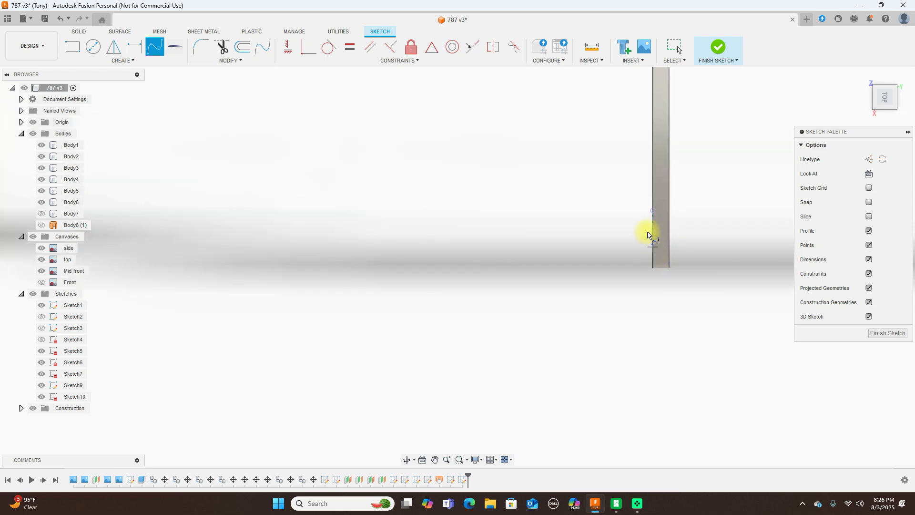
pyautogui.rightClick(580, 243)
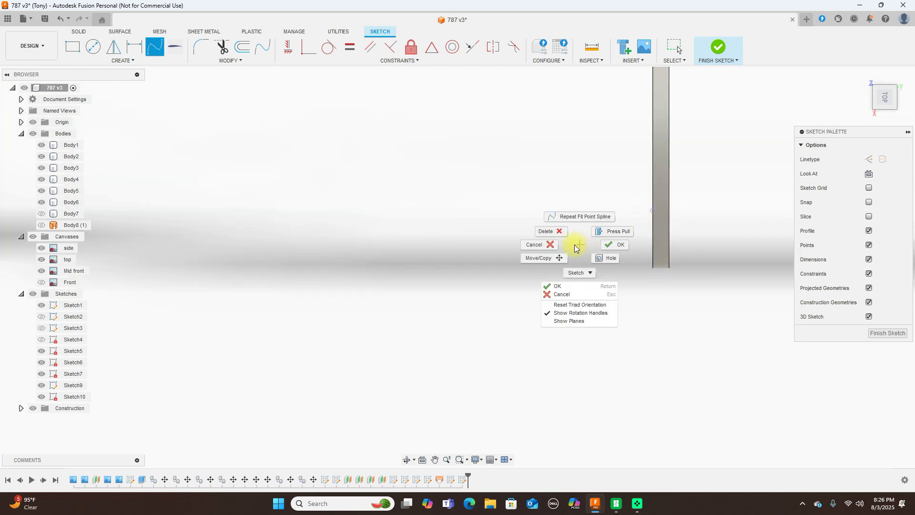
pyautogui.click(546, 244)
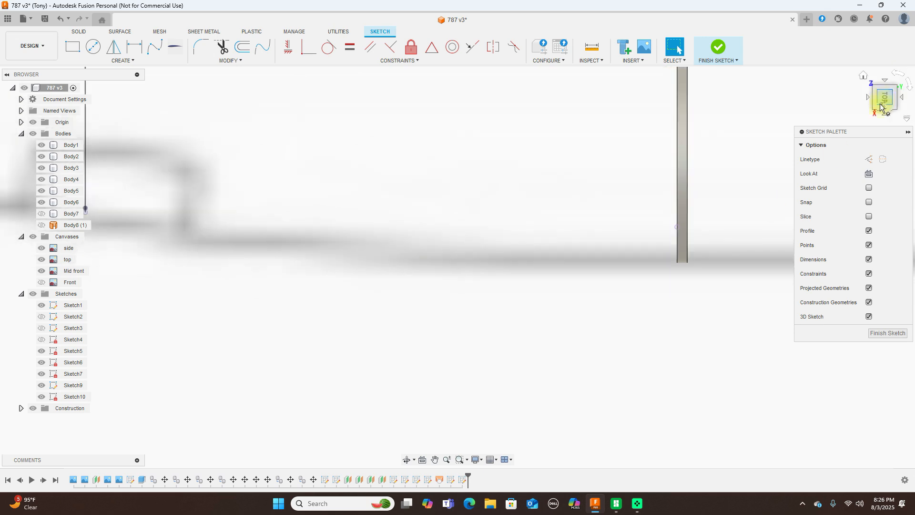
pyautogui.moveTo(875, 106)
pyautogui.mouseDown()
pyautogui.moveTo(893, 97)
pyautogui.moveTo(909, 43)
pyautogui.mouseUp()
pyautogui.scroll(-4, 736, 210)
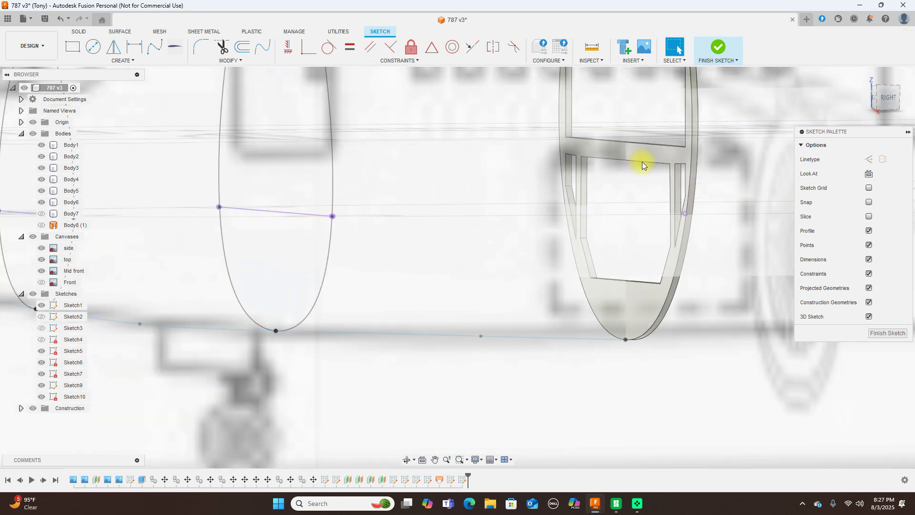
# Draw a fit point spline from Body6's projected side point through the nose cross-sections' side points to the nose tip, with intermediate points between the larger sections.
pyautogui.click(155, 46)
pyautogui.click(685, 215)
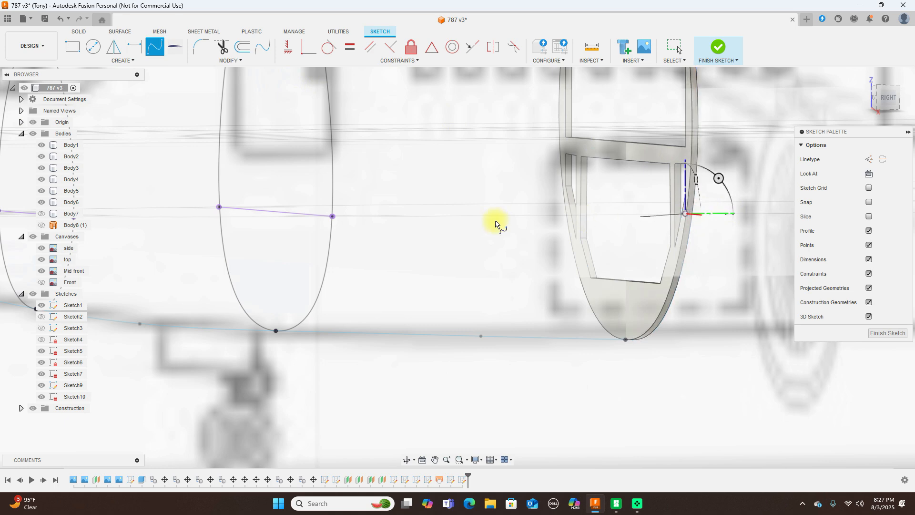
pyautogui.click(494, 216)
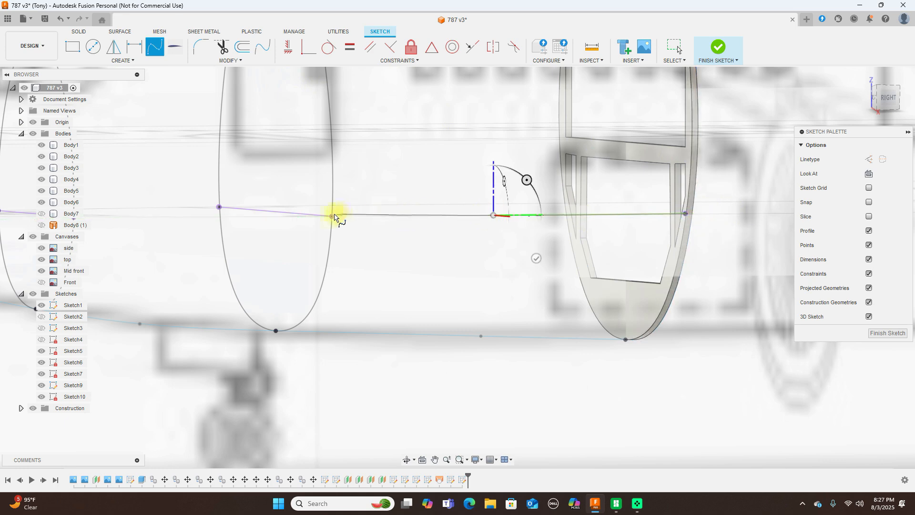
pyautogui.click(332, 215)
pyautogui.scroll(-4, 333, 213)
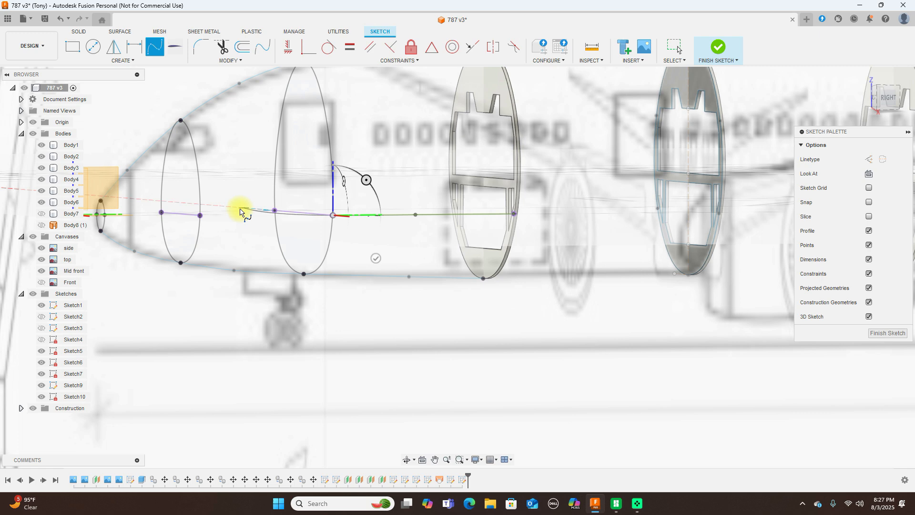
pyautogui.click(232, 214)
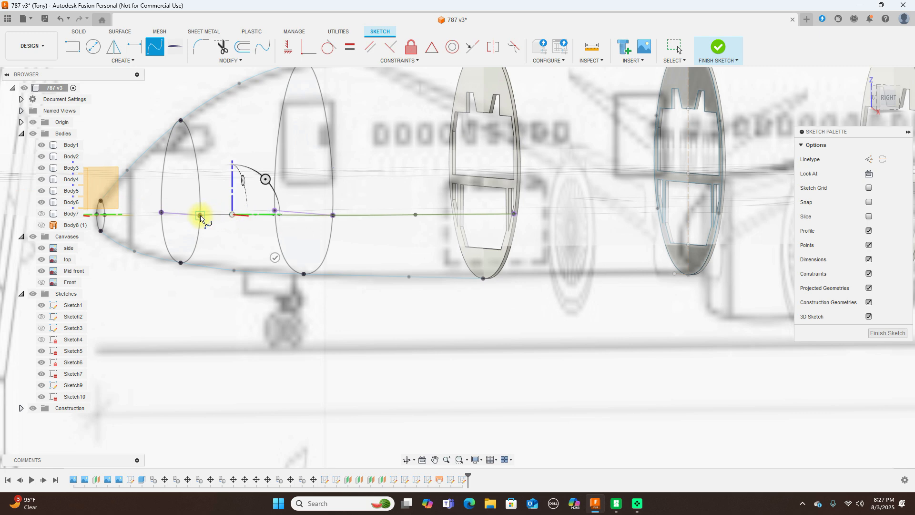
pyautogui.scroll(3, 133, 221)
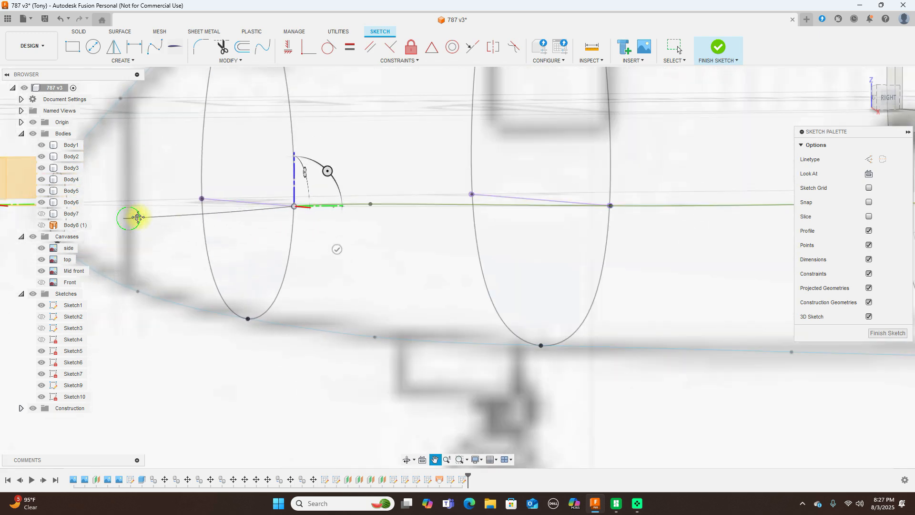
pyautogui.moveTo(137, 218); pyautogui.dragTo(271, 210, button='middle')
pyautogui.click(242, 199)
pyautogui.rightClick(241, 198)
pyautogui.click(270, 199)
pyautogui.scroll(-3, 421, 237)
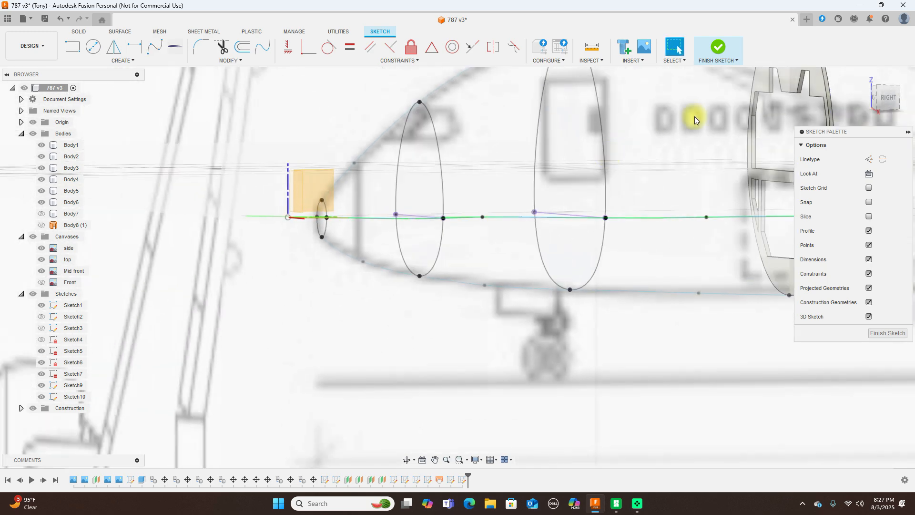
# In the top view, move the spline's end to X 100.616 and its intermediate points to about (73.2, 143.1) and (100.6, 312.1) along the fuselage outline.
pyautogui.click(887, 98)
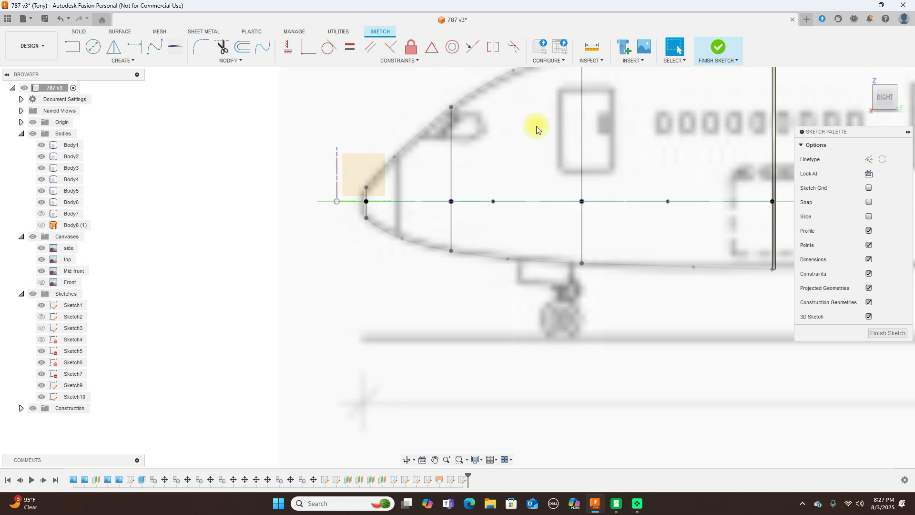
pyautogui.click(887, 83)
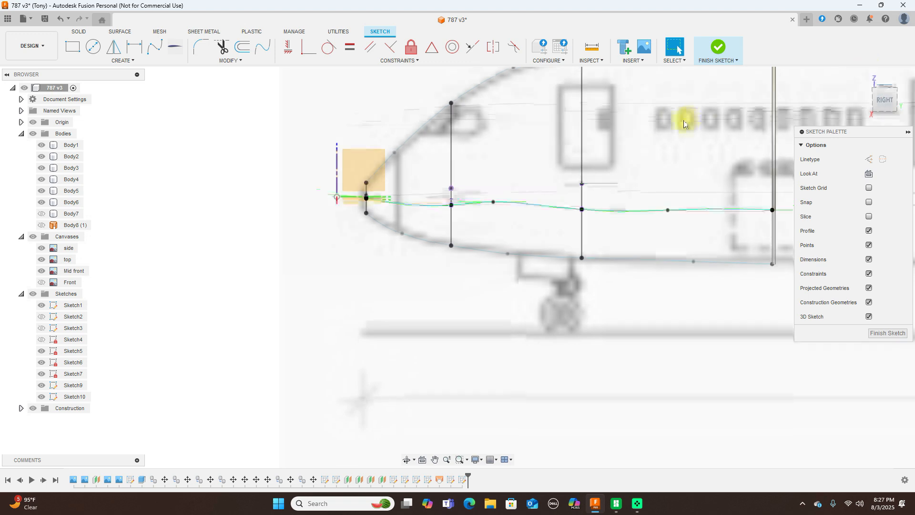
pyautogui.scroll(-2, 605, 227)
pyautogui.moveTo(772, 364); pyautogui.dragTo(572, 336, button='middle')
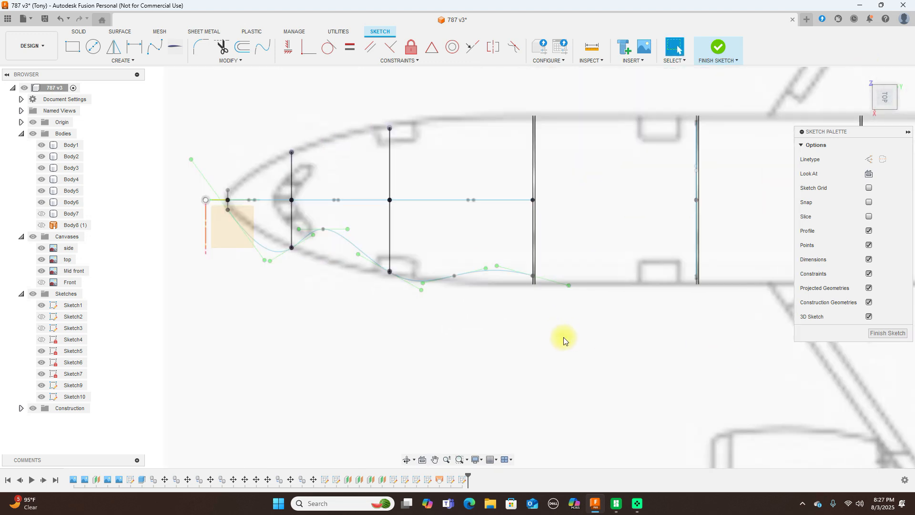
pyautogui.click(533, 277)
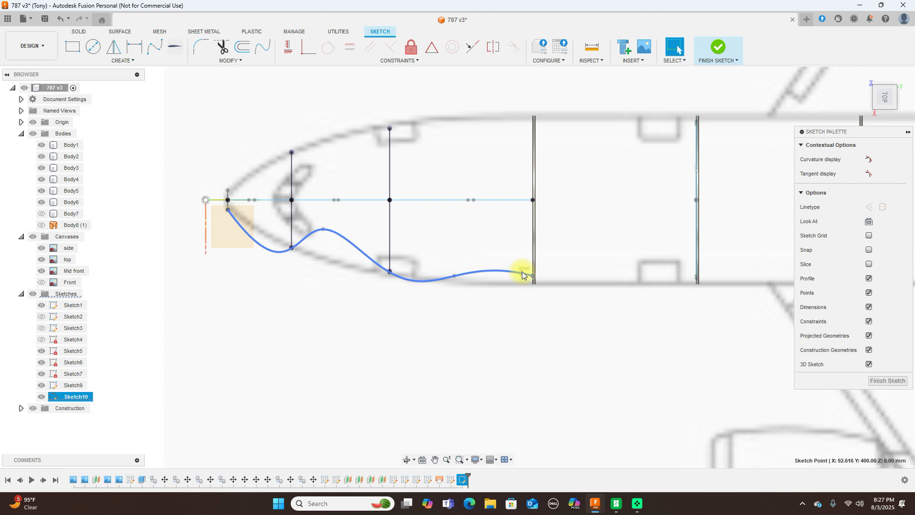
pyautogui.press('Delete')
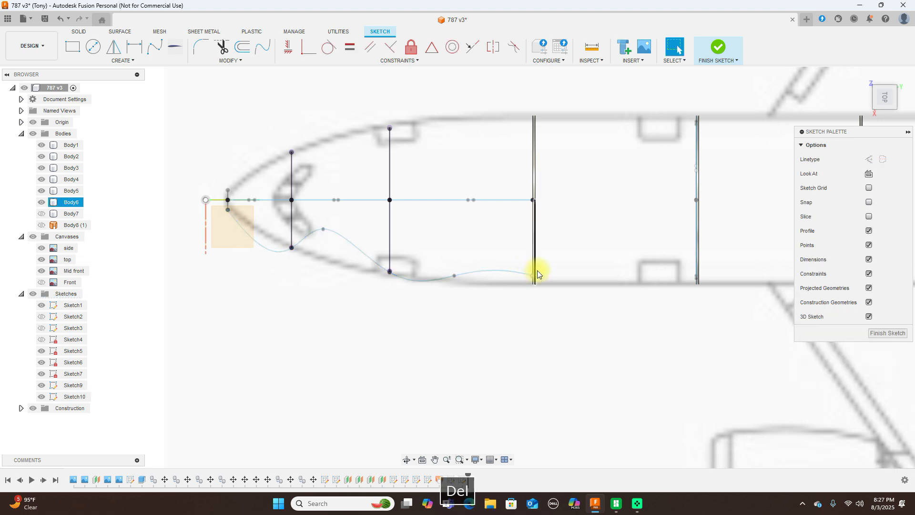
pyautogui.click(534, 276)
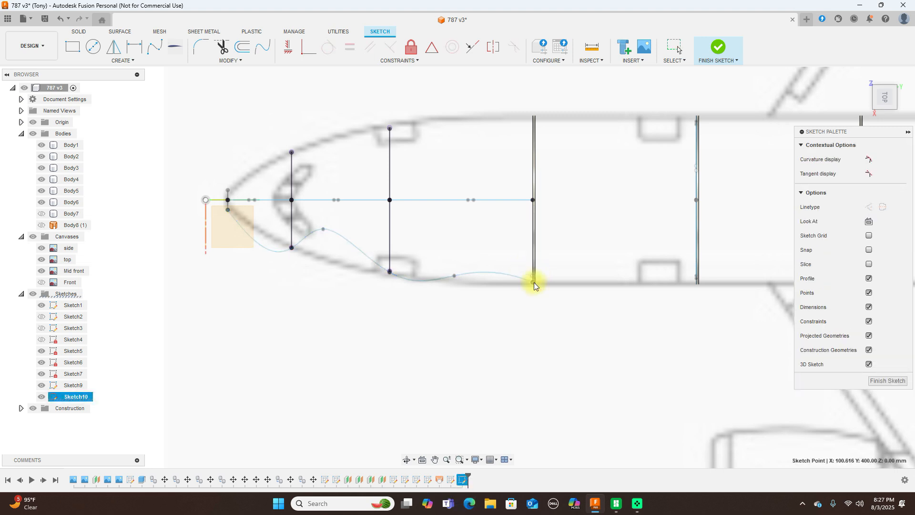
pyautogui.click(457, 276)
pyautogui.moveTo(450, 279); pyautogui.dragTo(446, 283)
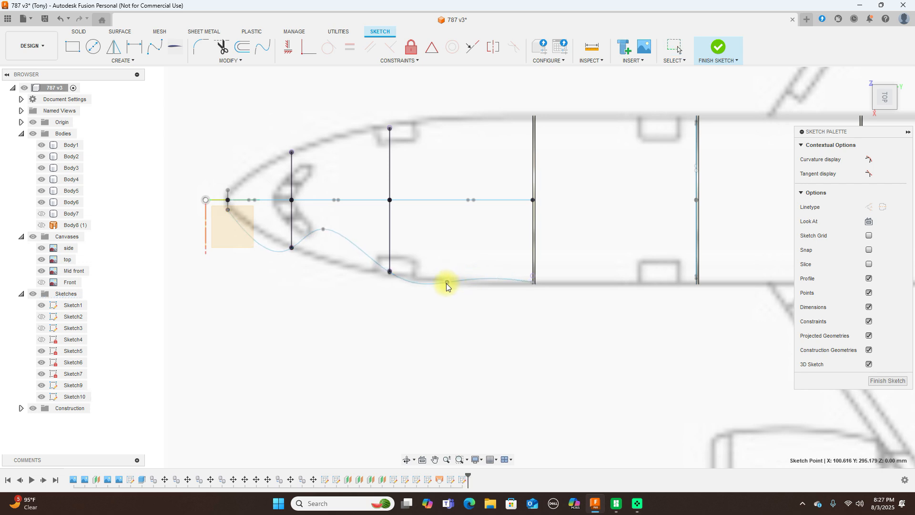
pyautogui.moveTo(323, 231); pyautogui.dragTo(322, 259)
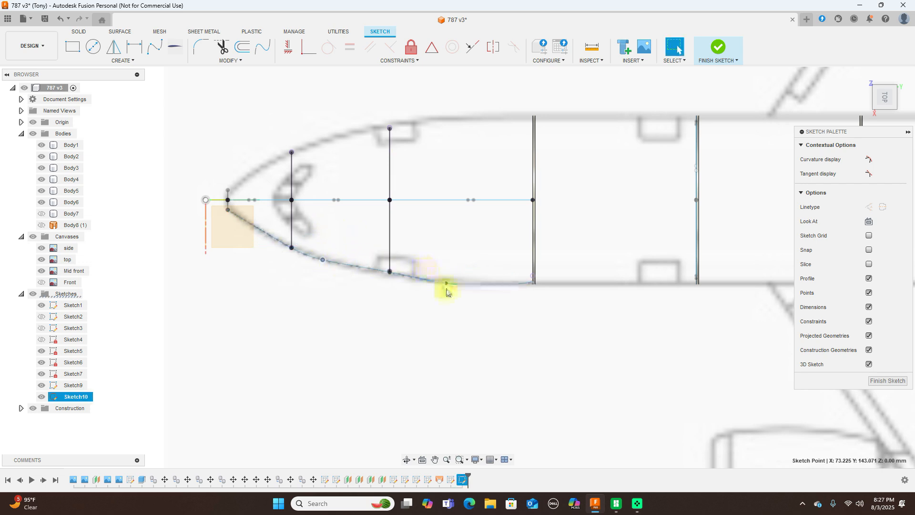
pyautogui.moveTo(447, 284); pyautogui.dragTo(461, 282)
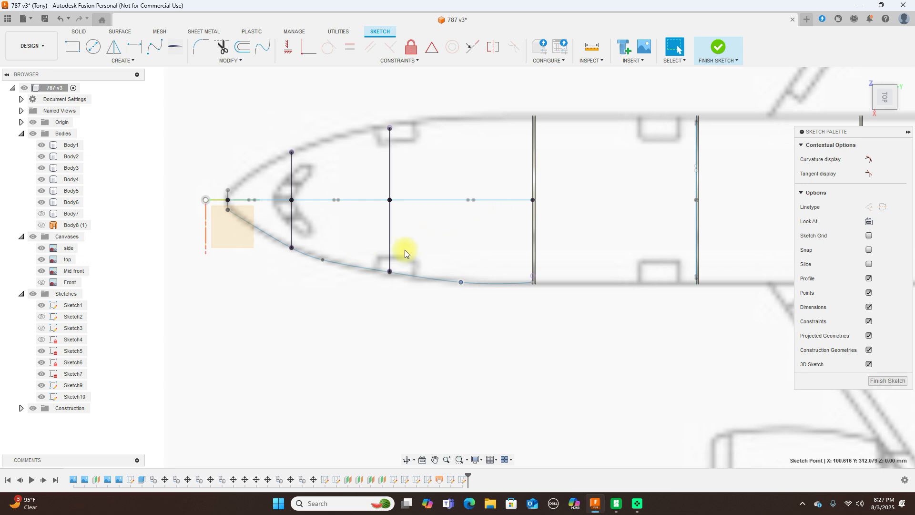
# Delete the reshaped side spline from the horizontal sketch.
pyautogui.click(413, 277)
pyautogui.press('Delete')
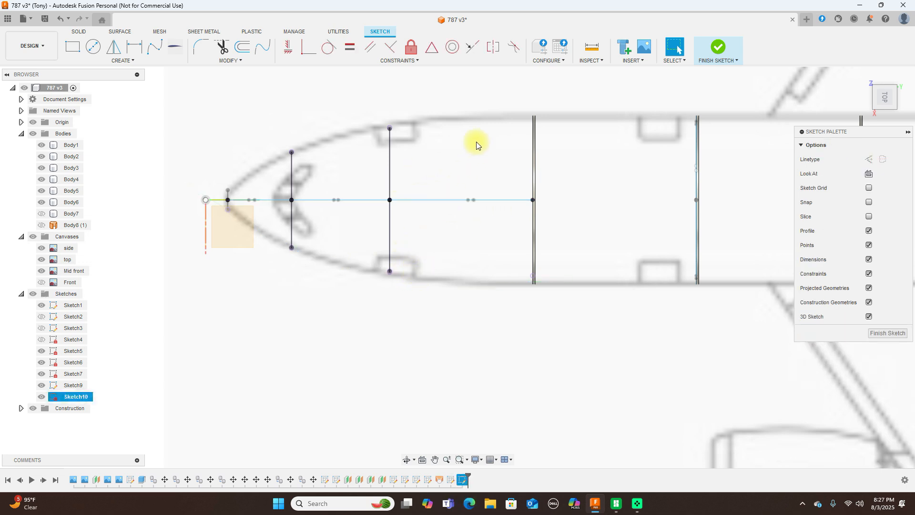
# Project the Body6 frame's side geometry into the horizontal sketch.
pyautogui.press('p')
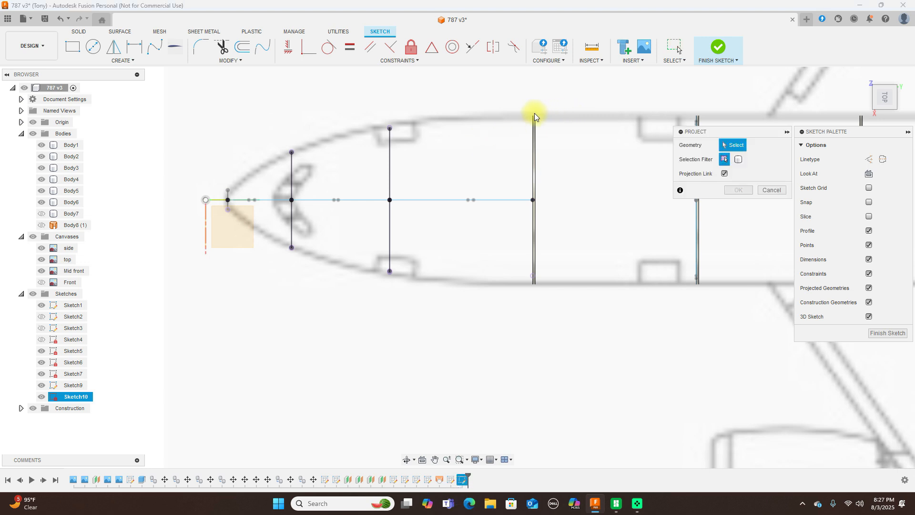
pyautogui.scroll(4, 532, 113)
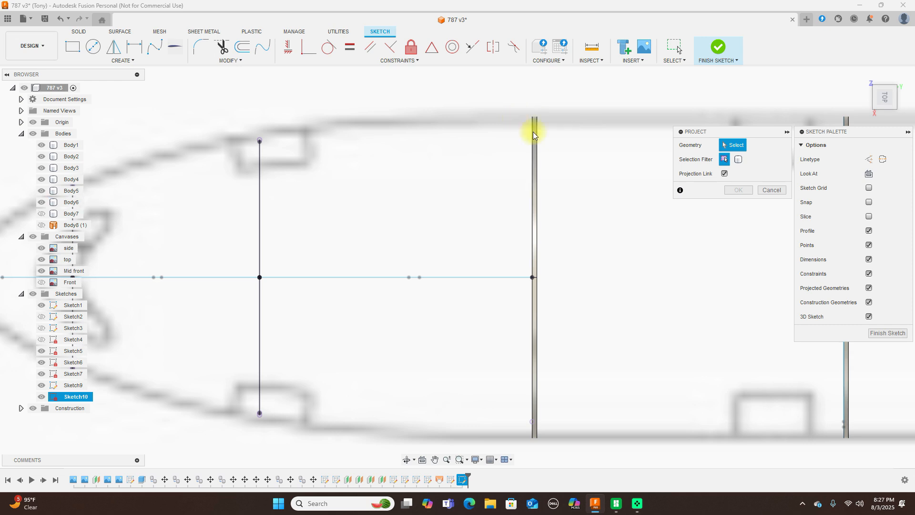
# Cancel the Project command without projecting any geometry and finish the 3D sketch.
pyautogui.click(886, 99)
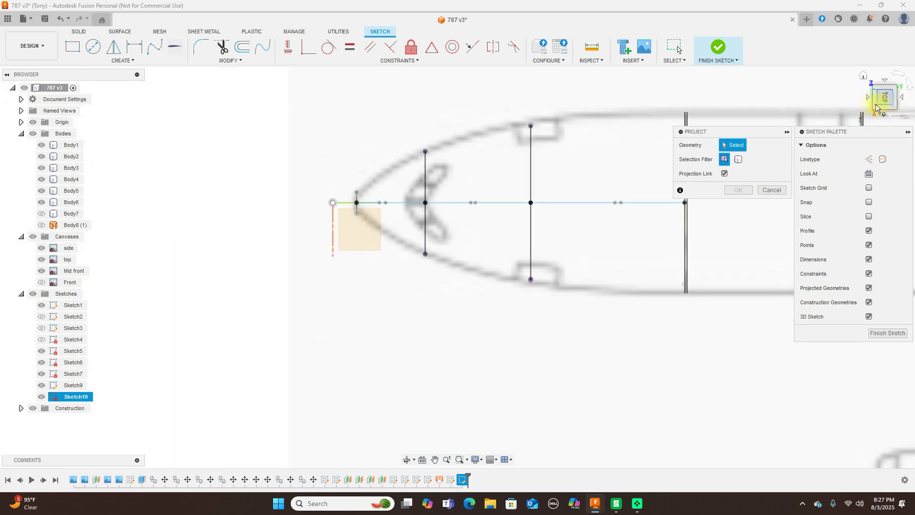
pyautogui.moveTo(878, 107); pyautogui.dragTo(21, 53)
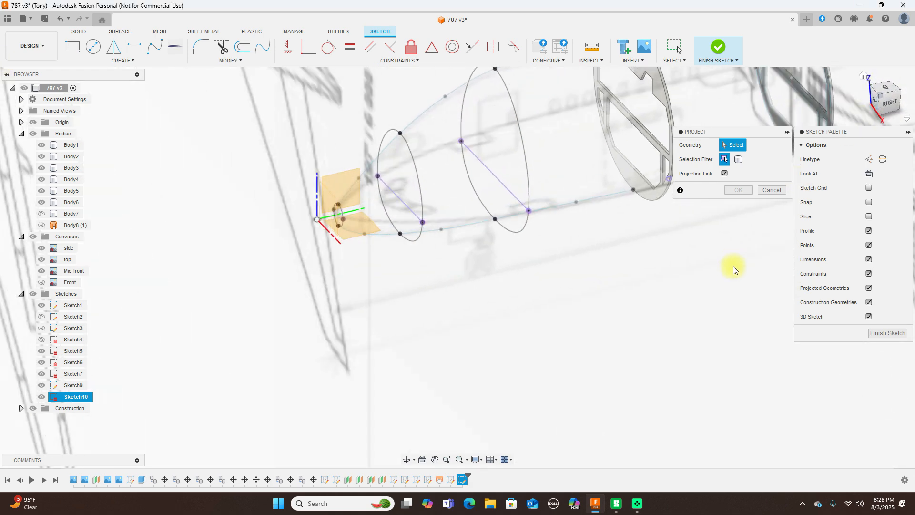
pyautogui.scroll(4, 667, 231)
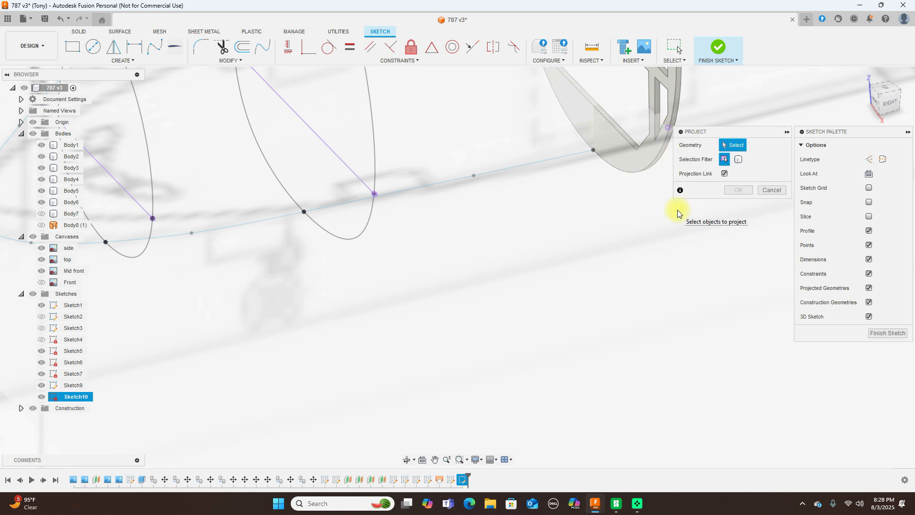
pyautogui.scroll(-4, 620, 250)
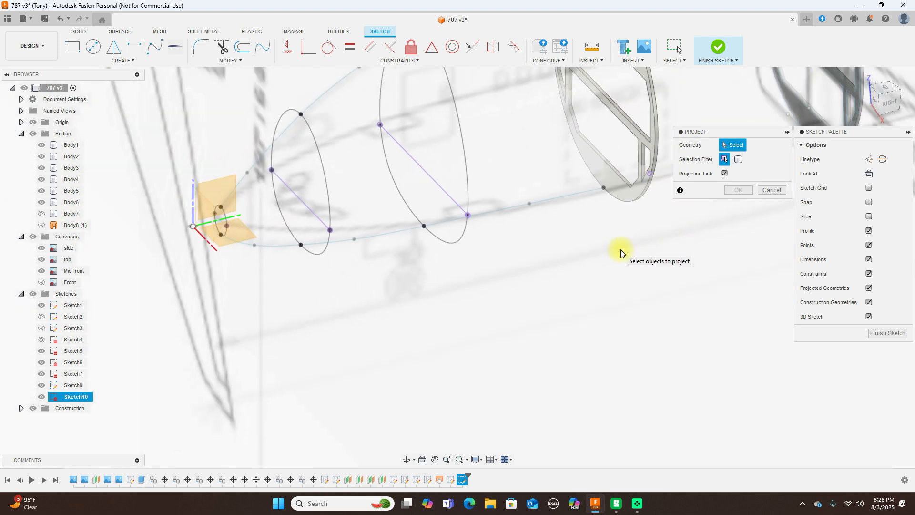
pyautogui.click(766, 191)
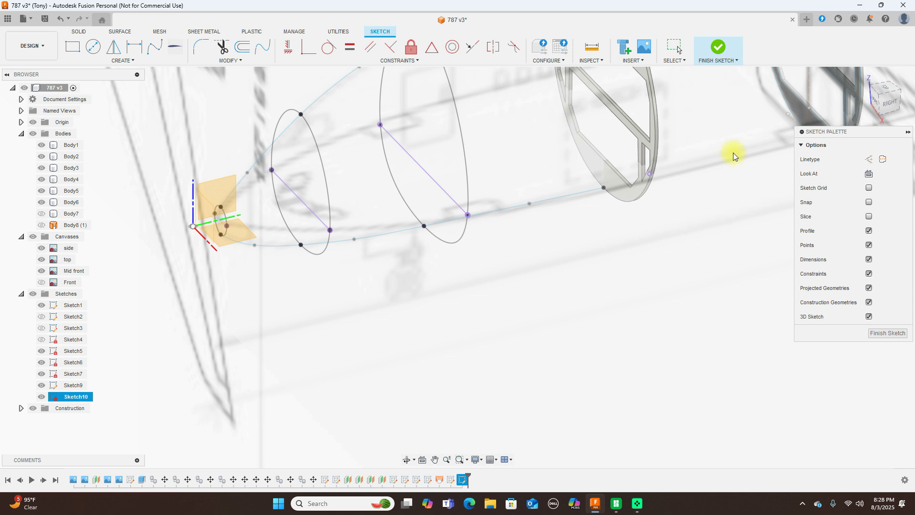
pyautogui.click(720, 54)
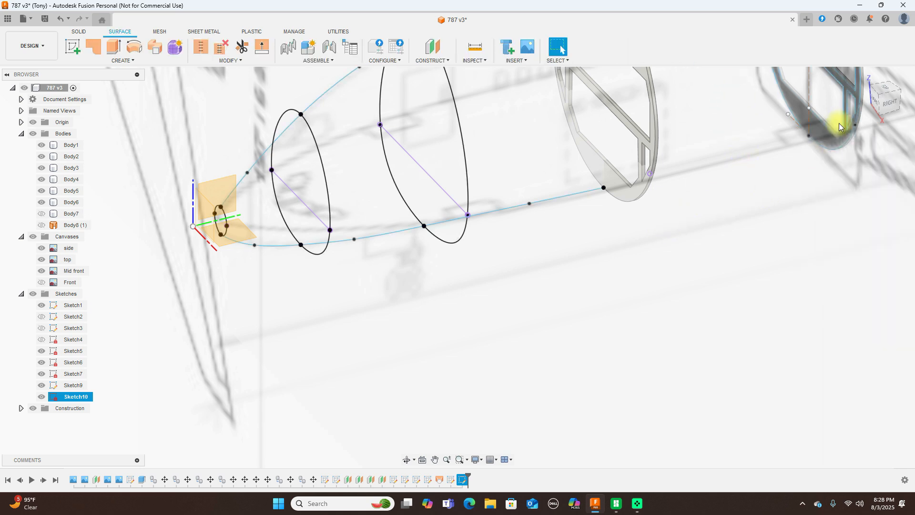
# Try a surface Loft between the foremost frame's outer edge and the neighbouring nose ellipse, and remove both profiles.
pyautogui.click(896, 106)
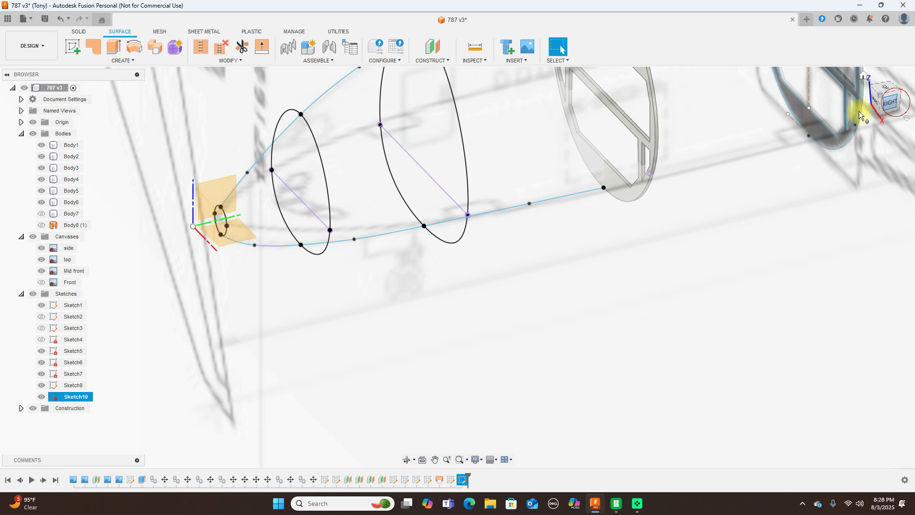
pyautogui.moveTo(609, 264); pyautogui.dragTo(474, 286, button='middle')
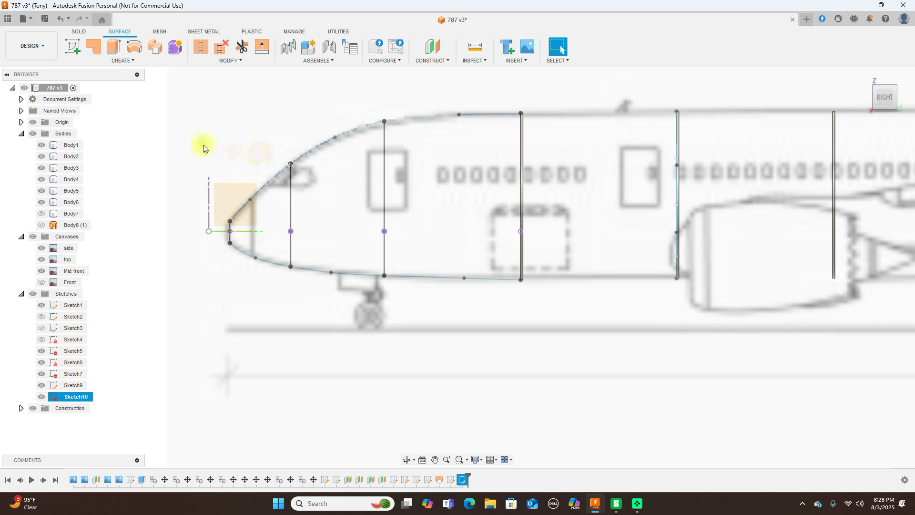
pyautogui.click(134, 60)
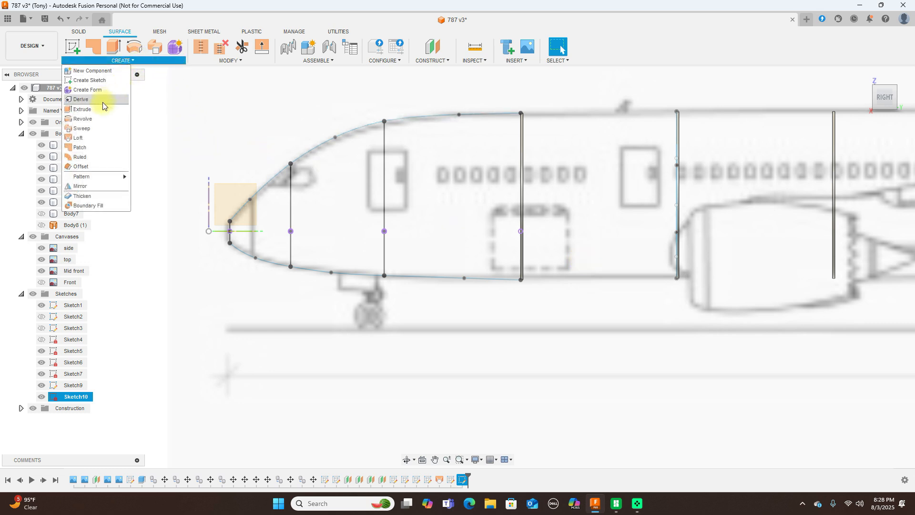
pyautogui.click(81, 140)
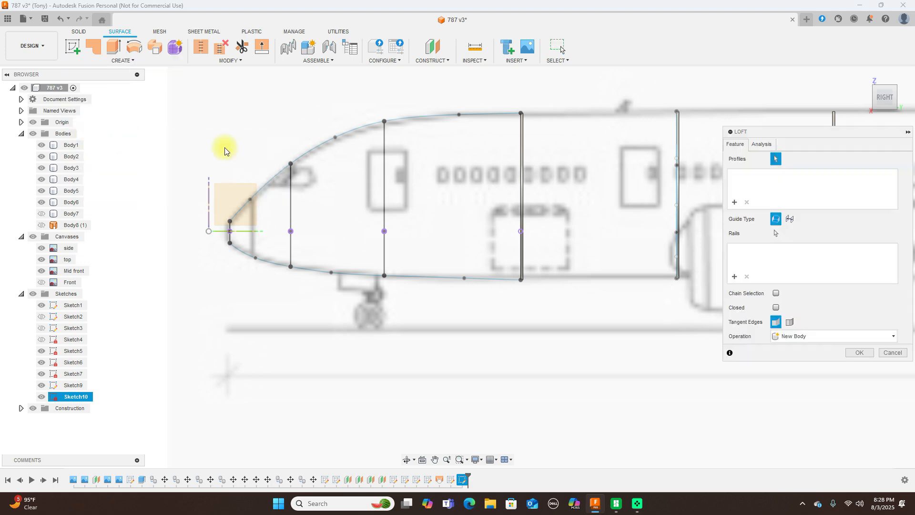
pyautogui.scroll(-2, 442, 156)
pyautogui.moveTo(567, 100); pyautogui.dragTo(526, 116, button='middle')
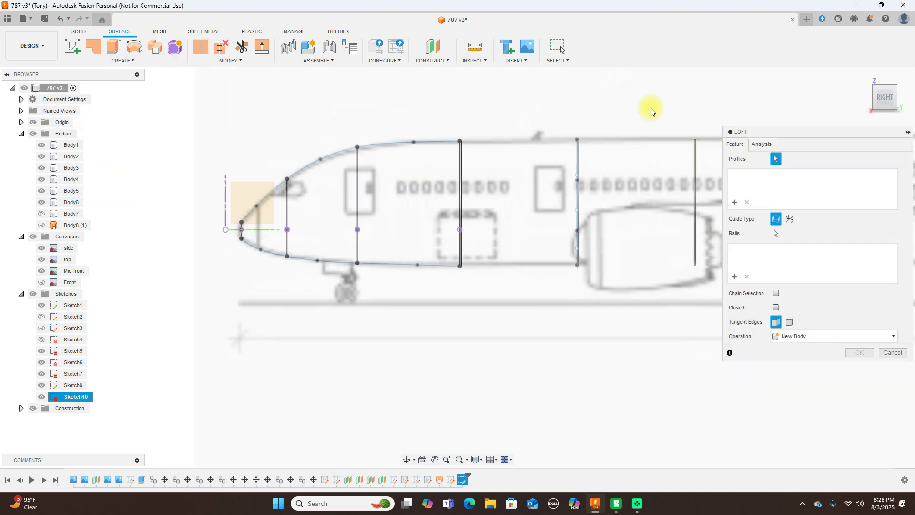
pyautogui.click(875, 97)
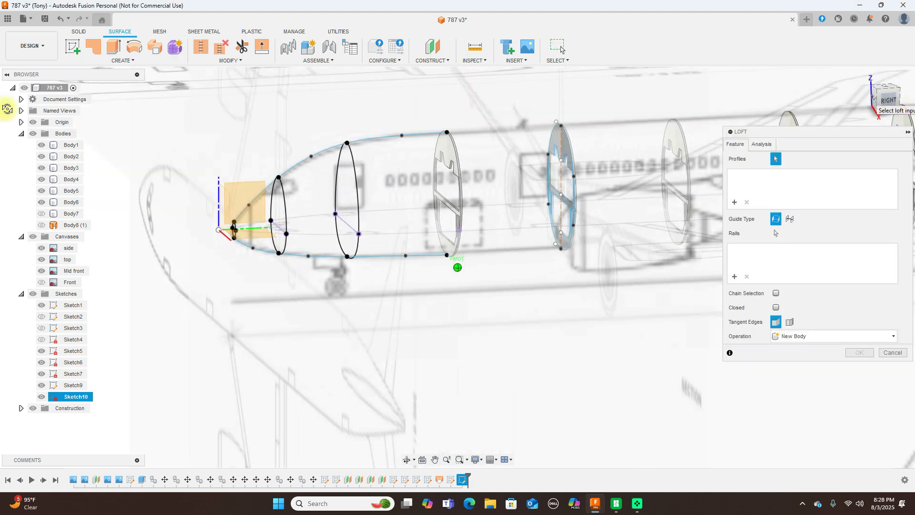
pyautogui.scroll(2, 492, 217)
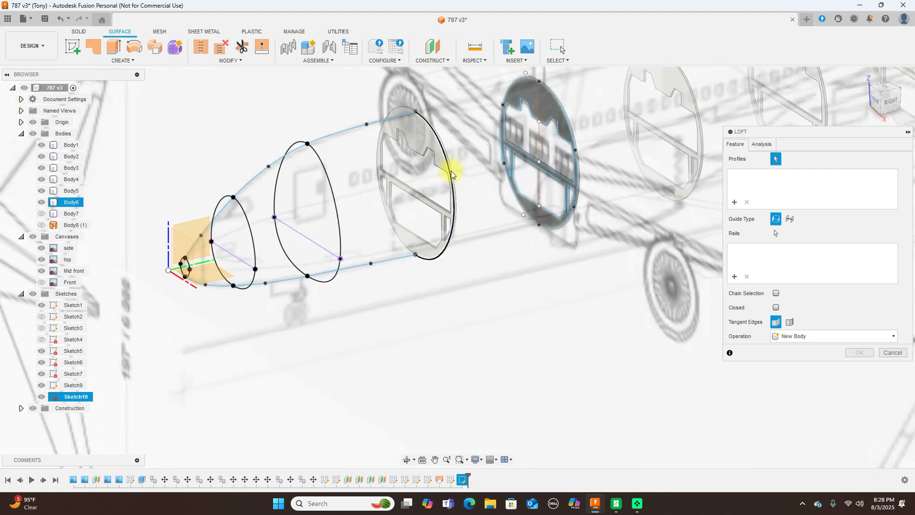
pyautogui.click(450, 176)
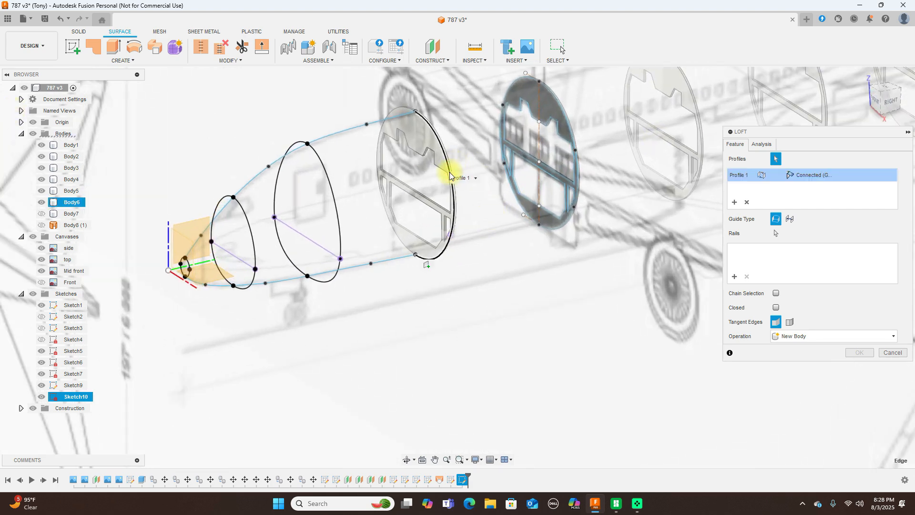
pyautogui.click(334, 199)
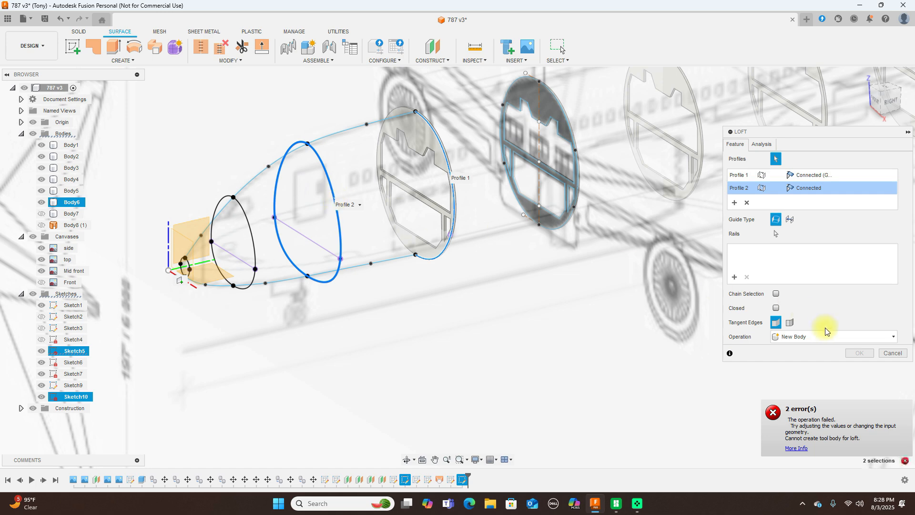
pyautogui.click(746, 202)
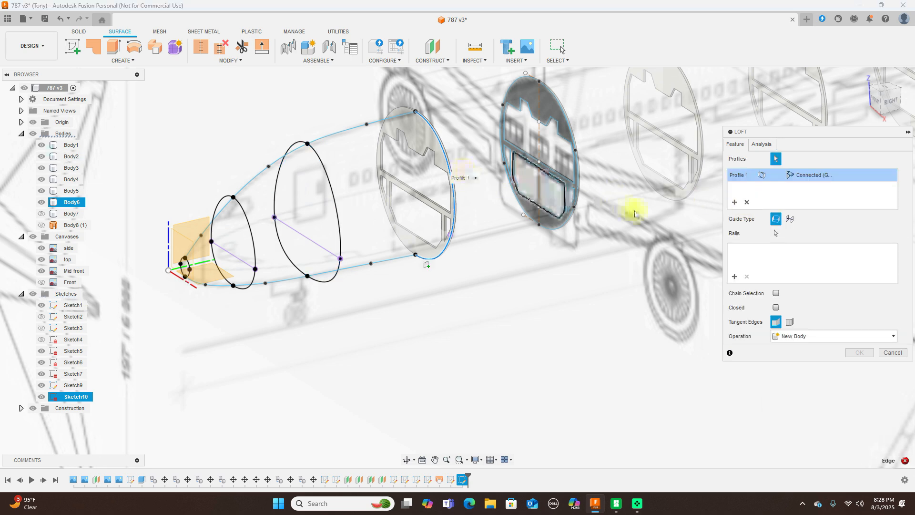
pyautogui.click(747, 203)
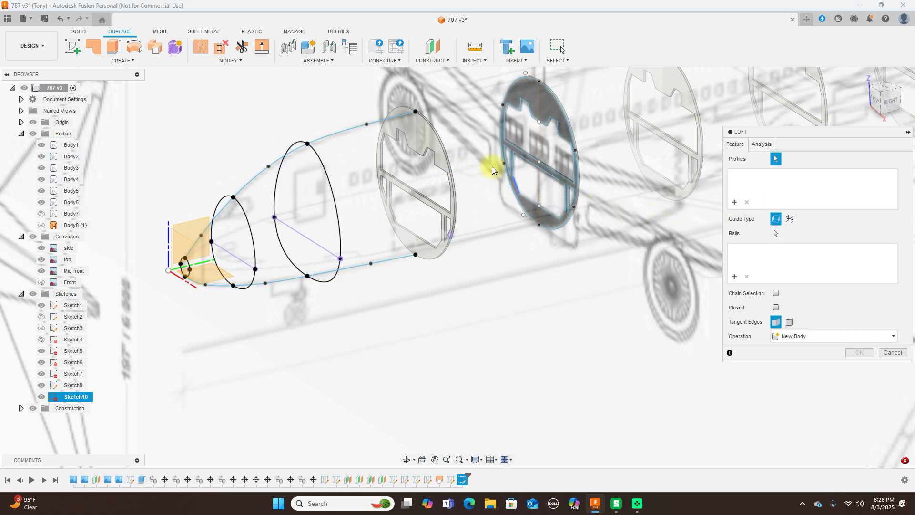
# Choose the foremost frame's full outer edge and the three nose ellipses, ordered toward the tip, as the loft profiles.
pyautogui.click(437, 138)
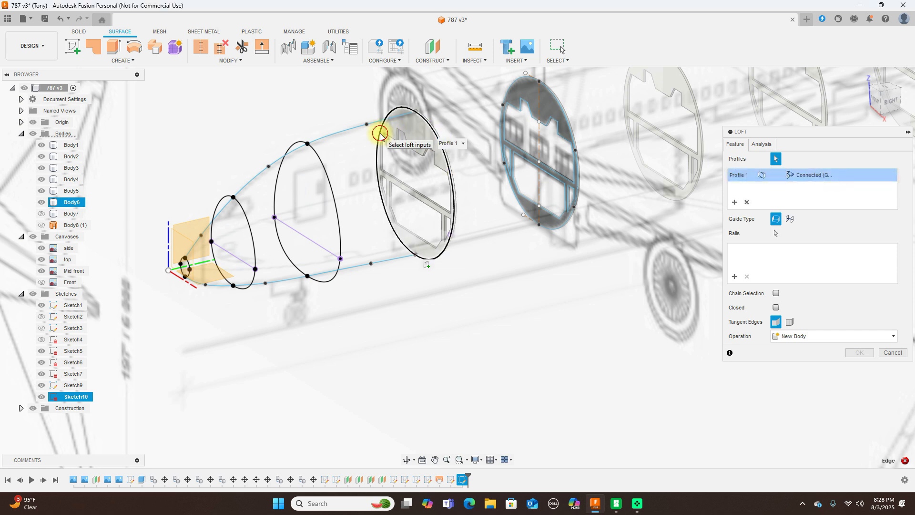
pyautogui.click(318, 155)
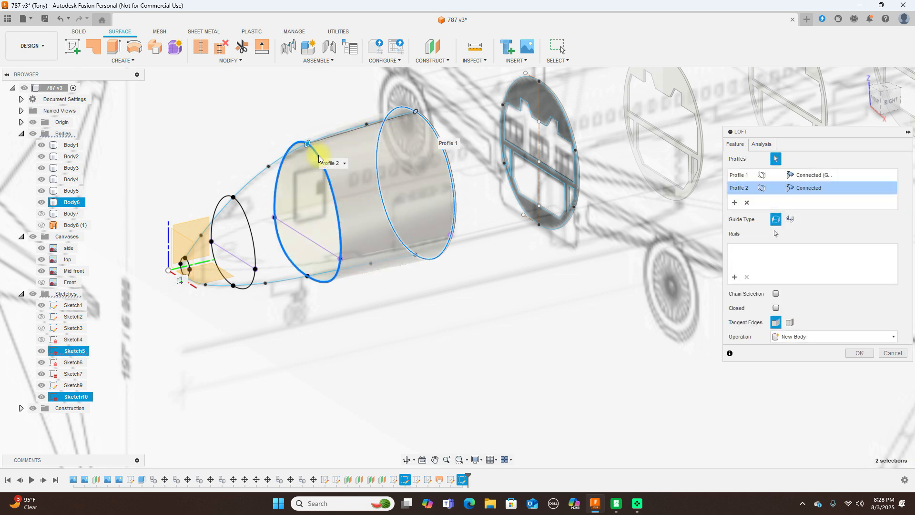
pyautogui.click(244, 207)
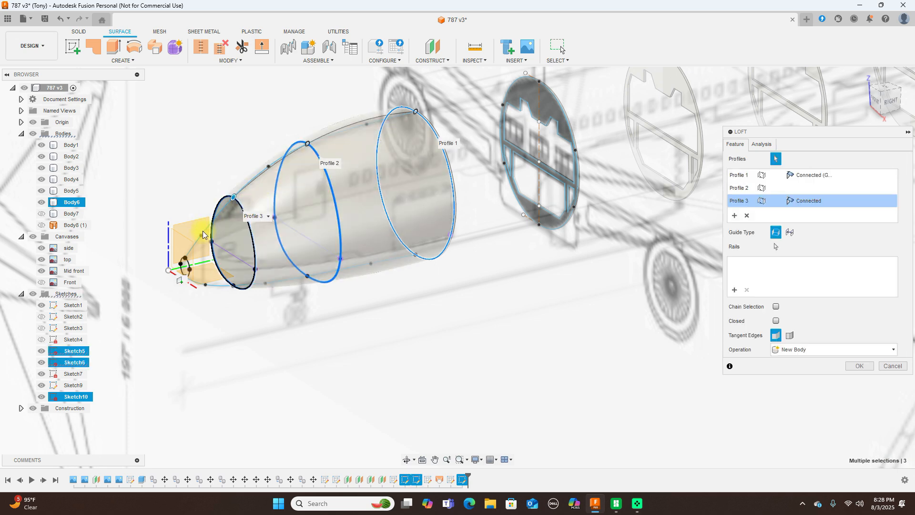
pyautogui.scroll(2, 188, 260)
pyautogui.click(189, 271)
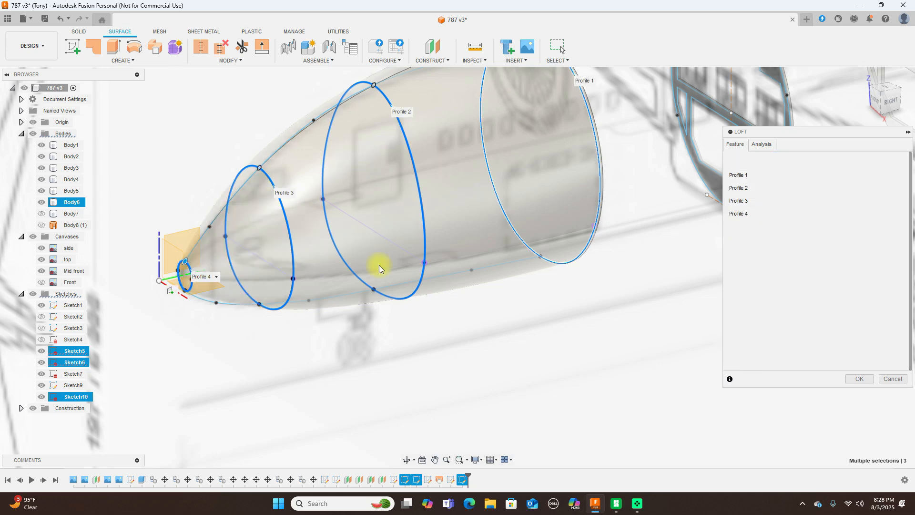
# Add the upper and lower side-view nose curves as guide rails for the loft.
pyautogui.click(894, 101)
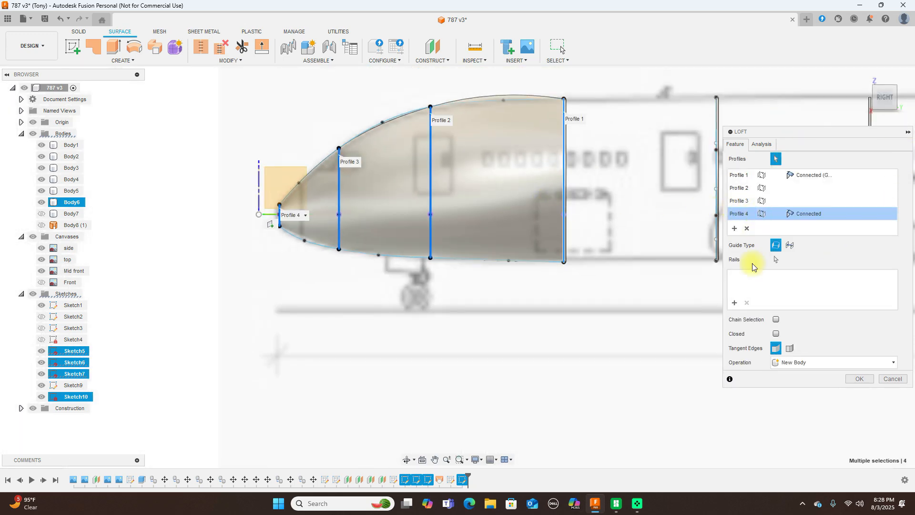
pyautogui.click(738, 305)
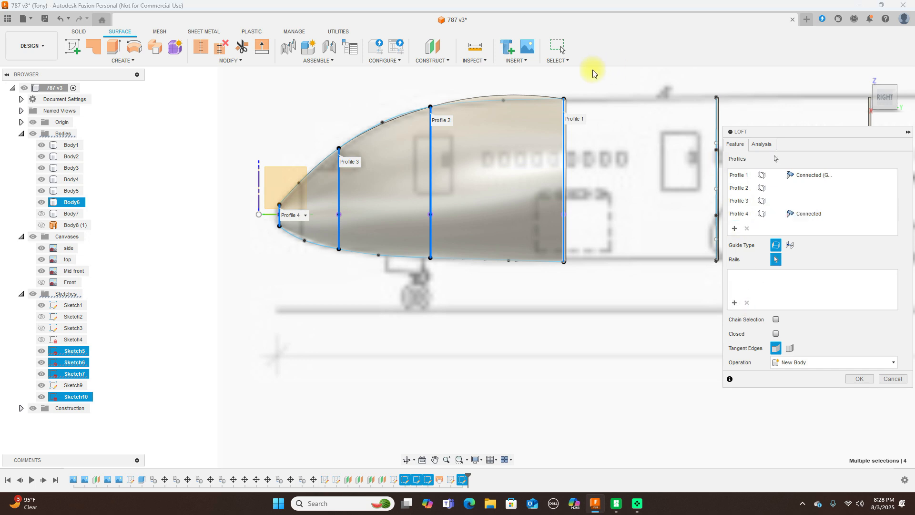
pyautogui.click(507, 101)
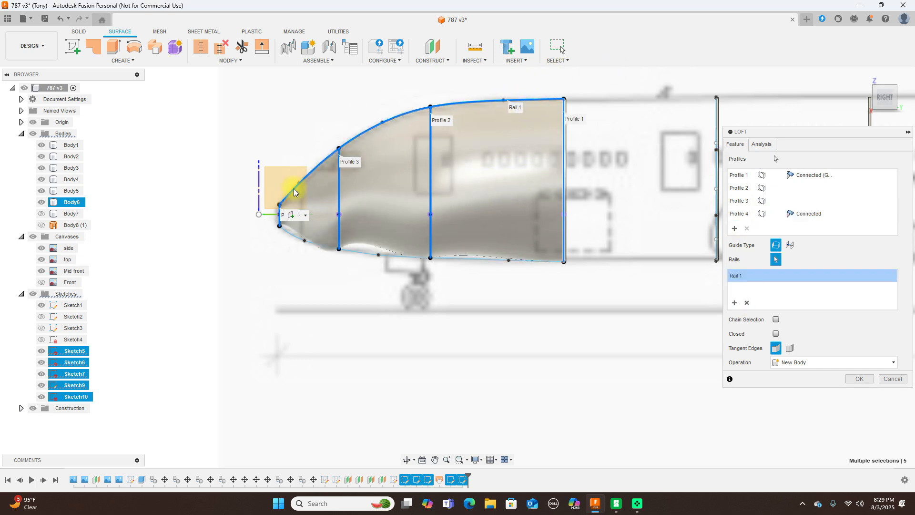
pyautogui.click(352, 250)
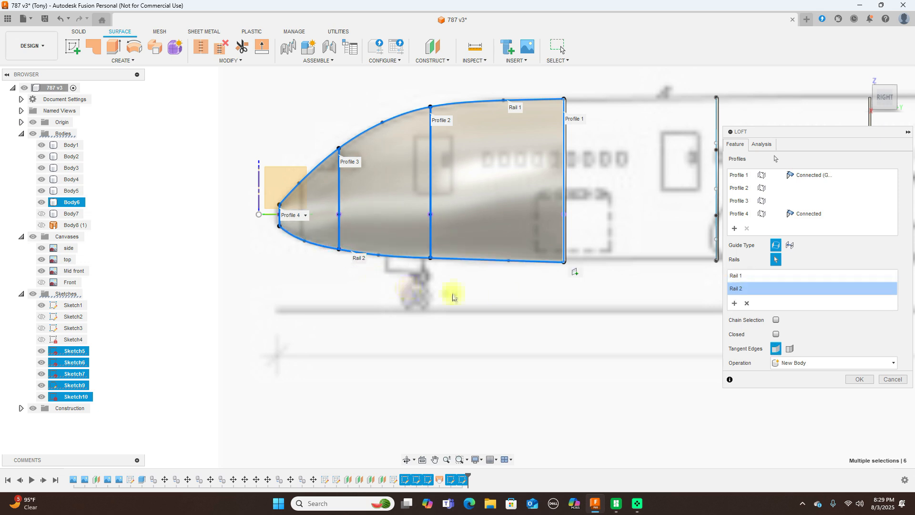
# Compare the loft preview with the top and side blueprints and cancel the Loft.
pyautogui.click(885, 81)
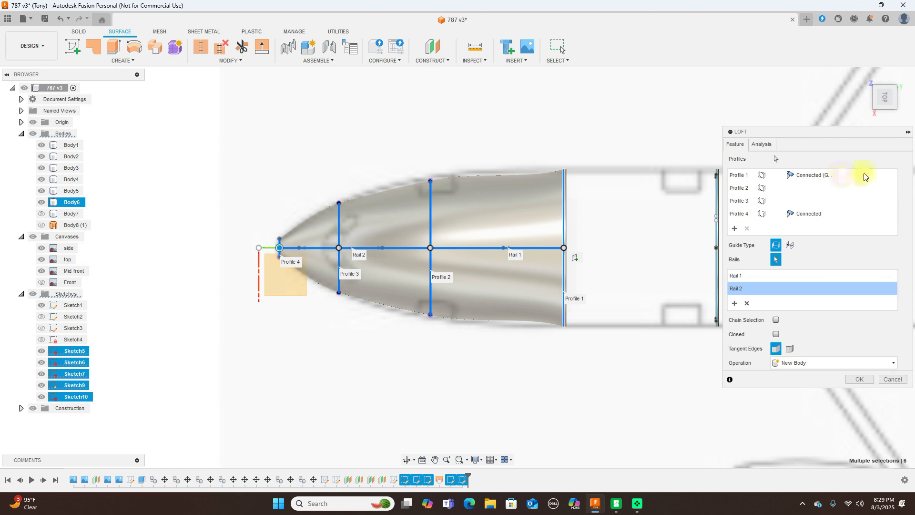
pyautogui.click(885, 113)
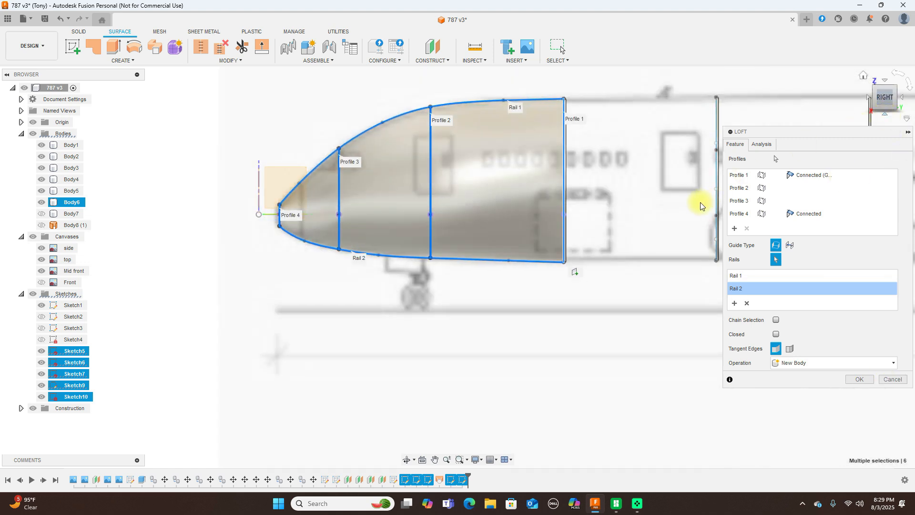
pyautogui.scroll(-3, 548, 281)
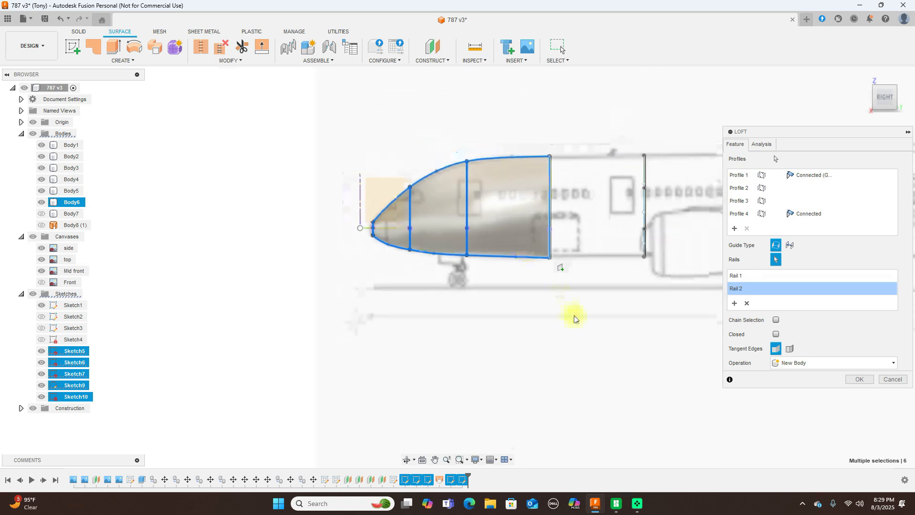
pyautogui.click(892, 378)
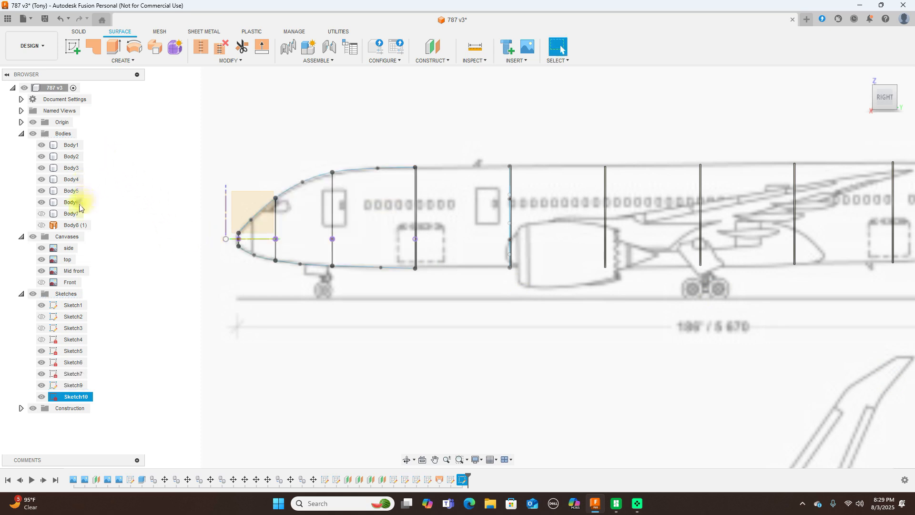
# Hide all the canvases and the rear frames Body1 to Body5, leaving the foremost frame Body6 shown.
pyautogui.click(32, 236)
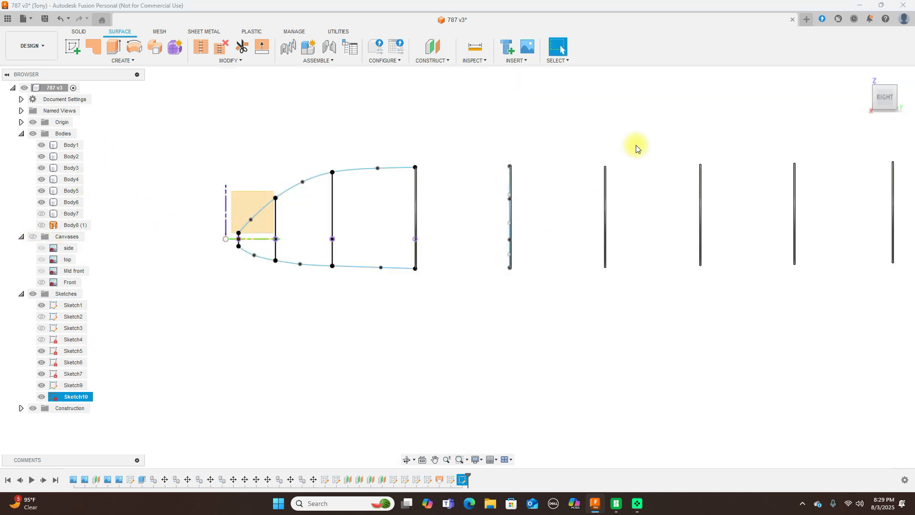
pyautogui.click(875, 100)
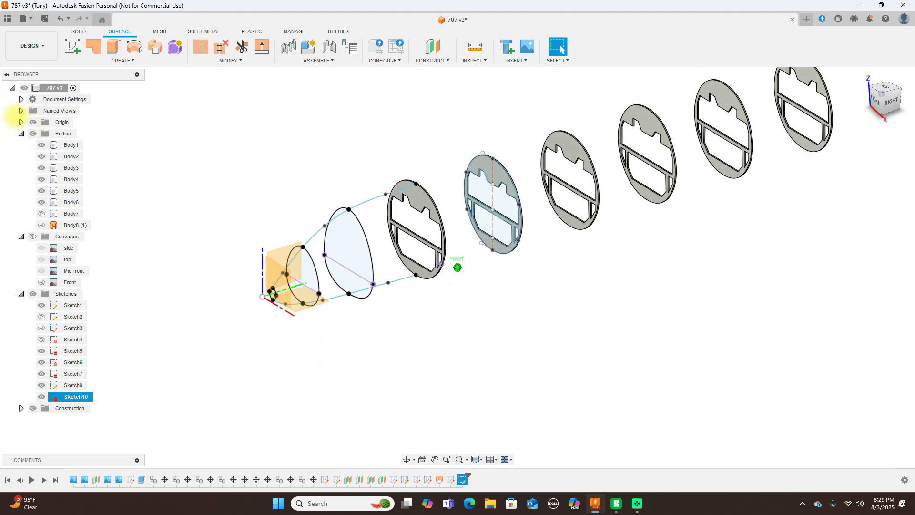
pyautogui.moveTo(13, 116)
pyautogui.keyDown('shift'); pyautogui.mouseDown(button='middle')
pyautogui.moveTo(3, 141)
pyautogui.moveTo(911, 143)
pyautogui.mouseUp(button='middle'); pyautogui.keyUp('shift')
pyautogui.scroll(2, 565, 290)
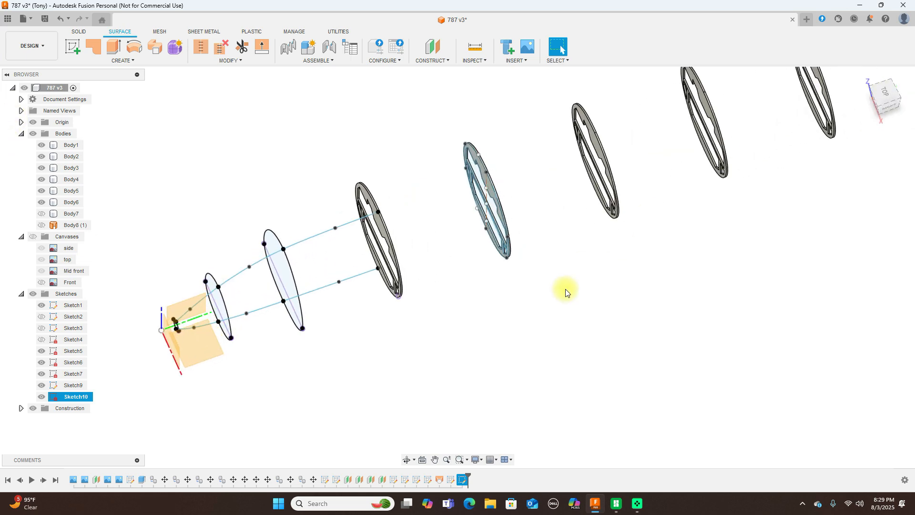
pyautogui.scroll(-2, 565, 290)
pyautogui.click(40, 191)
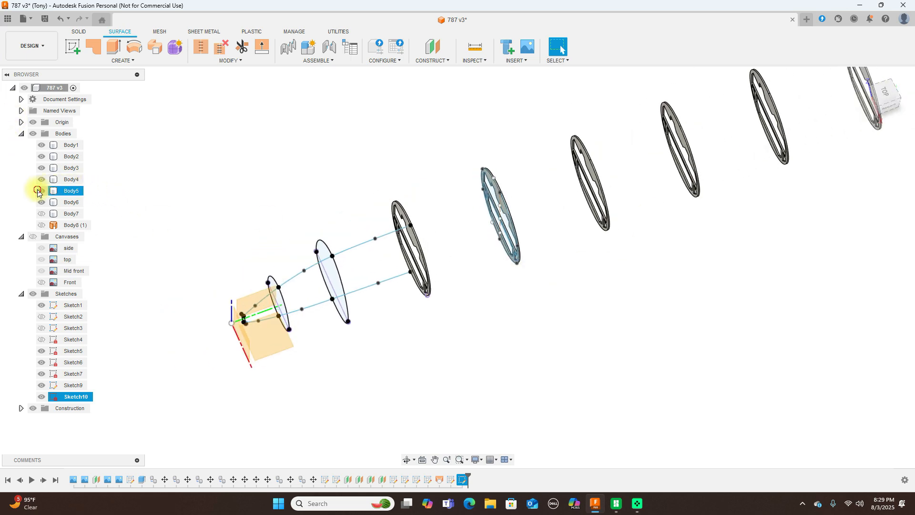
pyautogui.click(41, 179)
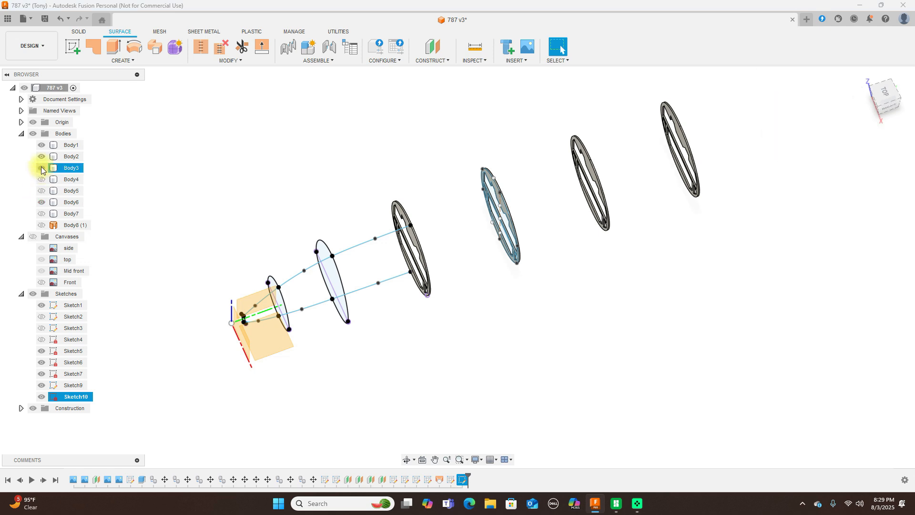
pyautogui.click(42, 167)
pyautogui.click(42, 156)
pyautogui.click(42, 145)
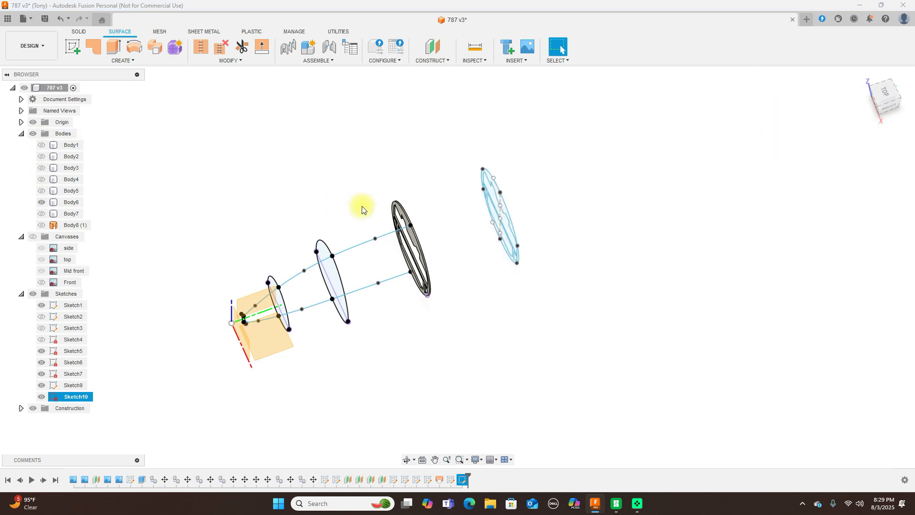
# Hide the origin and start a new sketch on the aircraft's side plane.
pyautogui.click(33, 122)
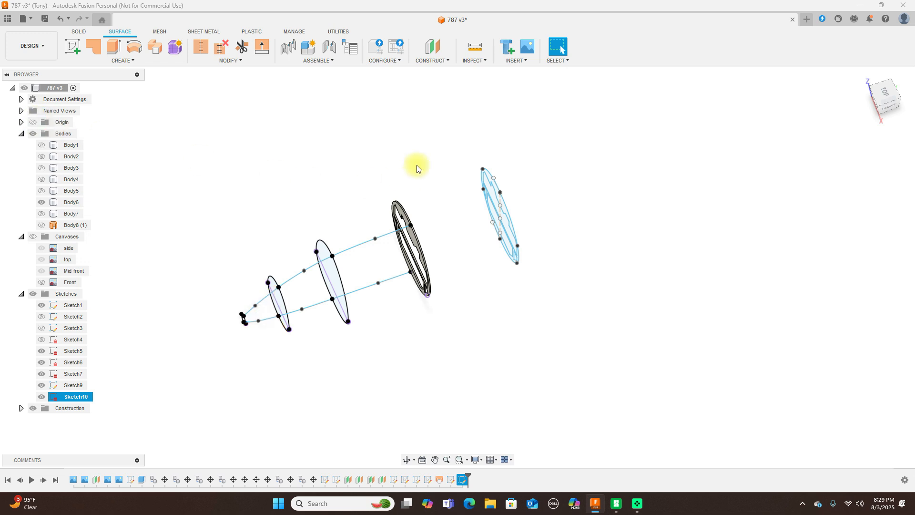
pyautogui.moveTo(879, 106); pyautogui.dragTo(898, 67)
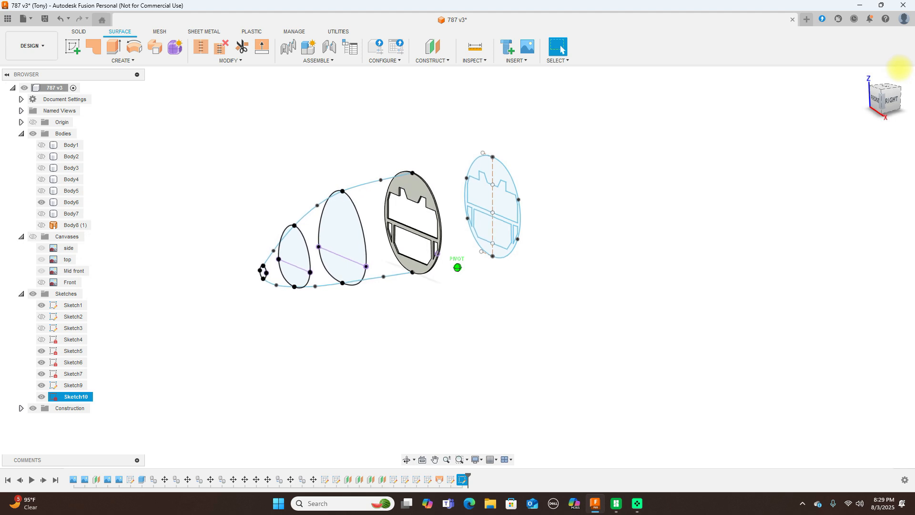
pyautogui.scroll(2, 435, 314)
pyautogui.moveTo(435, 314); pyautogui.dragTo(540, 298, button='middle')
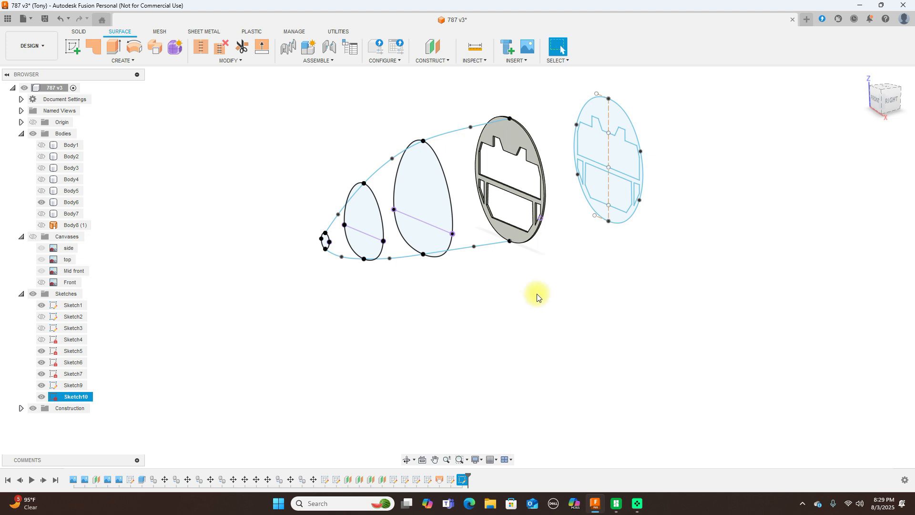
pyautogui.click(894, 99)
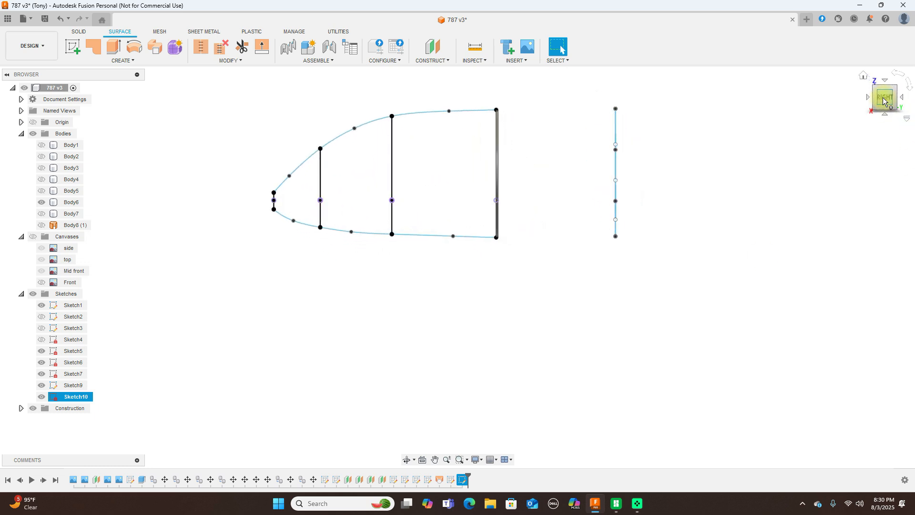
pyautogui.click(74, 48)
pyautogui.click(281, 169)
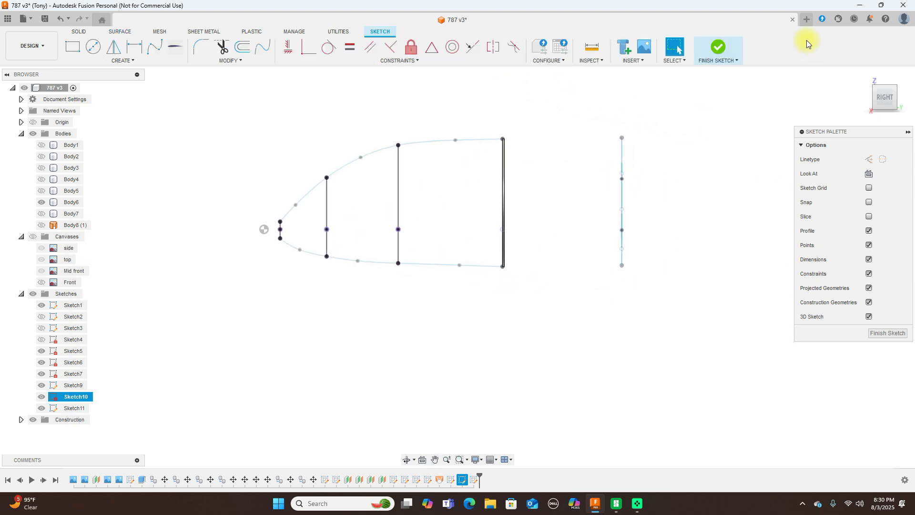
# Start a fit-point spline on the frame's side edge, with one intermediate point, reaching the side of the largest nose ellipse.
pyautogui.click(875, 90)
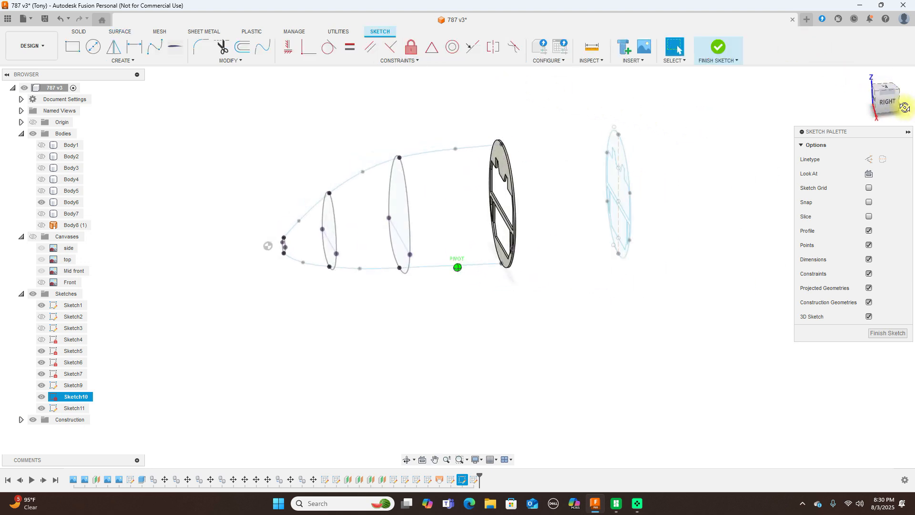
pyautogui.moveTo(886, 105); pyautogui.dragTo(875, 89)
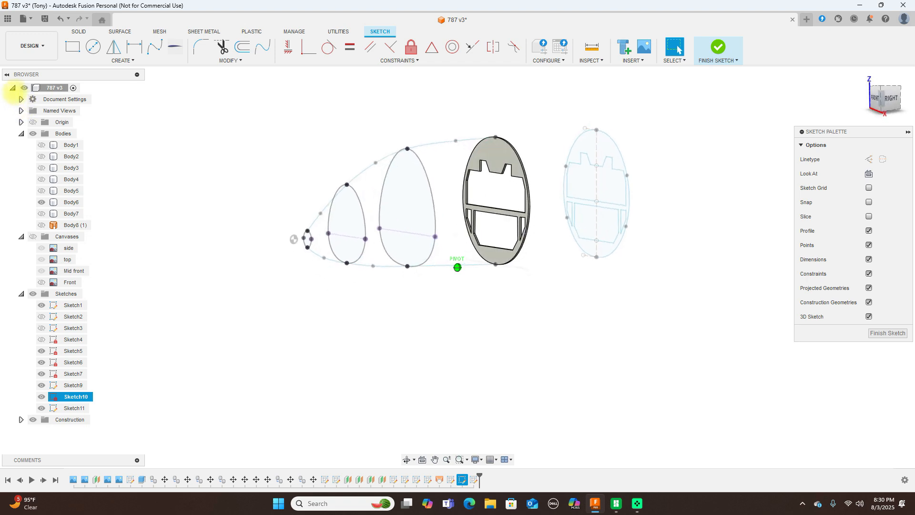
pyautogui.scroll(2, 549, 301)
pyautogui.scroll(1, 549, 301)
pyautogui.moveTo(546, 303); pyautogui.dragTo(600, 322, button='middle')
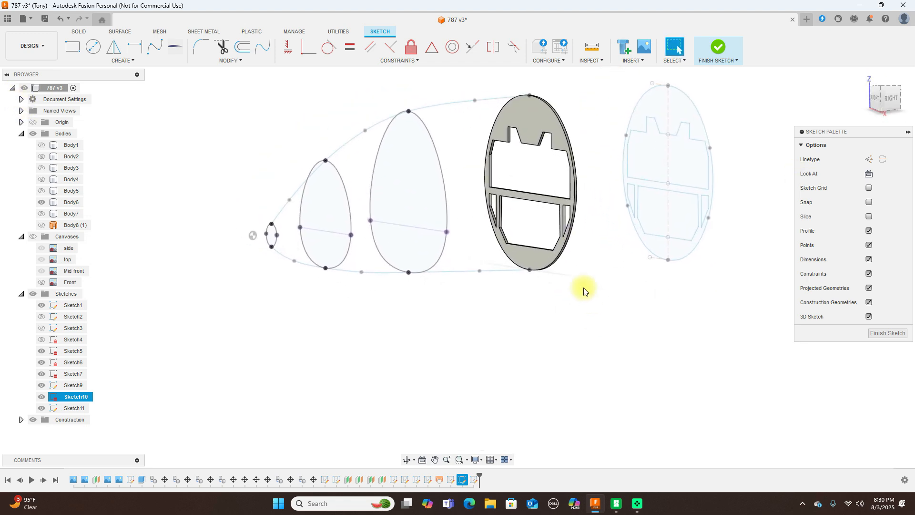
pyautogui.click(155, 50)
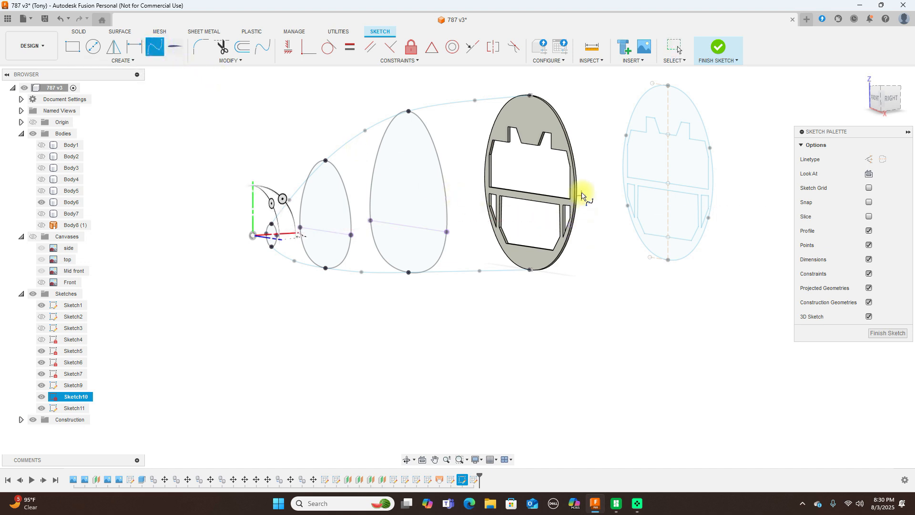
pyautogui.scroll(4, 576, 200)
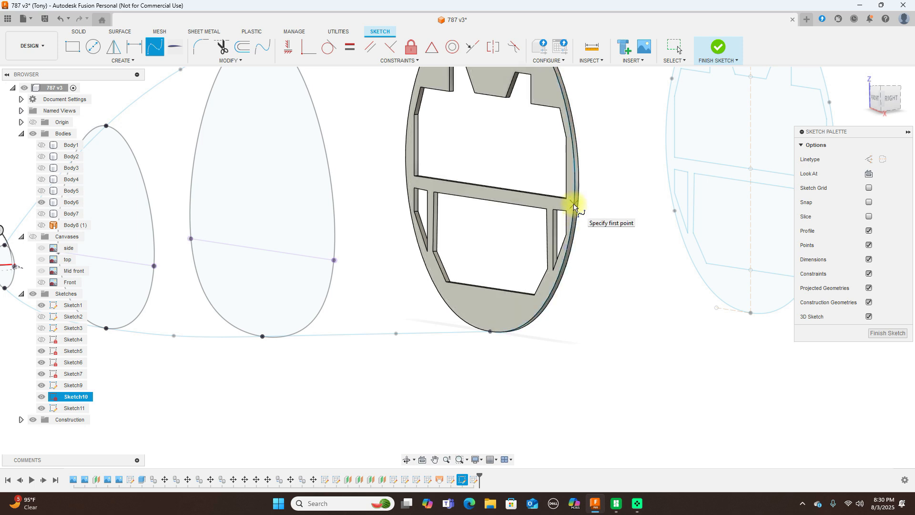
pyautogui.click(574, 206)
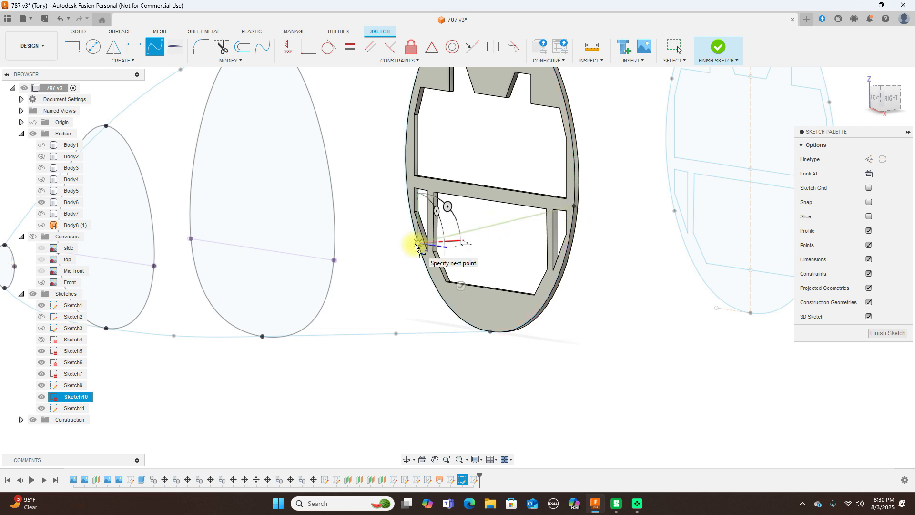
pyautogui.scroll(4, 339, 251)
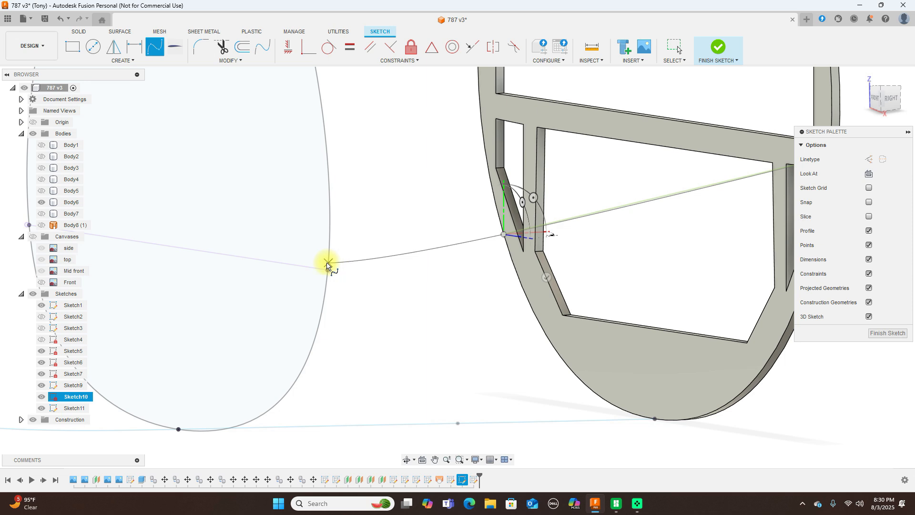
pyautogui.click(328, 264)
# Continue the spline through another intermediate point to the side of the middle ellipse and end it there.
pyautogui.scroll(-3, 327, 264)
pyautogui.scroll(-2, 327, 264)
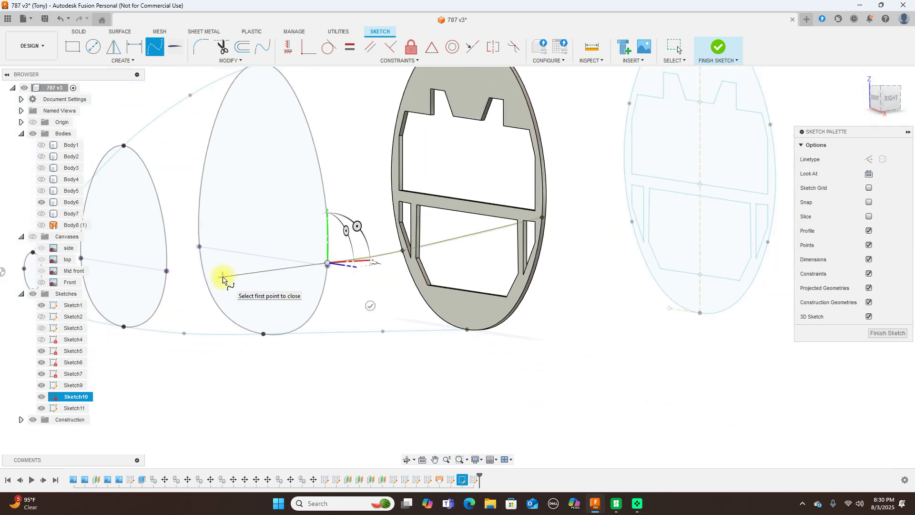
pyautogui.click(222, 277)
pyautogui.scroll(3, 164, 286)
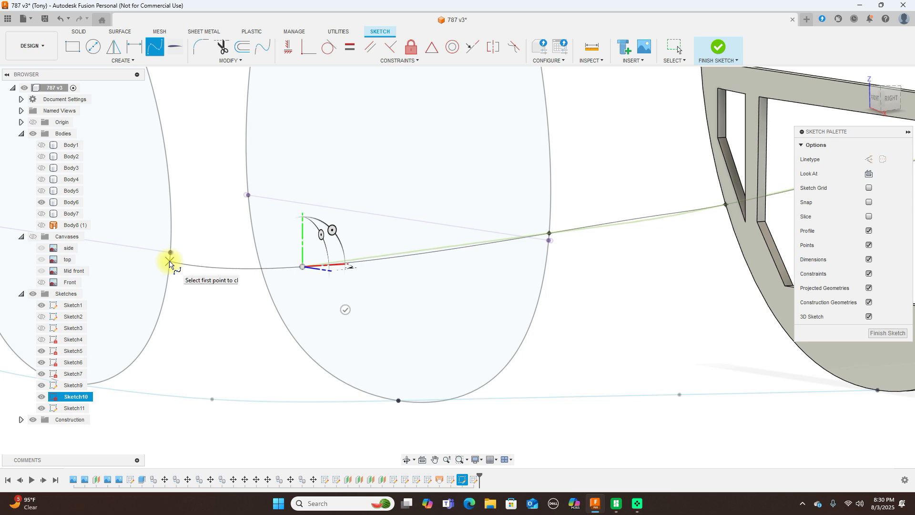
pyautogui.click(170, 262)
pyautogui.rightClick(169, 262)
pyautogui.click(202, 261)
pyautogui.press('Escape')
pyautogui.press('Escape')
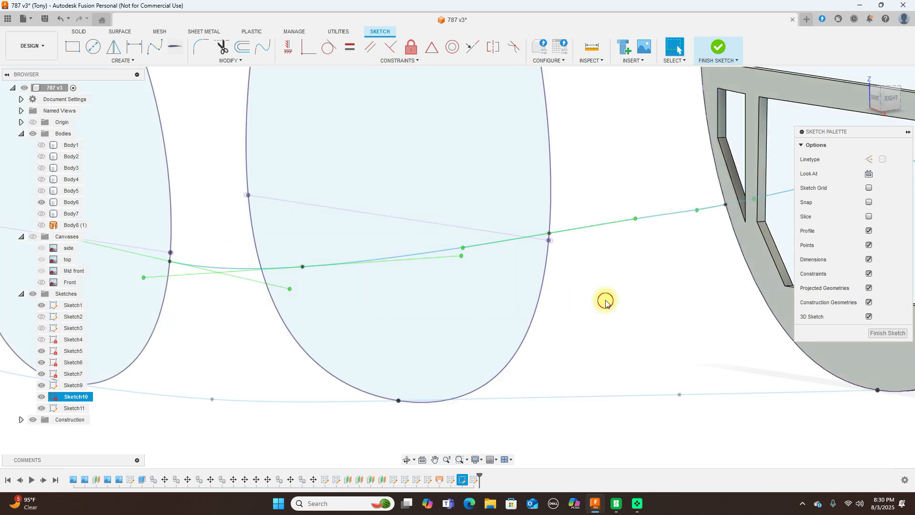
# Move the spline's points on the largest and middle ellipses to the side endpoints of their horizontal axes.
pyautogui.scroll(2, 588, 294)
pyautogui.moveTo(530, 206); pyautogui.dragTo(531, 218)
pyautogui.scroll(-3, 603, 271)
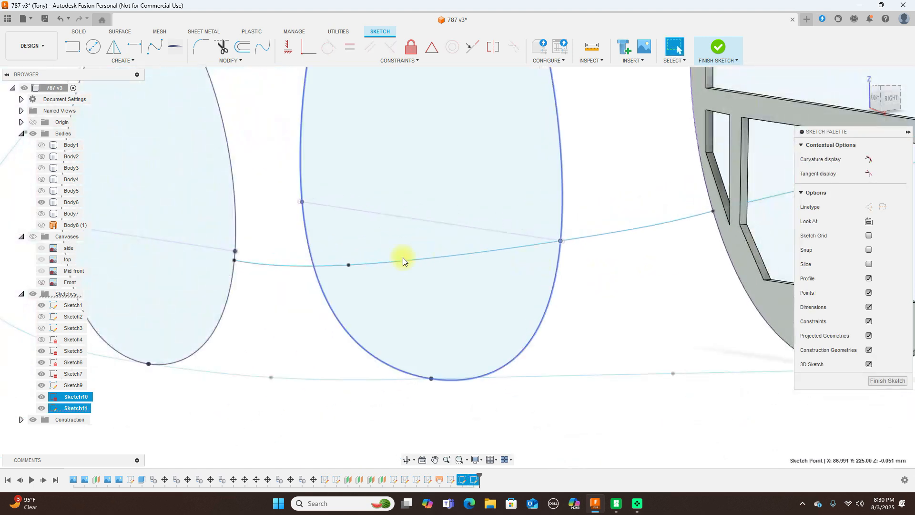
pyautogui.moveTo(236, 259); pyautogui.dragTo(238, 252)
pyautogui.scroll(-5, 571, 333)
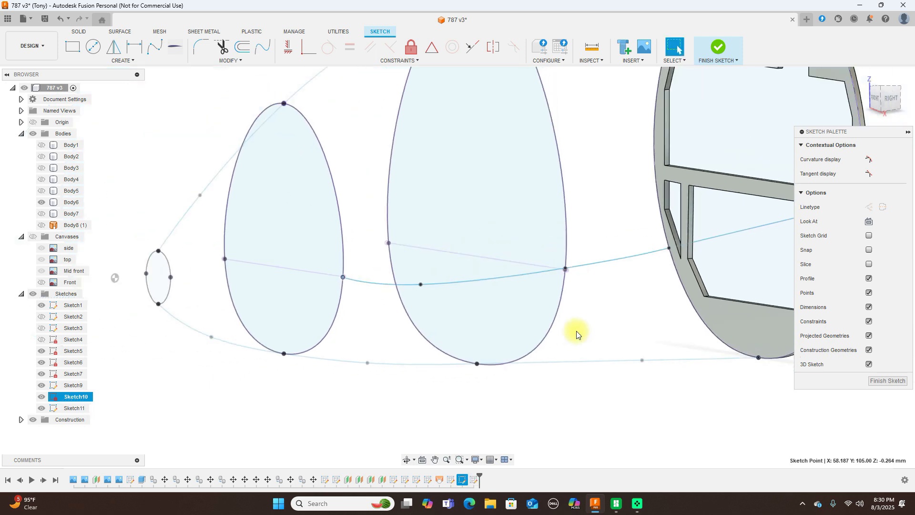
# Remove the intermediate point's coincident constraint on the frame and move the point between frame and largest ellipse, about Y 337.9, Z 15.9 mm.
pyautogui.click(890, 99)
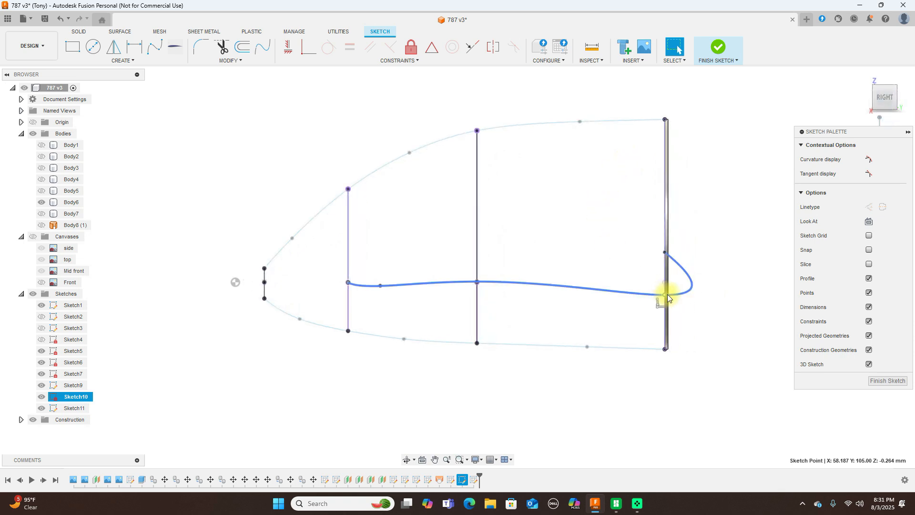
pyautogui.press('Escape')
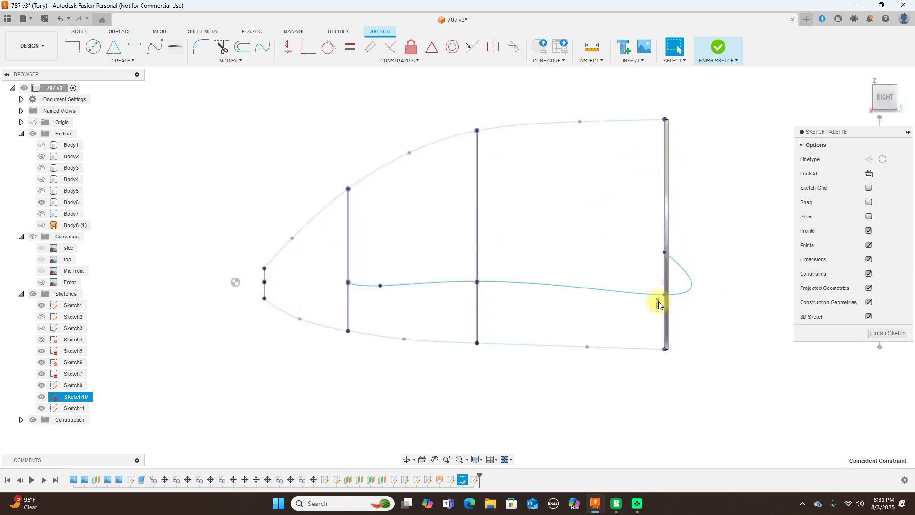
pyautogui.press('Delete')
pyautogui.moveTo(665, 295); pyautogui.dragTo(598, 265)
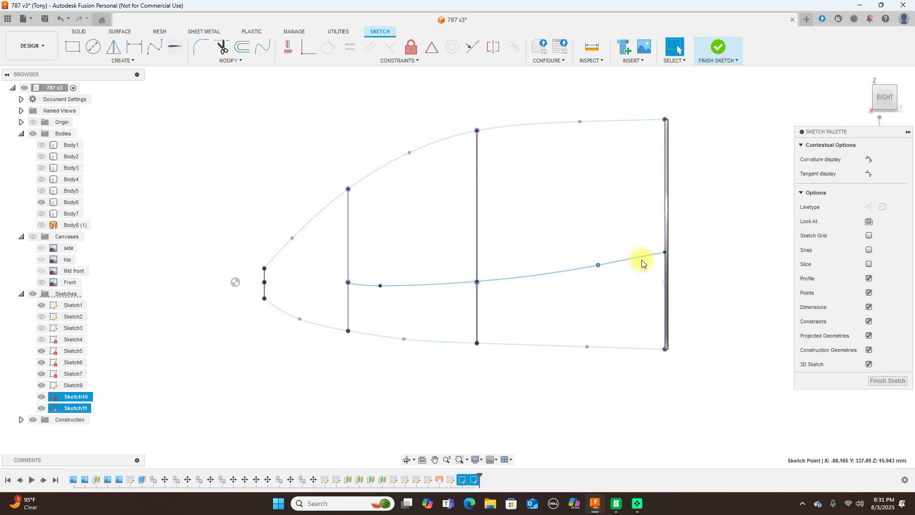
# Level the spline in side view by lowering its frame end and placing the intermediate points at about Z 0.4 and -3.1 mm.
pyautogui.moveTo(665, 253); pyautogui.dragTo(667, 285)
pyautogui.moveTo(598, 267); pyautogui.dragTo(598, 282)
pyautogui.click(381, 288)
pyautogui.moveTo(382, 286); pyautogui.dragTo(383, 285)
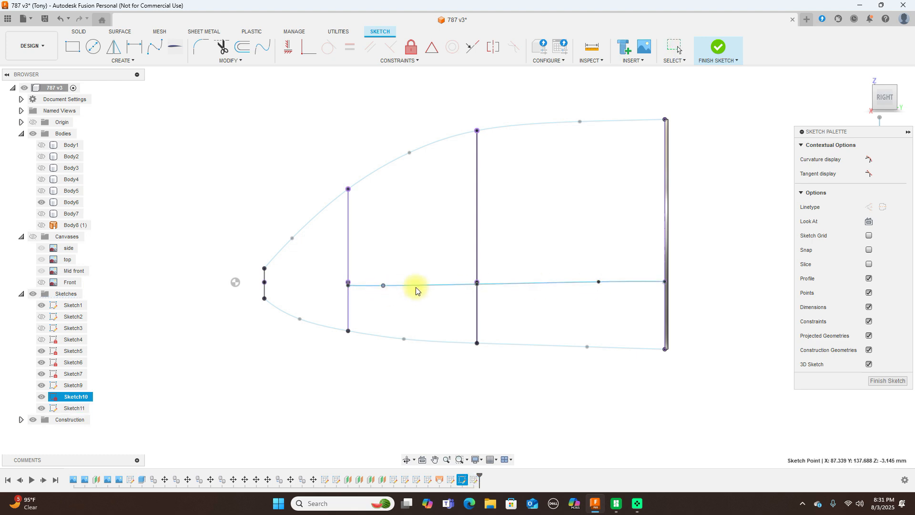
pyautogui.moveTo(597, 282); pyautogui.dragTo(598, 281)
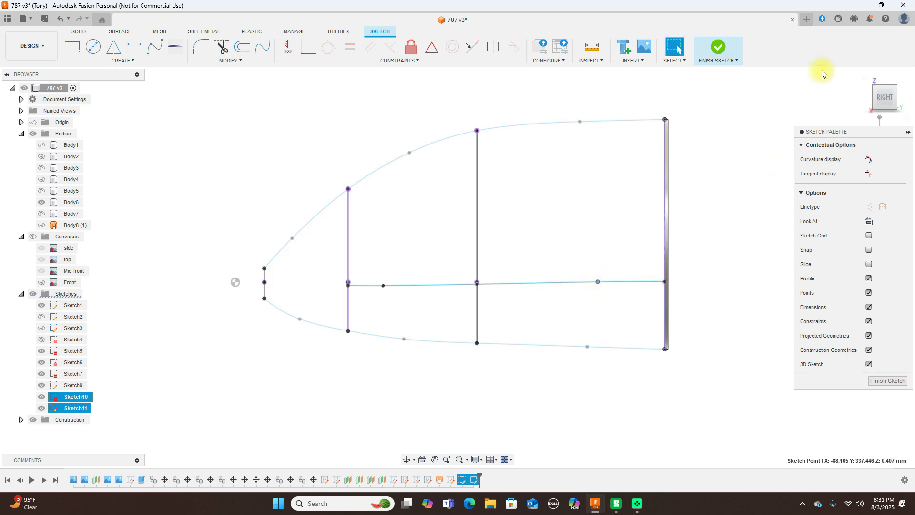
# Show the canvases and fit the spline's intermediate points to the top-view outline, at about X 98.6, Y 305.2 and X 69.8, Y 139.4 mm.
pyautogui.click(884, 81)
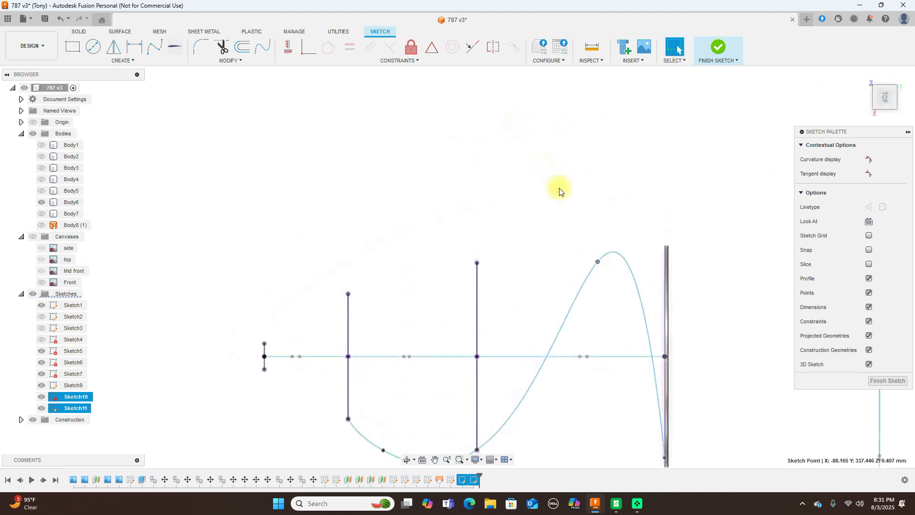
pyautogui.moveTo(597, 247); pyautogui.dragTo(577, 359)
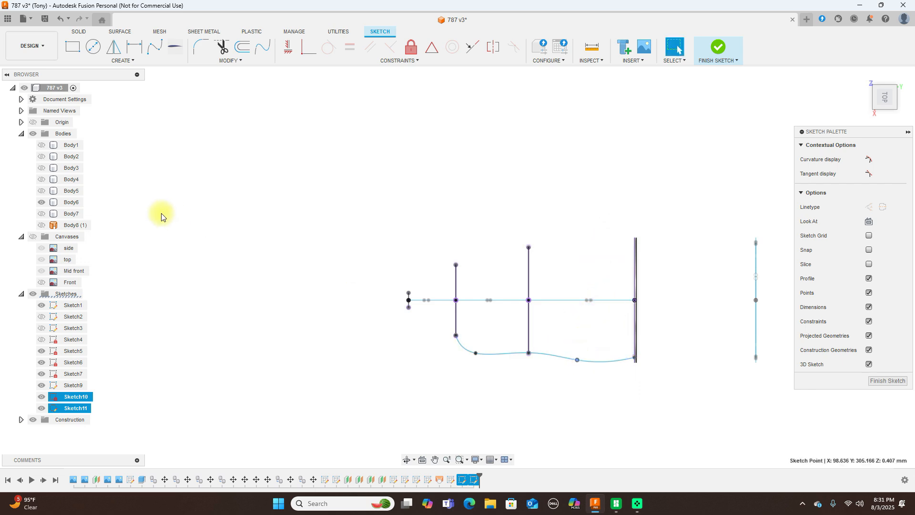
pyautogui.click(33, 236)
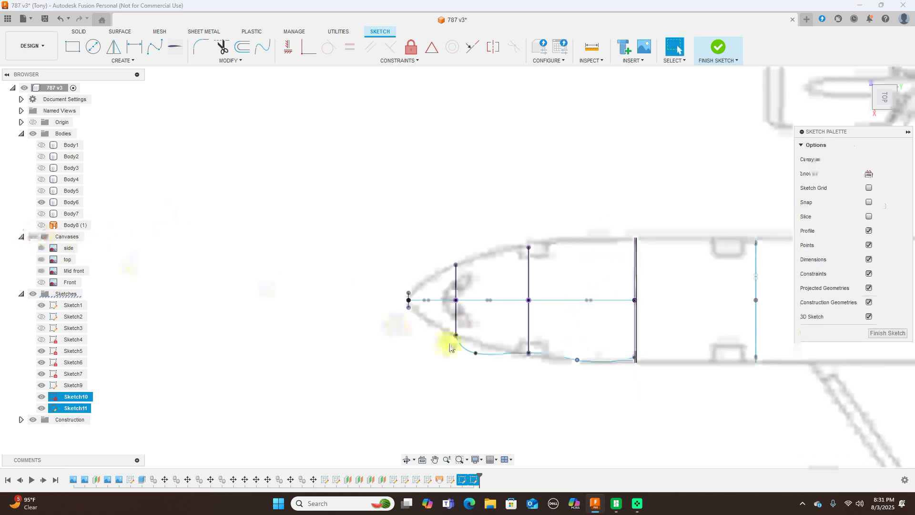
pyautogui.scroll(2, 450, 344)
pyautogui.moveTo(482, 356); pyautogui.dragTo(482, 342)
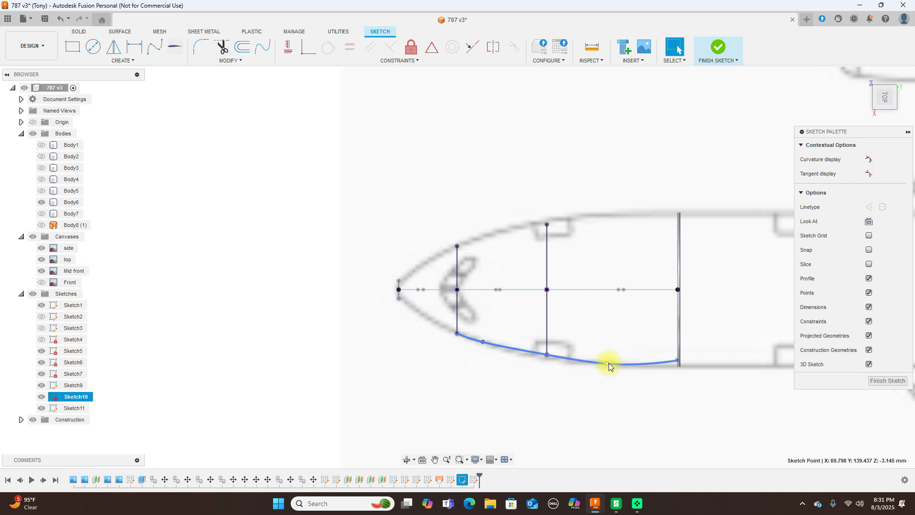
pyautogui.scroll(4, 684, 354)
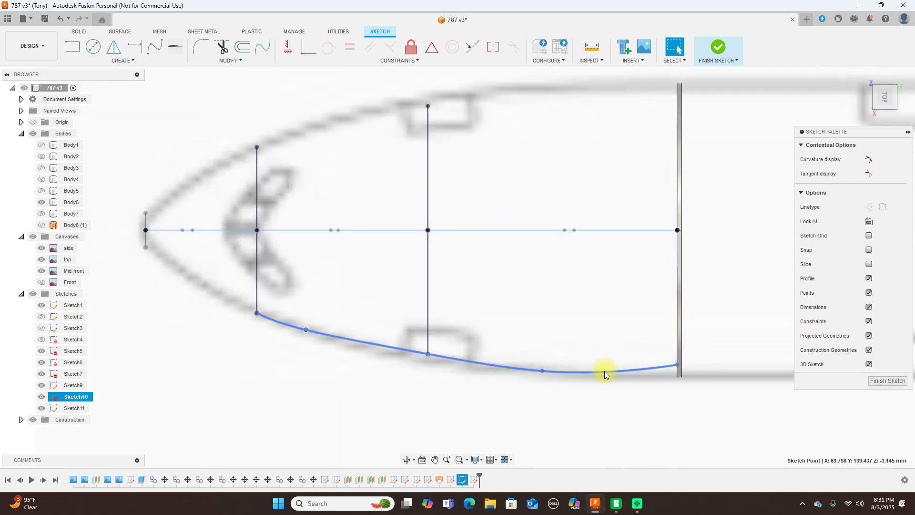
# Raise the spline's frame end to about Z 10.4 mm and its rear intermediate point to about Z 4.4 mm, checking from top and front.
pyautogui.moveTo(889, 114)
pyautogui.mouseDown()
pyautogui.moveTo(882, 92)
pyautogui.moveTo(11, 33)
pyautogui.moveTo(888, 114)
pyautogui.mouseUp()
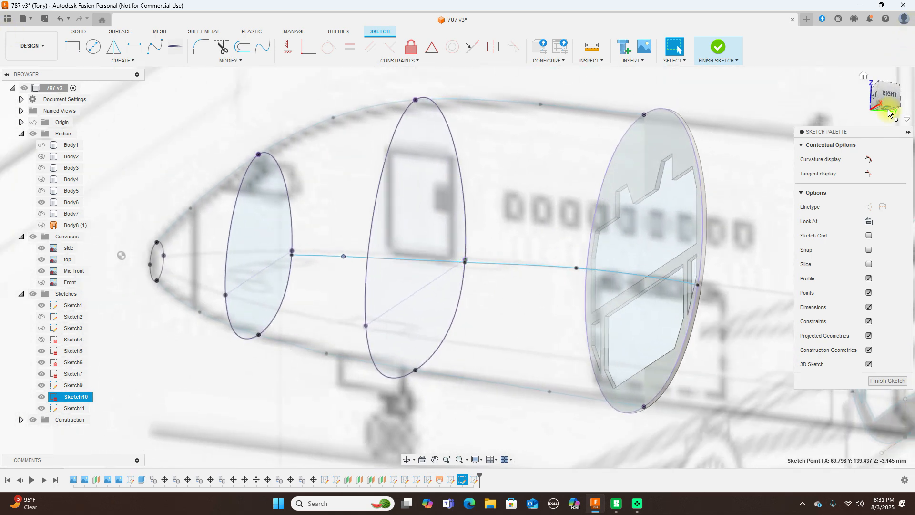
pyautogui.click(889, 101)
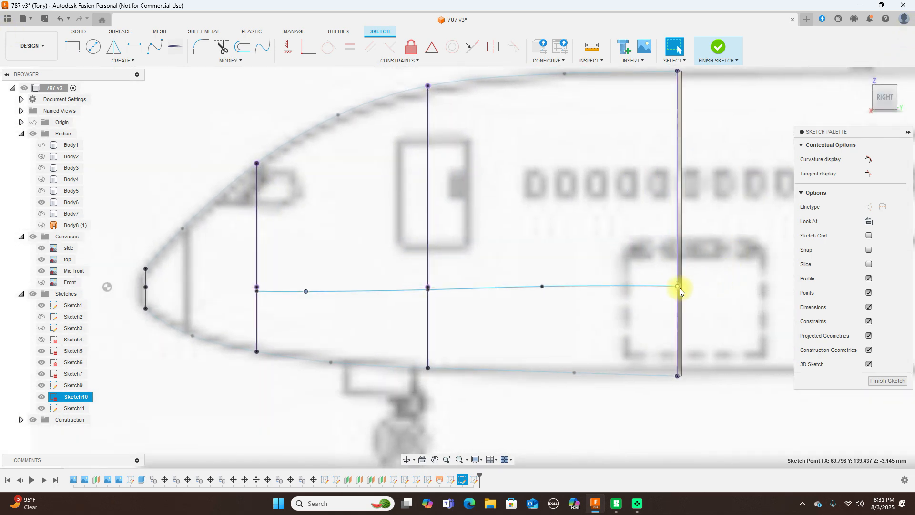
pyautogui.moveTo(678, 283); pyautogui.dragTo(677, 271)
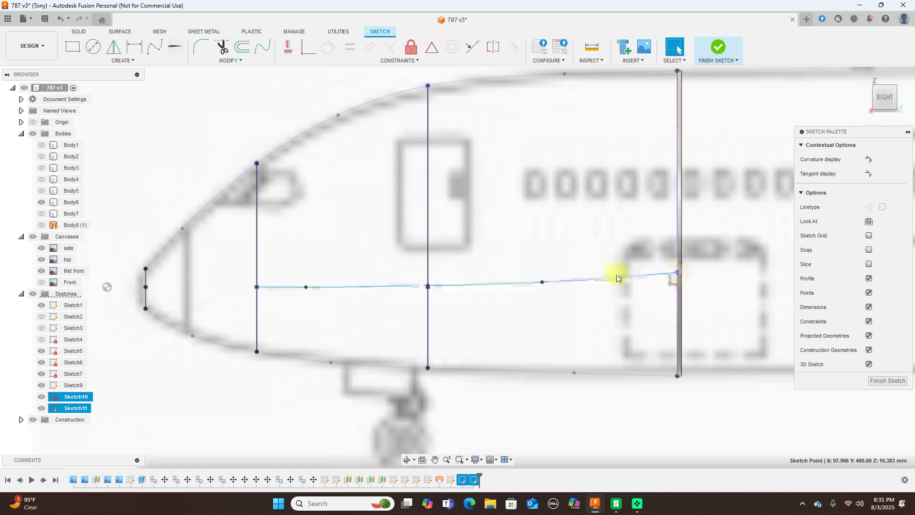
pyautogui.moveTo(542, 282); pyautogui.dragTo(546, 281)
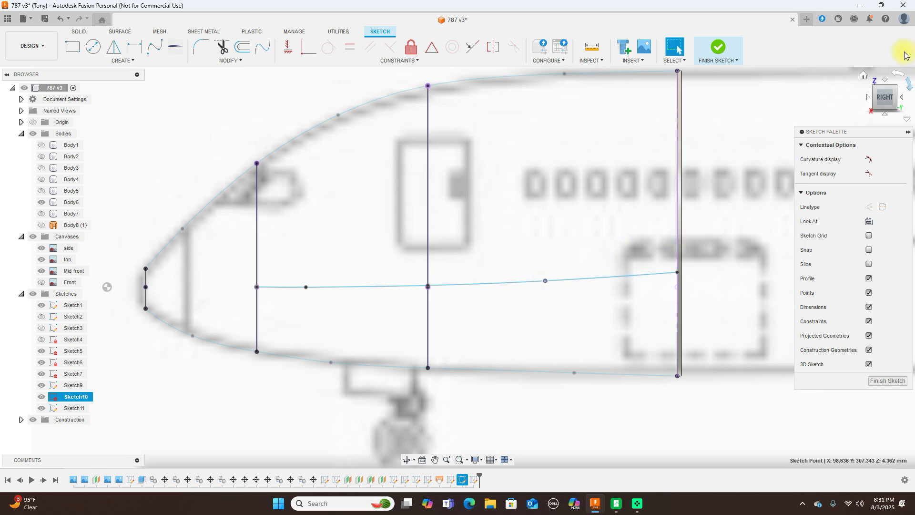
pyautogui.click(886, 82)
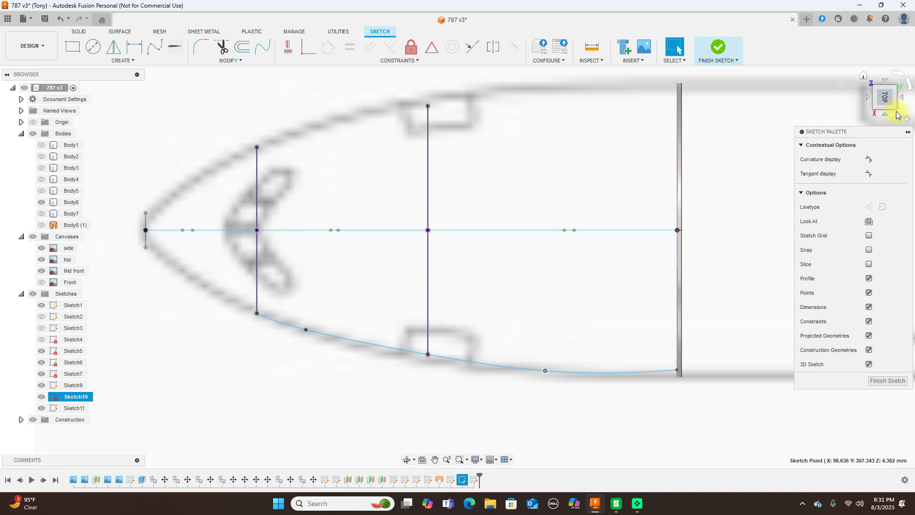
pyautogui.moveTo(883, 101)
pyautogui.mouseDown()
pyautogui.moveTo(911, 90)
pyautogui.moveTo(10, 73)
pyautogui.moveTo(67, 33)
pyautogui.moveTo(118, 30)
pyautogui.moveTo(113, 47)
pyautogui.mouseUp()
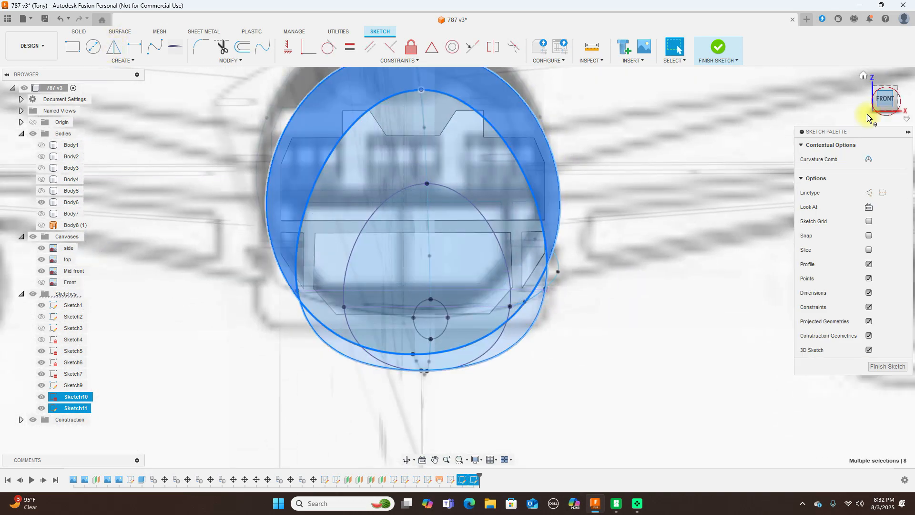
pyautogui.click(886, 103)
pyautogui.click(662, 278)
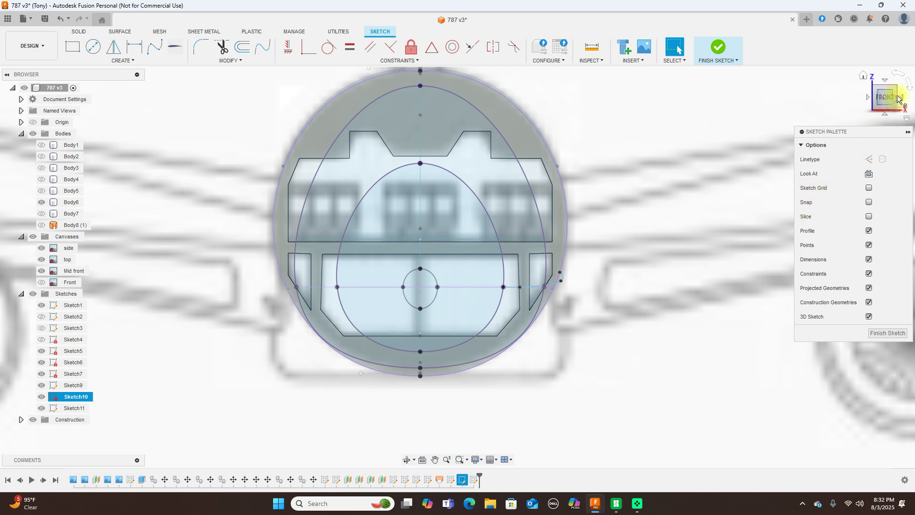
pyautogui.moveTo(890, 93); pyautogui.dragTo(904, 97)
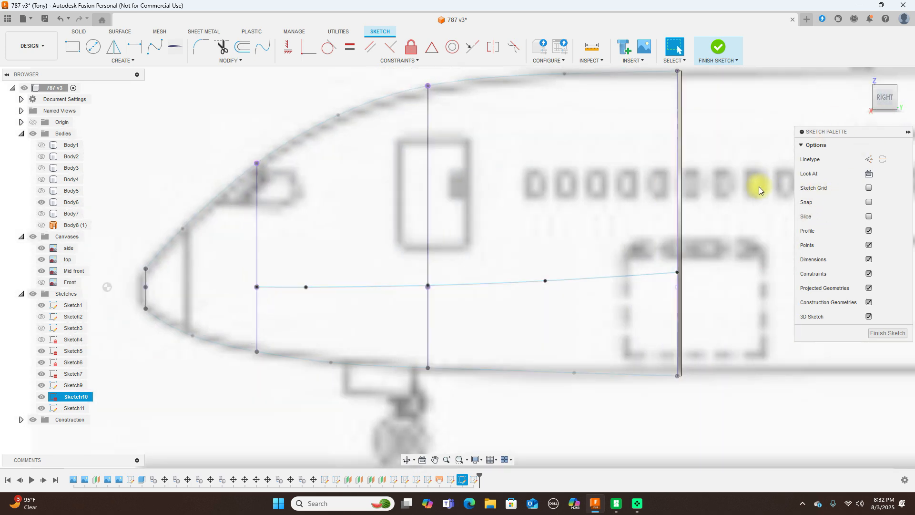
# Move the spline's rear intermediate point to about X 96.7, Y 309.7 mm in top view and finish the sketch.
pyautogui.click(883, 80)
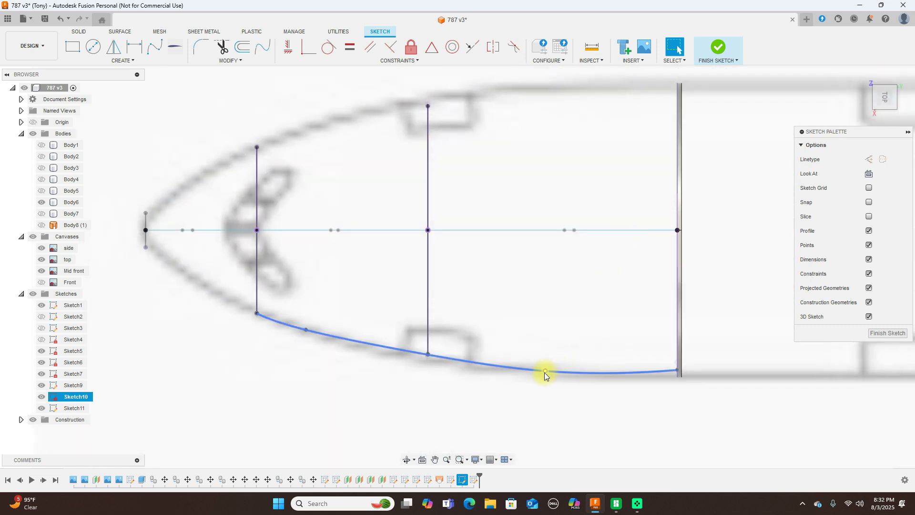
pyautogui.click(545, 372)
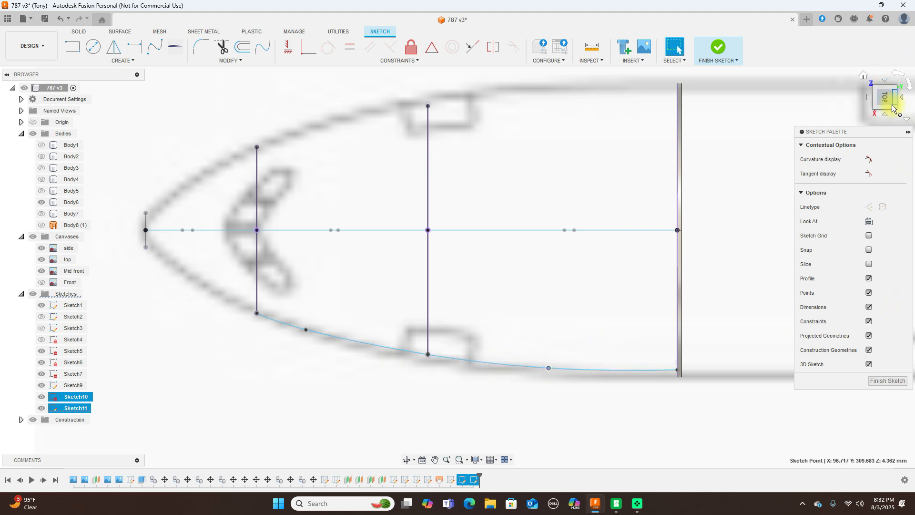
pyautogui.moveTo(889, 108)
pyautogui.mouseDown()
pyautogui.moveTo(898, 70)
pyautogui.moveTo(7, 57)
pyautogui.mouseUp()
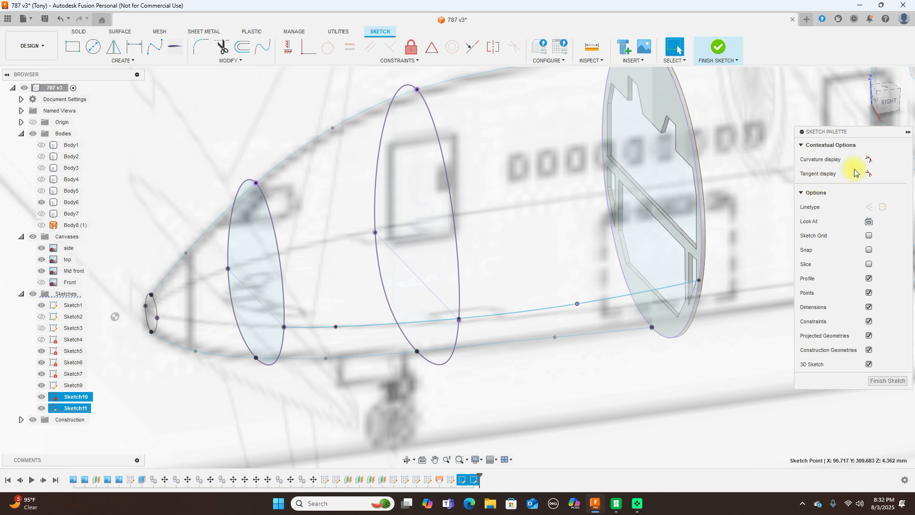
pyautogui.click(717, 47)
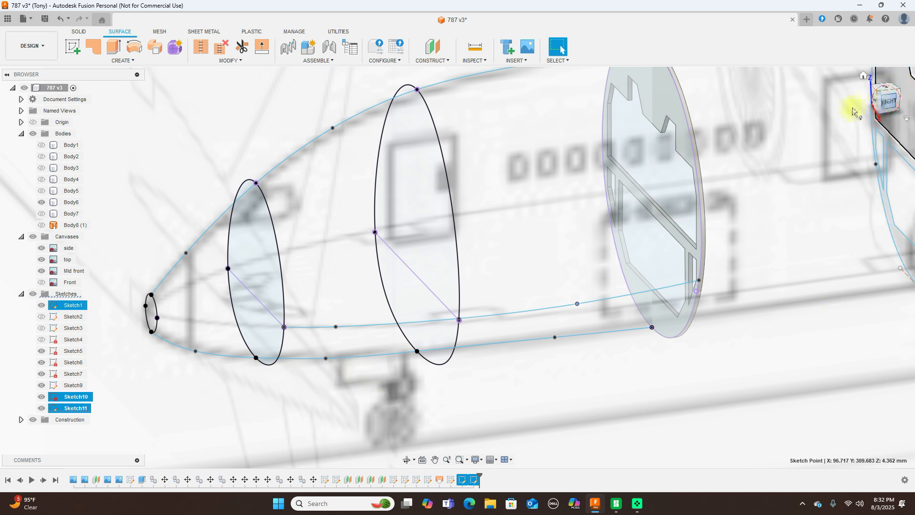
pyautogui.click(887, 98)
pyautogui.scroll(-2, 460, 160)
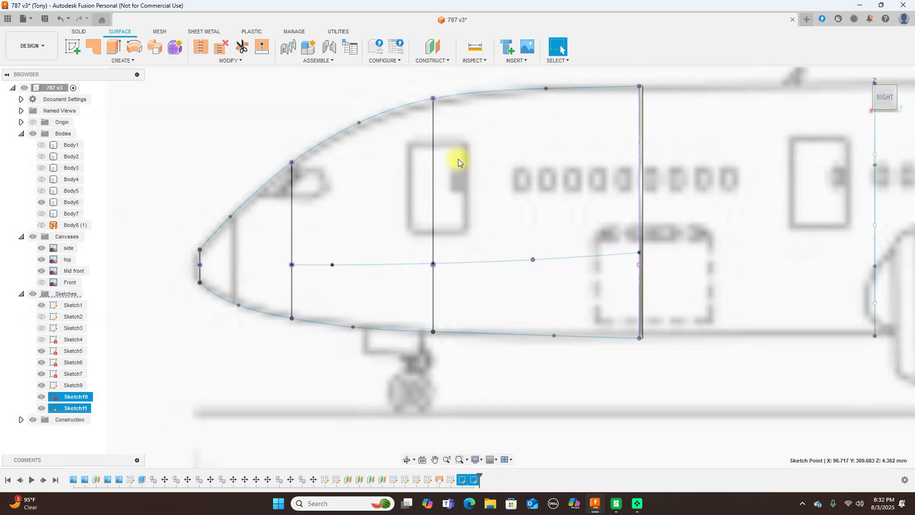
pyautogui.click(146, 61)
pyautogui.click(94, 143)
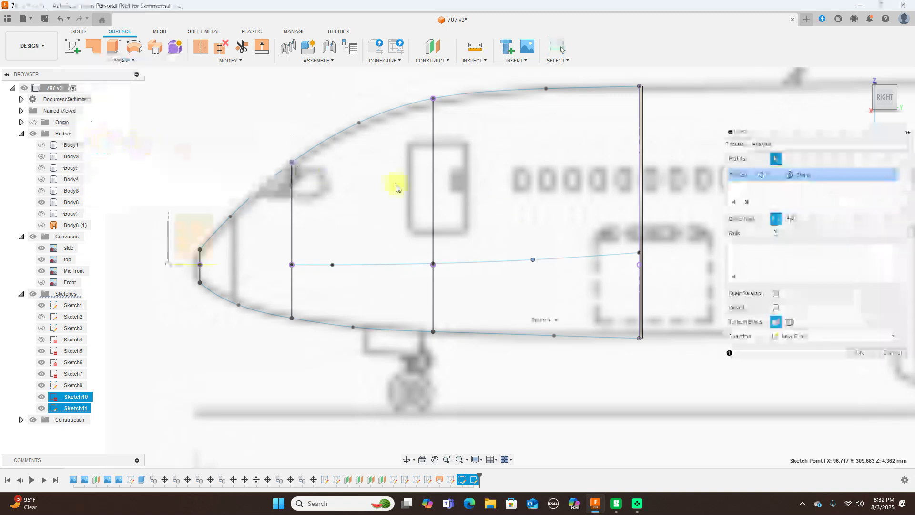
pyautogui.click(638, 195)
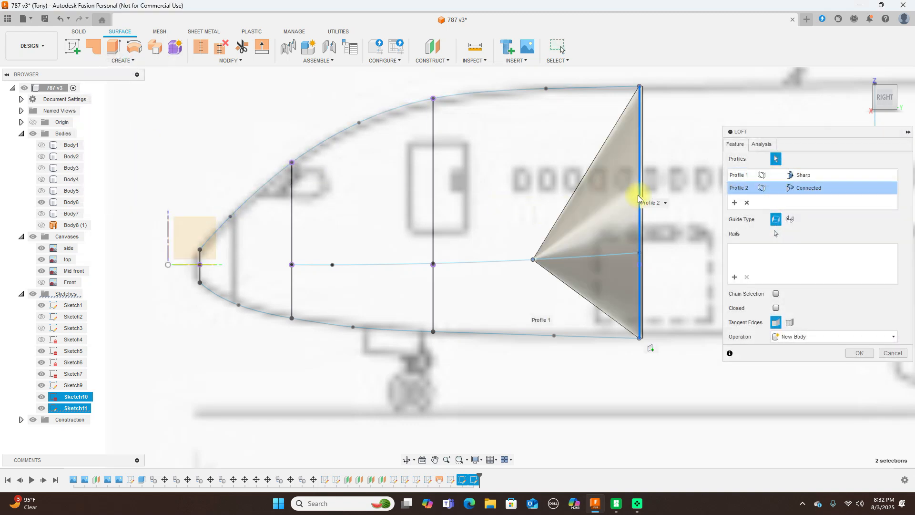
pyautogui.click(746, 203)
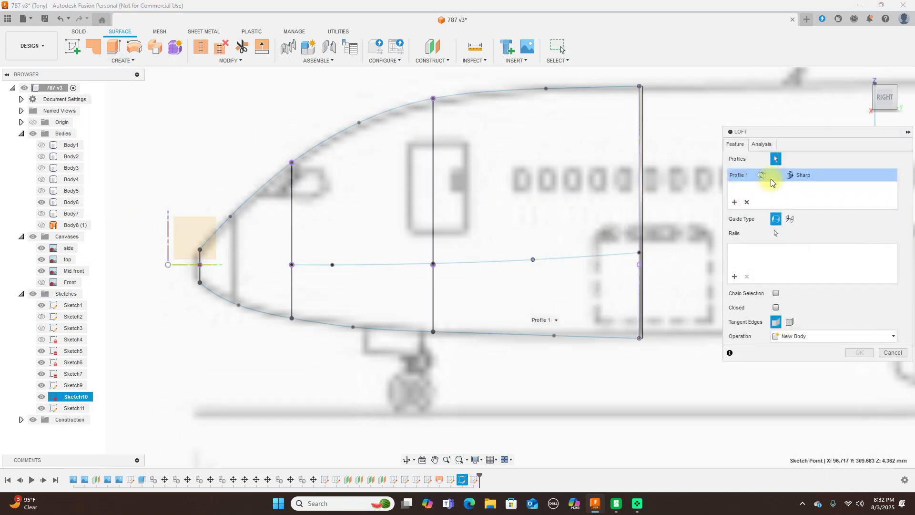
pyautogui.moveTo(877, 103); pyautogui.dragTo(1, 158)
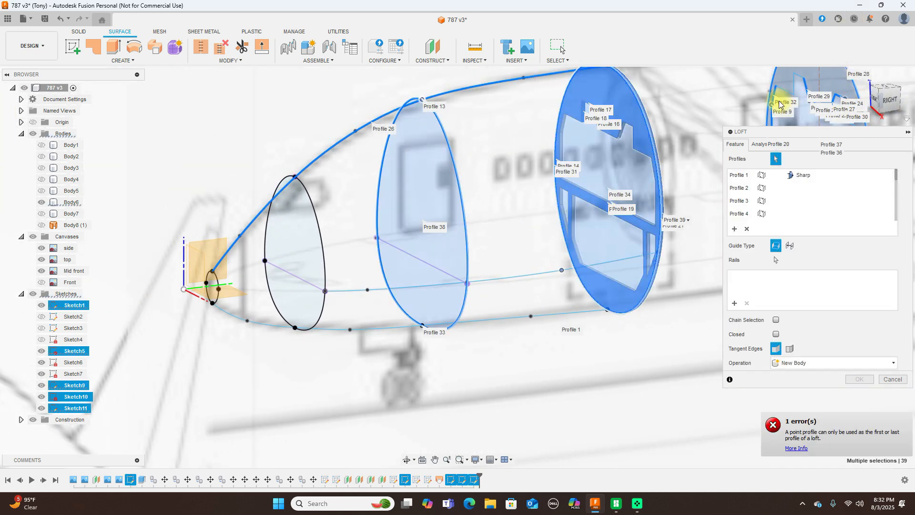
pyautogui.click(757, 212)
pyautogui.click(752, 221)
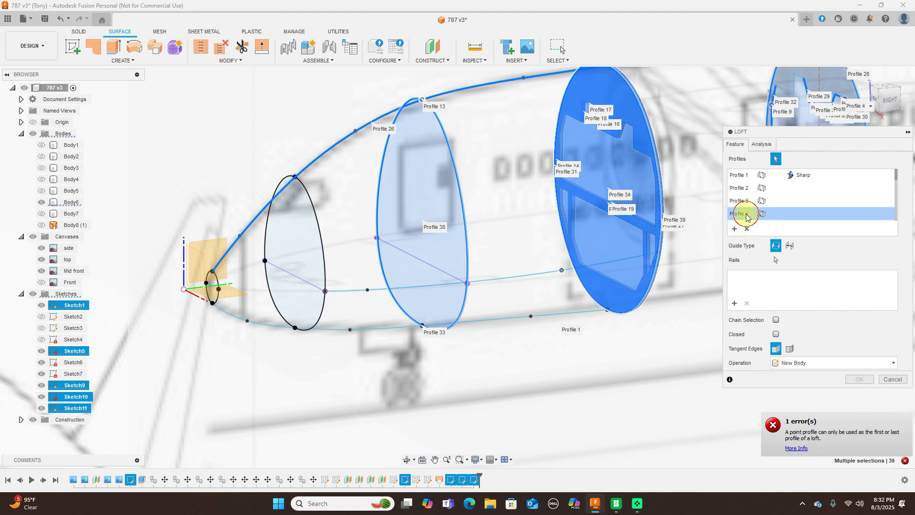
pyautogui.click(748, 229)
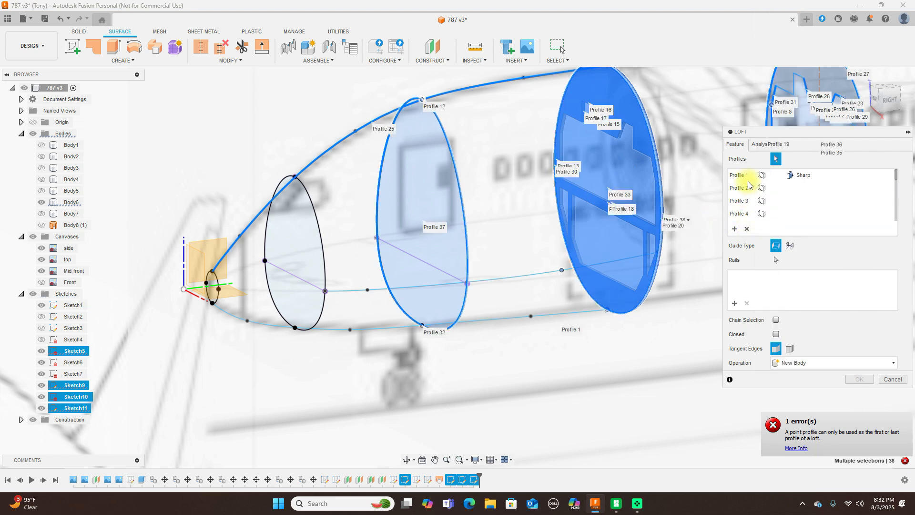
pyautogui.click(746, 177)
pyautogui.click(746, 229)
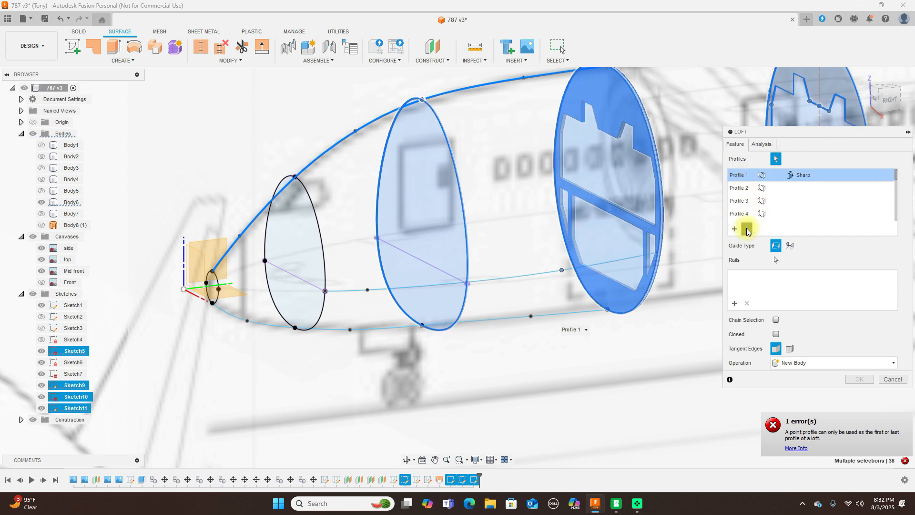
pyautogui.click(748, 232)
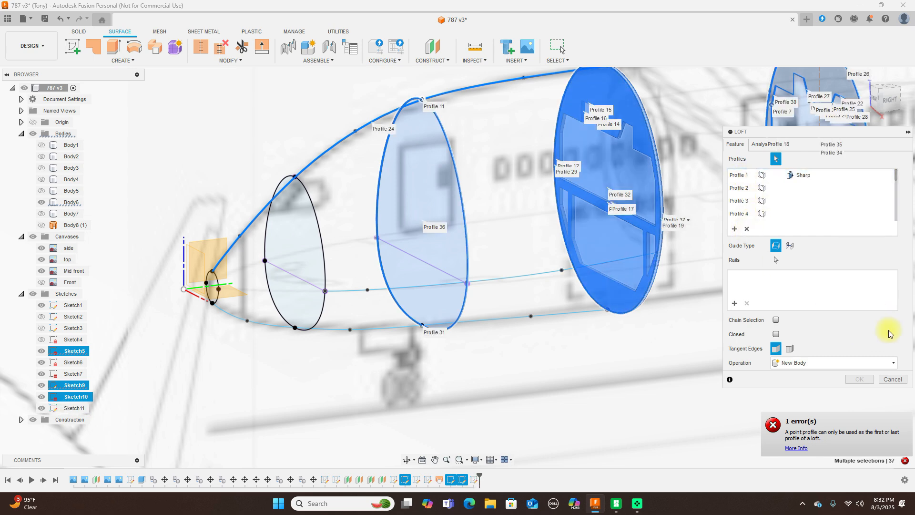
pyautogui.click(894, 379)
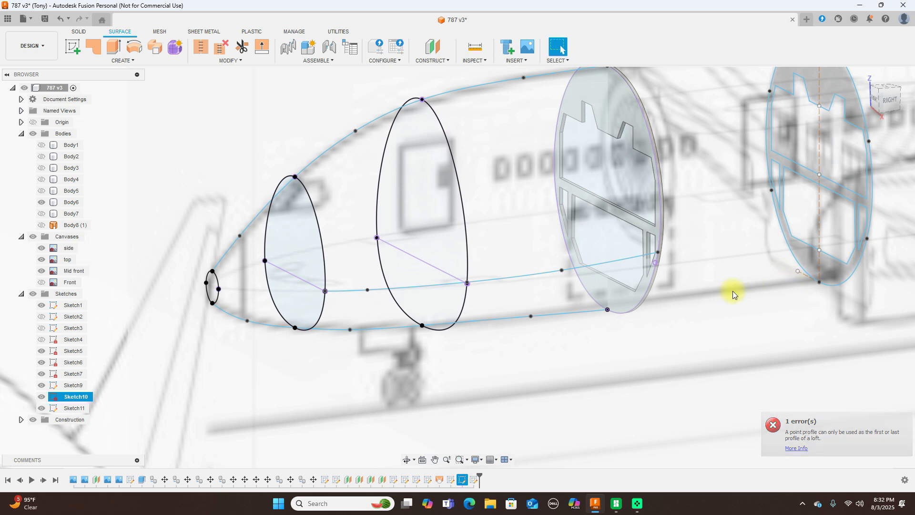
# Start a surface loft using the front frame's outline, the largest ellipse and the next smaller ellipse as profiles.
pyautogui.scroll(-2, 733, 291)
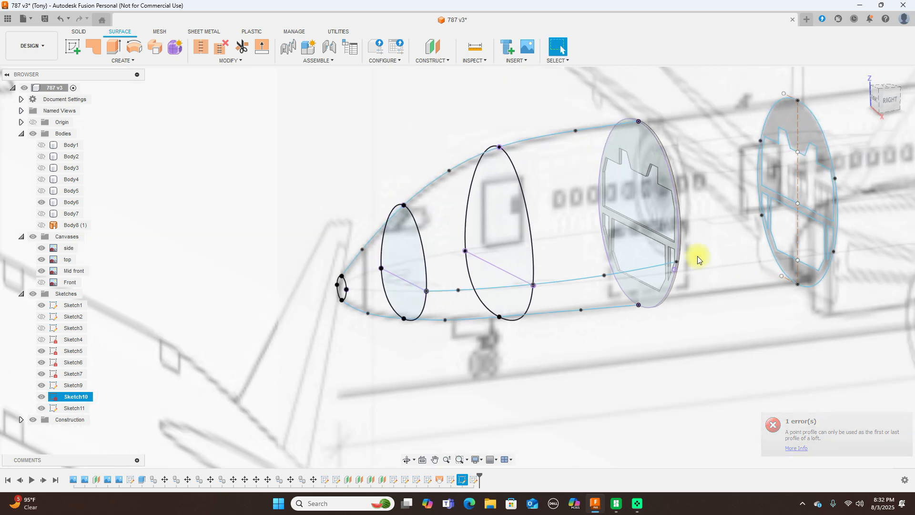
pyautogui.click(123, 61)
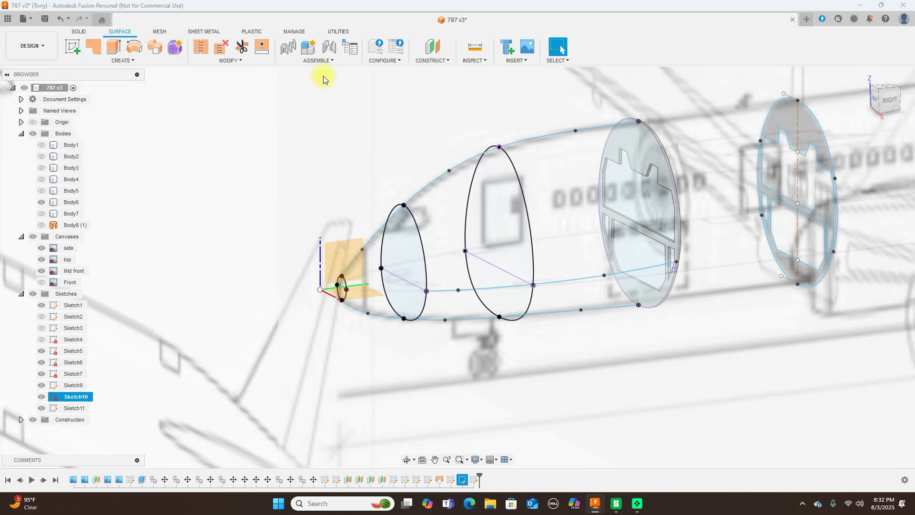
pyautogui.click(663, 157)
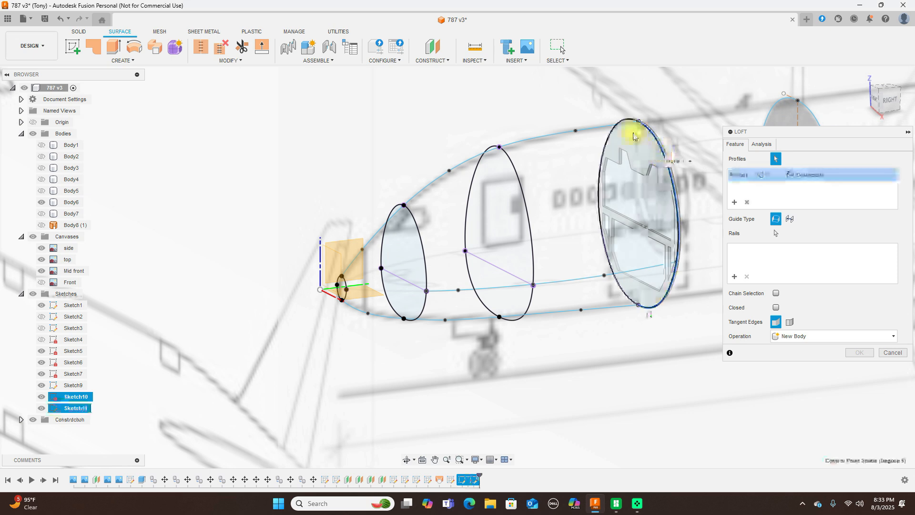
pyautogui.click(524, 191)
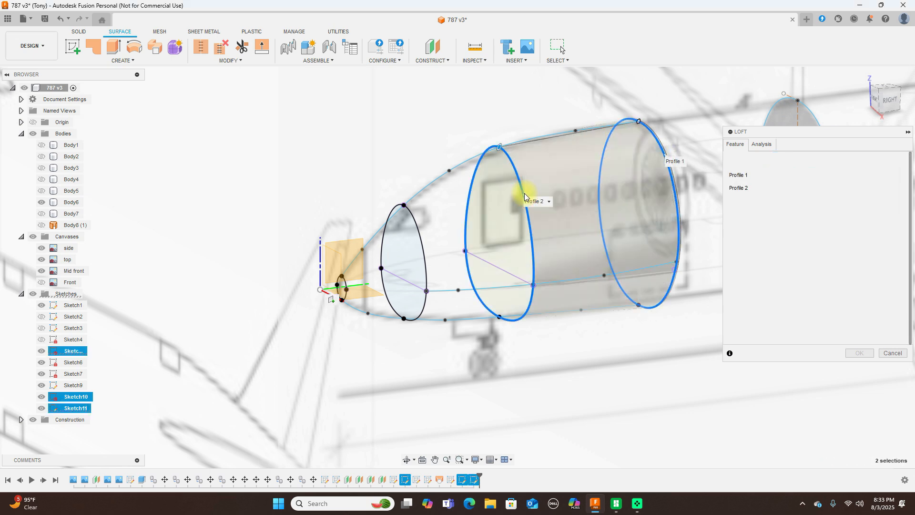
pyautogui.click(421, 238)
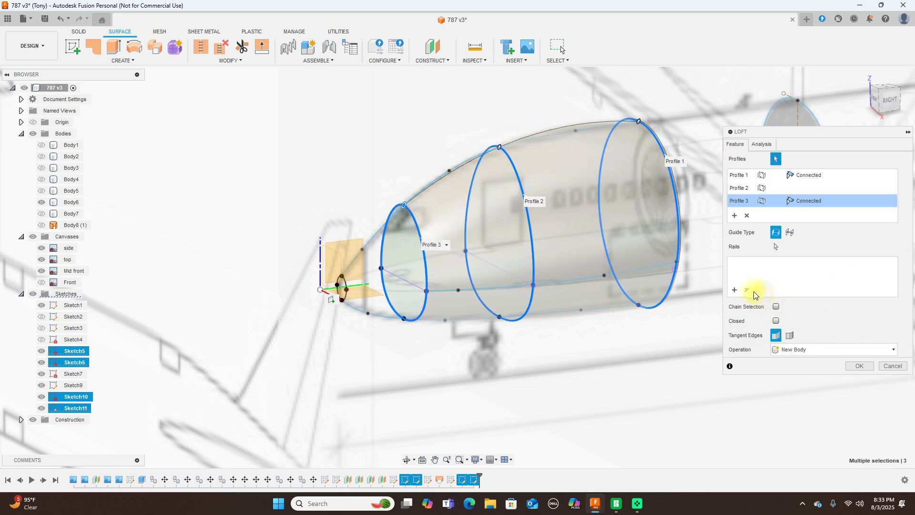
# Add the side, lower and upper splines as the loft's guide rails and create the surface as a new body.
pyautogui.click(736, 290)
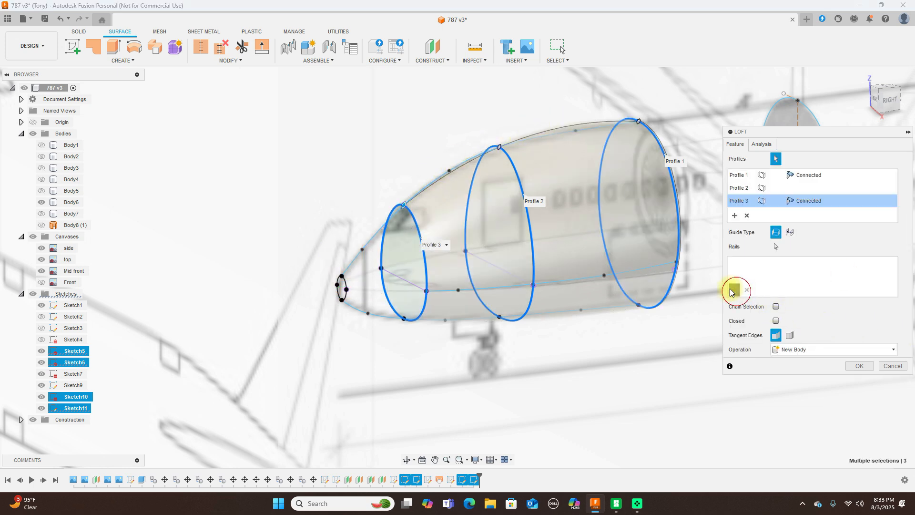
pyautogui.click(575, 281)
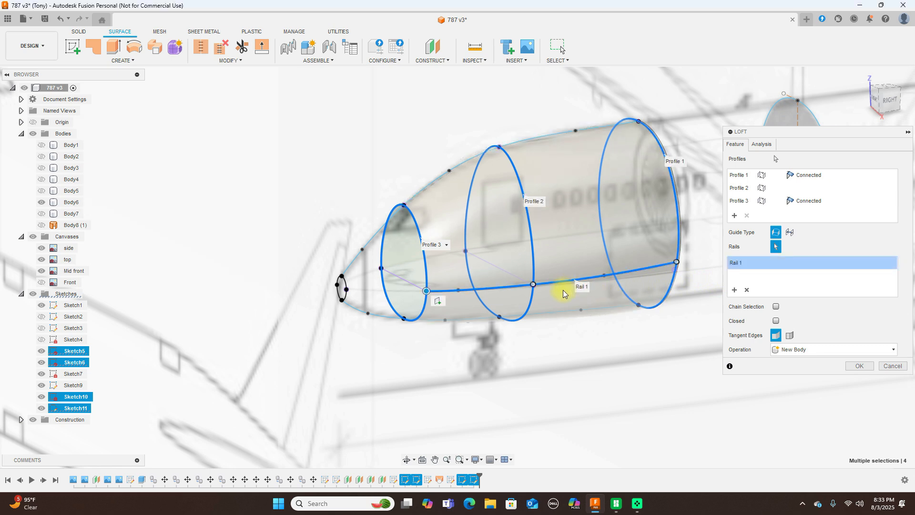
pyautogui.click(559, 312)
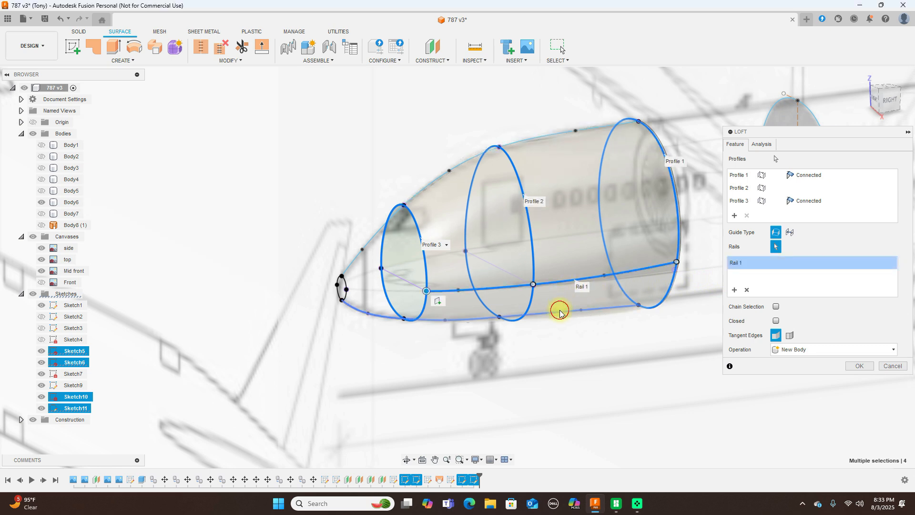
pyautogui.click(548, 138)
pyautogui.click(858, 380)
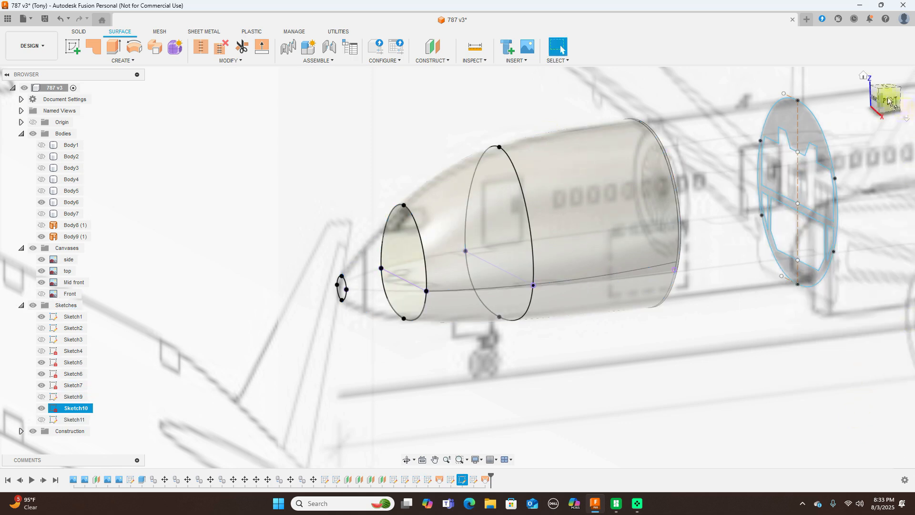
# View the lofted nose section from the side and hide all sketches.
pyautogui.click(889, 101)
pyautogui.scroll(-4, 548, 167)
pyautogui.moveTo(512, 96); pyautogui.dragTo(512, 96, button='middle')
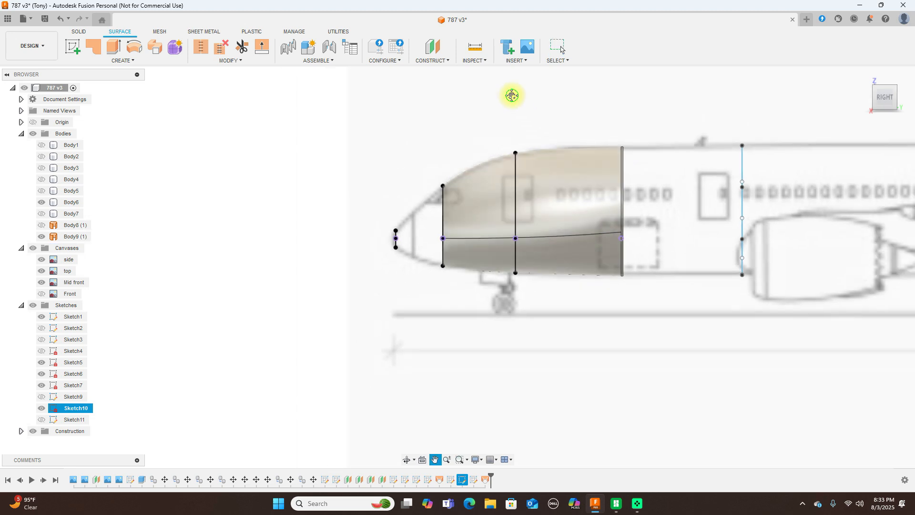
pyautogui.moveTo(512, 95); pyautogui.dragTo(401, 90)
pyautogui.press('Escape')
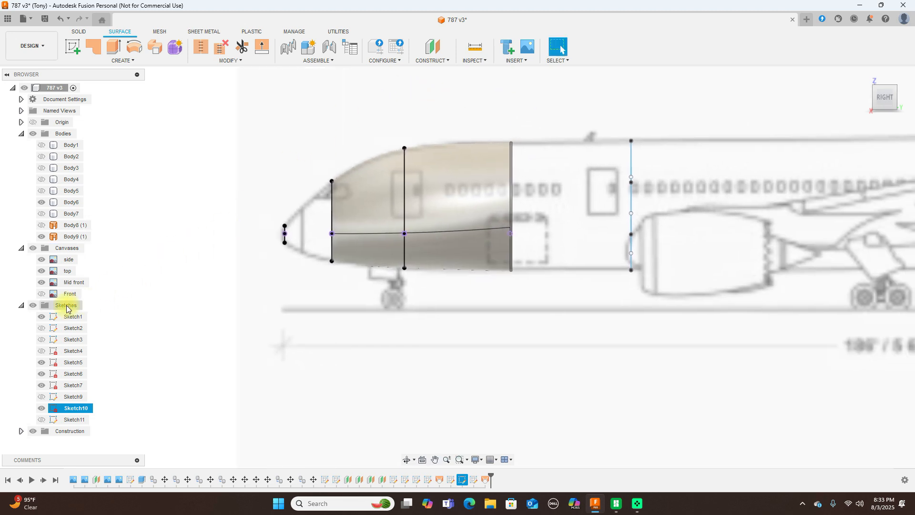
pyautogui.click(32, 306)
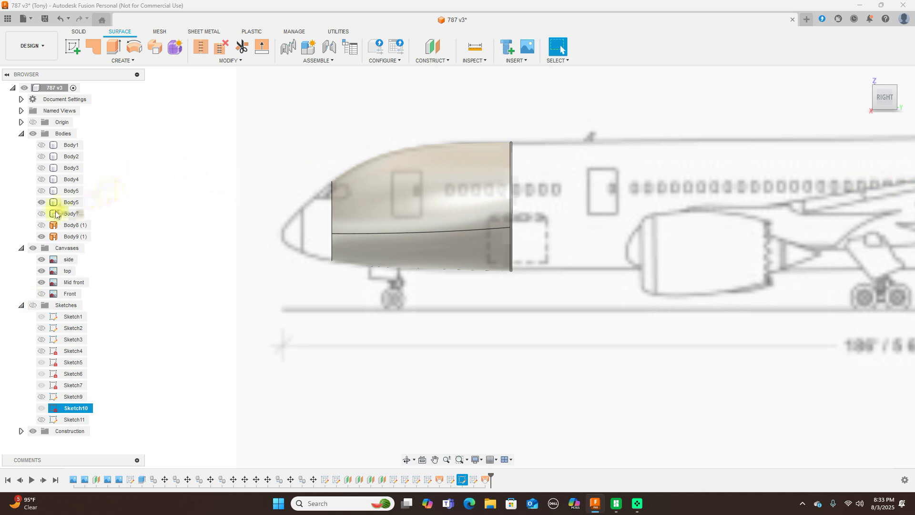
# Show the fuselage frames Body1 to Body5 behind the lofted section, keeping Body7 and Body8 hidden.
pyautogui.click(41, 224)
pyautogui.click(41, 224)
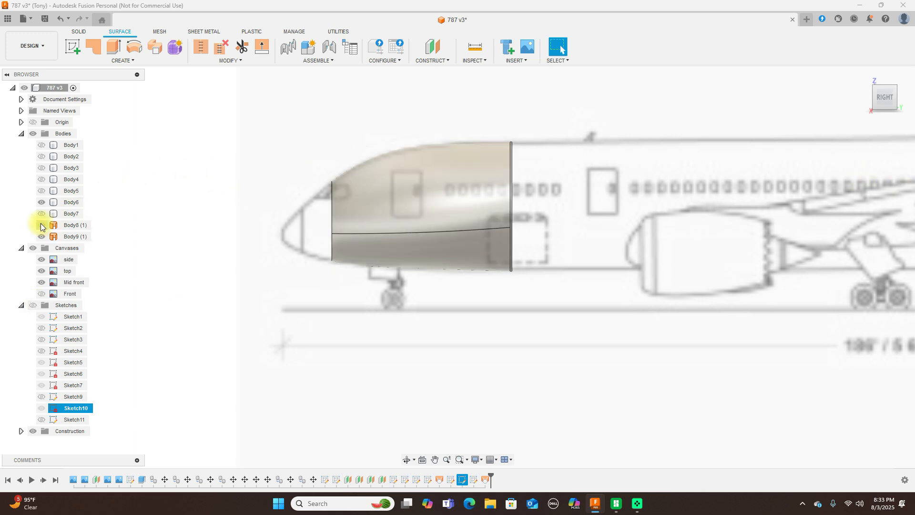
pyautogui.click(42, 214)
pyautogui.click(42, 200)
pyautogui.click(42, 200)
pyautogui.click(41, 179)
pyautogui.click(41, 168)
pyautogui.click(42, 156)
pyautogui.click(42, 145)
# Switch the visual style to shaded without edges and hide all canvases.
pyautogui.scroll(-5, 184, 170)
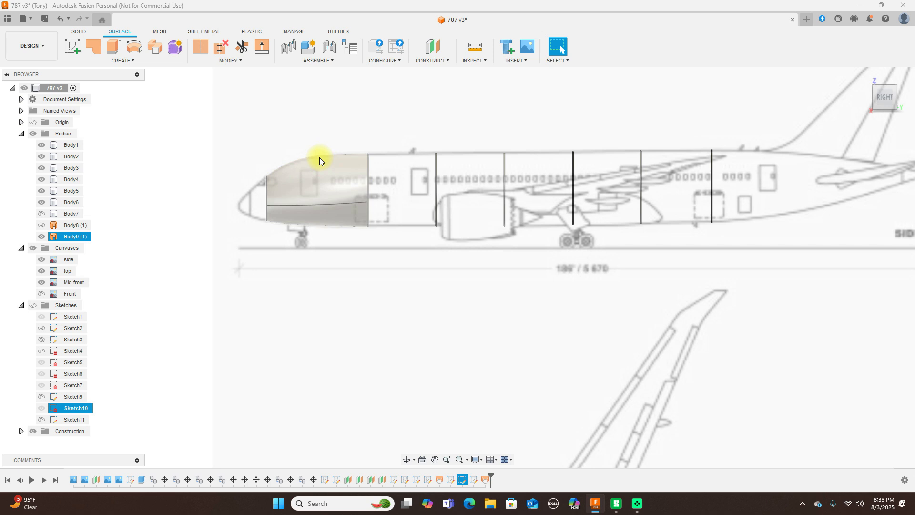
pyautogui.hotkey('ctrl', '4')
pyautogui.scroll(3, 401, 187)
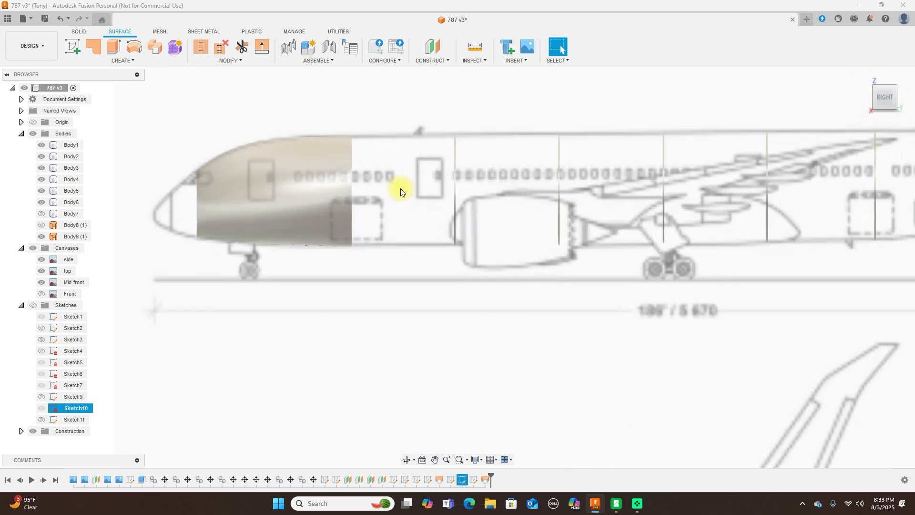
pyautogui.click(33, 247)
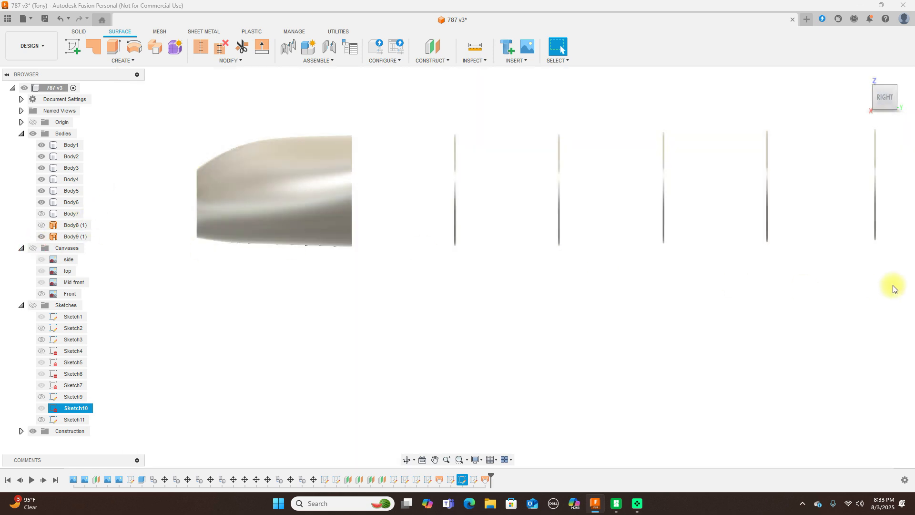
# Examine the shape and symmetry of the lofted nose surface from the front, side and top.
pyautogui.click(878, 101)
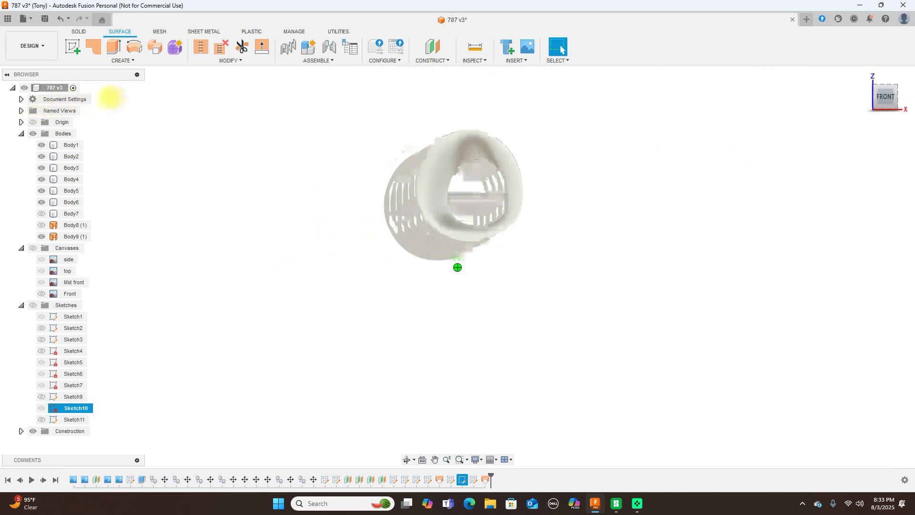
pyautogui.moveTo(103, 98); pyautogui.dragTo(715, 259)
pyautogui.scroll(-3, 713, 280)
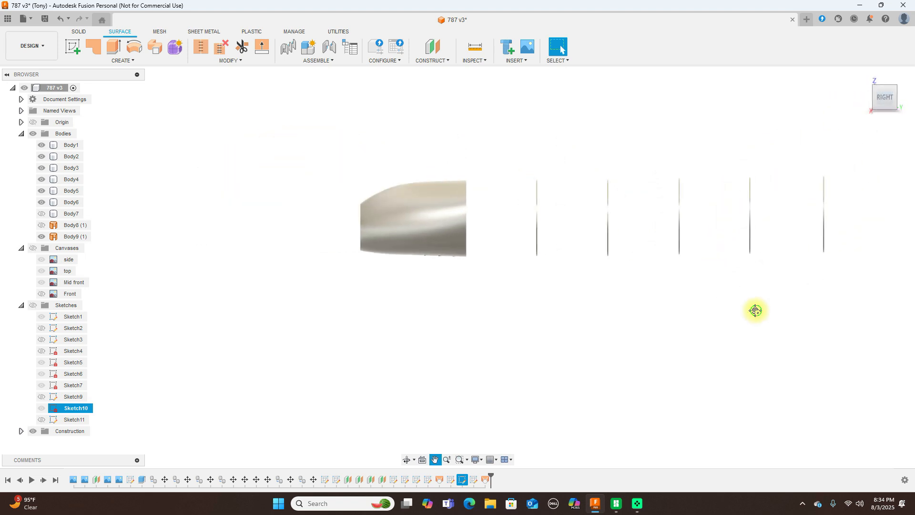
pyautogui.moveTo(756, 311); pyautogui.dragTo(646, 338, button='middle')
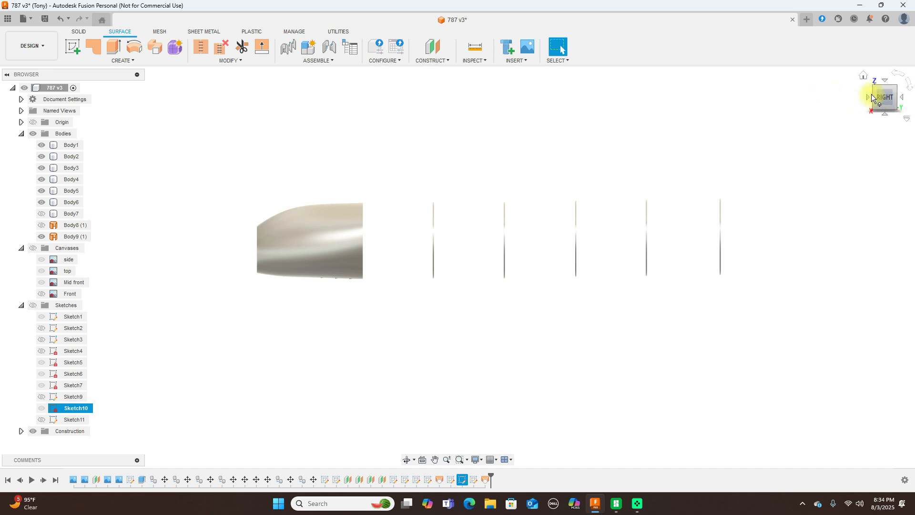
pyautogui.click(884, 82)
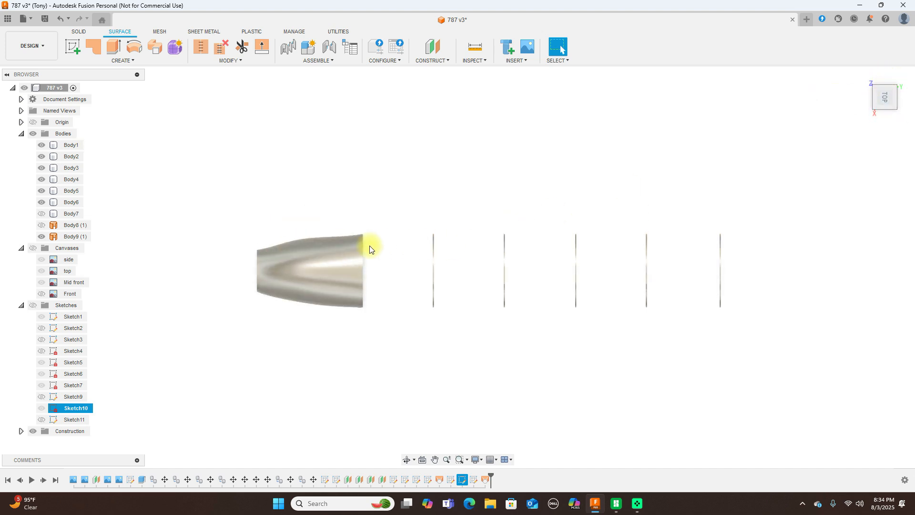
pyautogui.click(289, 254)
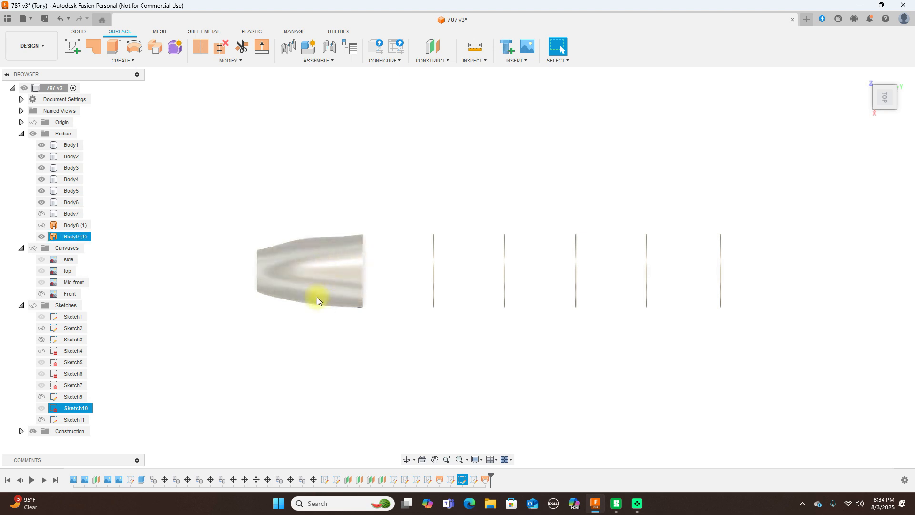
pyautogui.click(72, 46)
pyautogui.click(203, 166)
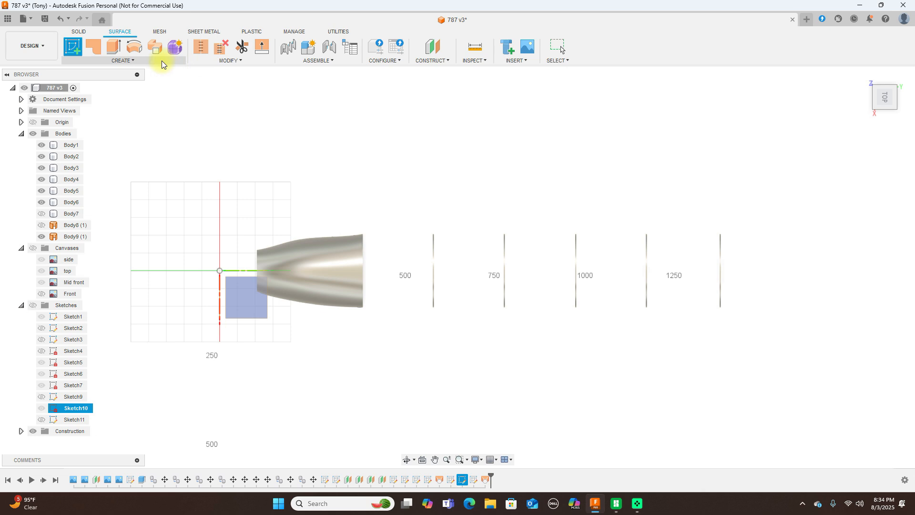
pyautogui.rightClick(300, 116)
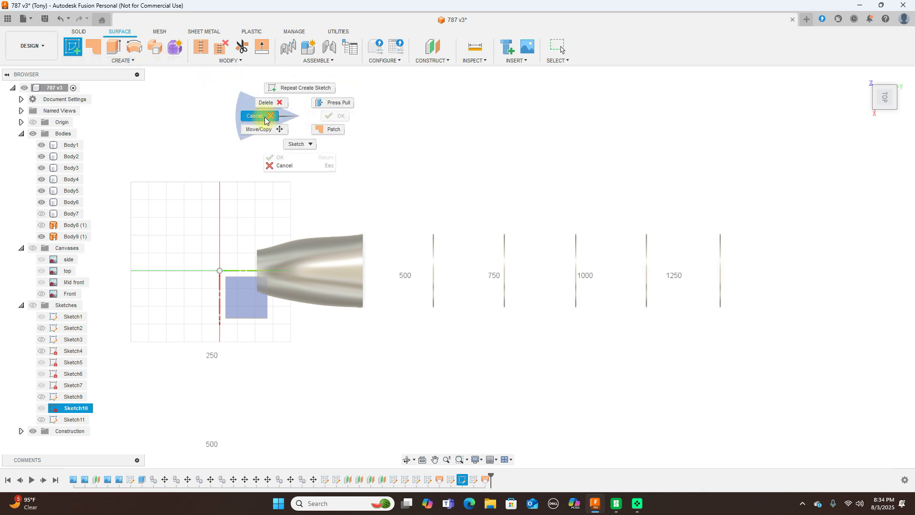
pyautogui.click(265, 119)
# Split the lofted nose surface Body9 lengthwise with the vertical origin plane along the fuselage centreline.
pyautogui.click(243, 64)
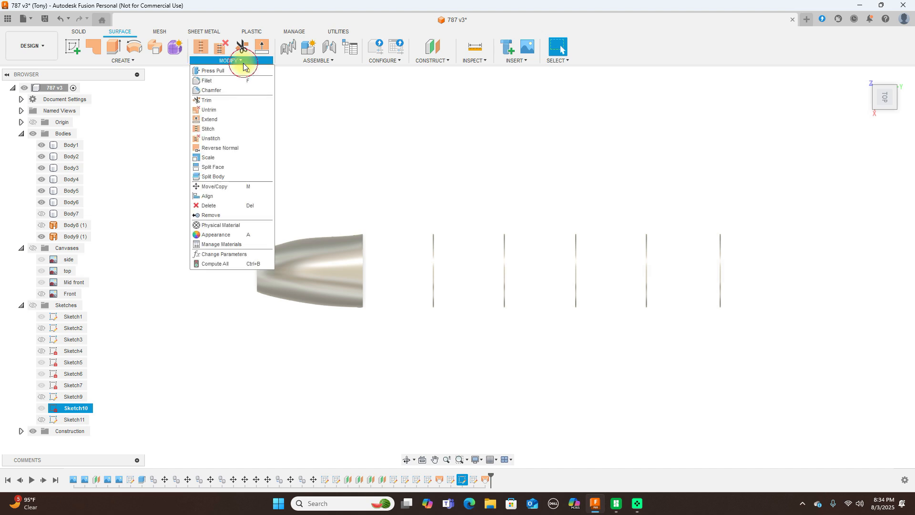
pyautogui.click(222, 176)
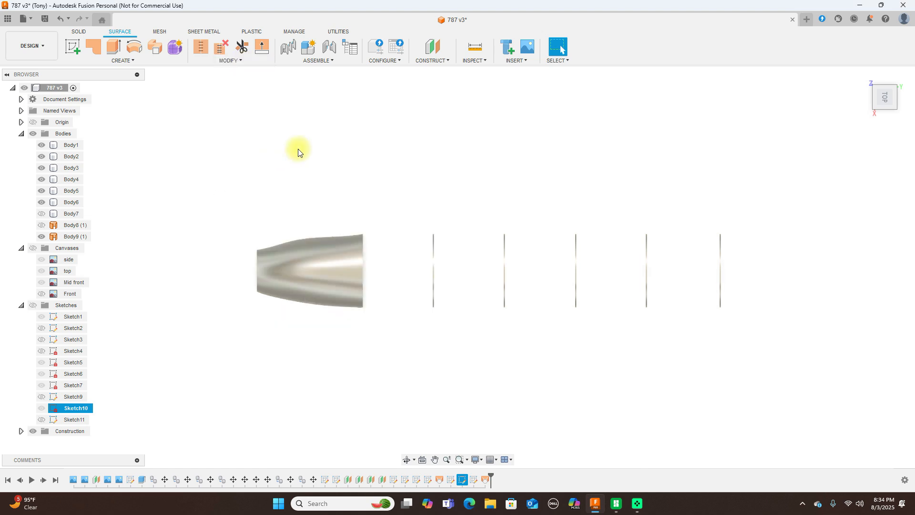
pyautogui.click(327, 250)
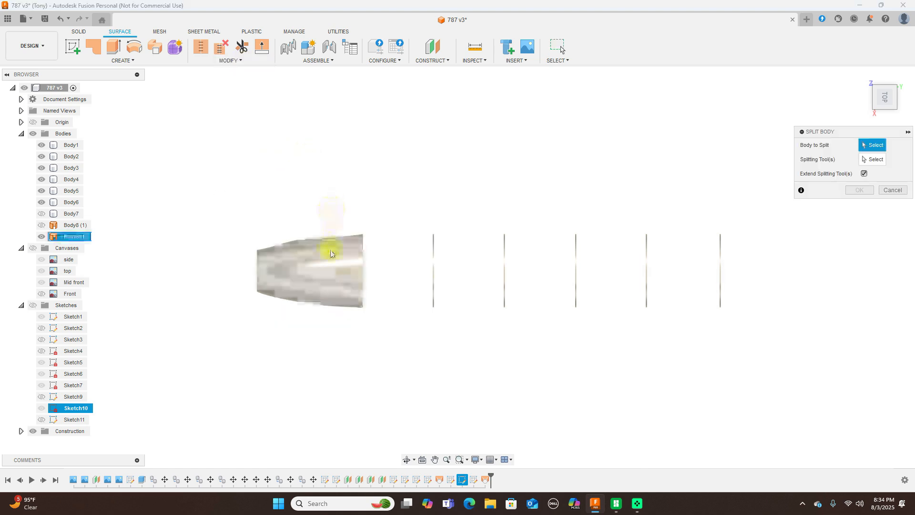
pyautogui.click(873, 160)
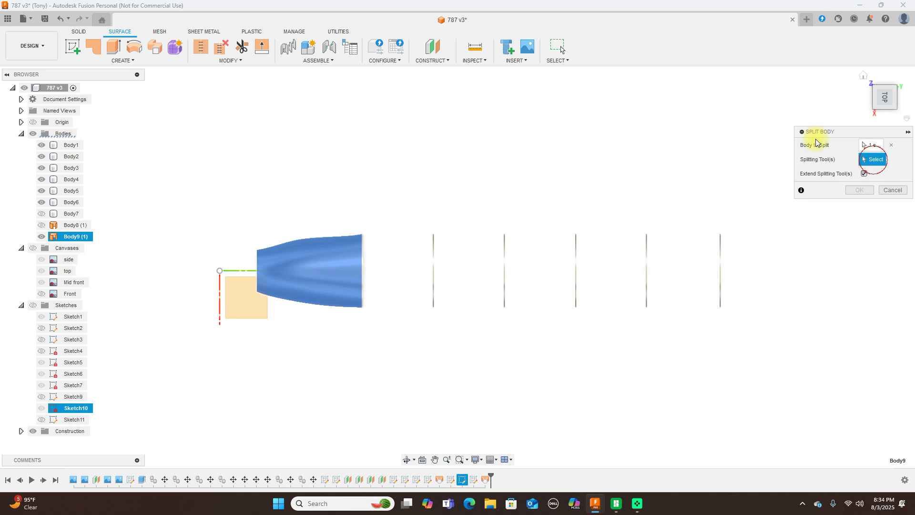
pyautogui.click(239, 274)
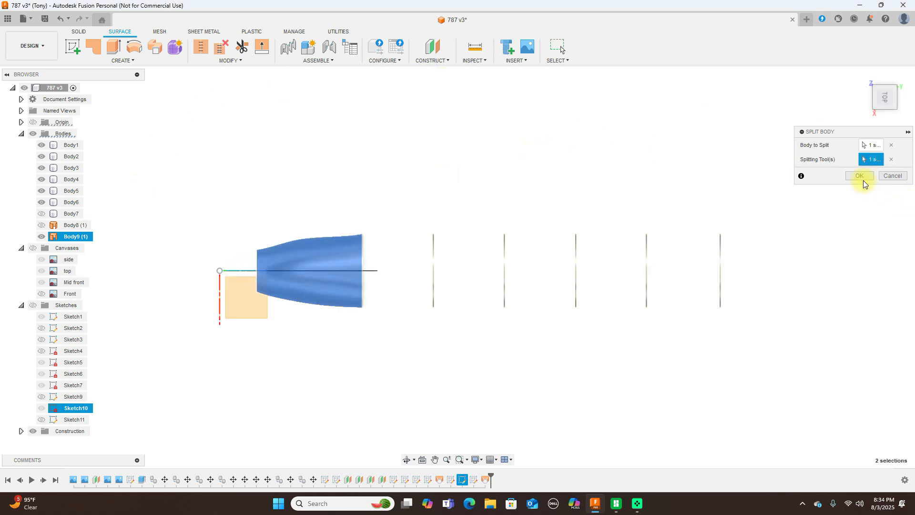
pyautogui.click(863, 176)
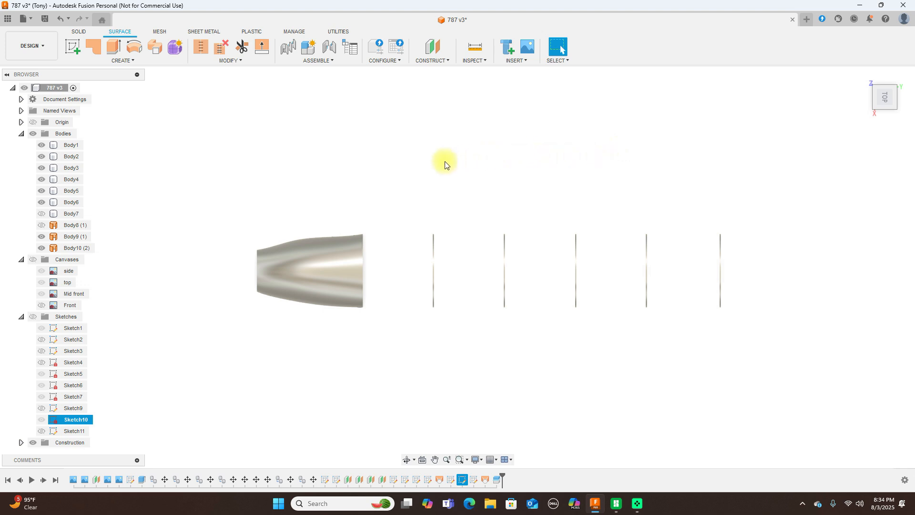
# Hide the Body9 half and mirror the Body10 half across the vertical centreline plane, using the Join operation.
pyautogui.click(39, 236)
pyautogui.click(41, 236)
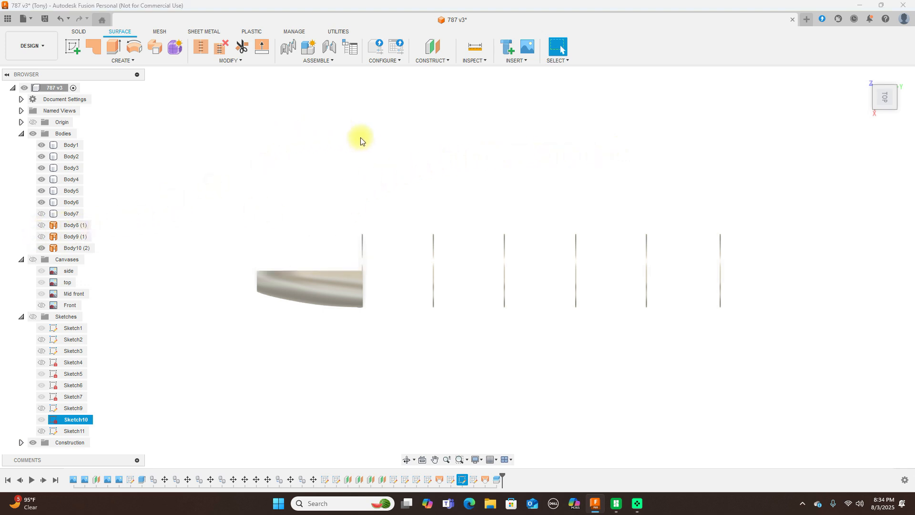
pyautogui.click(126, 60)
pyautogui.click(98, 186)
pyautogui.click(321, 284)
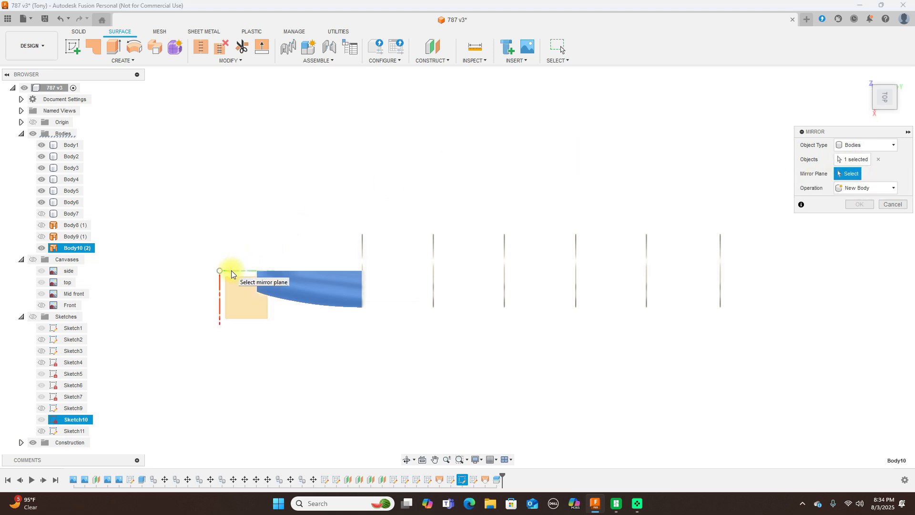
pyautogui.click(233, 271)
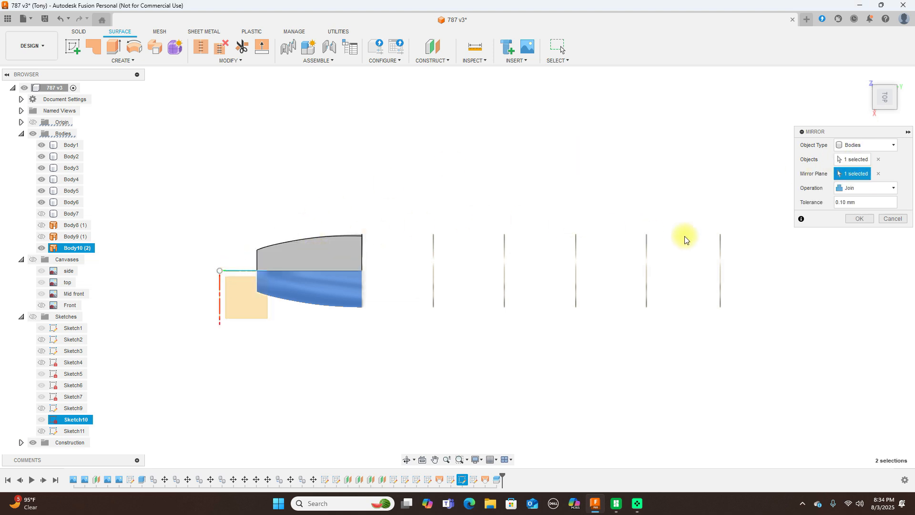
pyautogui.click(852, 219)
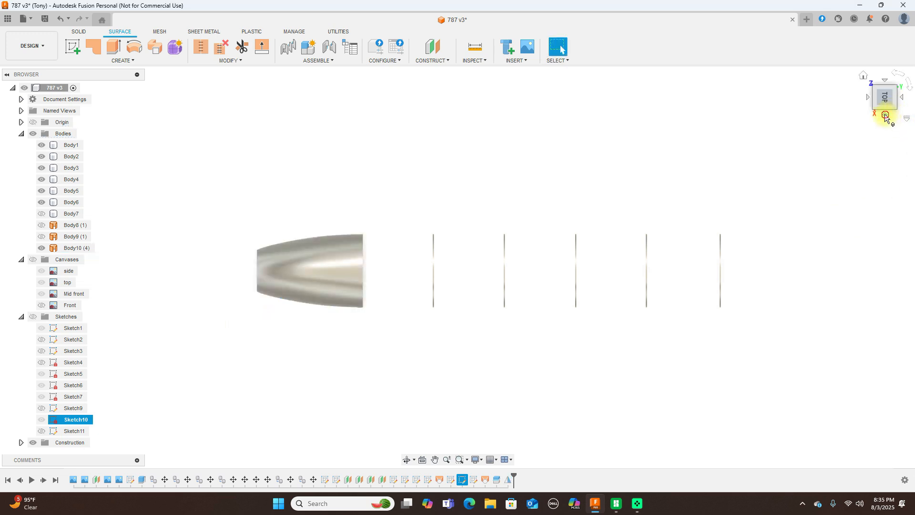
# View the mirrored nose from the front and side, and show the blueprint canvases and the sketches.
pyautogui.click(885, 116)
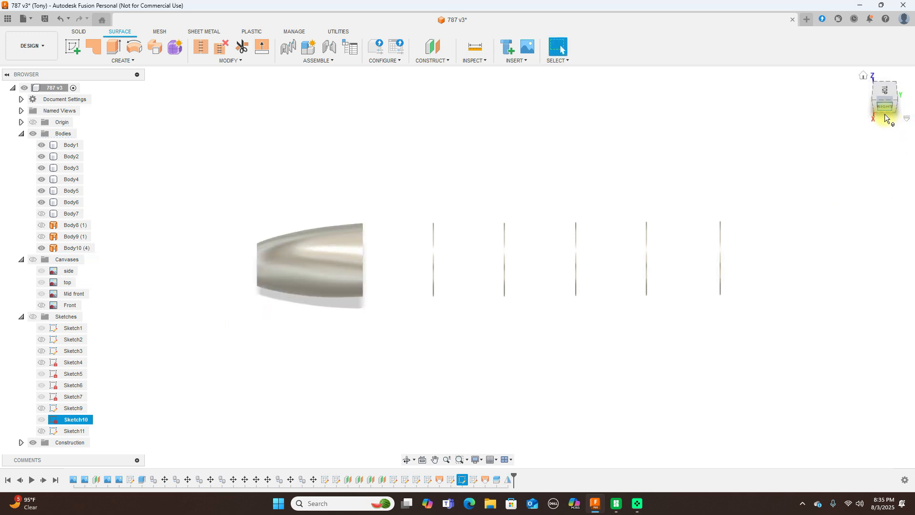
pyautogui.click(867, 98)
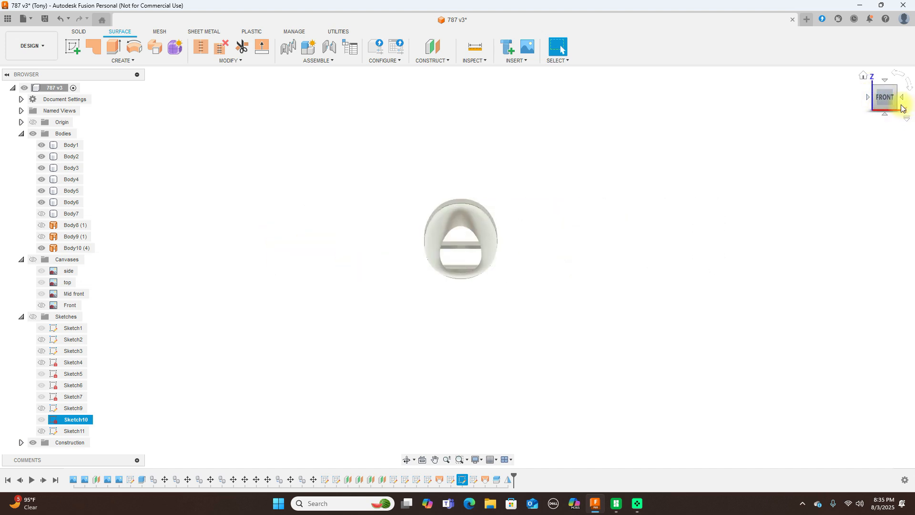
pyautogui.moveTo(892, 98)
pyautogui.mouseDown()
pyautogui.moveTo(823, 108)
pyautogui.moveTo(606, 101)
pyautogui.moveTo(895, 102)
pyautogui.mouseUp()
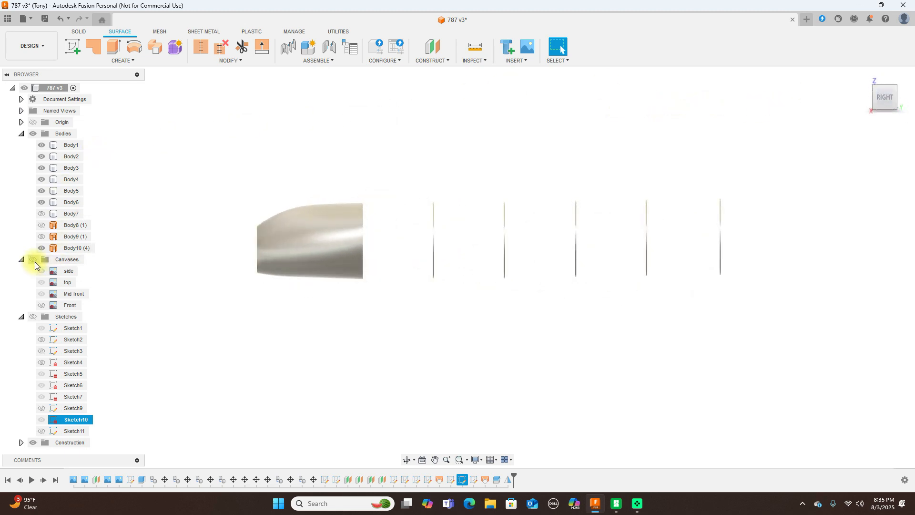
pyautogui.click(34, 260)
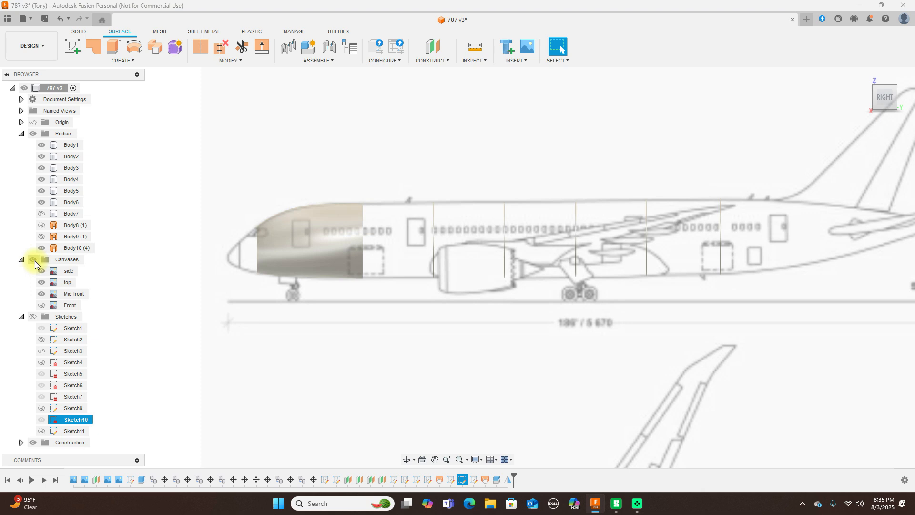
pyautogui.click(32, 316)
# Hide all bodies so the nose ellipses stand alone against the blueprint.
pyautogui.scroll(2, 273, 154)
pyautogui.moveTo(279, 156); pyautogui.dragTo(447, 106, button='middle')
pyautogui.moveTo(880, 99); pyautogui.dragTo(903, 120)
pyautogui.scroll(1, 439, 321)
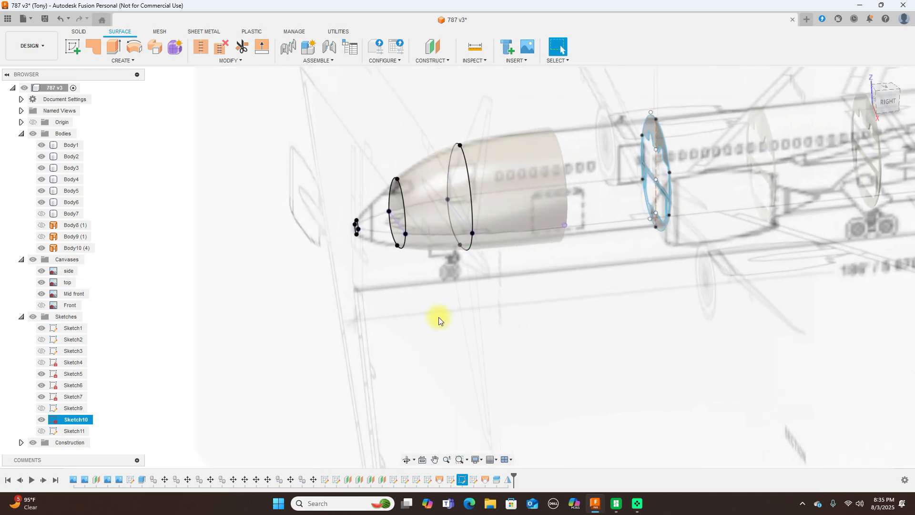
pyautogui.scroll(1, 439, 317)
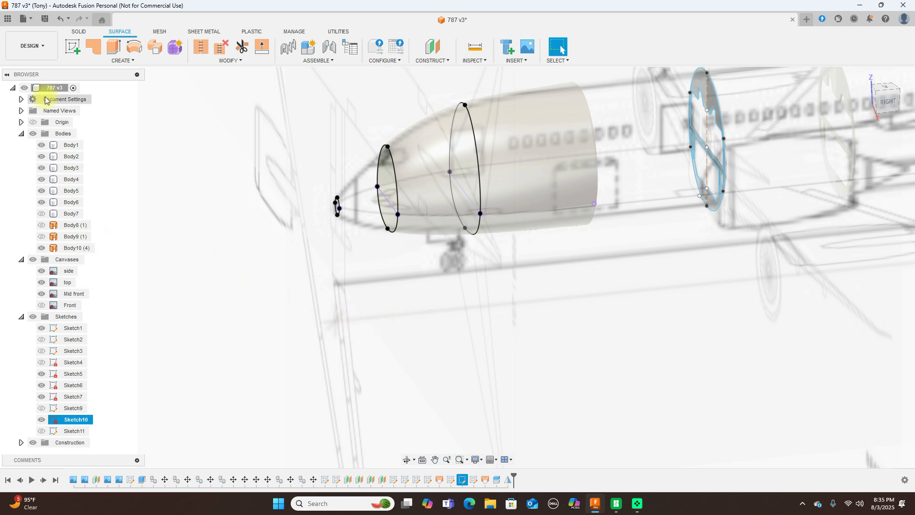
pyautogui.click(33, 133)
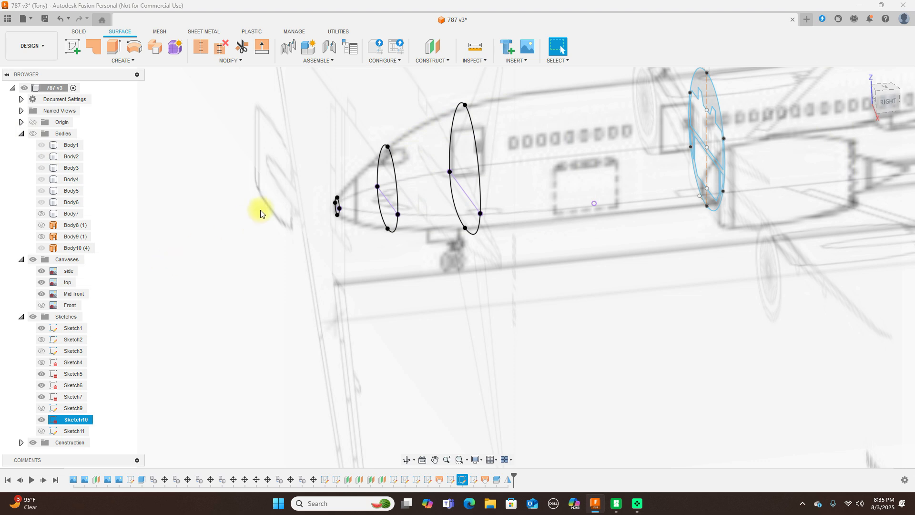
# Start a new sketch on the vertical centreline plane in the right side view of the nose.
pyautogui.scroll(2, 406, 224)
pyautogui.moveTo(439, 248); pyautogui.dragTo(438, 294, button='middle')
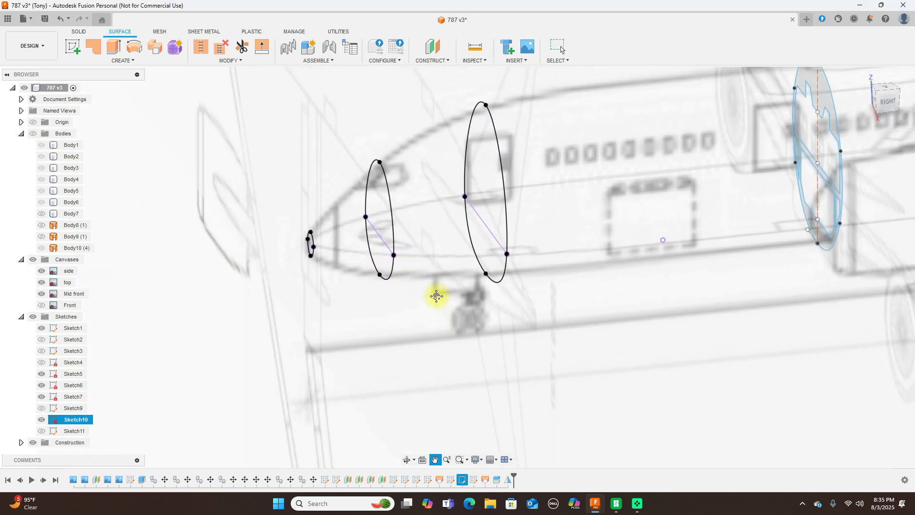
pyautogui.scroll(2, 378, 232)
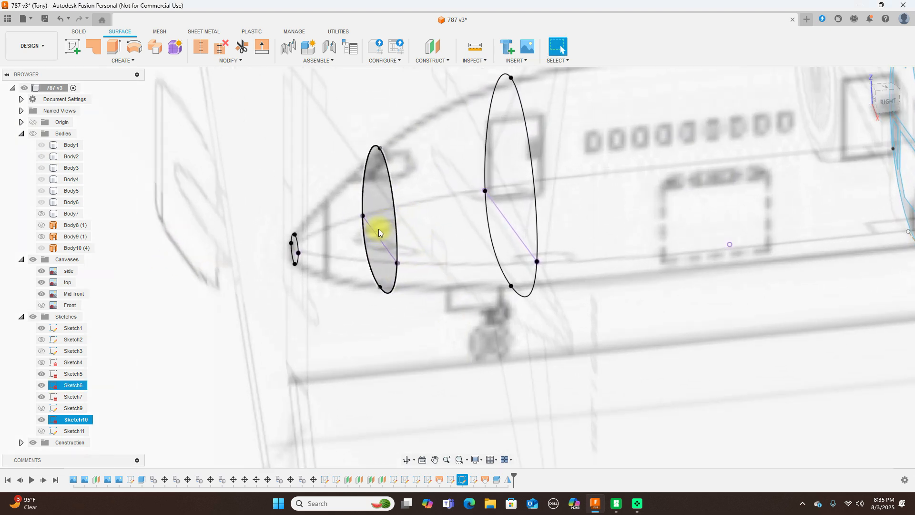
pyautogui.click(889, 108)
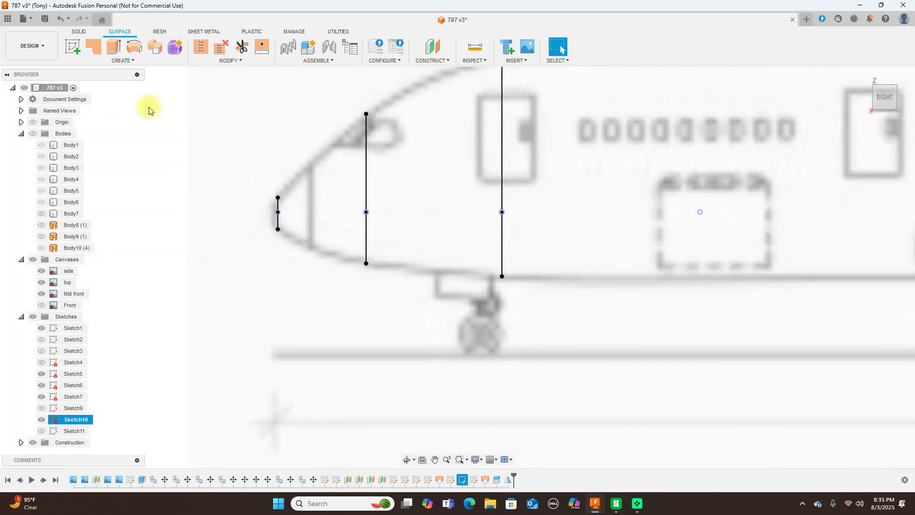
pyautogui.click(75, 50)
pyautogui.click(266, 177)
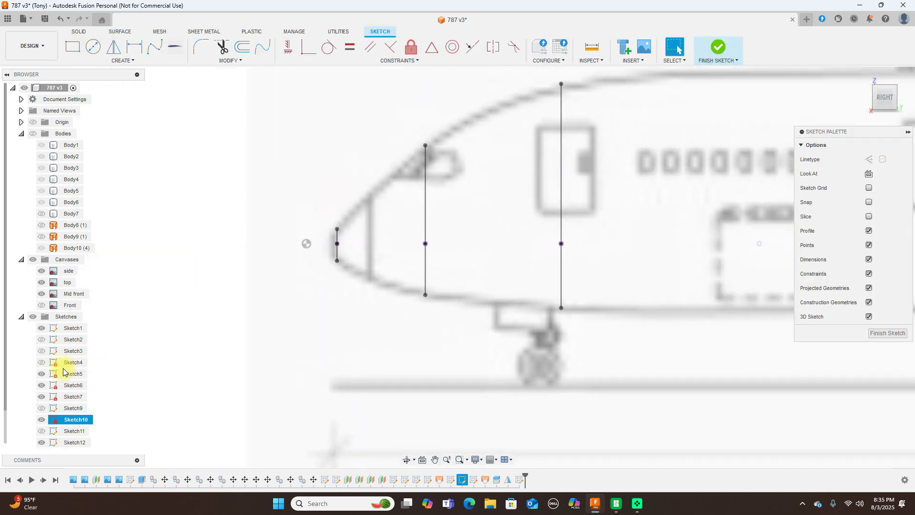
# Hide Sketch5 and Sketch10, keeping the two foremost nose ellipses in Sketch6 and Sketch7 visible.
pyautogui.scroll(-1, 71, 365)
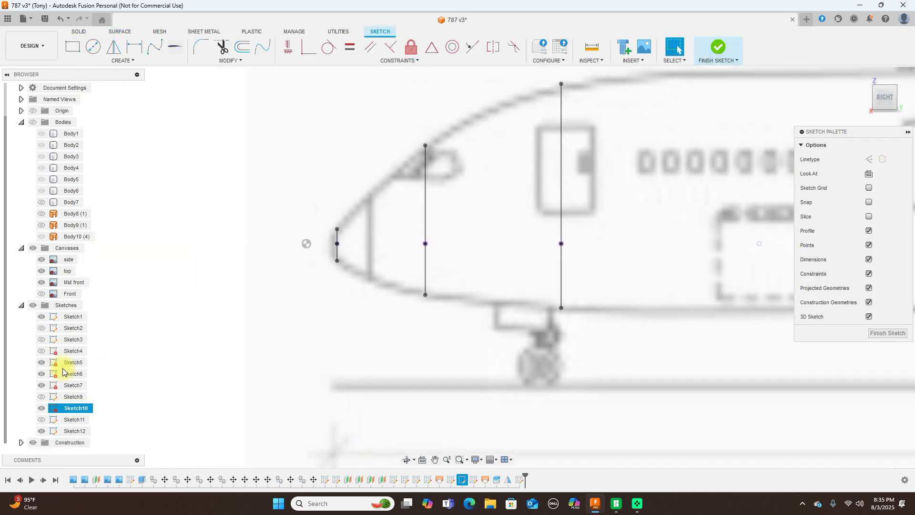
pyautogui.click(41, 410)
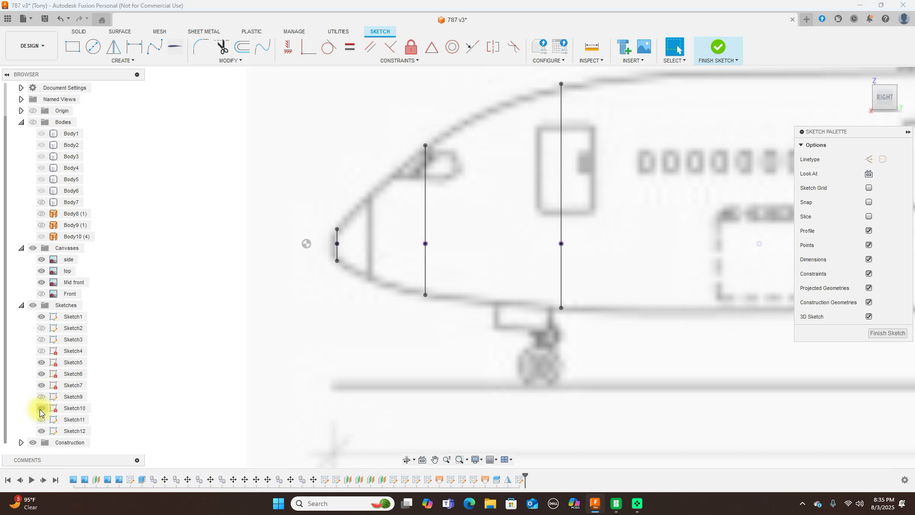
pyautogui.click(41, 385)
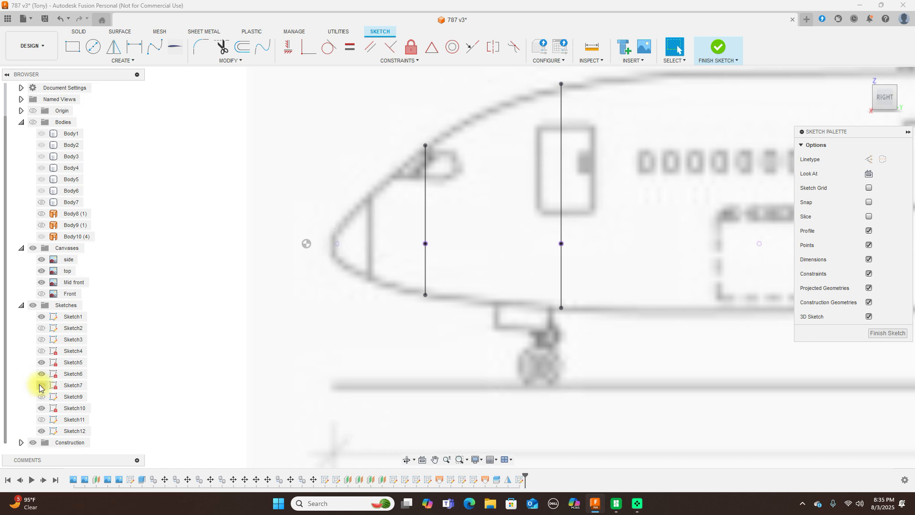
pyautogui.click(43, 376)
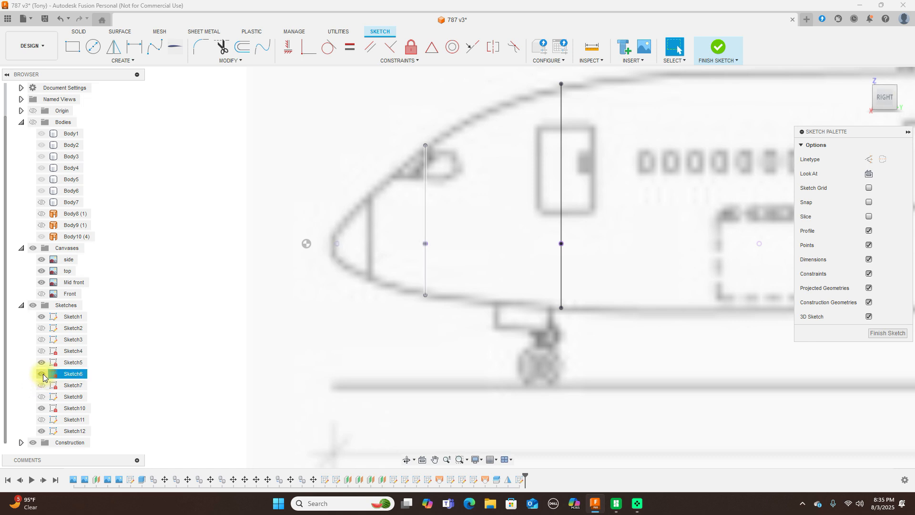
pyautogui.click(42, 385)
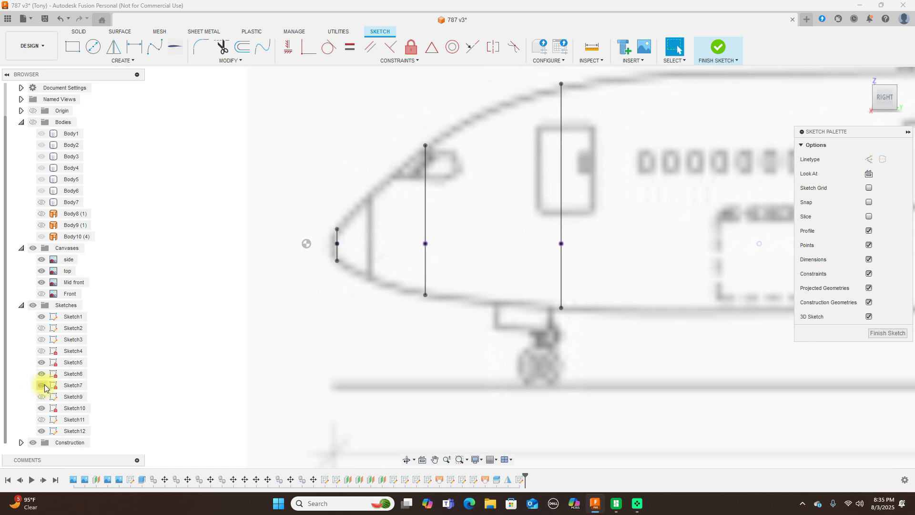
pyautogui.click(41, 363)
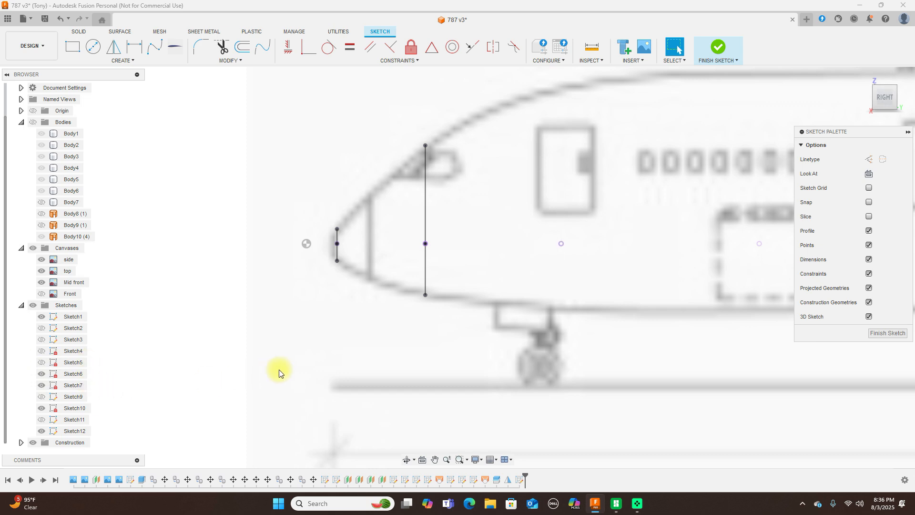
pyautogui.click(42, 408)
pyautogui.moveTo(876, 100)
pyautogui.mouseDown()
pyautogui.moveTo(910, 111)
pyautogui.moveTo(899, 99)
pyautogui.mouseUp()
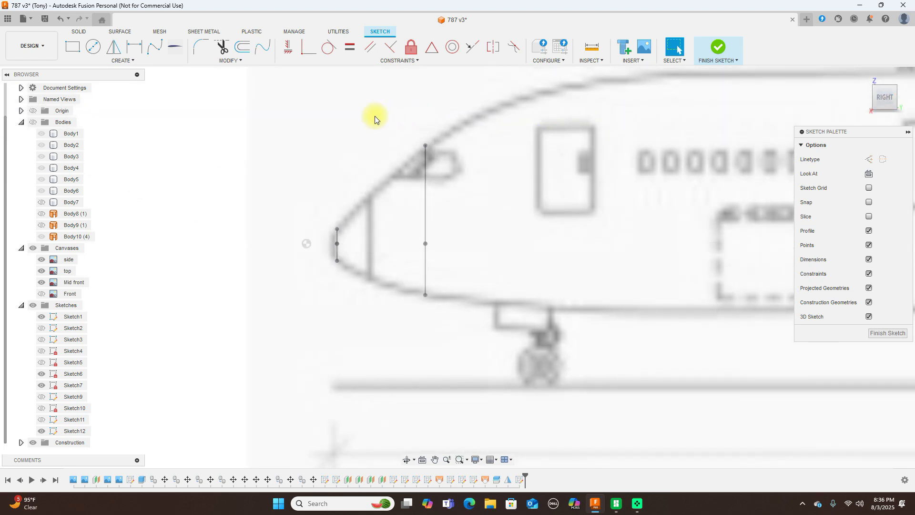
# Project the top and bottom points of the two foremost nose ellipses into the sketch.
pyautogui.press('p')
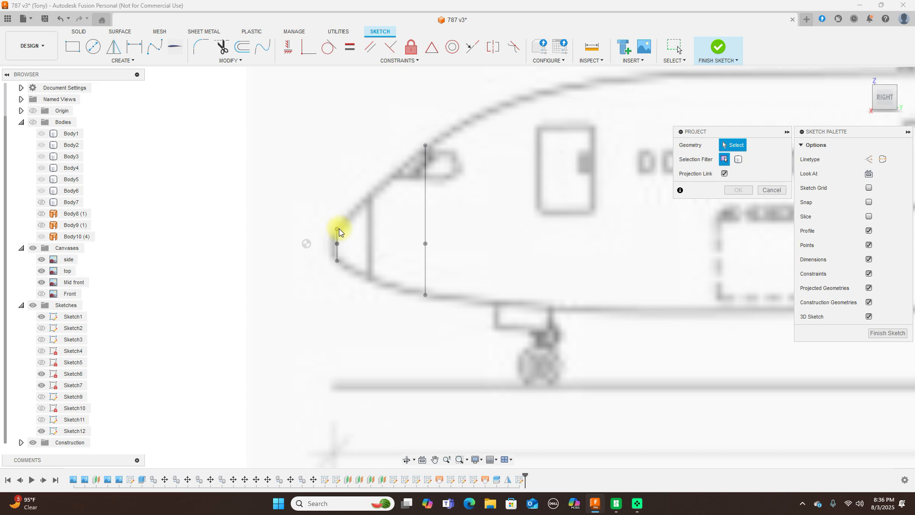
pyautogui.scroll(2, 352, 220)
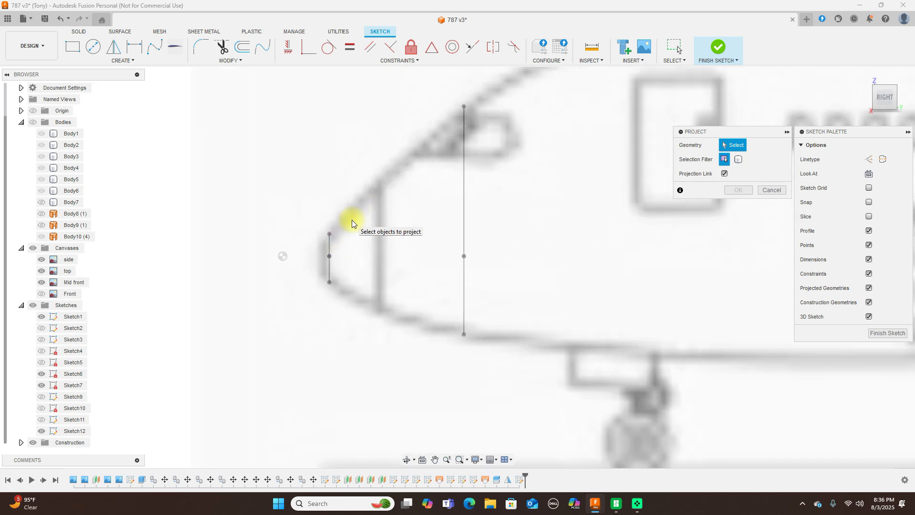
pyautogui.click(329, 234)
pyautogui.click(464, 106)
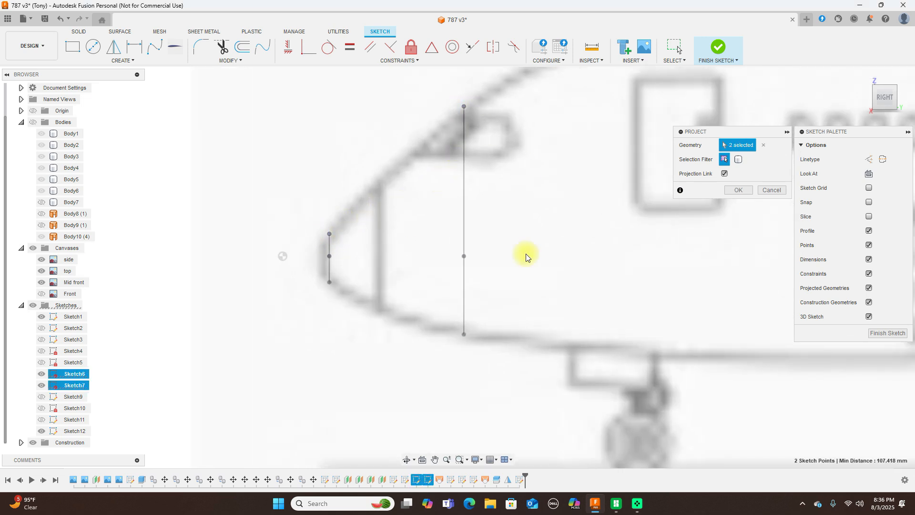
pyautogui.click(464, 335)
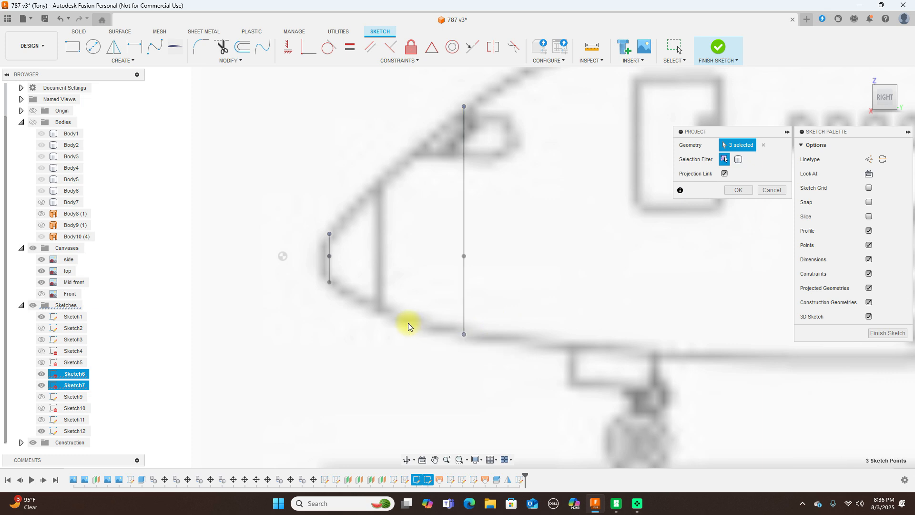
pyautogui.click(331, 284)
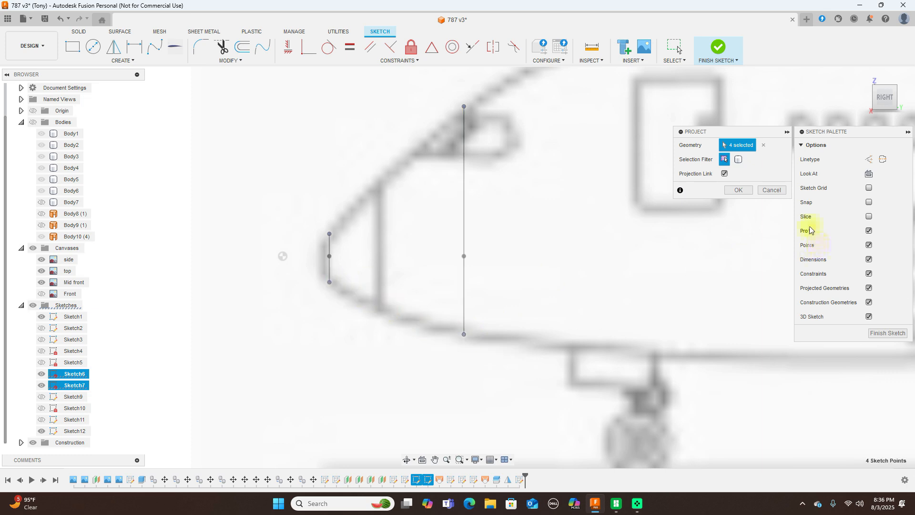
pyautogui.click(738, 191)
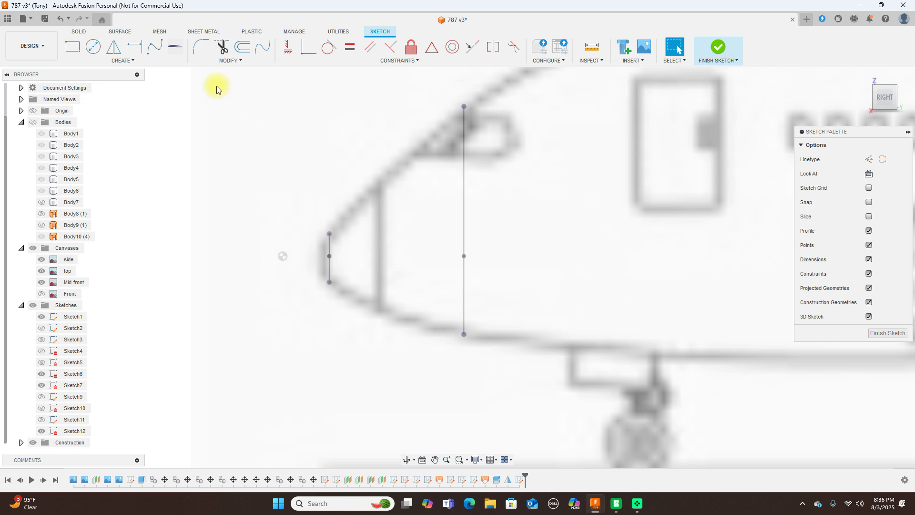
# Draw a three-point fit spline along the blueprint's upper nose outline, joining the projected top points of both ellipses.
pyautogui.click(157, 48)
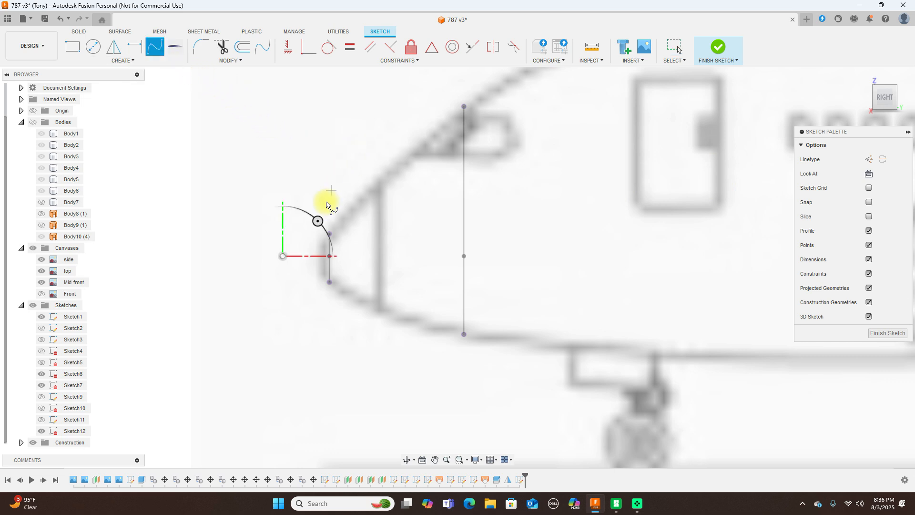
pyautogui.click(329, 234)
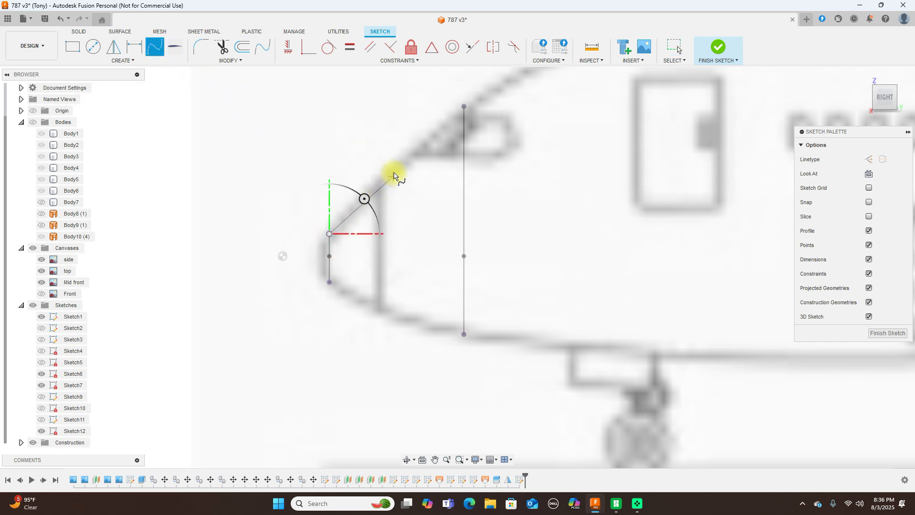
pyautogui.click(465, 106)
pyautogui.rightClick(466, 107)
pyautogui.click(492, 110)
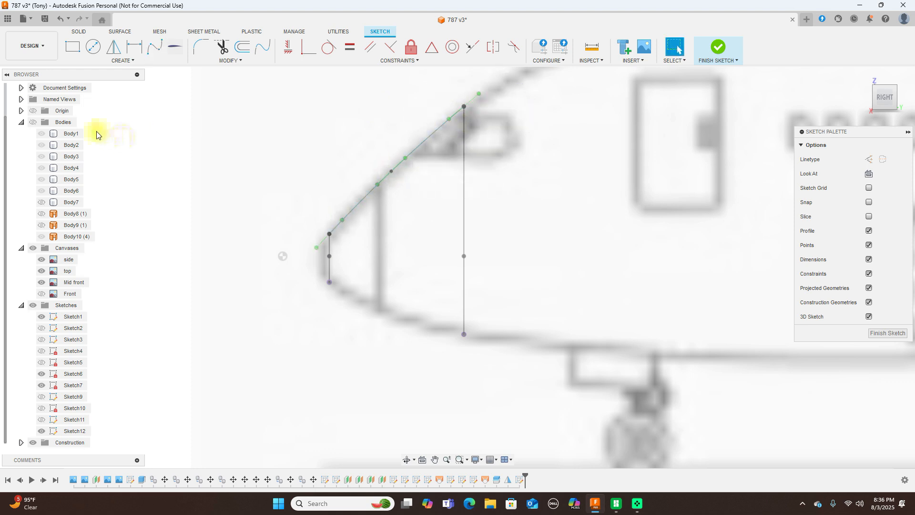
# Draw a three-point fit spline along the blueprint's lower nose outline, joining the projected bottom points of both ellipses.
pyautogui.click(158, 50)
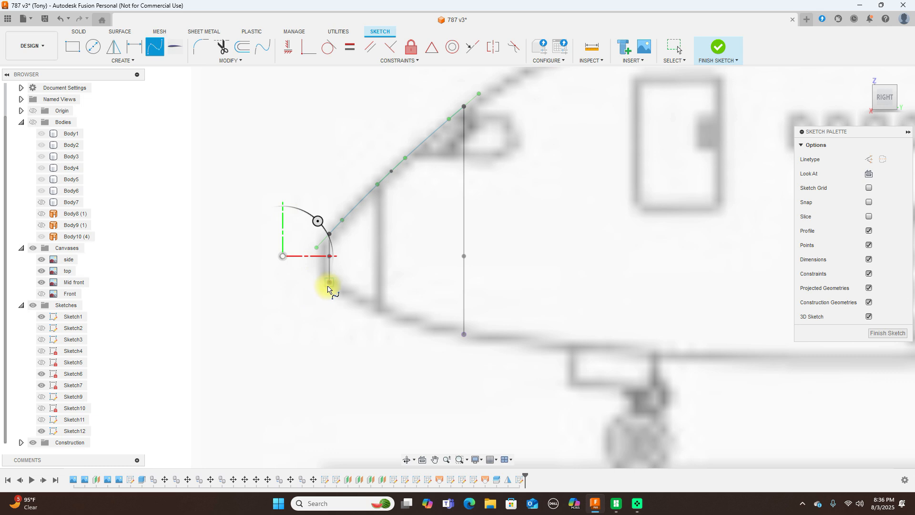
pyautogui.click(329, 282)
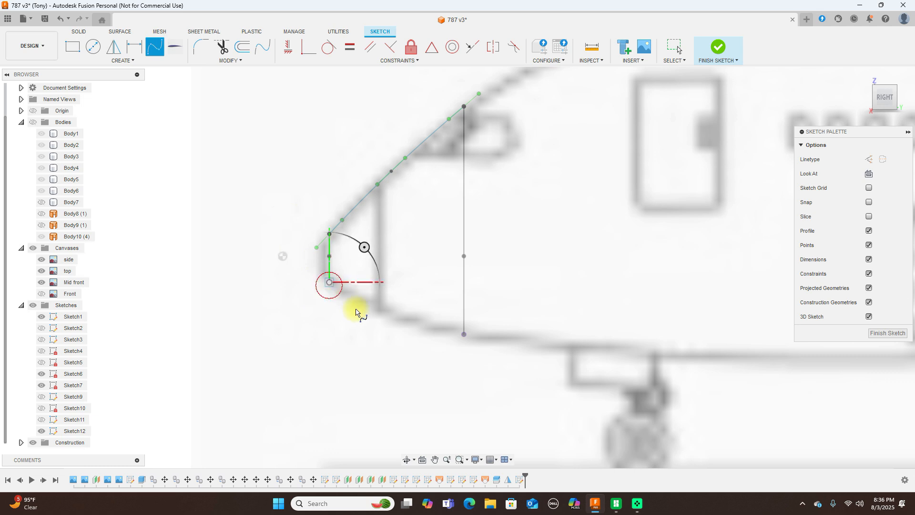
pyautogui.click(384, 310)
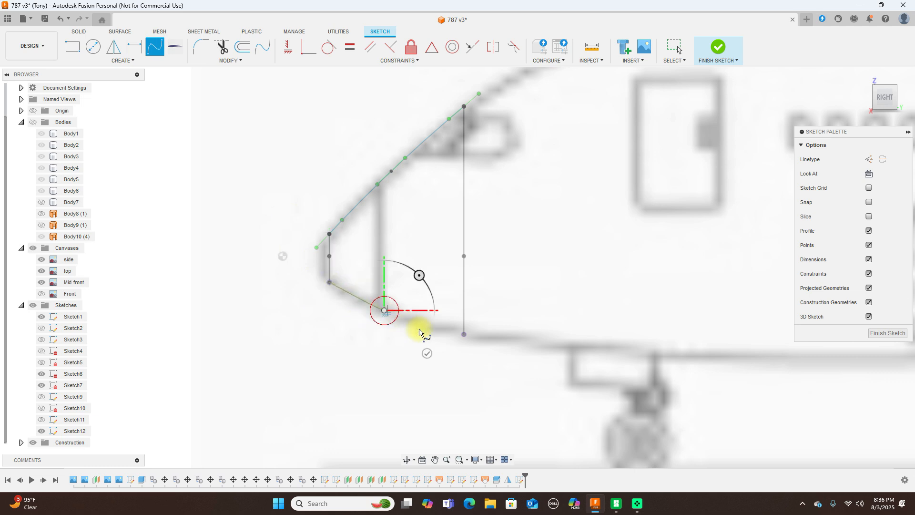
pyautogui.click(465, 334)
pyautogui.rightClick(467, 335)
pyautogui.click(500, 336)
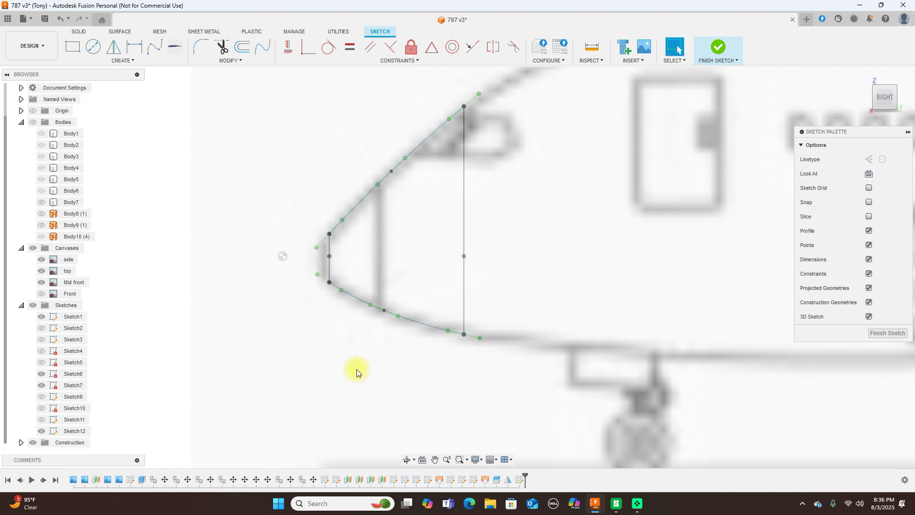
# Show the bodies for comparison and move the upper spline's middle point down and forward toward the nose tip.
pyautogui.click(392, 168)
pyautogui.moveTo(390, 168); pyautogui.dragTo(390, 168)
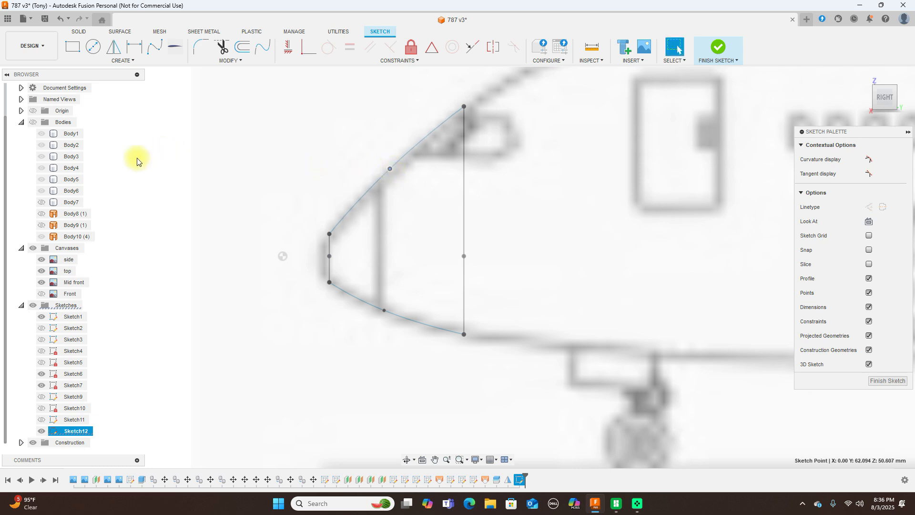
pyautogui.click(42, 237)
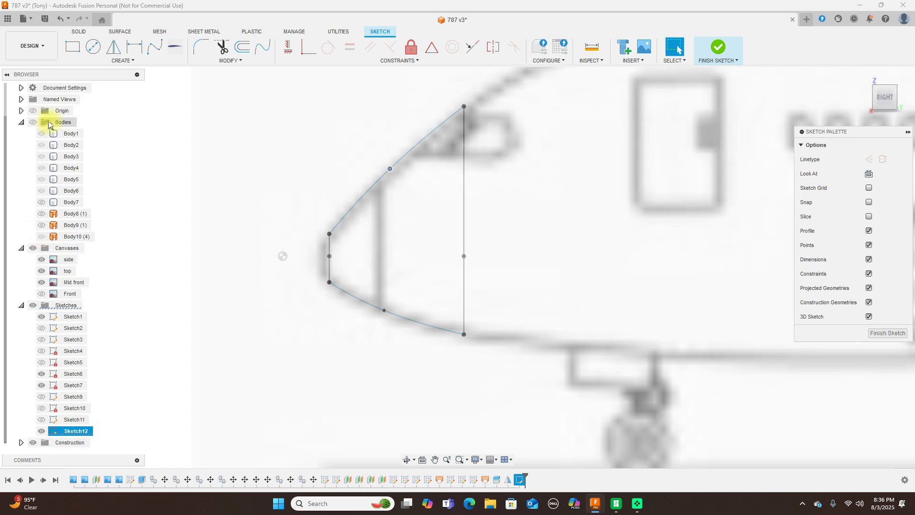
pyautogui.click(32, 122)
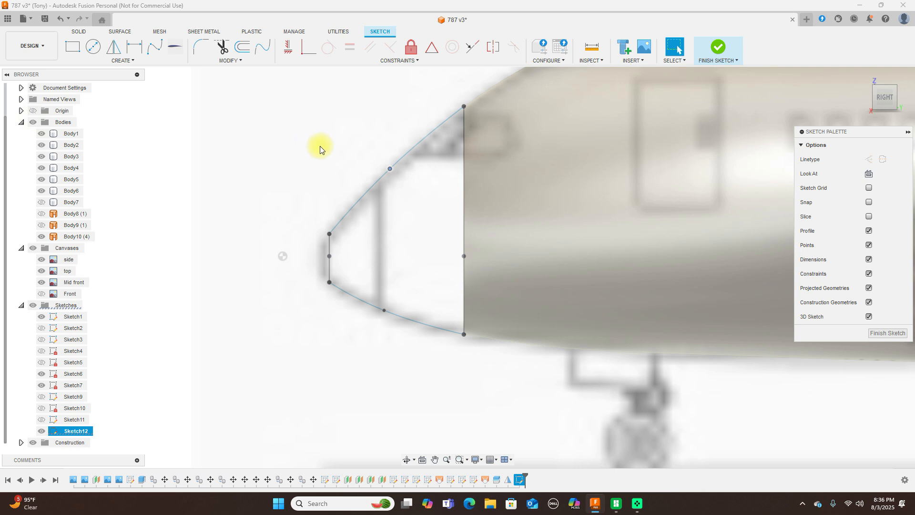
pyautogui.scroll(-3, 329, 135)
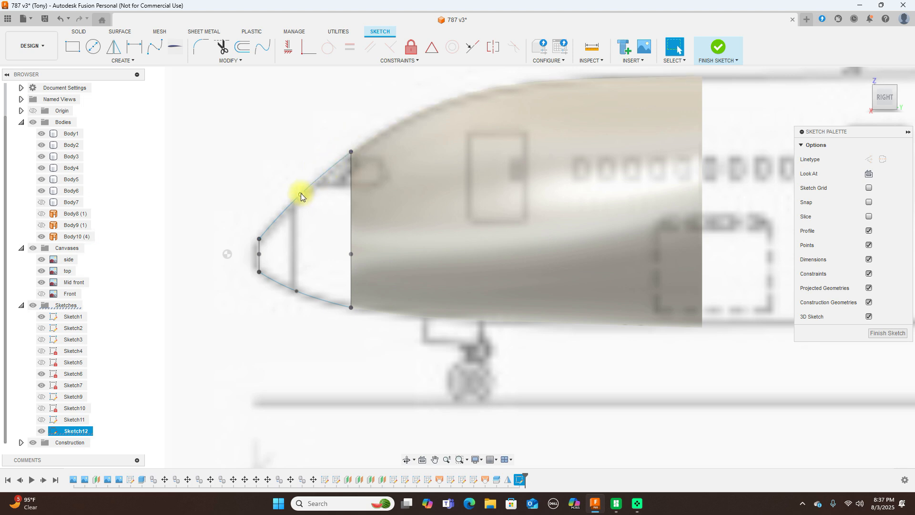
pyautogui.moveTo(300, 192); pyautogui.dragTo(279, 211)
# Hide Body10 and draw a three-point fit spline along the nose's side, joining the side edges of both ellipses.
pyautogui.click(42, 237)
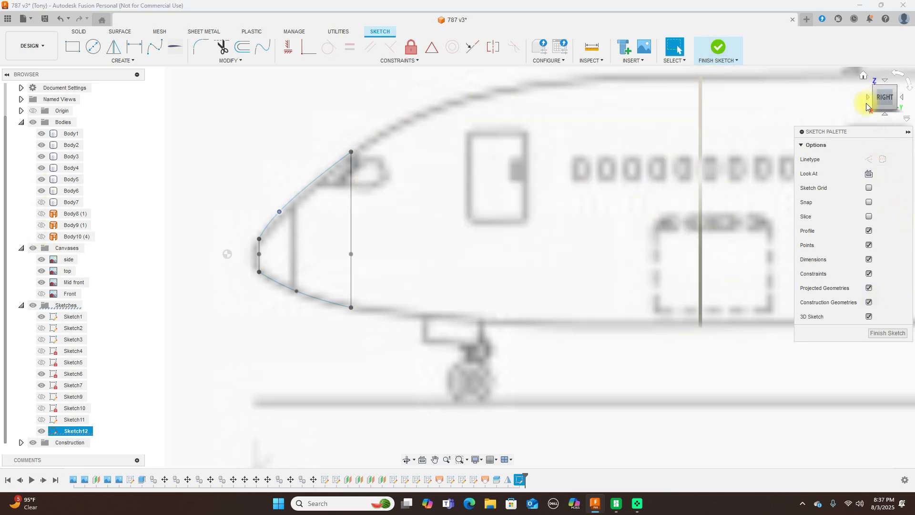
pyautogui.keyDown('shift'); pyautogui.moveTo(876, 96); pyautogui.dragTo(583, 121, button='middle'); pyautogui.keyUp('shift')
pyautogui.click(155, 47)
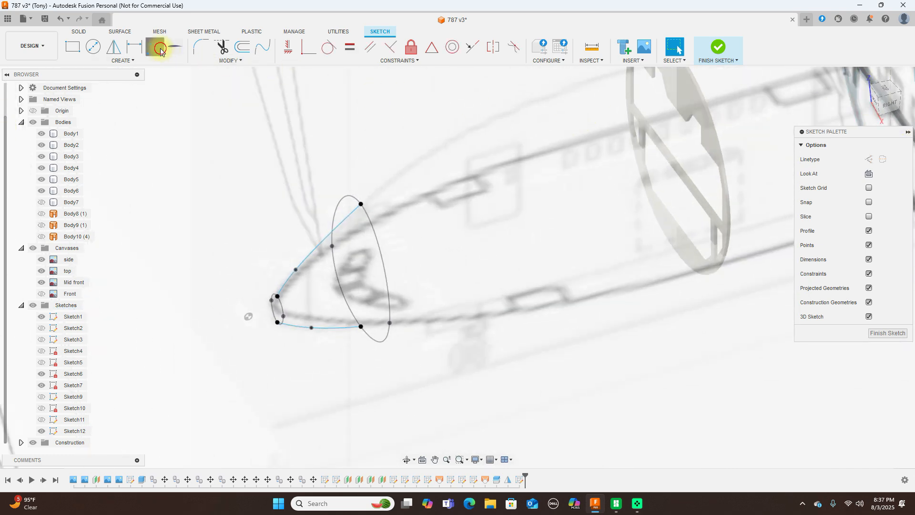
pyautogui.click(248, 315)
pyautogui.scroll(4, 338, 347)
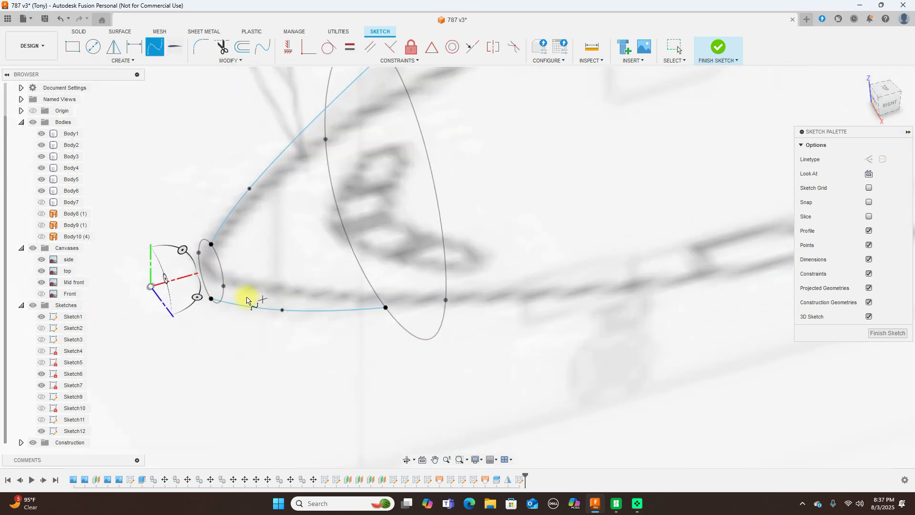
pyautogui.click(224, 295)
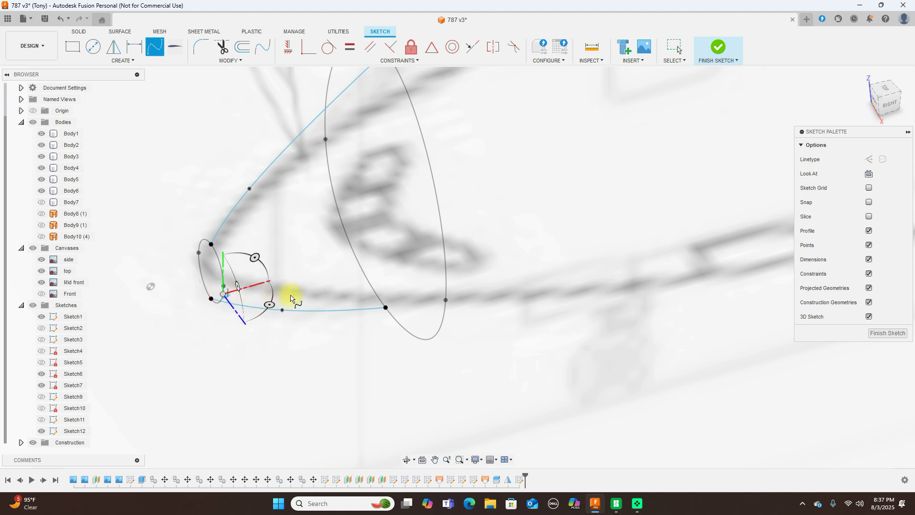
pyautogui.click(333, 298)
pyautogui.click(446, 289)
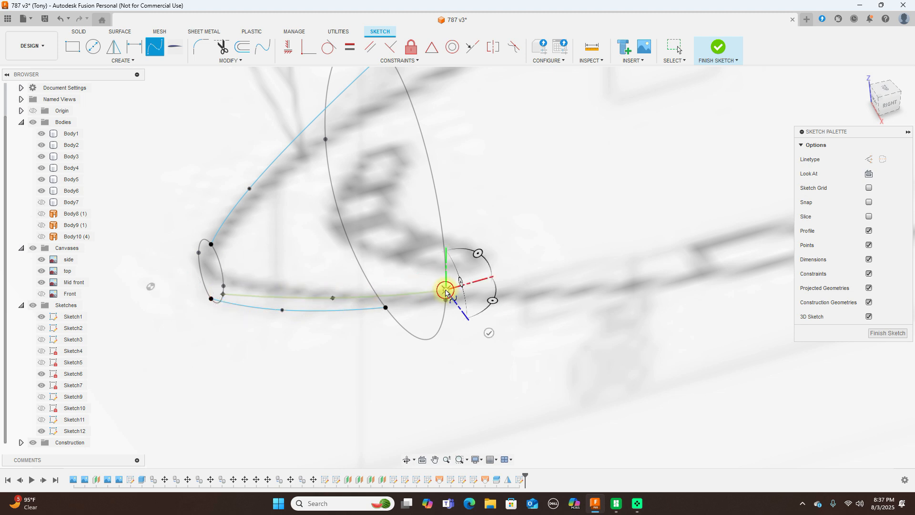
pyautogui.rightClick(445, 289)
pyautogui.click(475, 290)
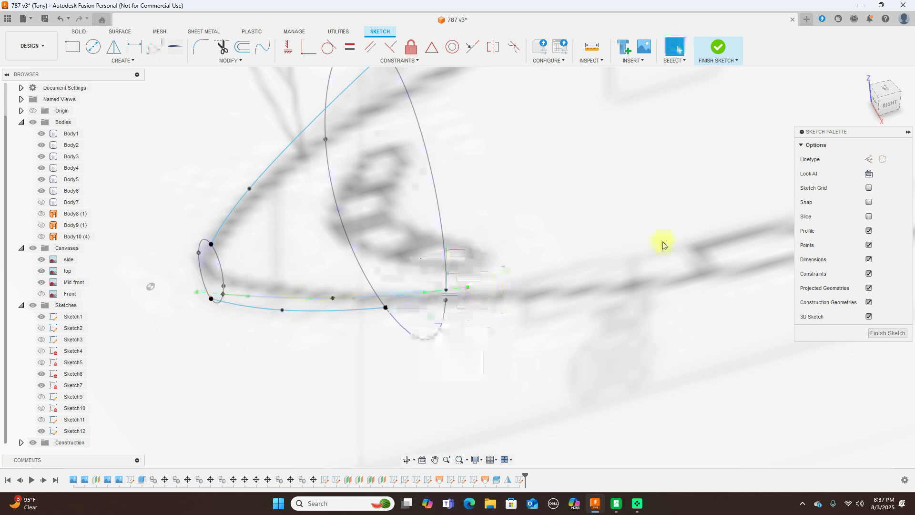
# In the top view, pull the side spline's middle point outward to follow the blueprint's curved nose outline.
pyautogui.click(884, 90)
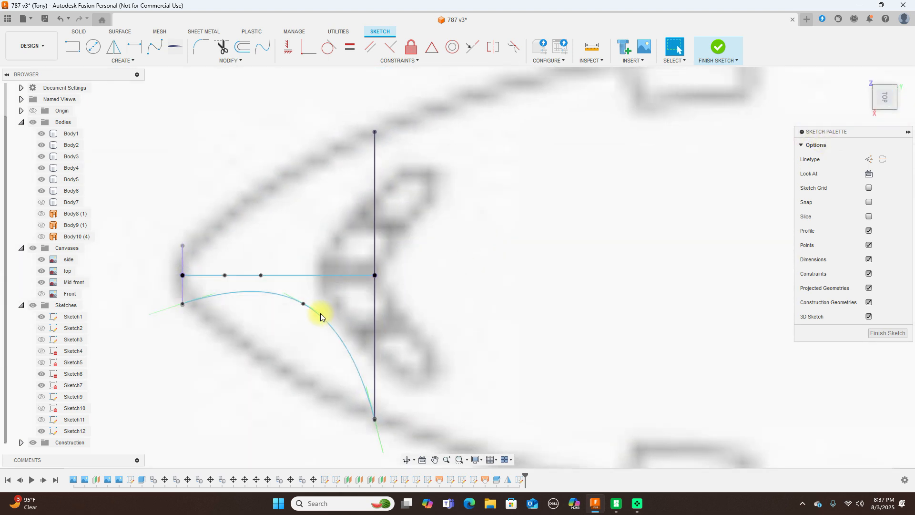
pyautogui.click(308, 310)
pyautogui.press('Delete')
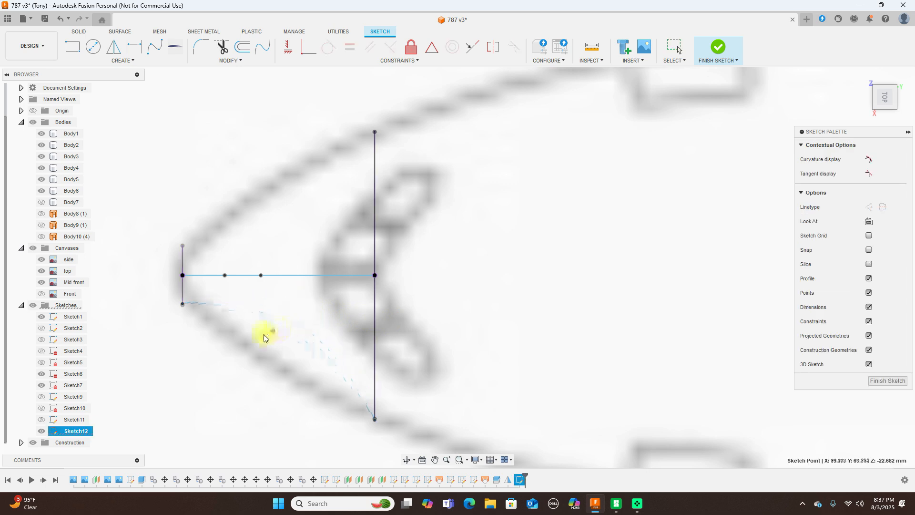
pyautogui.moveTo(244, 345); pyautogui.dragTo(260, 364)
pyautogui.scroll(-5, 452, 360)
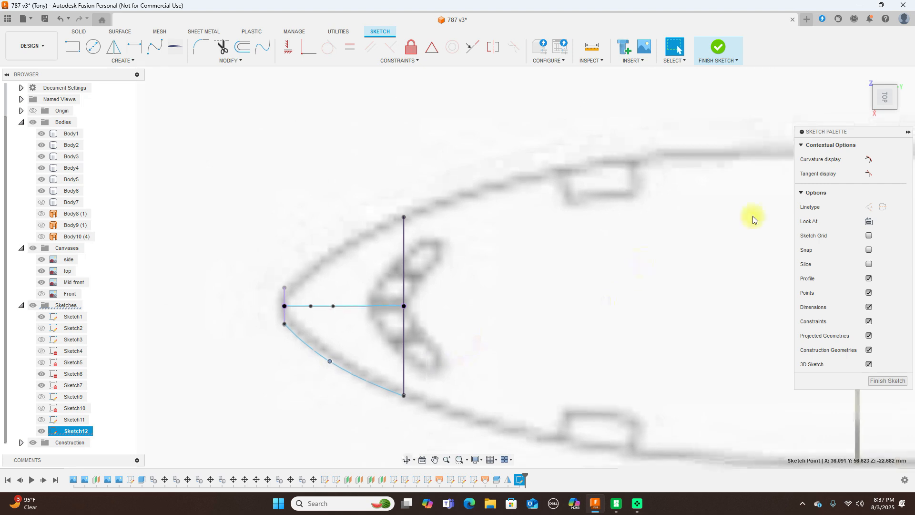
# Align the side spline's middle point in height with its ends, and place it at about X 28, Y 49.5 mm on the top-view outline.
pyautogui.click(886, 114)
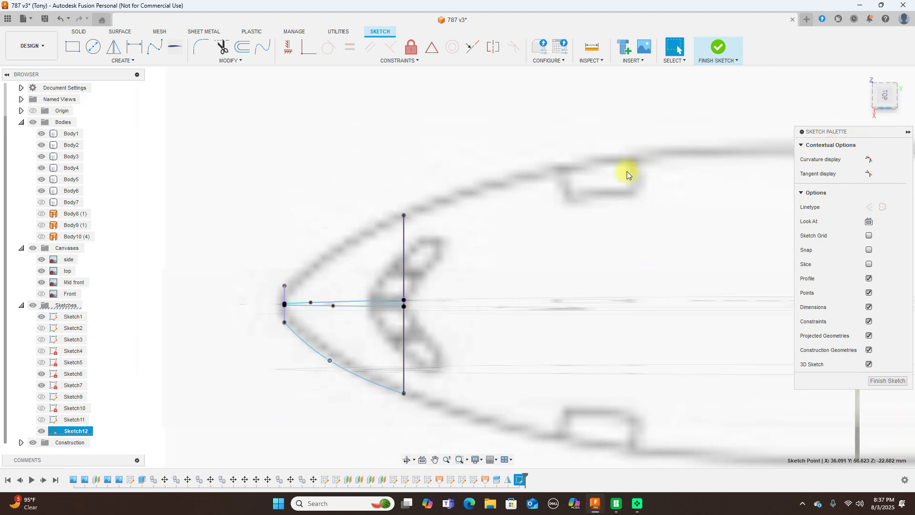
pyautogui.moveTo(331, 241); pyautogui.dragTo(331, 210)
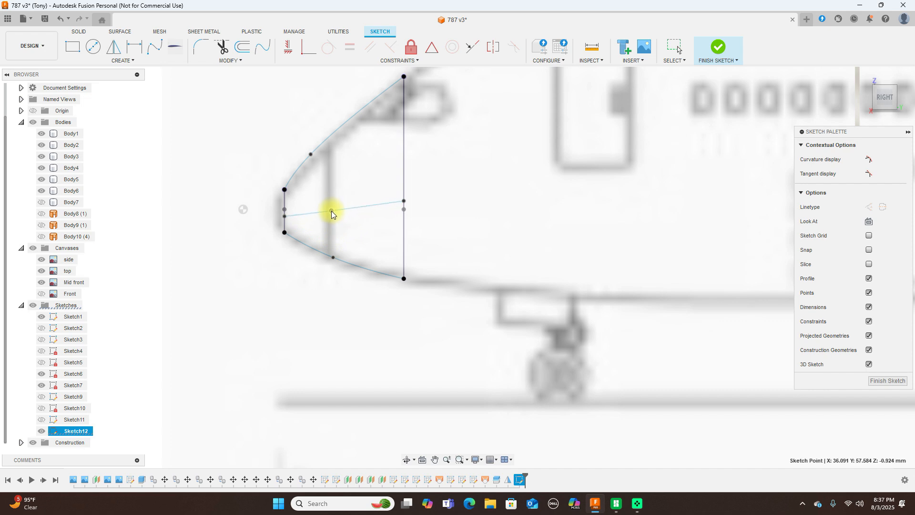
pyautogui.click(884, 97)
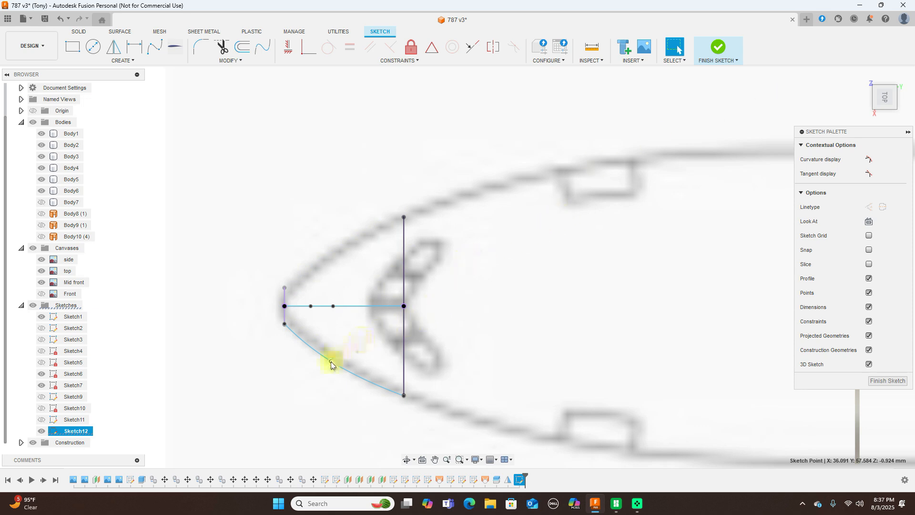
pyautogui.moveTo(331, 364); pyautogui.dragTo(328, 353)
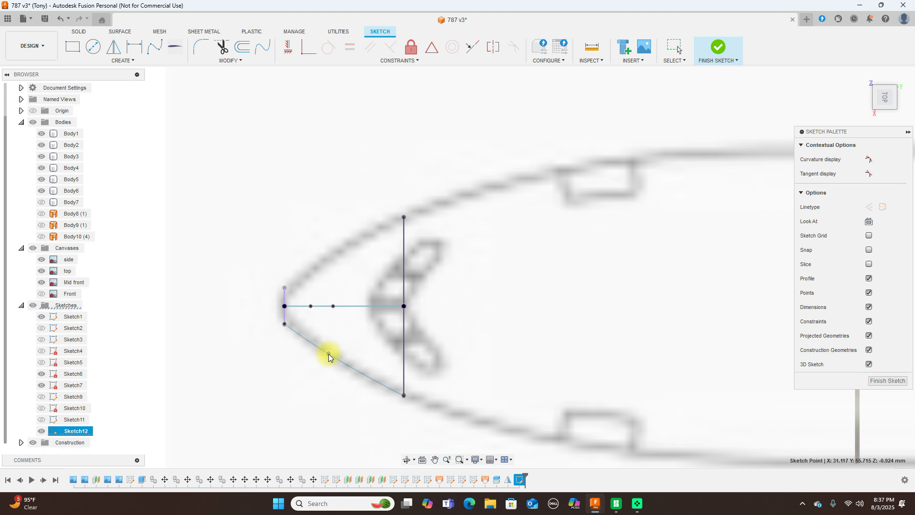
pyautogui.click(319, 349)
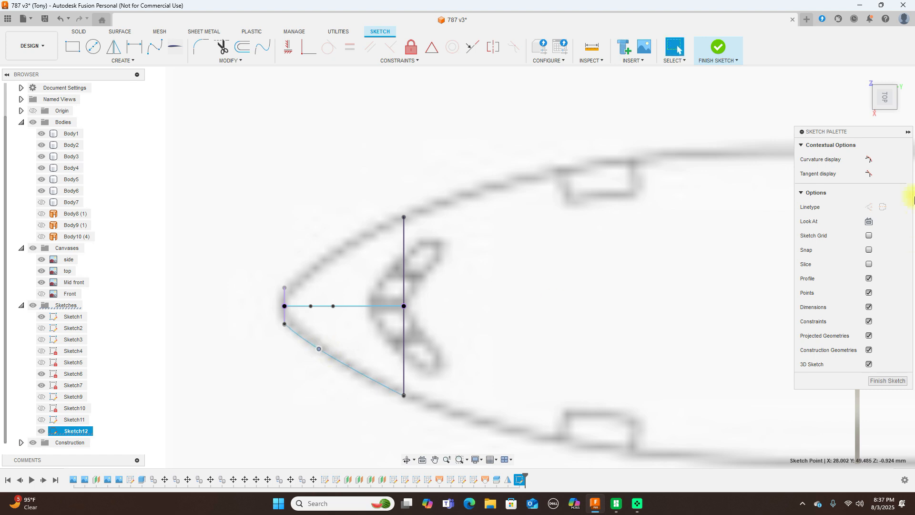
# In the side view, level the side spline by raising its front end, lowering its rear end and aligning its middle point between them.
pyautogui.click(886, 115)
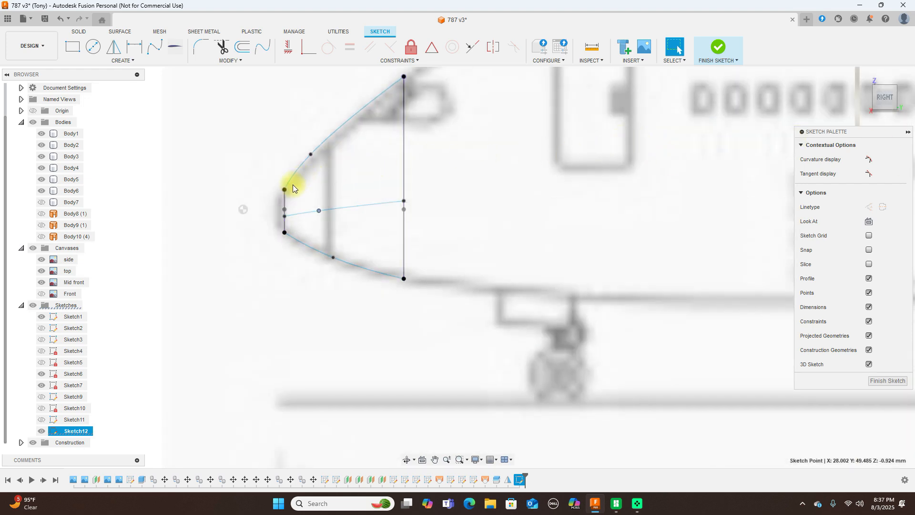
pyautogui.scroll(5, 288, 193)
pyautogui.moveTo(281, 245); pyautogui.dragTo(281, 229)
pyautogui.click(353, 231)
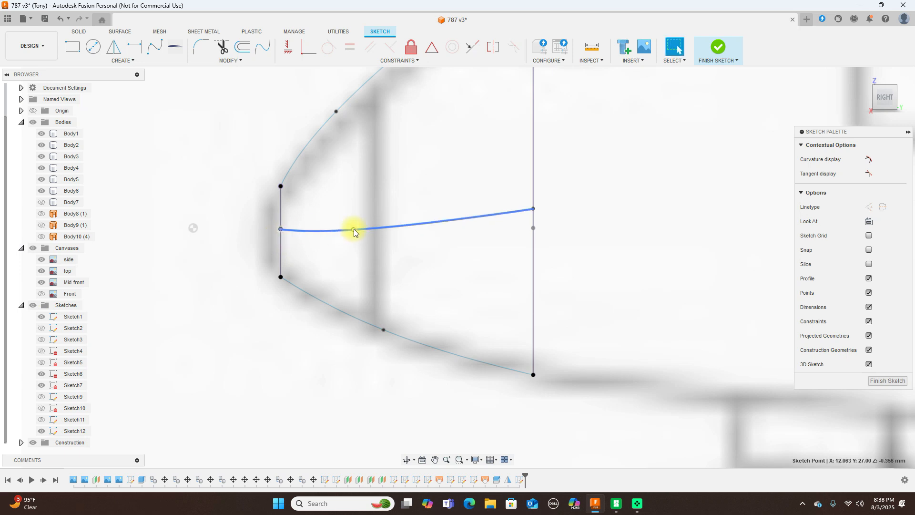
pyautogui.moveTo(354, 230); pyautogui.dragTo(357, 222)
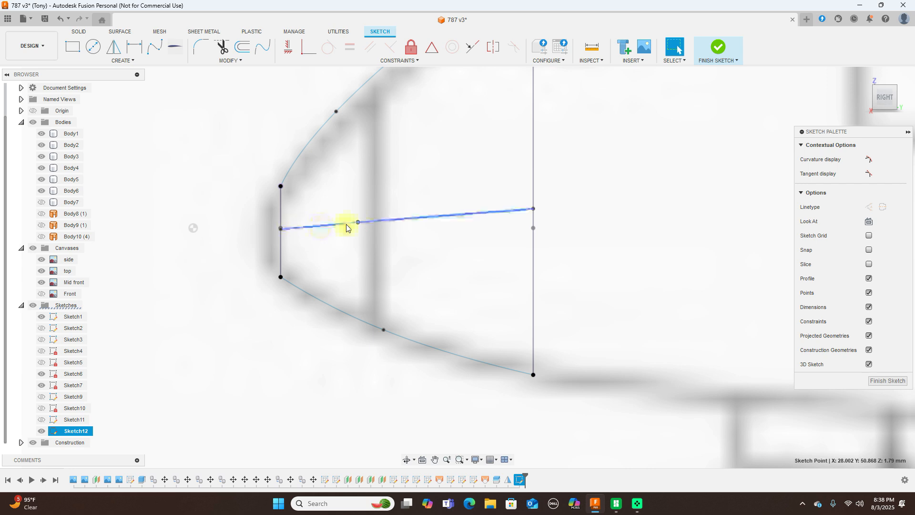
pyautogui.moveTo(536, 208); pyautogui.dragTo(531, 223)
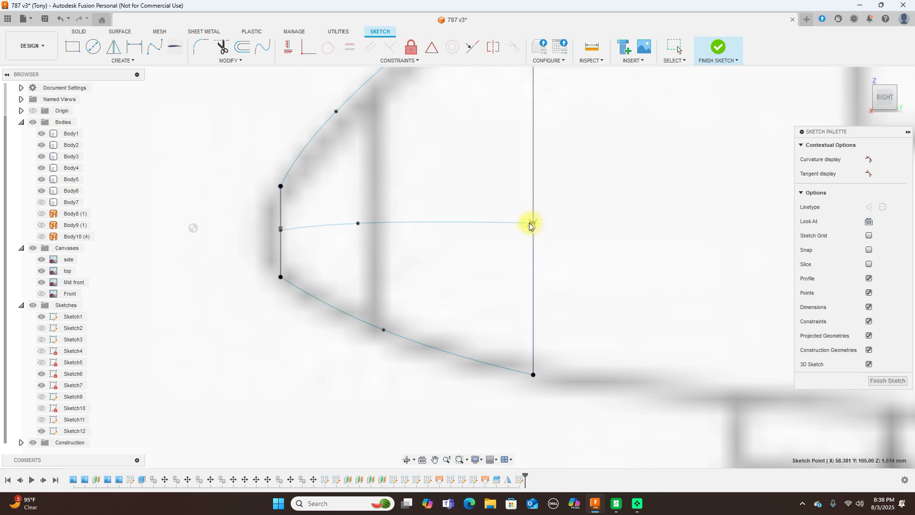
pyautogui.click(357, 224)
pyautogui.moveTo(356, 226); pyautogui.dragTo(356, 229)
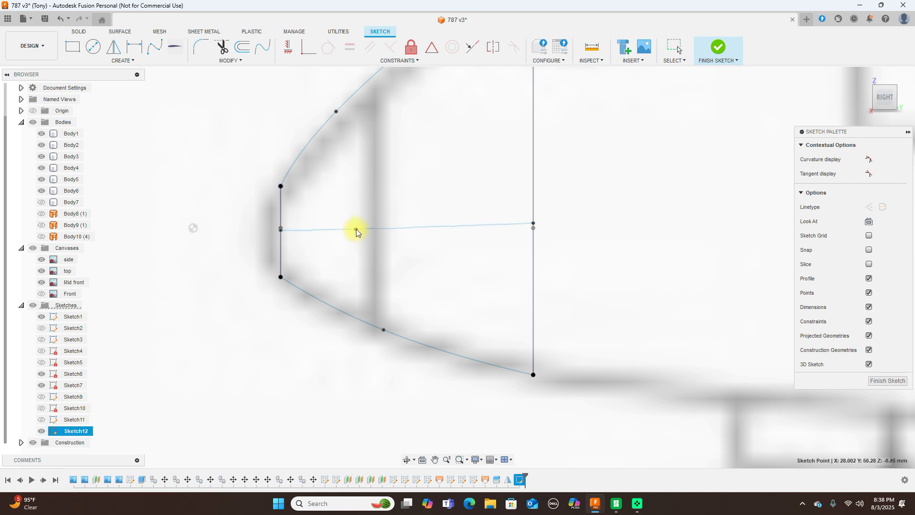
# In the top view, move the side spline's middle point outward to about X 29.6, Y 51.1 mm on the blueprint outline.
pyautogui.click(885, 86)
pyautogui.scroll(-4, 644, 188)
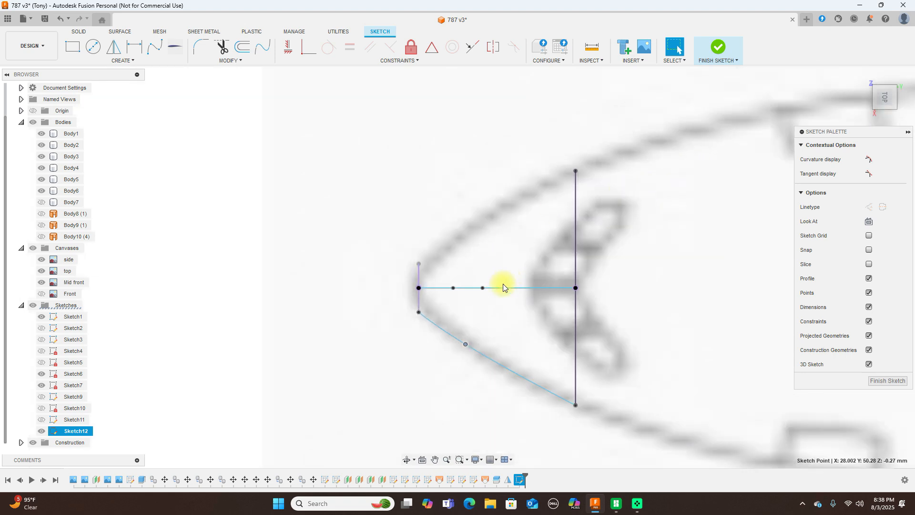
pyautogui.click(465, 347)
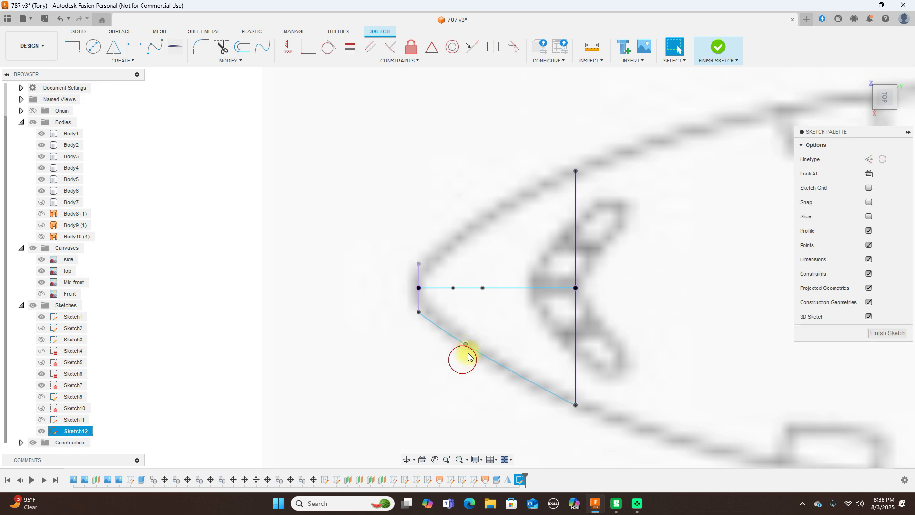
pyautogui.moveTo(464, 344); pyautogui.dragTo(467, 348)
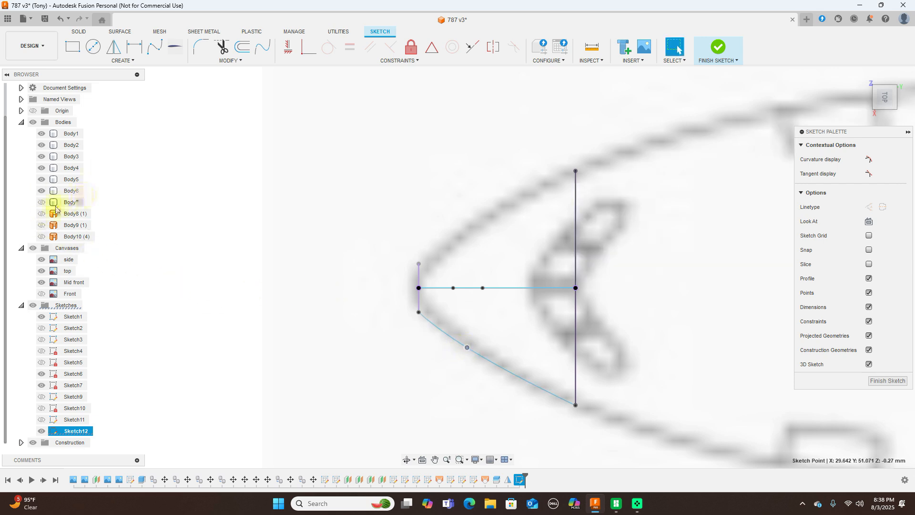
# Briefly show Body9 and Body10 to compare them with the side spline, hide them again, and finish the sketch.
pyautogui.click(41, 225)
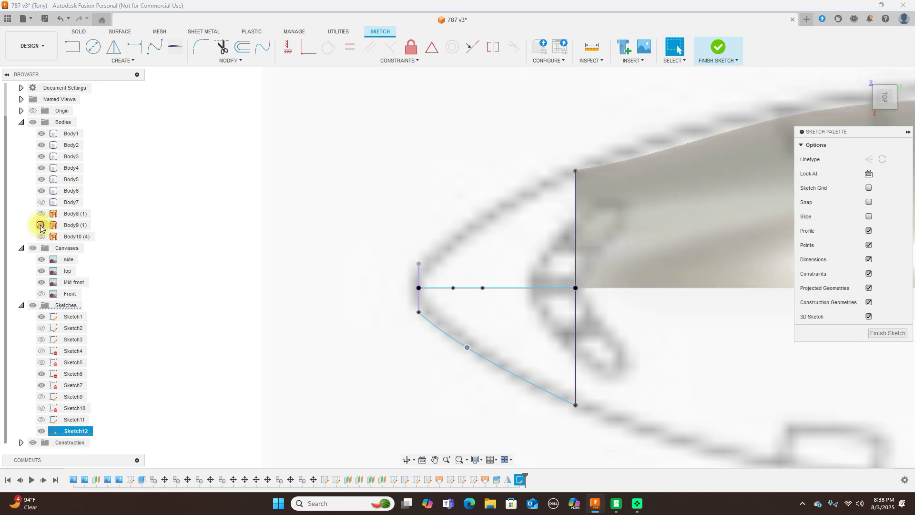
pyautogui.click(41, 225)
pyautogui.click(42, 237)
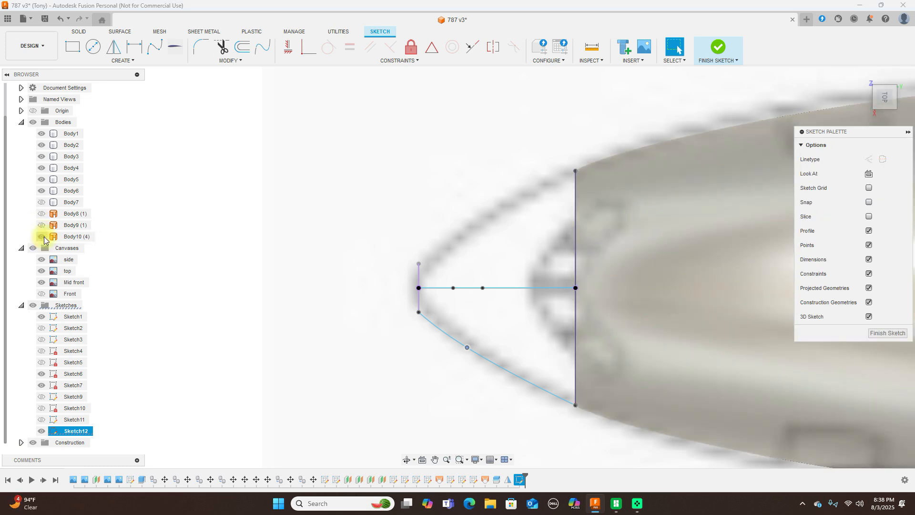
pyautogui.click(42, 236)
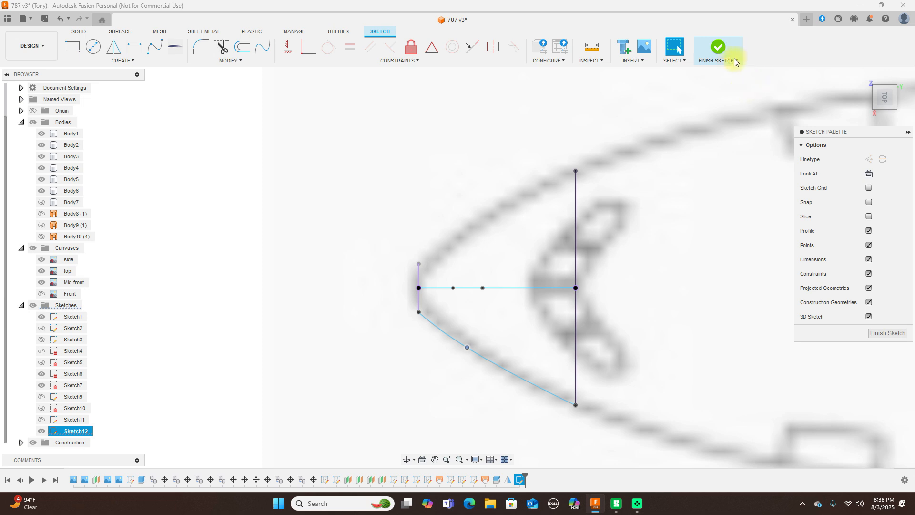
pyautogui.click(718, 47)
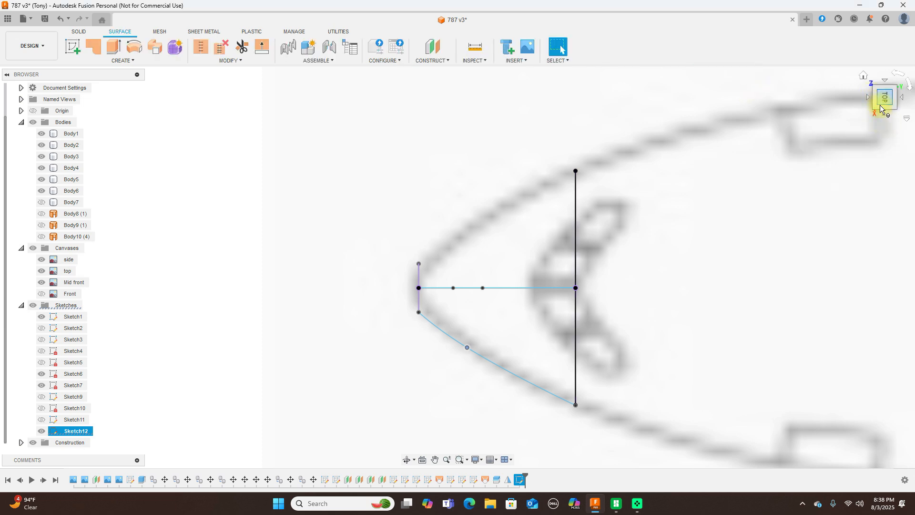
pyautogui.click(136, 61)
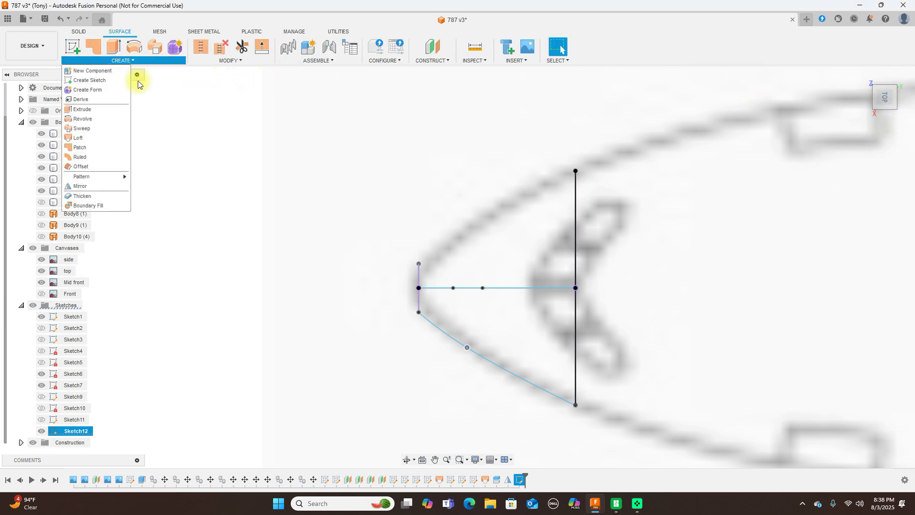
pyautogui.click(106, 140)
pyautogui.click(890, 98)
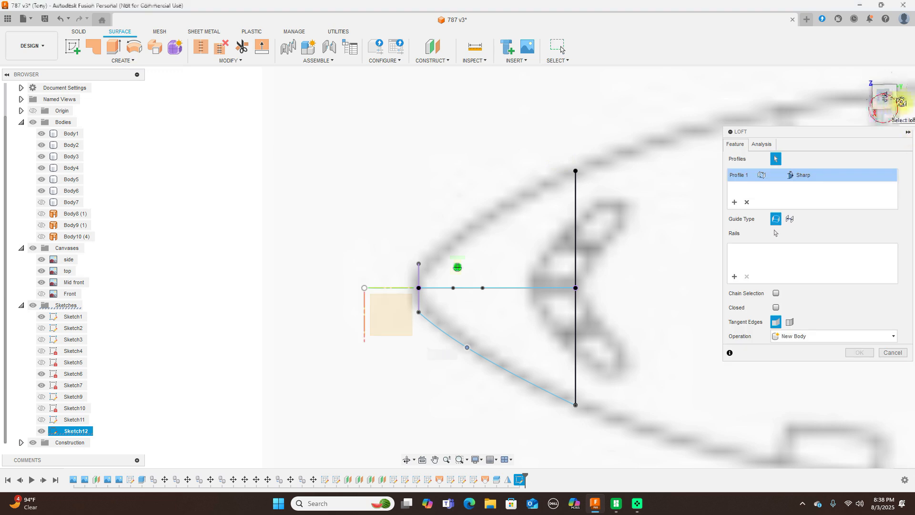
pyautogui.moveTo(885, 109); pyautogui.dragTo(872, 123)
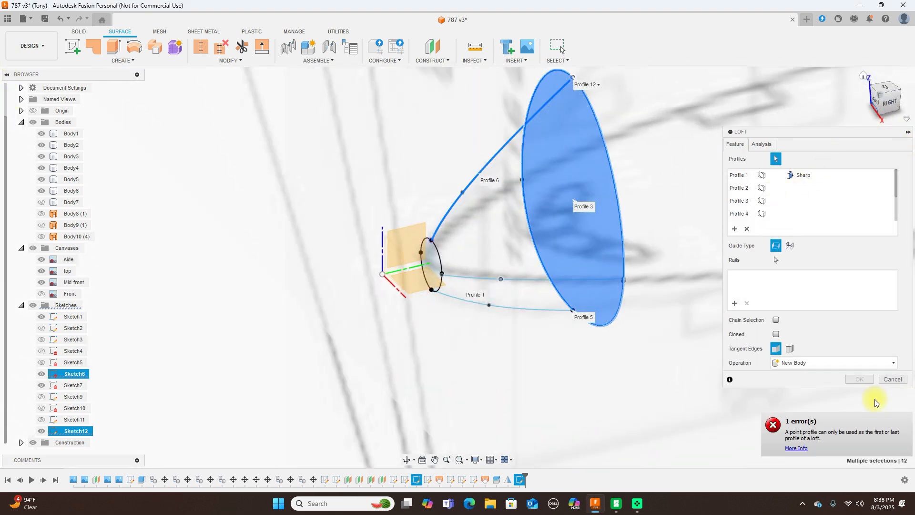
pyautogui.click(894, 380)
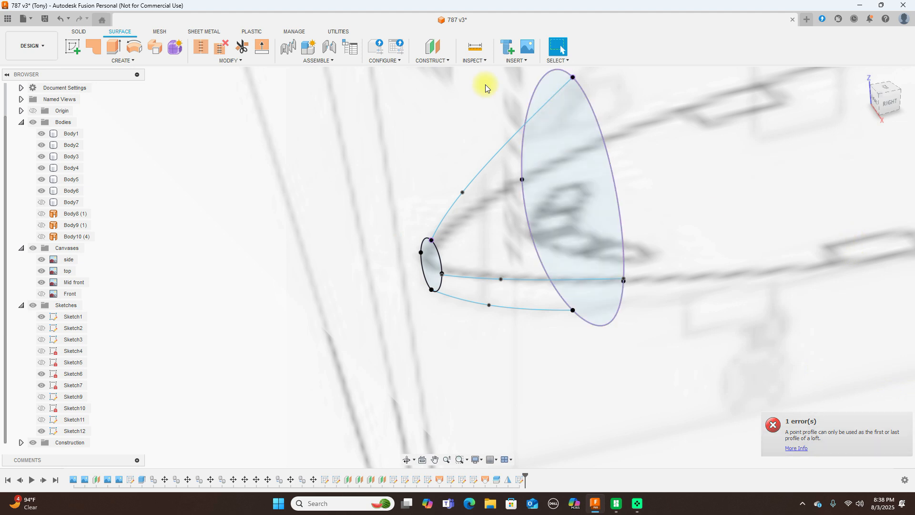
# Loft a new surface body from the large ellipse to the small nose ellipse, using the upper, side and lower splines as rails.
pyautogui.click(133, 61)
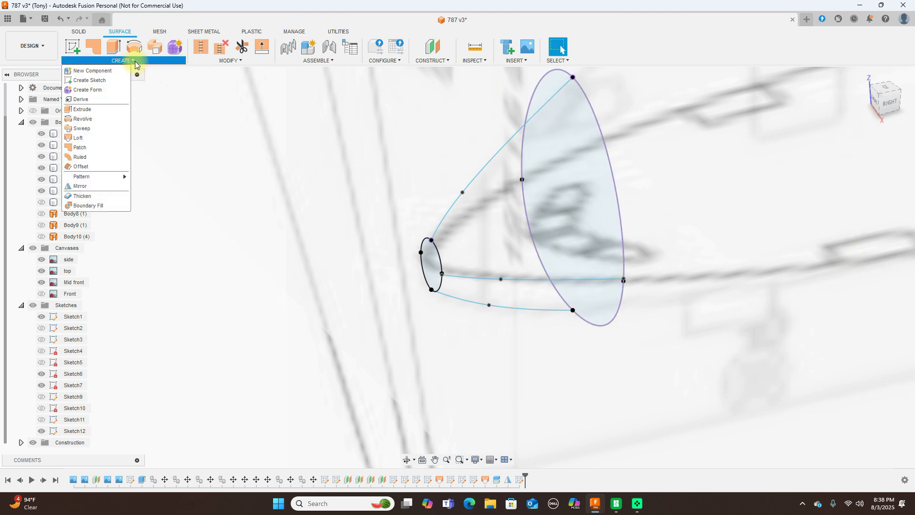
pyautogui.click(91, 138)
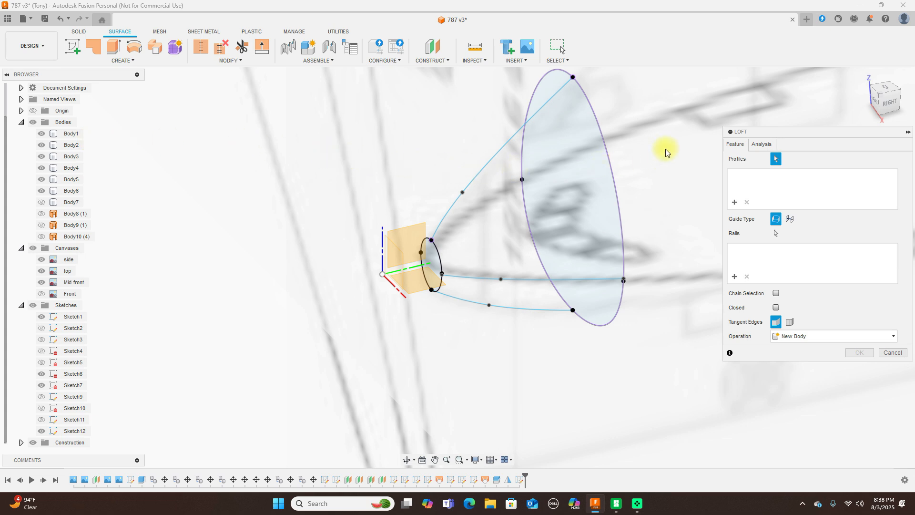
pyautogui.click(614, 177)
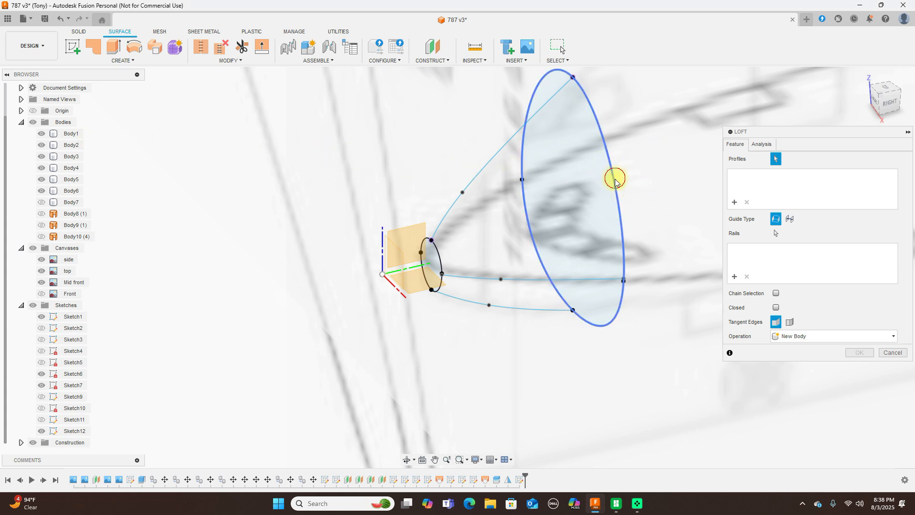
pyautogui.click(435, 255)
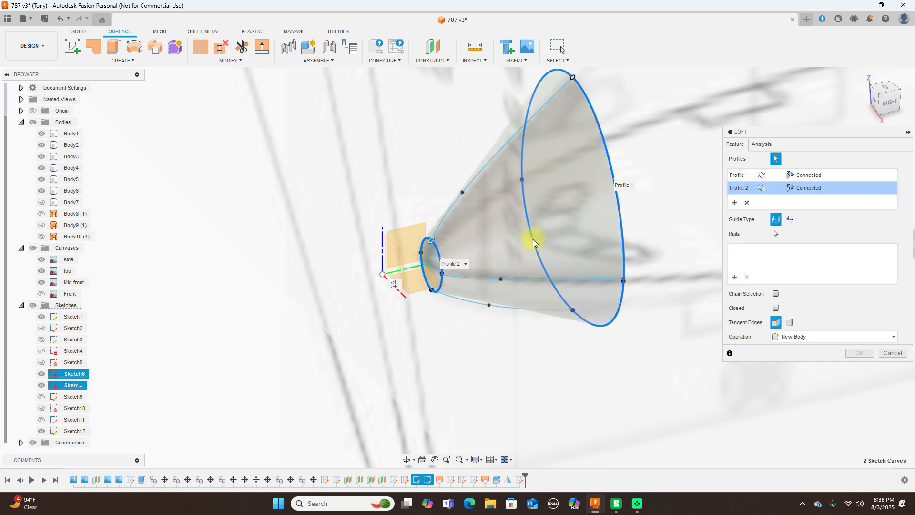
pyautogui.click(734, 276)
pyautogui.click(500, 145)
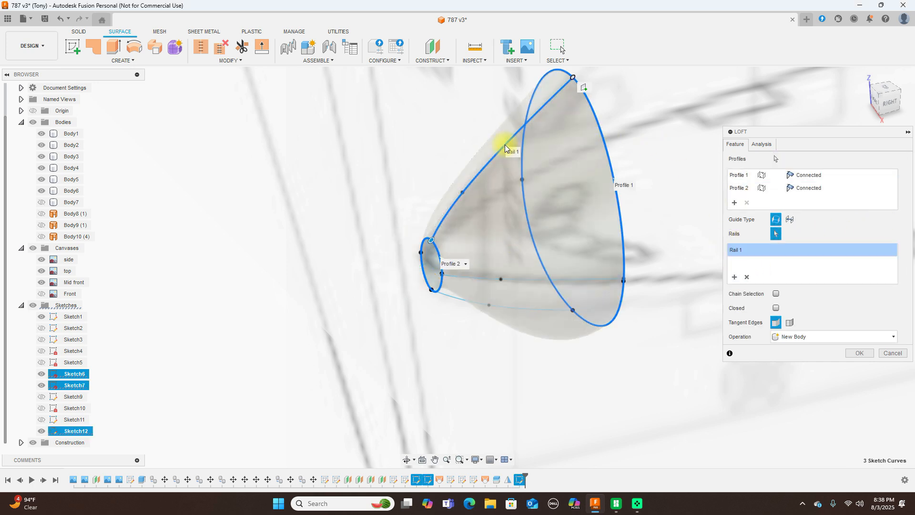
pyautogui.click(525, 280)
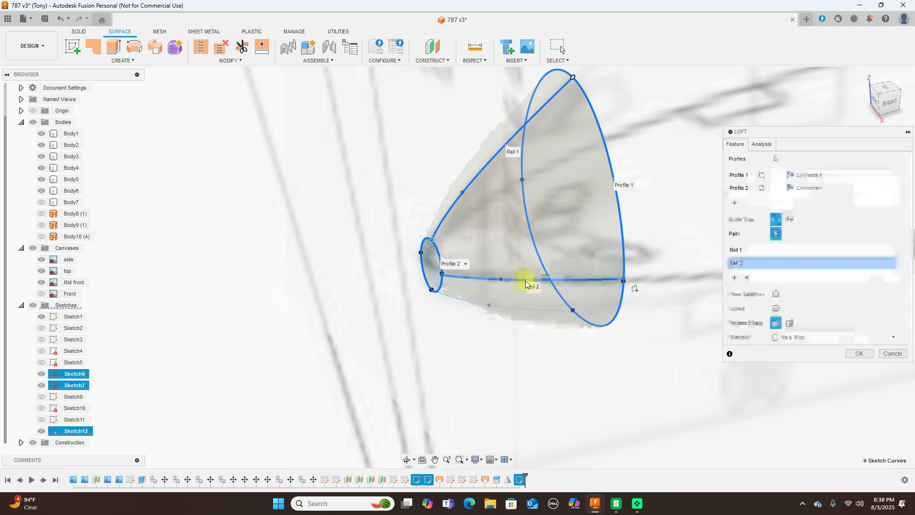
pyautogui.click(456, 301)
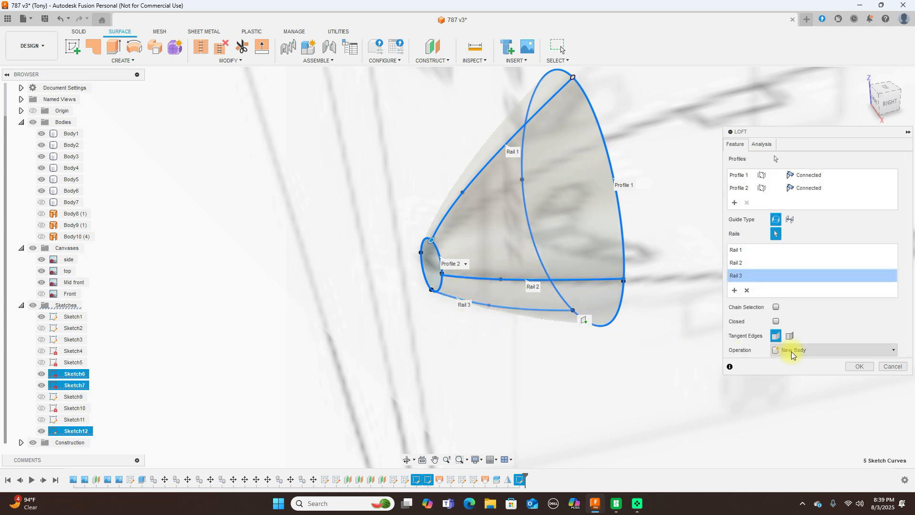
pyautogui.click(859, 366)
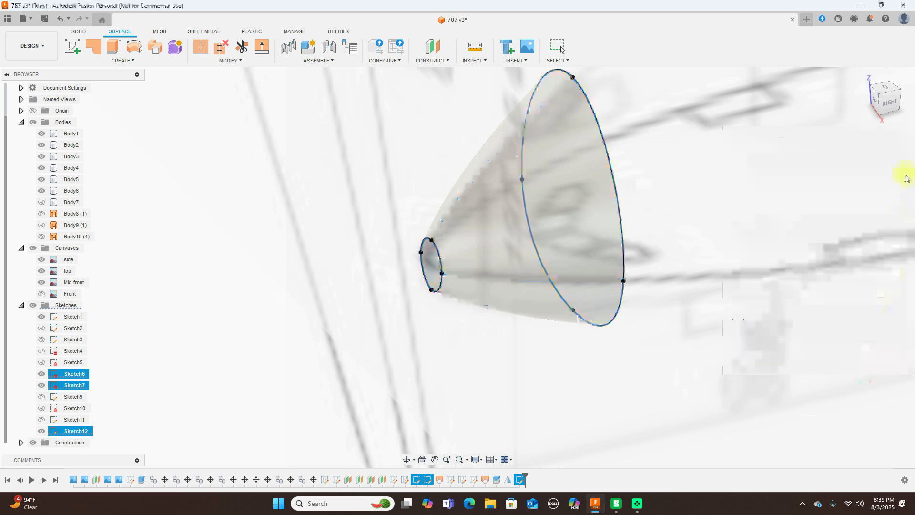
# Hide all sketches and show Body9 and Body10 to compare the assembled nose with the side-view blueprint.
pyautogui.click(874, 110)
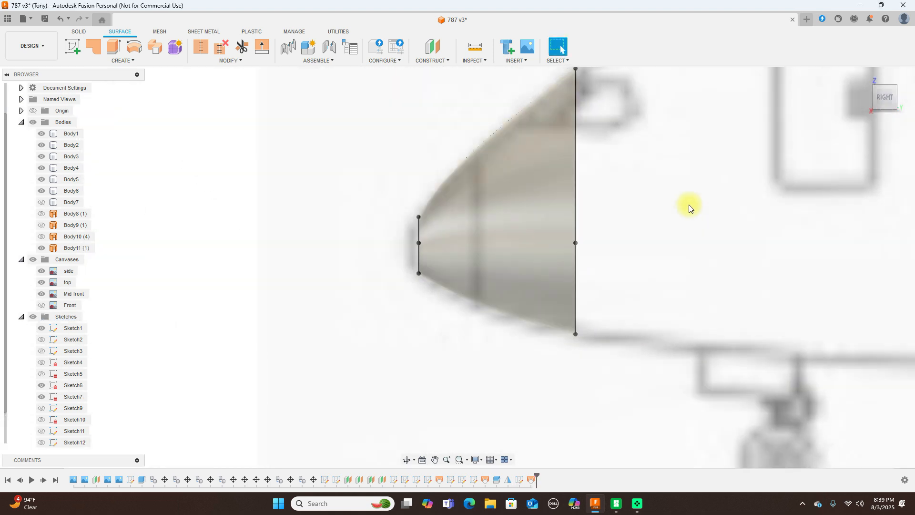
pyautogui.click(33, 317)
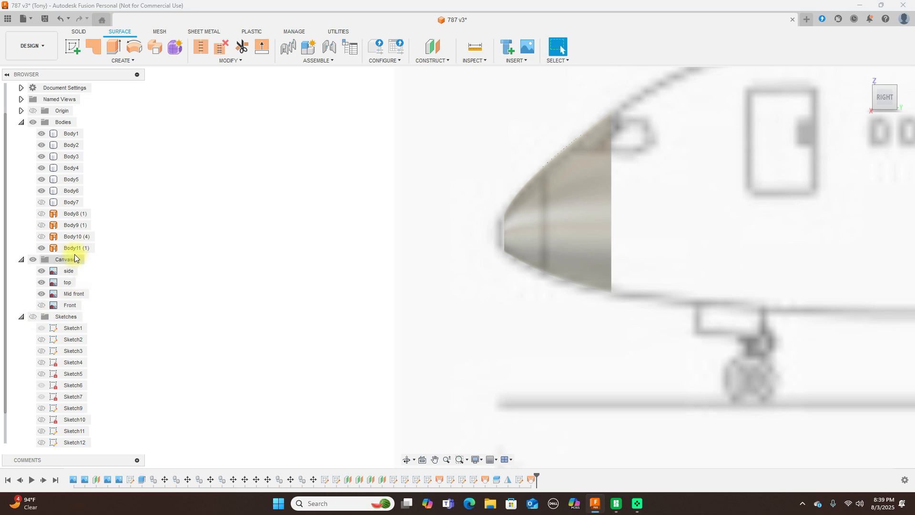
pyautogui.click(41, 225)
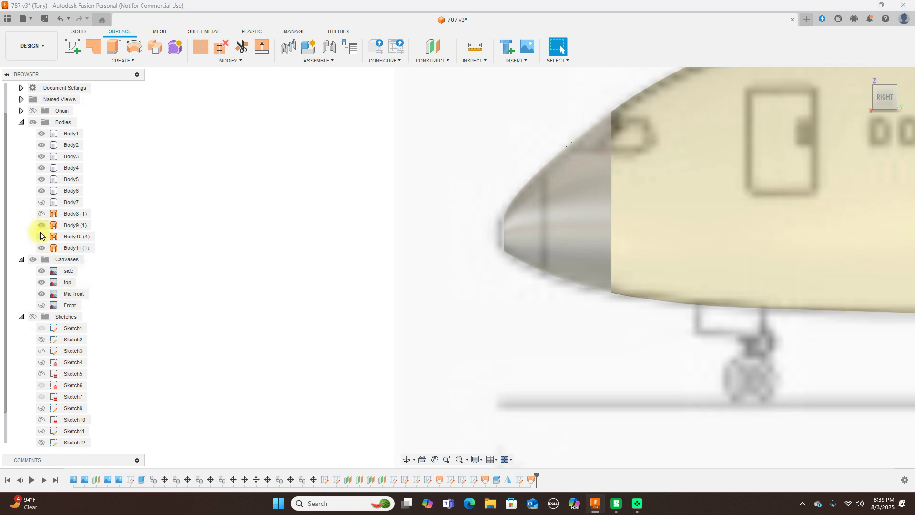
pyautogui.click(42, 237)
pyautogui.scroll(-2, 356, 233)
pyautogui.scroll(-2, 358, 231)
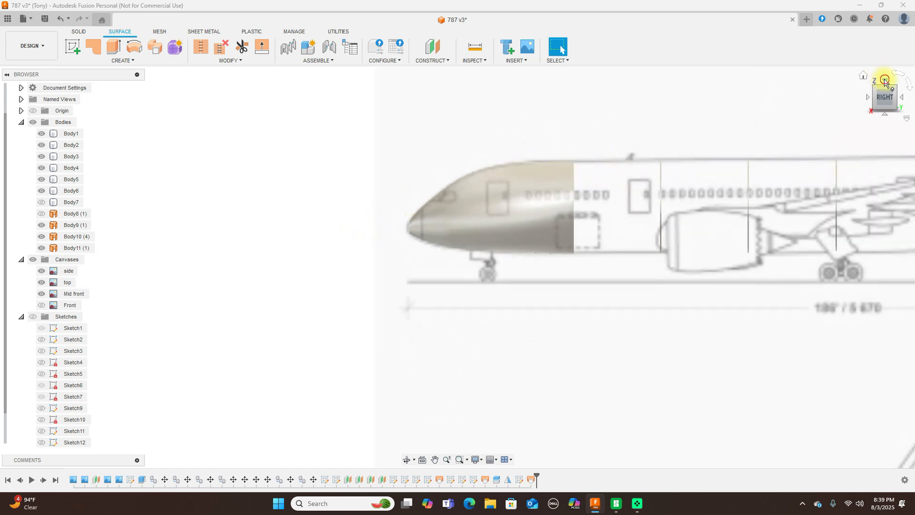
# Check the nose against the top-view blueprint, hide all canvases, and inspect the nose shape from the top, side and an angled view.
pyautogui.click(885, 78)
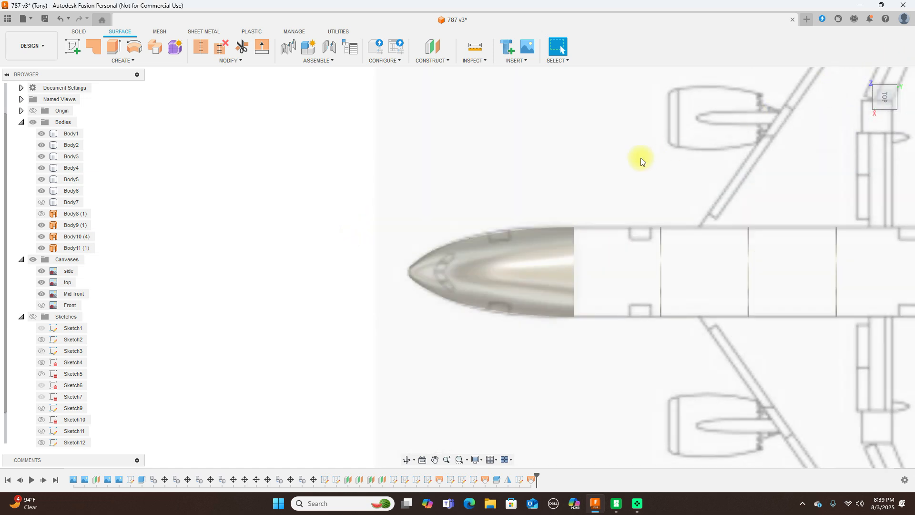
pyautogui.scroll(2, 641, 158)
pyautogui.moveTo(690, 143); pyautogui.dragTo(473, 110, button='middle')
pyautogui.scroll(-3, 475, 109)
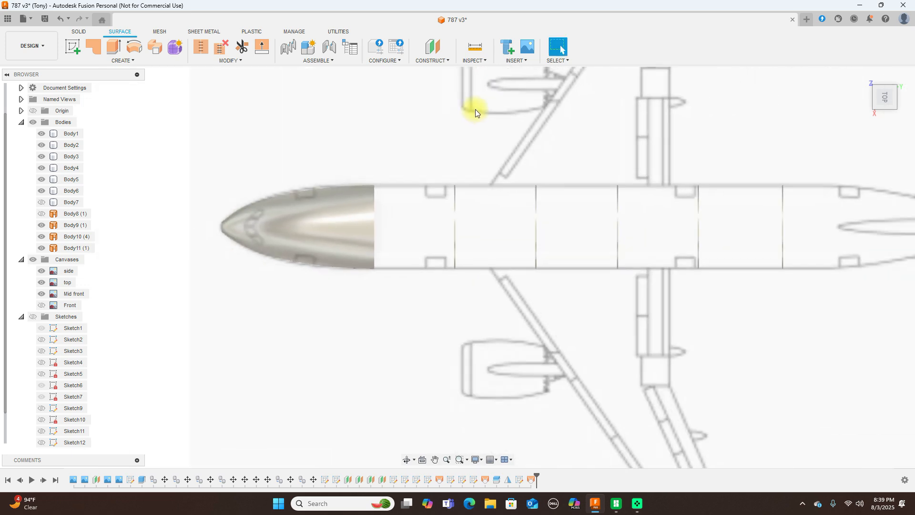
pyautogui.scroll(-2, 475, 110)
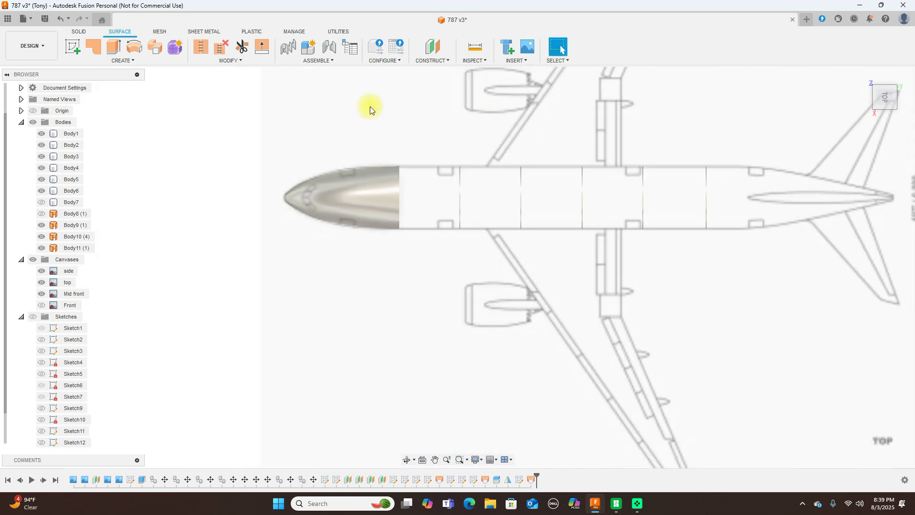
pyautogui.click(31, 260)
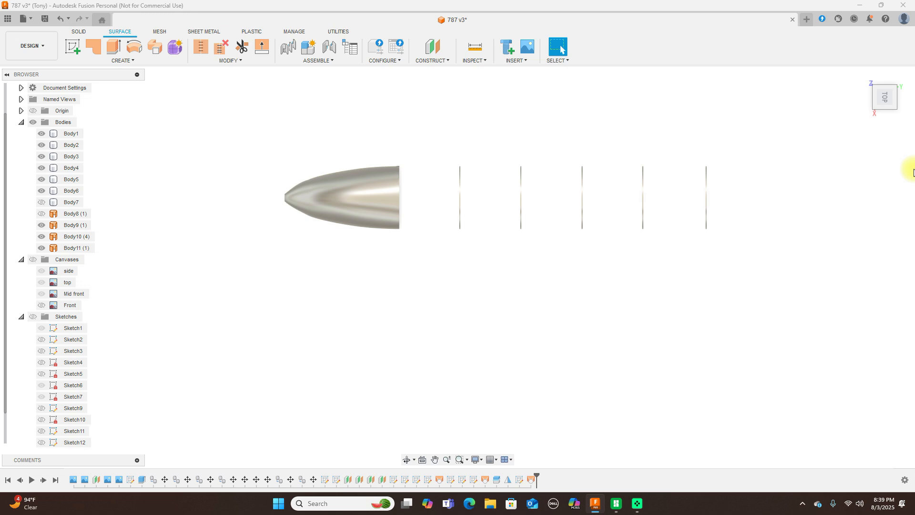
pyautogui.click(887, 118)
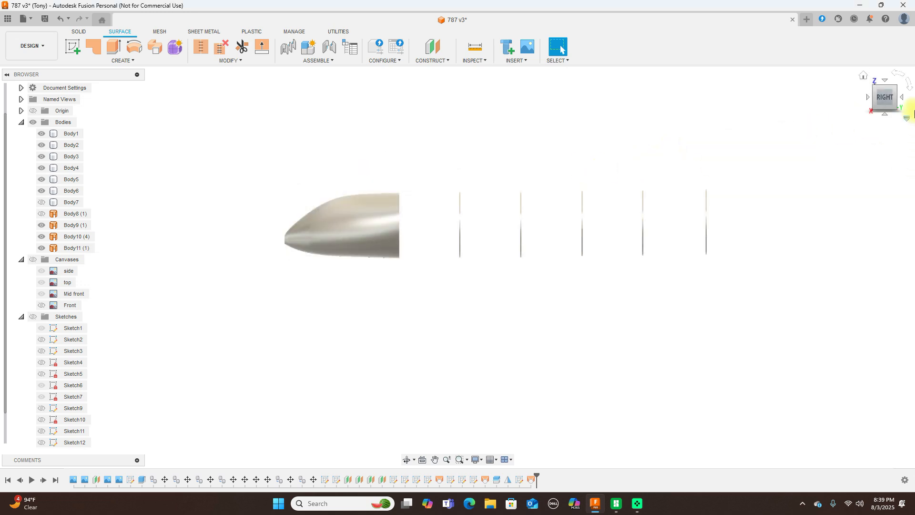
pyautogui.click(873, 102)
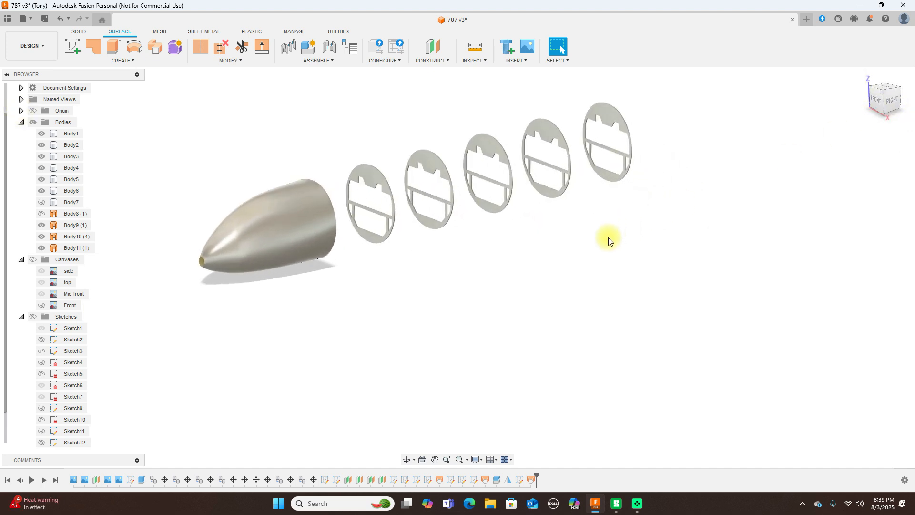
pyautogui.moveTo(651, 231); pyautogui.dragTo(667, 301, button='middle')
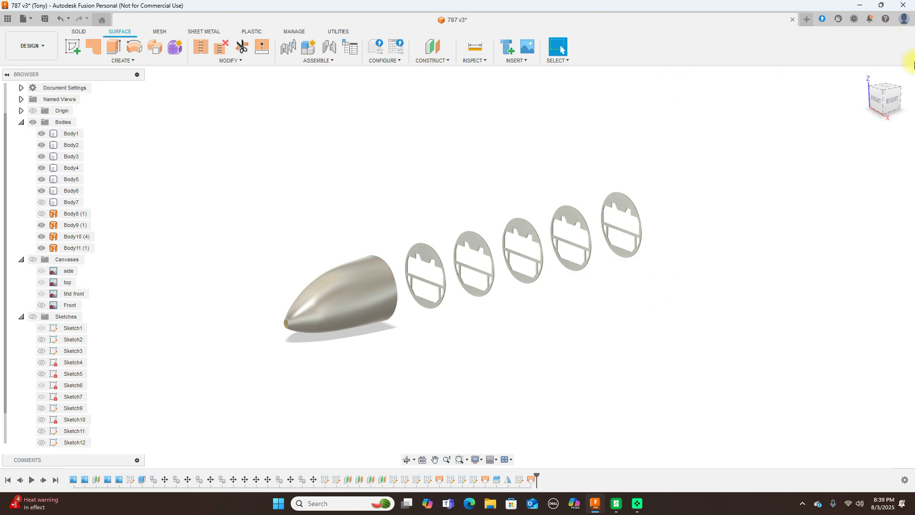
# Stitch surface bodies Body10 and Body11 into a new body with a 0.10 mm tolerance.
pyautogui.click(890, 105)
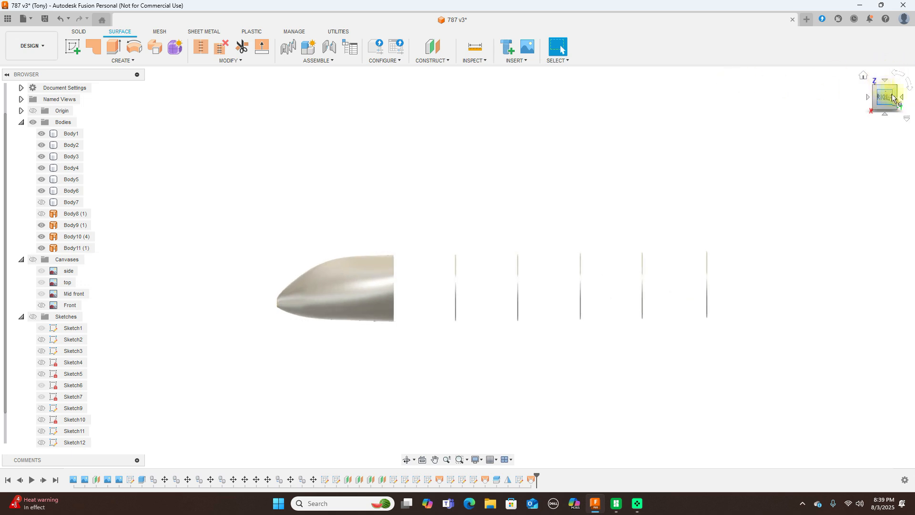
pyautogui.moveTo(892, 101); pyautogui.dragTo(836, 118)
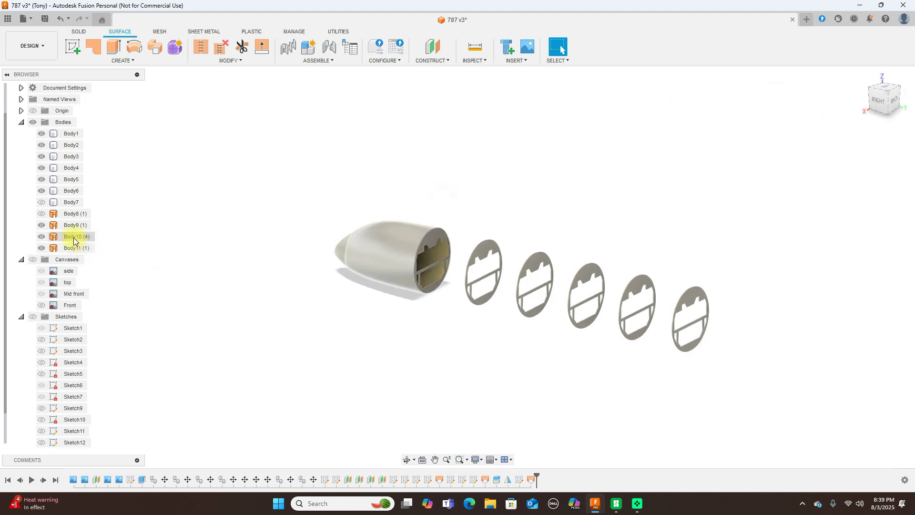
pyautogui.click(73, 237)
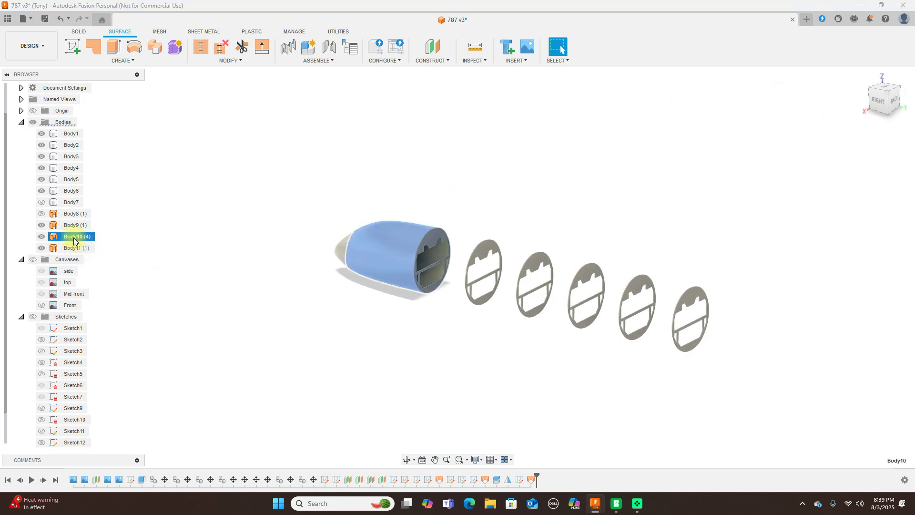
pyautogui.click(878, 107)
pyautogui.click(562, 148)
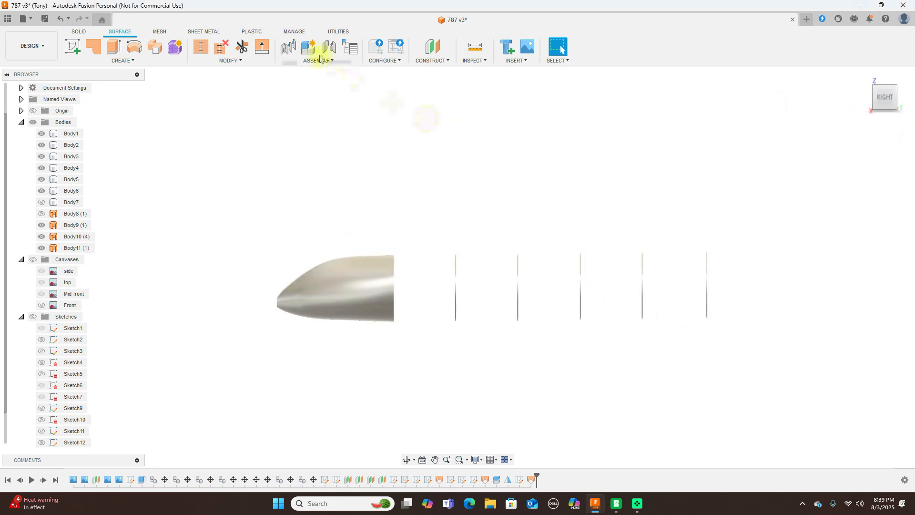
pyautogui.click(229, 61)
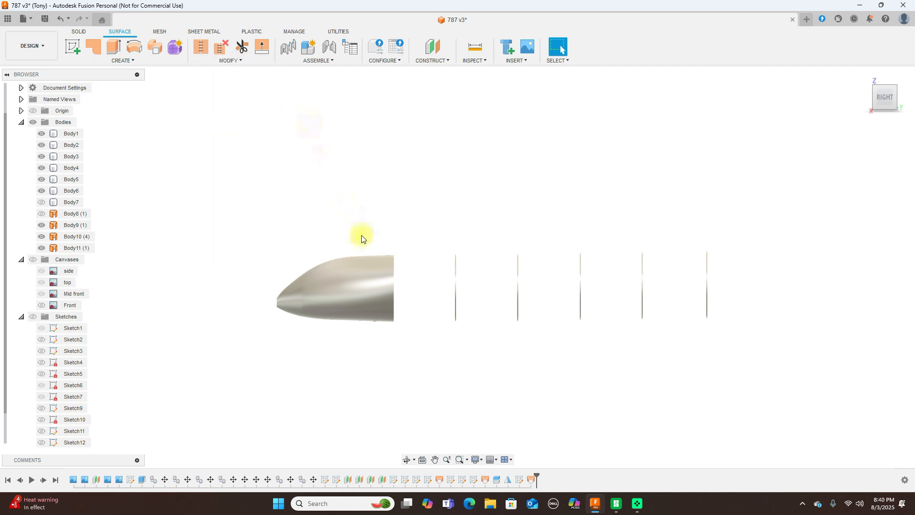
pyautogui.click(371, 284)
pyautogui.click(316, 171)
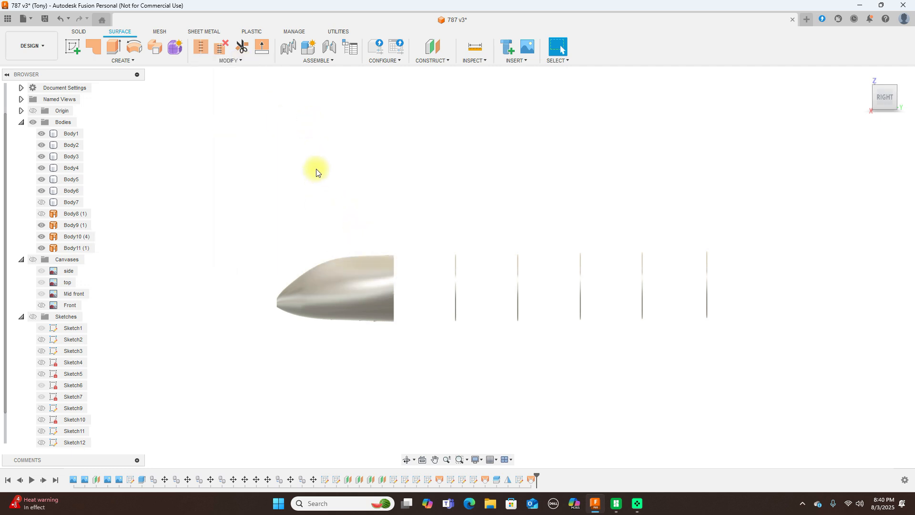
pyautogui.click(204, 48)
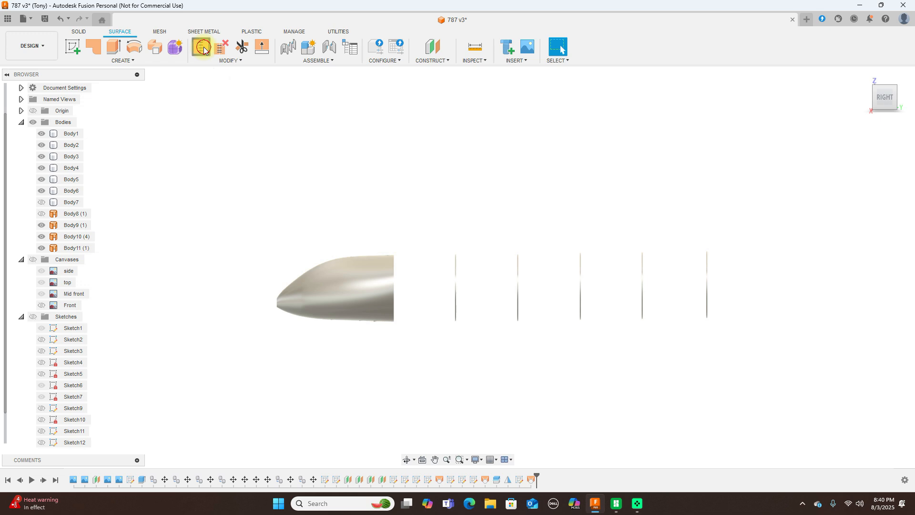
pyautogui.click(336, 274)
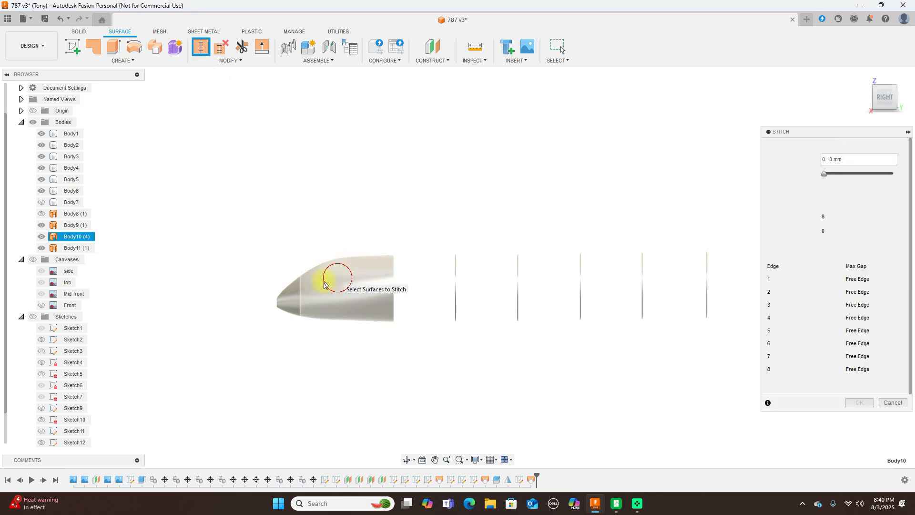
pyautogui.click(293, 302)
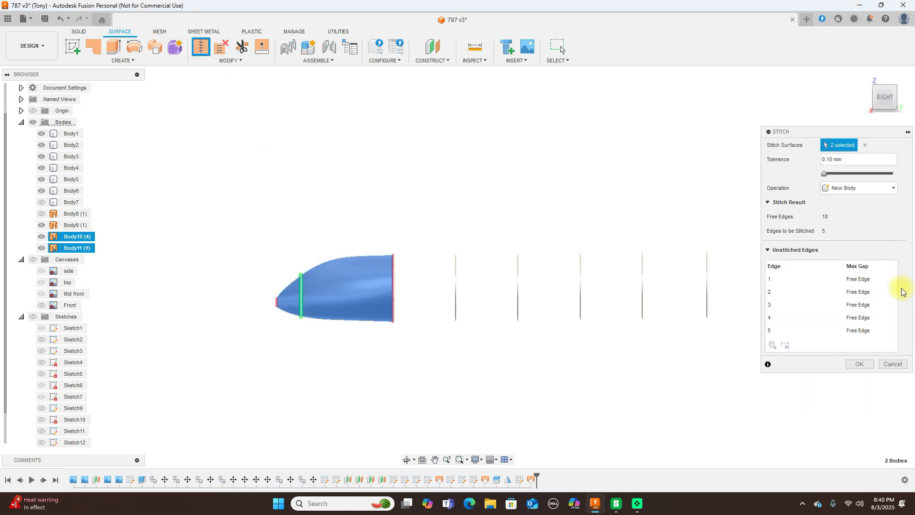
pyautogui.click(853, 365)
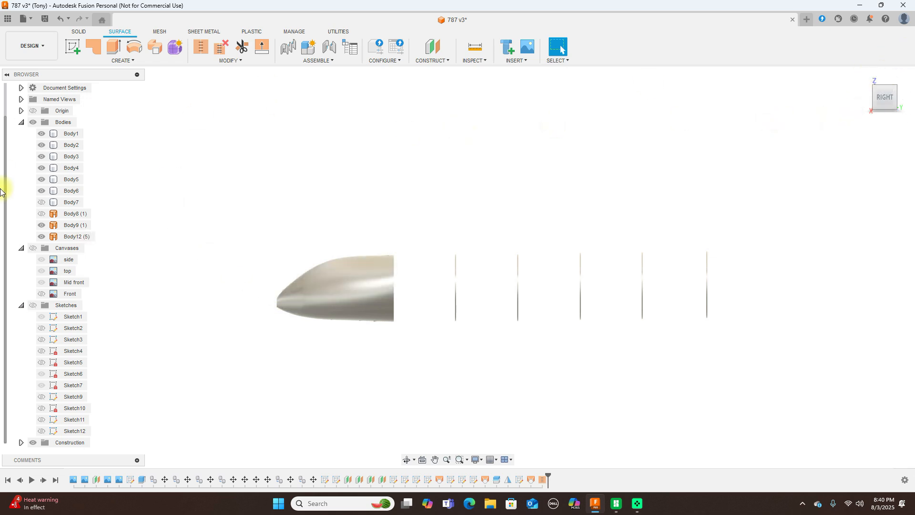
# Hide Body9 and toggle the stitched nose body's visibility to check it from the side and top.
pyautogui.click(41, 236)
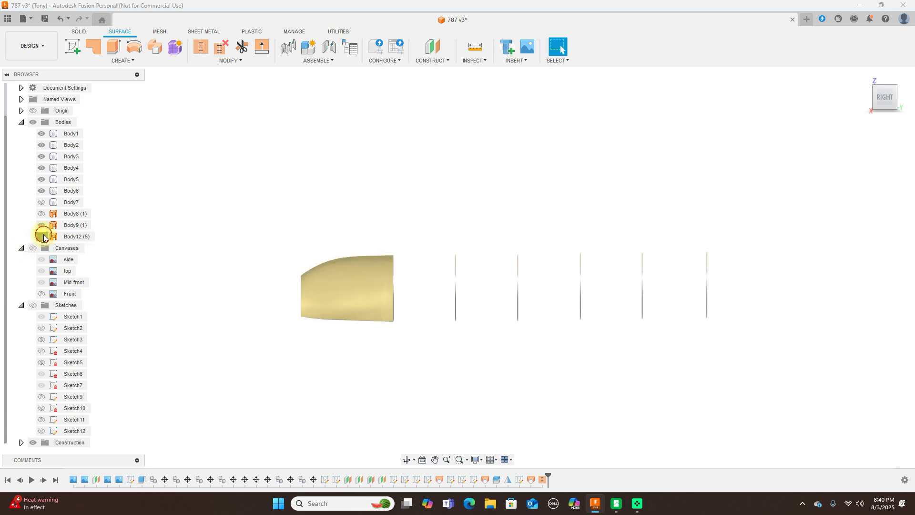
pyautogui.click(41, 225)
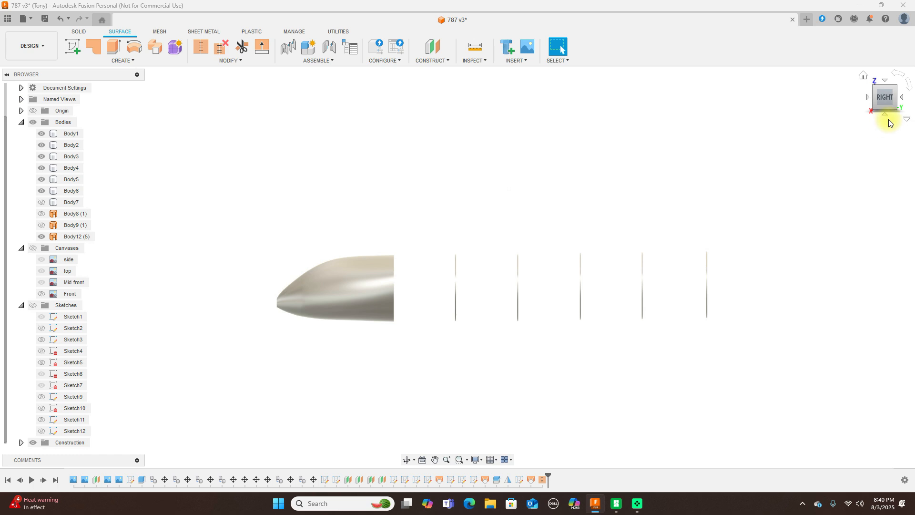
pyautogui.click(885, 84)
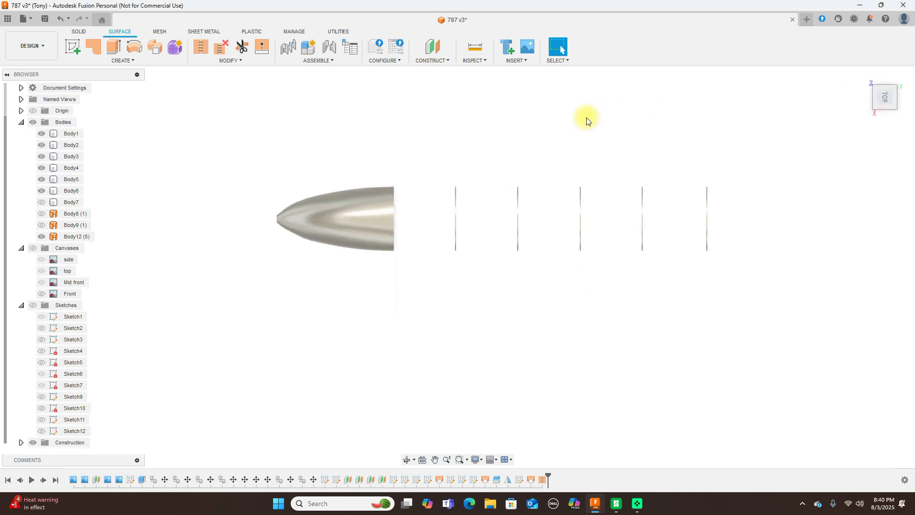
pyautogui.click(41, 237)
pyautogui.click(41, 237)
pyautogui.click(41, 237)
pyautogui.click(41, 237)
pyautogui.click(41, 237)
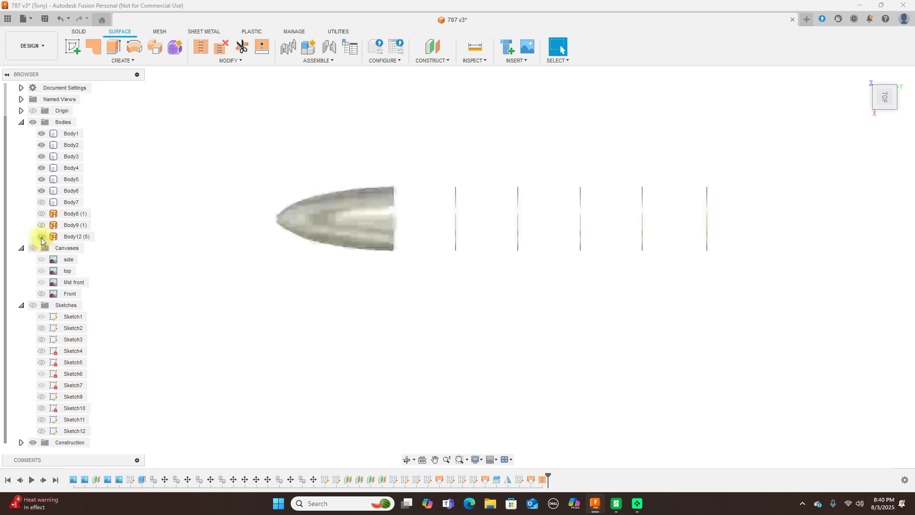
# Remove the leftover surface bodies Body9 and Body8 from the design.
pyautogui.click(42, 226)
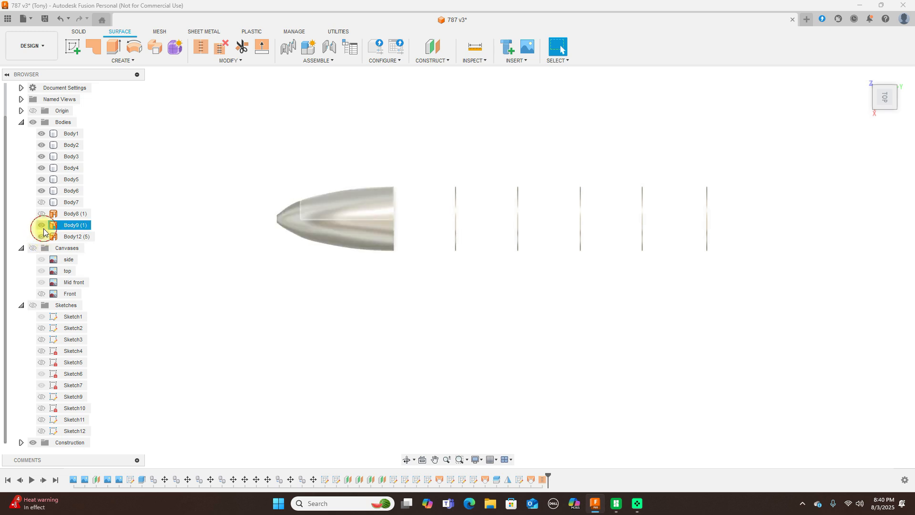
pyautogui.rightClick(68, 227)
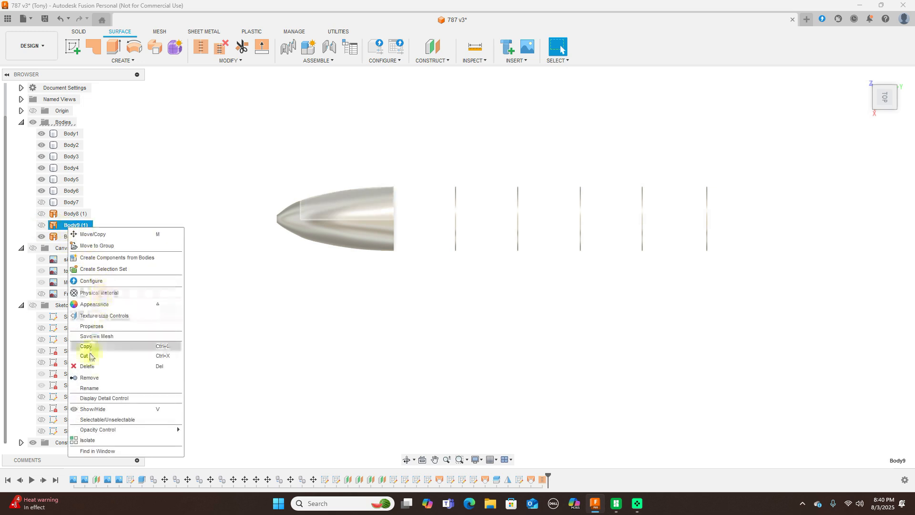
pyautogui.click(90, 377)
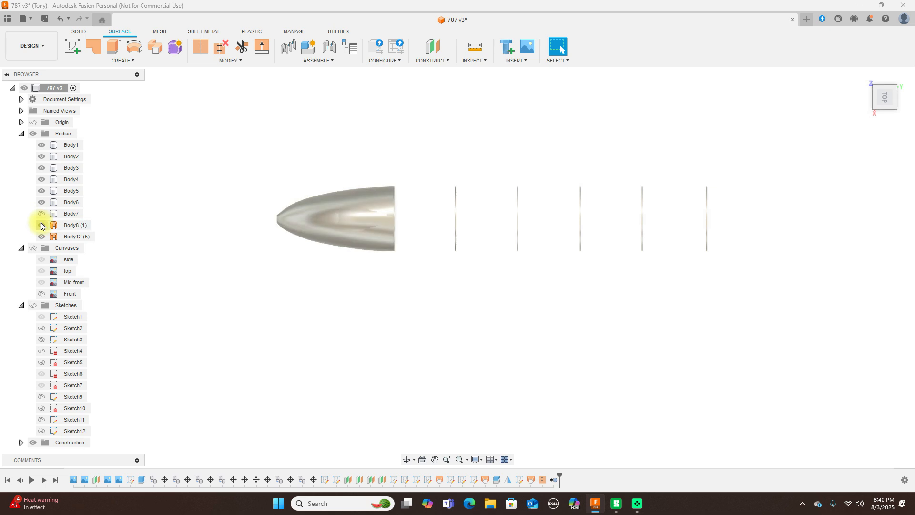
pyautogui.click(41, 224)
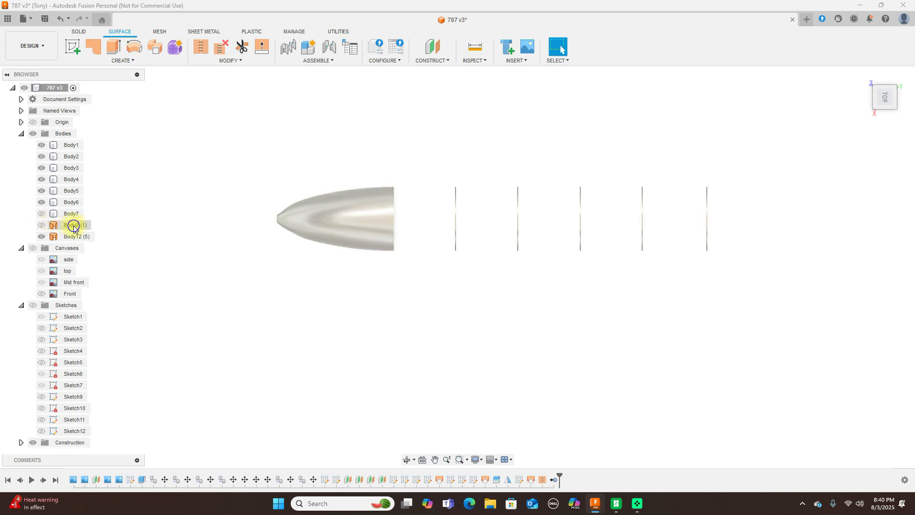
pyautogui.rightClick(74, 228)
pyautogui.click(96, 377)
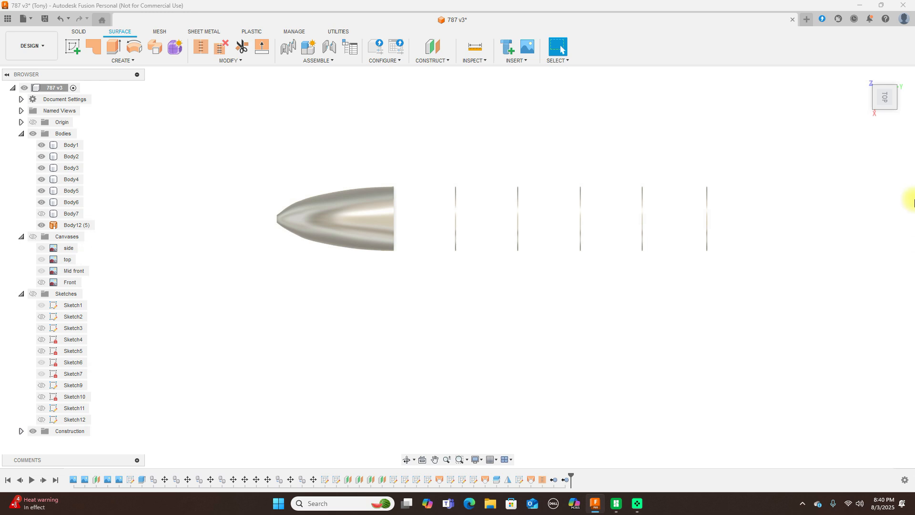
# Show the blueprint canvases to compare the stitched nose with the side view, and hide all bodies.
pyautogui.click(883, 117)
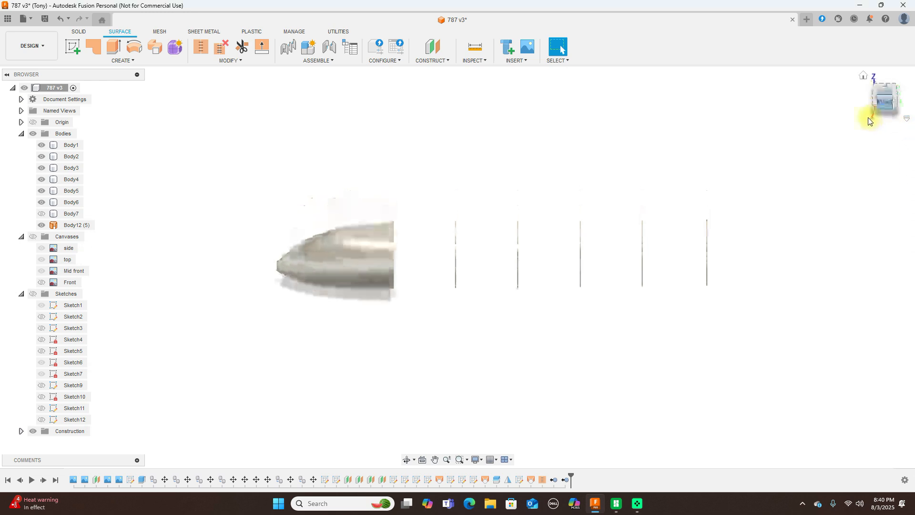
pyautogui.moveTo(907, 108); pyautogui.dragTo(887, 99)
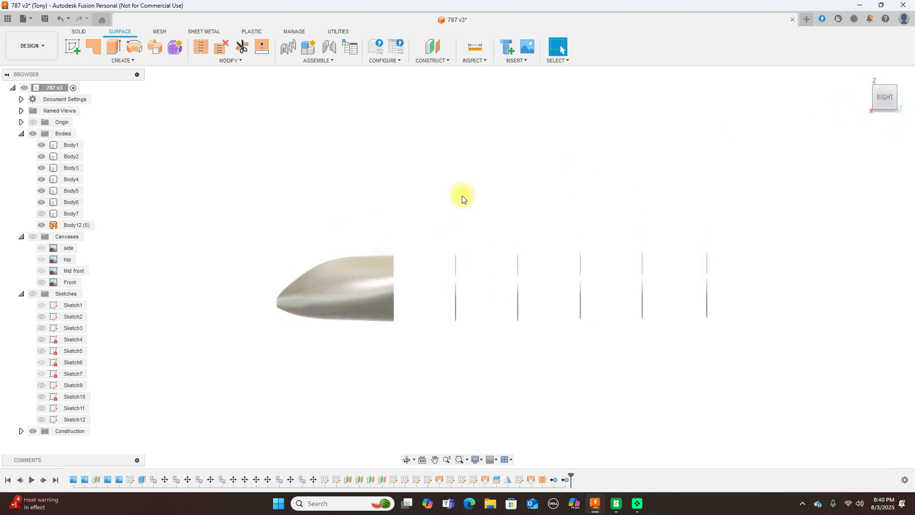
pyautogui.scroll(-2, 461, 200)
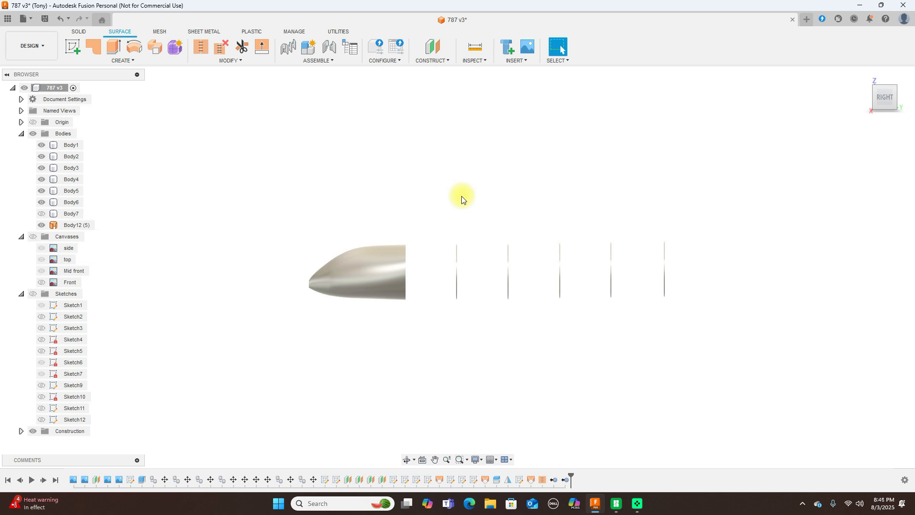
pyautogui.click(36, 237)
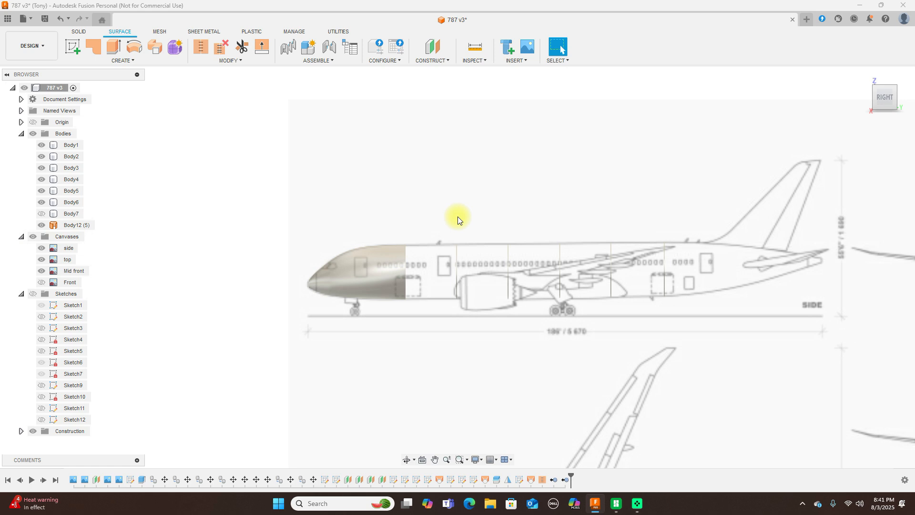
pyautogui.moveTo(457, 216); pyautogui.dragTo(566, 164, button='middle')
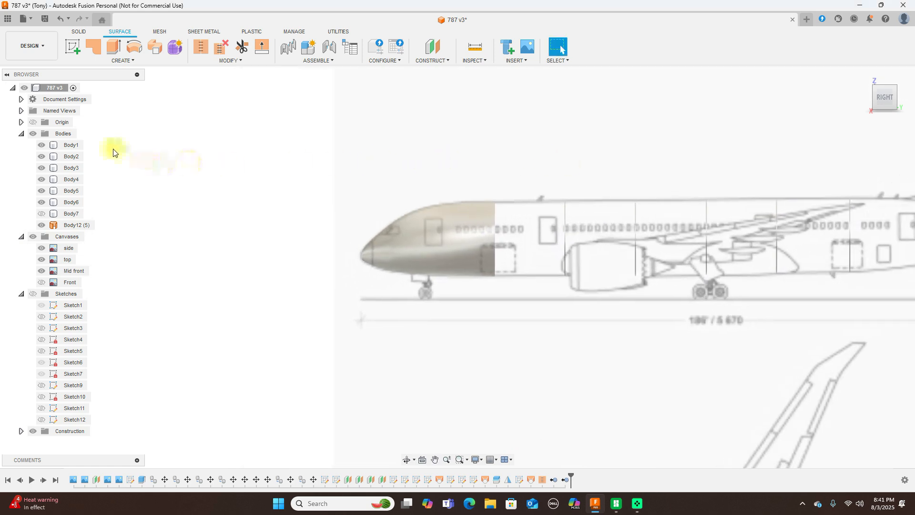
pyautogui.click(33, 133)
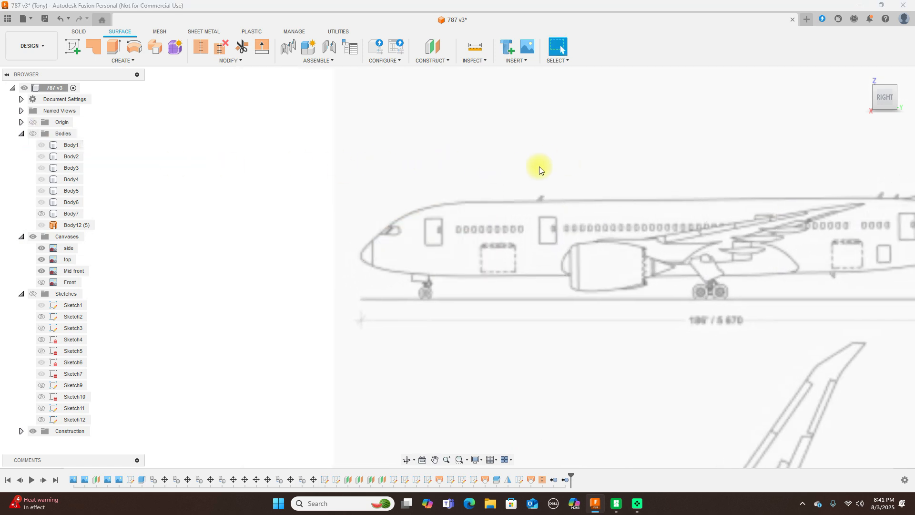
# Start a new sketch on the side-view plane over the blueprint's nose, and hide Sketch6, Sketch7 and Sketch13.
pyautogui.scroll(1, 449, 185)
pyautogui.scroll(3, 451, 186)
pyautogui.moveTo(450, 185); pyautogui.dragTo(554, 128, button='middle')
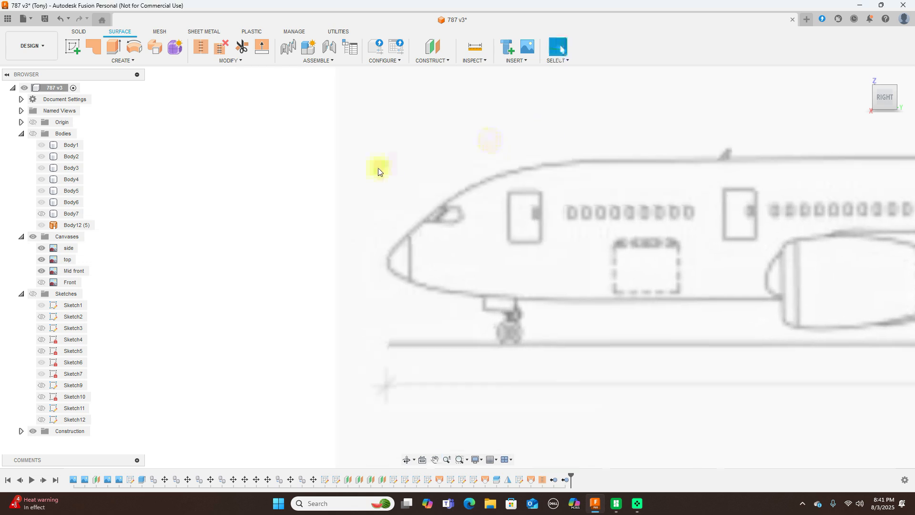
pyautogui.scroll(2, 379, 172)
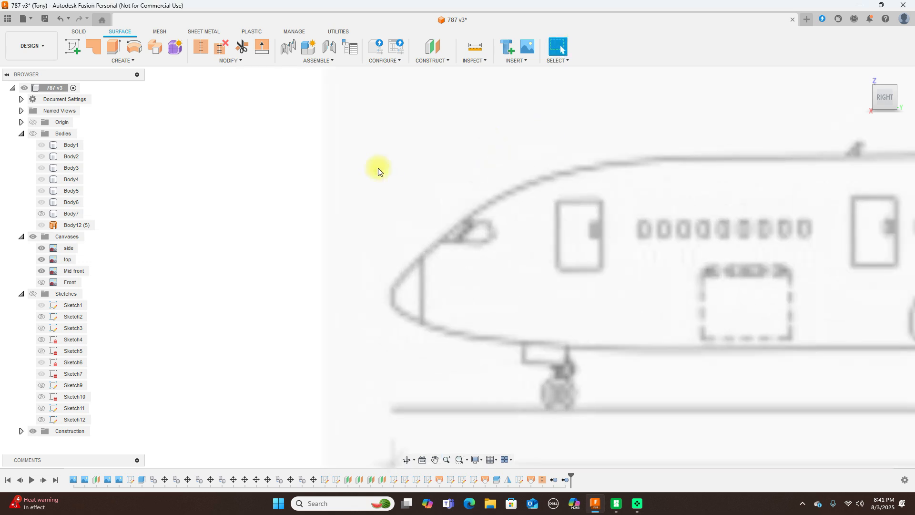
pyautogui.click(73, 46)
pyautogui.click(401, 274)
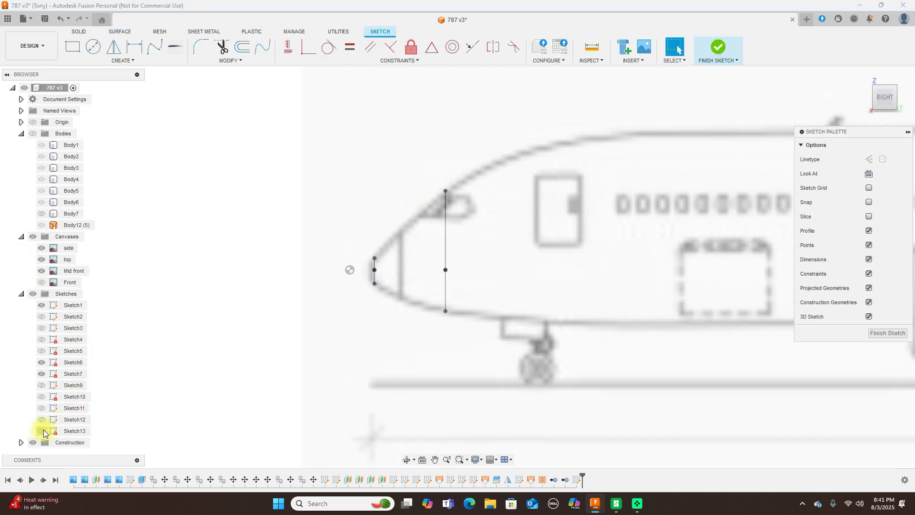
pyautogui.click(42, 362)
pyautogui.scroll(2, 543, 309)
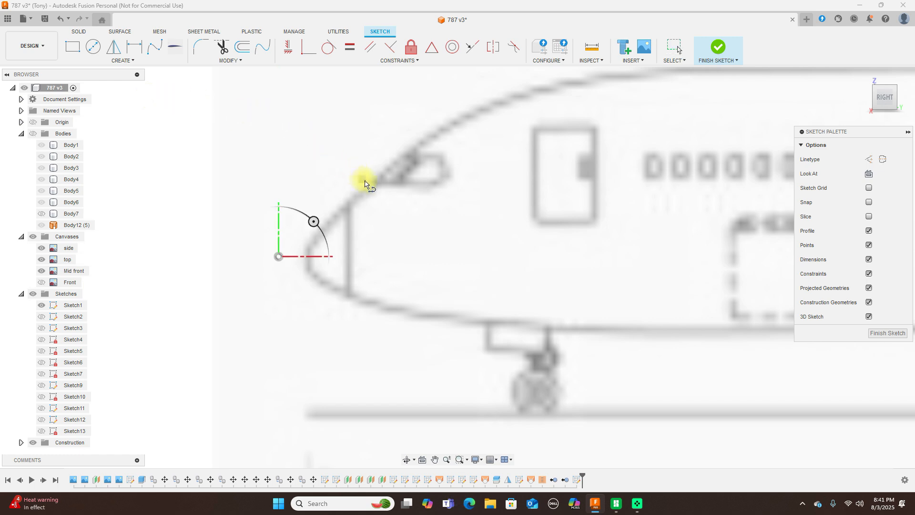
# Try to trace the cockpit side window with straight lines over the side-view blueprint.
pyautogui.click(365, 184)
pyautogui.click(433, 182)
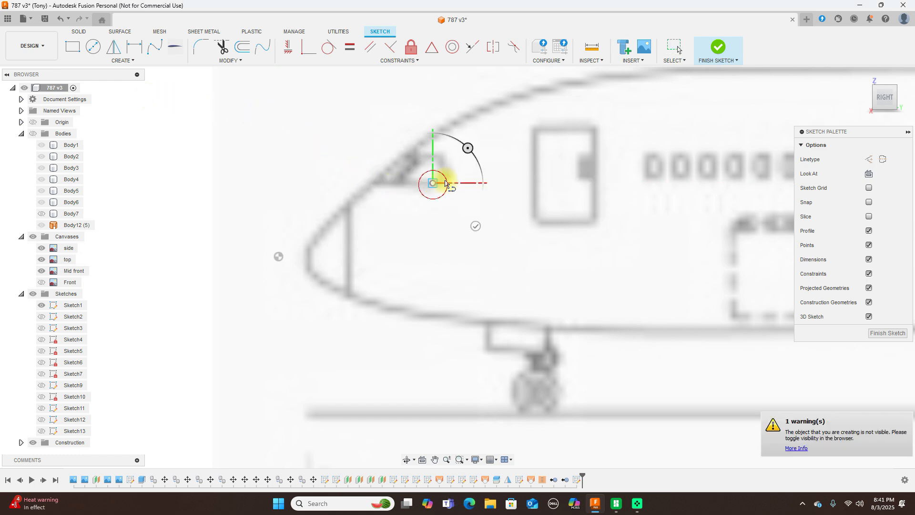
pyautogui.click(445, 175)
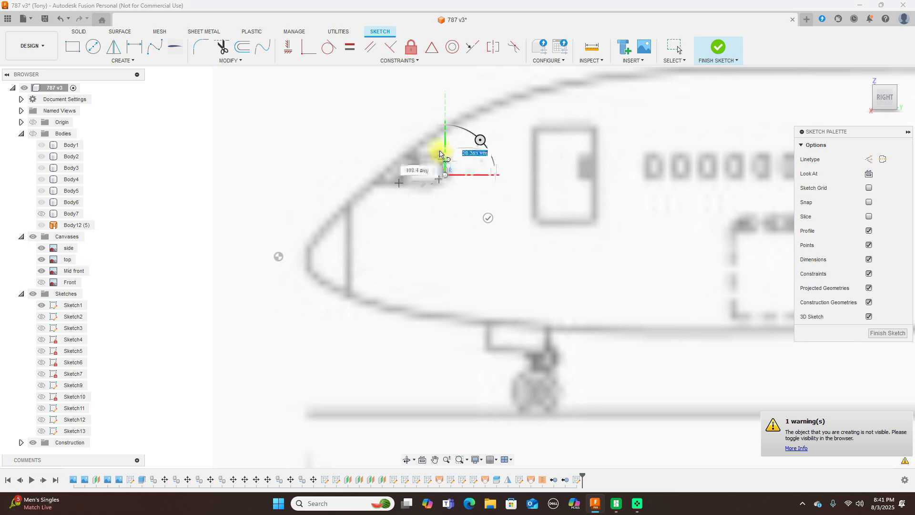
pyautogui.click(439, 152)
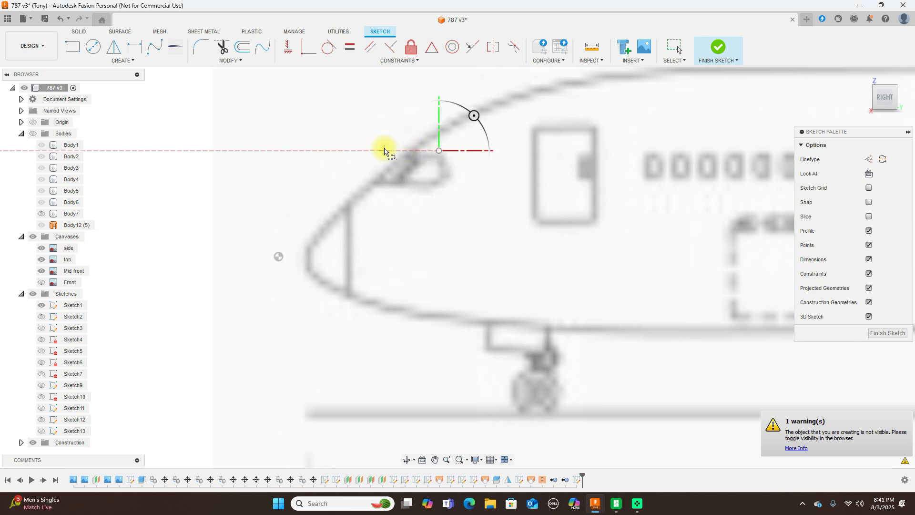
pyautogui.rightClick(382, 171)
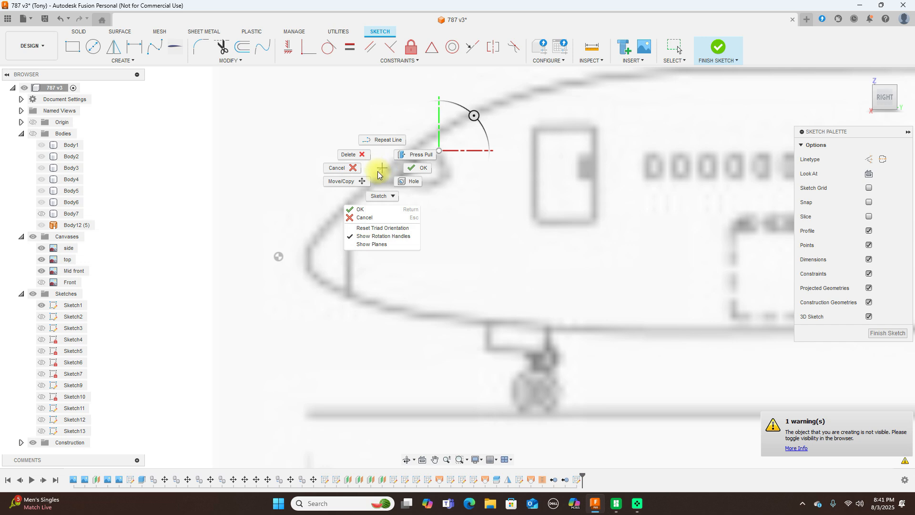
pyautogui.click(341, 168)
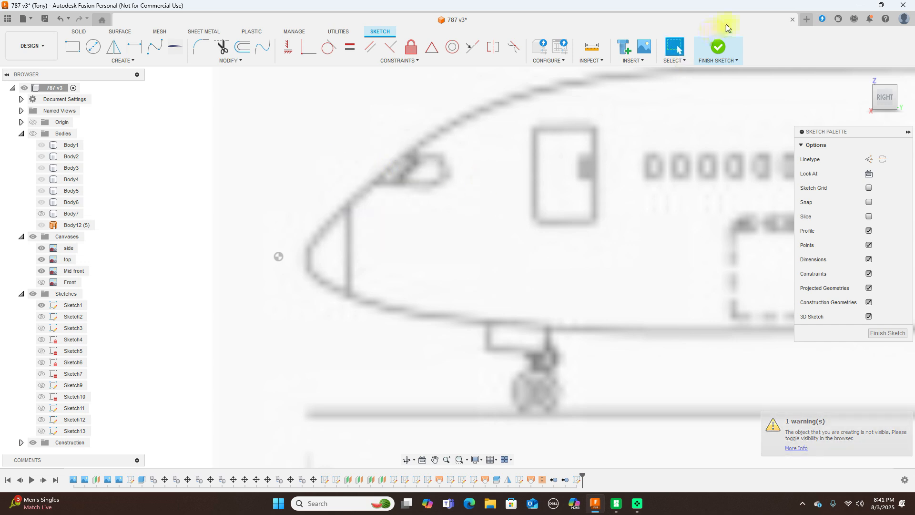
pyautogui.rightClick(527, 231)
pyautogui.click(507, 231)
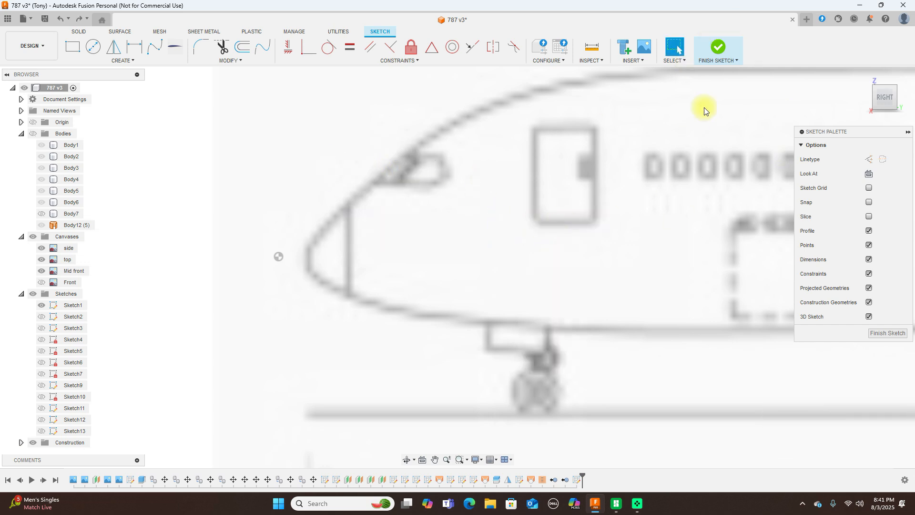
# Finish the side-window sketch and delete Sketch13 from the design.
pyautogui.click(719, 46)
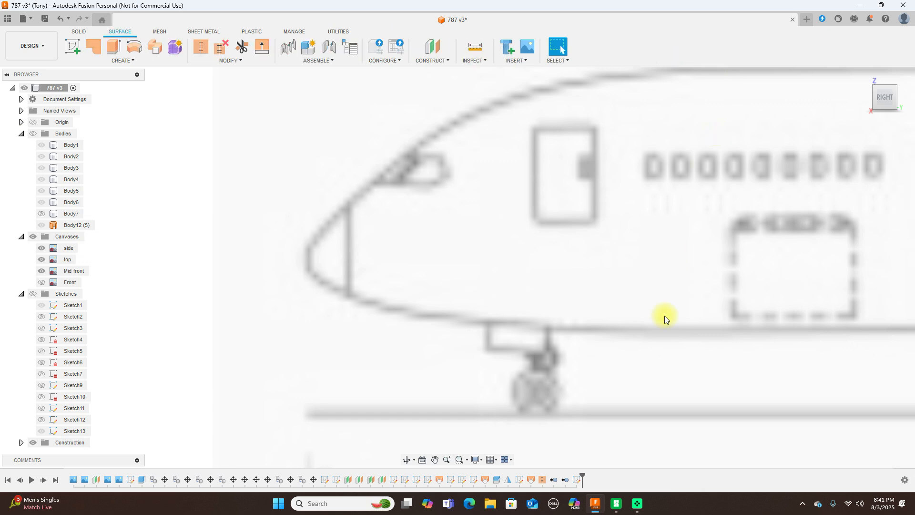
pyautogui.click(577, 479)
pyautogui.rightClick(577, 480)
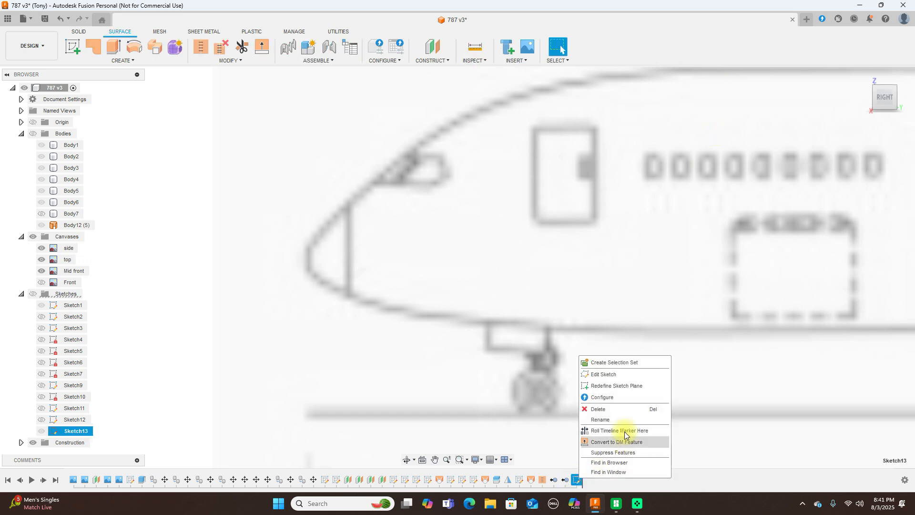
pyautogui.click(615, 410)
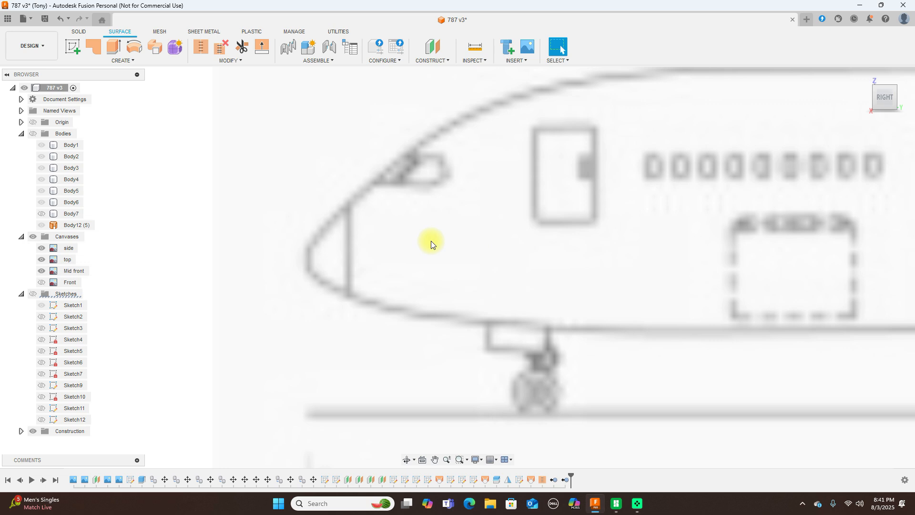
# Start a new sketch on the side-view plane and trace the cockpit side window's lower, rear and upper edges with connected lines.
pyautogui.click(72, 46)
pyautogui.click(292, 225)
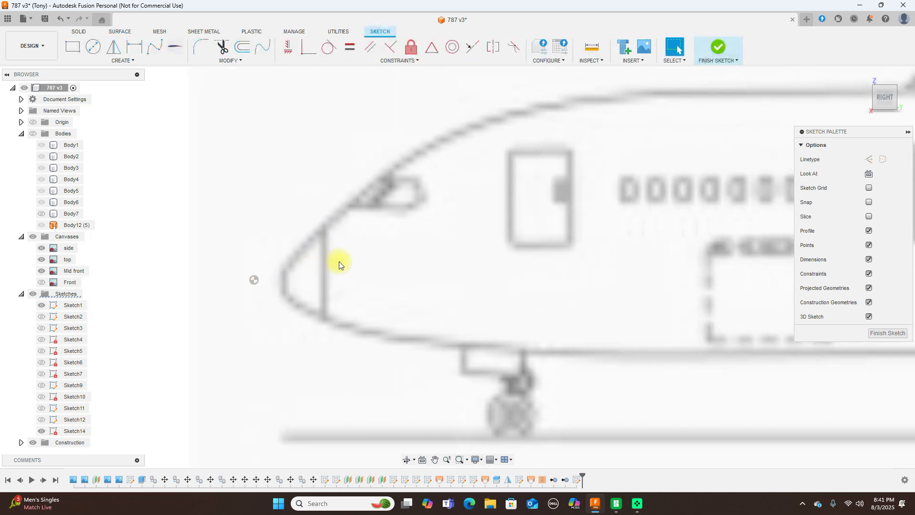
pyautogui.press('l')
pyautogui.click(335, 206)
pyautogui.click(408, 206)
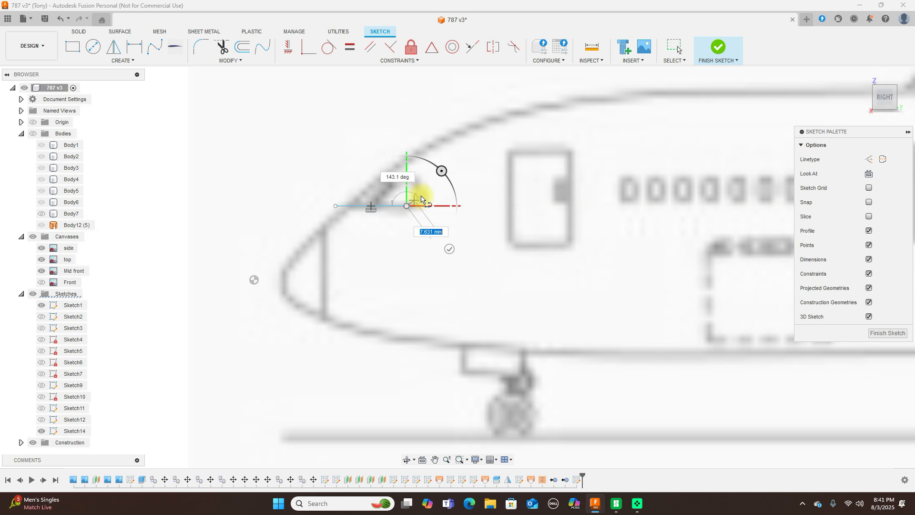
pyautogui.click(422, 195)
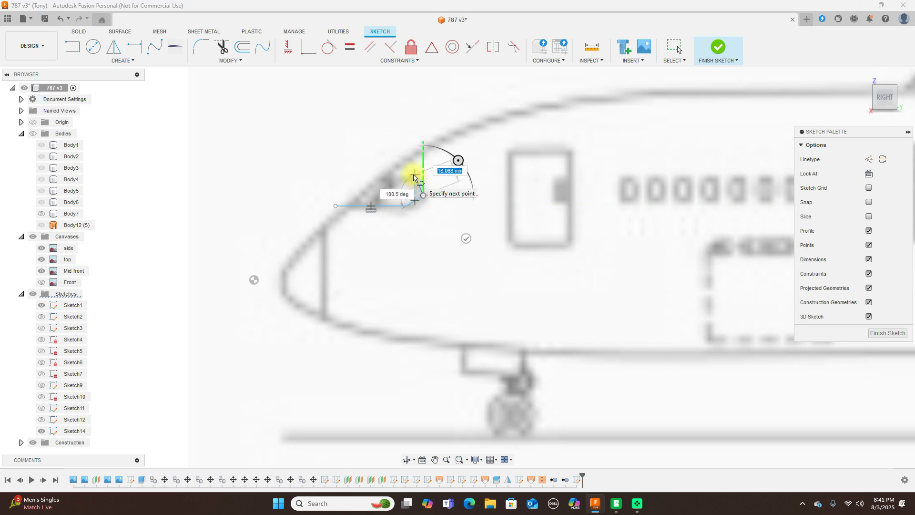
pyautogui.click(415, 174)
pyautogui.click(354, 175)
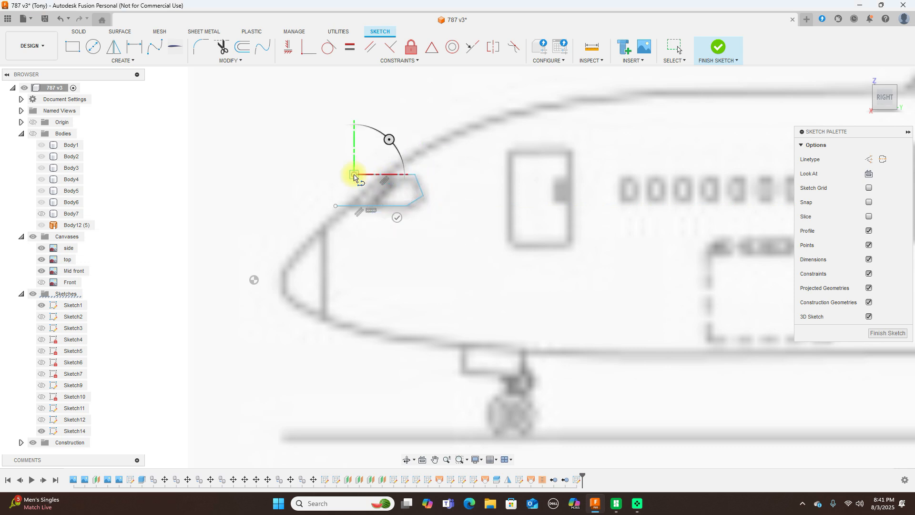
pyautogui.rightClick(355, 175)
pyautogui.click(396, 177)
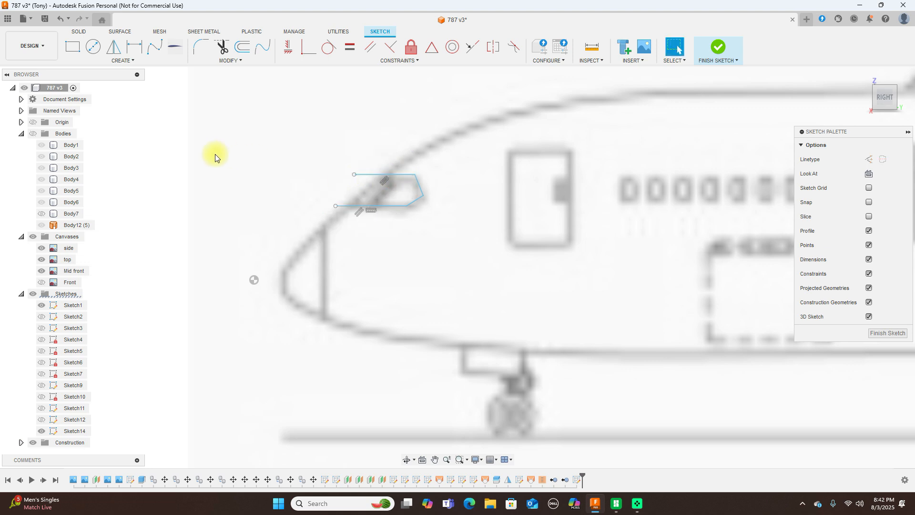
# Shorten the window's lower and upper lines at their open front ends and align the upper line, about 15 mm long, with the blueprint.
pyautogui.moveTo(336, 208); pyautogui.dragTo(390, 208)
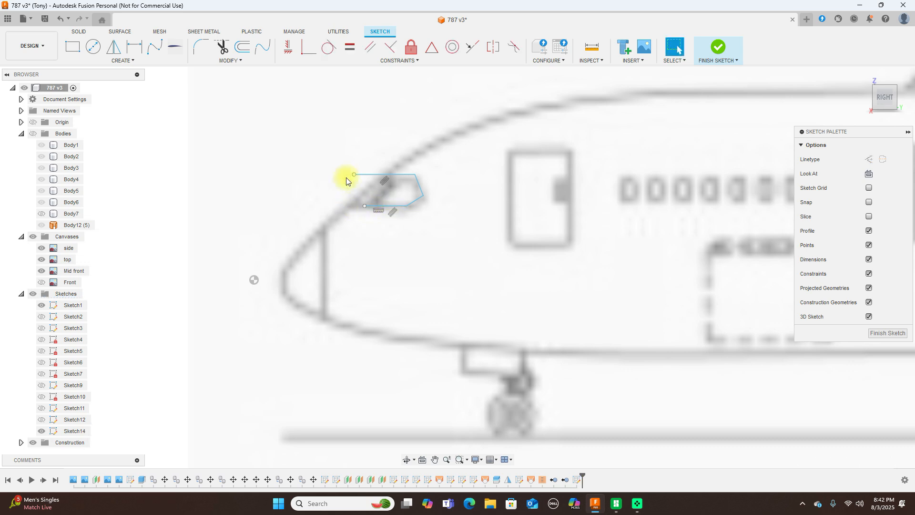
pyautogui.moveTo(361, 175)
pyautogui.mouseDown()
pyautogui.moveTo(400, 177)
pyautogui.moveTo(406, 195)
pyautogui.moveTo(414, 183)
pyautogui.mouseUp()
pyautogui.scroll(3, 414, 180)
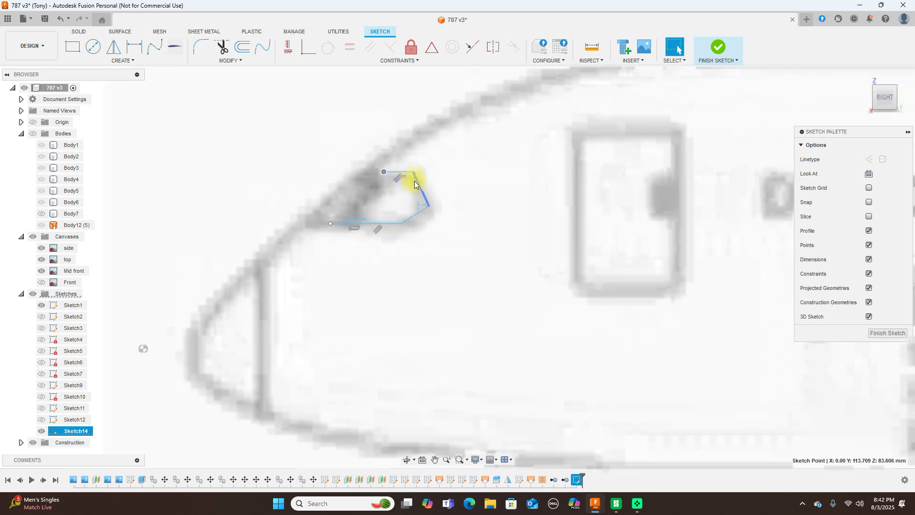
pyautogui.click(408, 178)
pyautogui.moveTo(408, 178); pyautogui.dragTo(407, 180)
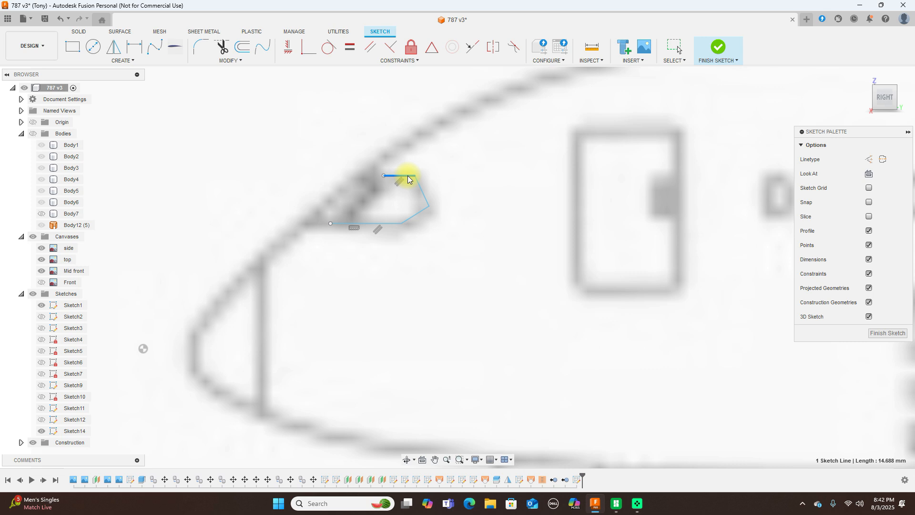
pyautogui.scroll(3, 448, 201)
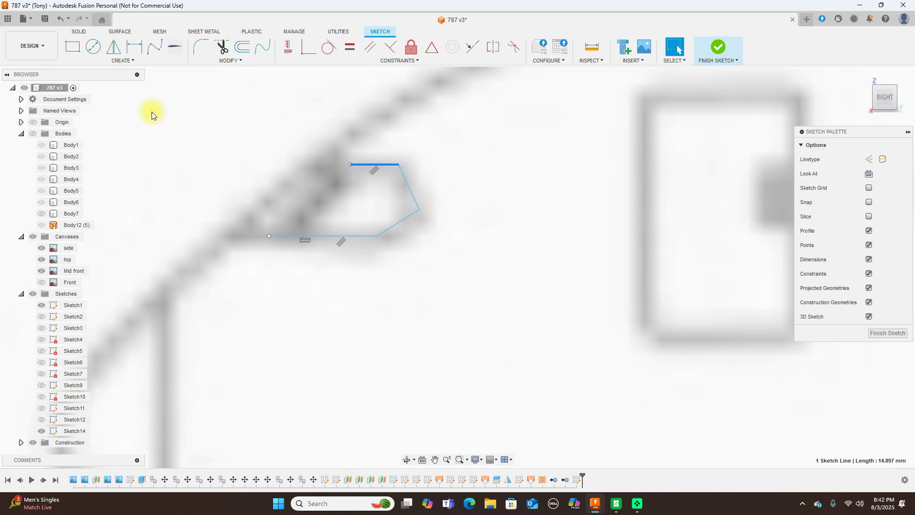
# Close the side window's front with a slanted line about 33.6 mm long and shift it slightly rearward.
pyautogui.press('l')
pyautogui.click(268, 237)
pyautogui.click(350, 165)
pyautogui.rightClick(350, 167)
pyautogui.click(377, 174)
pyautogui.click(333, 193)
pyautogui.moveTo(334, 189); pyautogui.dragTo(335, 190)
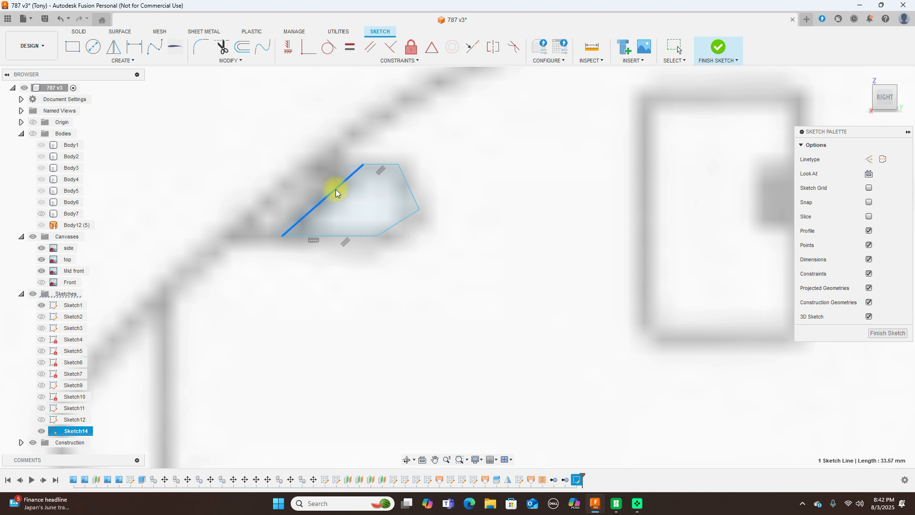
pyautogui.click(251, 144)
# Outline the front windshield ahead of the side window with two horizontal lines joined by a parallel slanted line about 33.6 mm long, and finish the sketch.
pyautogui.press('l')
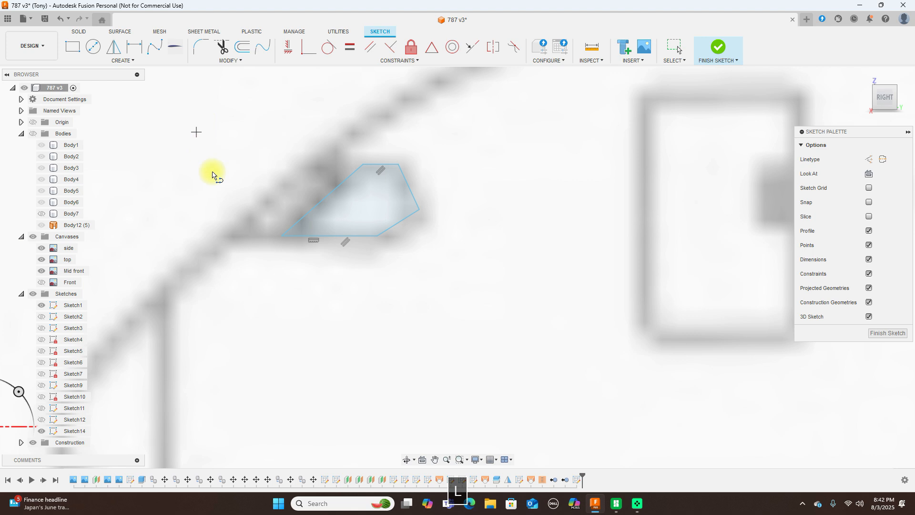
pyautogui.click(286, 237)
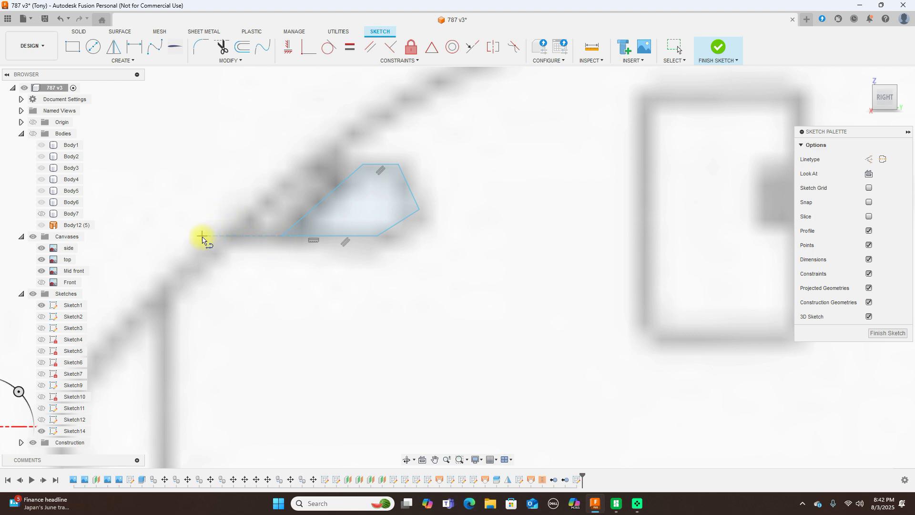
pyautogui.click(202, 236)
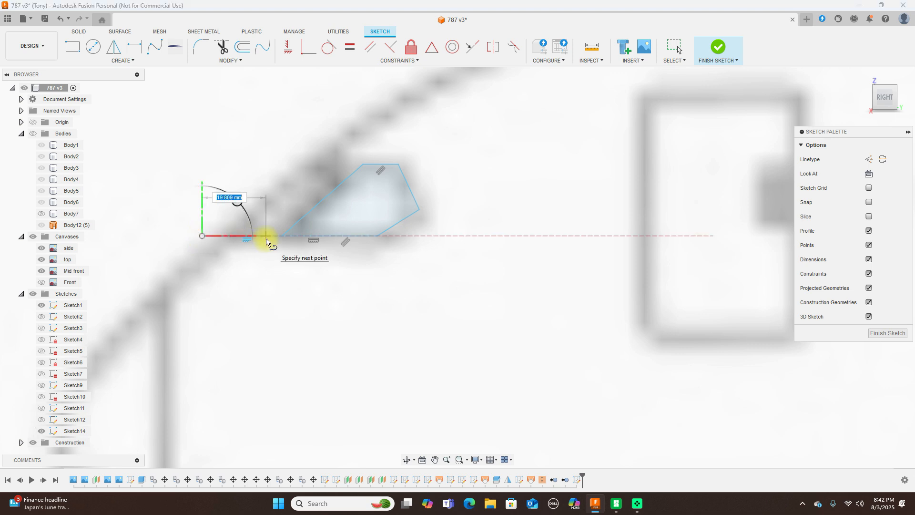
pyautogui.click(269, 237)
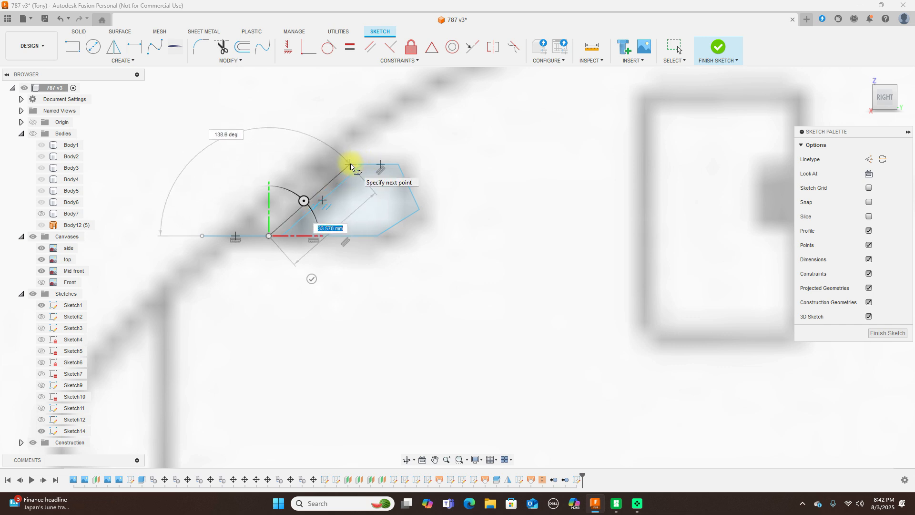
pyautogui.click(350, 165)
pyautogui.click(253, 164)
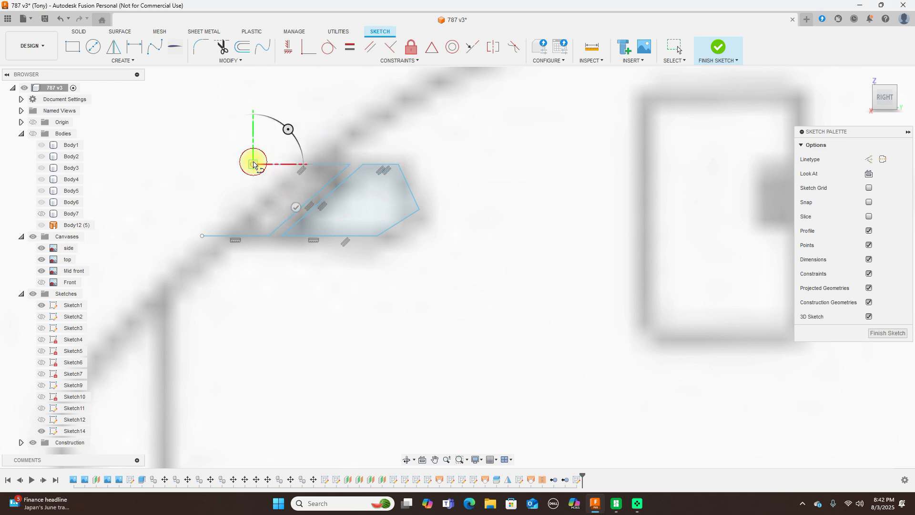
pyautogui.rightClick(253, 162)
pyautogui.click(310, 160)
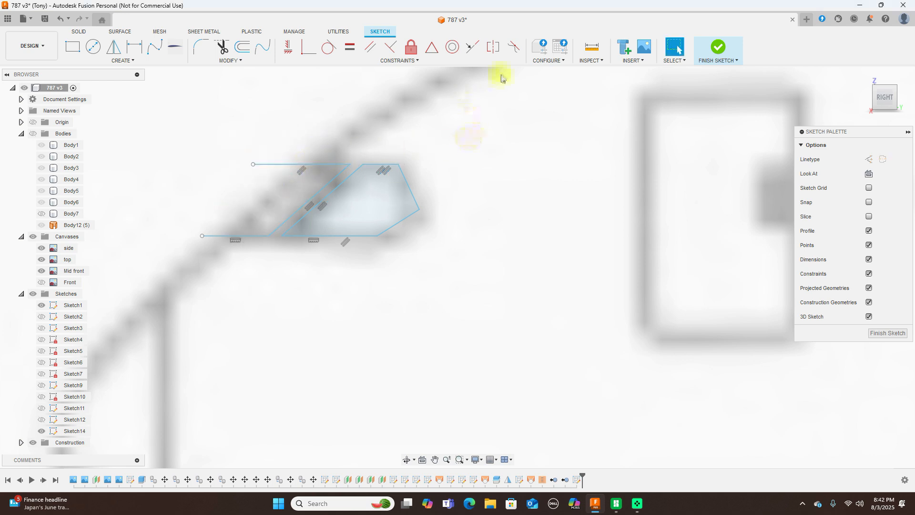
pyautogui.click(718, 46)
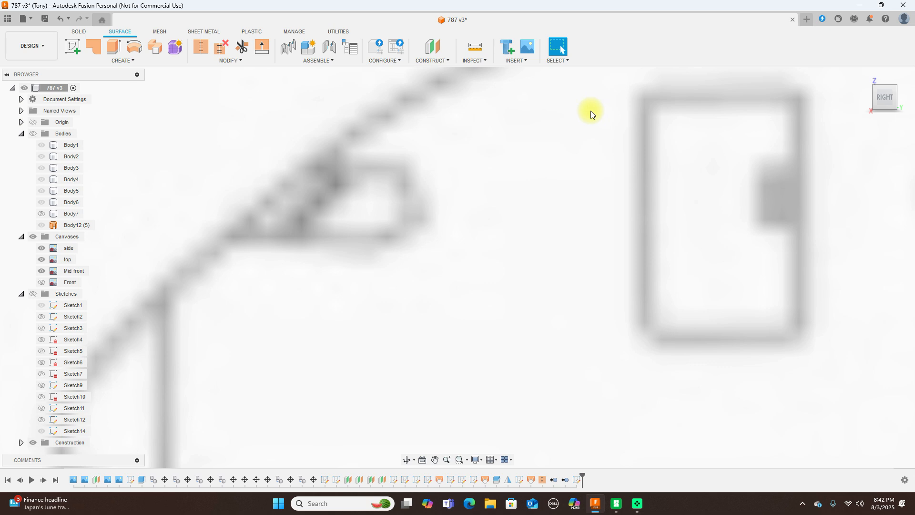
# Show the sketches and bodies again so the window outlines overlay the stitched nose.
pyautogui.click(33, 294)
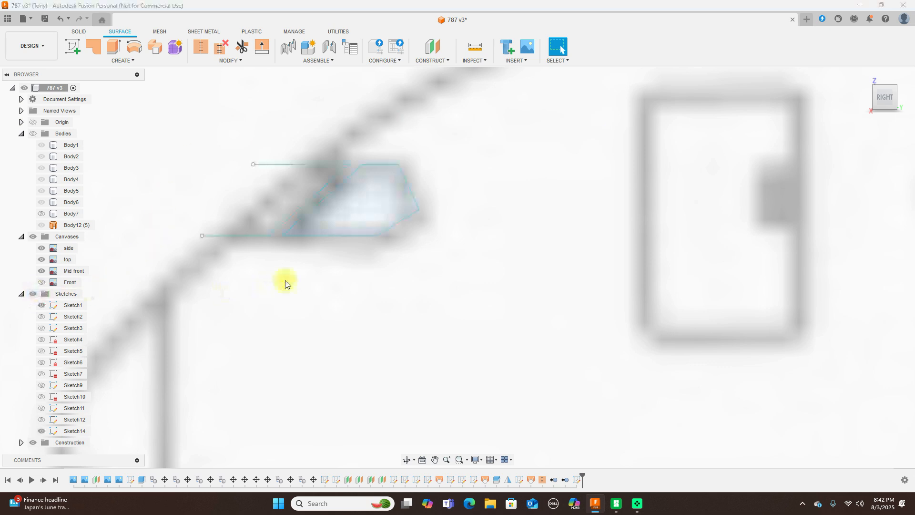
pyautogui.scroll(-2, 313, 281)
pyautogui.scroll(-2, 317, 276)
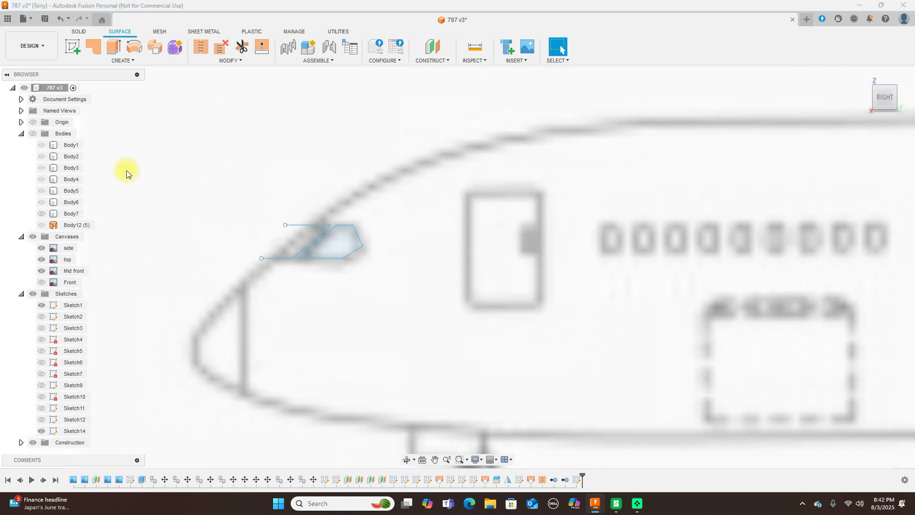
pyautogui.click(44, 225)
pyautogui.click(44, 225)
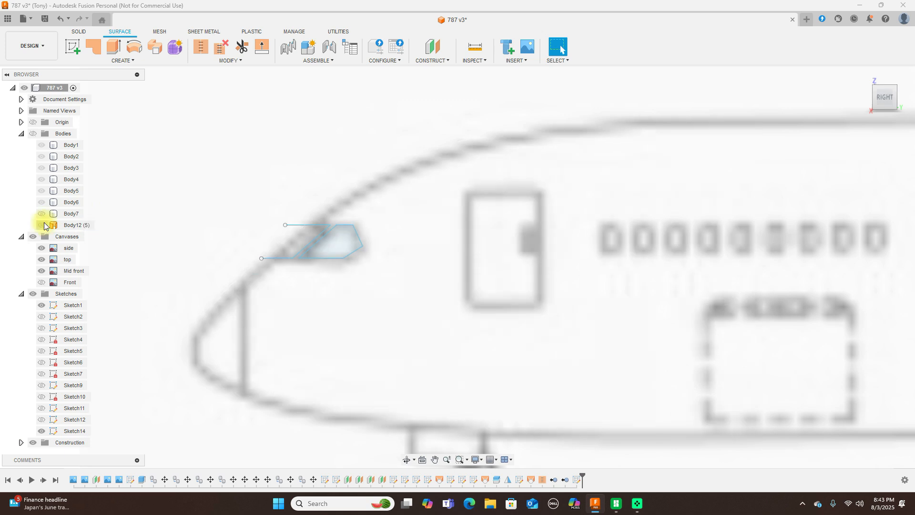
pyautogui.click(32, 133)
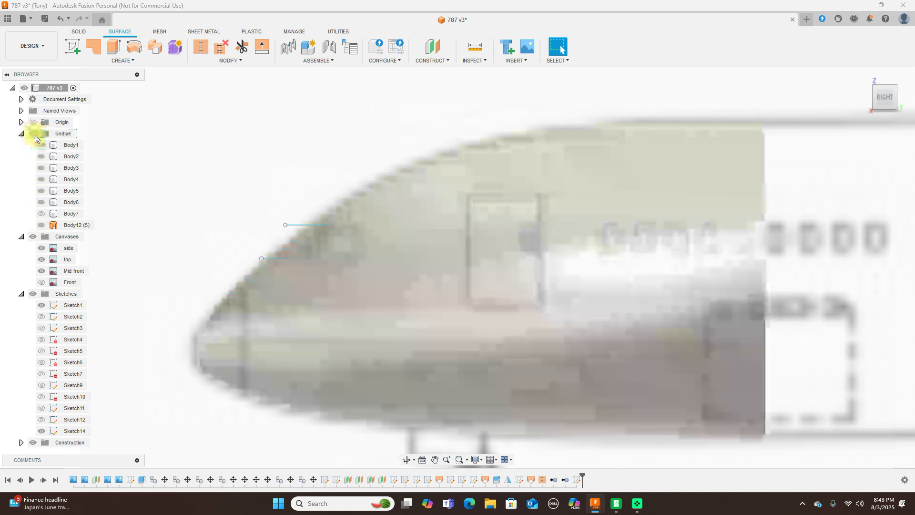
pyautogui.scroll(-1, 321, 179)
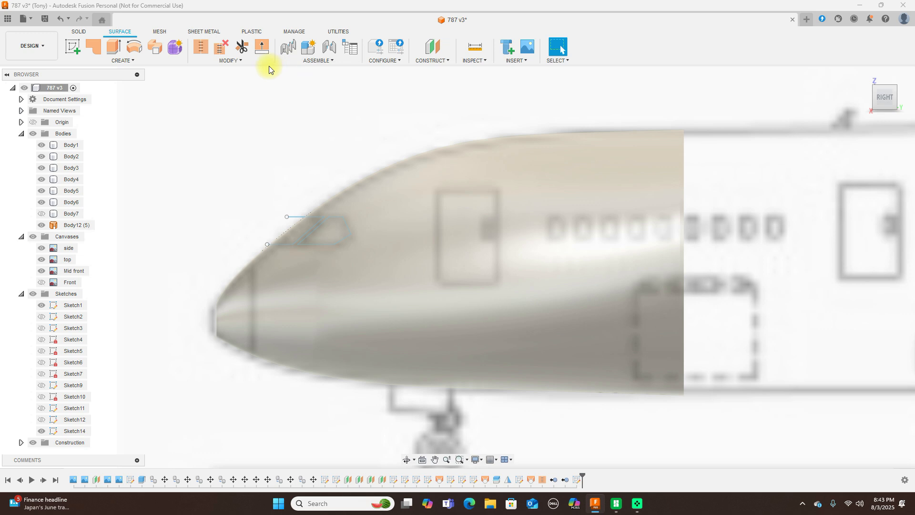
# Try to split the stitched nose Body12 using both the closed side-window profile and the open windshield lines as splitting tools.
pyautogui.scroll(2, 279, 156)
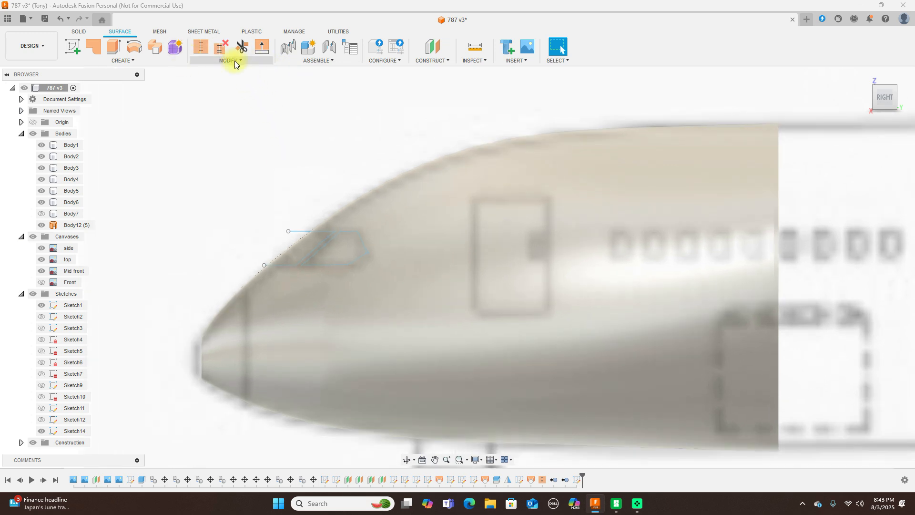
pyautogui.click(234, 61)
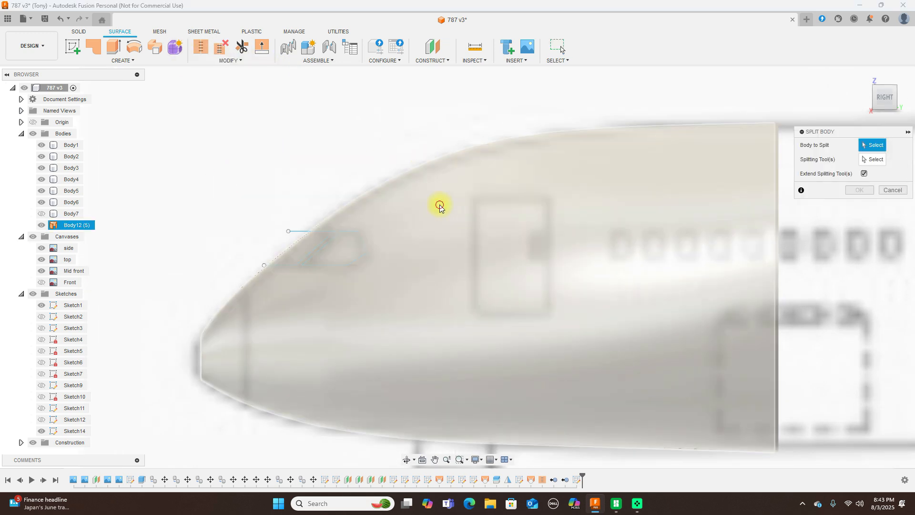
pyautogui.click(438, 204)
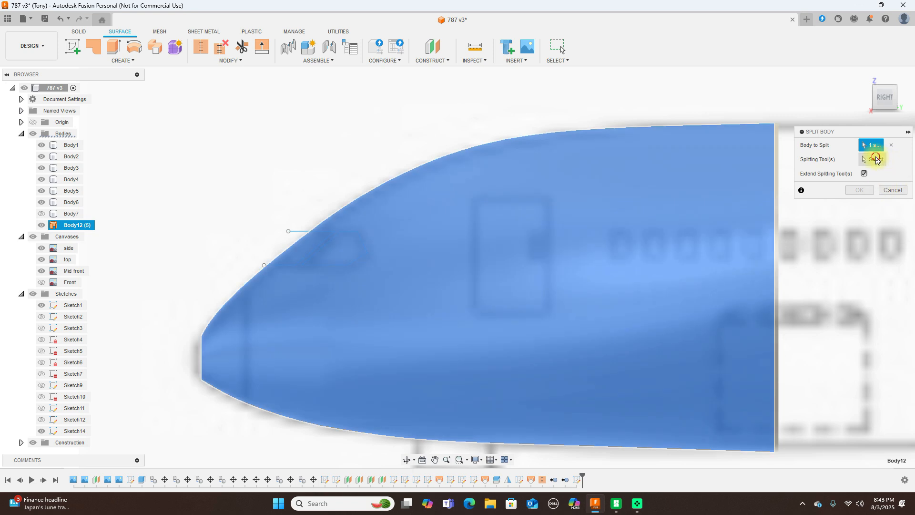
pyautogui.click(875, 159)
pyautogui.scroll(2, 343, 235)
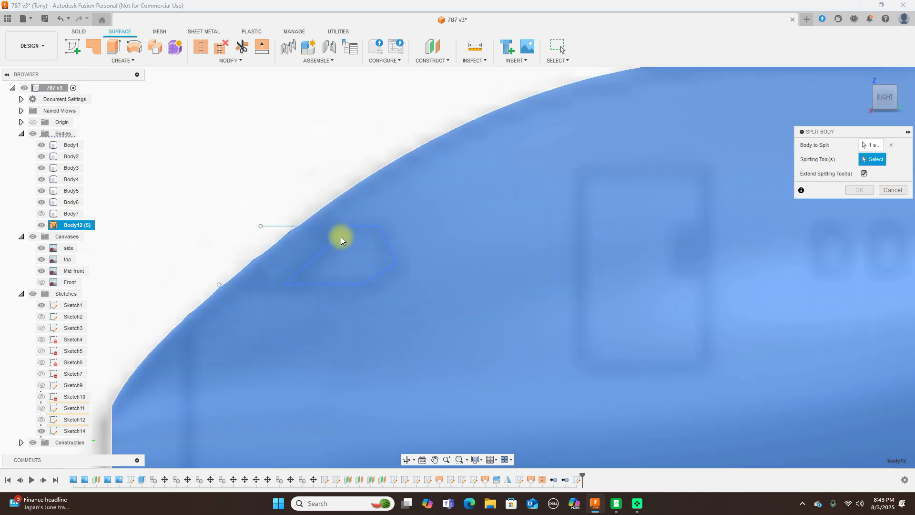
pyautogui.click(341, 236)
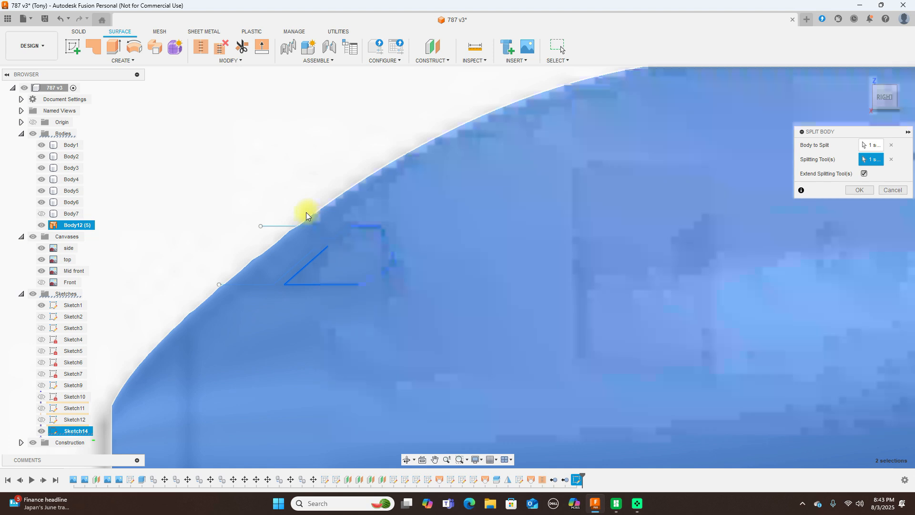
pyautogui.click(287, 225)
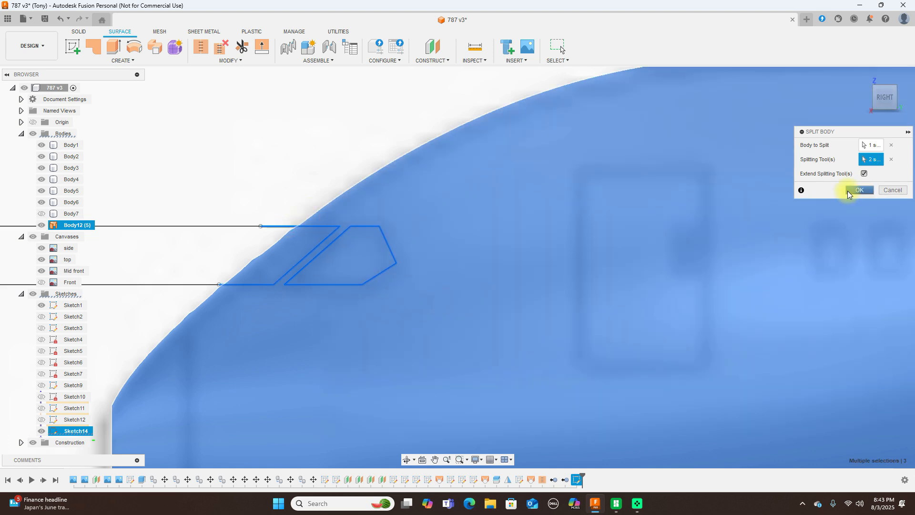
pyautogui.click(849, 190)
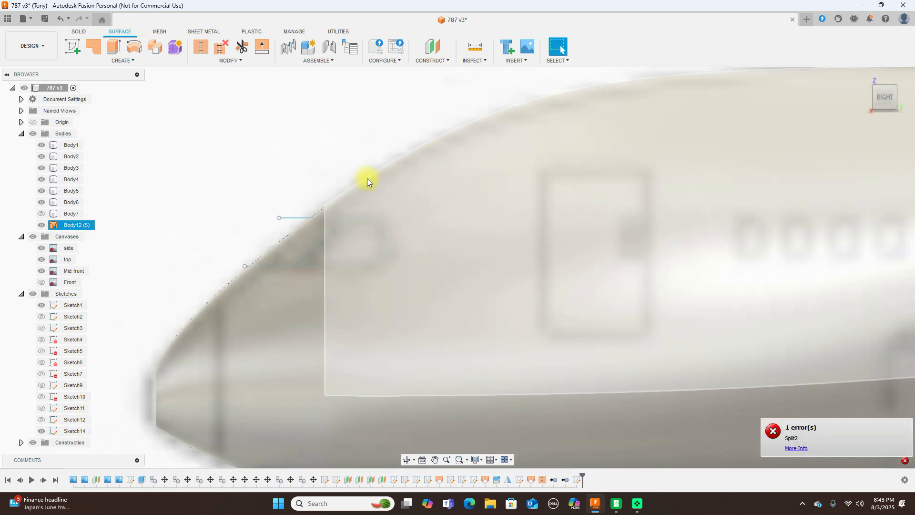
# Split the stitched nose Body12 using only the closed side-window profile as the splitting tool.
pyautogui.scroll(-2, 366, 181)
pyautogui.click(241, 61)
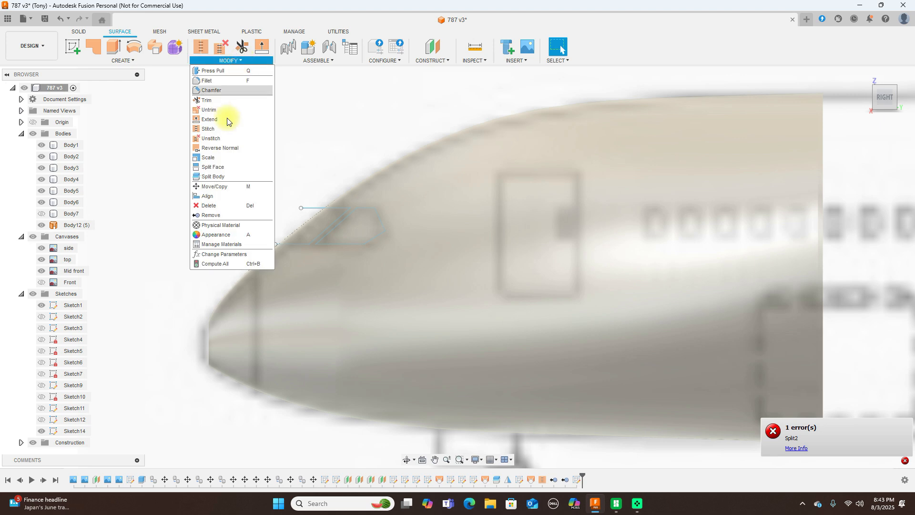
pyautogui.click(224, 177)
pyautogui.click(462, 197)
pyautogui.click(876, 160)
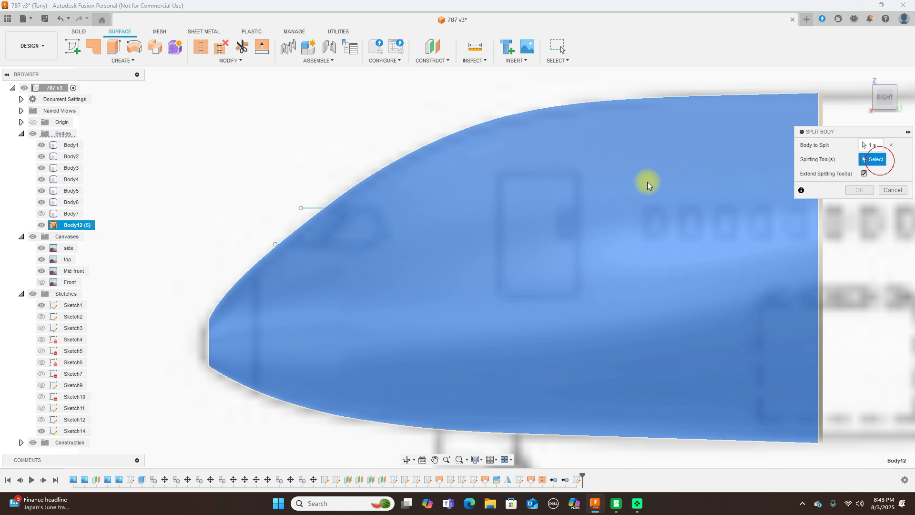
pyautogui.click(328, 243)
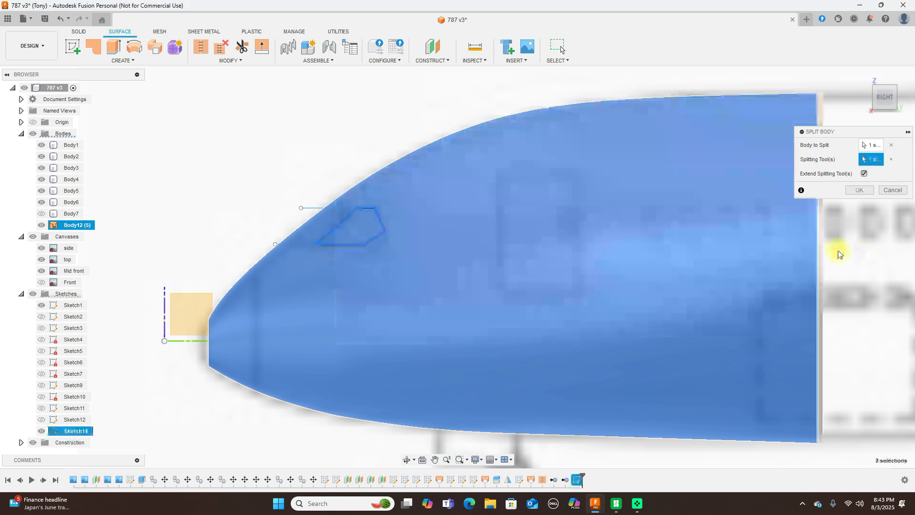
pyautogui.click(859, 190)
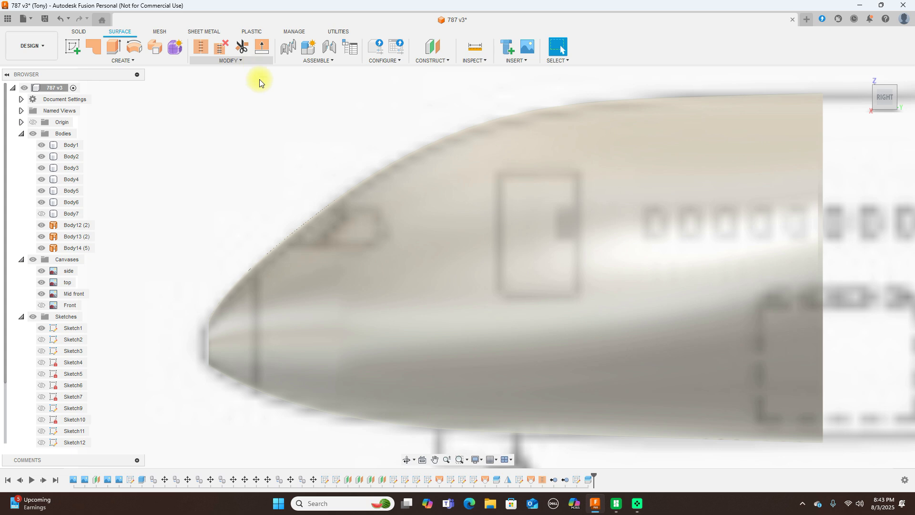
pyautogui.click(347, 231)
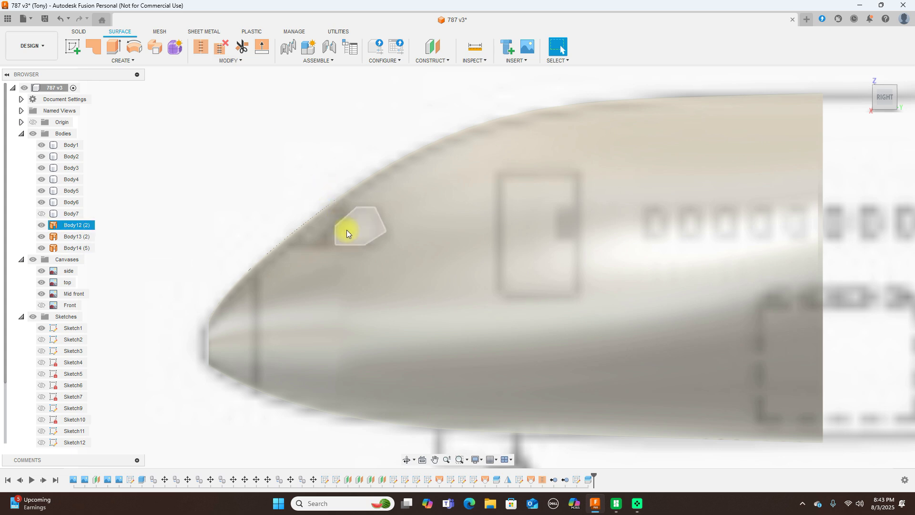
pyautogui.scroll(2, 347, 231)
pyautogui.press('Escape')
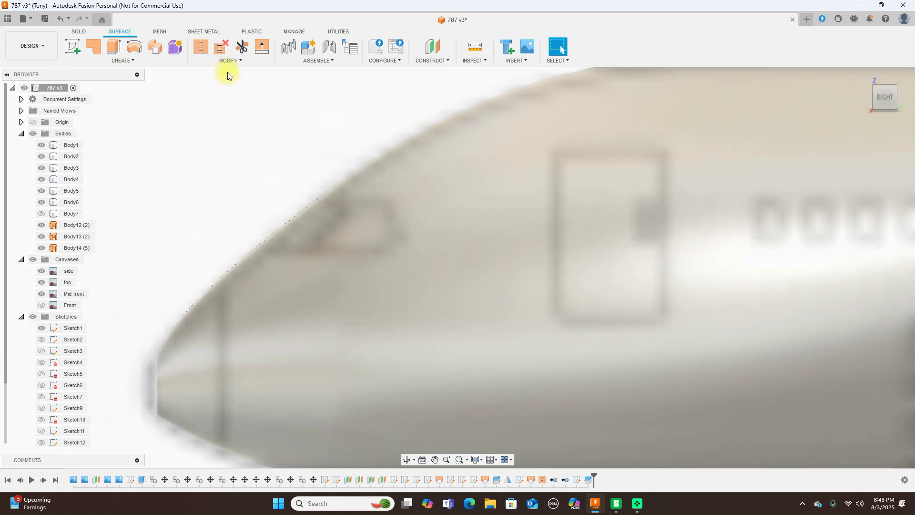
# Show Sketch14 again and split the main nose body Body14 with the open windshield lines, extending the splitting tool.
pyautogui.scroll(-2, 67, 354)
pyautogui.click(45, 431)
pyautogui.click(44, 431)
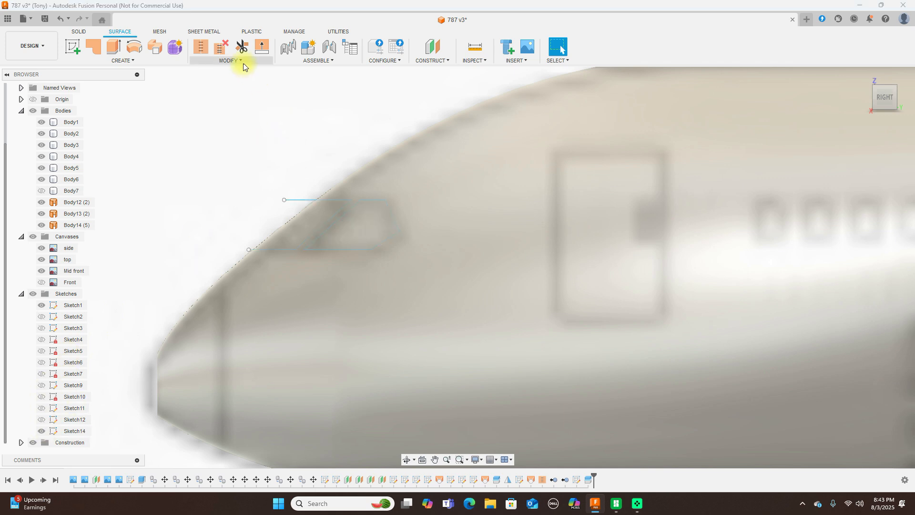
pyautogui.click(242, 63)
pyautogui.click(236, 175)
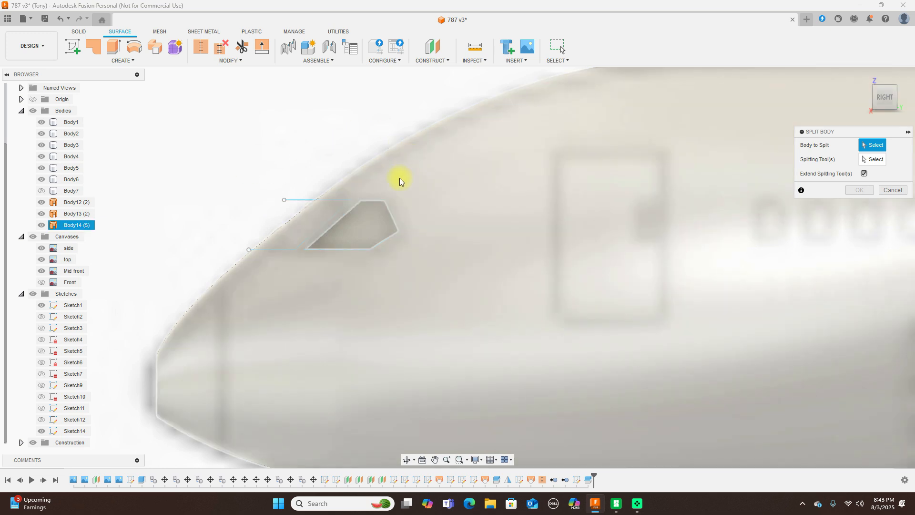
pyautogui.click(399, 178)
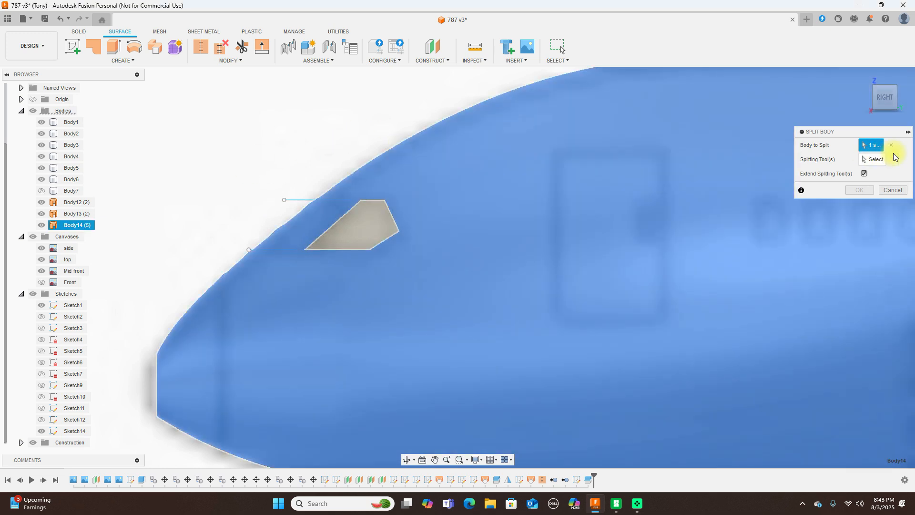
pyautogui.click(875, 159)
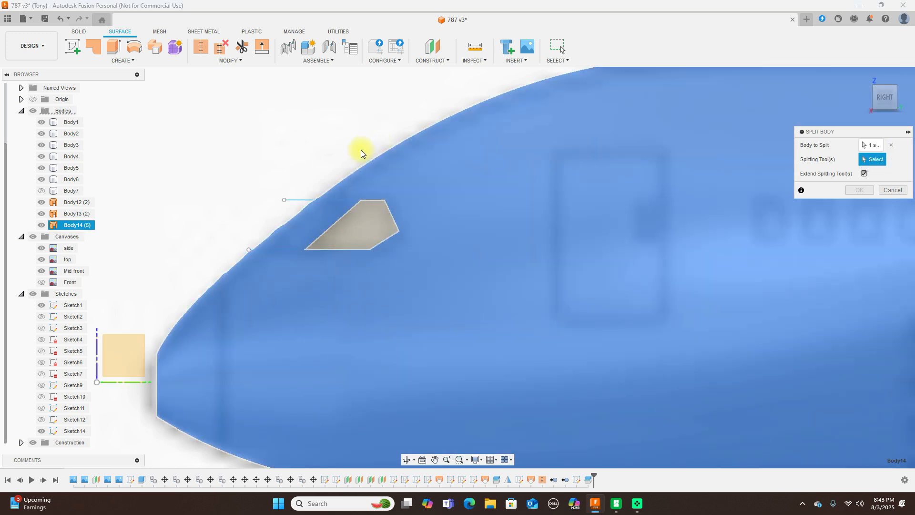
pyautogui.click(293, 200)
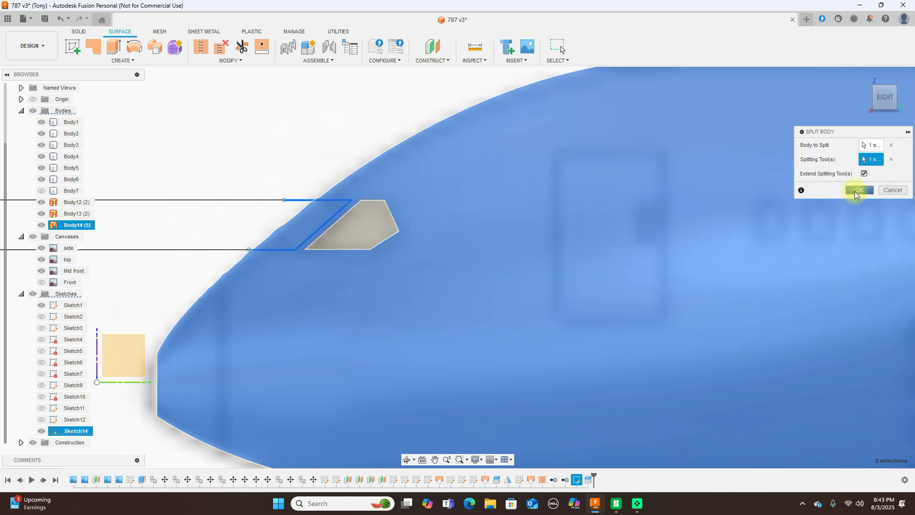
pyautogui.click(858, 191)
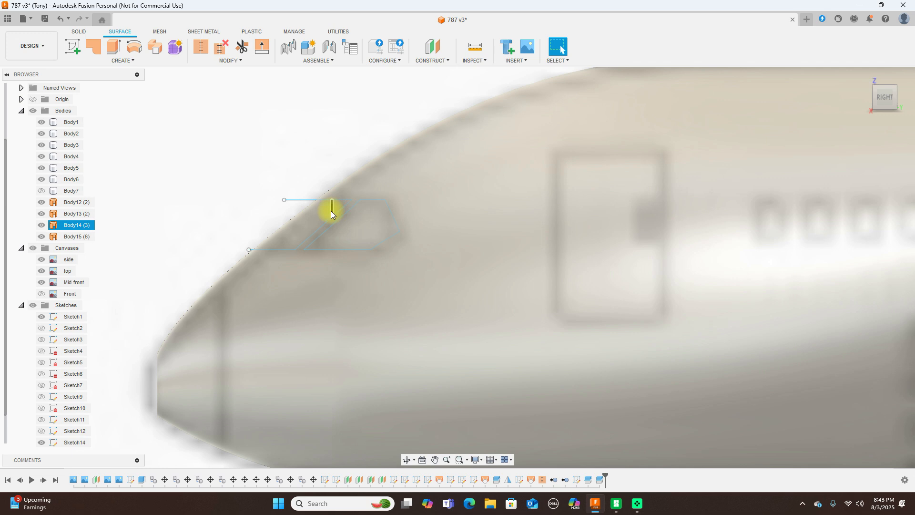
pyautogui.scroll(2, 215, 143)
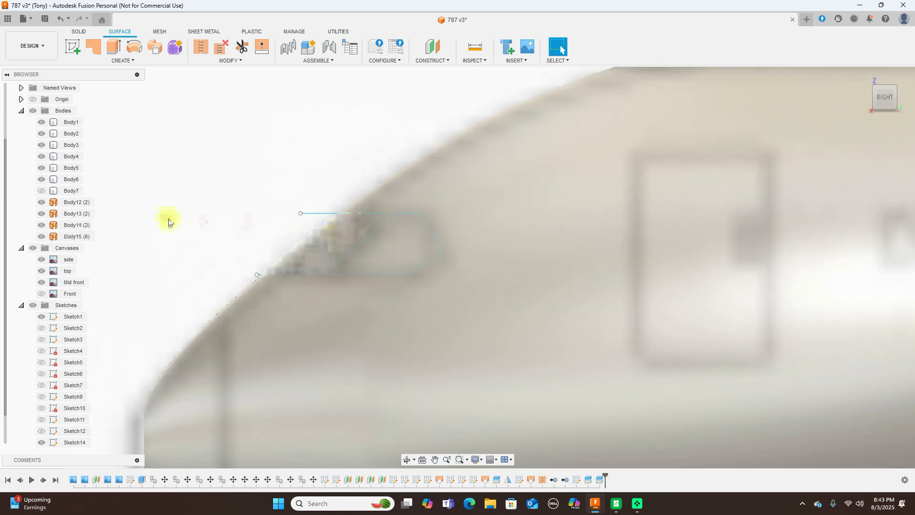
pyautogui.click(43, 227)
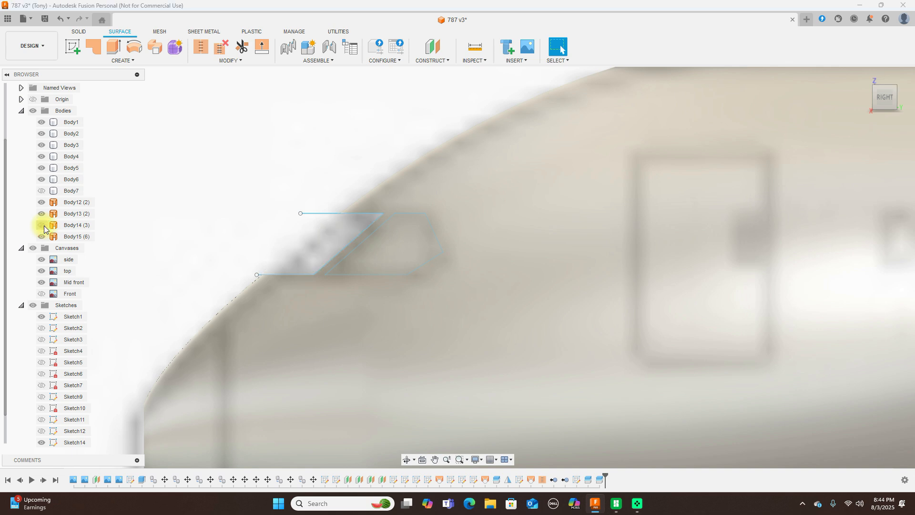
# Apply the Glass - Medium Color (Blue) appearance to the near side window and the front windshield bodies.
pyautogui.scroll(-5, 212, 215)
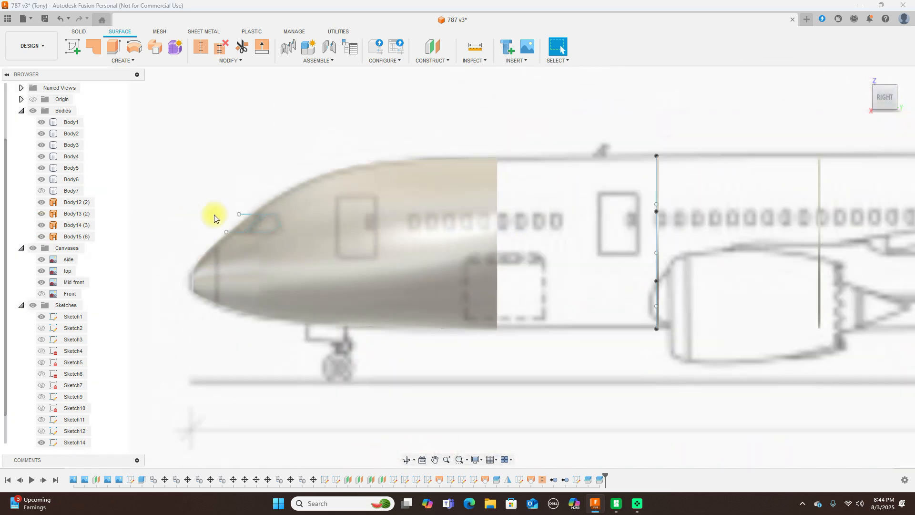
pyautogui.press('a')
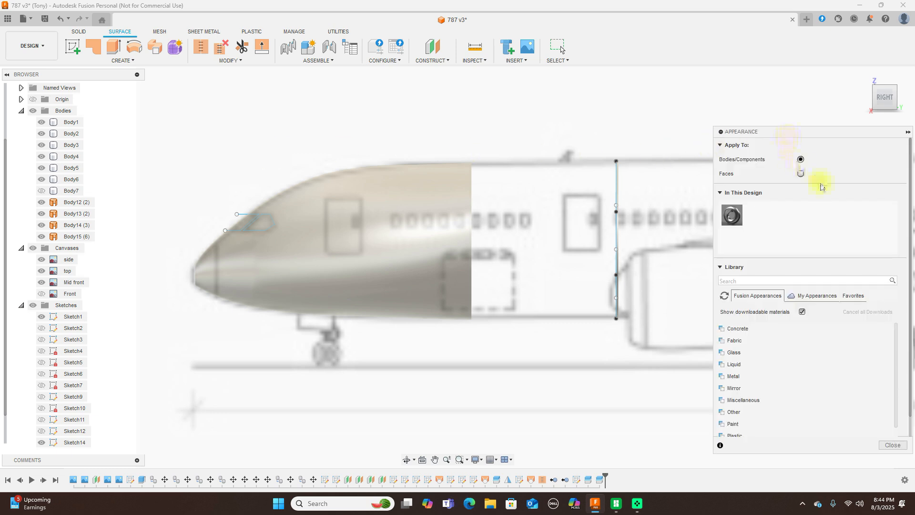
pyautogui.scroll(-3, 779, 324)
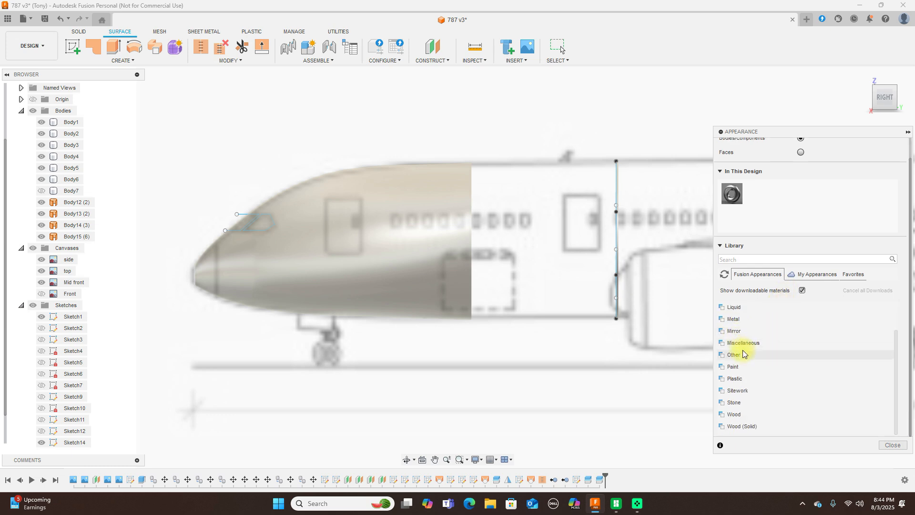
pyautogui.scroll(1, 744, 369)
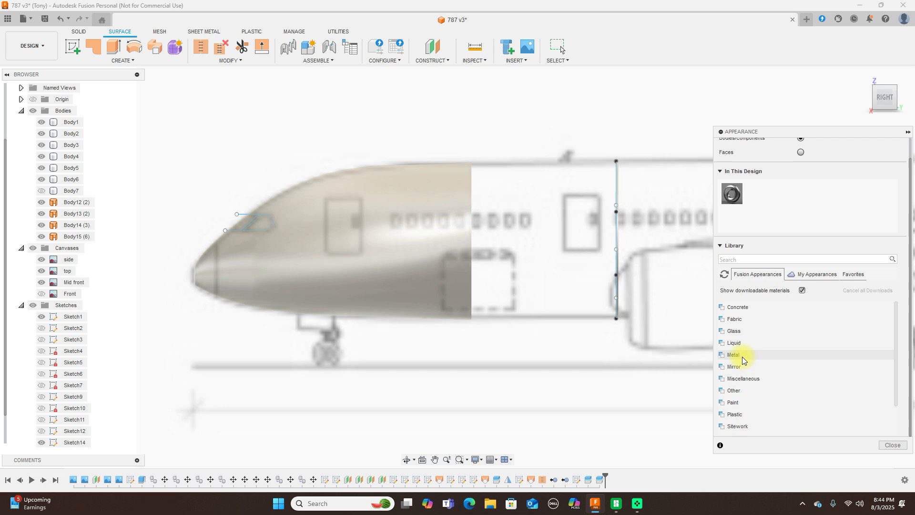
pyautogui.click(766, 331)
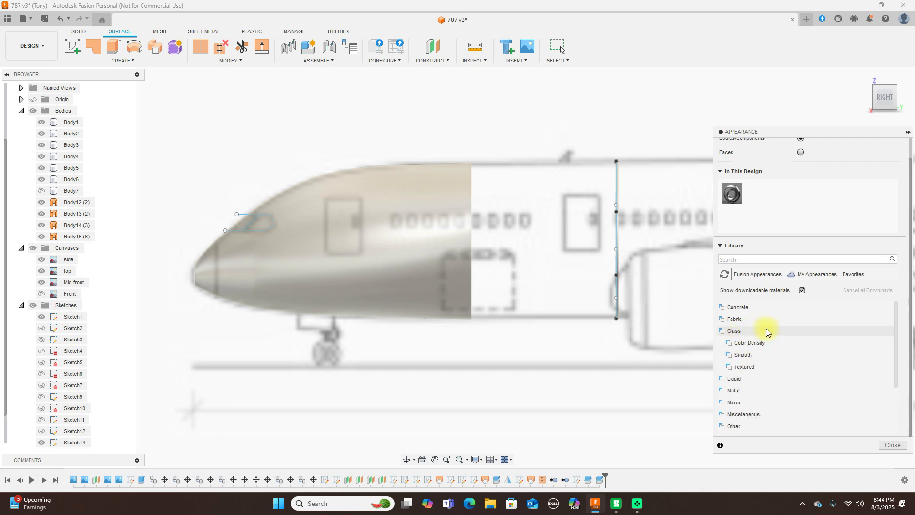
pyautogui.click(757, 344)
pyautogui.scroll(-3, 761, 369)
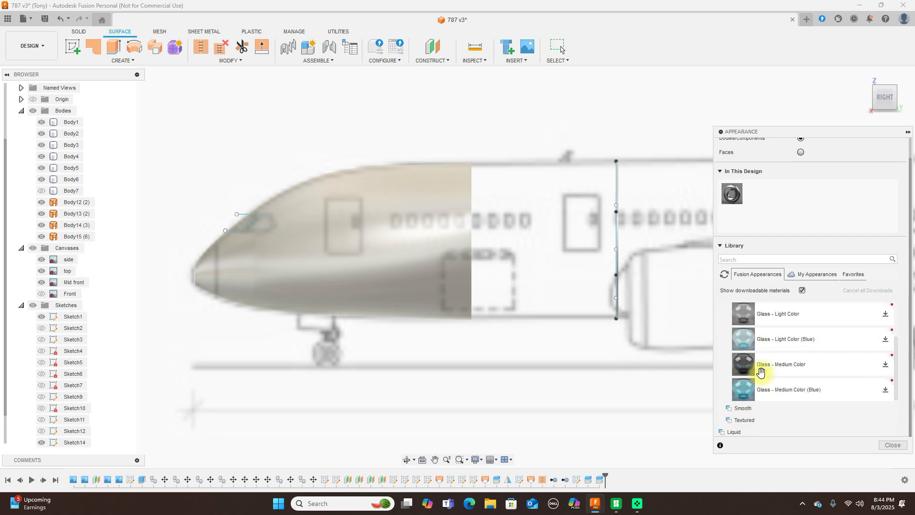
pyautogui.moveTo(744, 387); pyautogui.dragTo(271, 226)
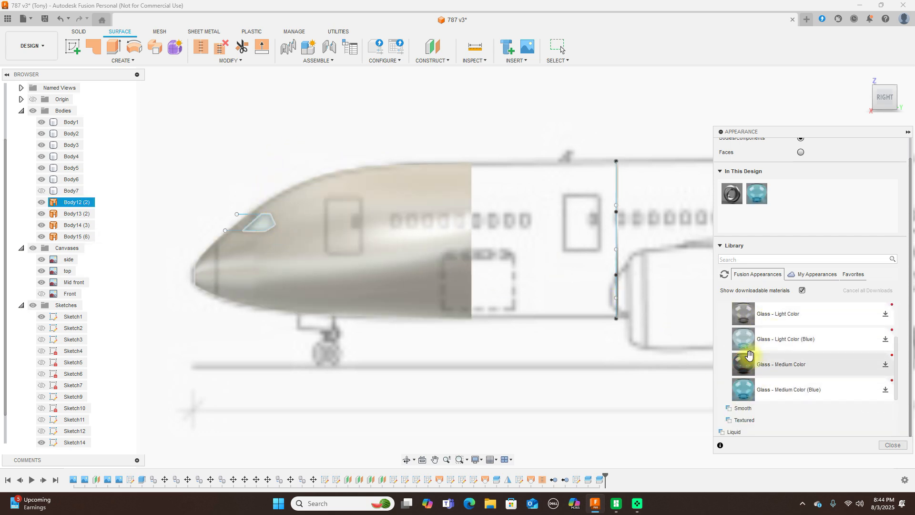
pyautogui.moveTo(752, 394); pyautogui.dragTo(279, 225)
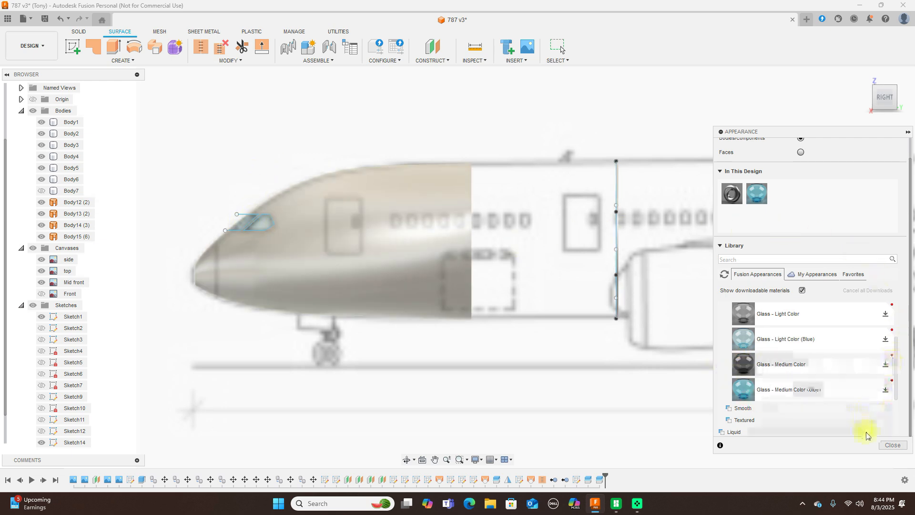
pyautogui.click(893, 445)
# Hide all canvases and sketches so that only the bodies are displayed.
pyautogui.scroll(-3, 620, 190)
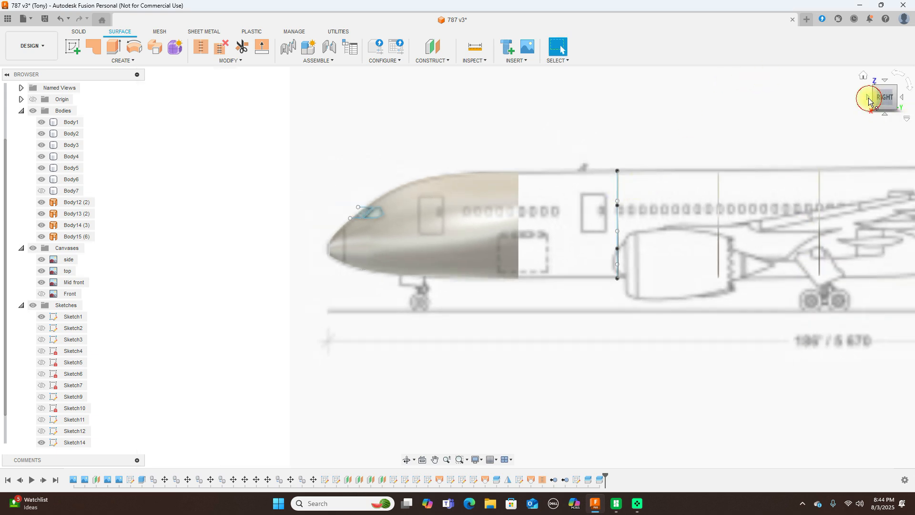
pyautogui.click(868, 100)
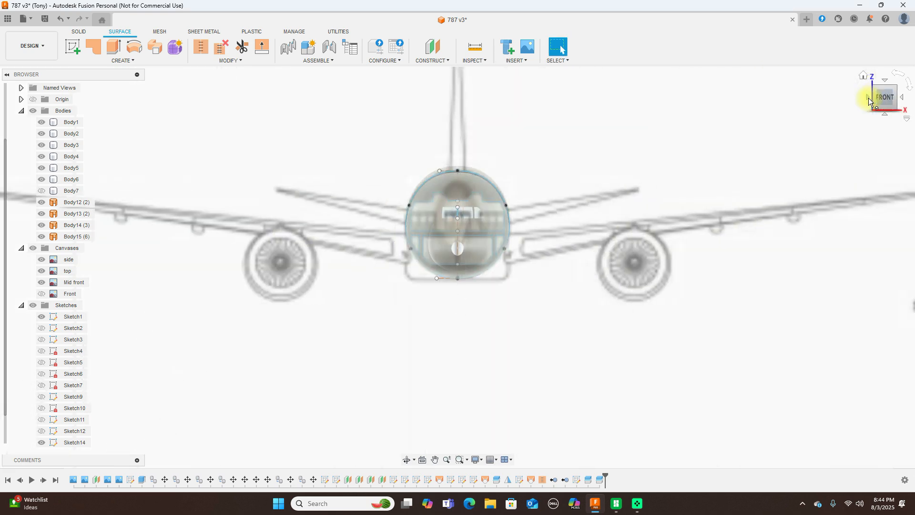
pyautogui.click(901, 97)
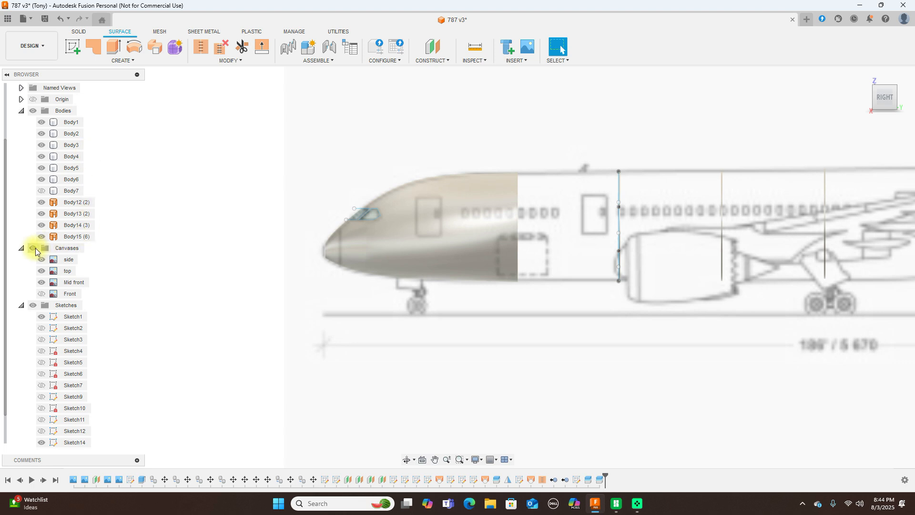
pyautogui.click(32, 248)
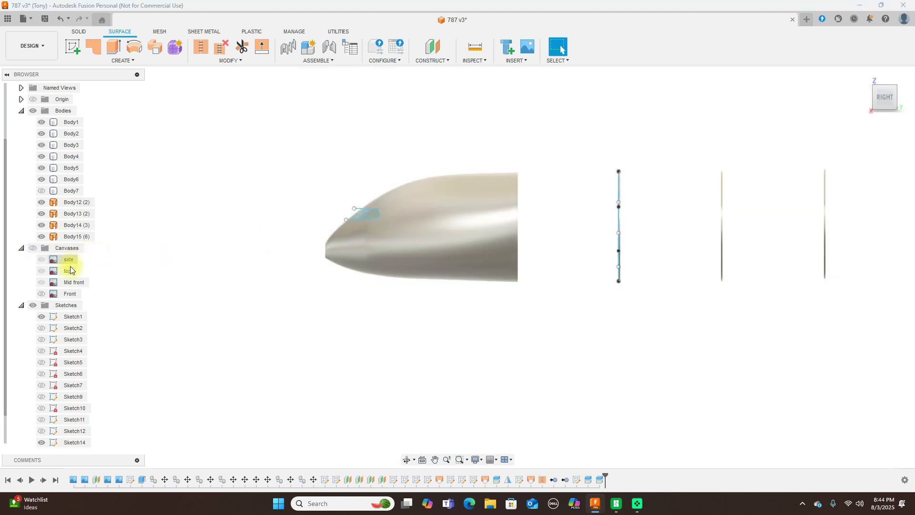
pyautogui.click(32, 304)
pyautogui.scroll(-1, 357, 292)
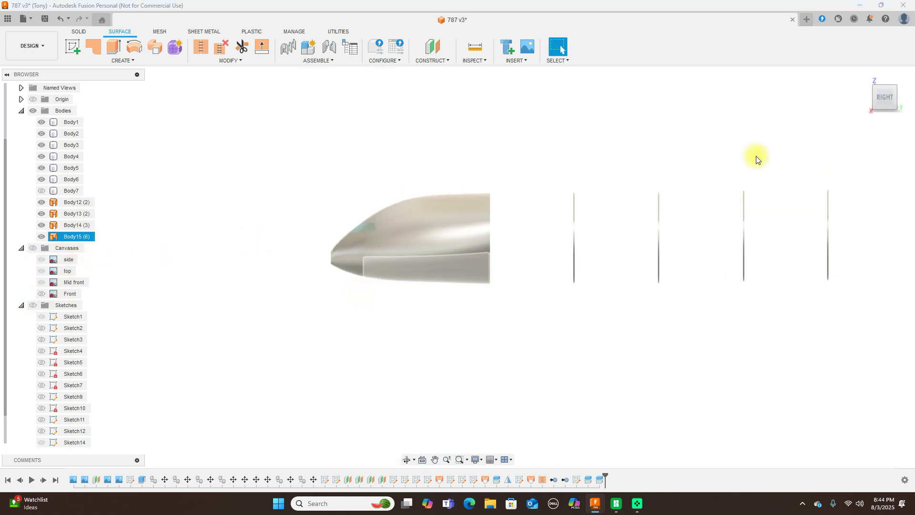
# Apply the design's existing blue glass appearance to the side window on the opposite side of the nose, Body13.
pyautogui.click(876, 104)
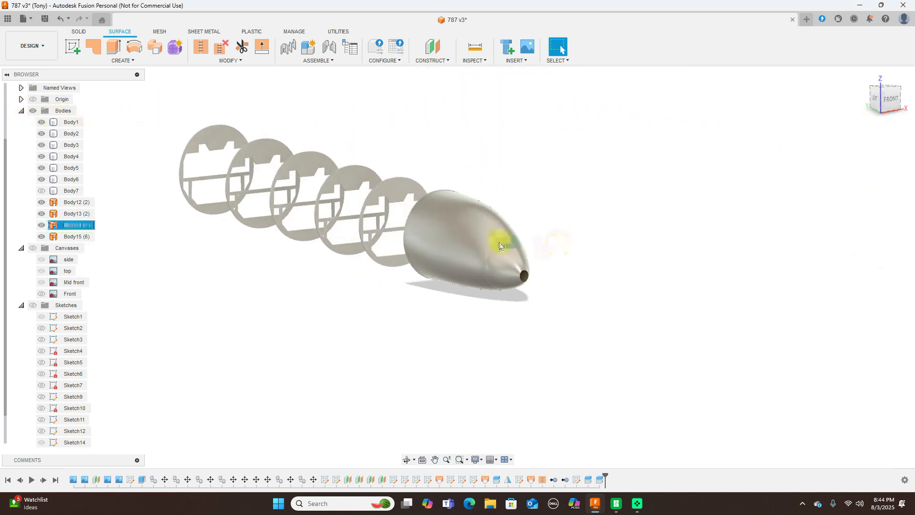
pyautogui.scroll(2, 488, 246)
pyautogui.rightClick(639, 193)
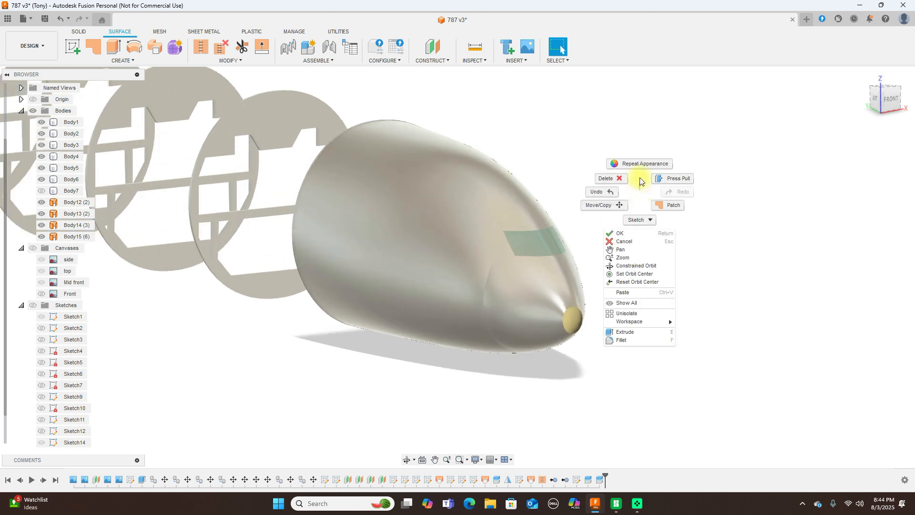
pyautogui.click(639, 163)
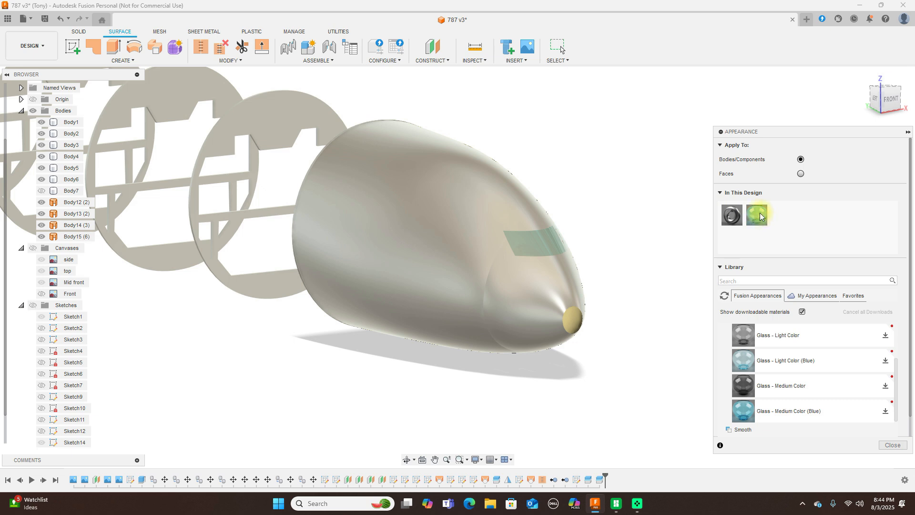
pyautogui.moveTo(759, 215); pyautogui.dragTo(496, 245)
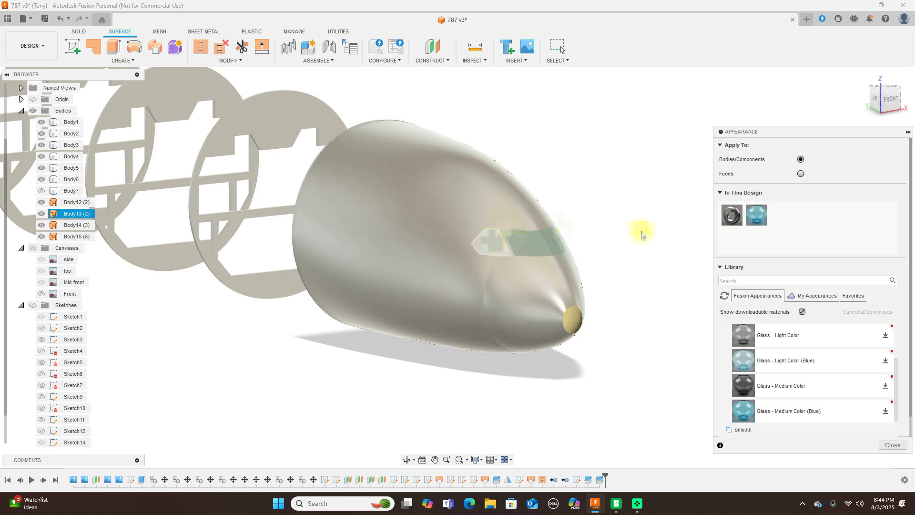
pyautogui.click(894, 445)
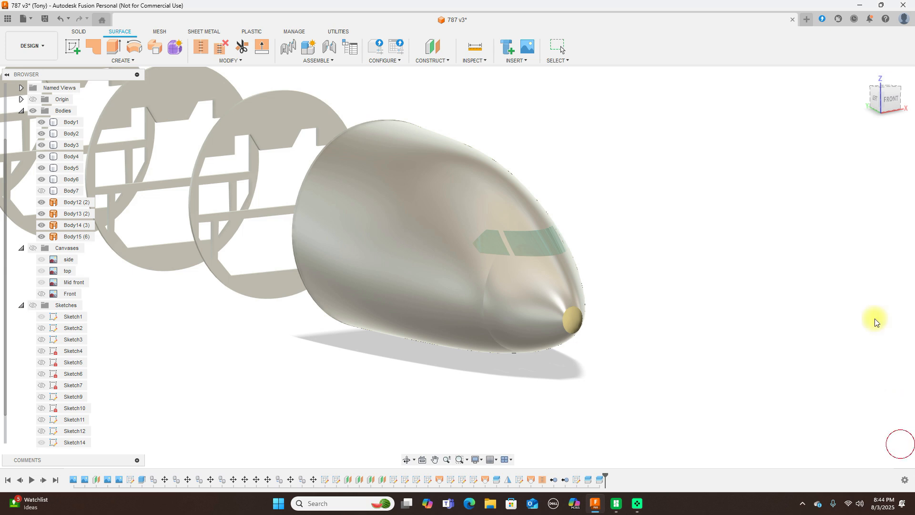
# Examine the glazed cockpit windows on the nose from the front, the right side and an angled view.
pyautogui.click(890, 100)
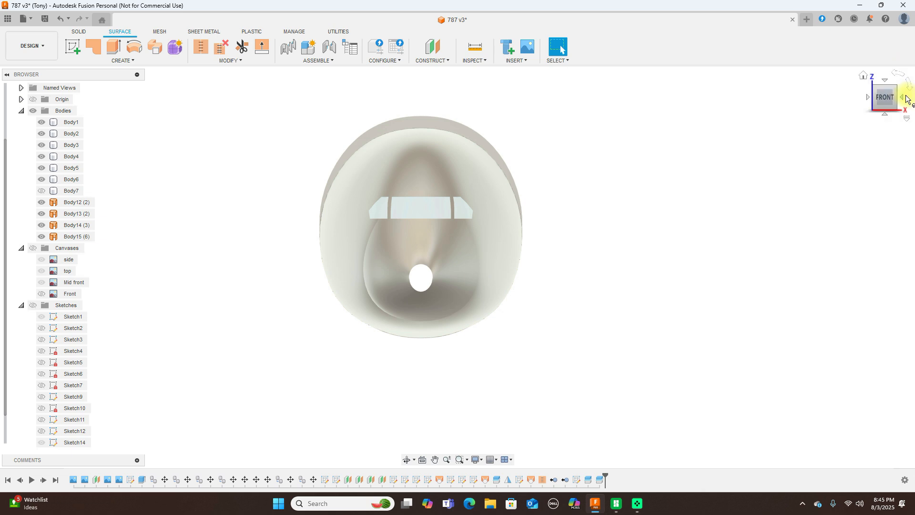
pyautogui.click(902, 99)
pyautogui.scroll(3, 470, 176)
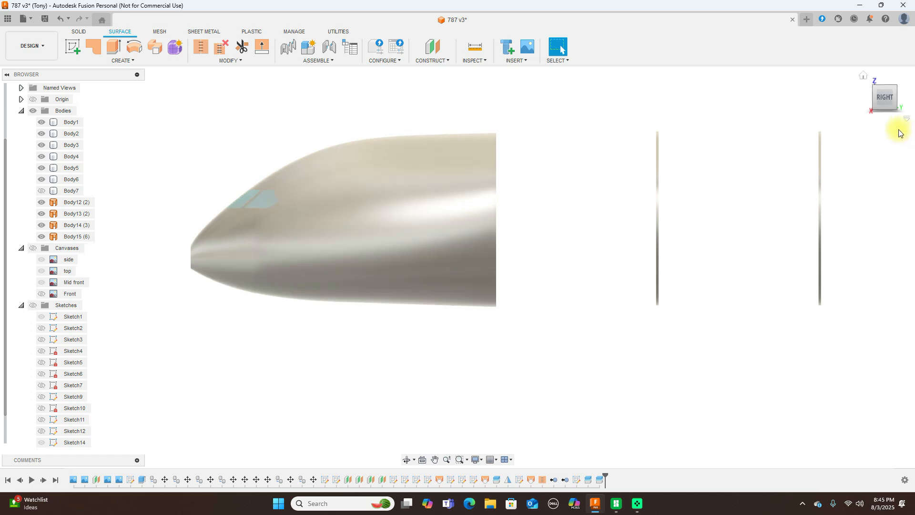
pyautogui.moveTo(873, 96)
pyautogui.mouseDown()
pyautogui.moveTo(9, 112)
pyautogui.moveTo(857, 112)
pyautogui.moveTo(678, 93)
pyautogui.moveTo(596, 101)
pyautogui.mouseUp()
pyautogui.click(470, 224)
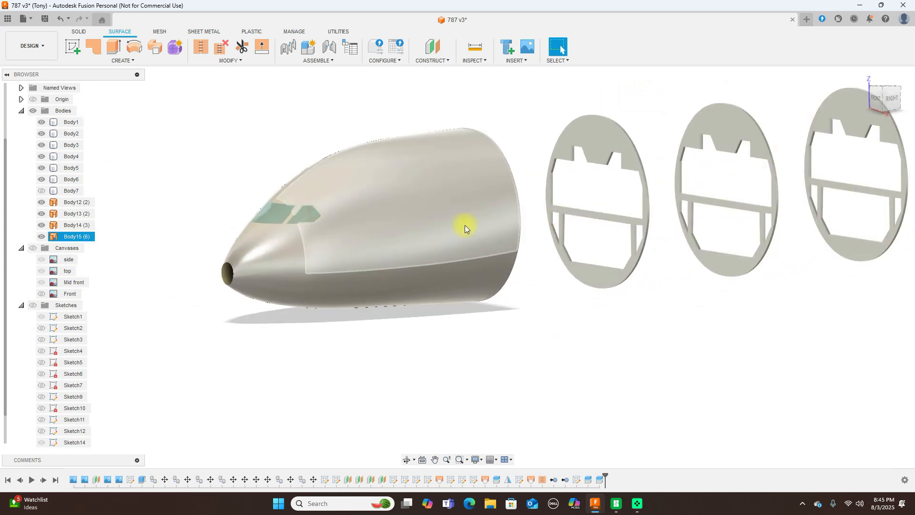
# Open the appearance settings and expand the Wood category of the library.
pyautogui.click(895, 99)
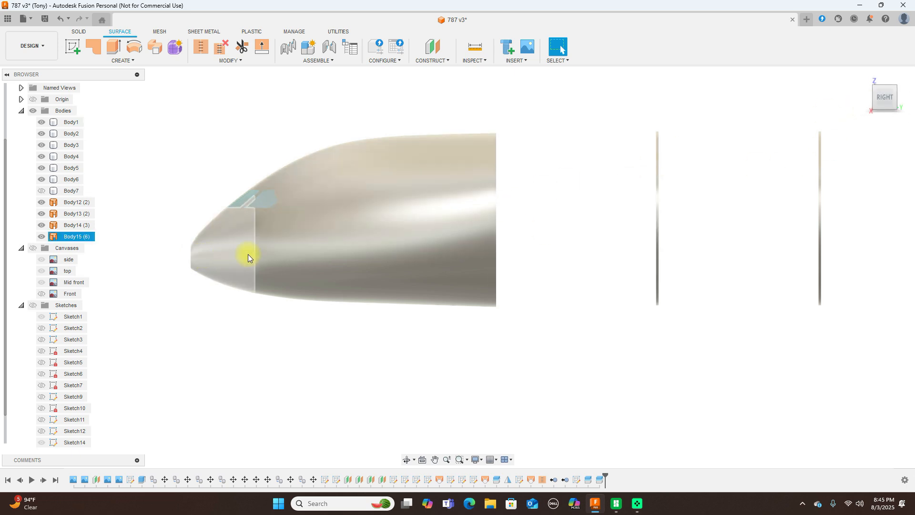
pyautogui.moveTo(876, 98)
pyautogui.mouseDown()
pyautogui.moveTo(10, 115)
pyautogui.moveTo(57, 103)
pyautogui.moveTo(61, 113)
pyautogui.mouseUp()
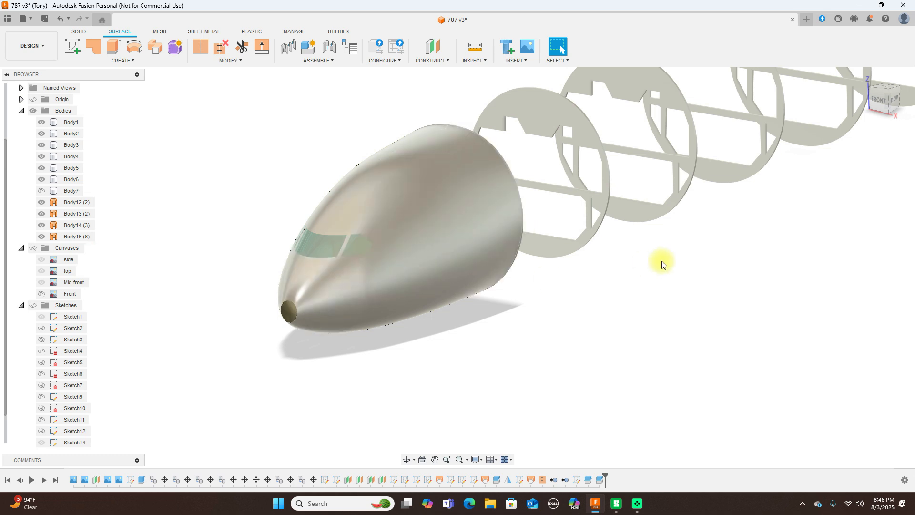
pyautogui.scroll(-2, 662, 264)
pyautogui.scroll(-2, 620, 310)
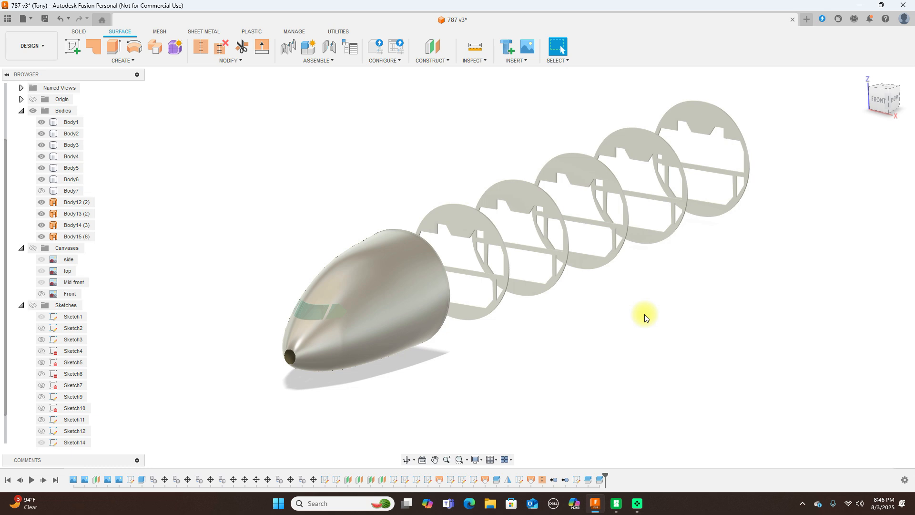
pyautogui.press('a')
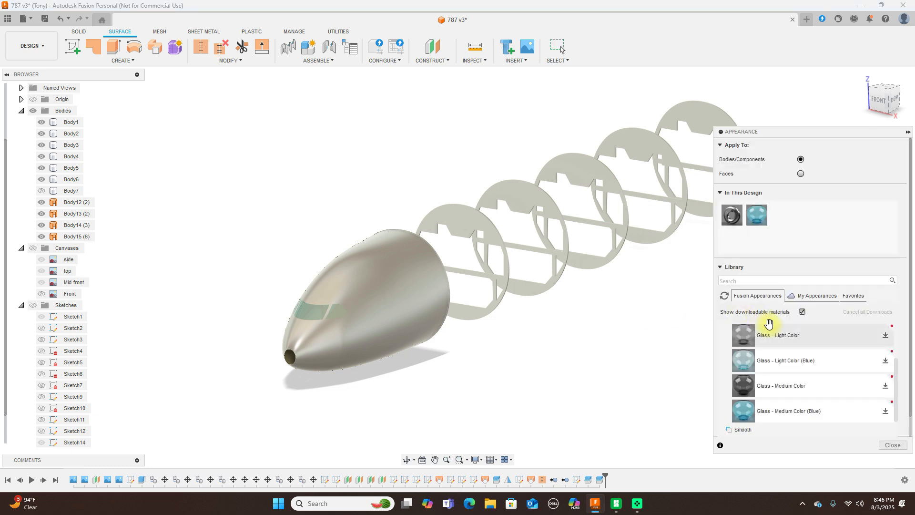
pyautogui.scroll(-5, 832, 351)
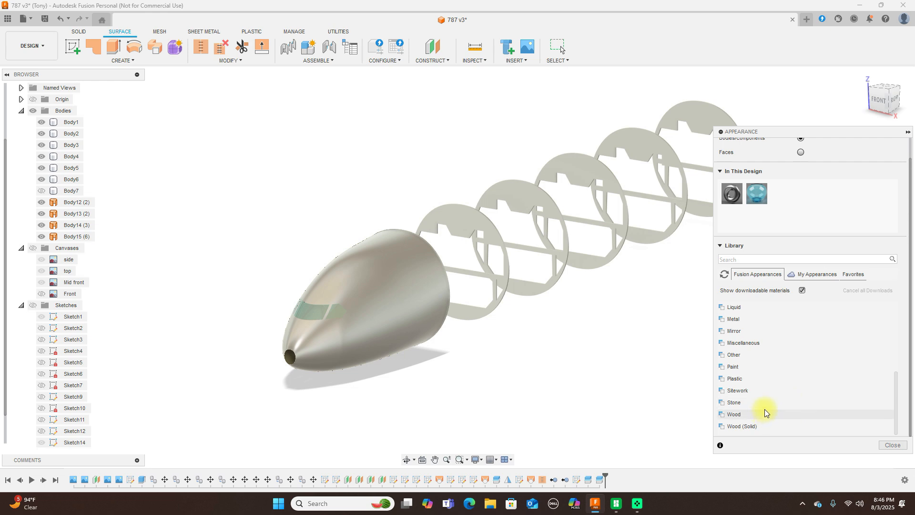
pyautogui.click(733, 414)
pyautogui.scroll(-3, 778, 399)
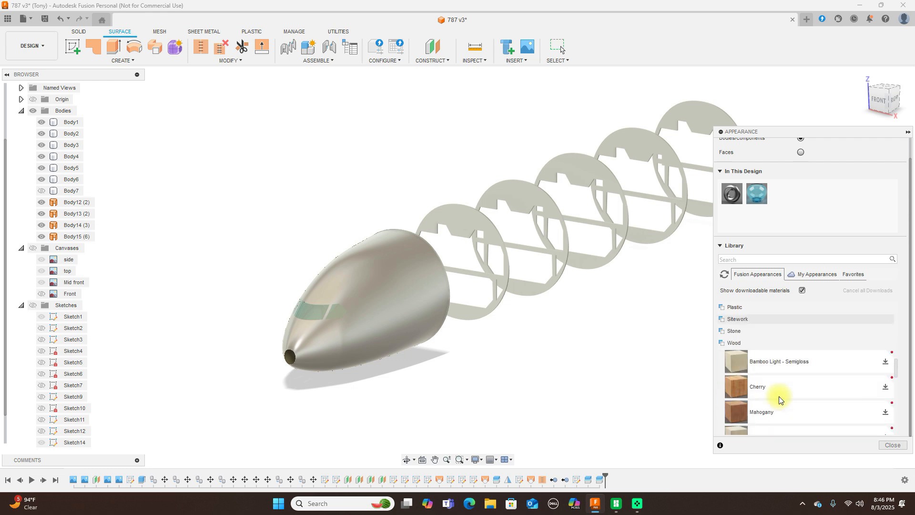
pyautogui.scroll(1, 779, 396)
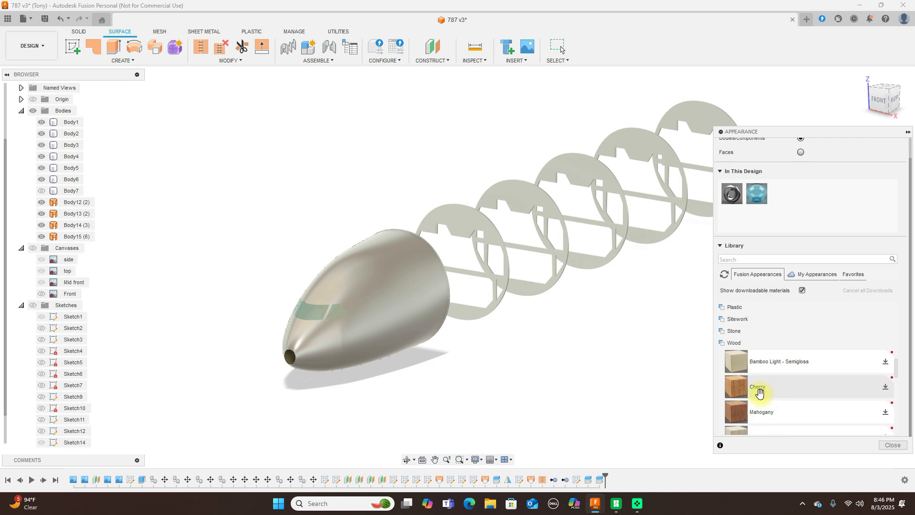
pyautogui.scroll(-3, 746, 392)
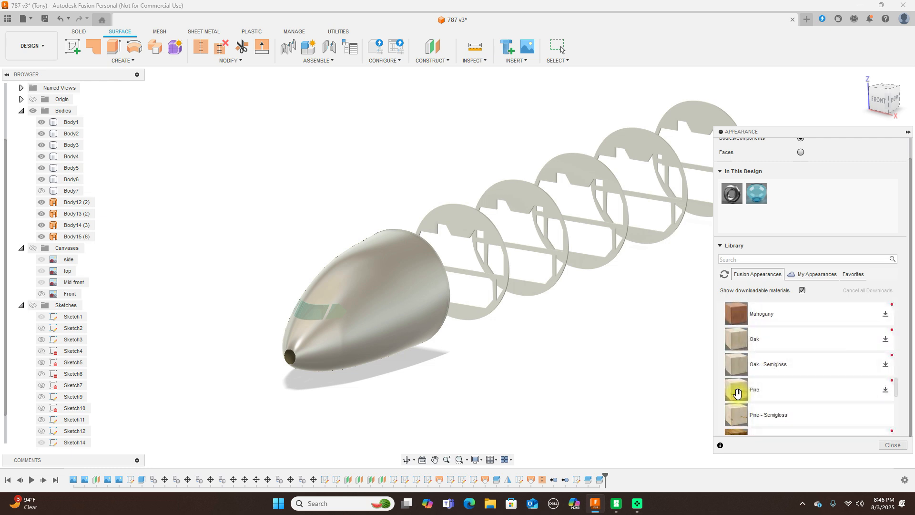
# Apply the Cherry wood appearance to the first two fuselage frames behind the nose.
pyautogui.moveTo(736, 351); pyautogui.dragTo(477, 309)
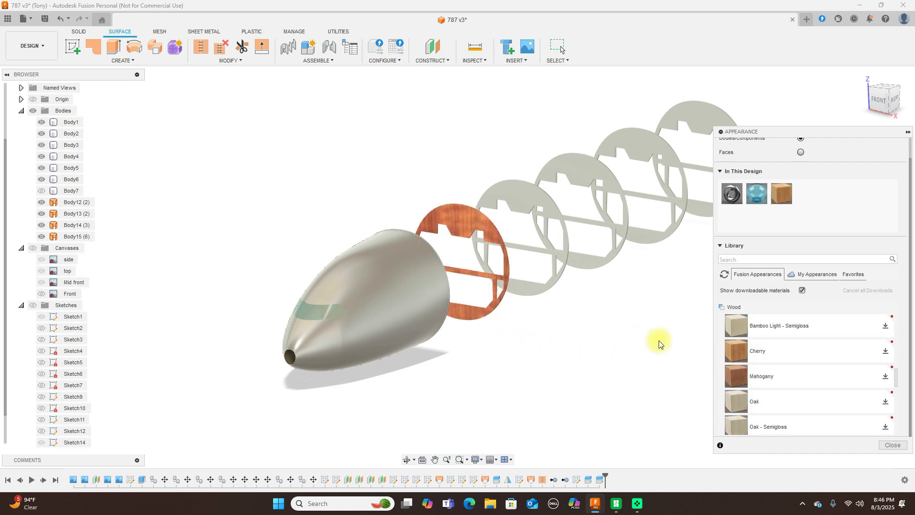
pyautogui.moveTo(736, 351); pyautogui.dragTo(568, 296)
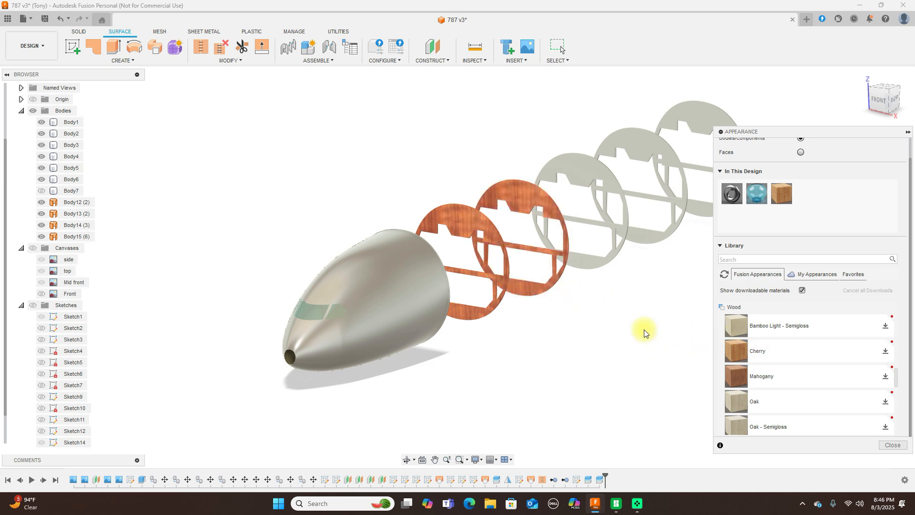
# Apply the Oak appearance to all five separate fuselage frames behind the nose.
pyautogui.moveTo(734, 400); pyautogui.dragTo(482, 317)
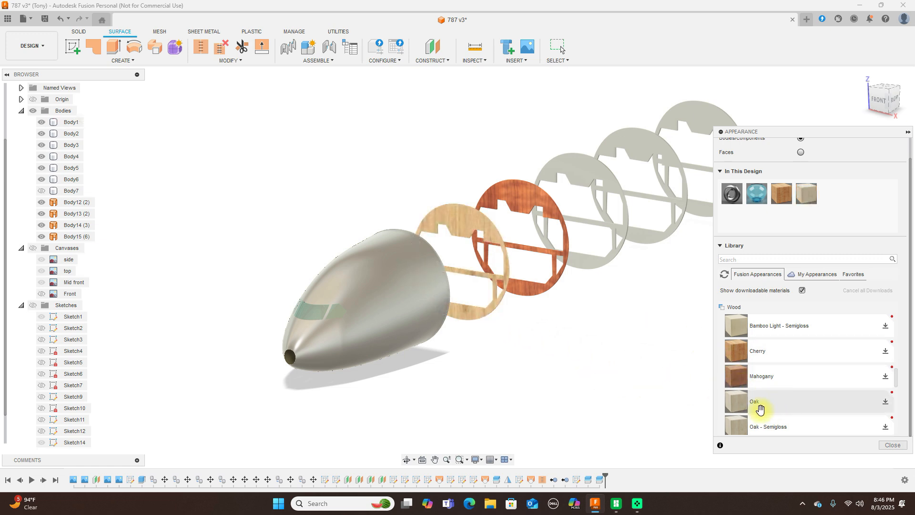
pyautogui.moveTo(739, 408); pyautogui.dragTo(528, 294)
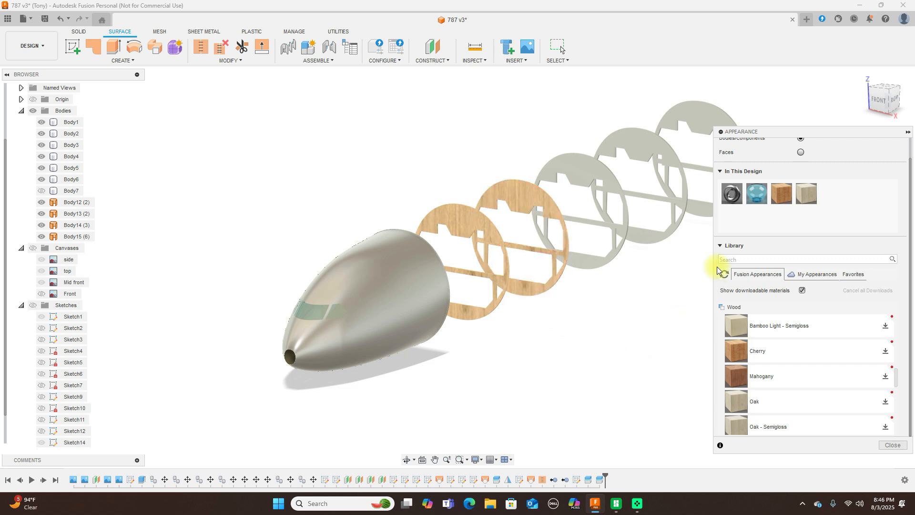
pyautogui.moveTo(800, 198); pyautogui.dragTo(625, 194)
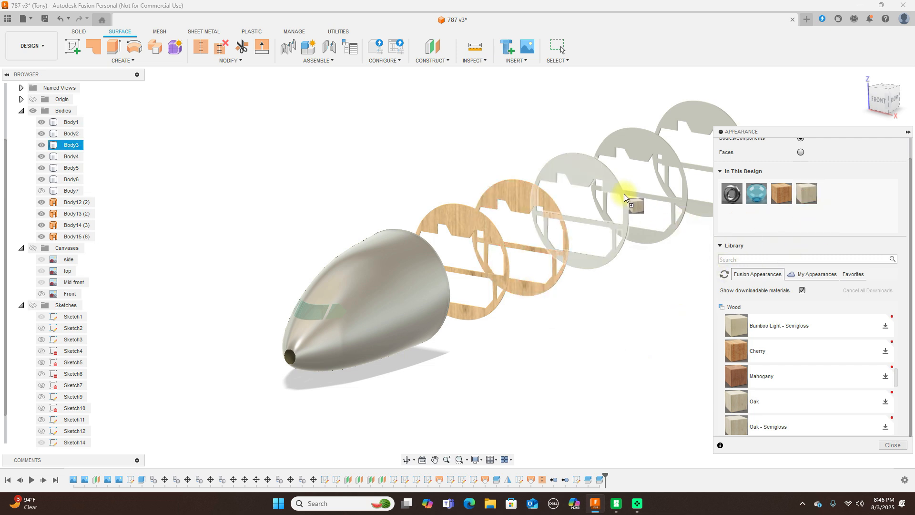
pyautogui.moveTo(826, 170); pyautogui.dragTo(527, 176)
pyautogui.scroll(-5, 613, 303)
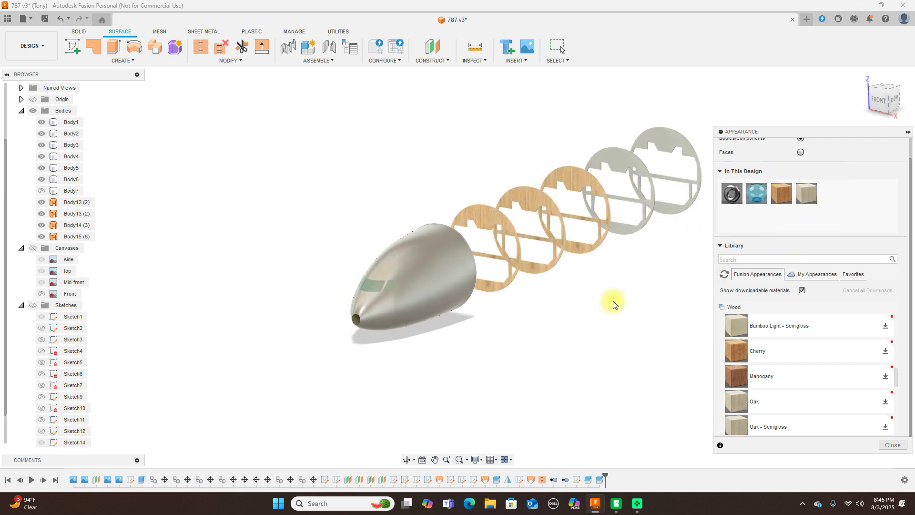
pyautogui.doubleClick(806, 193)
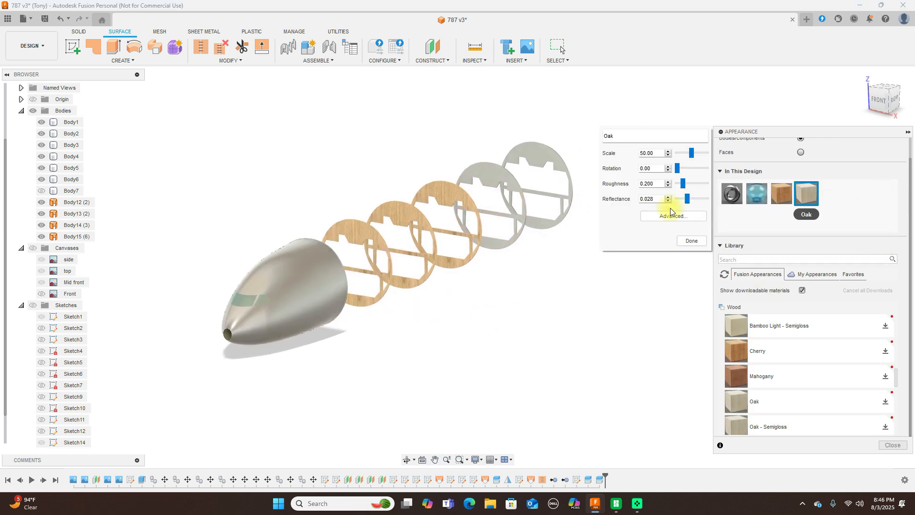
pyautogui.click(709, 315)
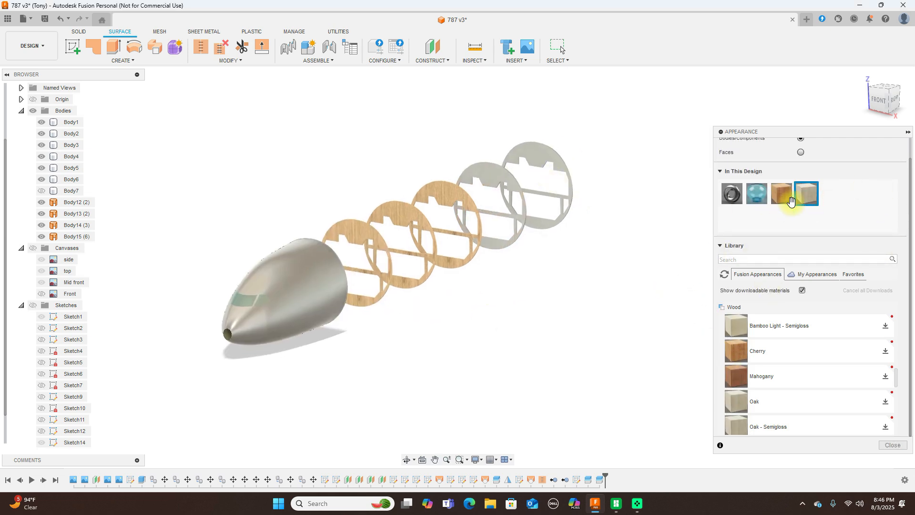
pyautogui.moveTo(806, 194); pyautogui.dragTo(493, 239)
pyautogui.moveTo(806, 193); pyautogui.dragTo(547, 224)
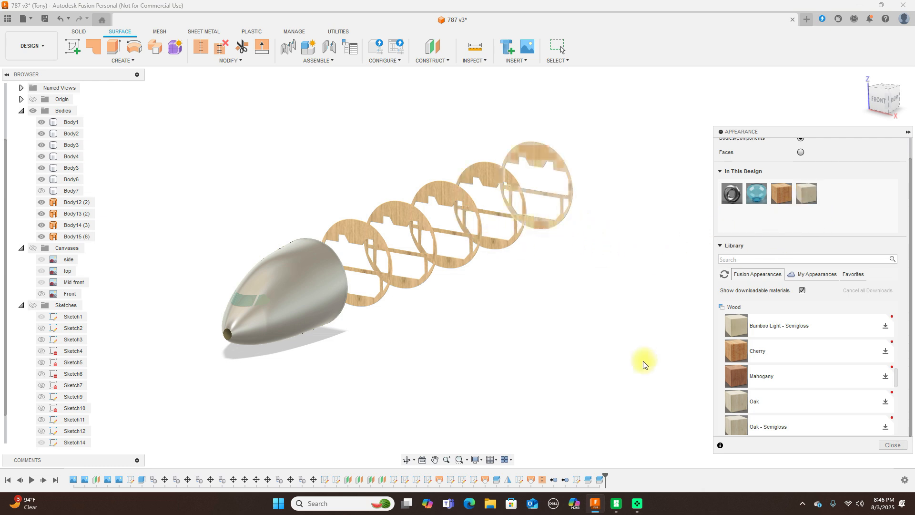
pyautogui.click(892, 445)
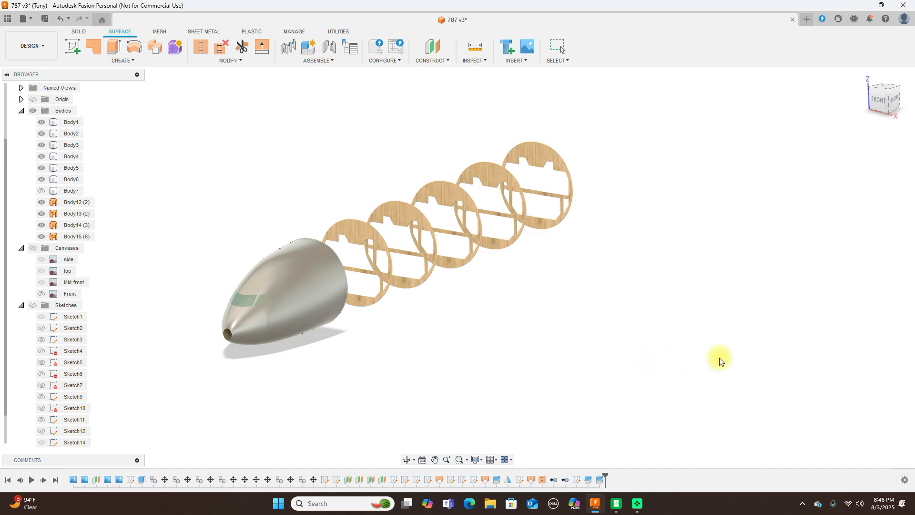
# Apply the Paint - Enamel Glossy (White) appearance to the nose skin body.
pyautogui.scroll(-3, 727, 358)
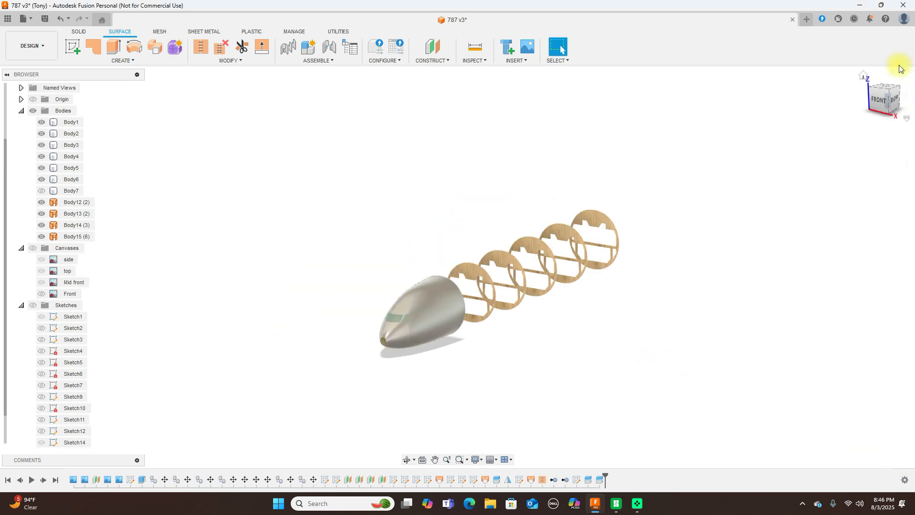
pyautogui.click(886, 106)
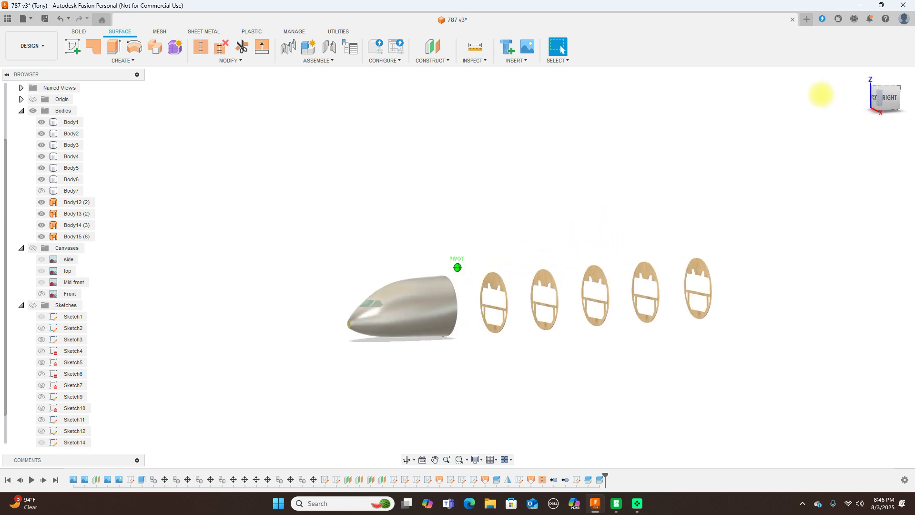
pyautogui.keyDown('shift'); pyautogui.moveTo(734, 95); pyautogui.dragTo(852, 119, button='middle'); pyautogui.keyUp('shift')
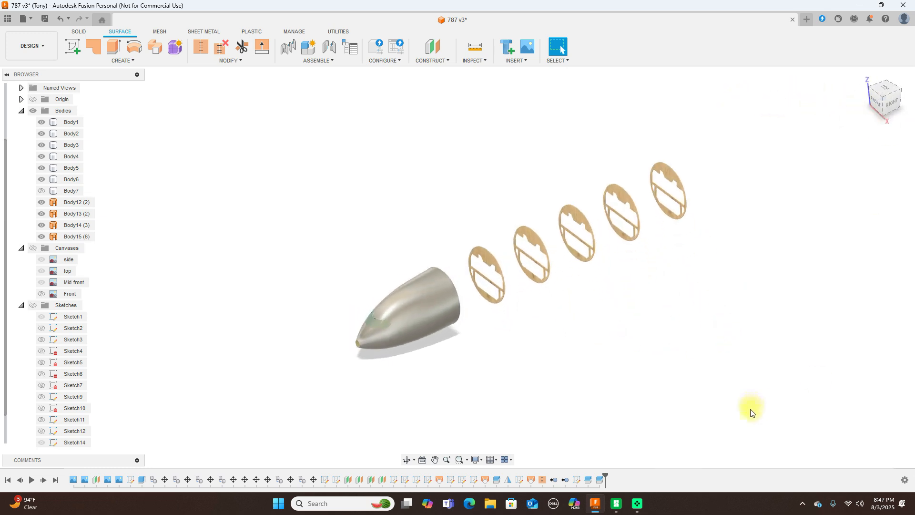
pyautogui.press('a')
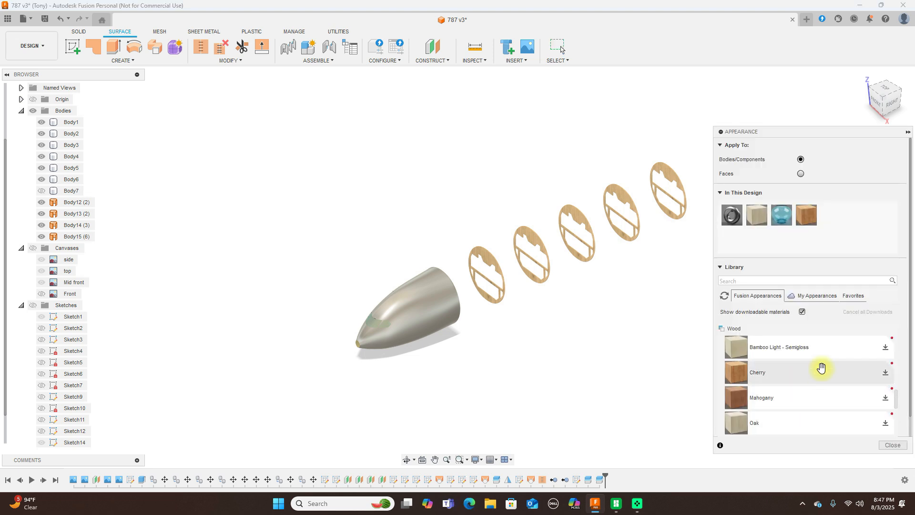
pyautogui.scroll(5, 821, 367)
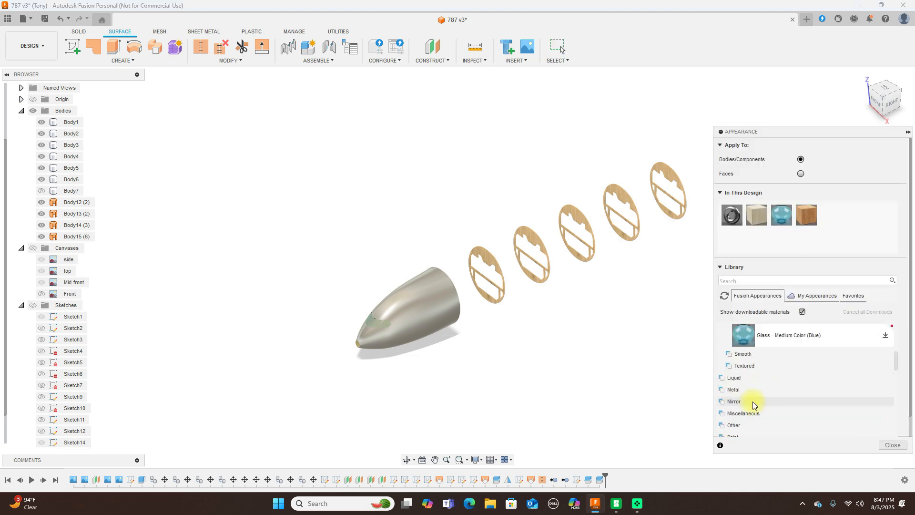
pyautogui.scroll(-3, 782, 406)
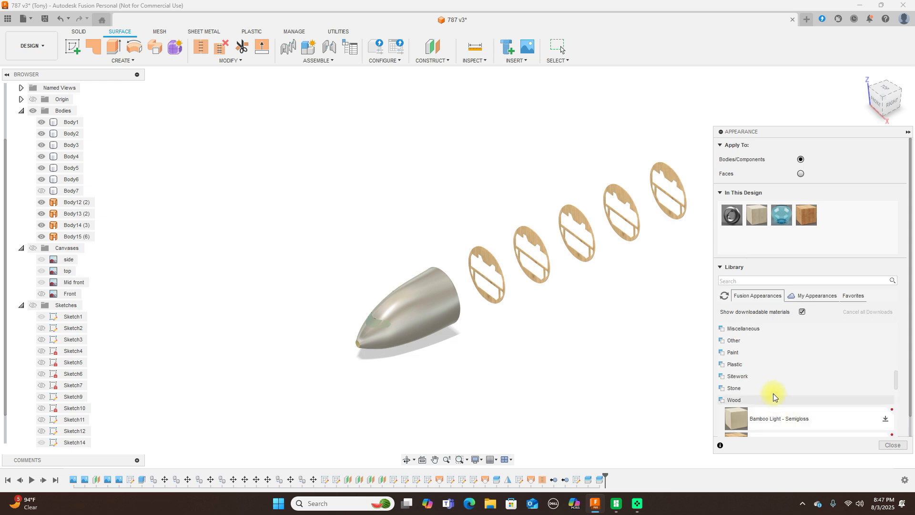
pyautogui.click(761, 353)
pyautogui.click(760, 365)
pyautogui.scroll(-2, 760, 367)
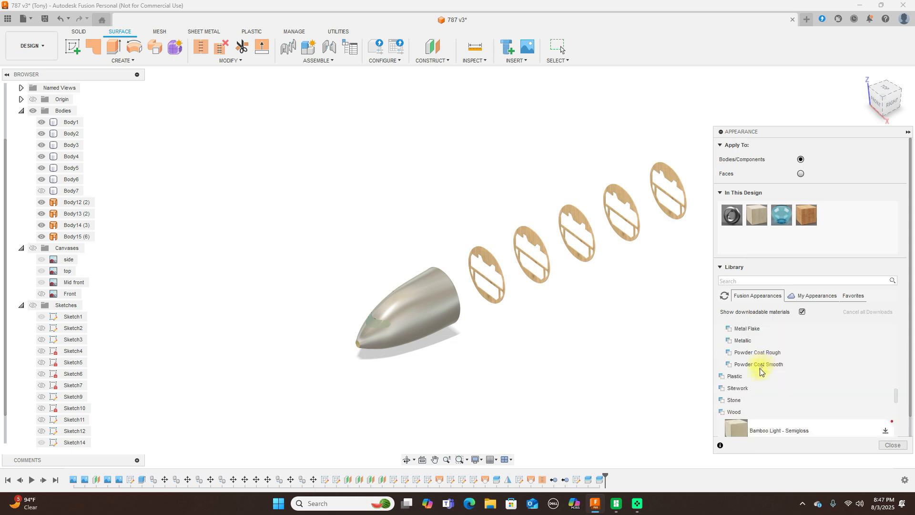
pyautogui.scroll(-2, 760, 371)
pyautogui.moveTo(746, 372); pyautogui.dragTo(440, 318)
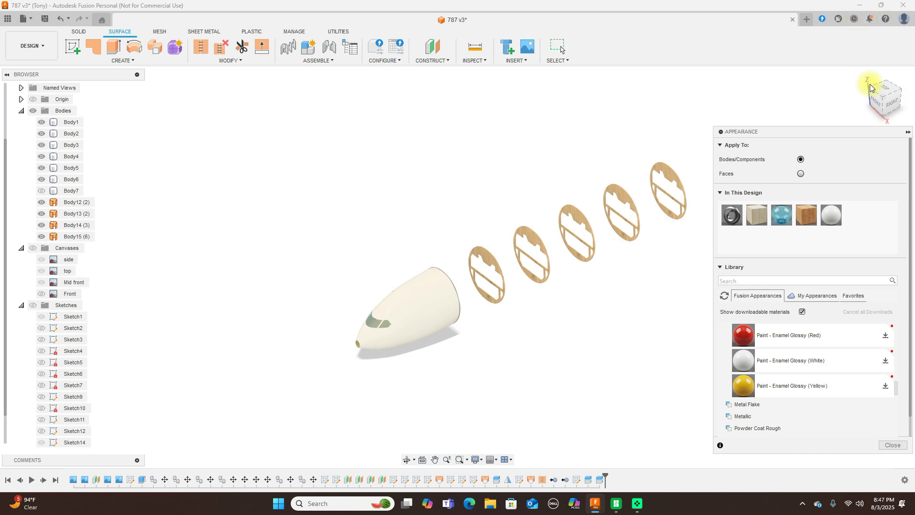
# Apply the design's existing Oak appearance to the frame at the rear end of the nose, Body6.
pyautogui.moveTo(874, 106)
pyautogui.mouseDown()
pyautogui.moveTo(782, 86)
pyautogui.moveTo(791, 98)
pyautogui.mouseUp()
pyautogui.scroll(2, 606, 198)
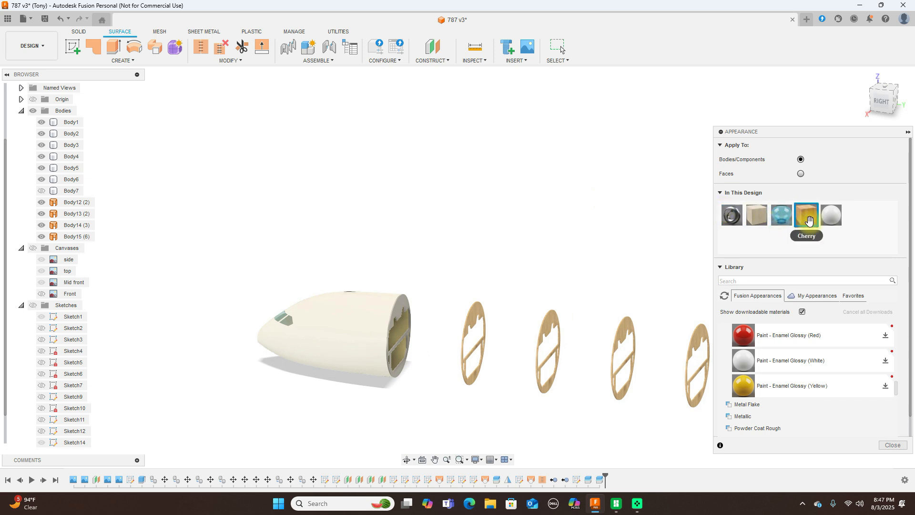
pyautogui.moveTo(807, 215); pyautogui.dragTo(414, 312)
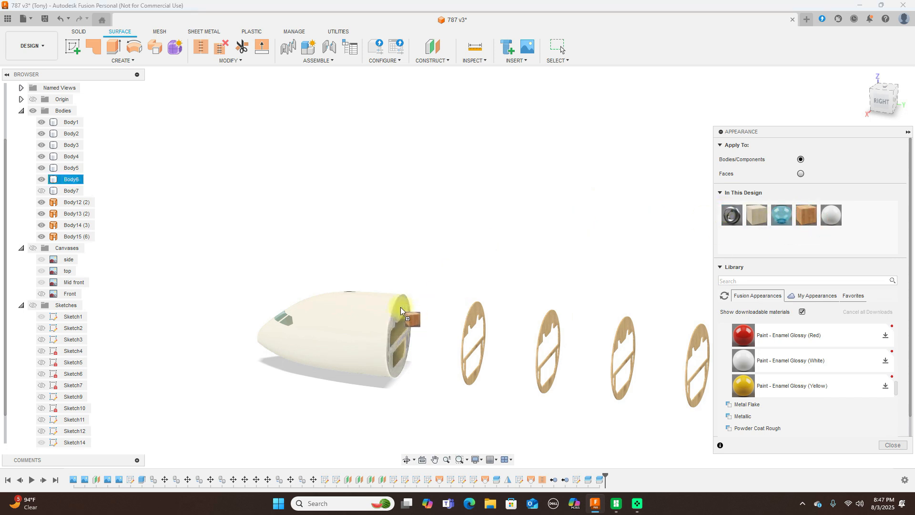
pyautogui.moveTo(764, 217); pyautogui.dragTo(416, 300)
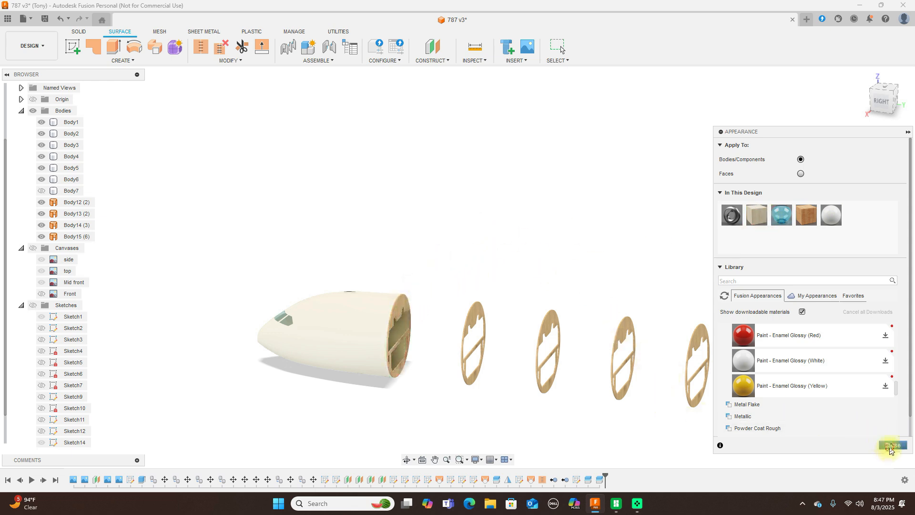
pyautogui.click(890, 446)
# Examine the painted nose and the row of wooden frames from the right side, the home view and an angled view.
pyautogui.scroll(-2, 504, 200)
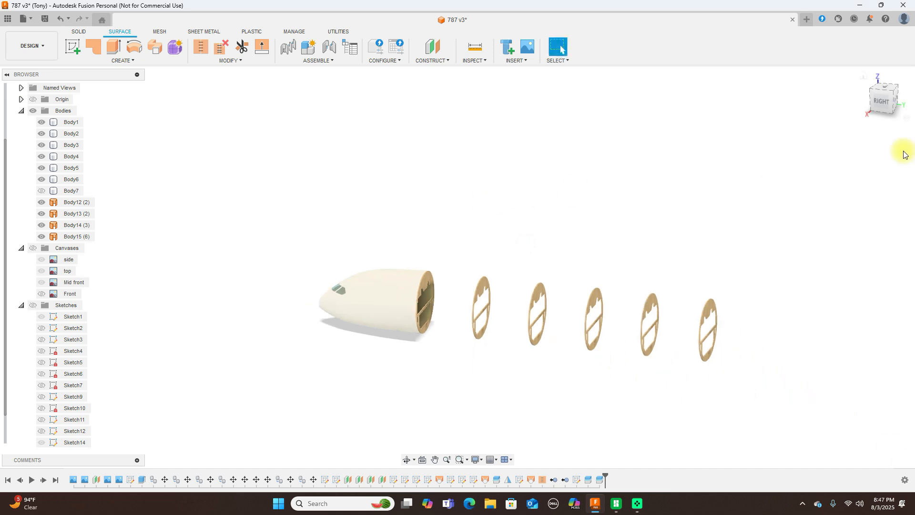
pyautogui.click(883, 103)
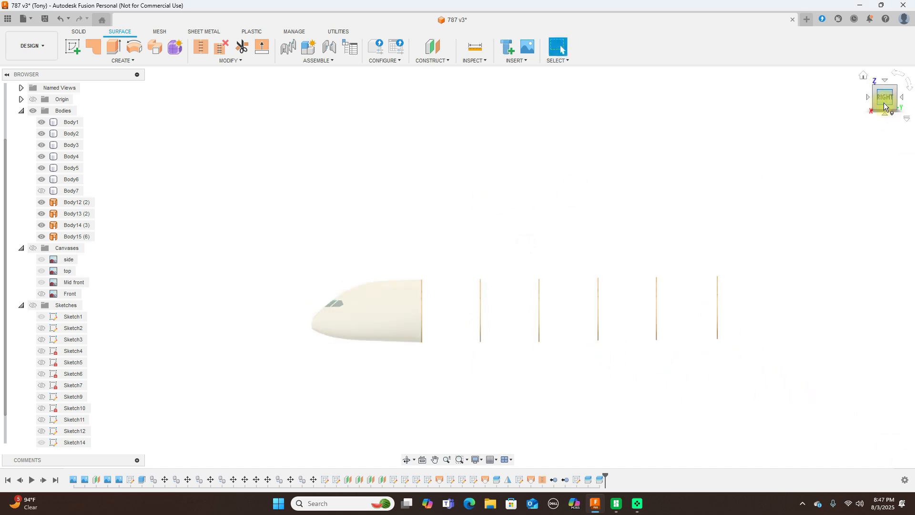
pyautogui.click(863, 76)
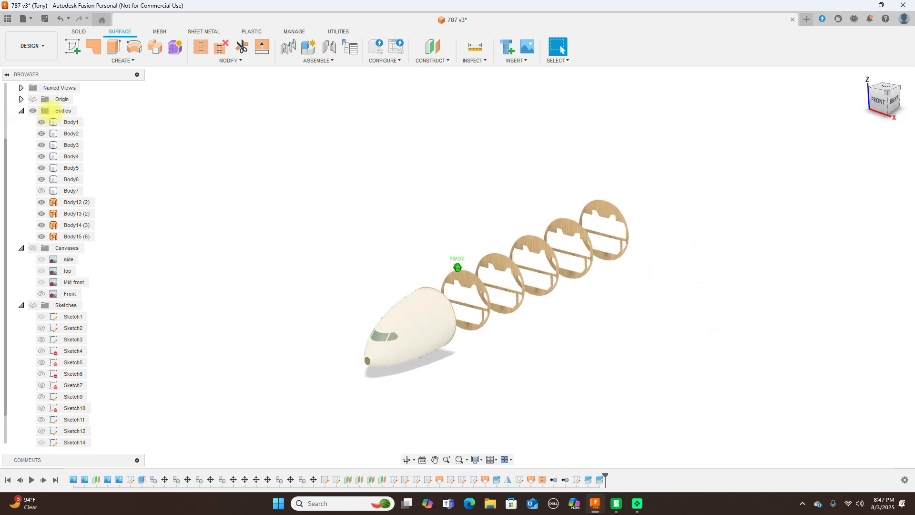
pyautogui.scroll(3, 701, 262)
pyautogui.moveTo(696, 294); pyautogui.dragTo(764, 229, button='middle')
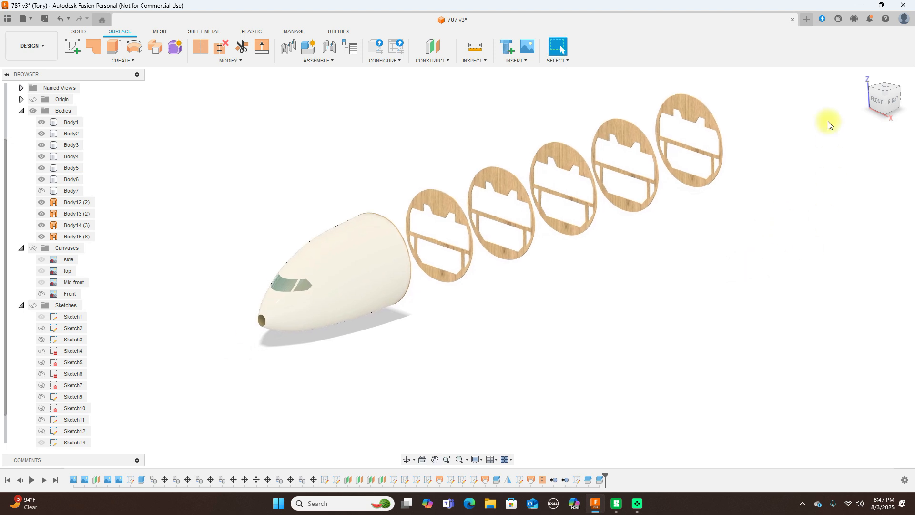
pyautogui.moveTo(885, 100)
pyautogui.mouseDown()
pyautogui.moveTo(736, 88)
pyautogui.moveTo(887, 96)
pyautogui.mouseUp()
pyautogui.click(887, 96)
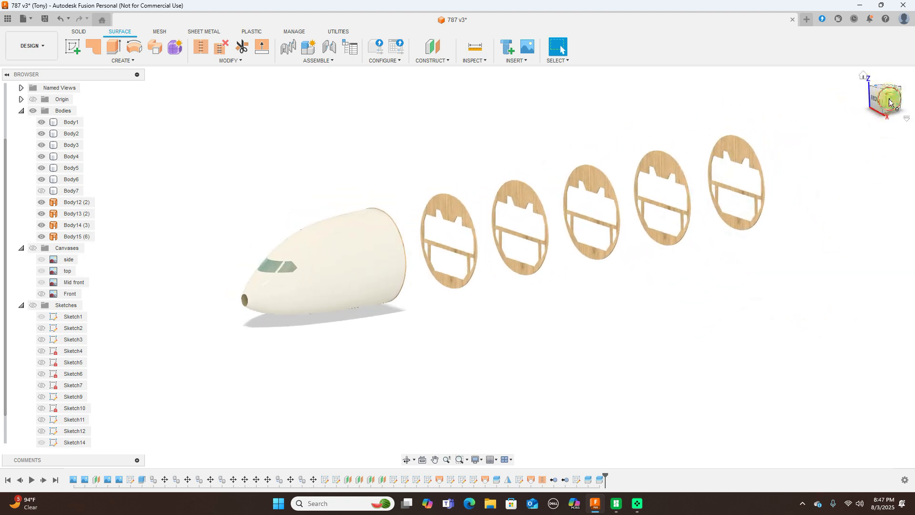
pyautogui.moveTo(675, 136); pyautogui.dragTo(455, 127, button='middle')
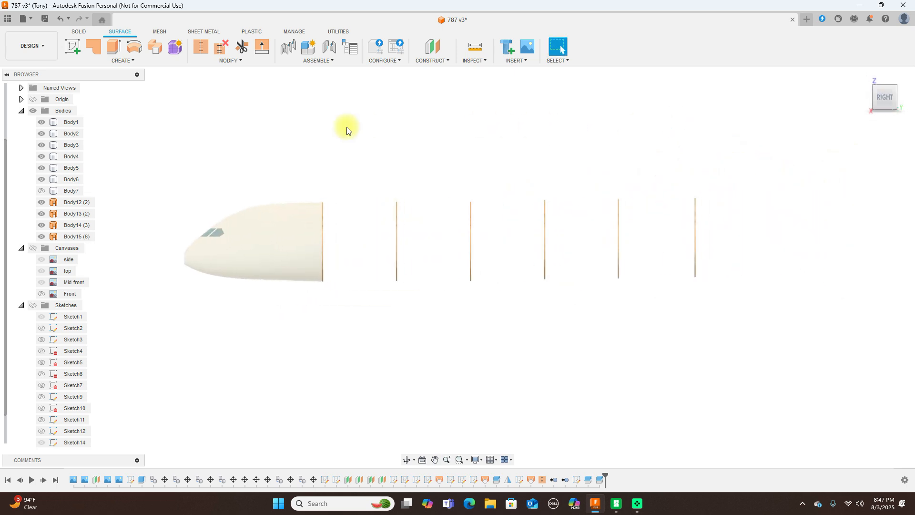
# Show the blueprint canvases to compare the nose and frames with the 787 side view, hide them again, and inspect the model at an angle.
pyautogui.click(33, 247)
pyautogui.scroll(-2, 416, 311)
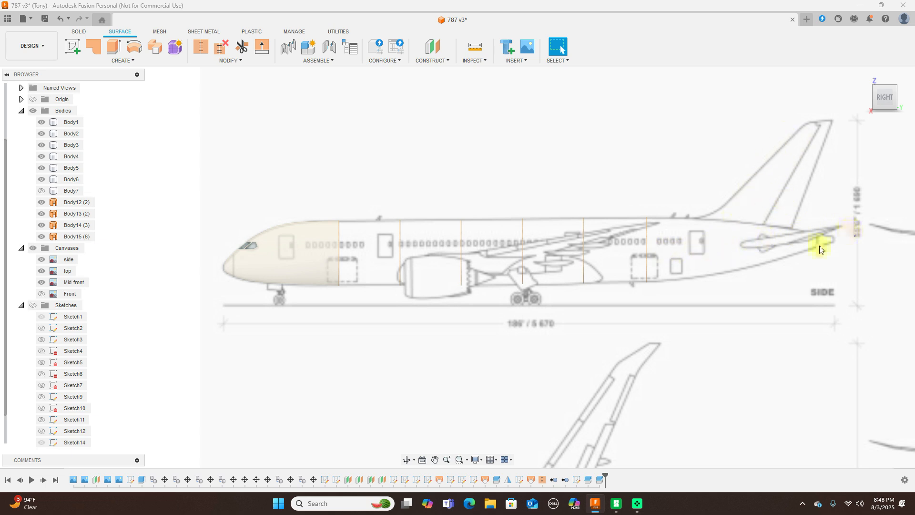
pyautogui.scroll(1, 420, 363)
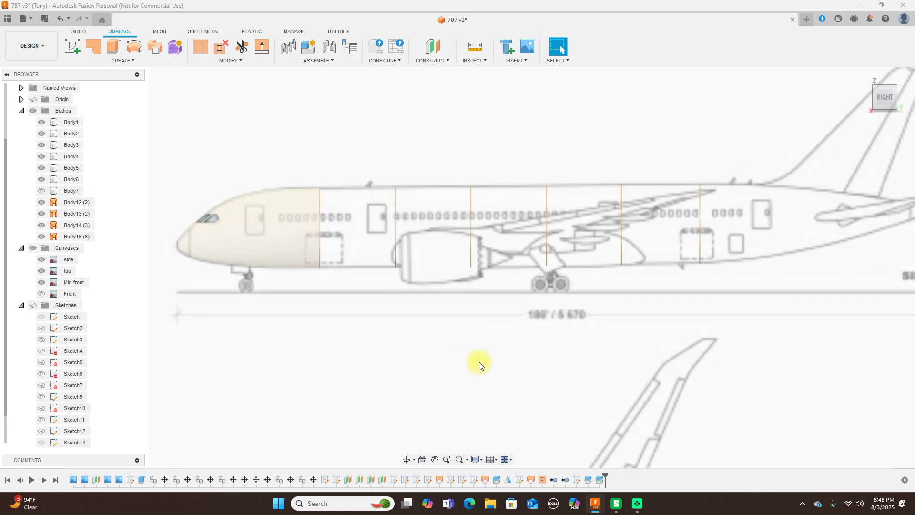
pyautogui.scroll(-1, 479, 365)
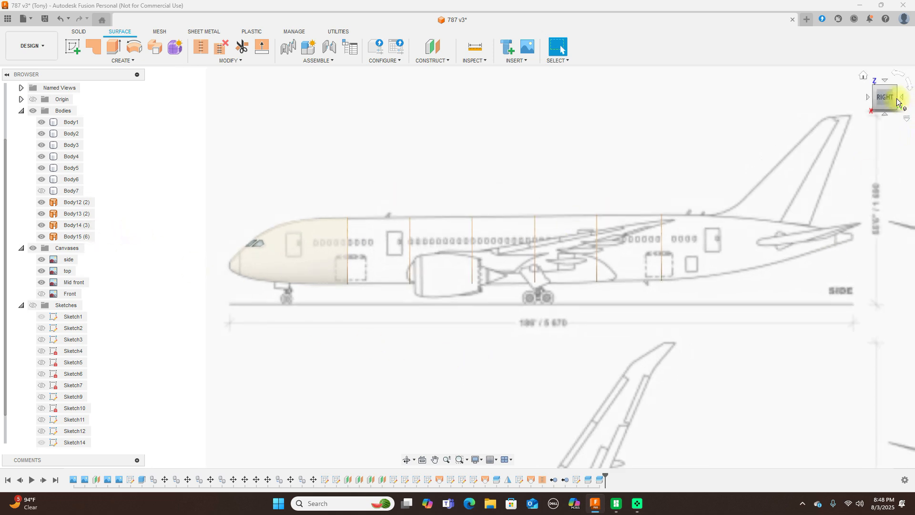
pyautogui.click(878, 102)
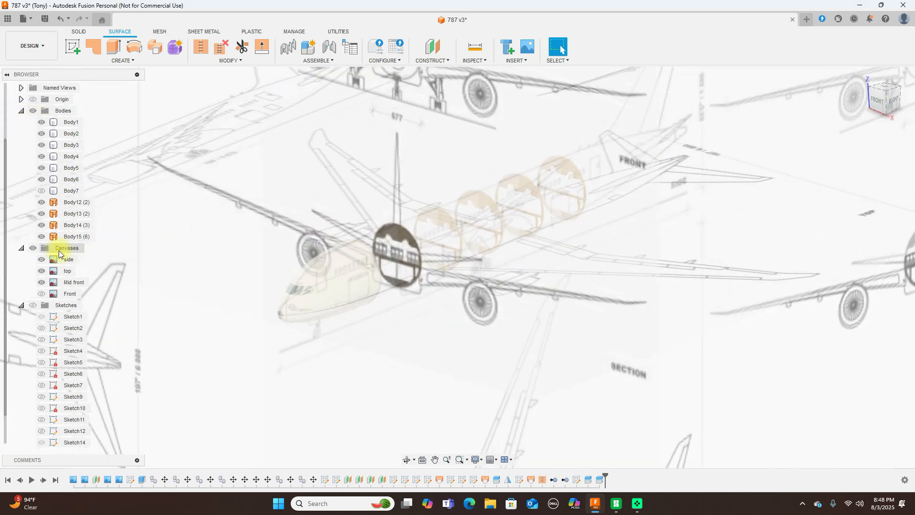
pyautogui.click(33, 247)
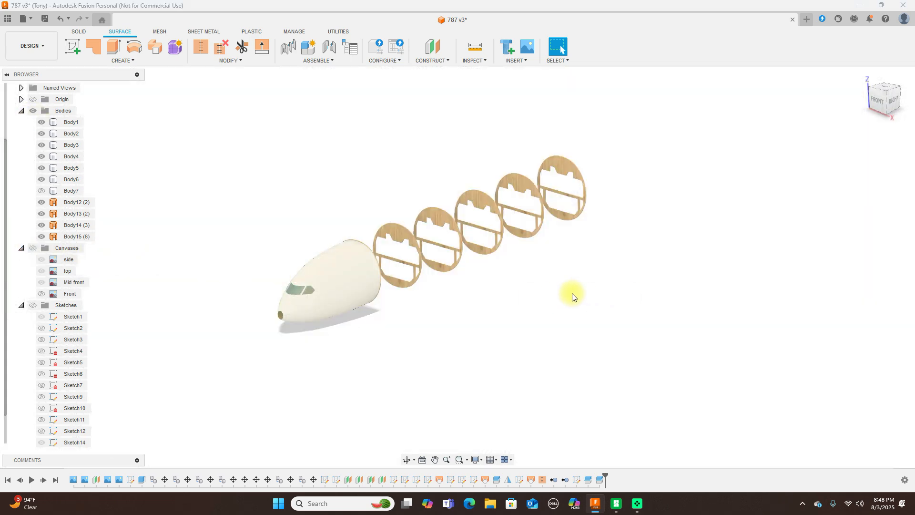
pyautogui.moveTo(574, 235); pyautogui.dragTo(685, 266, button='middle')
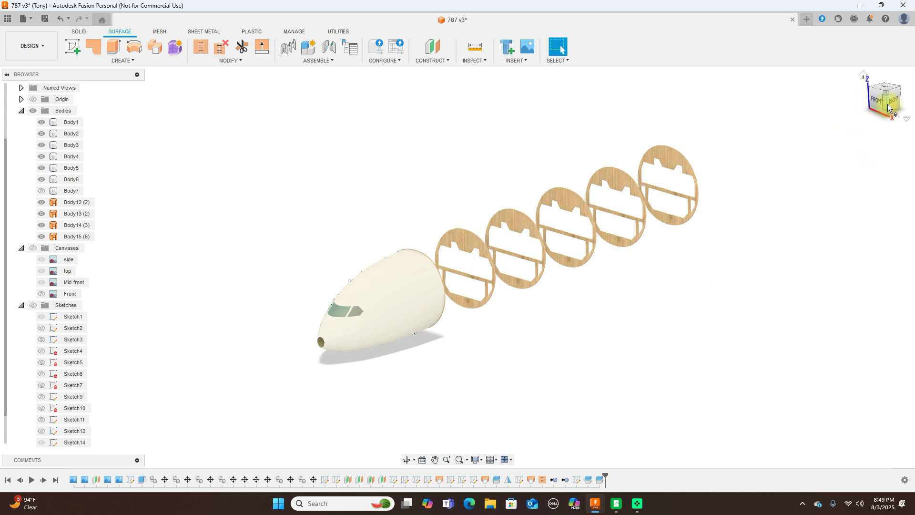
pyautogui.moveTo(884, 103)
pyautogui.mouseDown()
pyautogui.moveTo(778, 96)
pyautogui.moveTo(862, 102)
pyautogui.mouseUp()
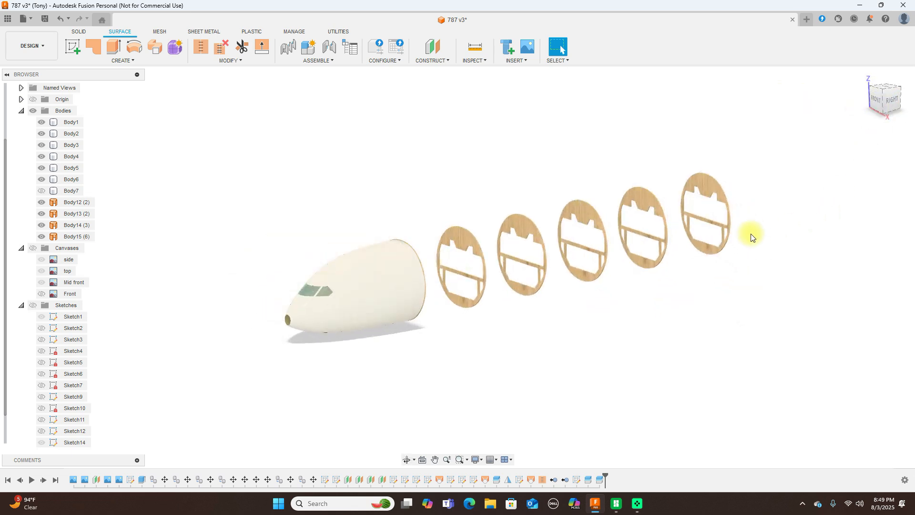